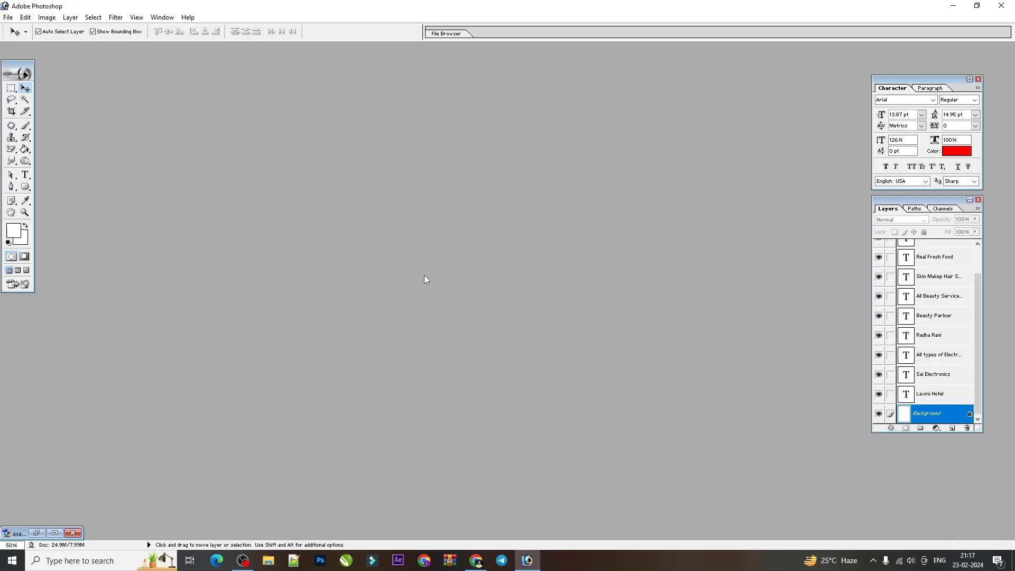
Create a new white RGB document 3.5 inches wide and 2.3 inches high at 300 pixels/inch.
key(ctrl+n)
key(Tab)
key(Tab)
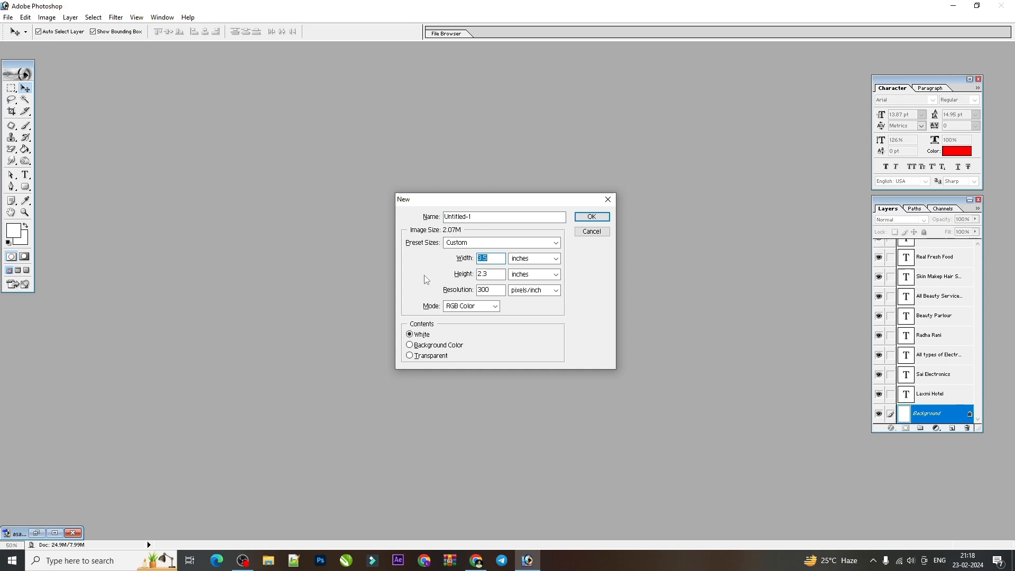
text(3.5)
click(529, 260)
click(528, 277)
key(Tab)
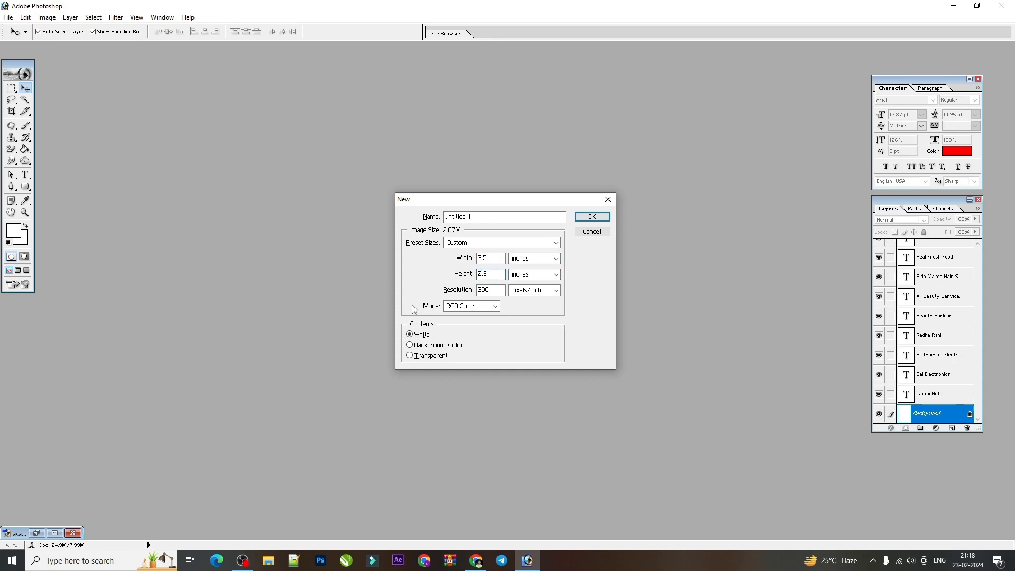
click(497, 291)
double_click(495, 290)
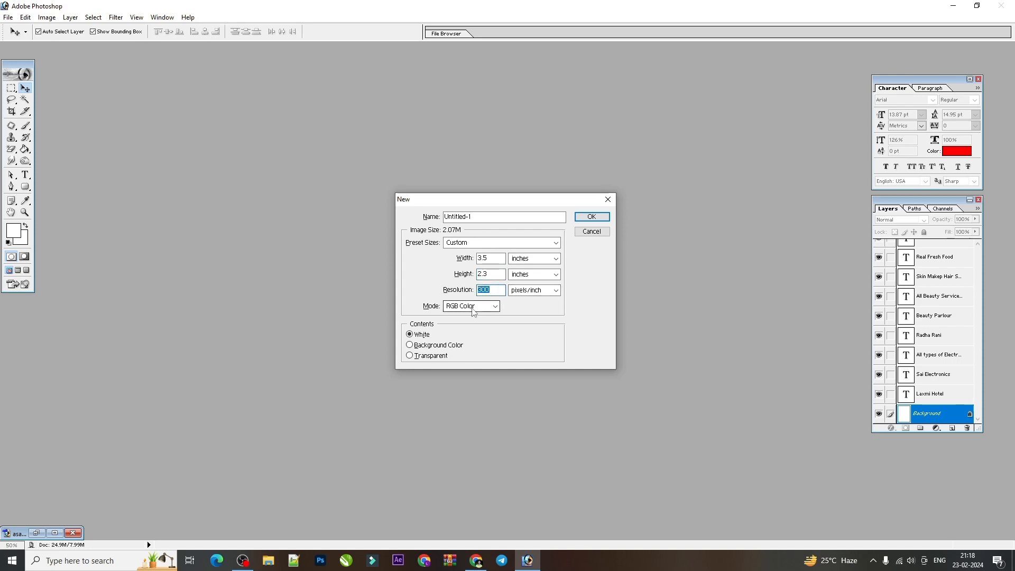
click(591, 216)
Reposition and enlarge the document window, and reduce the magnification to 66.7% to leave working space around the canvas.
drag(508, 56, 619, 81)
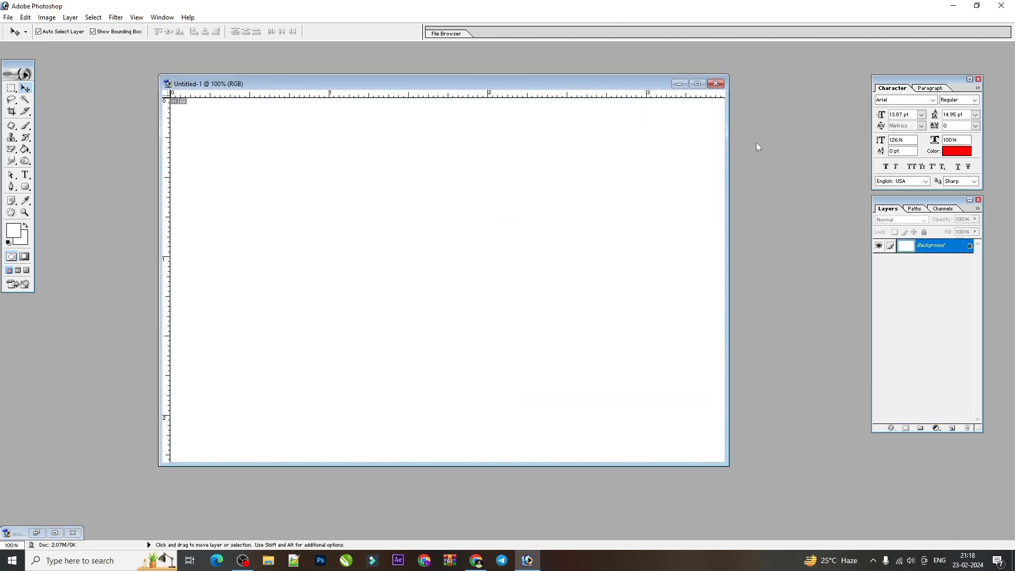
drag(729, 460, 760, 468)
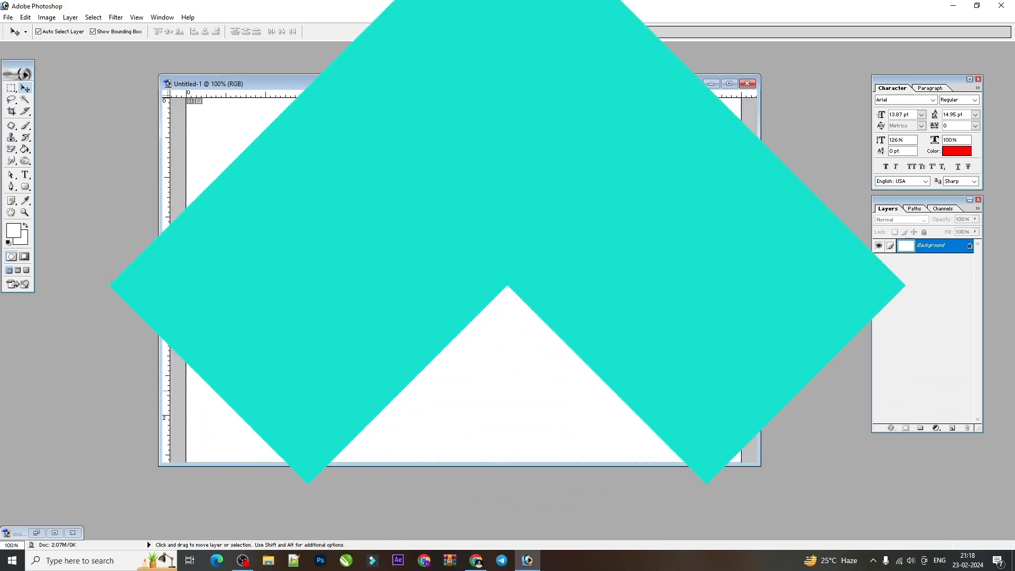
key(ctrl+minus)
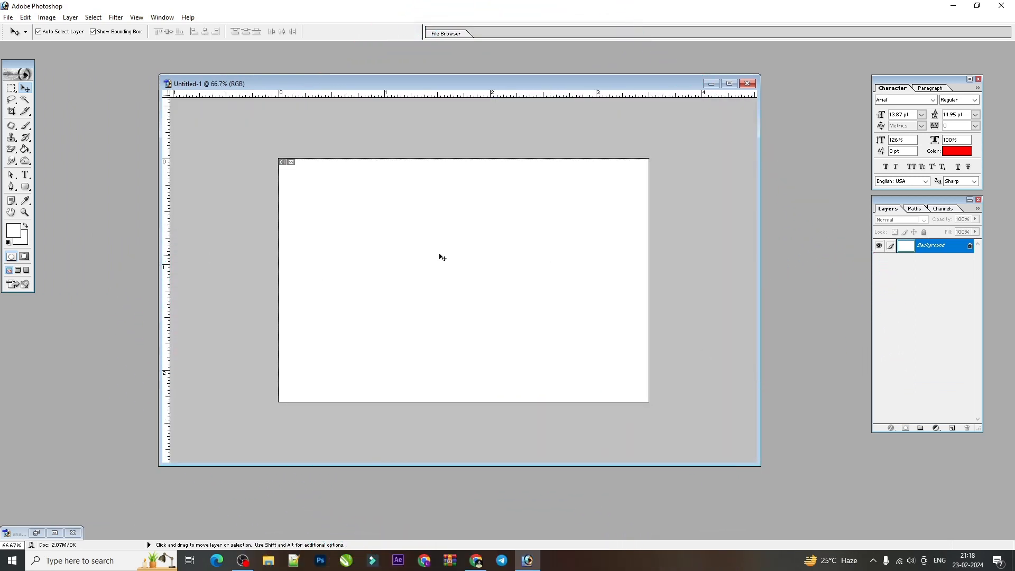
Try to draw a closed S-curved Pen tool shape covering the canvas's lower right corner and extending past its edges.
click(25, 186)
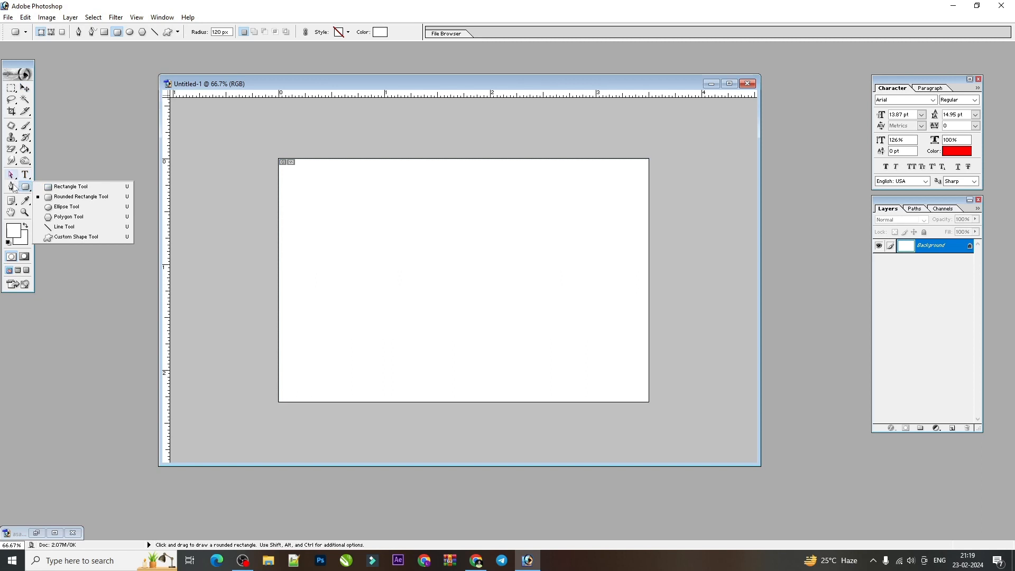
click(12, 185)
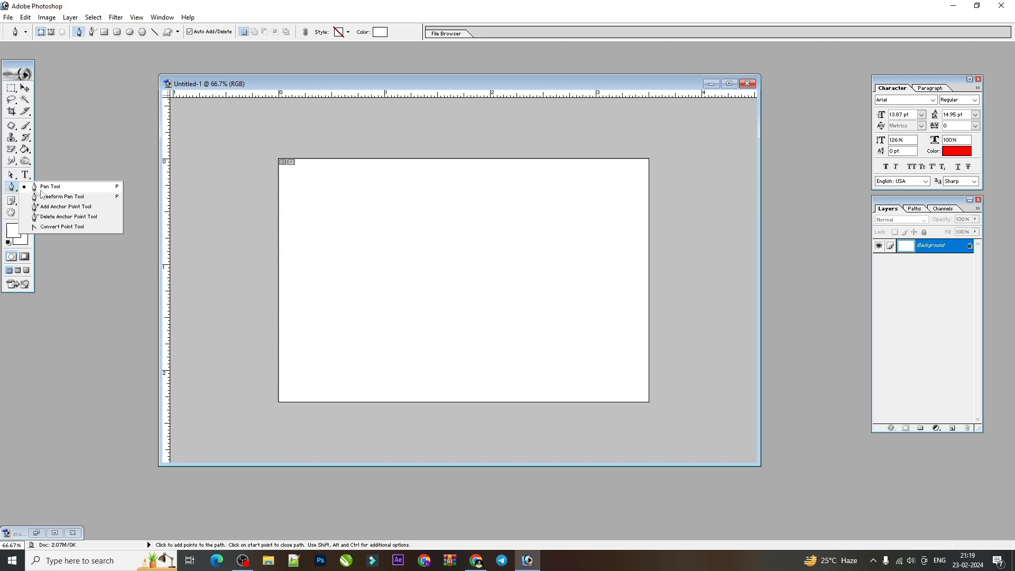
click(511, 402)
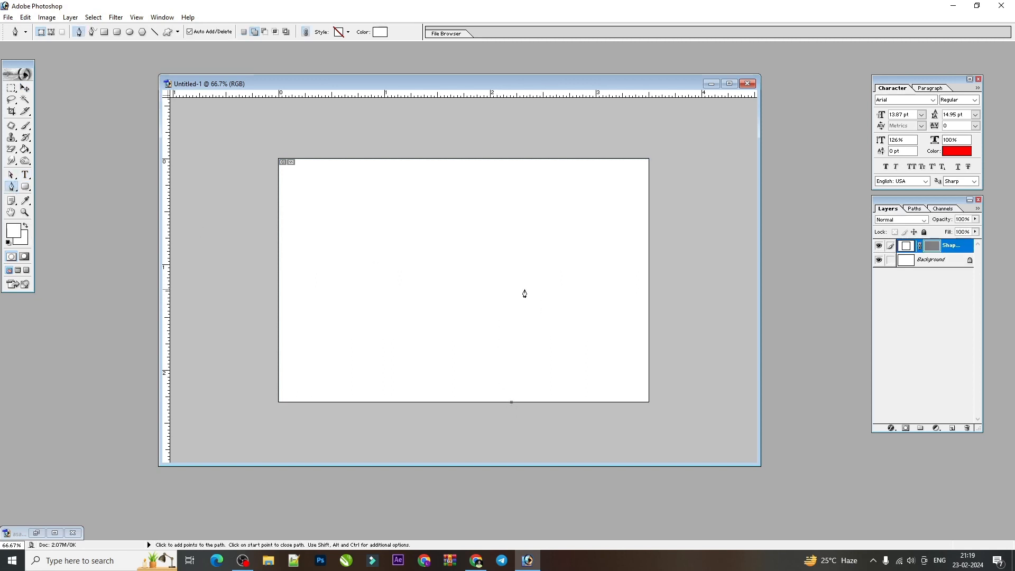
drag(552, 267, 639, 224)
drag(658, 189, 669, 148)
alt+click(658, 188)
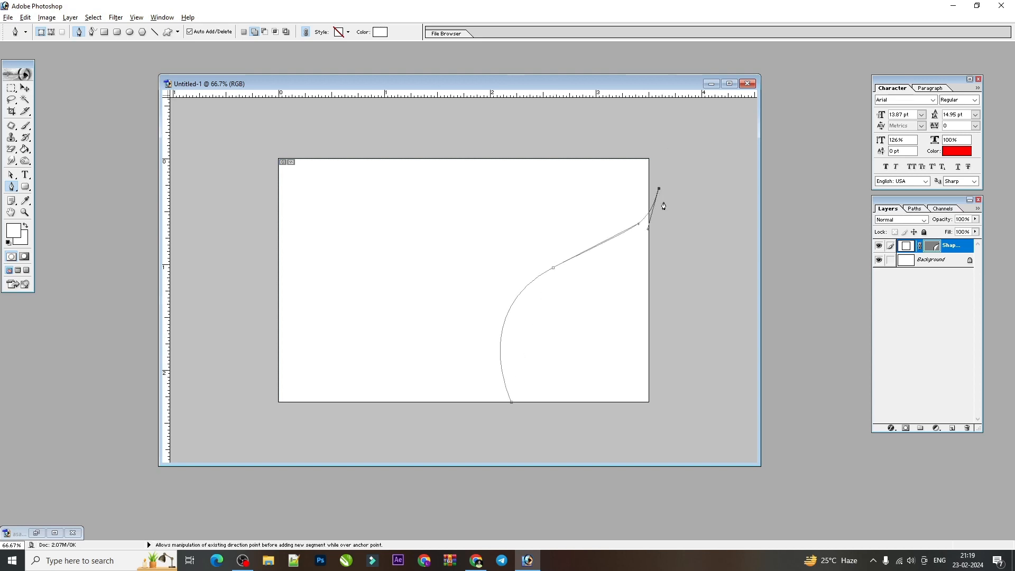
shift+click(666, 426)
shift+click(514, 423)
click(512, 404)
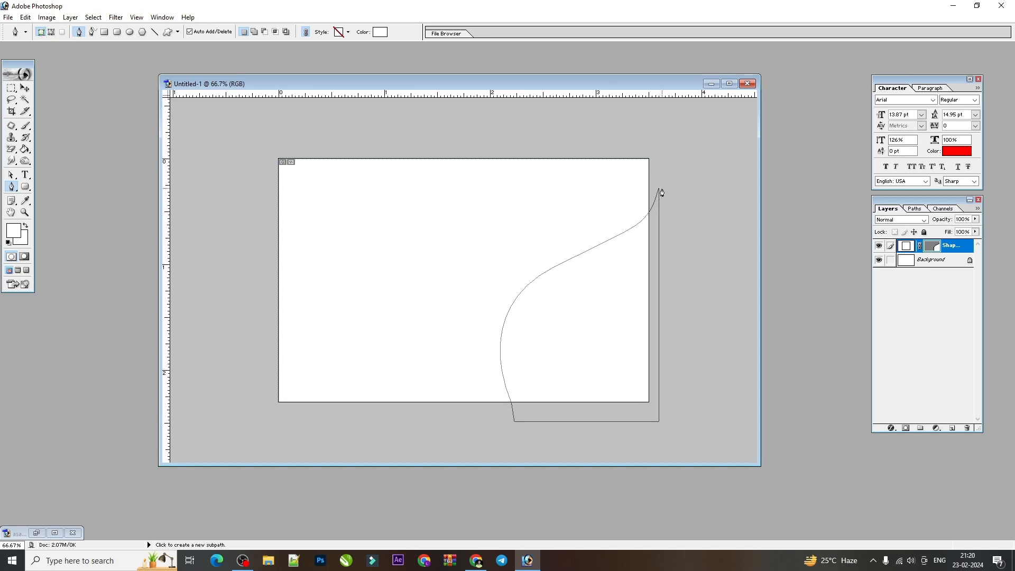
Undo all points of the curved Pen shape.
key(ctrl+alt+z)
key(ctrl+alt+z)
key(ctrl+alt+z)
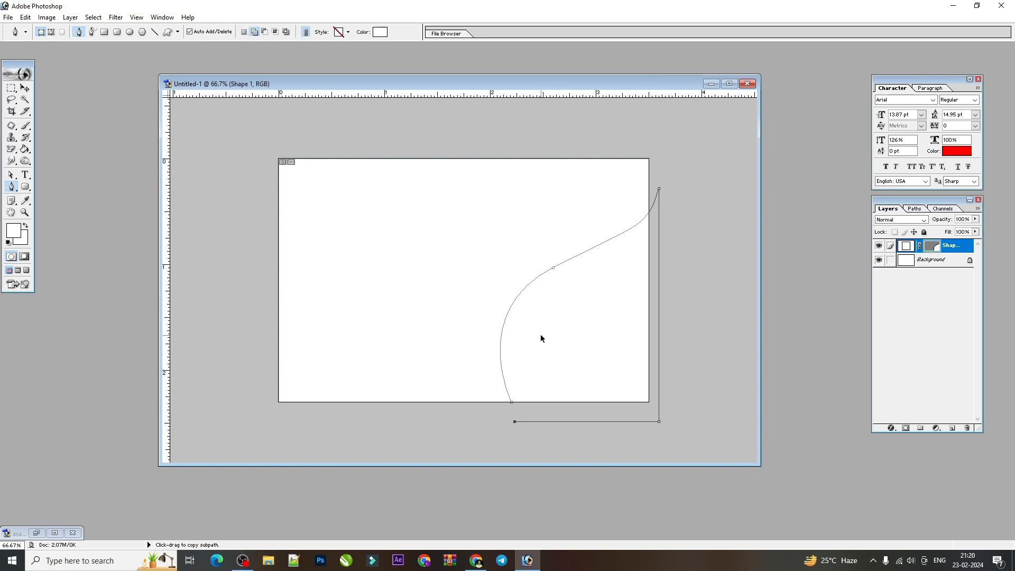
key(ctrl+alt+z)
key(ctrl+alt+z)
key(ctrl+alt+z)
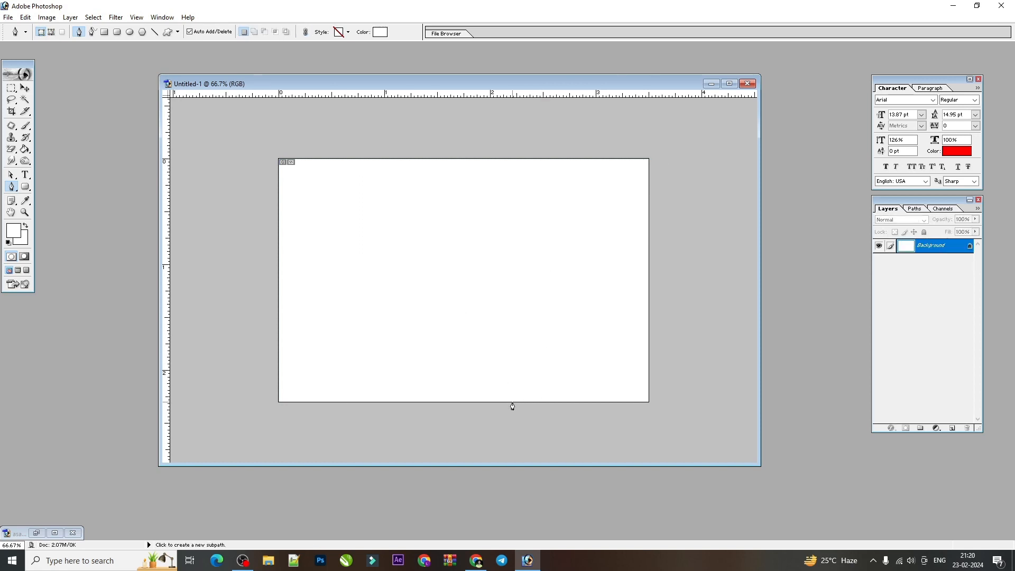
Draw a closed Pen tool shape with an S-curve from the canvas's bottom edge past its upper right edge, enclosing the lower right corner.
click(511, 402)
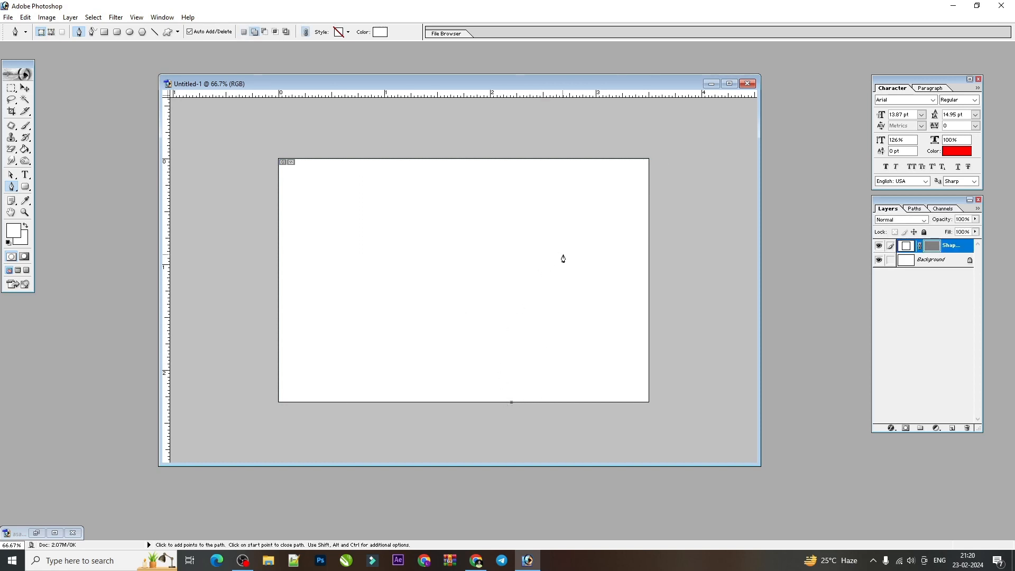
drag(567, 258, 668, 212)
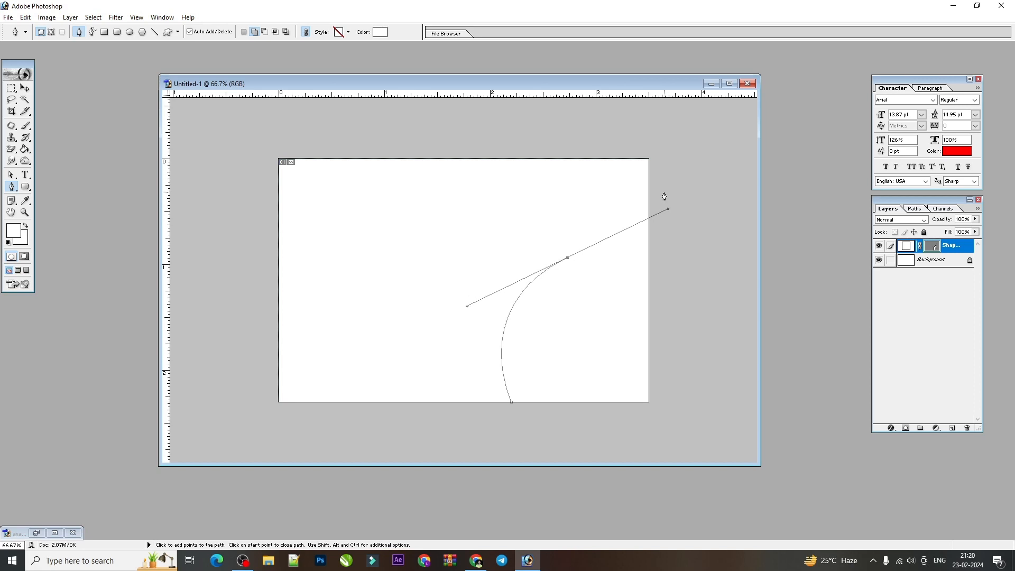
drag(669, 171, 676, 153)
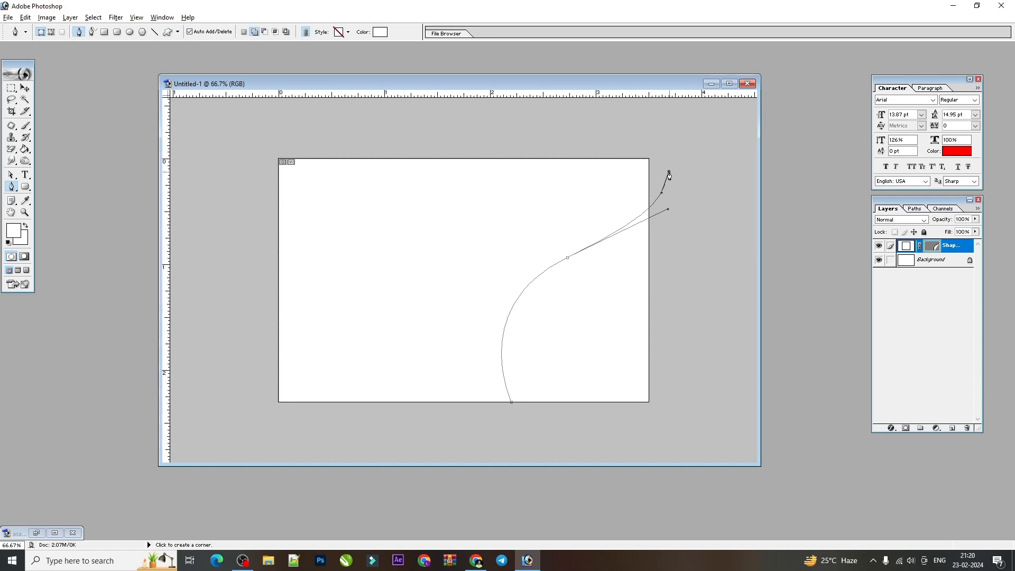
shift+click(655, 406)
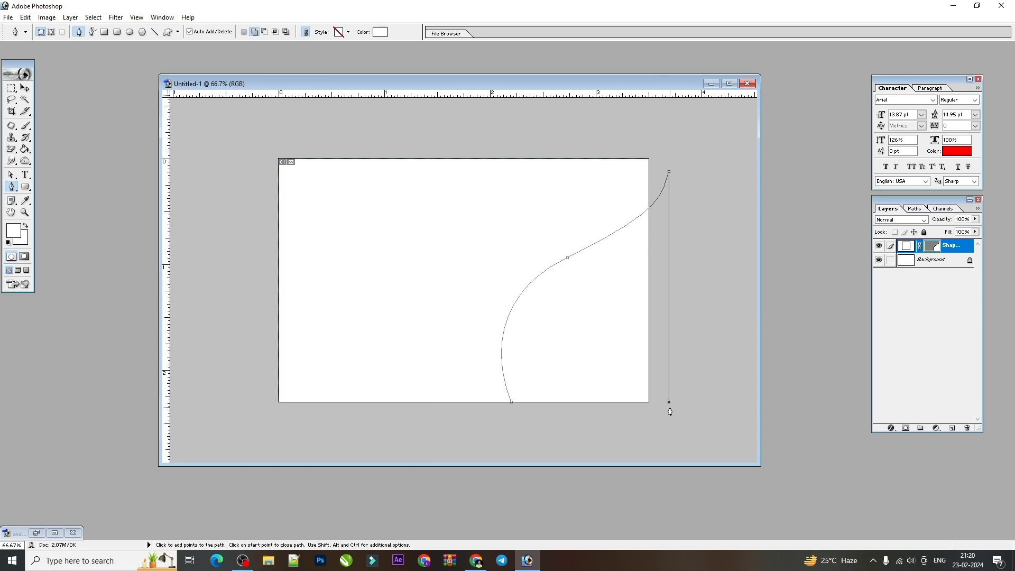
click(510, 406)
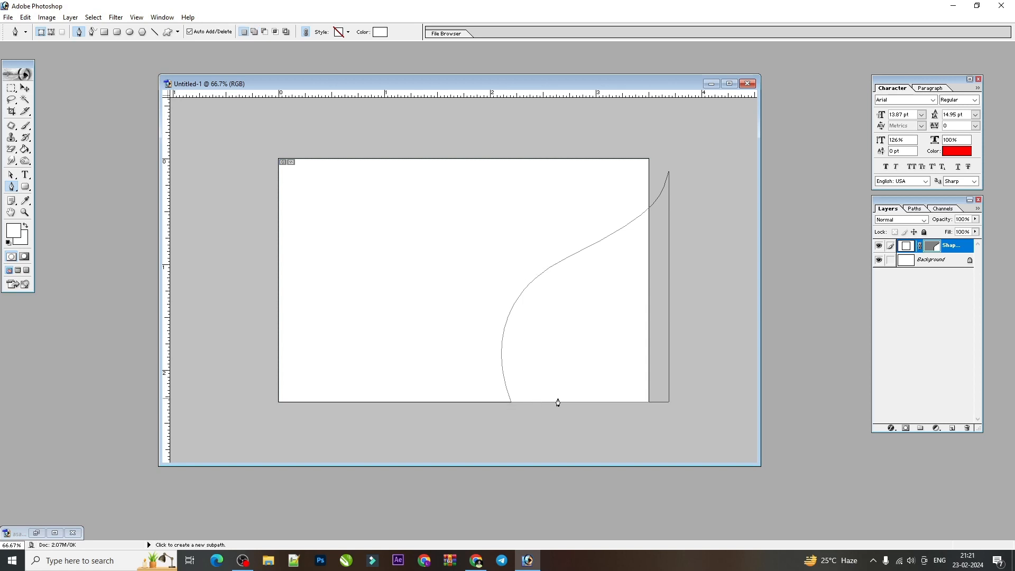
Set the curved shape's fill color to dark red 770000.
click(25, 88)
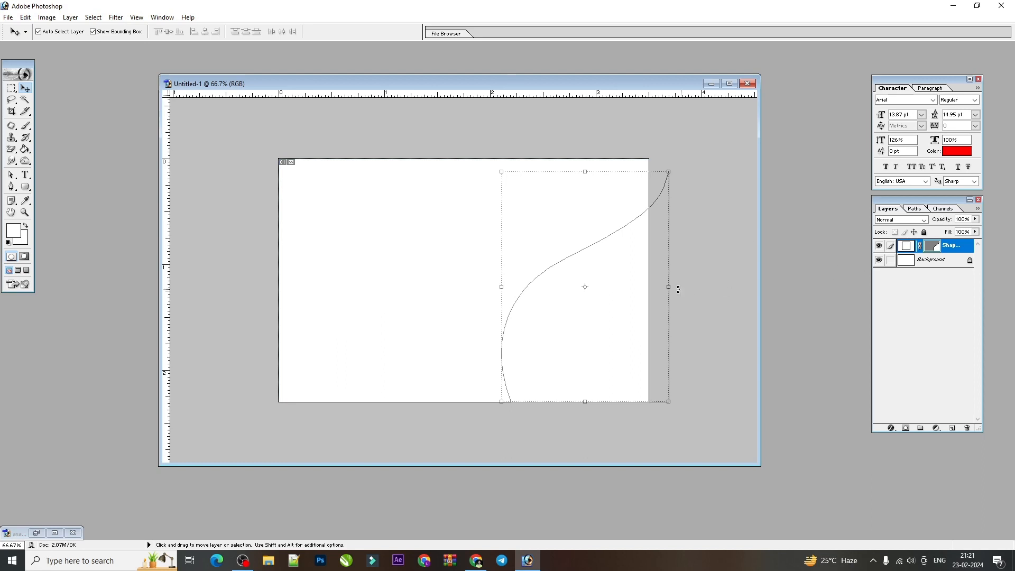
double_click(904, 247)
click(401, 444)
mouse_move(401, 445)
mouse_down()
mouse_move(419, 445)
mouse_move(431, 464)
mouse_up()
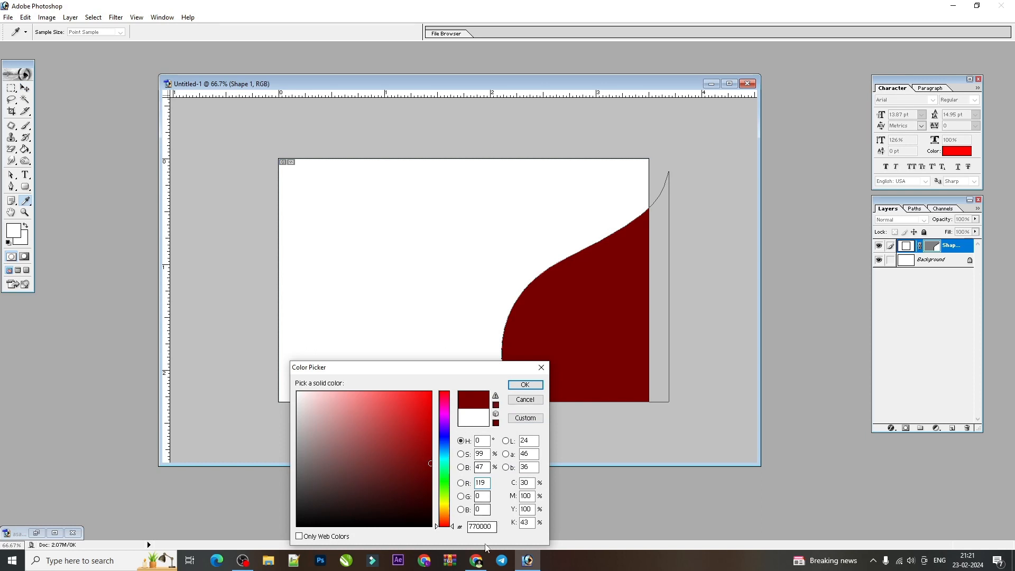
drag(495, 526, 470, 528)
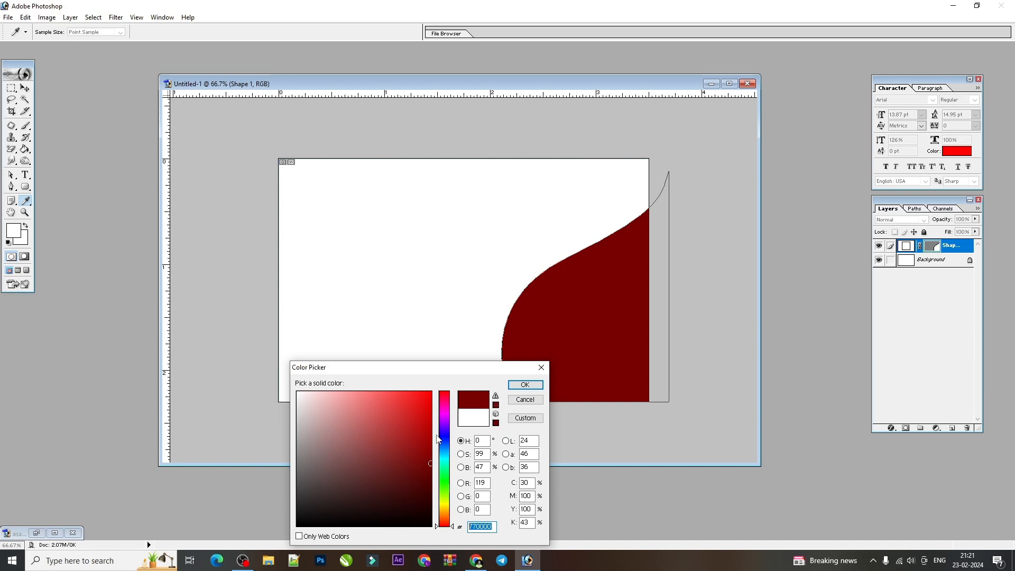
click(523, 385)
Scale the dark red shape up proportionally about its center by 104.4% and then 105.1%, nudging it slightly downward past the canvas edge.
key(v)
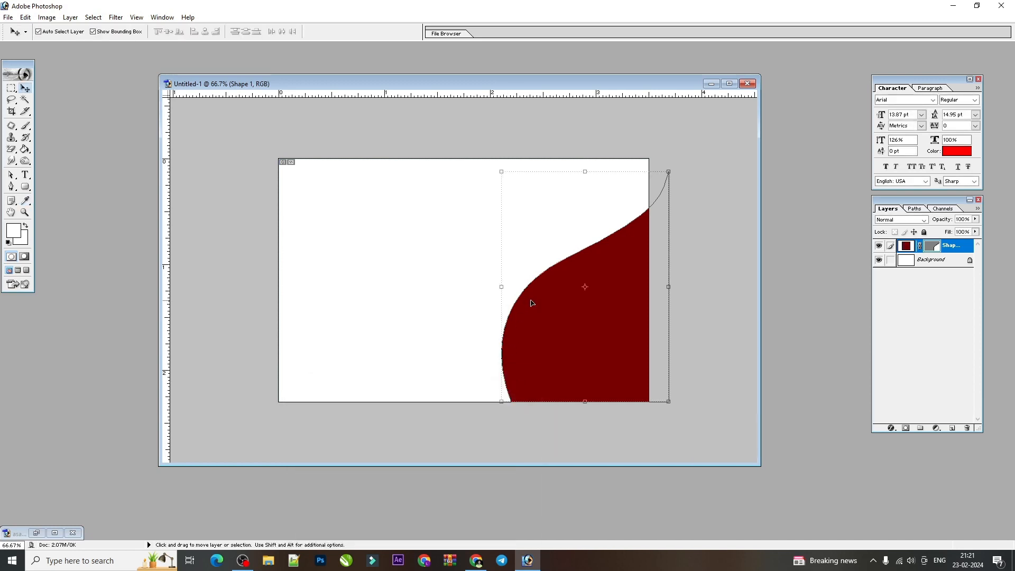
drag(670, 403, 672, 406)
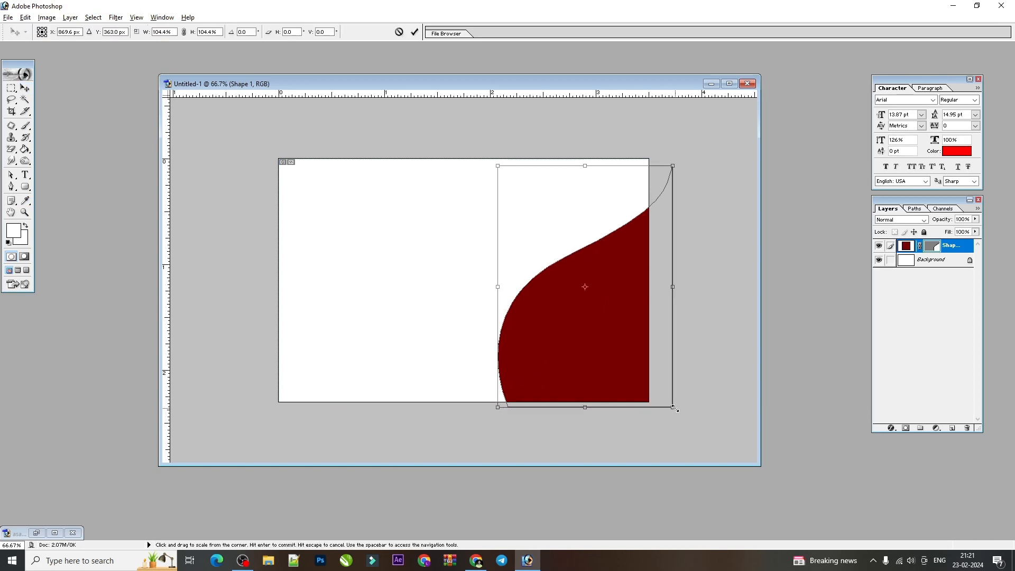
double_click(623, 322)
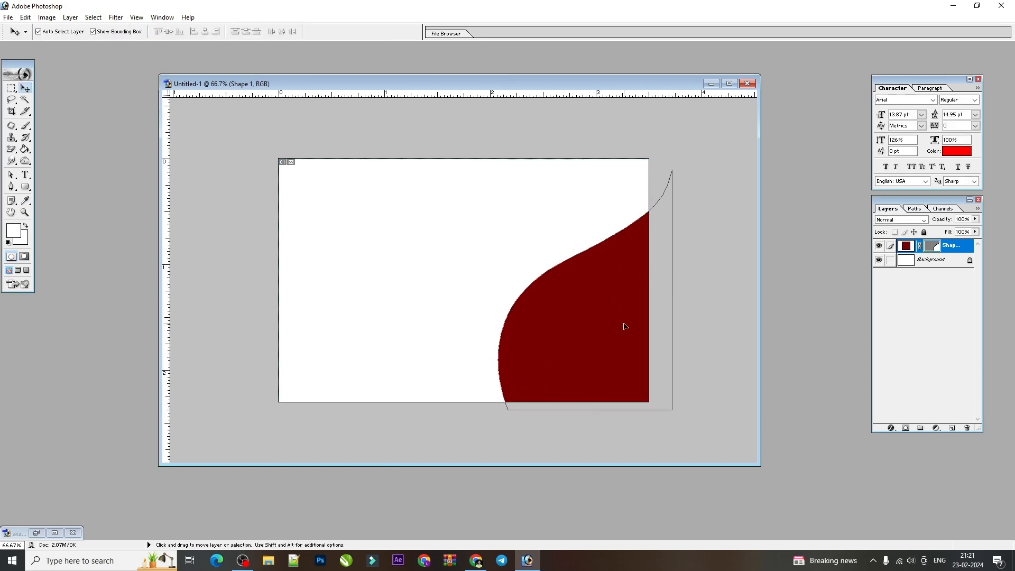
drag(672, 407, 678, 415)
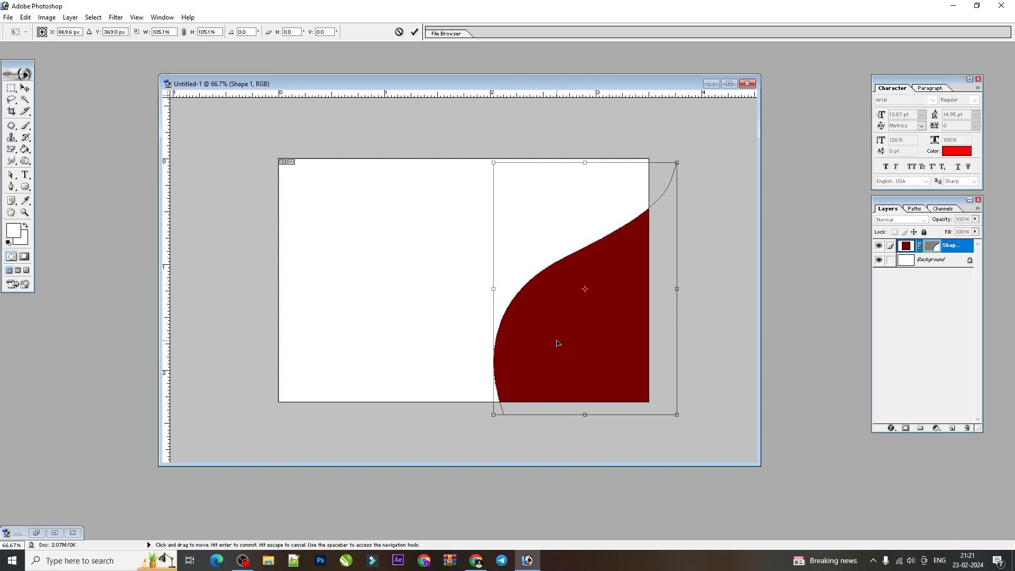
drag(557, 343, 557, 345)
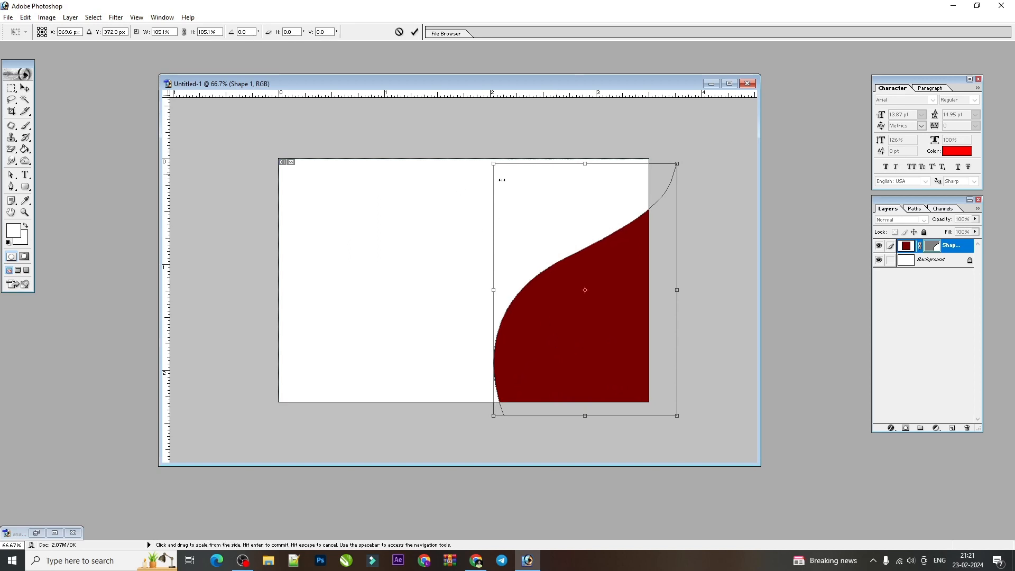
key(Return)
Try to draw a circle about 1 inch across beneath the dark red shape's layer, near the canvas center.
drag(27, 191, 61, 211)
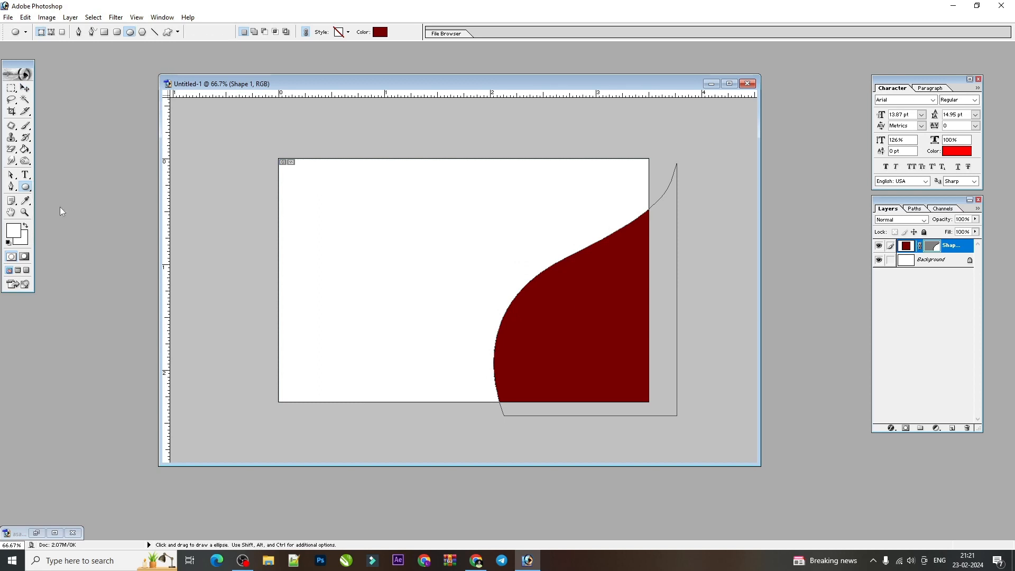
click(924, 261)
drag(394, 231, 498, 335)
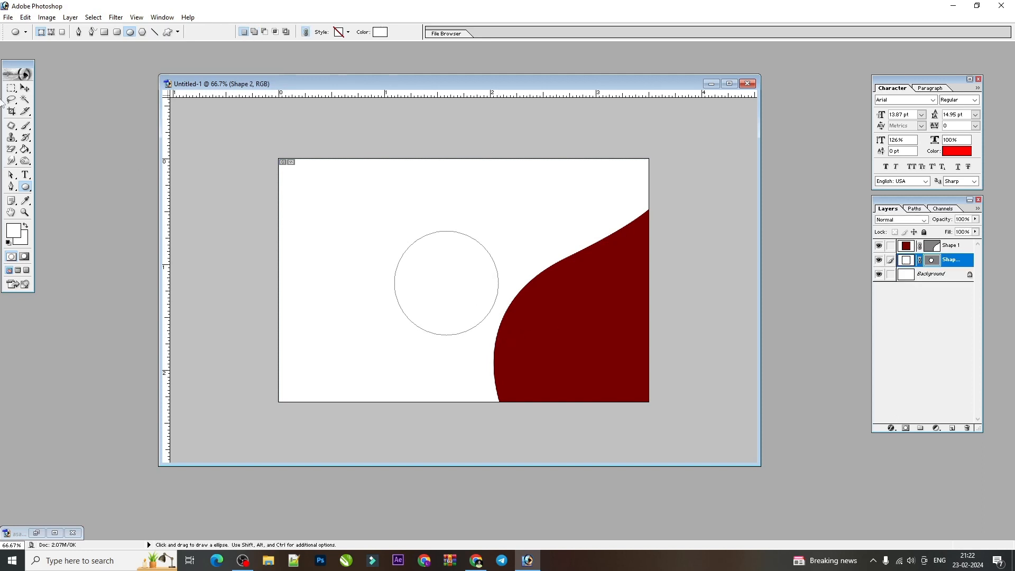
click(25, 88)
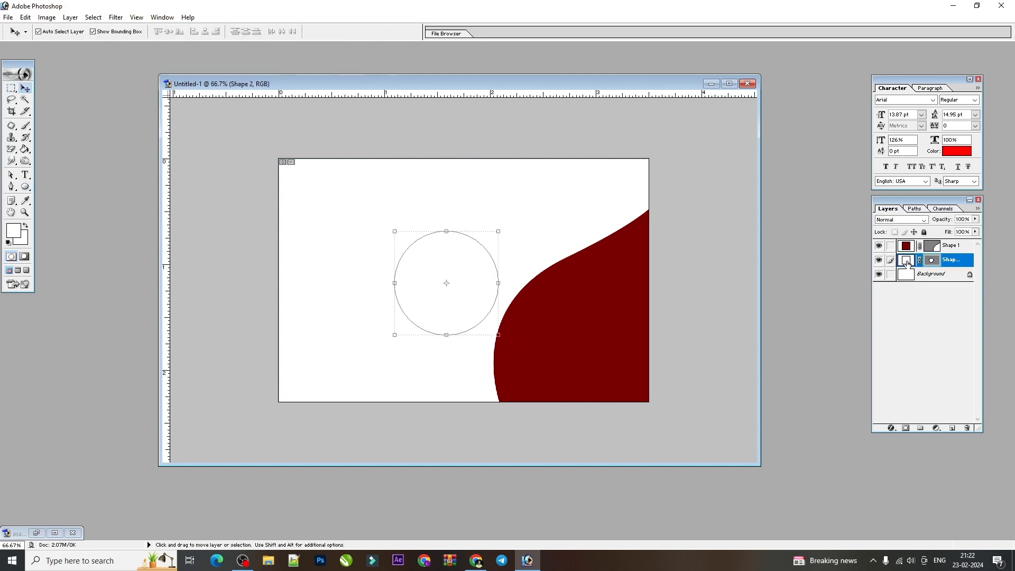
key(ctrl+alt+z)
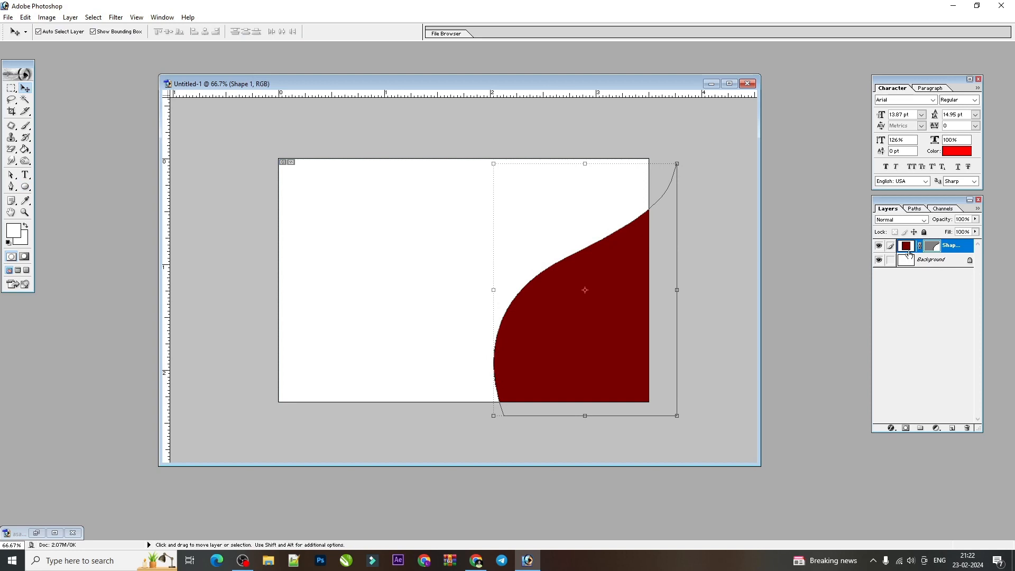
Try to add an ellipse and a circle over the curved edge within the dark red shape's own layer.
click(25, 187)
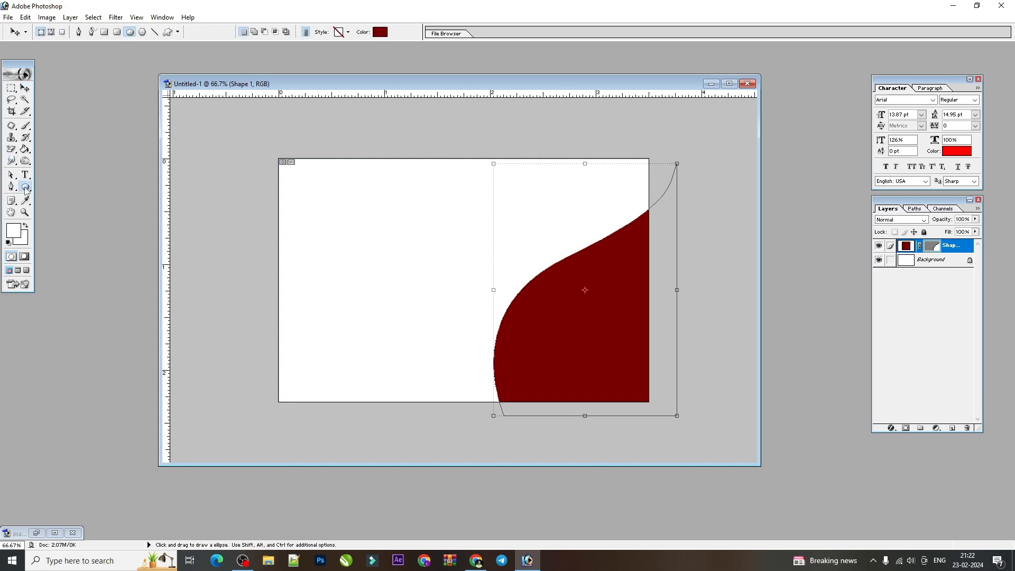
drag(476, 265, 612, 372)
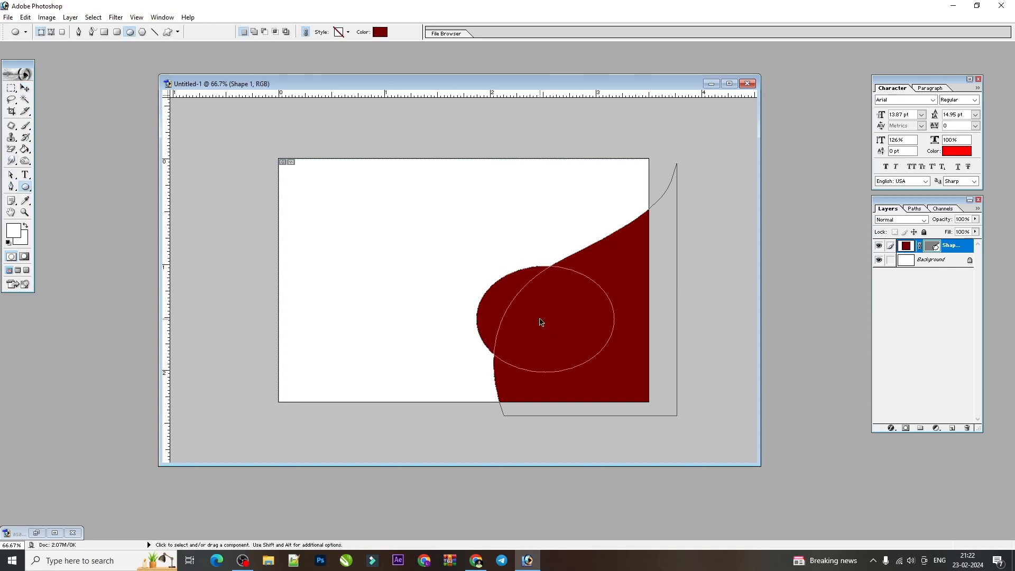
key(ctrl+z)
key(shift)
drag(535, 293, 586, 351)
key(ctrl+z)
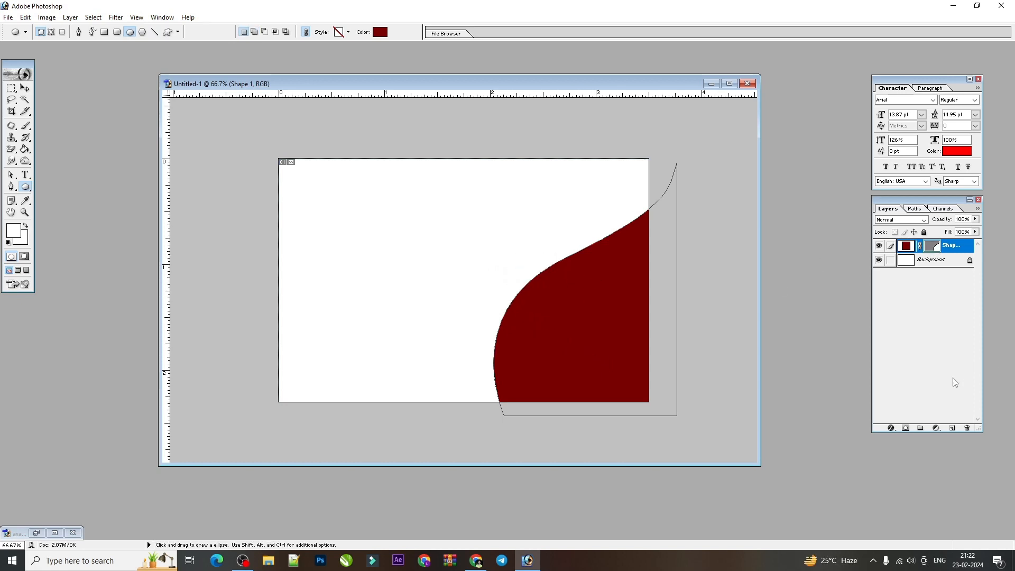
Draw a circle about 0.9 inch across over the curved edge, on a layer beneath the dark red shape, and fill it dark blue.
click(925, 264)
drag(485, 256, 582, 380)
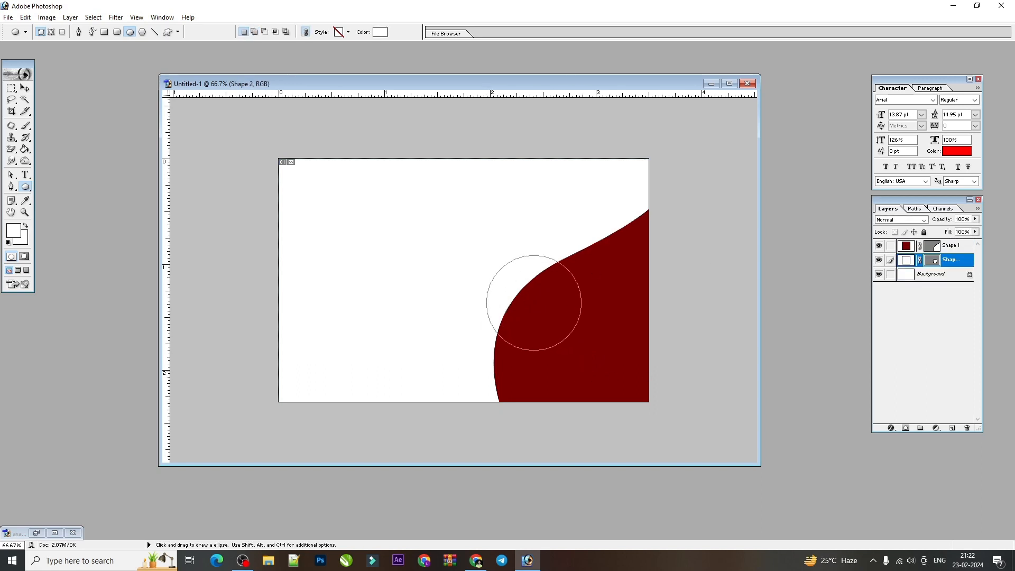
double_click(905, 260)
click(427, 446)
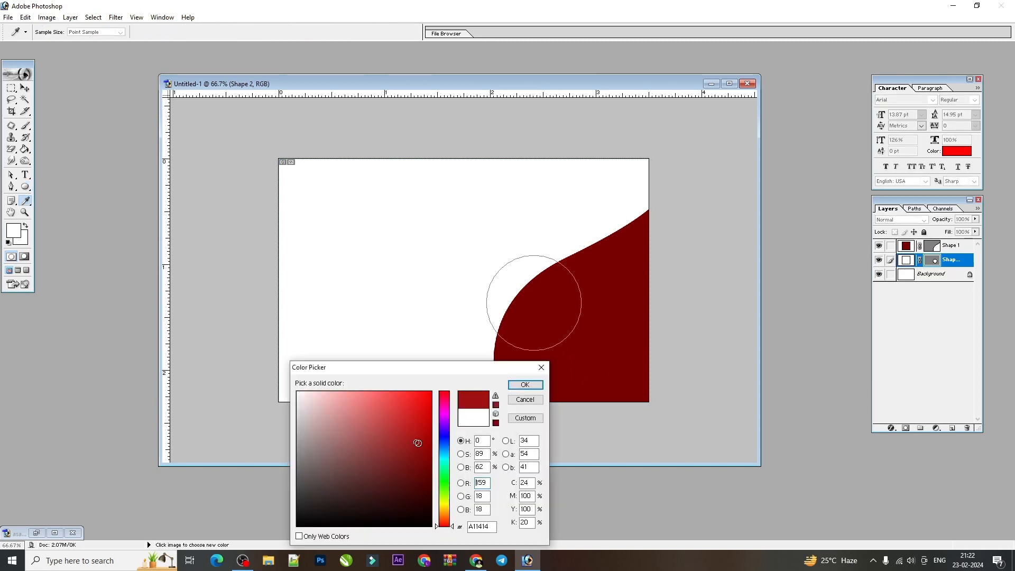
click(444, 436)
click(524, 384)
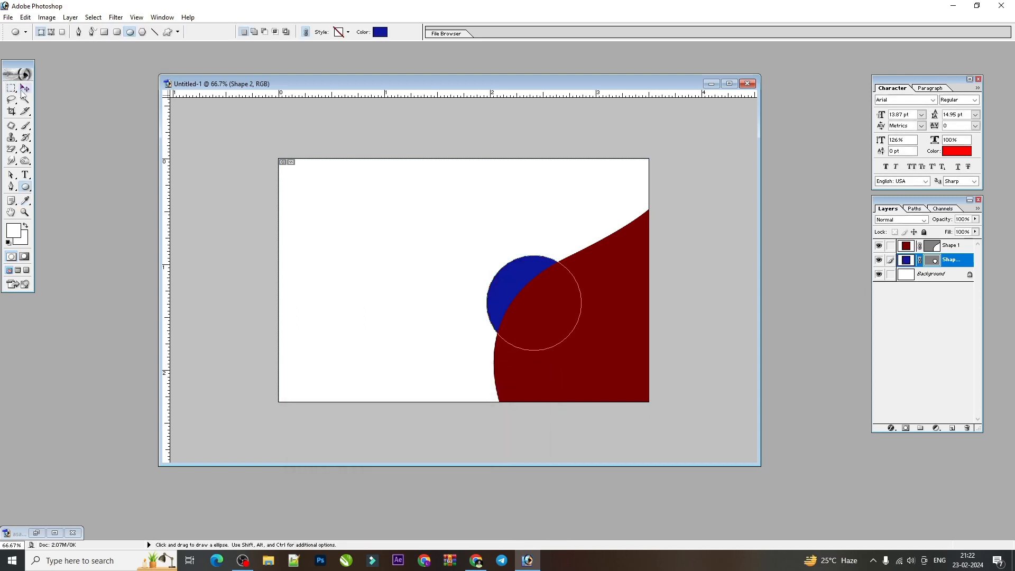
Bring the blue circle in front of the dark red shape, enlarge it to about 1.4 inches across and shift it up and right.
click(24, 88)
key(ctrl+bracketright)
key(ctrl+plus)
key(ctrl+minus)
drag(581, 350, 611, 387)
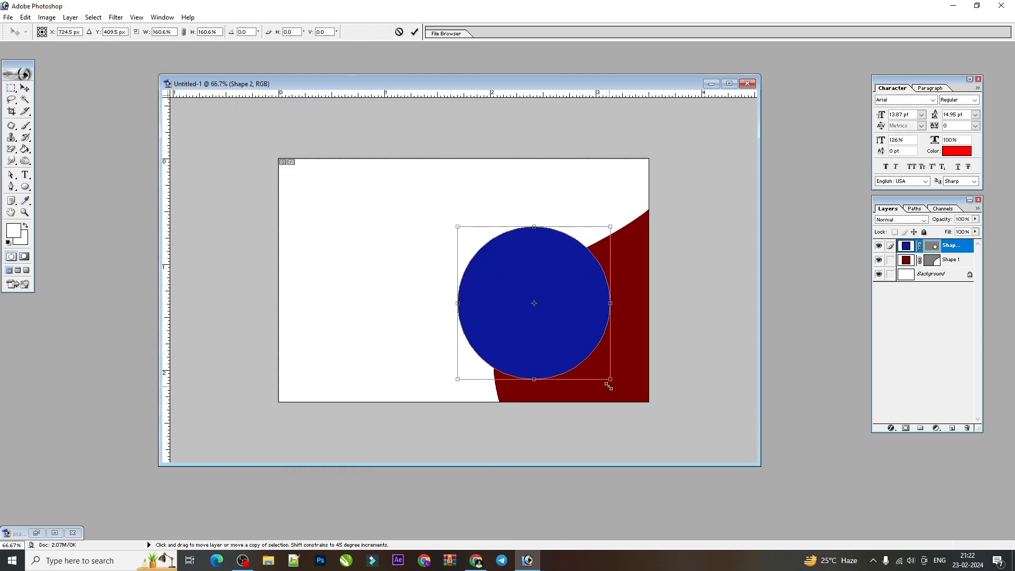
key(Return)
drag(544, 299, 562, 274)
Add a white outside stroke to the large blue circle and make the stroke slightly thicker.
click(891, 427)
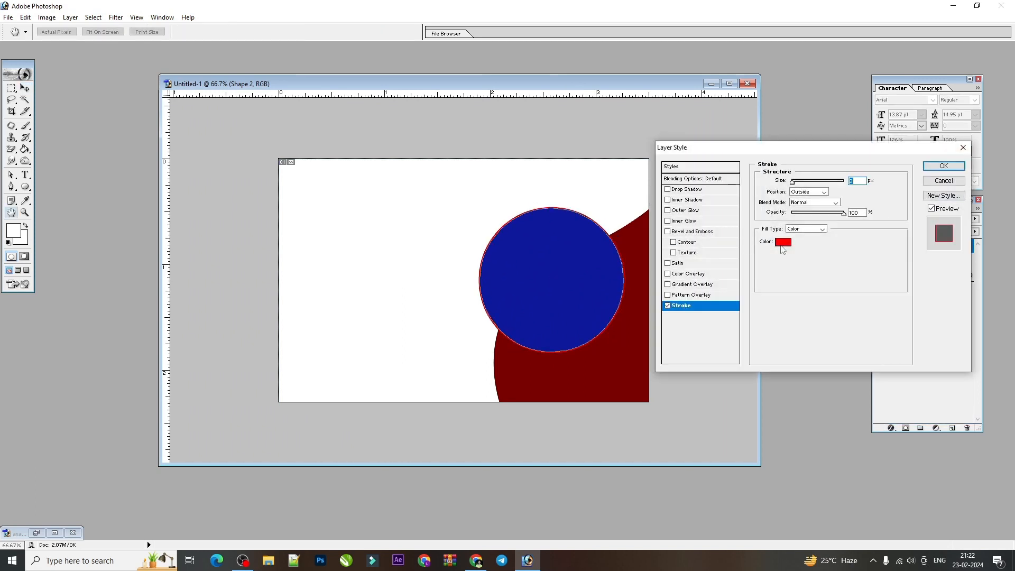
click(780, 245)
drag(394, 433, 293, 387)
click(524, 385)
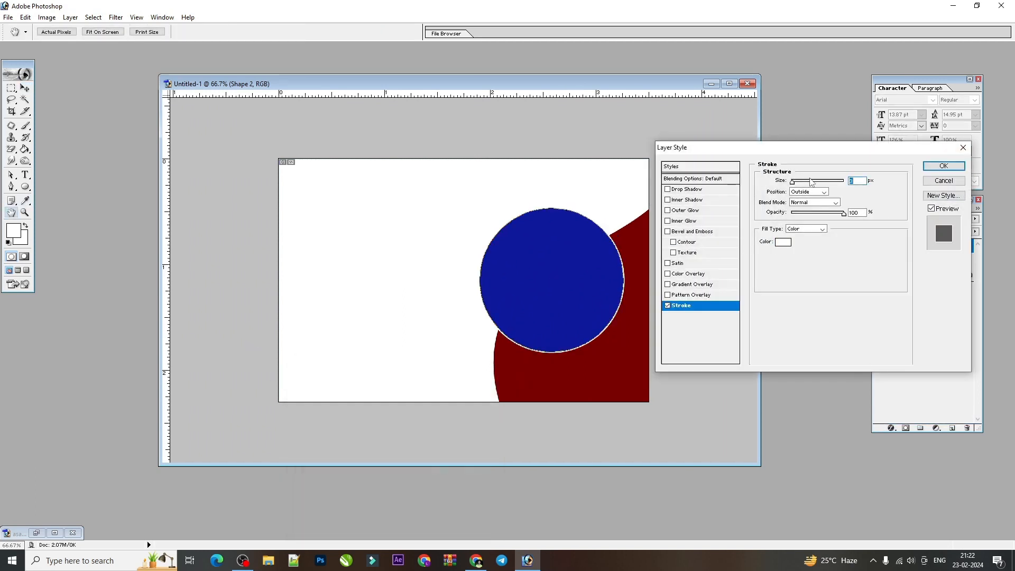
drag(793, 182, 794, 182)
key(Return)
Duplicate the blue circle and shrink the copy to about 0.5 inch across, near the card's bottom edge left of the dark red shape.
key(alt)
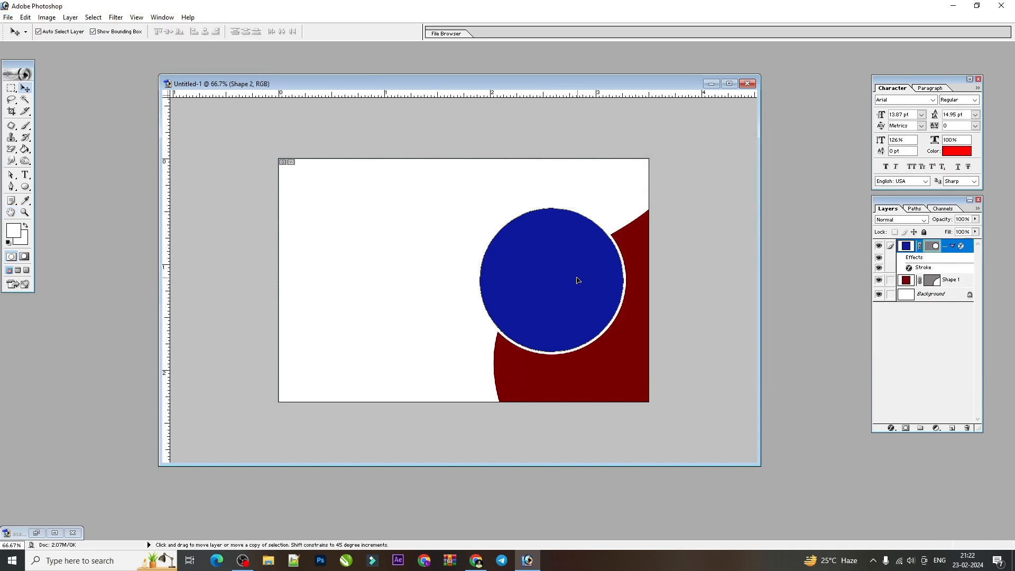
drag(579, 289, 427, 303)
drag(470, 218, 392, 365)
key(Return)
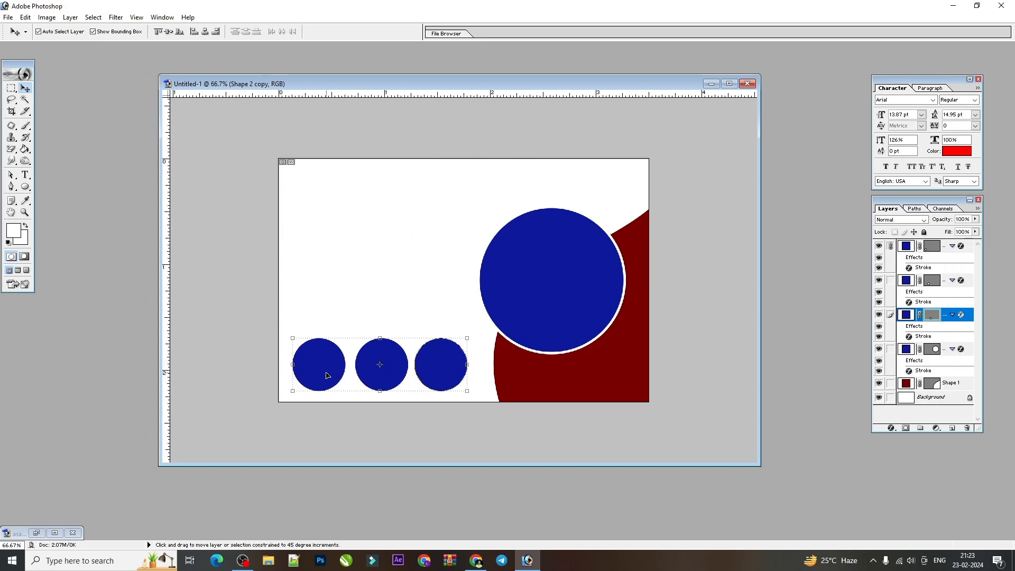
Undo the extra circle copies, then duplicate the small circle twice to the left, forming a row of three.
key(ctrl+alt+z)
key(ctrl+alt+z)
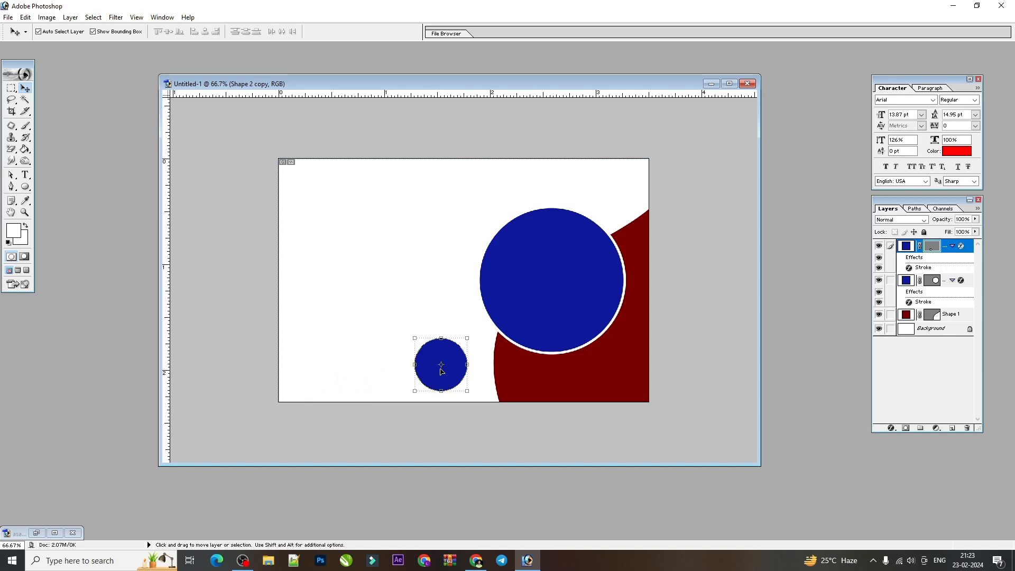
drag(447, 371, 329, 373)
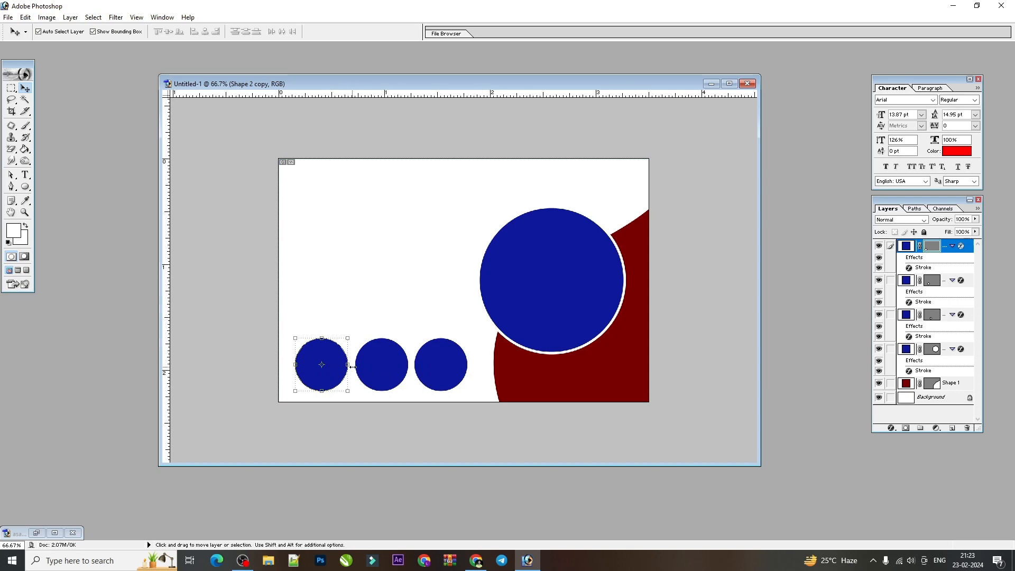
Try to link the layers of the three small circles.
shift+click(388, 369)
shift+click(442, 366)
click(891, 280)
click(890, 315)
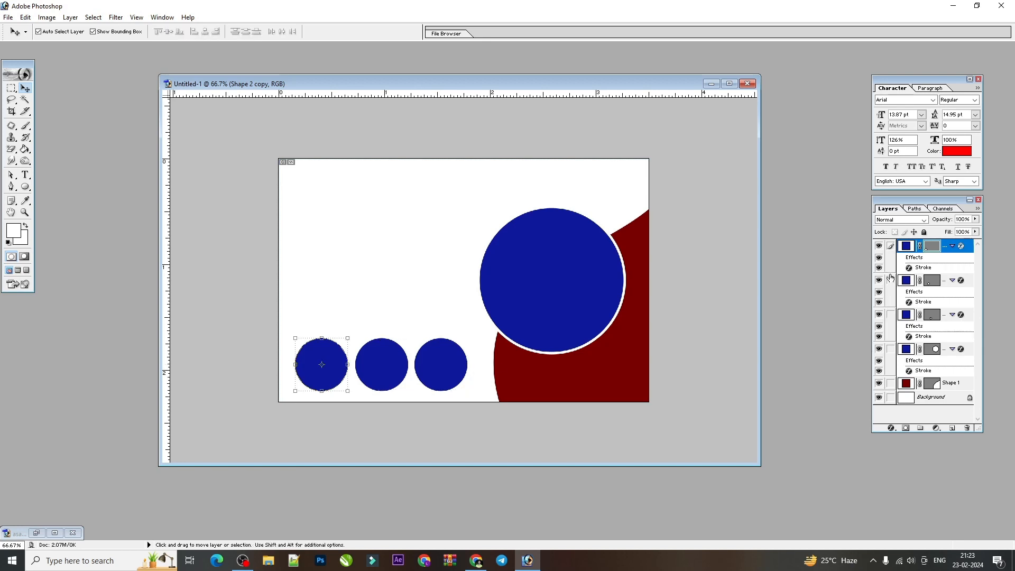
Hide and show the top three circle layers one by one to identify the small circles.
click(879, 315)
click(878, 281)
click(879, 246)
click(878, 245)
click(879, 281)
click(878, 316)
Link the three small circles' layers, shift the row slightly up and right, and distribute the circles evenly by their horizontal centers.
click(890, 280)
click(890, 314)
mouse_move(426, 372)
mouse_down()
mouse_move(443, 369)
mouse_move(425, 370)
mouse_up()
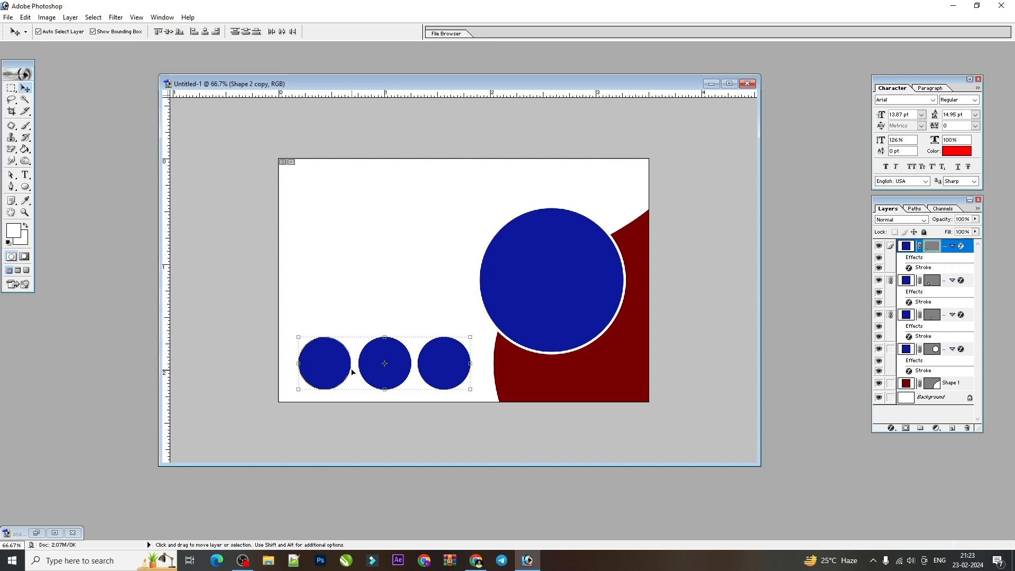
click(282, 32)
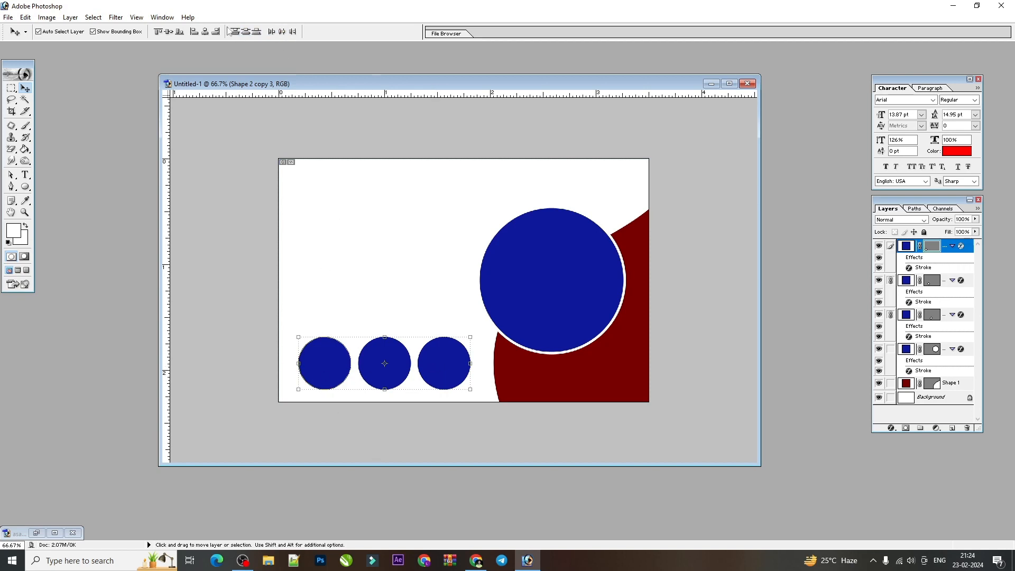
Unlink the small circles from one another and deselect them.
click(381, 364)
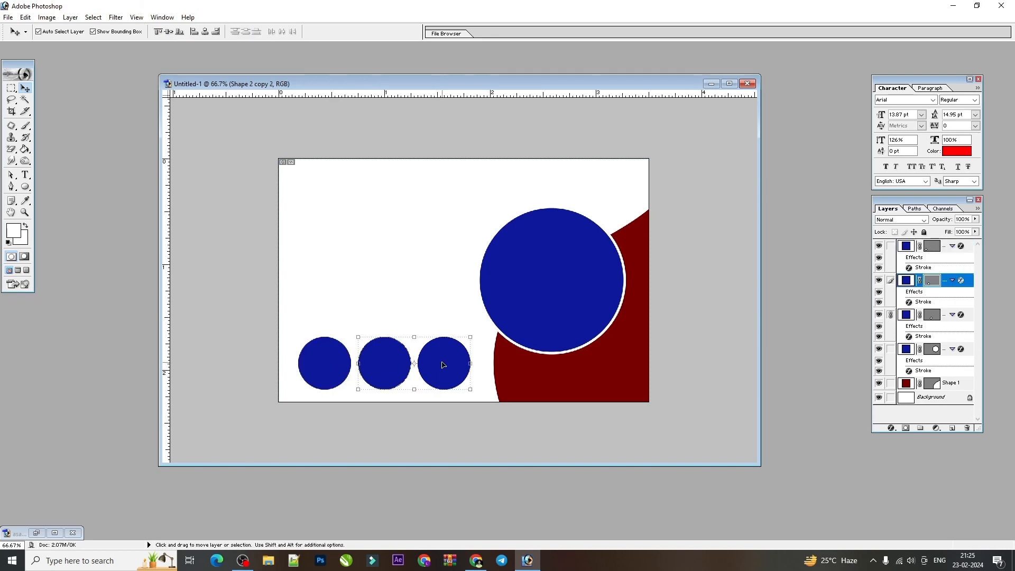
click(401, 237)
click(440, 365)
click(503, 231)
click(417, 214)
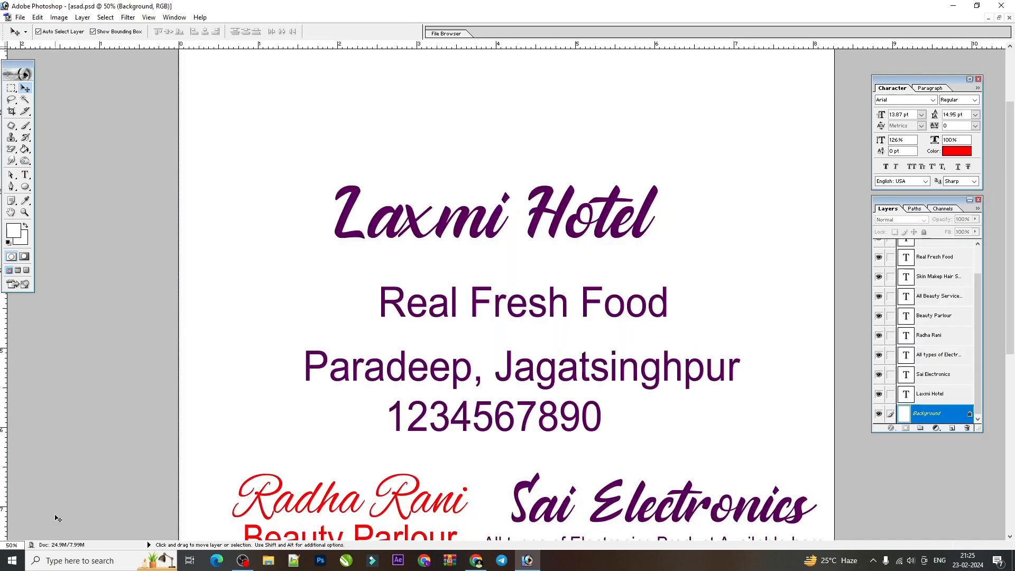
Show the asad.psd text document beside the card layout, zoomed out to 25%, with both documents visible.
click(55, 532)
click(998, 19)
key(ctrl+minus)
key(ctrl+minus)
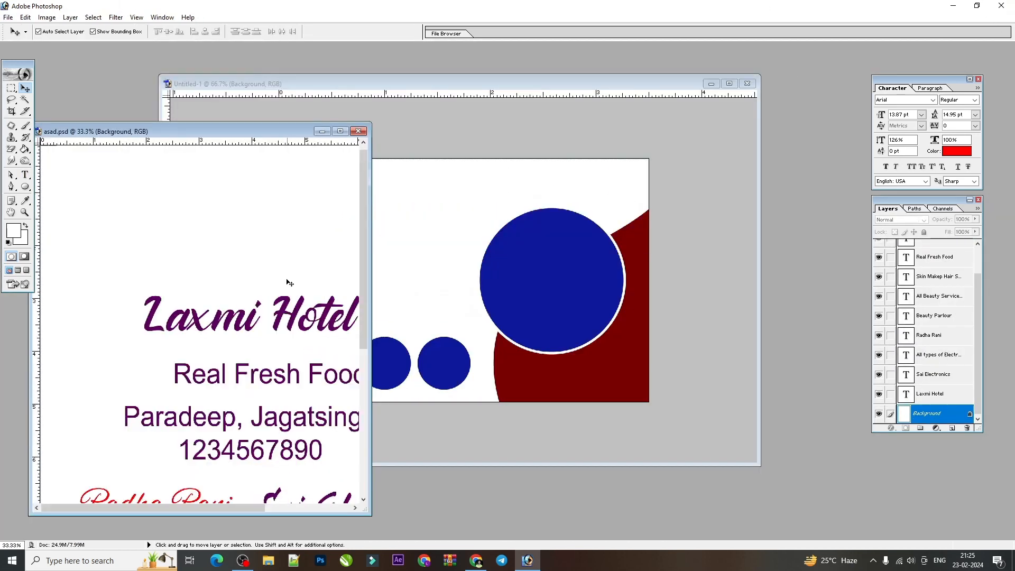
click(540, 181)
drag(454, 87, 564, 96)
drag(270, 334, 328, 333)
click(254, 282)
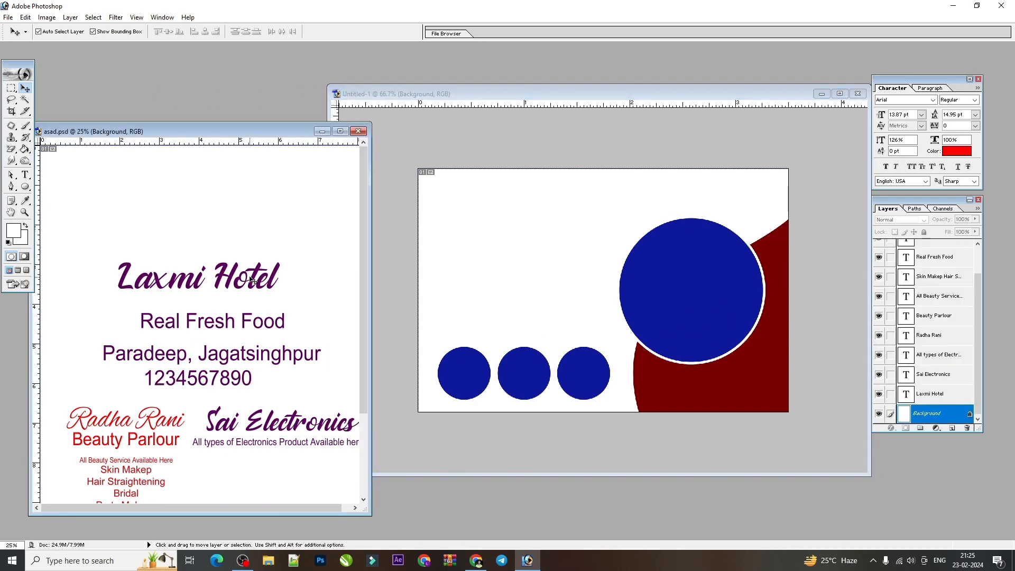
Copy the "Laxmi Hotel" text from asad.psd into the card, scale it down to 24.88 pt and position it near the upper edge.
drag(261, 277, 612, 209)
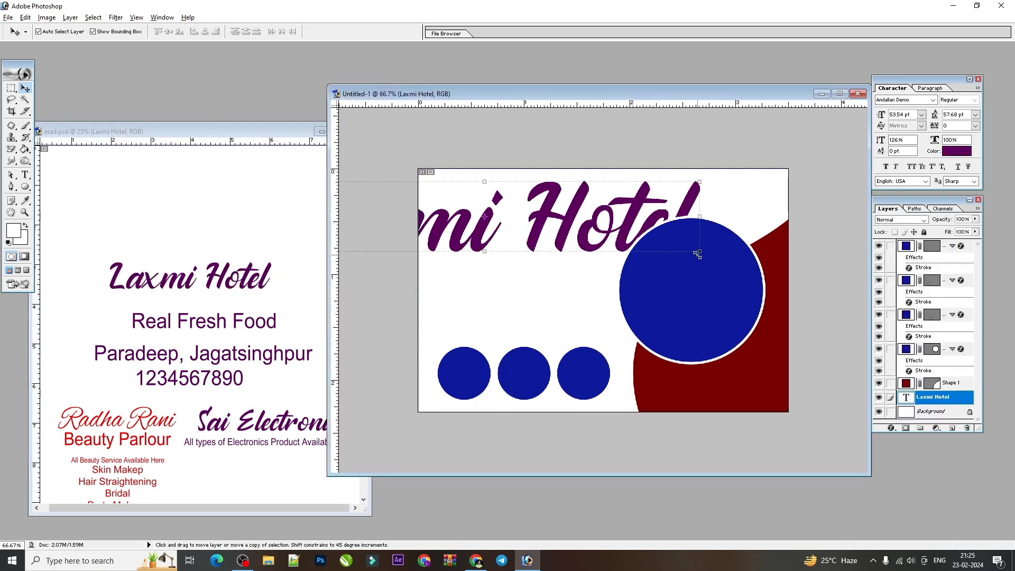
click(25, 174)
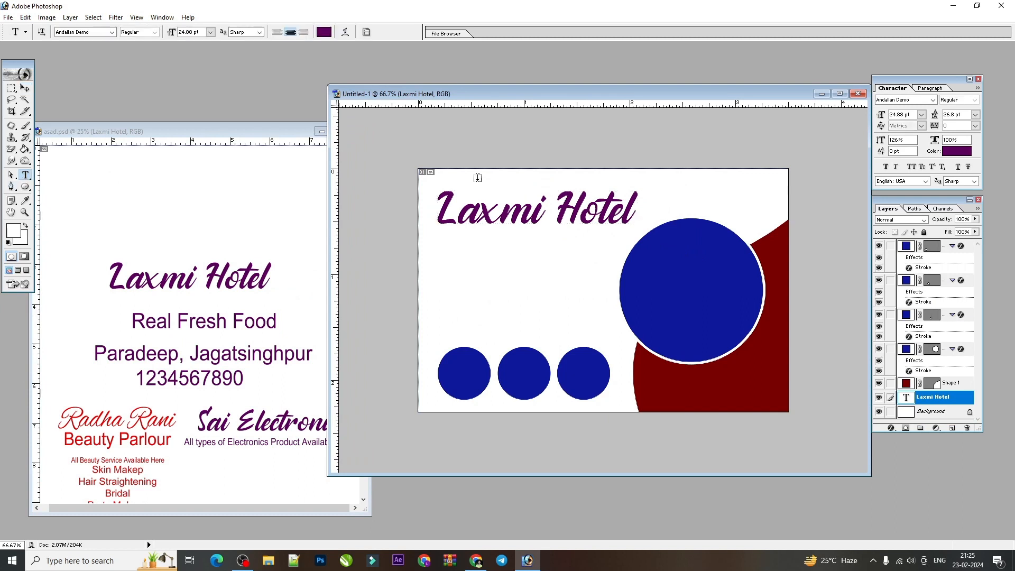
triple_click(563, 215)
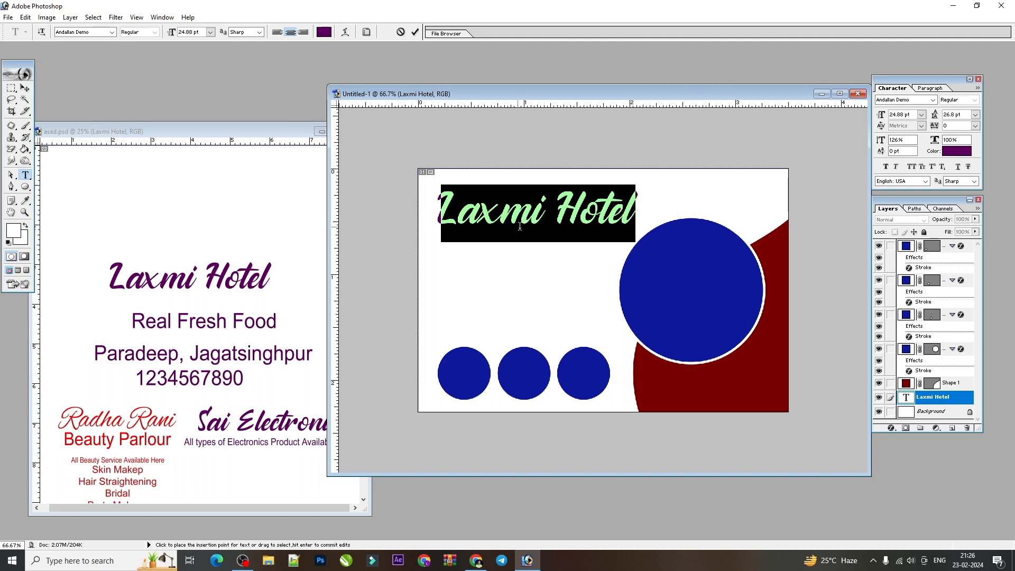
click(23, 88)
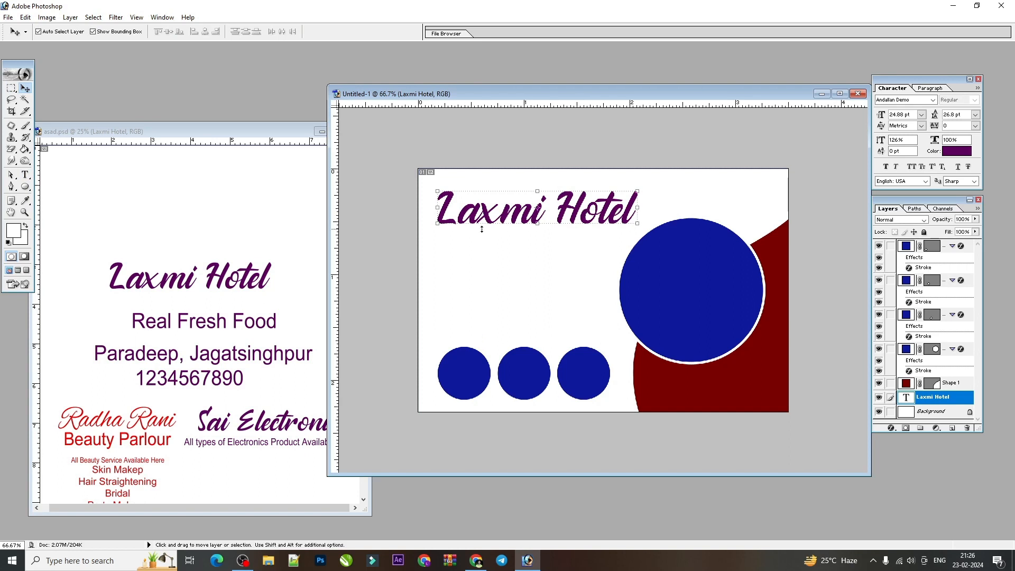
drag(487, 222, 487, 218)
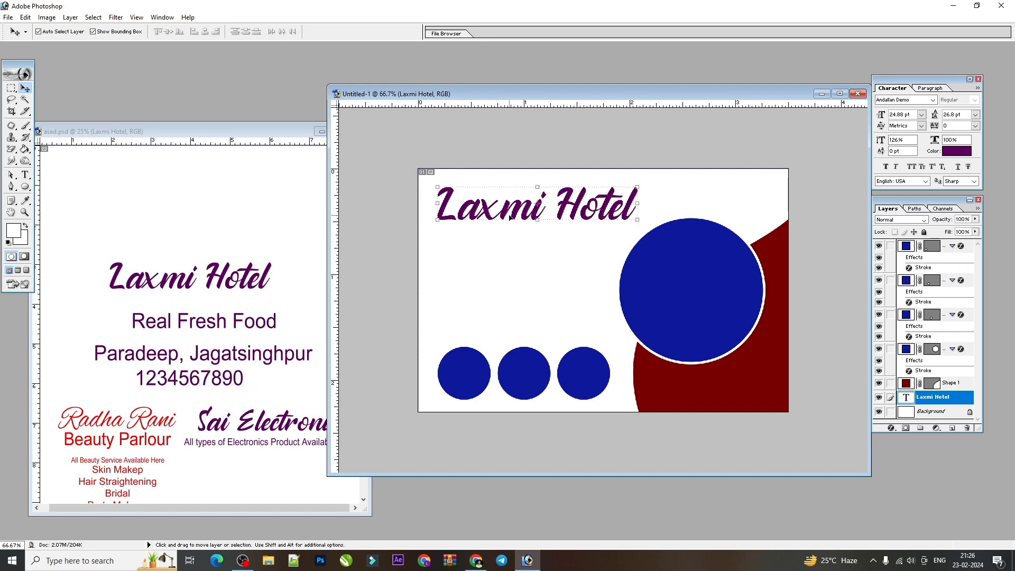
Try a series of other fonts, including SHREE-ENG-0133, on the card's "Laxmi Hotel" text.
click(29, 175)
click(79, 32)
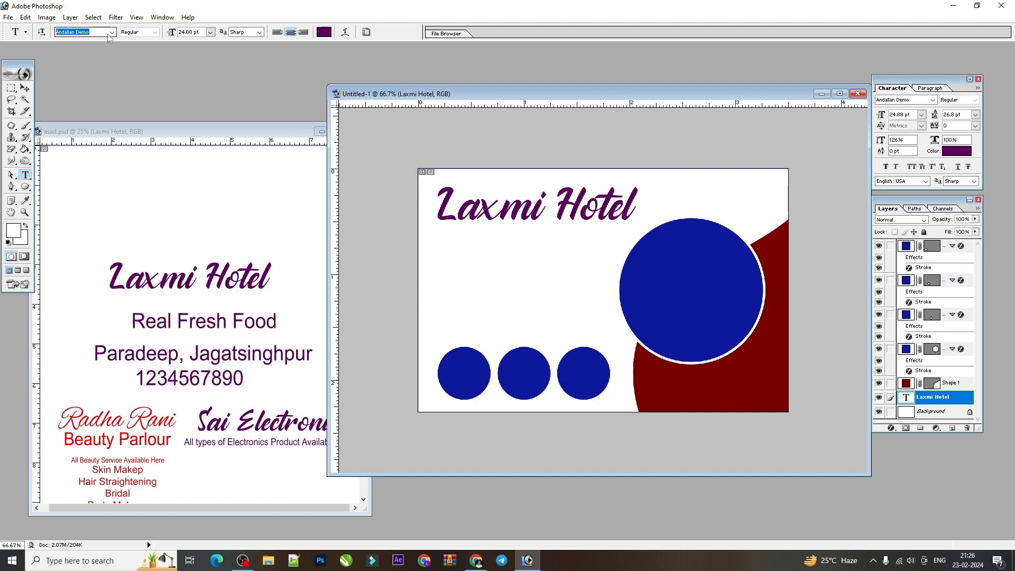
click(112, 33)
drag(155, 87, 157, 143)
click(90, 127)
key(Down)
key(Down)
key(Down)
key(Down)
key(Down)
key(Down)
key(Down)
key(Down)
key(Down)
key(Down)
key(Down)
key(Down)
key(Down)
key(Down)
key(Down)
key(Down)
key(Down)
key(Down)
key(Down)
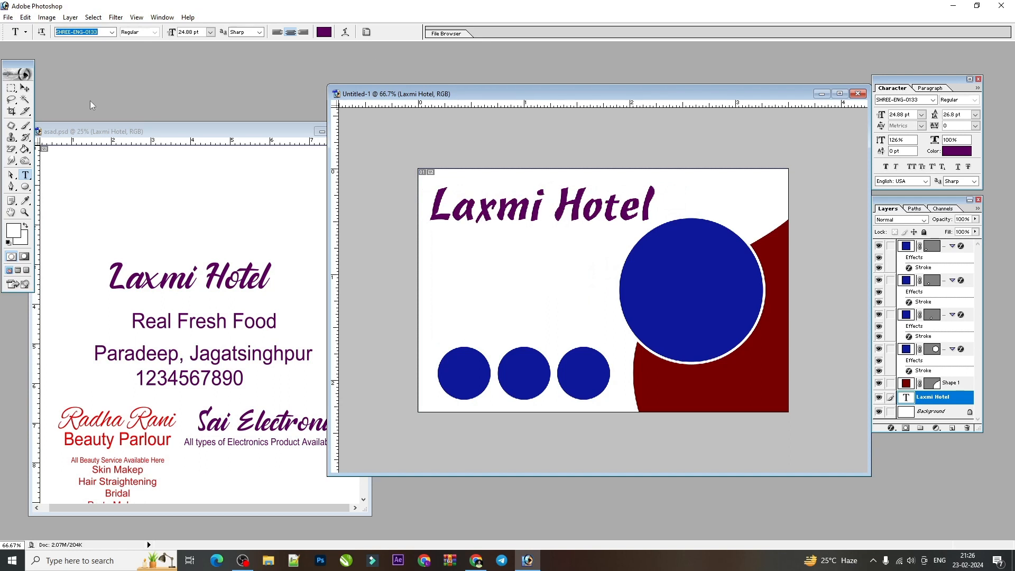
click(29, 88)
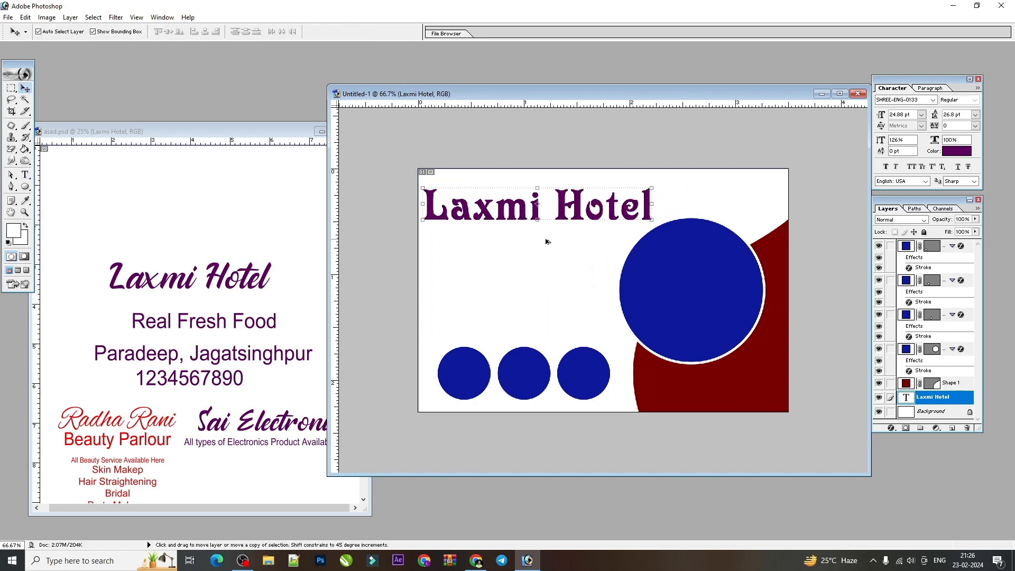
key(Down)
key(Down)
key(Down)
key(Down)
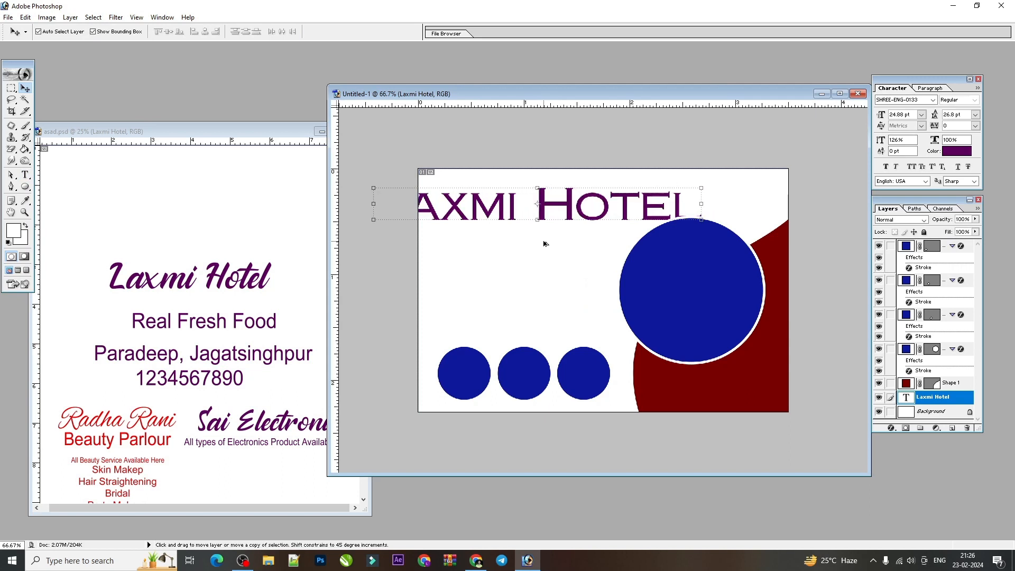
key(Down)
key(Down)
key(Down)
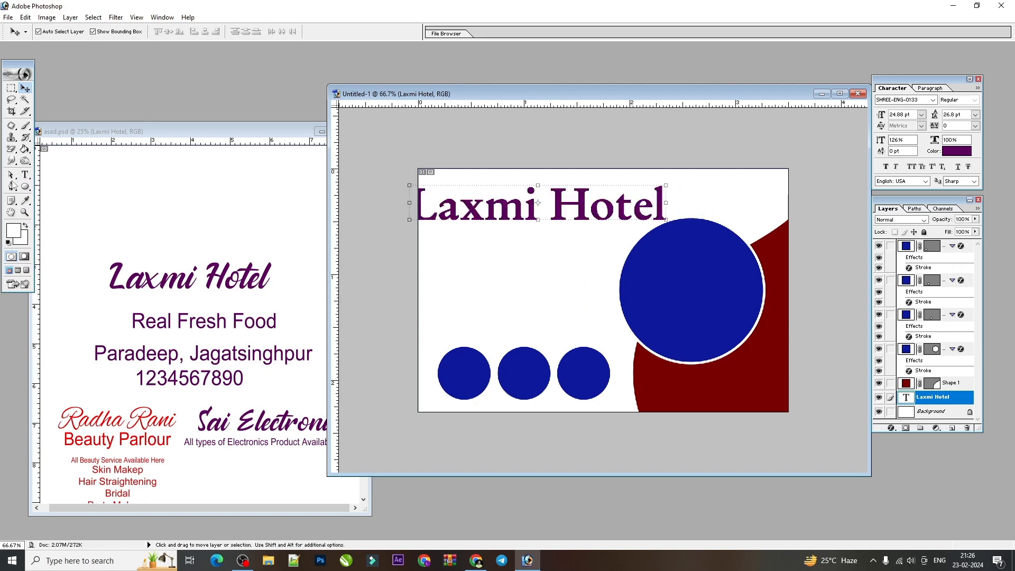
Set the card's "Laxmi Hotel" text to the Andallan Demo font, copying the font name from the matching text in asad.psd.
click(24, 175)
click(169, 282)
click(170, 282)
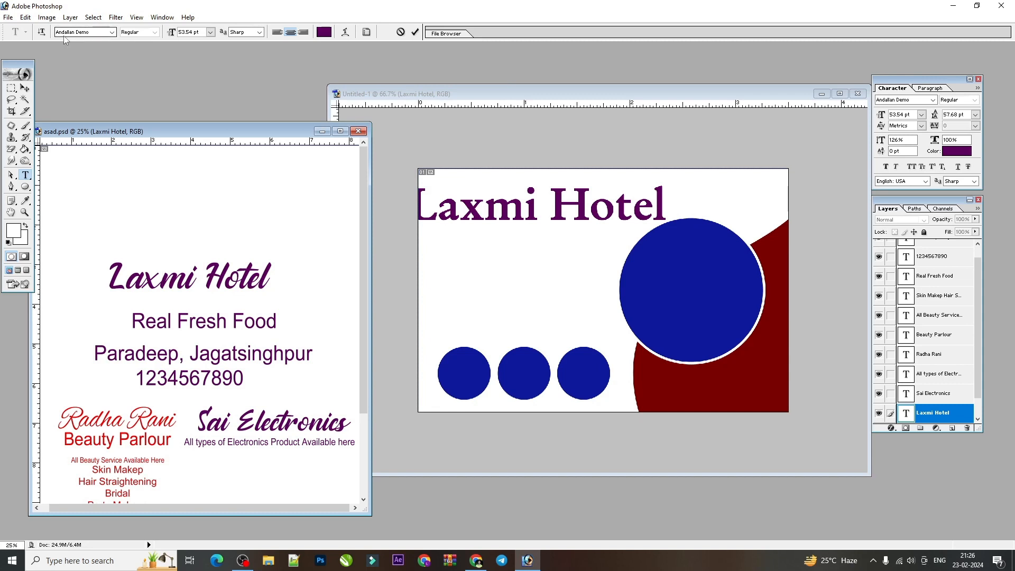
click(84, 33)
key(ctrl+c)
triple_click(511, 218)
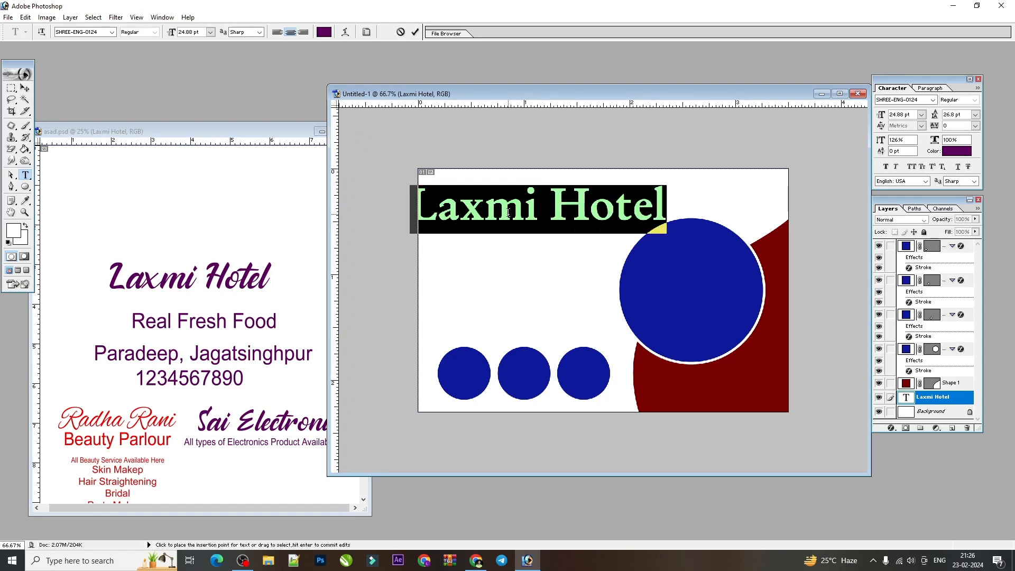
click(97, 33)
key(ctrl+v)
key(Return)
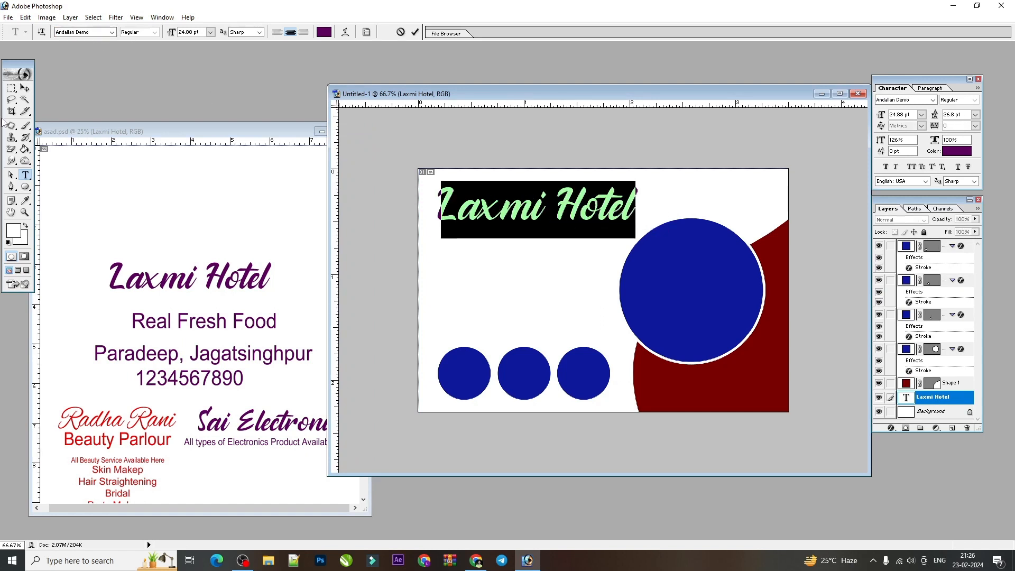
Shift the "Laxmi Hotel" text slightly to the right and scale it down a little proportionally.
click(23, 90)
drag(548, 206, 556, 205)
drag(646, 219, 634, 217)
key(Return)
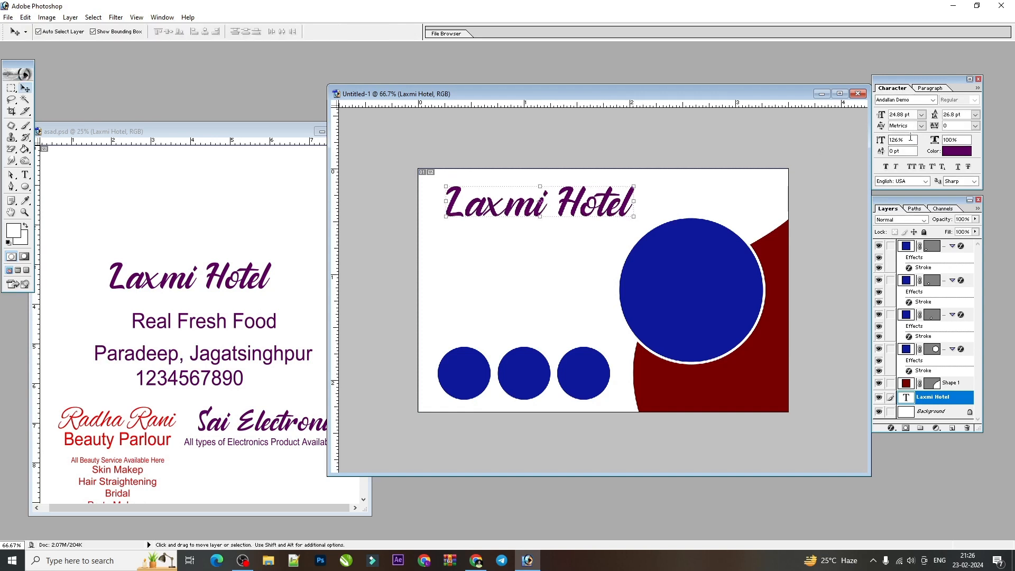
Set the "Laxmi Hotel" text size to 20 pt and adjust its placement in the card's upper left area.
double_click(910, 114)
text(20)
key(Return)
drag(563, 195, 618, 194)
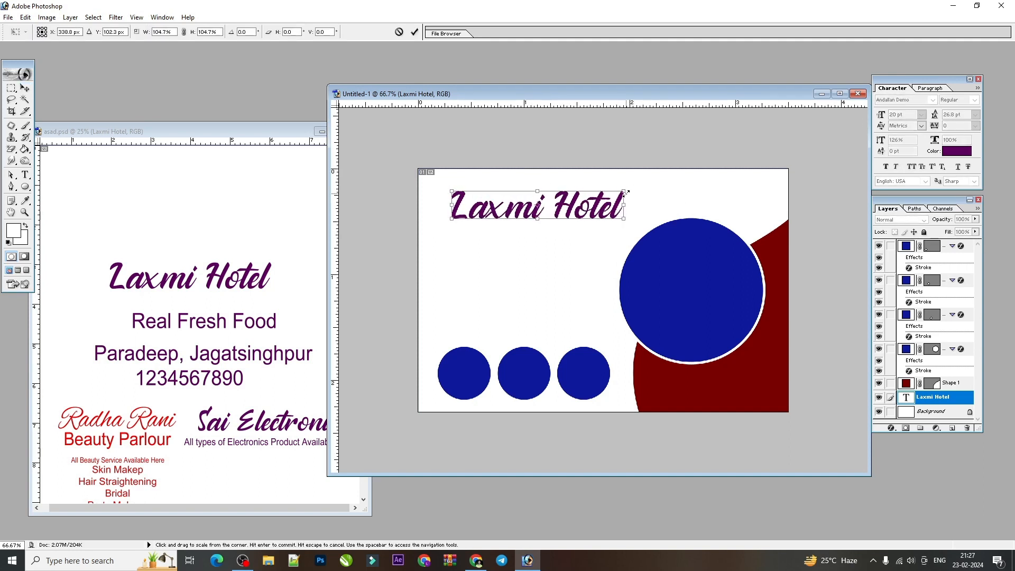
key(Return)
Change the "Laxmi Hotel" text color to dark red 770000, sampled from the curved shape.
click(956, 150)
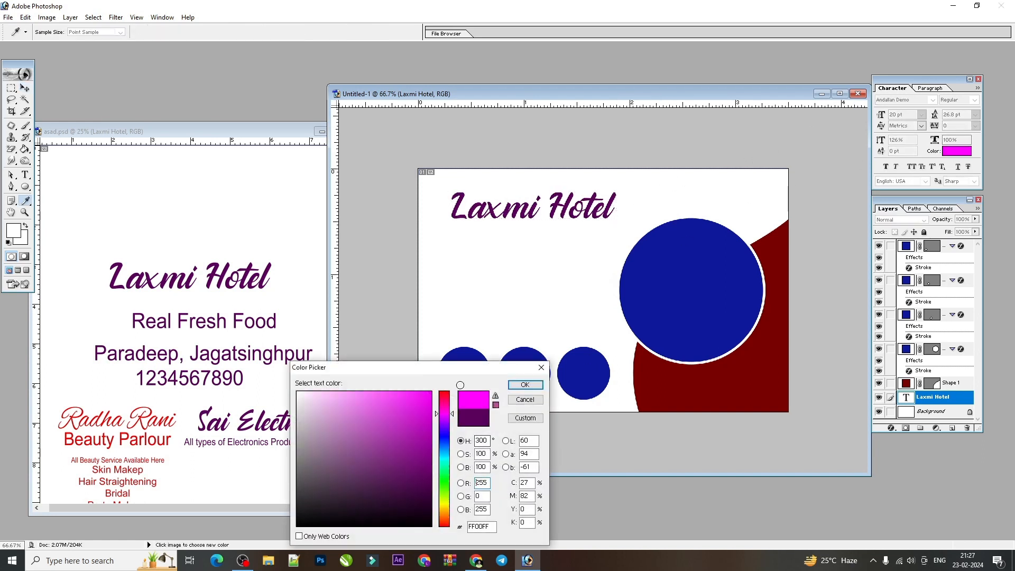
click(717, 376)
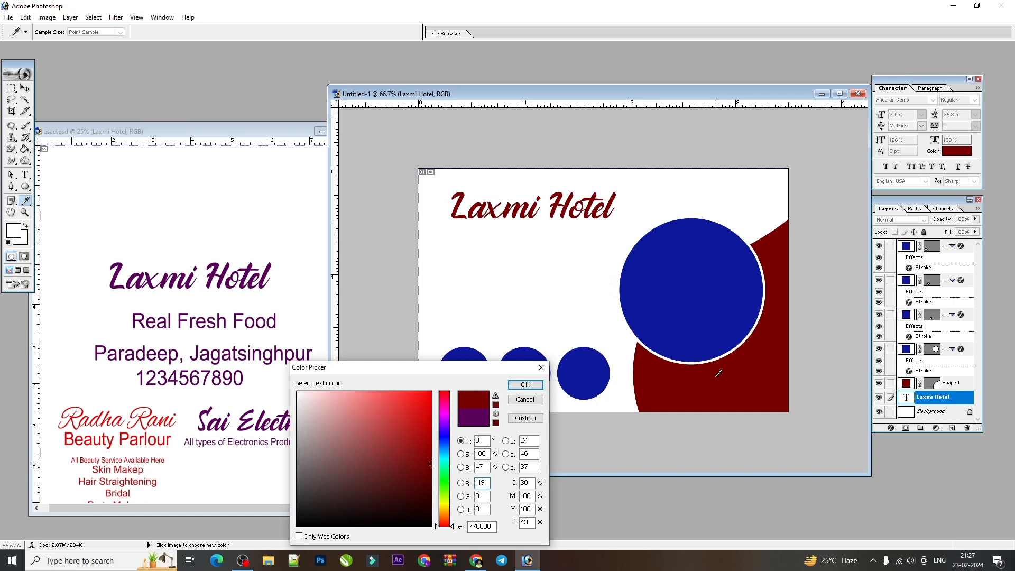
key(Return)
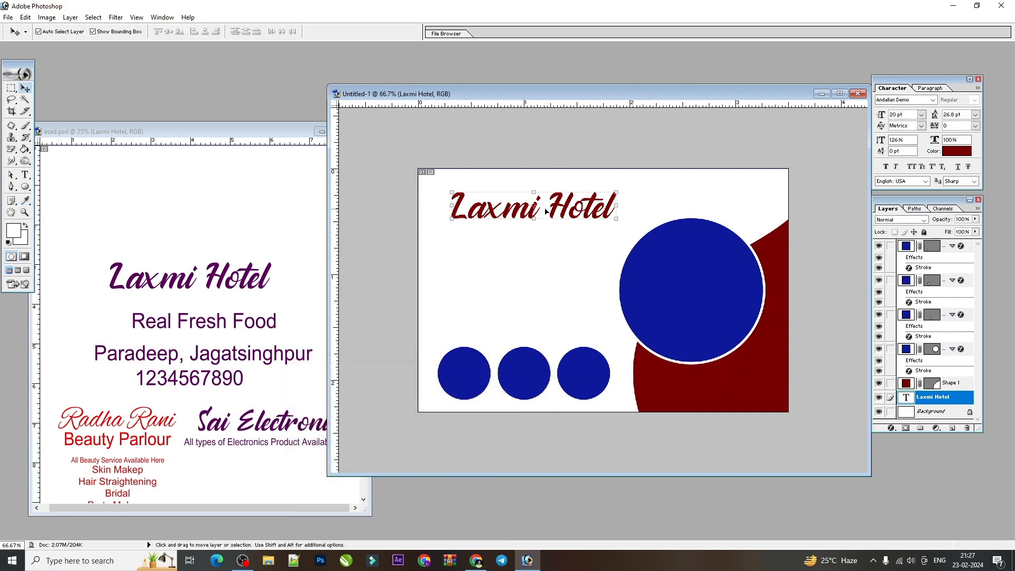
Change the card's "Laxmi Hotel" text color to a brighter red, B60000.
click(956, 150)
double_click(480, 482)
text(255)
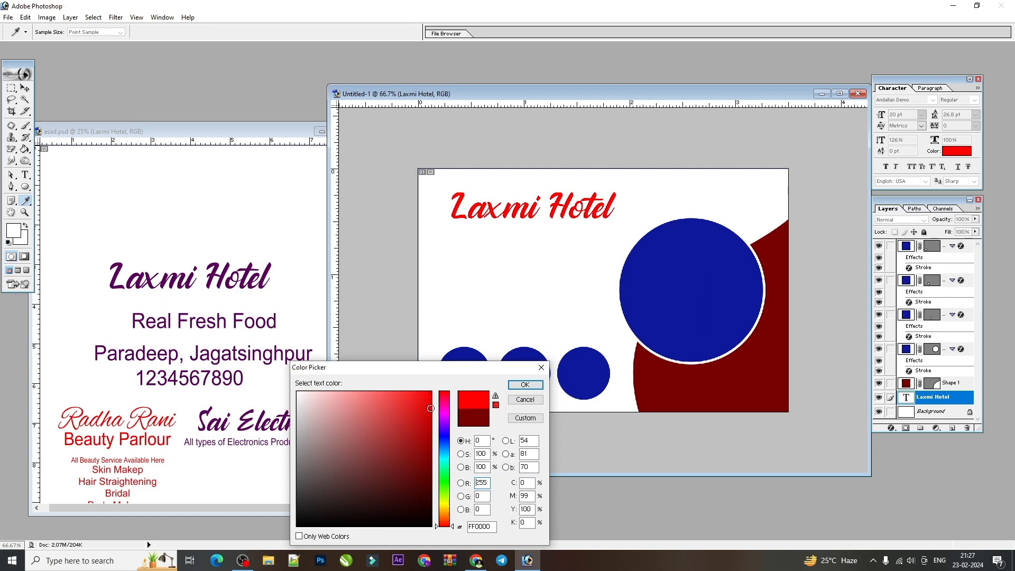
drag(422, 424, 433, 430)
drag(437, 371, 419, 203)
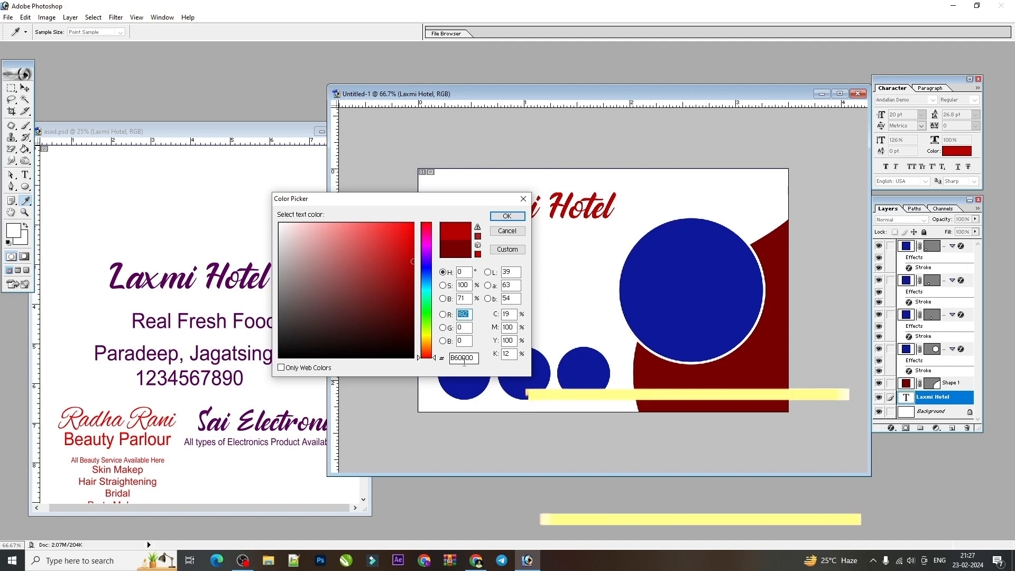
click(507, 217)
key(v)
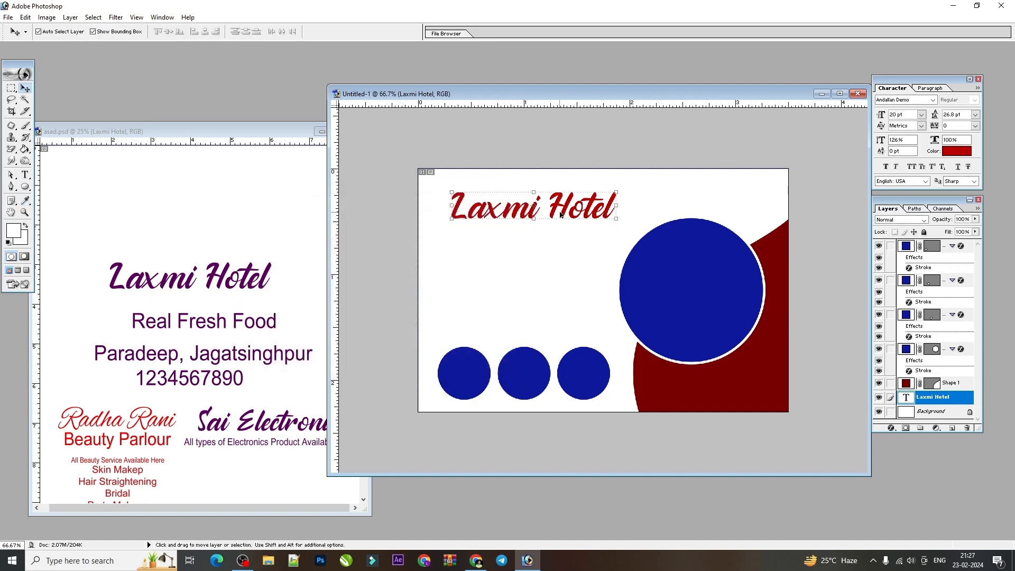
Copy the "Real Fresh Food" text from asad.psd onto the card and set its vertical scale to 100%.
click(253, 330)
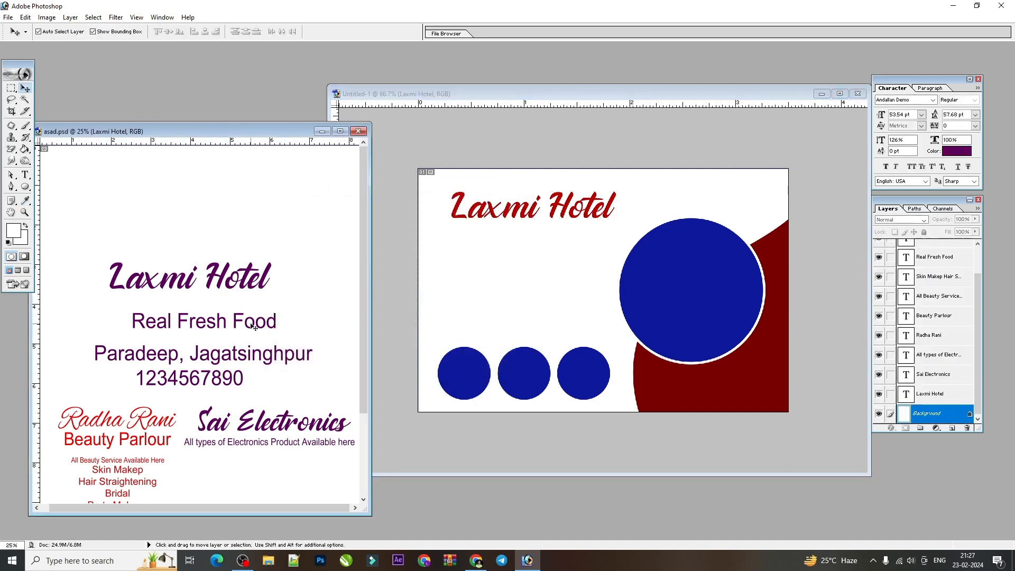
click(257, 328)
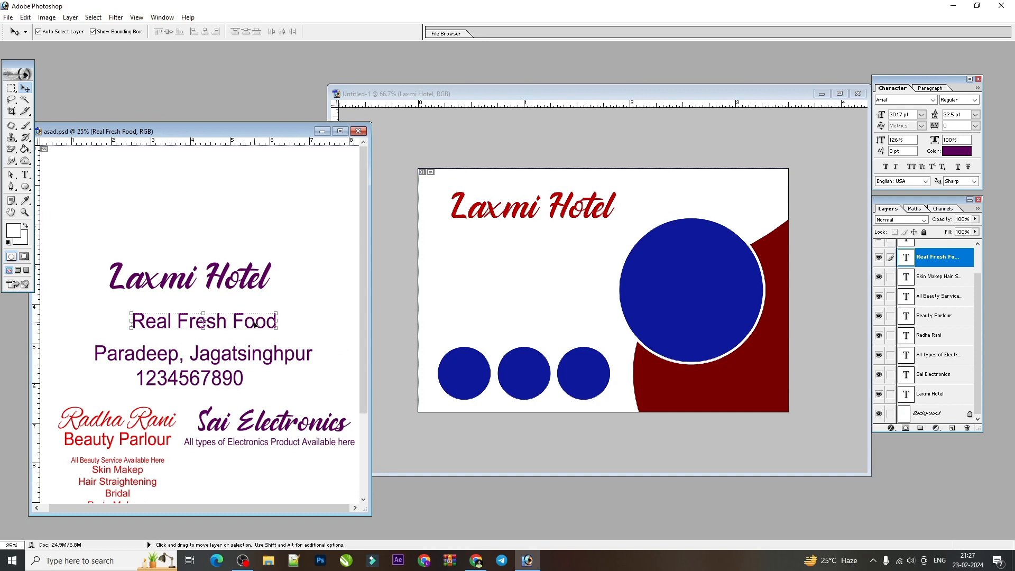
drag(253, 324, 619, 258)
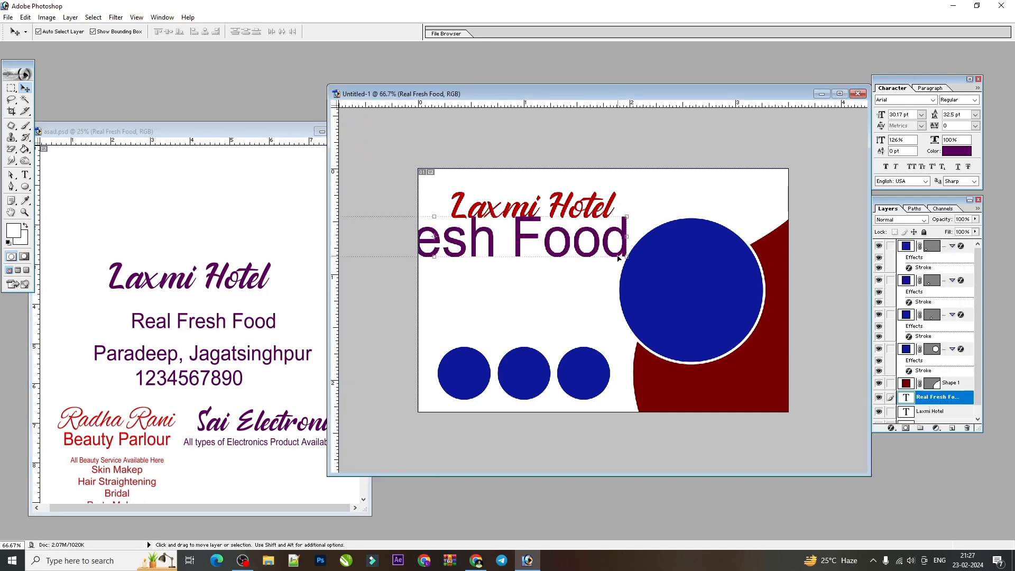
drag(910, 140, 768, 175)
key(Return)
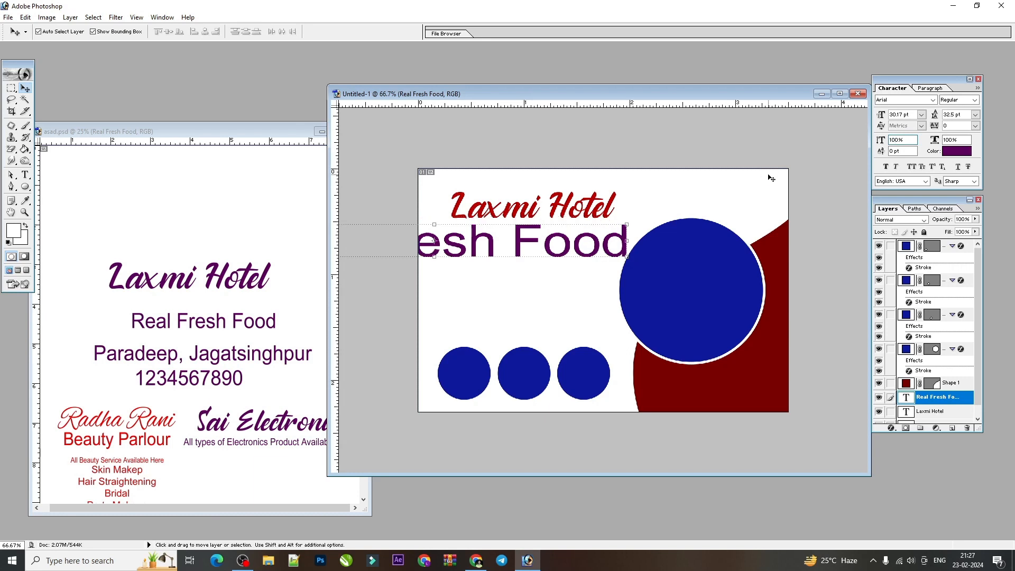
Set the "Real Fresh Food" leading to Auto, then scale the text down and place it beneath "Laxmi Hotel".
click(975, 115)
click(967, 122)
drag(627, 240, 542, 195)
key(Return)
key(ctrl+plus)
key(Return)
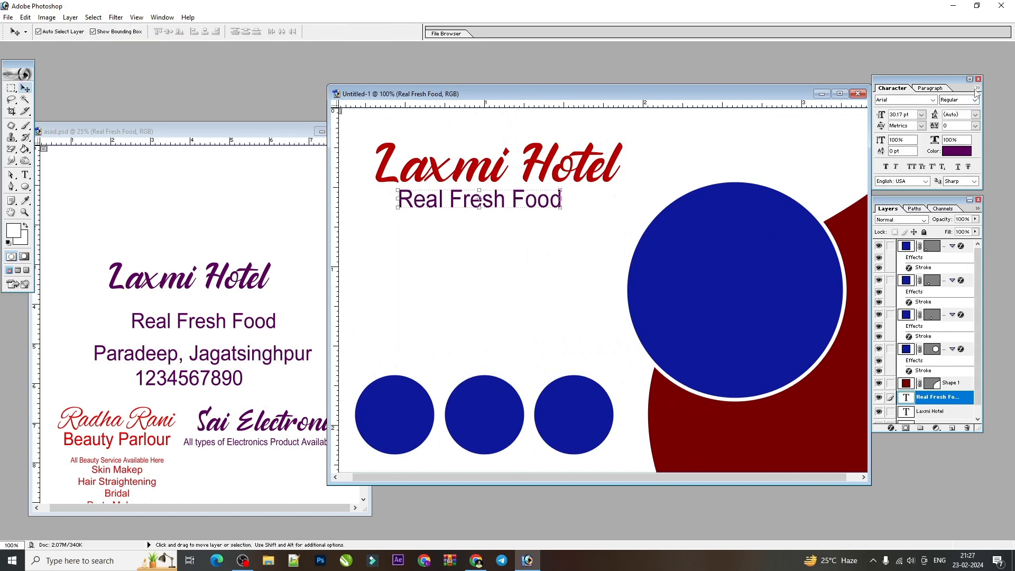
Reset the character formatting of the card's "Real Fresh Food" text and color it dark red.
click(976, 88)
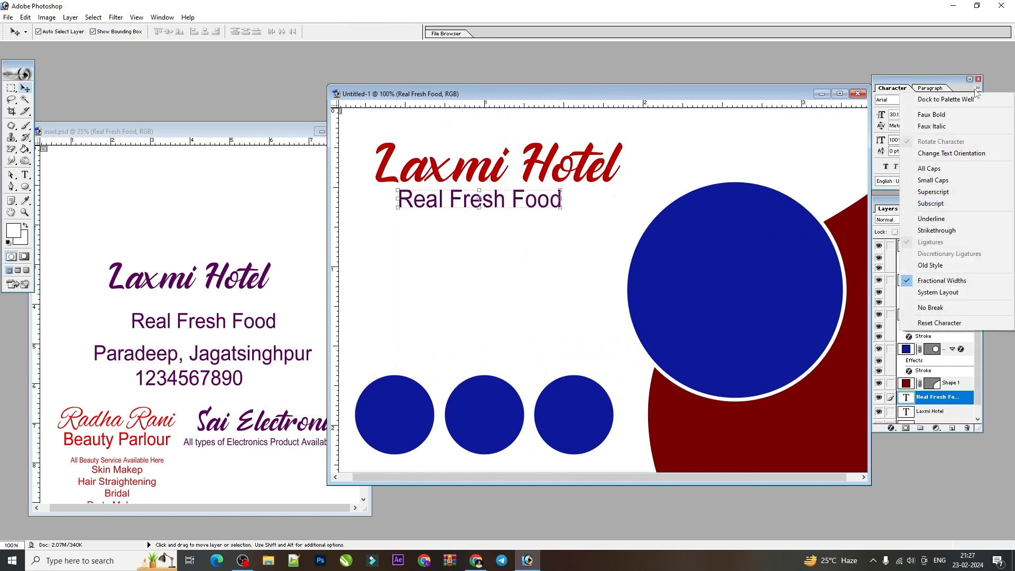
click(977, 90)
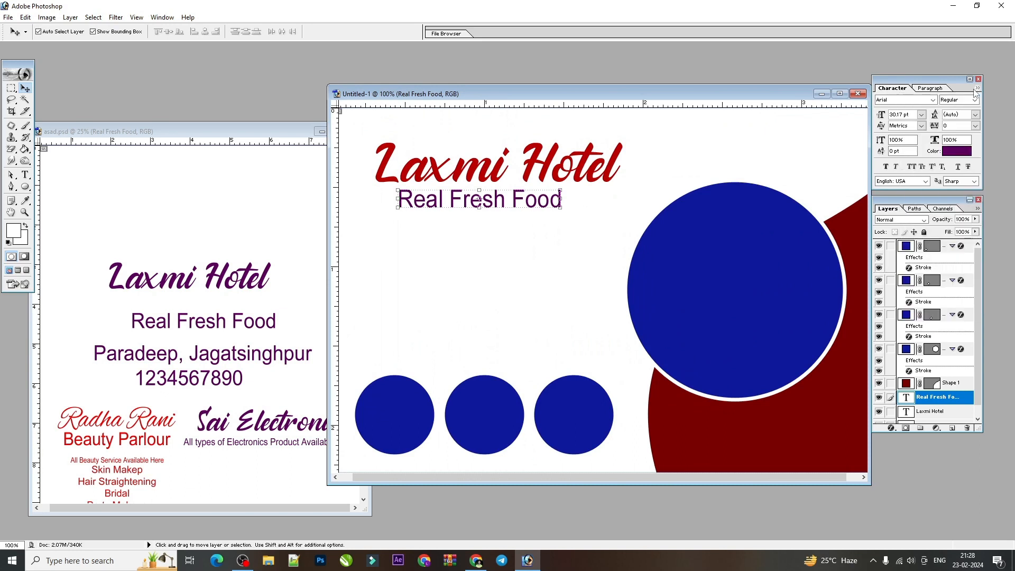
click(977, 89)
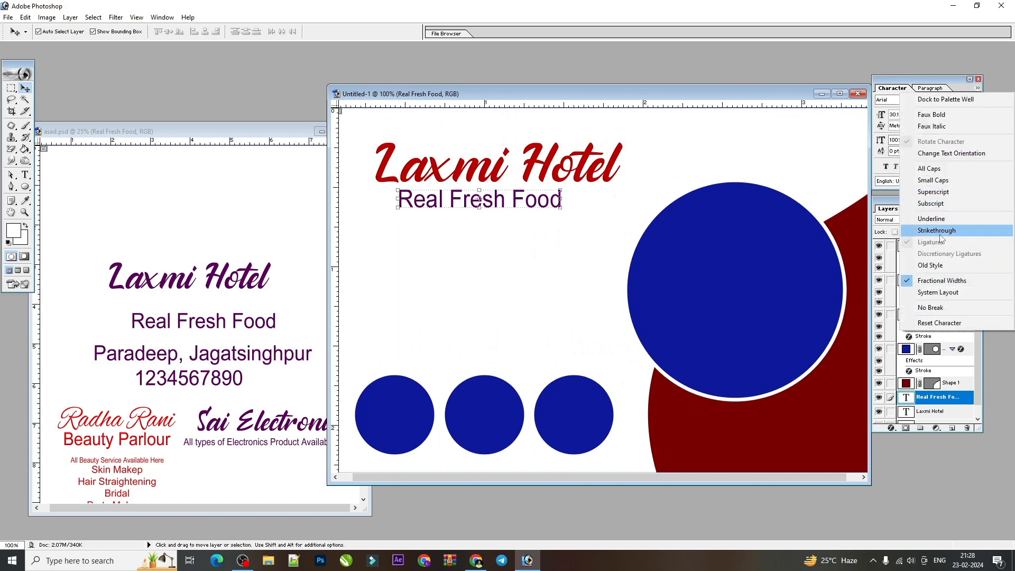
click(949, 323)
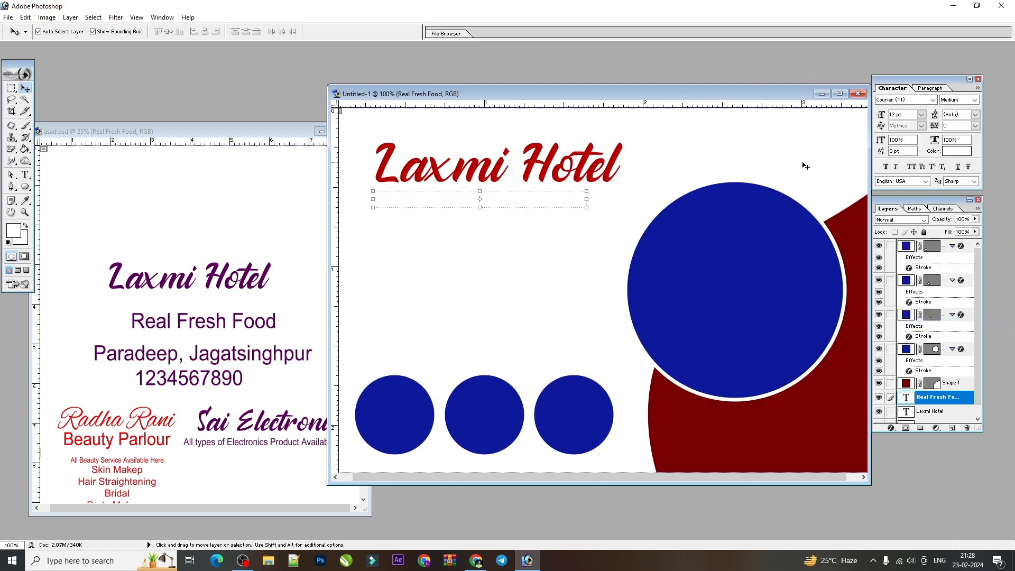
click(955, 152)
click(412, 289)
click(507, 216)
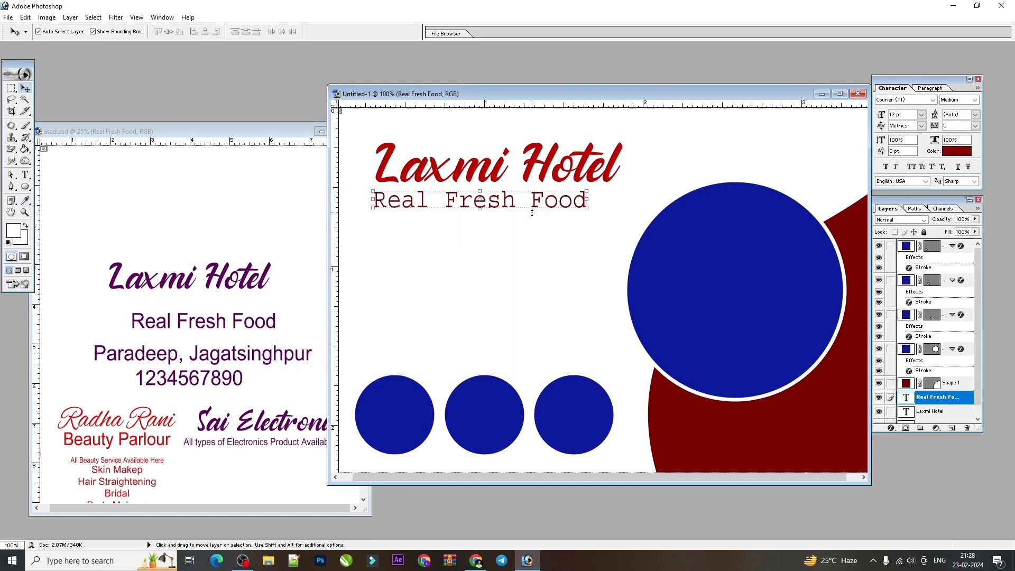
Set the font of the card's "Real Fresh Food" text to Arial.
click(25, 175)
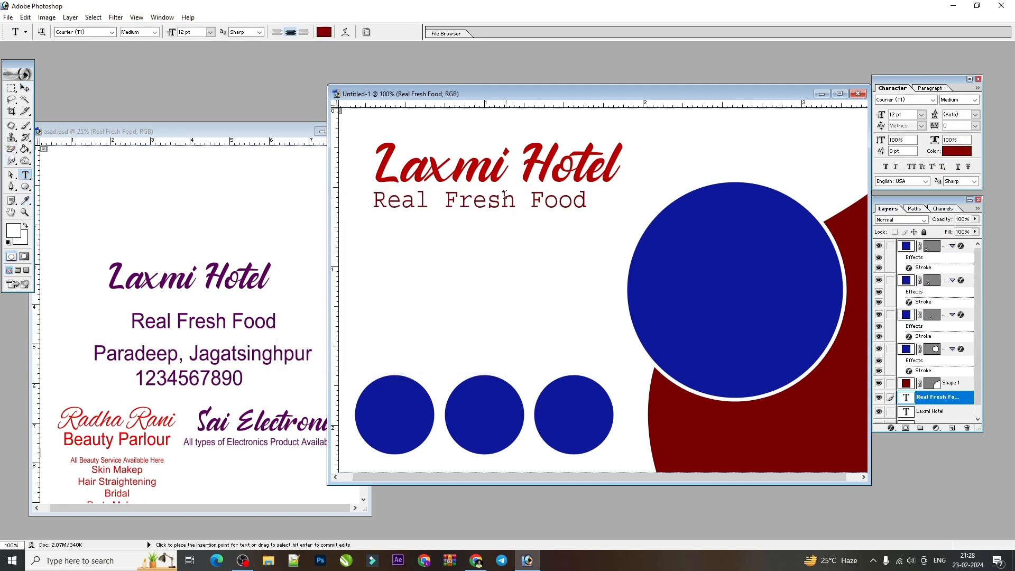
triple_click(479, 200)
click(98, 32)
text(Arial)
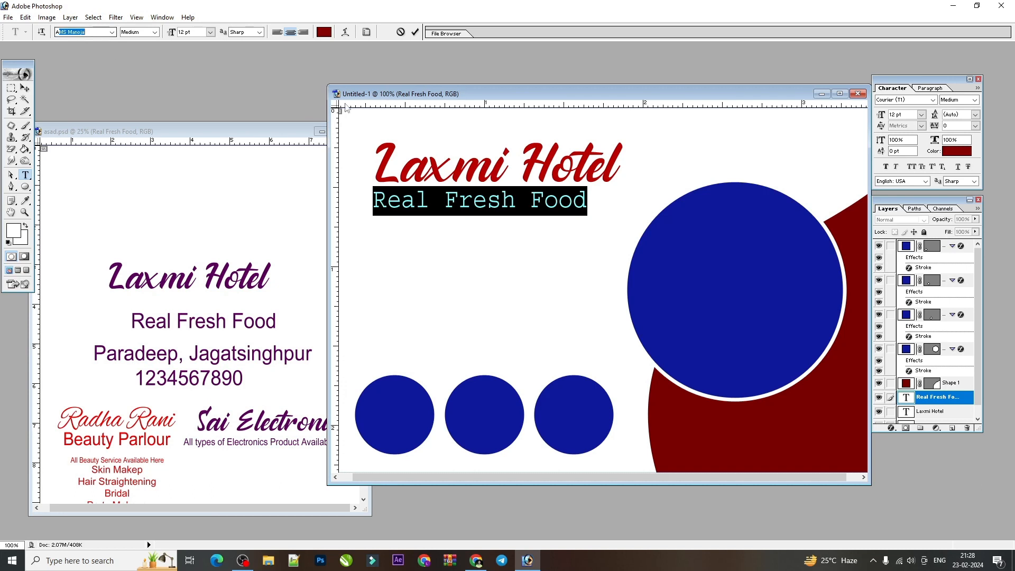
key(Return)
click(25, 88)
key(ctrl+plus)
key(ctrl+minus)
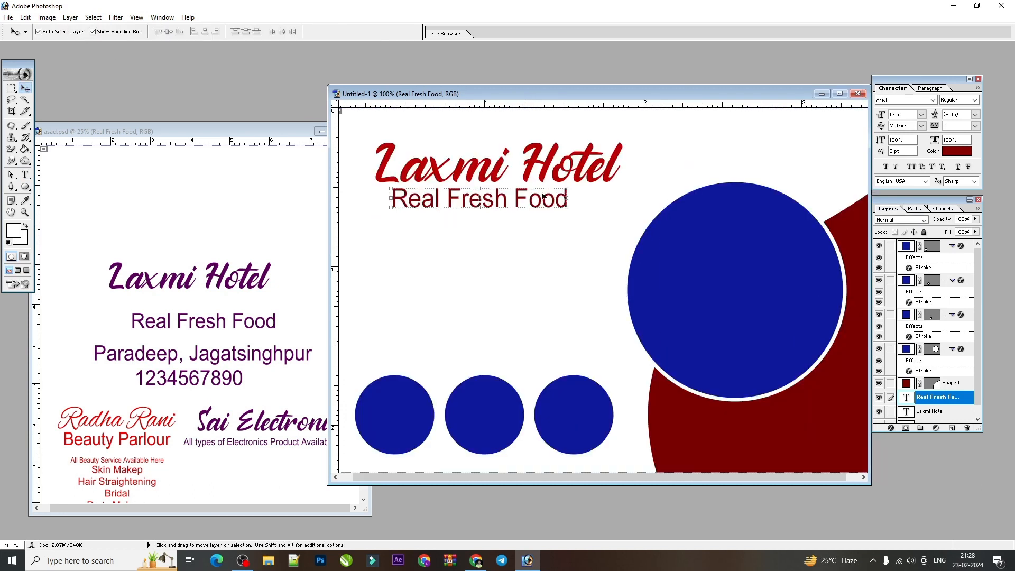
Scale the "Real Fresh Food" text down to about 8.3 pt and center it under "Laxmi Hotel" with a small gap.
drag(569, 209, 529, 197)
key(Return)
drag(507, 195, 532, 203)
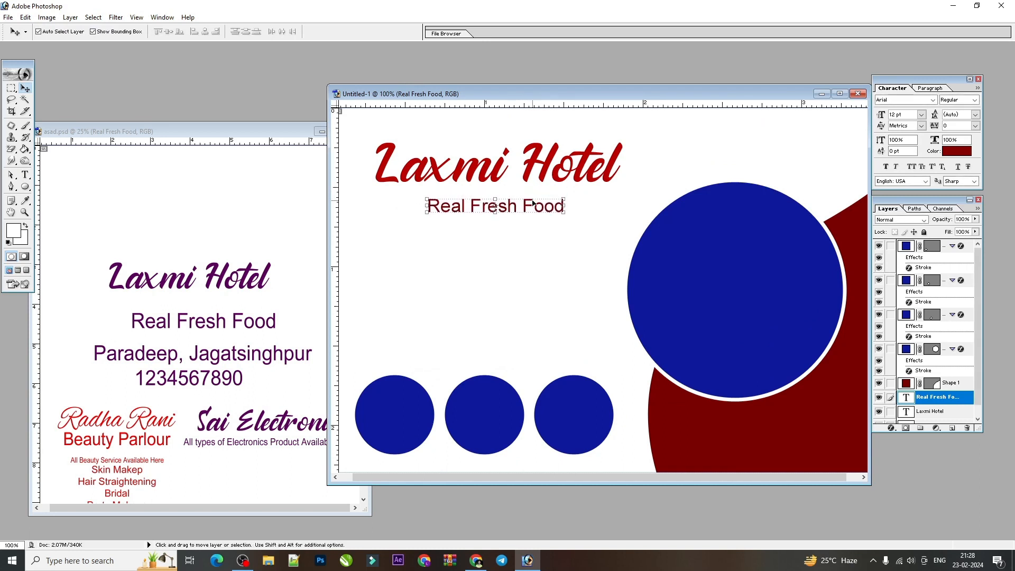
click(25, 186)
click(58, 197)
drag(391, 188, 593, 193)
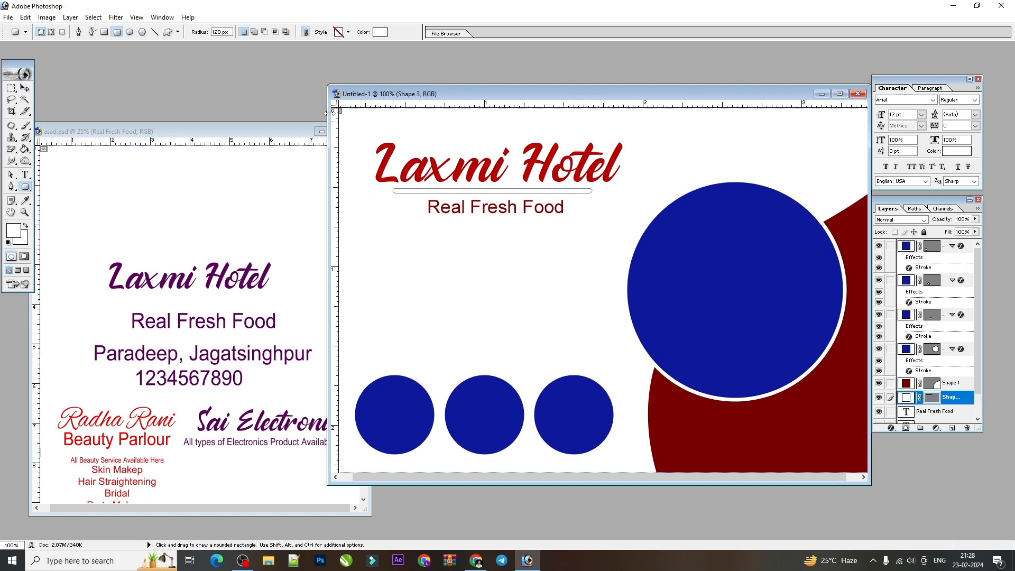
click(25, 89)
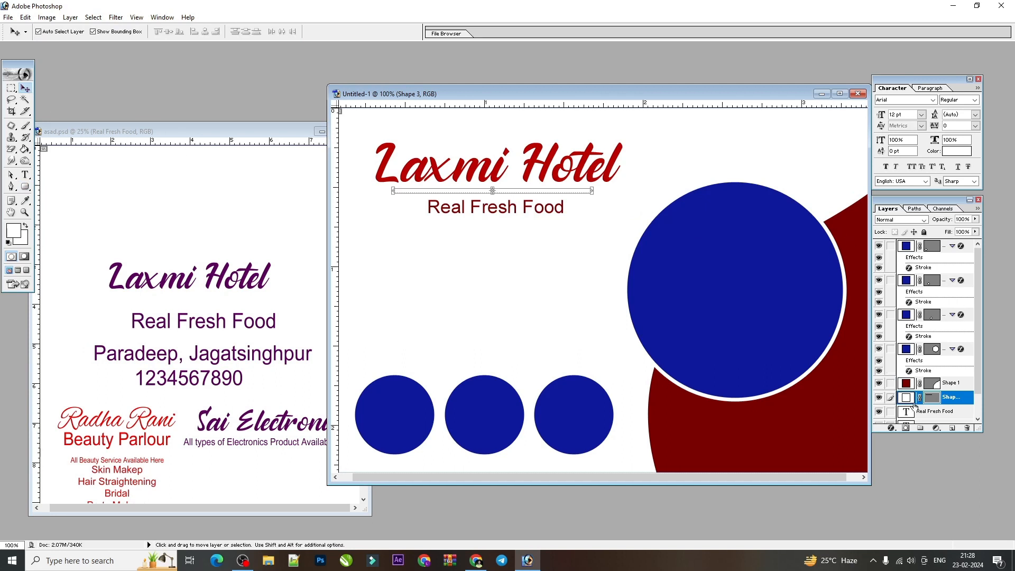
double_click(905, 398)
click(831, 409)
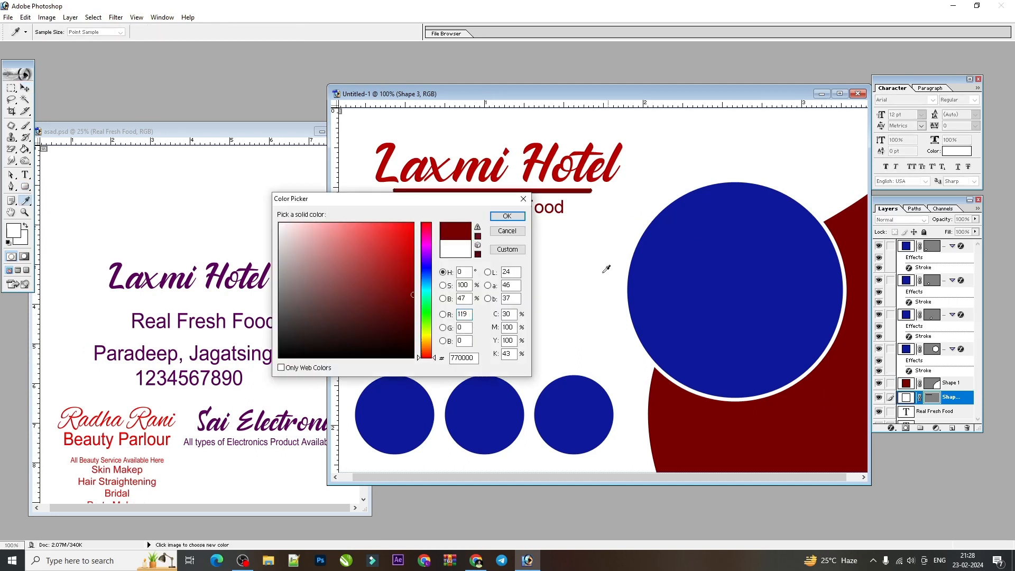
click(507, 216)
key(ctrl+alt+z)
key(ctrl+alt+z)
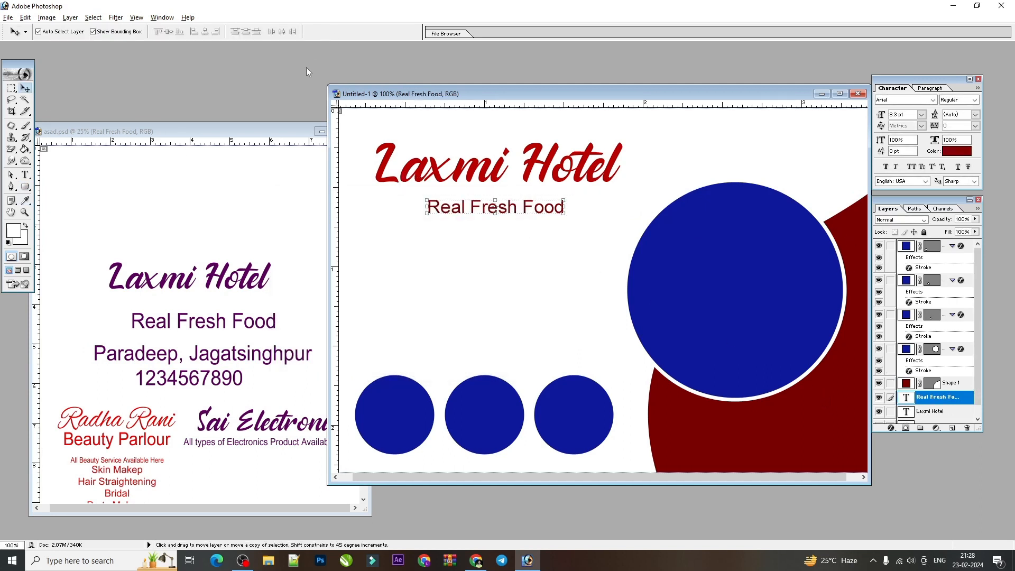
Draw a thin rounded bar about 1.2 inches long beneath "Laxmi Hotel" and color it red sampled from that text.
click(26, 187)
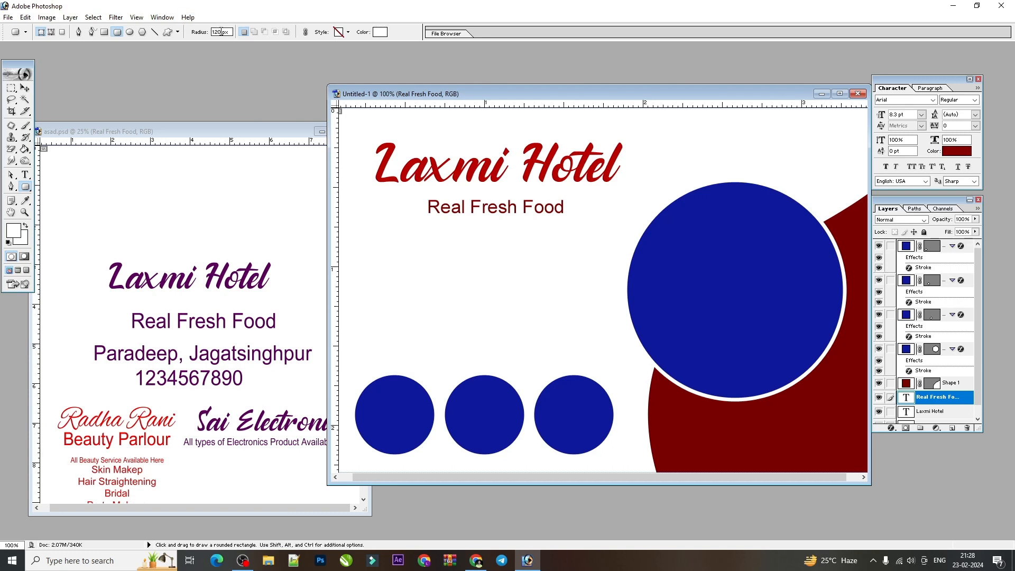
drag(396, 186, 592, 191)
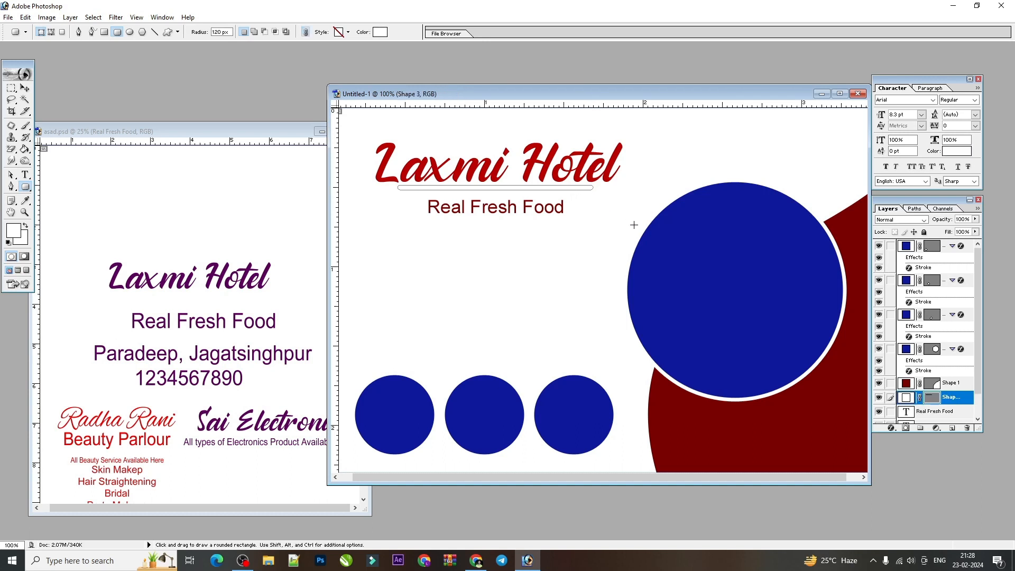
double_click(904, 399)
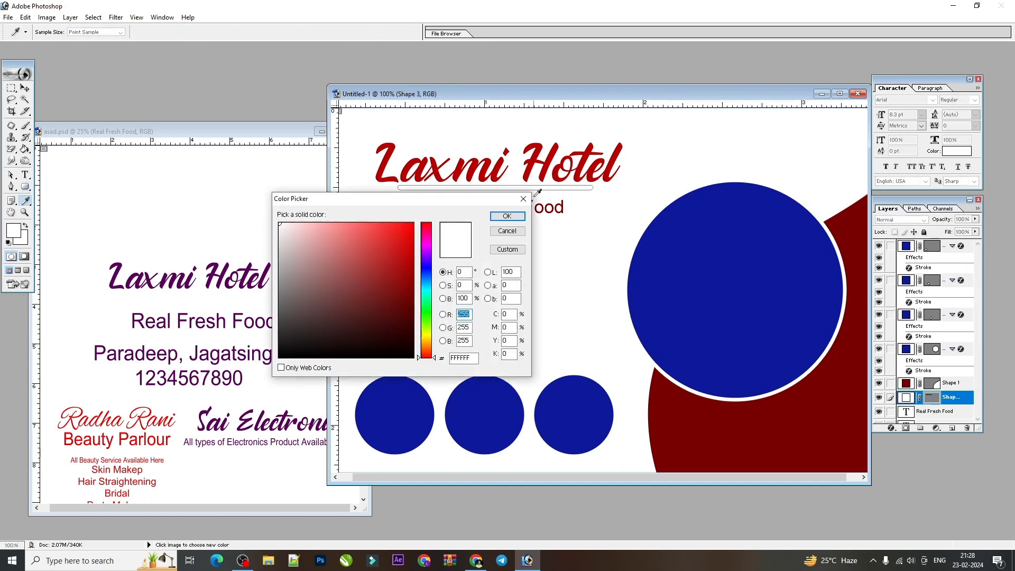
click(564, 164)
click(507, 216)
key(v)
right_click(552, 242)
click(581, 250)
key(ctrl+minus)
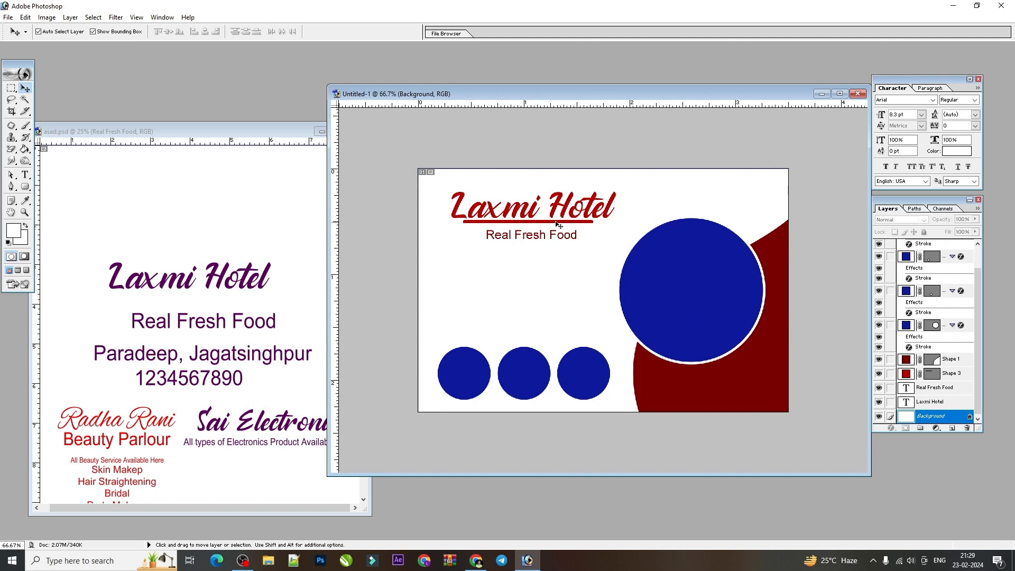
Copy the hotel's address and phone number lines from asad.psd onto the card, scaled down to fit above the three small circles.
click(305, 299)
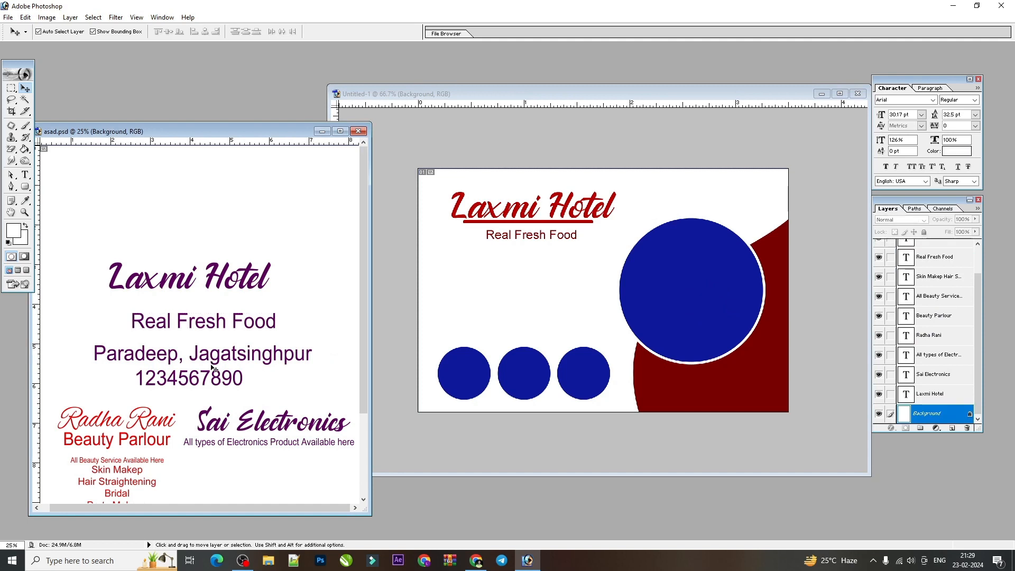
click(216, 360)
key(shift)
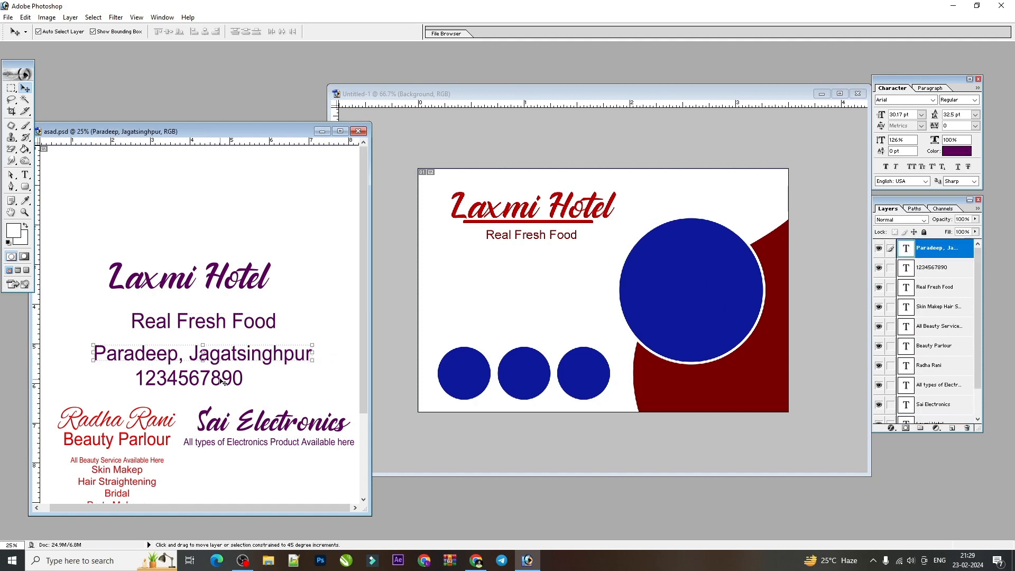
drag(221, 380, 539, 304)
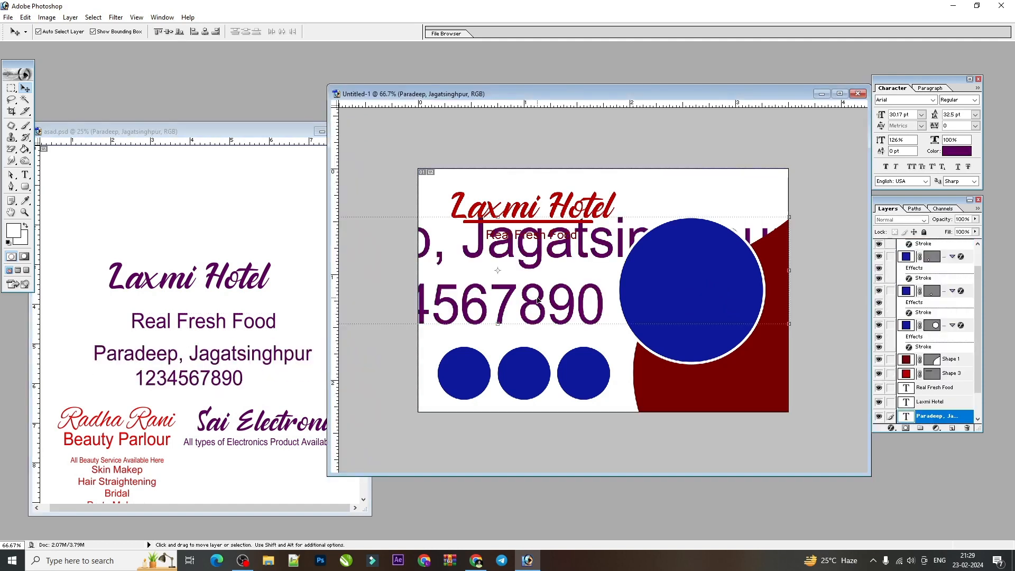
drag(804, 342, 587, 301)
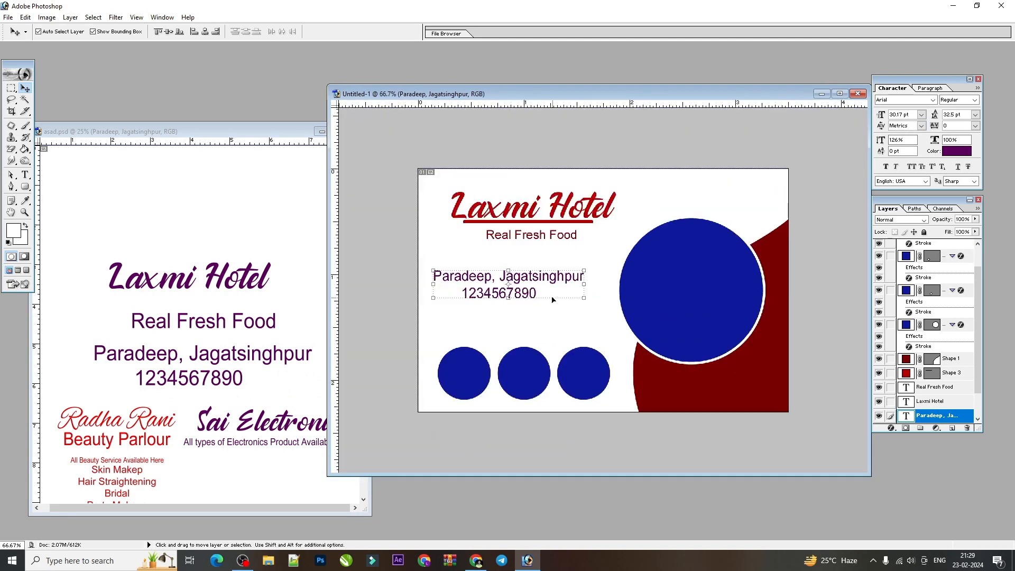
Set the address and phone number text size to 10 pt and shift the address line so it starts inside the card.
click(25, 174)
triple_click(470, 276)
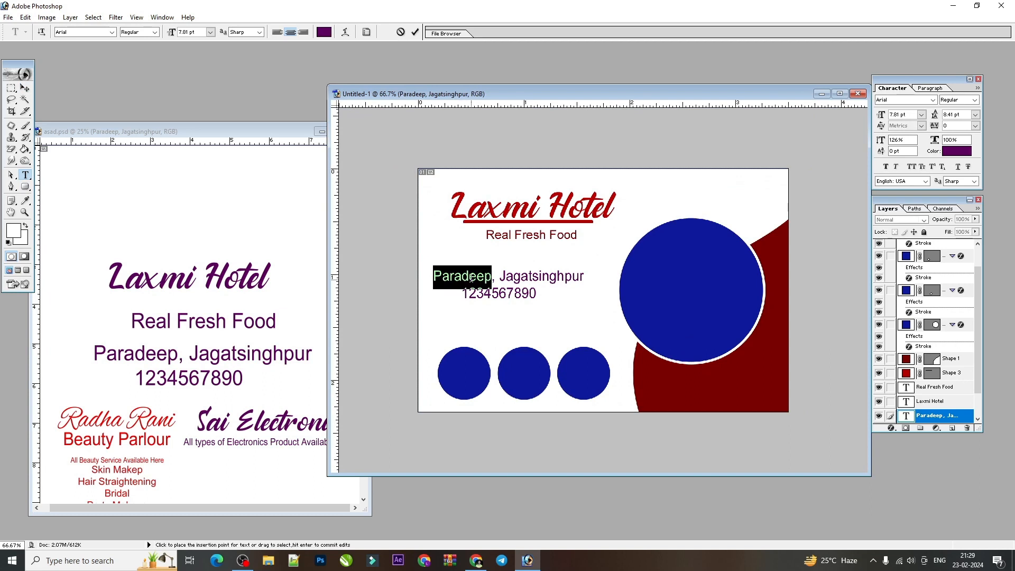
click(901, 114)
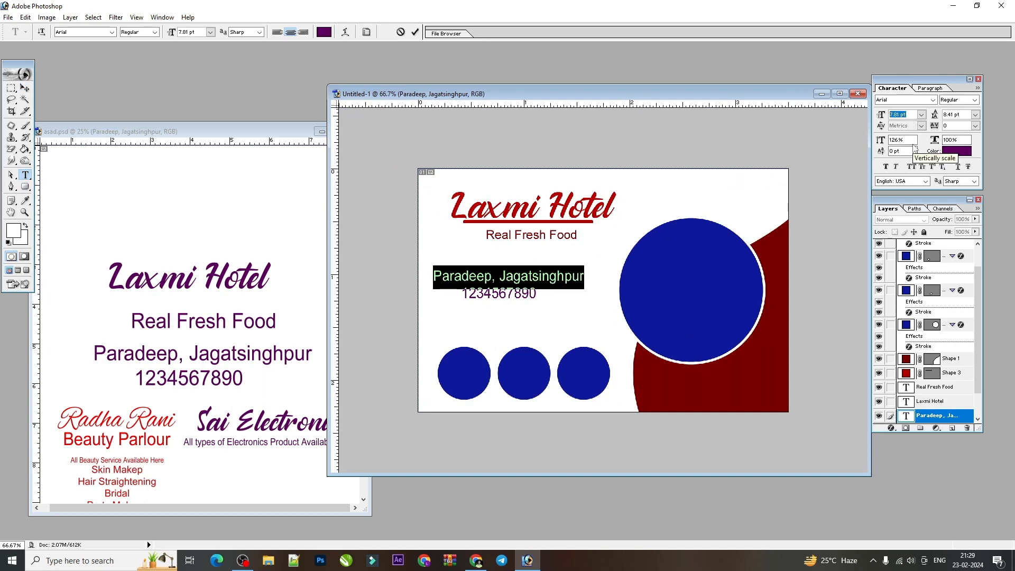
text(10)
key(Return)
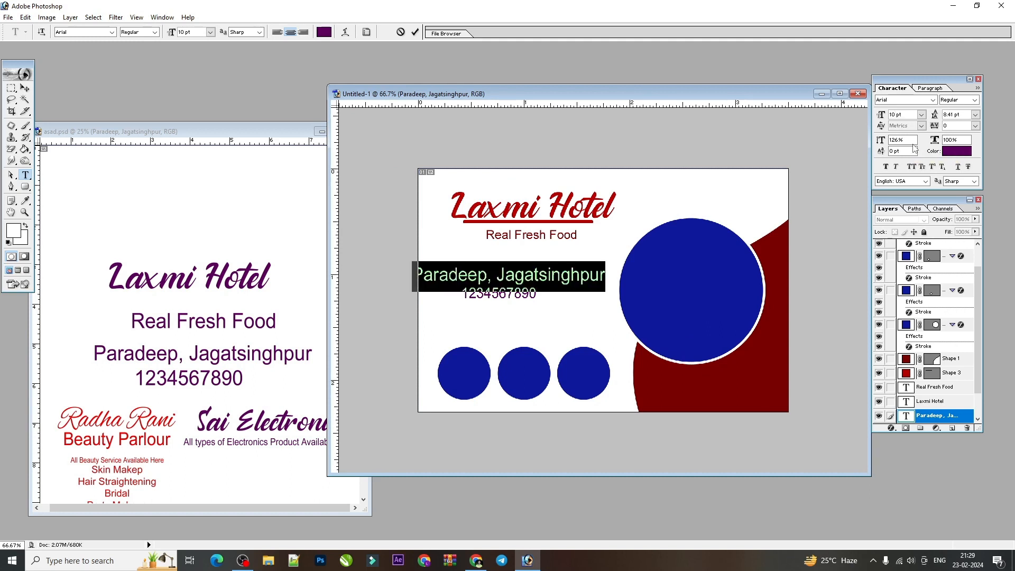
click(537, 275)
key(ctrl+plus)
key(ctrl+minus)
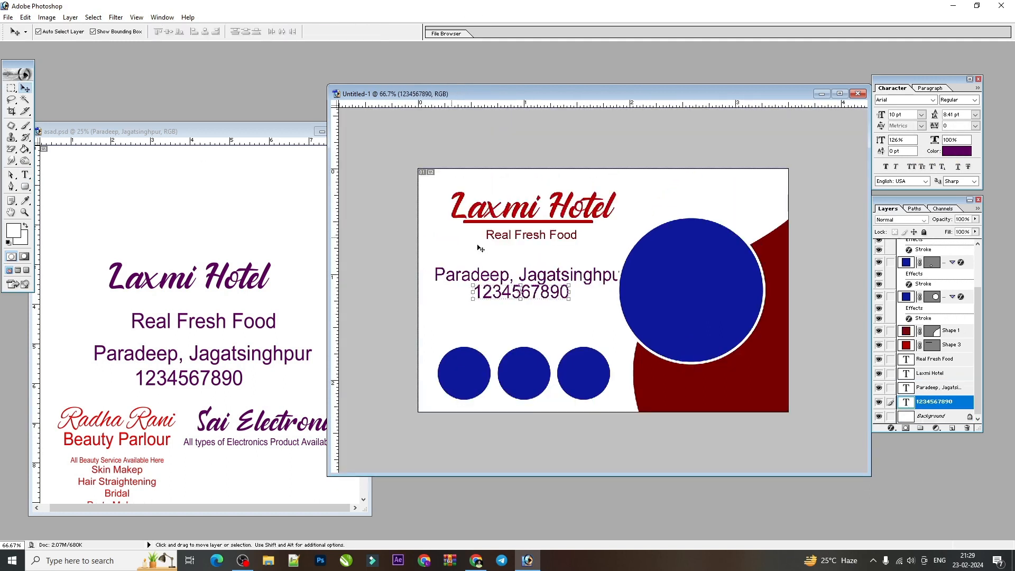
Nudge the phone number line down slightly to widen its gap from the address line.
key(Down)
key(Down)
key(Down)
key(Down)
key(Down)
key(Down)
key(Down)
key(Down)
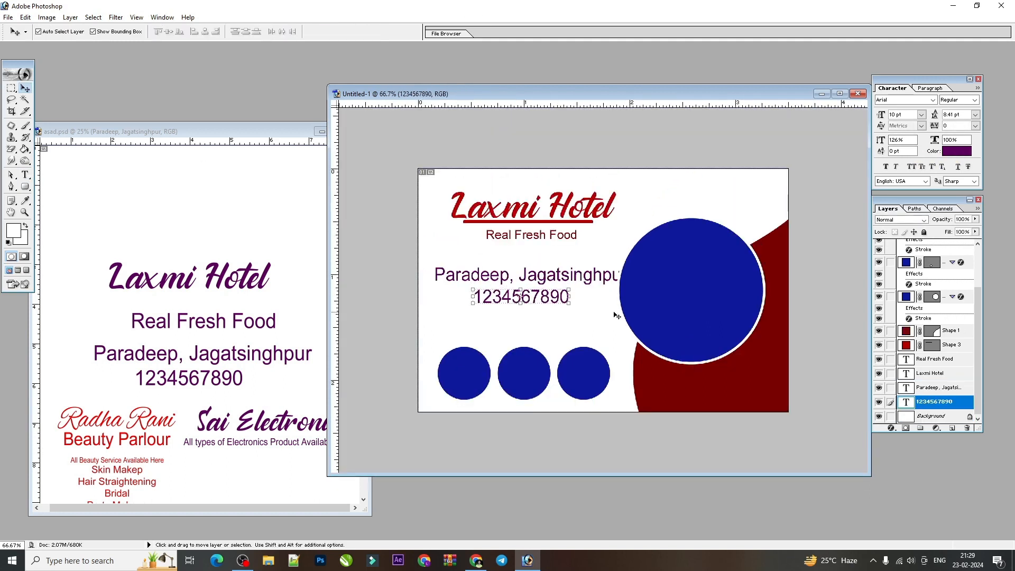
Cut the phone number text out of its own text layer on the card.
click(24, 176)
double_click(526, 297)
key(ctrl+c)
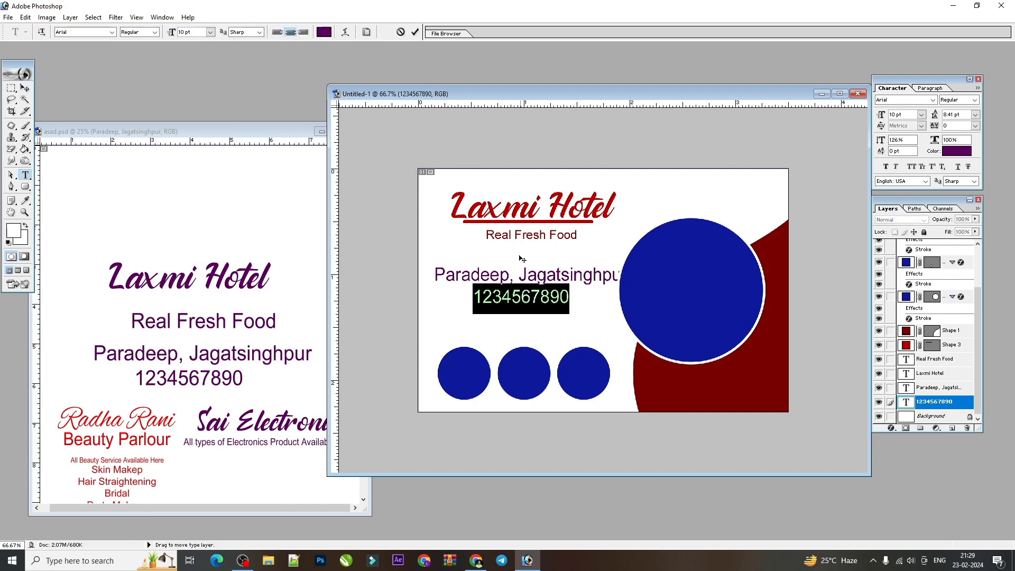
key(BackSpace)
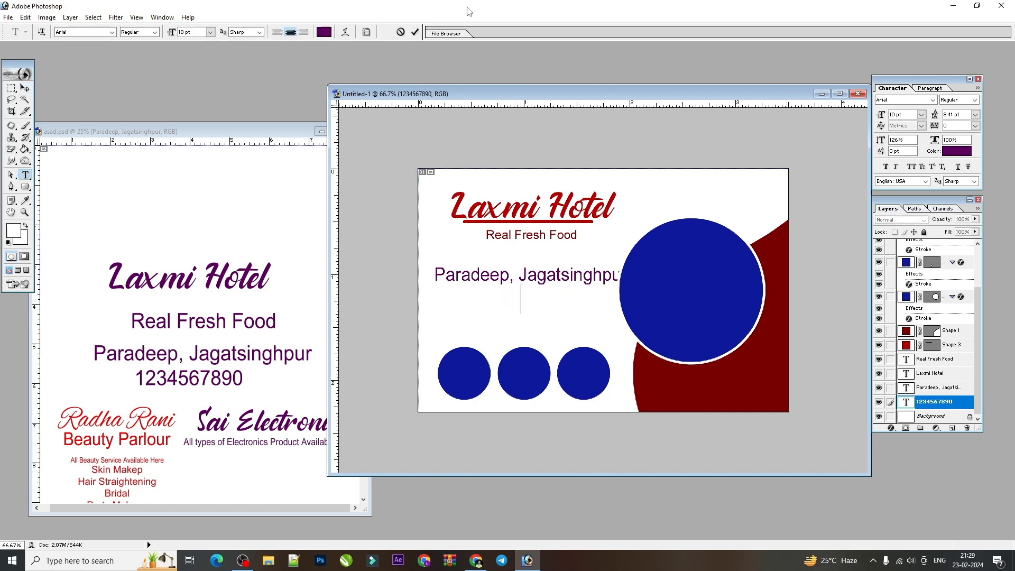
click(415, 32)
Bring the address line in front of all shapes and paste the phone number as a second line beneath it.
key(v)
ctrl+click(526, 274)
key(ctrl+shift+])
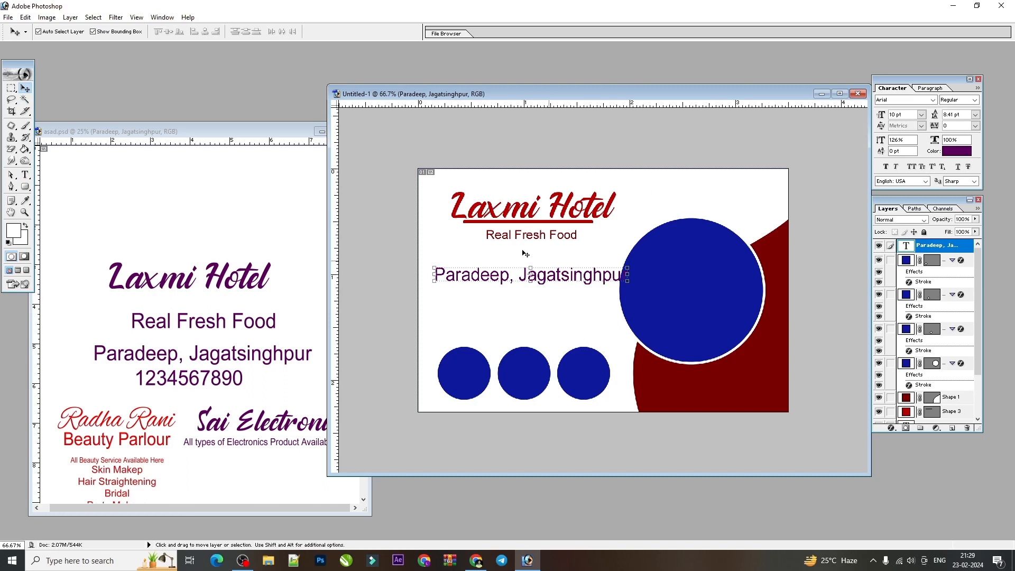
click(25, 175)
click(623, 277)
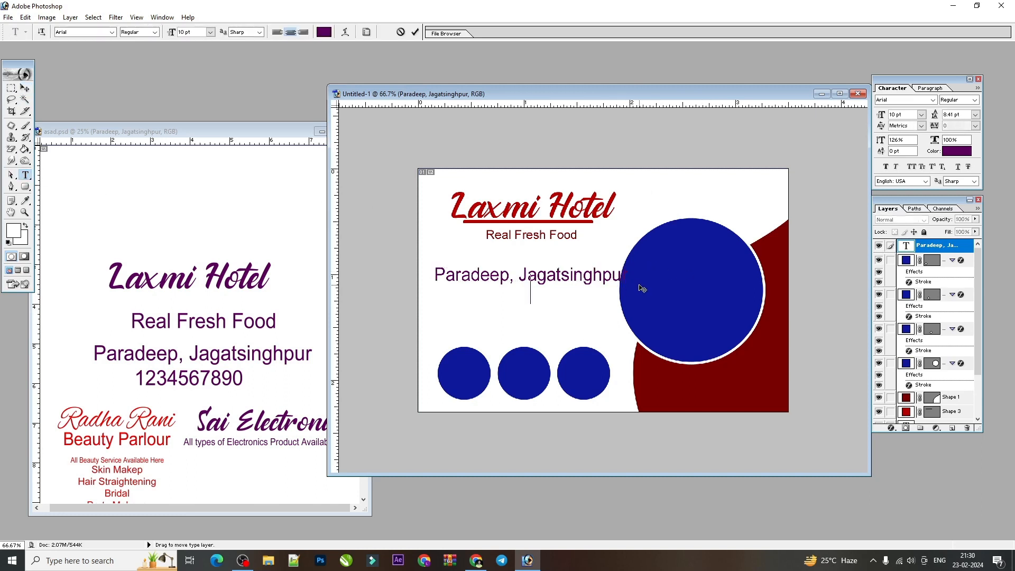
key(Return)
key(ctrl+v)
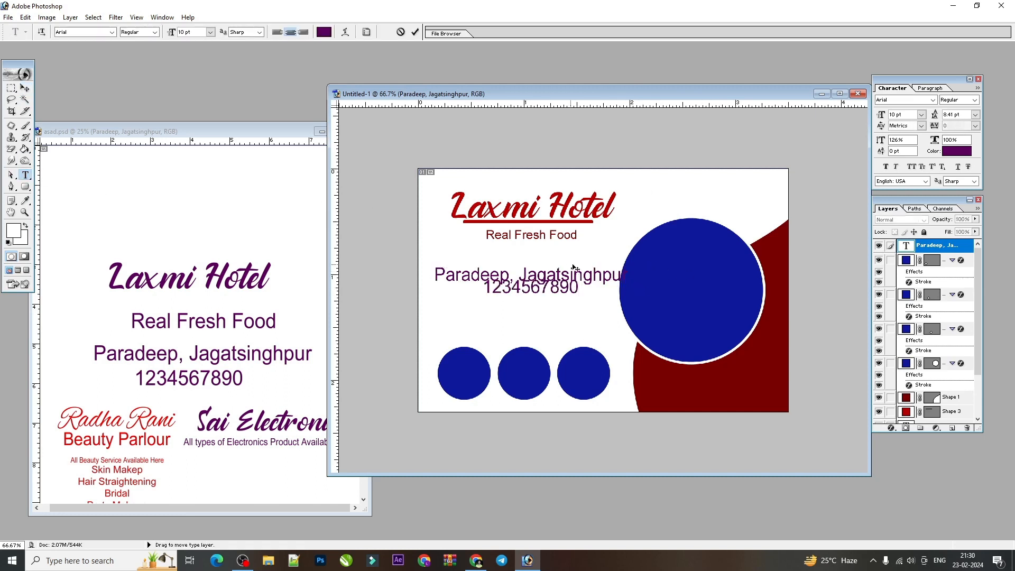
Set the leading of the combined address and phone text to Auto and its vertical scale to 100%.
key(ctrl+a)
click(975, 114)
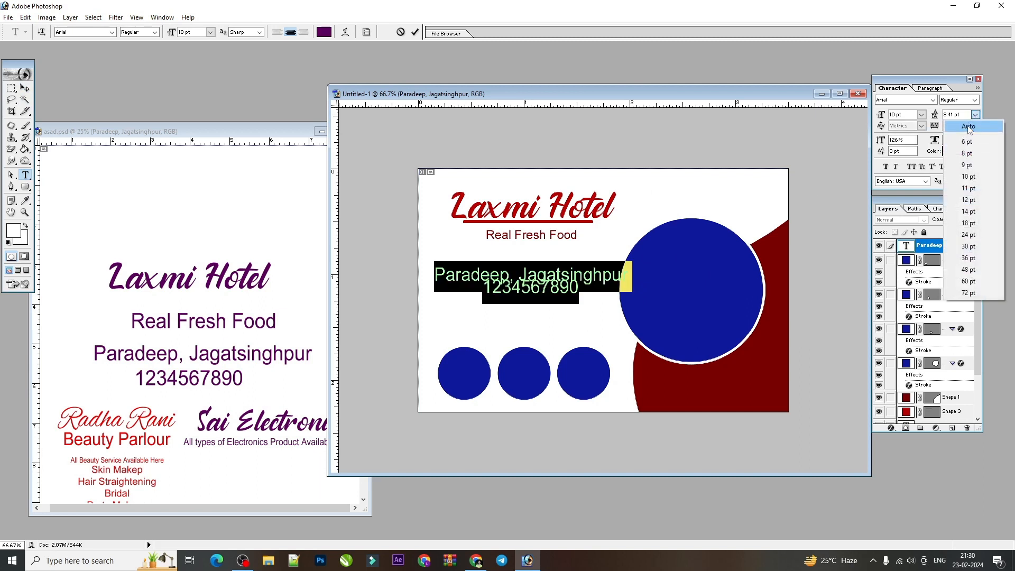
click(953, 123)
click(899, 140)
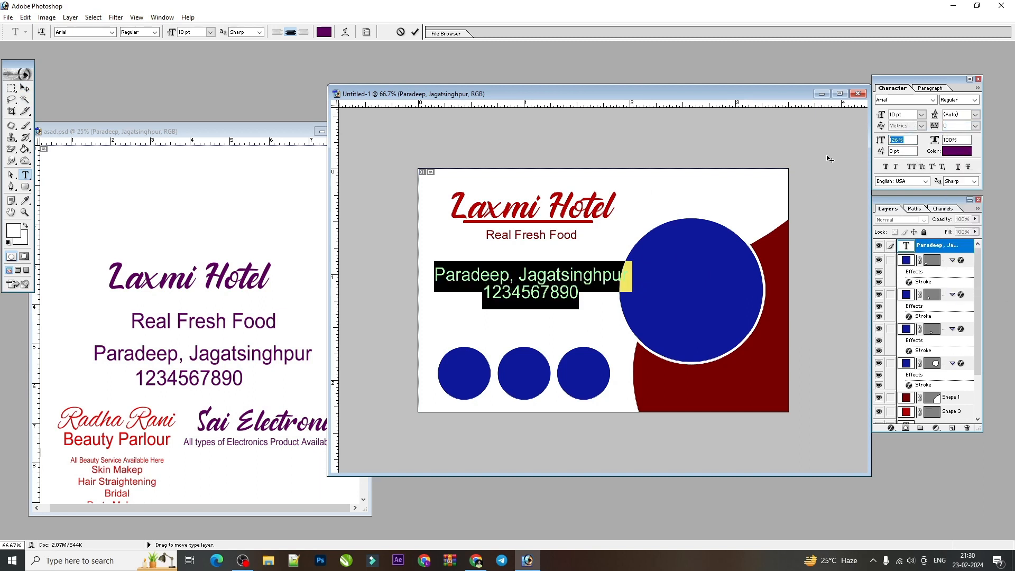
text(100)
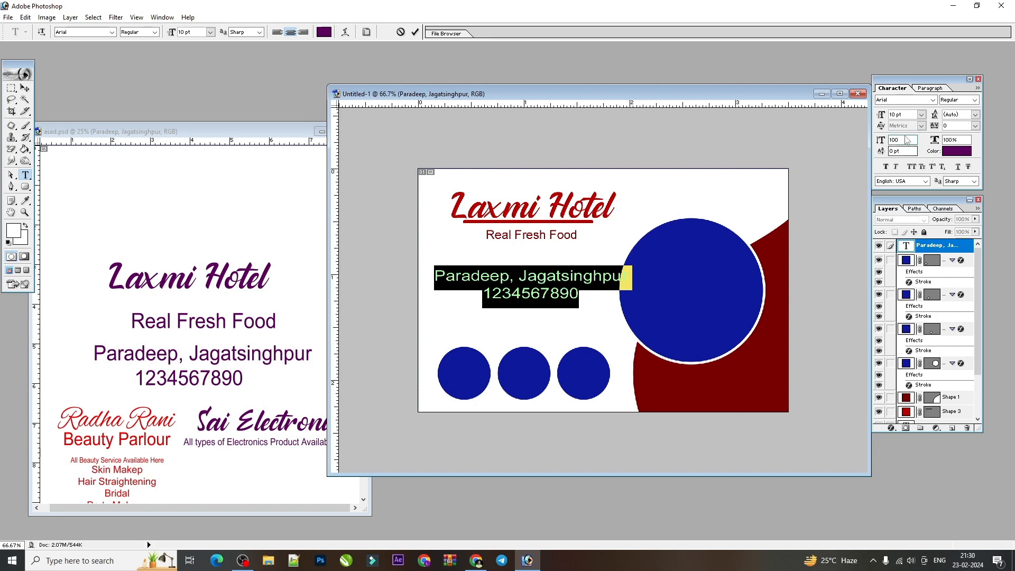
click(25, 88)
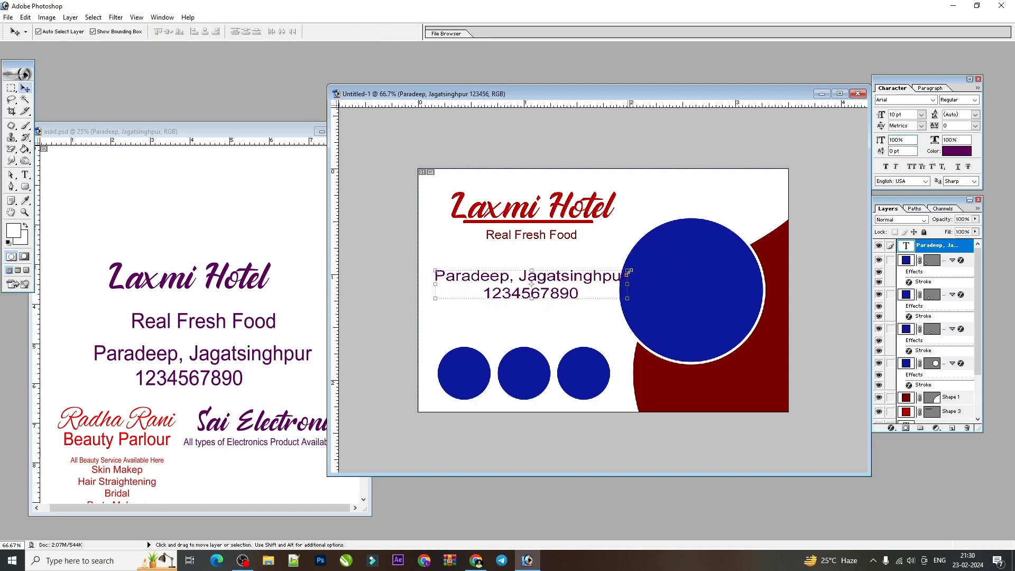
Scale down the address and phone text block so it clears the large blue circle.
drag(632, 287, 565, 290)
key(Return)
scroll(535, 280, up, 2)
scroll(535, 280, down, 2)
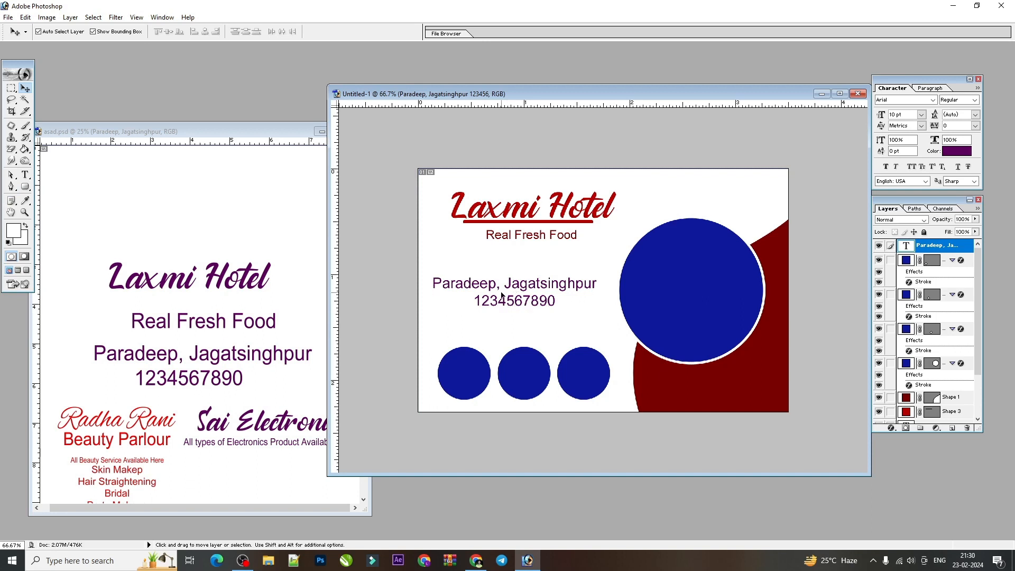
Left-align both lines of the address and phone text.
click(25, 174)
triple_click(493, 285)
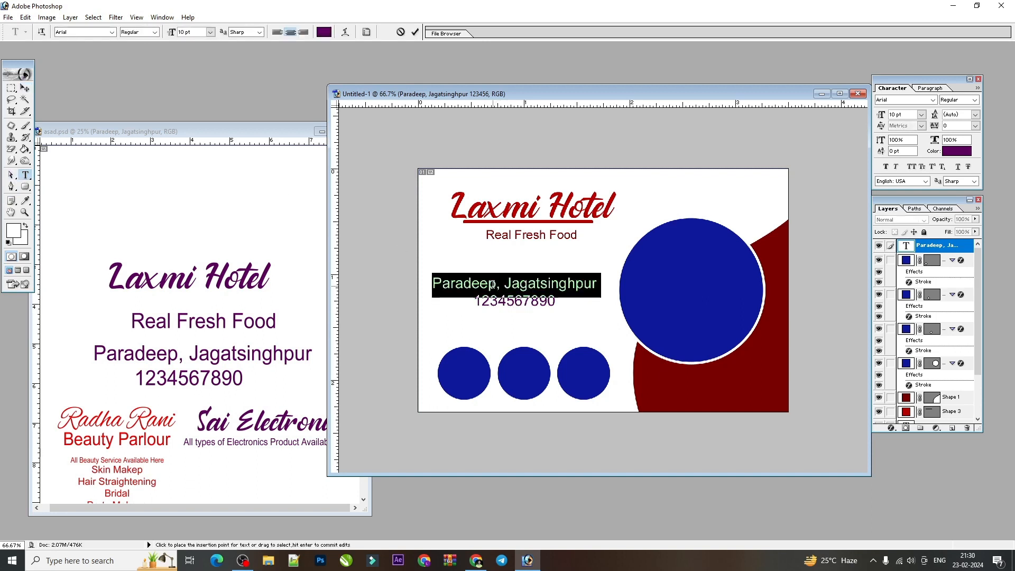
drag(493, 284, 514, 324)
click(278, 32)
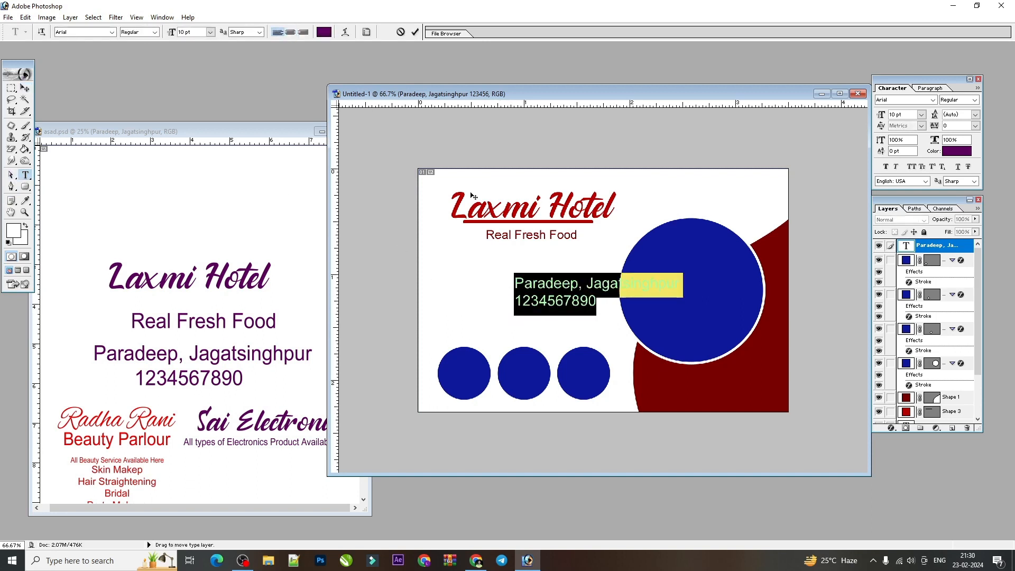
Raise the large blue circle slightly and place the address and phone text just above the three small circles.
click(25, 88)
drag(574, 286, 501, 314)
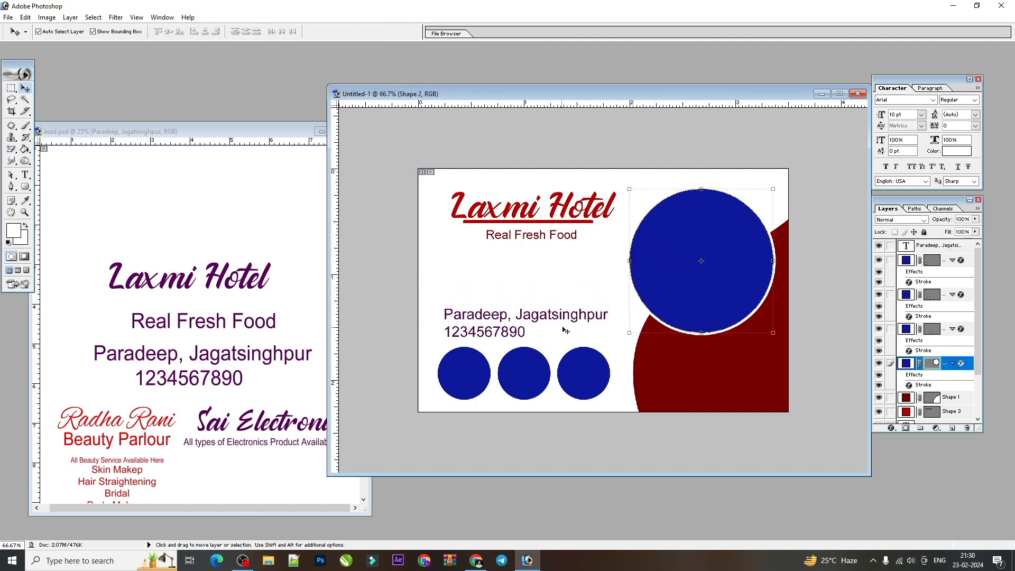
click(569, 321)
drag(569, 315, 572, 310)
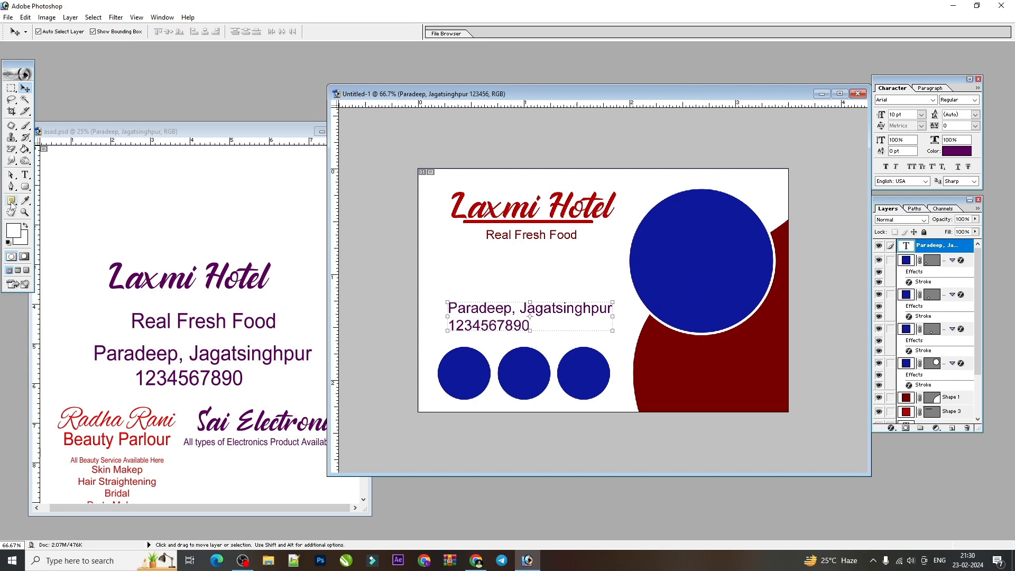
click(25, 174)
click(451, 325)
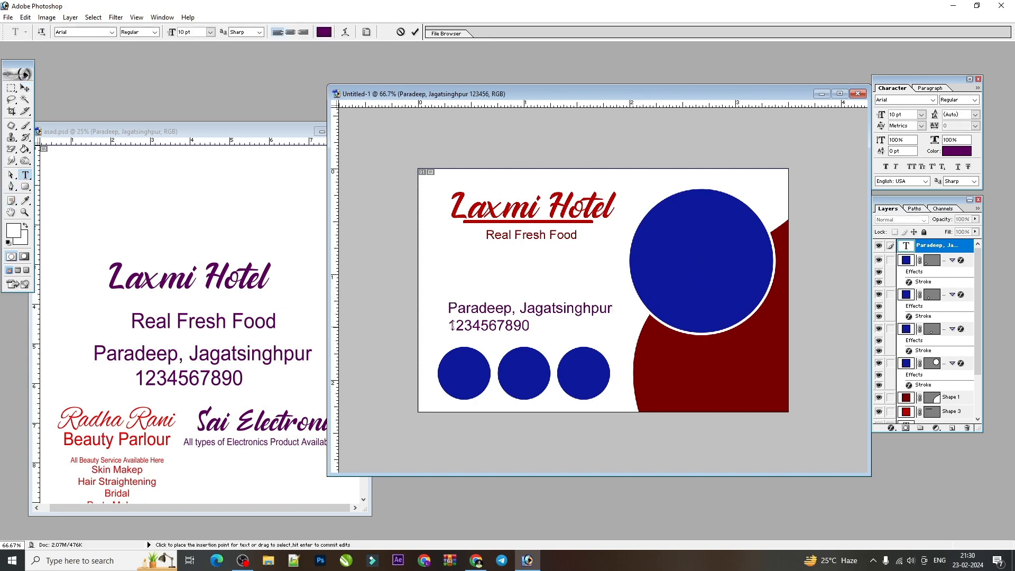
key(Escape)
key(v)
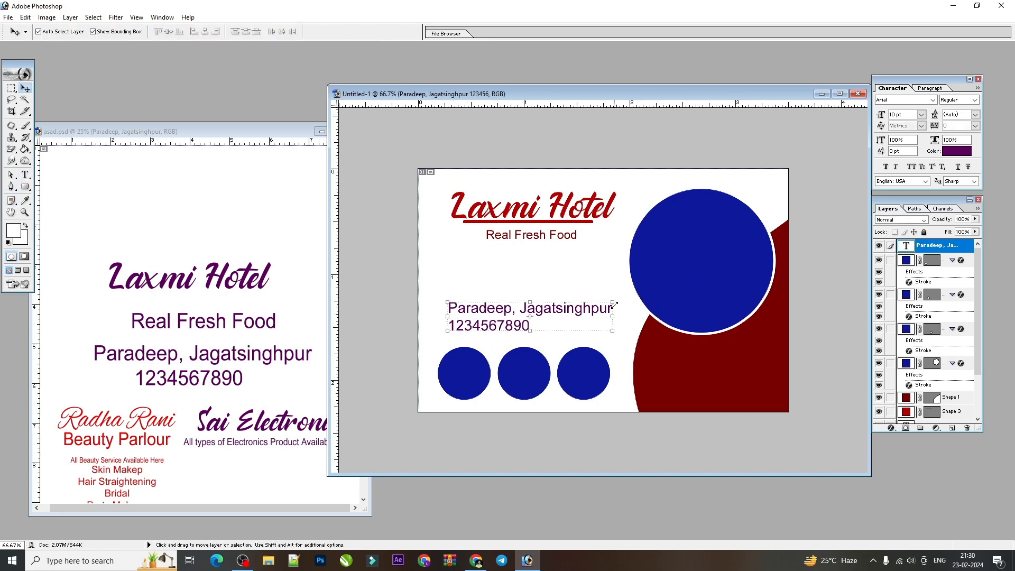
Nudge the large blue circle slightly to the right and shift the three small circles together slightly upward.
click(674, 268)
drag(689, 281, 696, 279)
click(580, 381)
shift+click(523, 375)
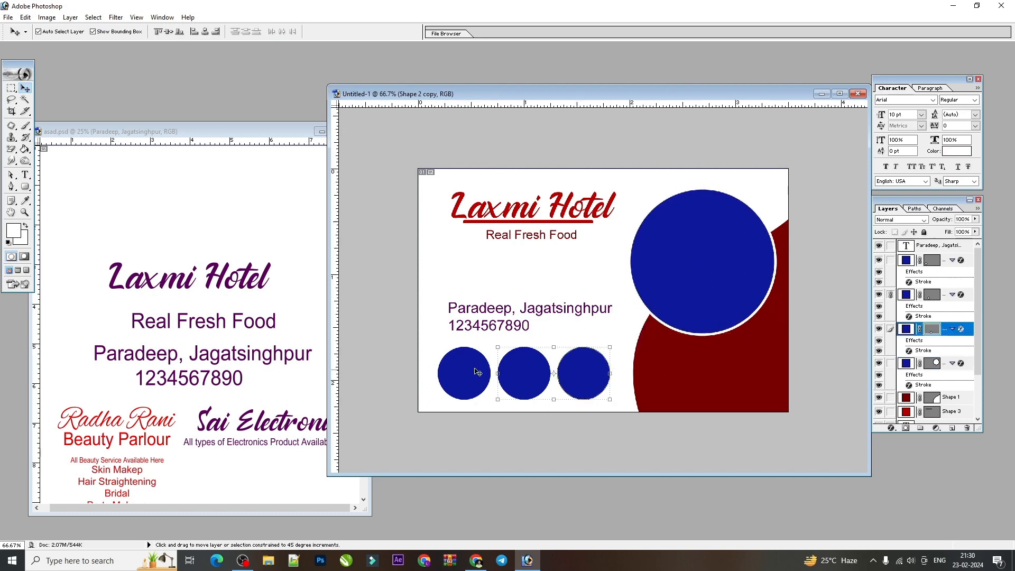
shift+click(467, 372)
drag(474, 375, 475, 370)
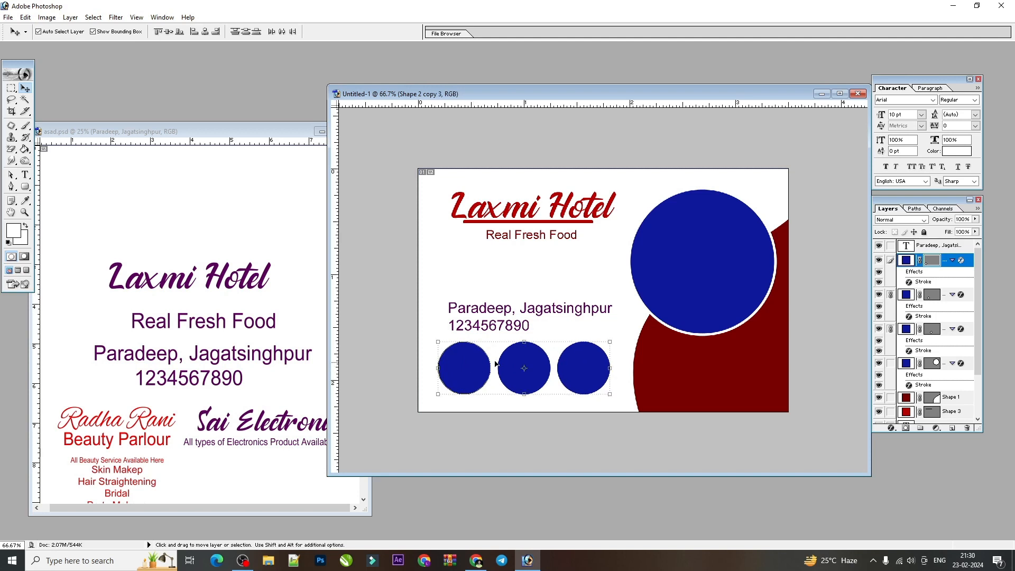
Nudge the large blue circle slightly downward and minimize asad.psd.
click(552, 310)
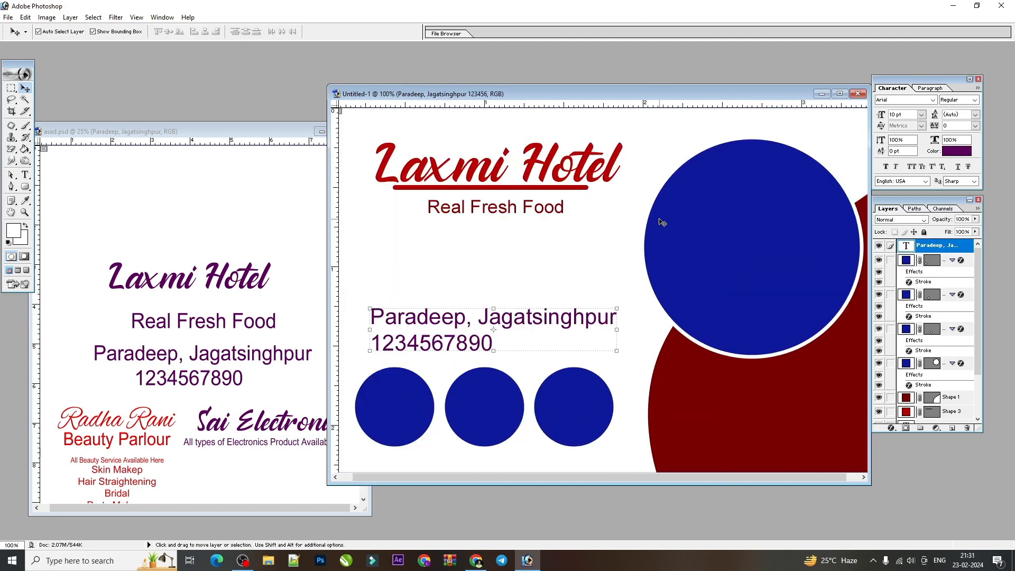
click(707, 264)
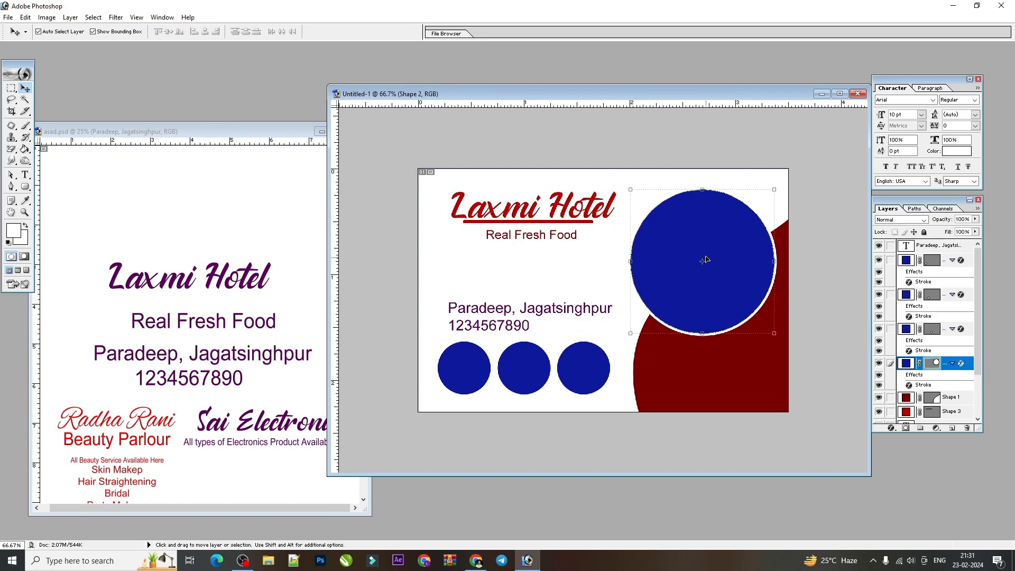
click(317, 132)
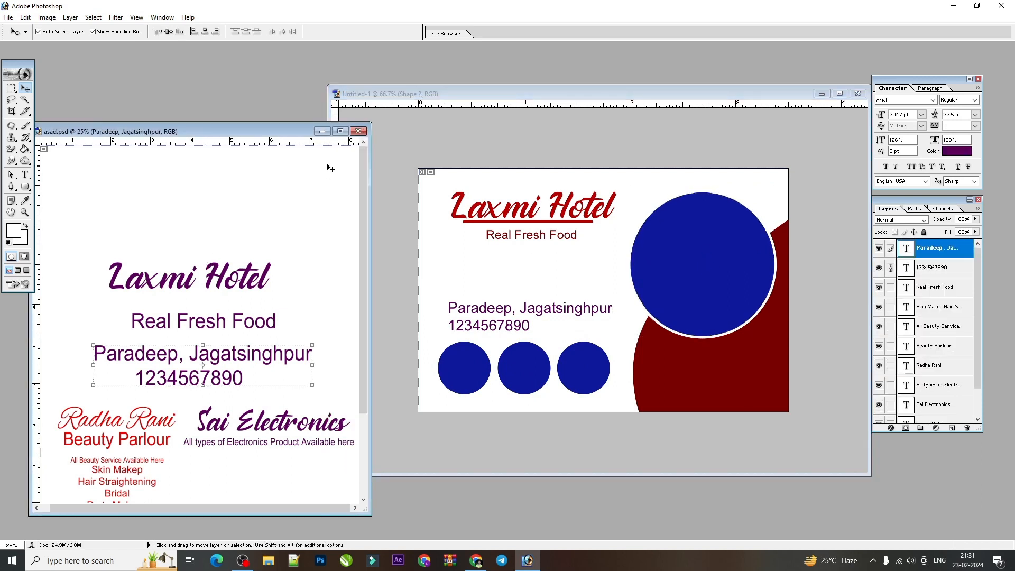
click(322, 131)
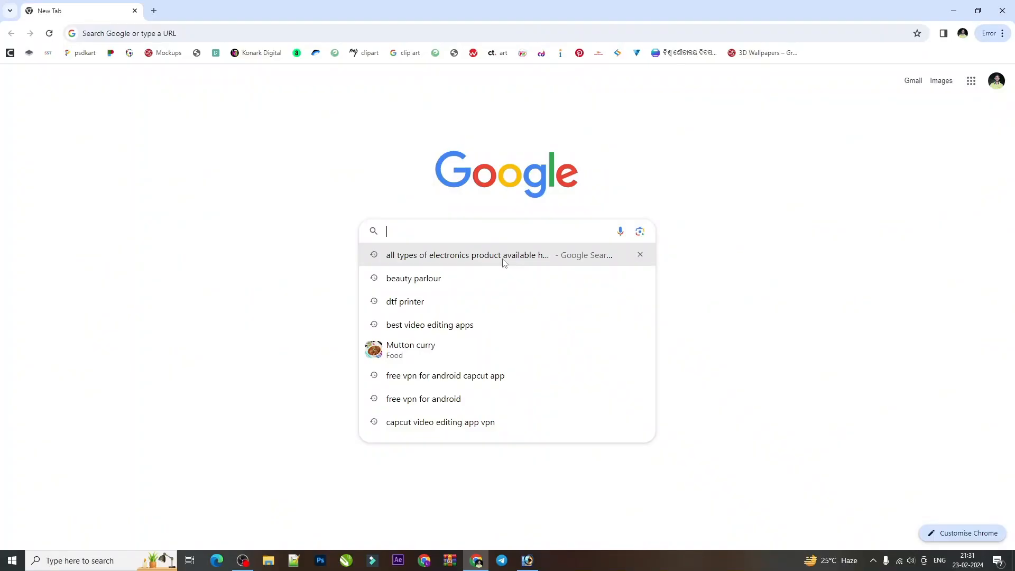
Search Google in Chrome for "rice food plate" and show the image results.
text(rice food pla)
key(Down)
key(Return)
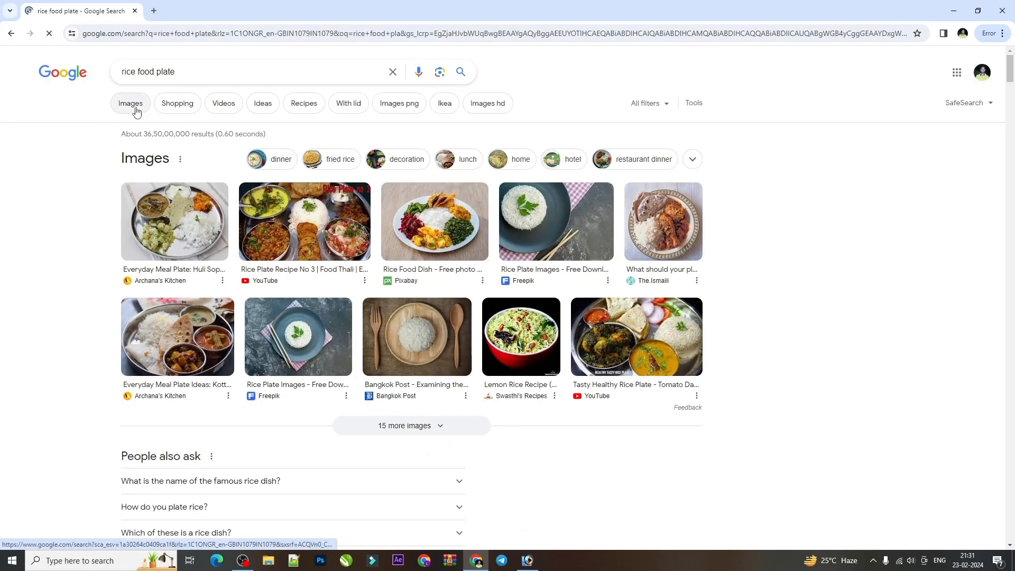
click(135, 106)
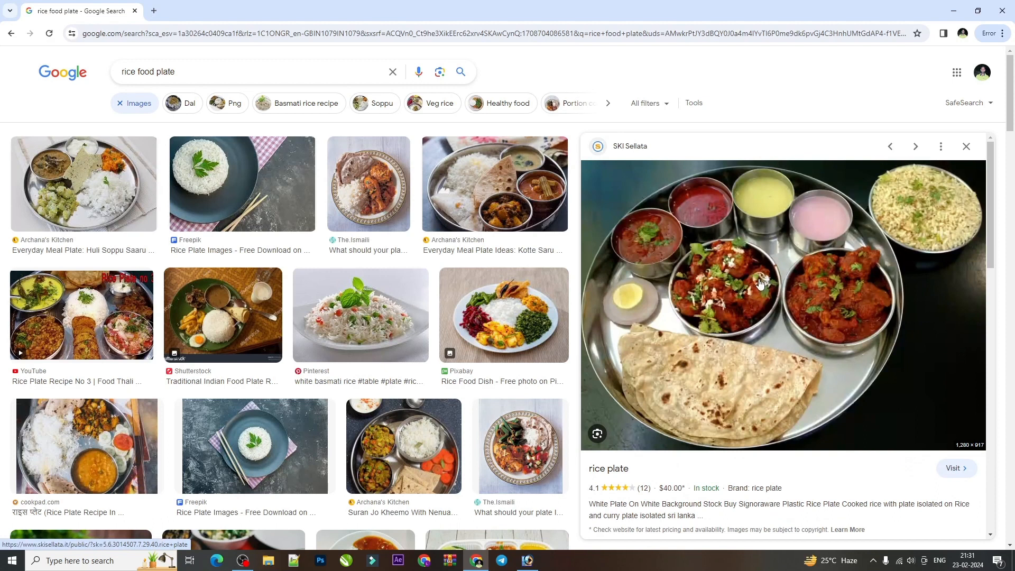
Copy the SKI Sellata "rice plate" picture with curries and flatbread, and switch back to Photoshop.
right_click(759, 282)
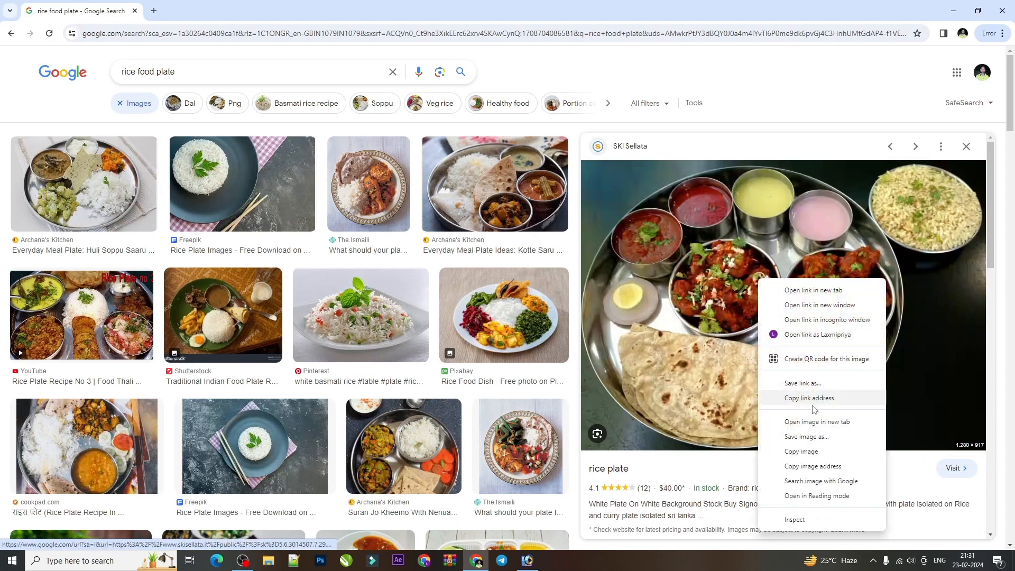
click(797, 449)
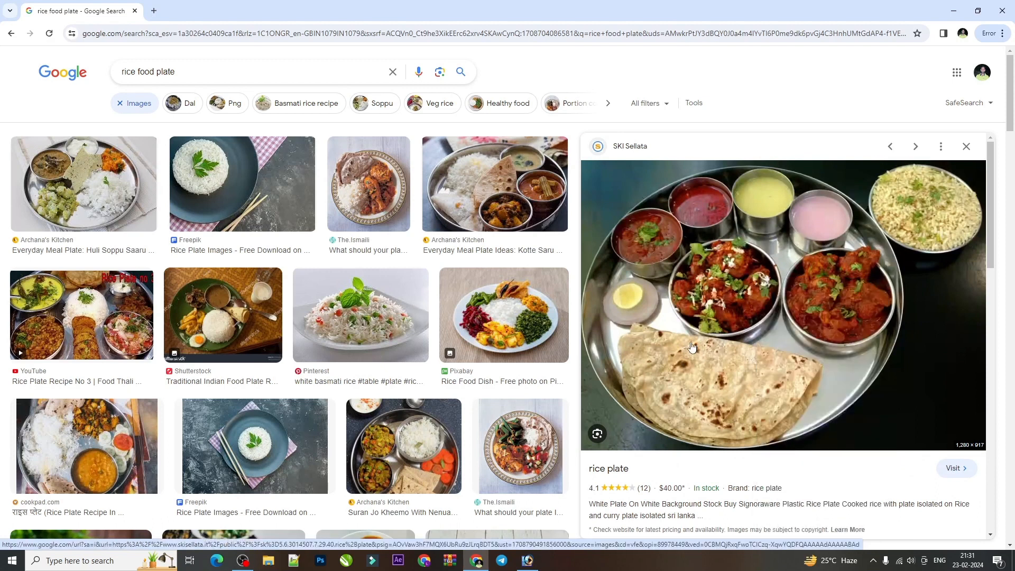
right_click(745, 259)
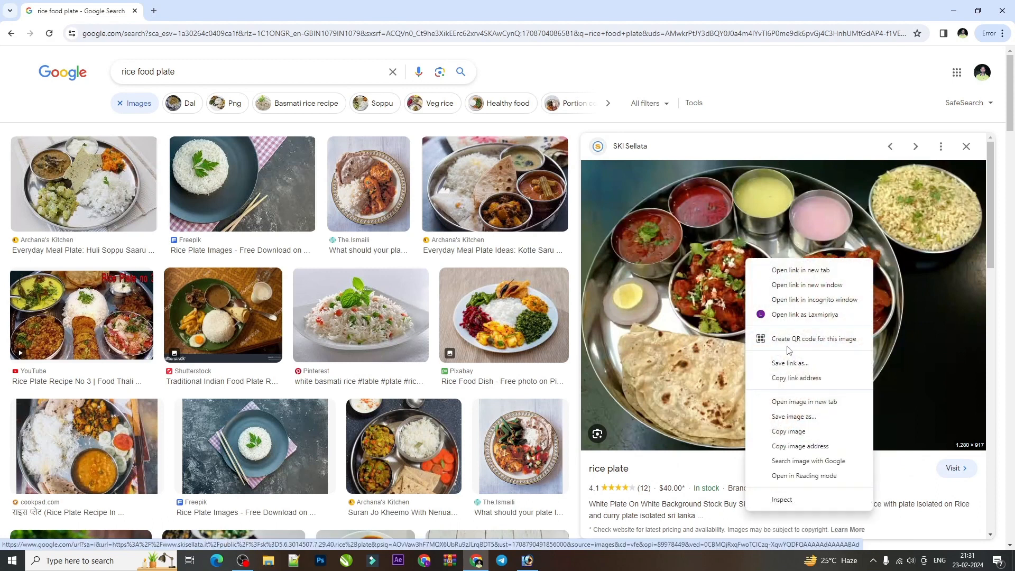
click(784, 432)
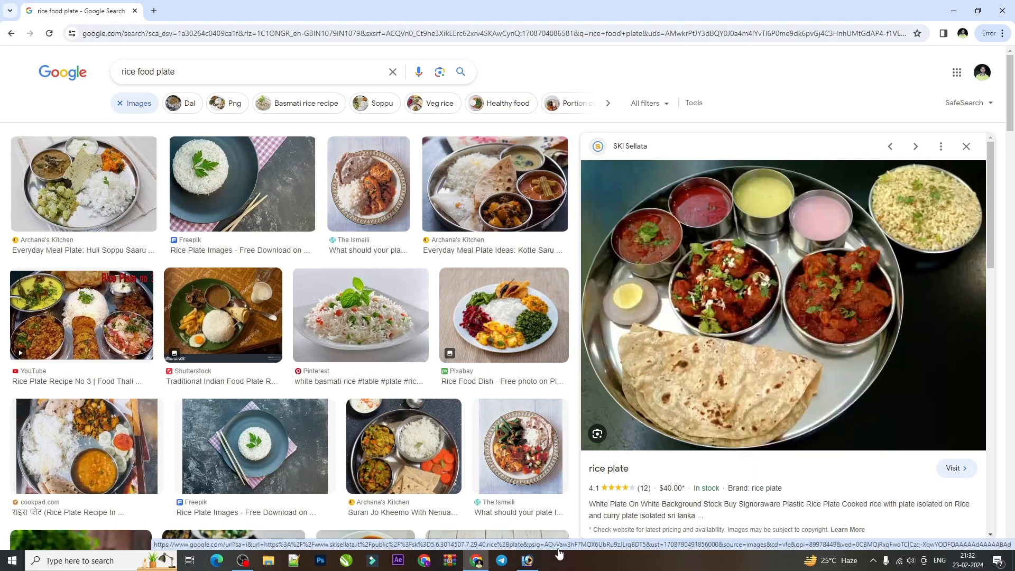
click(527, 560)
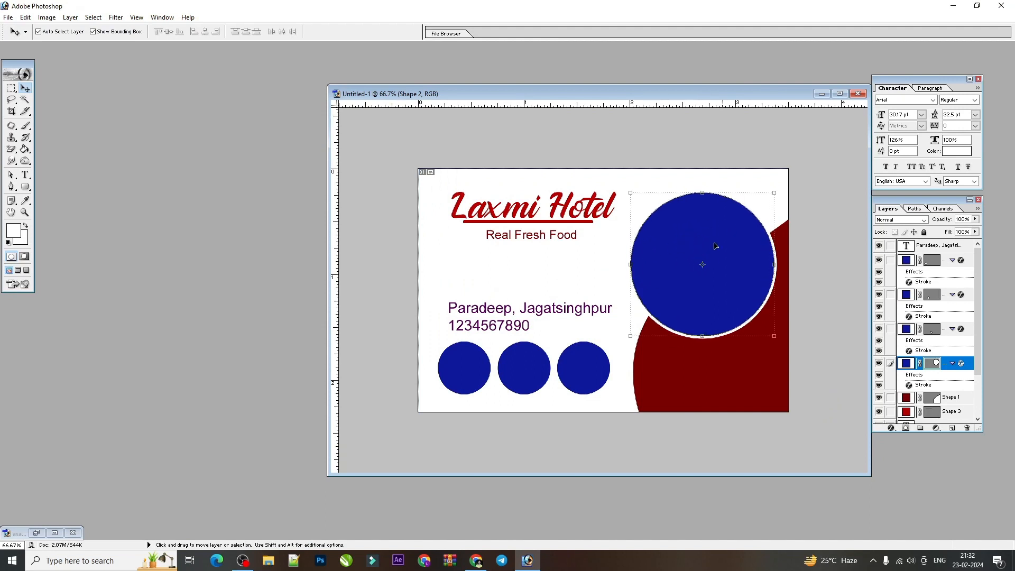
Paste the food photo onto the card, scale it down and place it over the large blue circle.
key(ctrl+v)
drag(419, 168, 565, 274)
key(Return)
drag(631, 339, 691, 287)
key(ctrl+m)
key(Return)
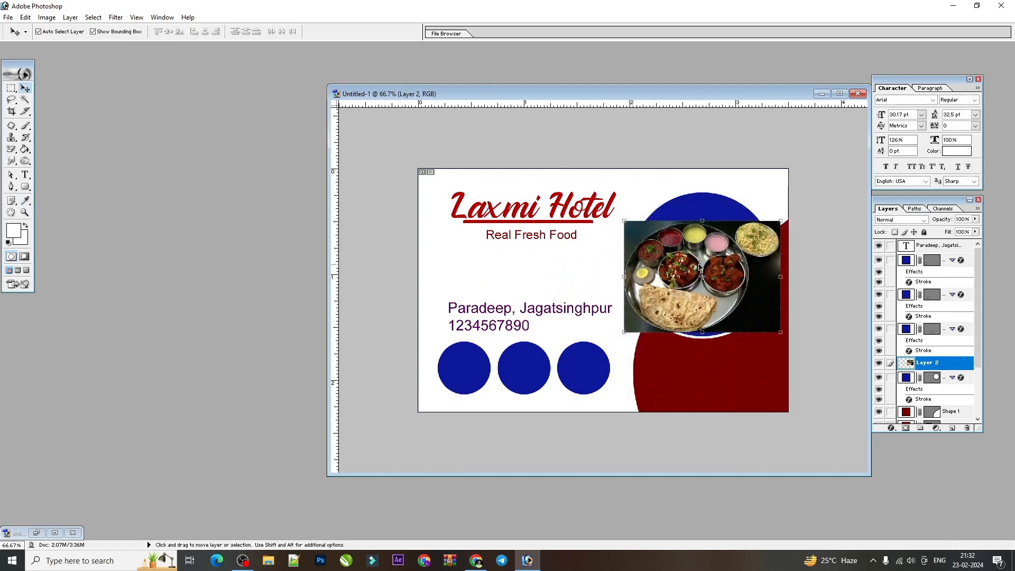
key(ctrl+z)
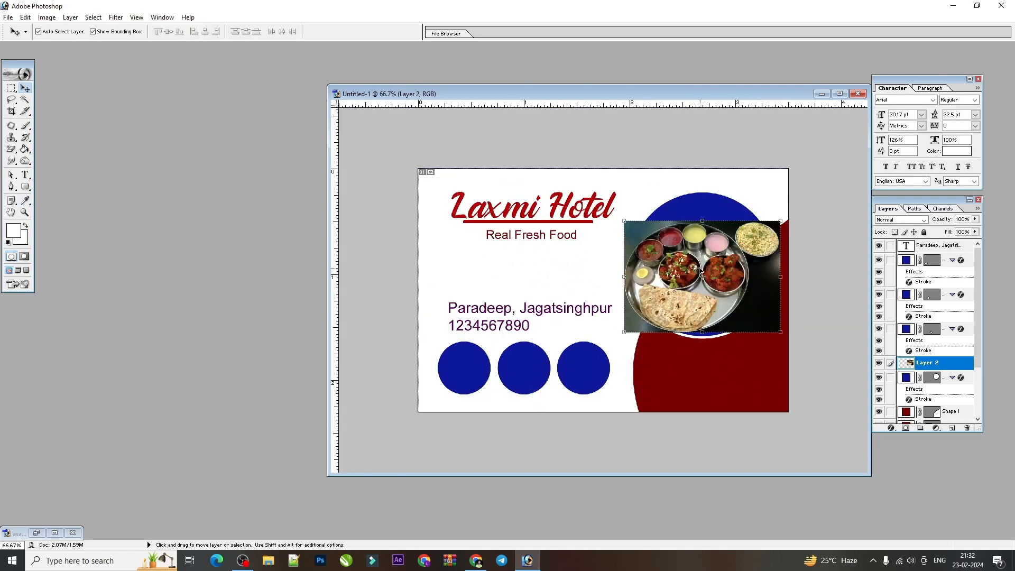
Brighten the food photo with an upward-bent RGB curve in Curves, and apply Levels to it.
key(ctrl+m)
drag(678, 285, 680, 278)
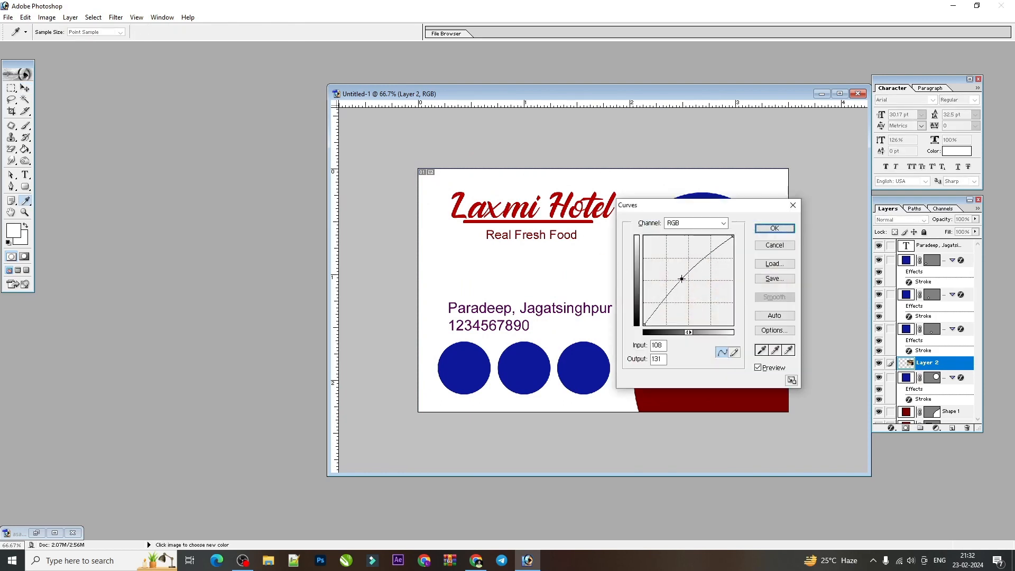
drag(691, 211, 473, 206)
drag(461, 274, 461, 270)
key(Return)
key(ctrl+l)
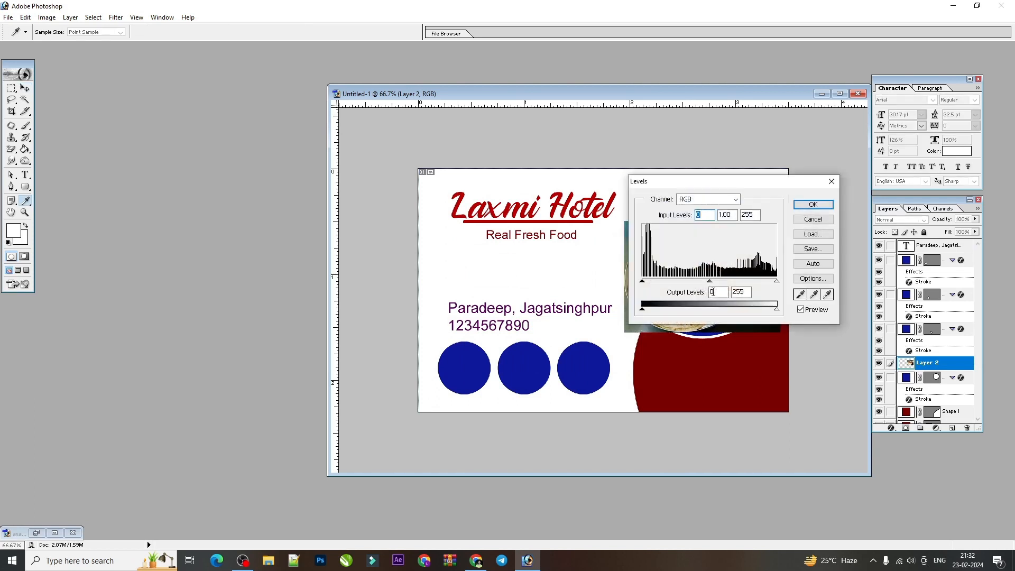
key(Return)
Enlarge the food photo and shift it so it fully covers the large blue circle.
key(v)
drag(780, 220, 804, 199)
drag(725, 264, 748, 254)
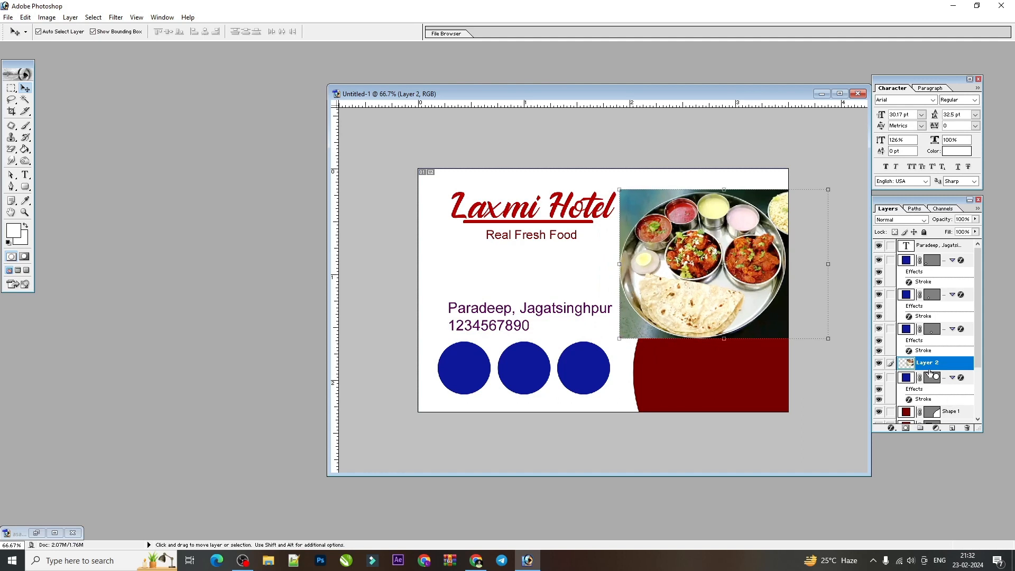
Clip the food photo to the large circle by grouping its layer with the circle layer below.
key(alt)
alt+click(930, 370)
key(ctrl+alt+z)
key(alt)
key(alt)
key(ctrl+g)
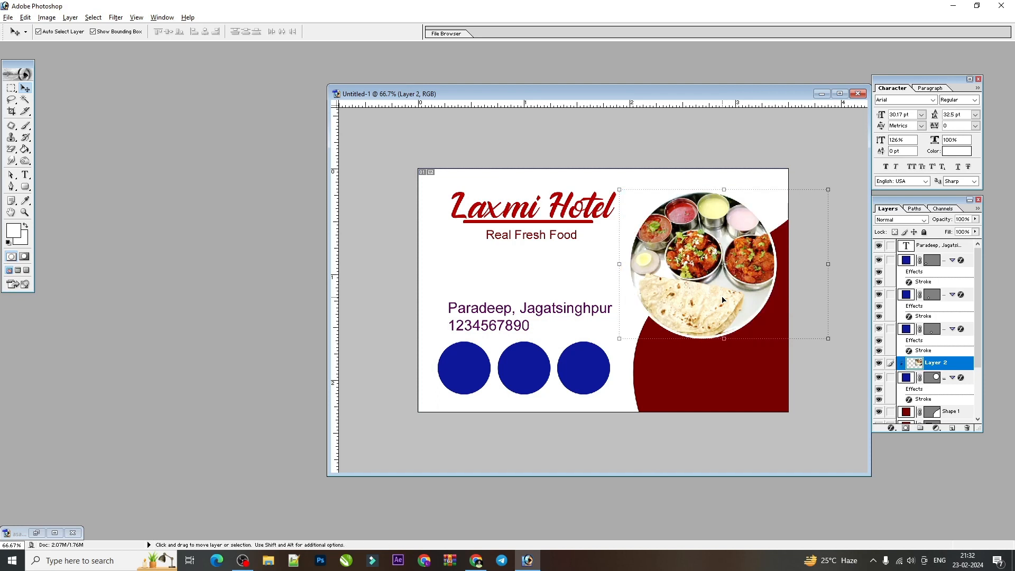
Link the clipped food photo with the large circle's layer and move both down about 0.4 inch.
drag(696, 230, 696, 230)
right_click(714, 272)
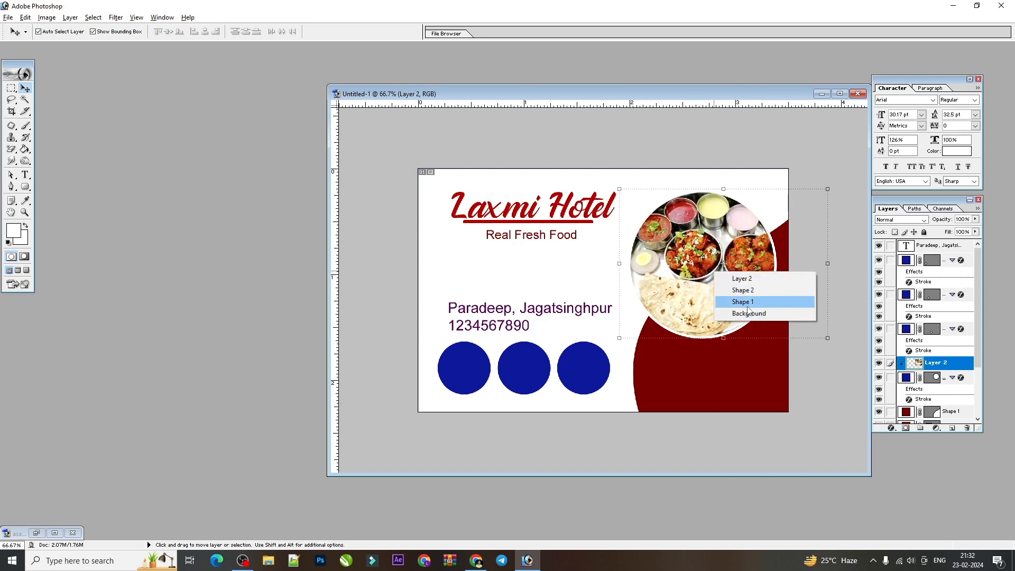
click(748, 306)
click(584, 378)
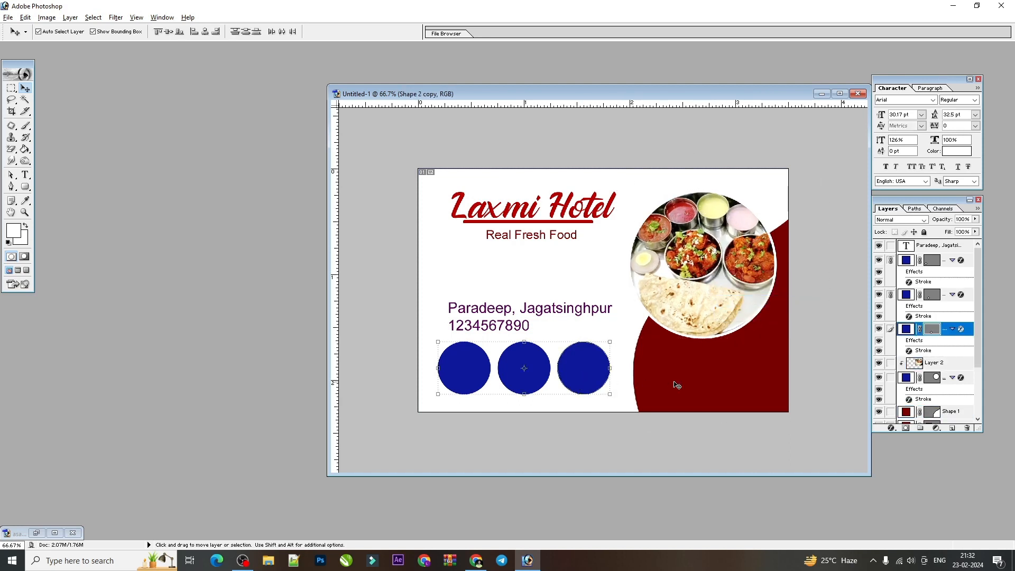
click(914, 363)
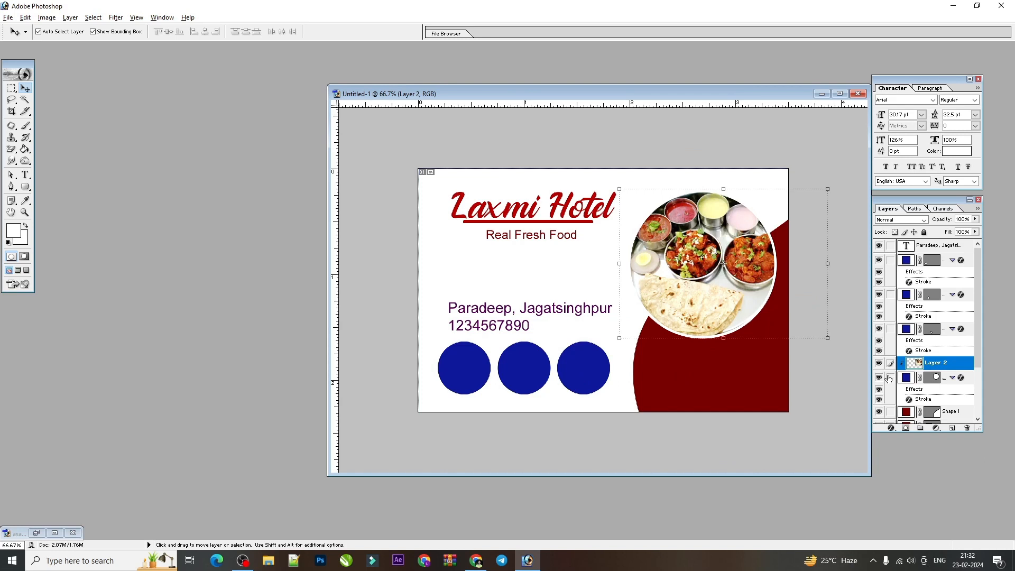
click(890, 379)
drag(733, 293, 733, 332)
Draw a rectangular band about 0.5 inch tall behind the address text, directly above the Background layer, extending from the card's edge to behind the food photo.
click(566, 311)
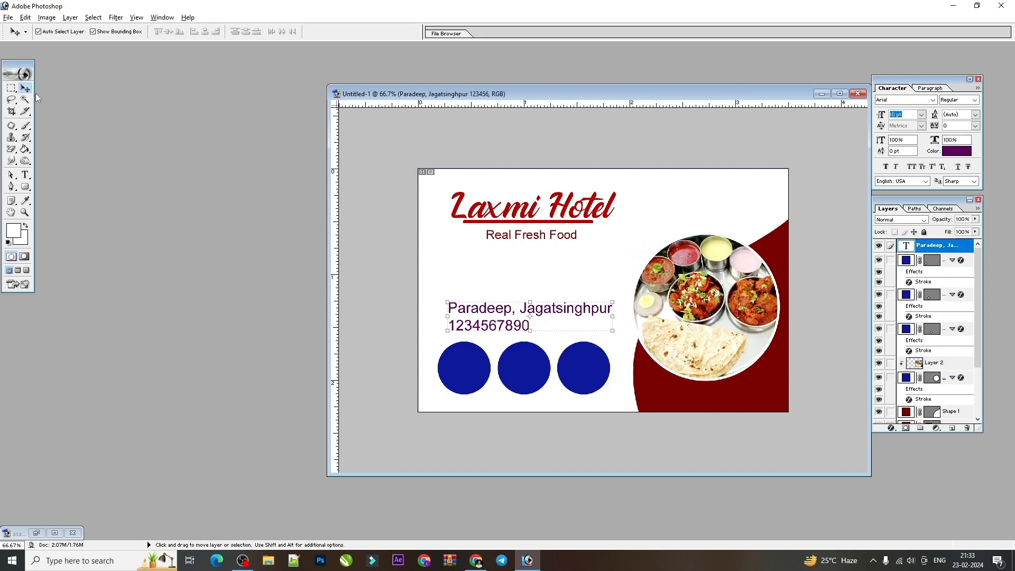
click(543, 277)
drag(27, 186, 57, 188)
drag(406, 296, 726, 340)
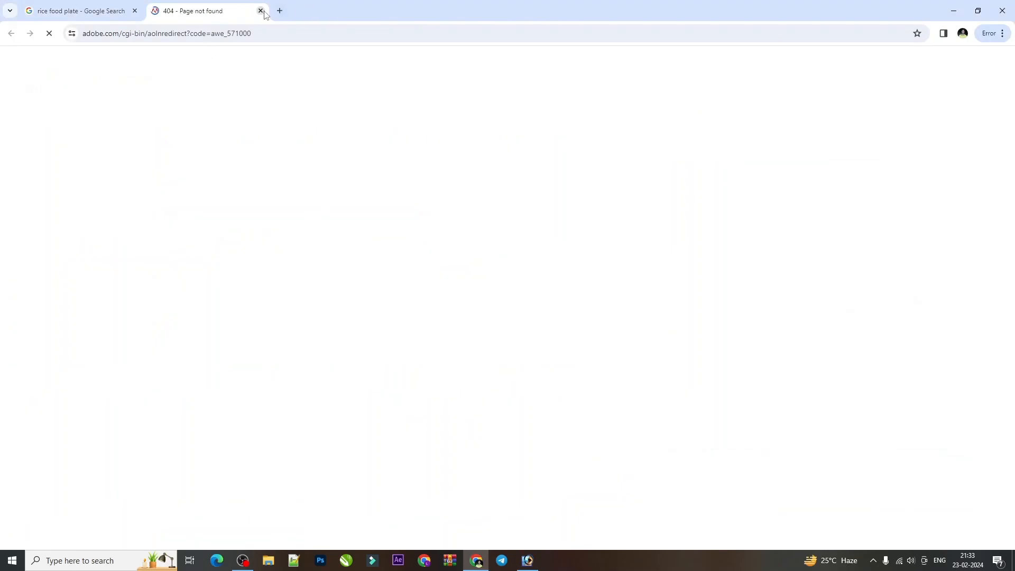
key(ctrl+w)
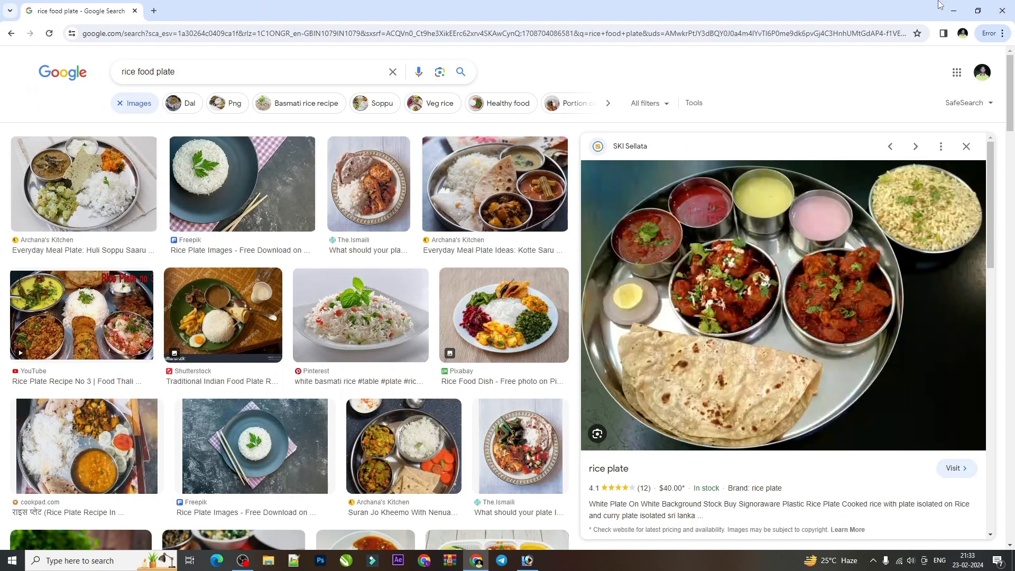
click(952, 11)
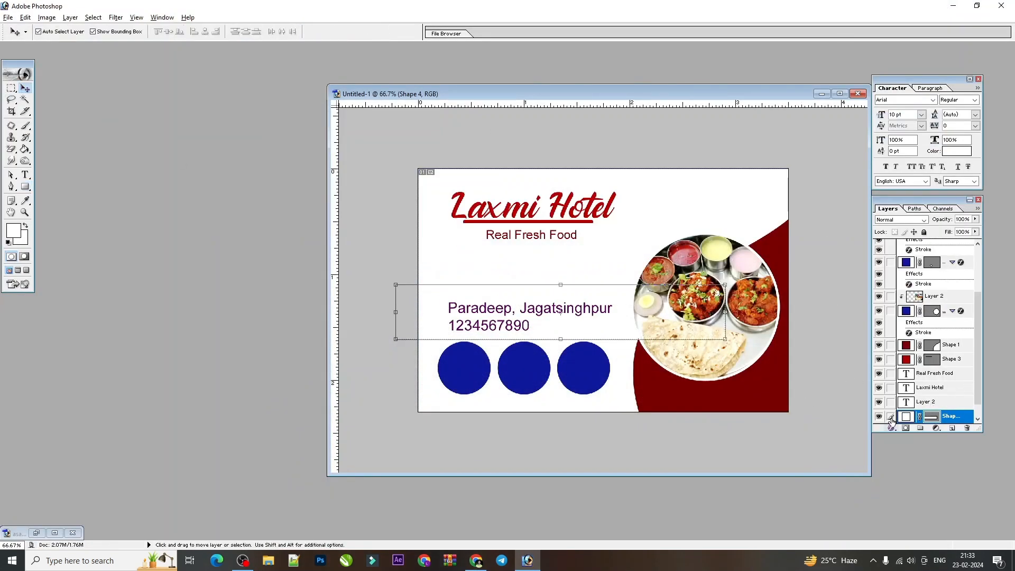
Fill the new rectangular band with dark red 770000, sampled from the card's curved shape.
double_click(907, 418)
click(776, 240)
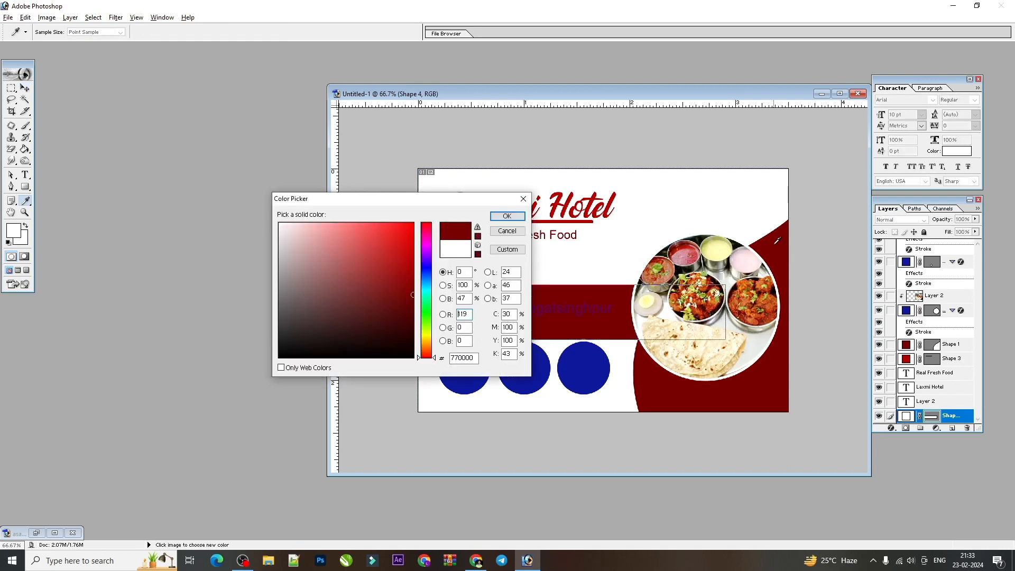
key(Return)
key(v)
Move the address and phone text slightly up within the dark red band and colour it white.
click(577, 308)
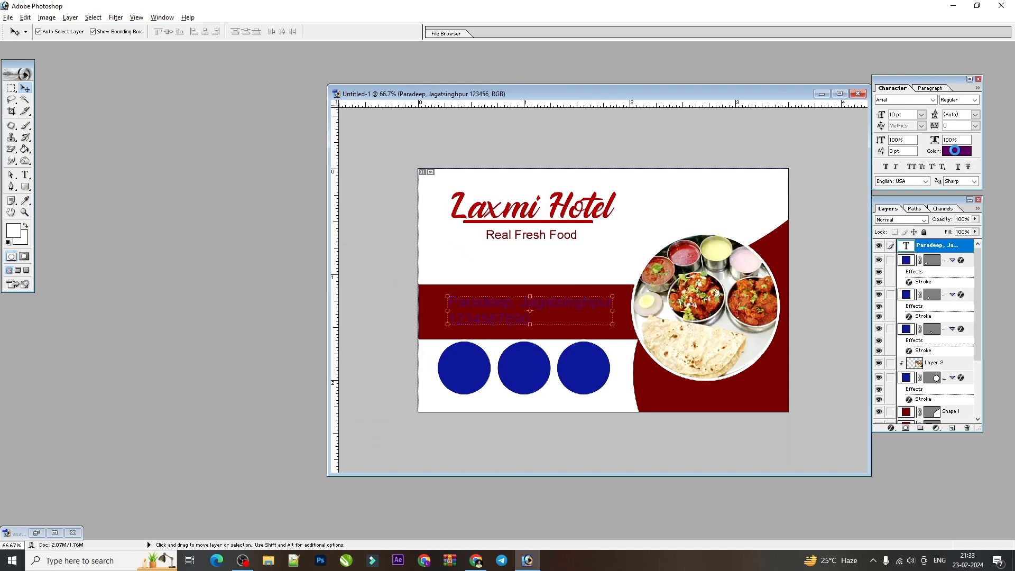
click(954, 151)
drag(328, 282, 213, 197)
key(Return)
key(ctrl+plus)
key(ctrl+plus)
key(ctrl+minus)
key(ctrl+minus)
Select the dark red band's layer and reduce the band's height slightly from its lower edge.
right_click(713, 324)
click(740, 329)
right_click(690, 288)
click(718, 316)
right_click(604, 326)
click(615, 331)
drag(612, 345, 610, 341)
key(Return)
Link the Laxmi Hotel title, its underline and the Real Fresh Food tagline, enlarge them together and centre them above the band.
click(567, 209)
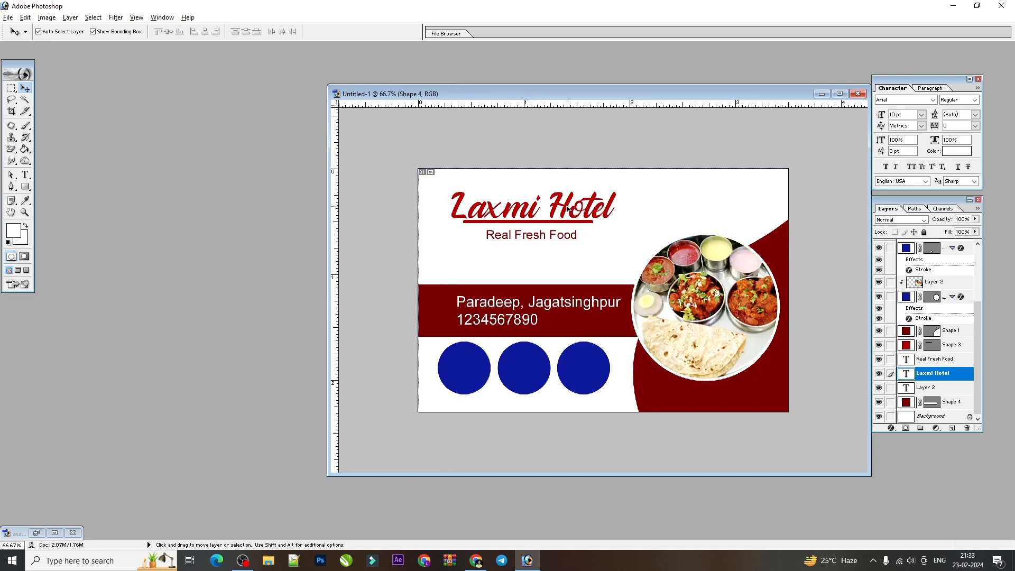
key(ctrl+plus)
key(ctrl+plus)
scroll(584, 213, up, 3)
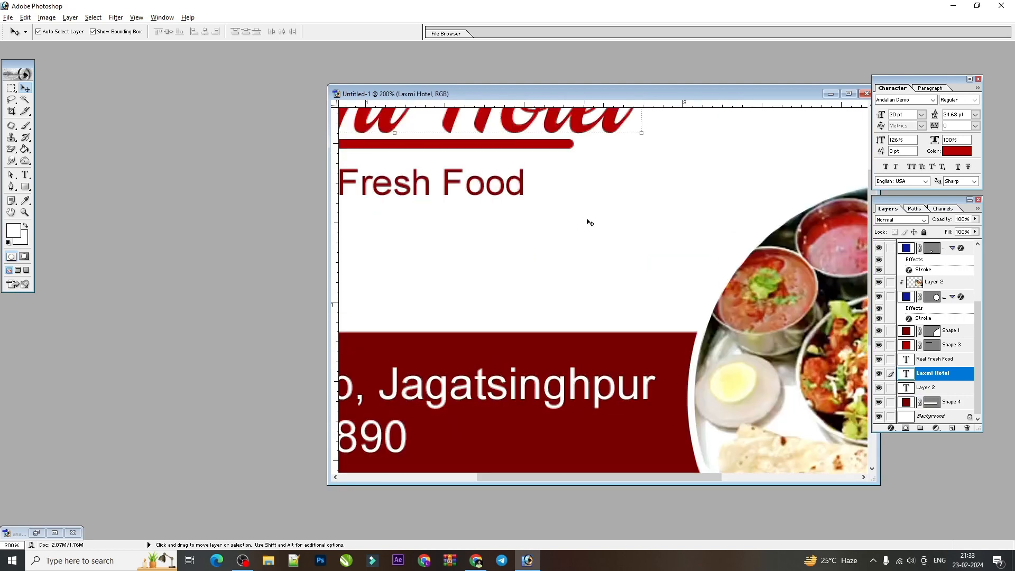
key(ctrl+minus)
shift+click(555, 187)
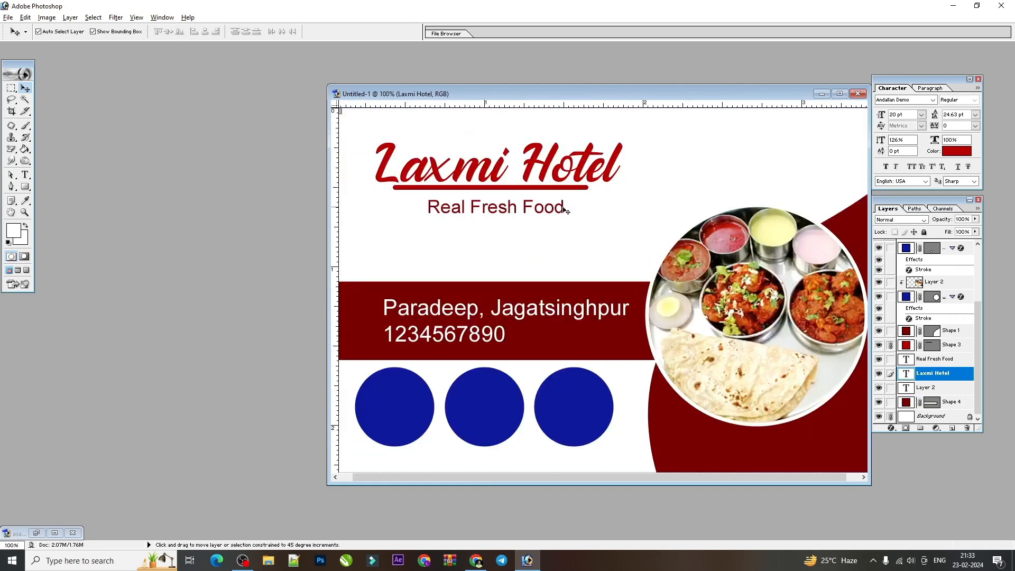
shift+click(562, 209)
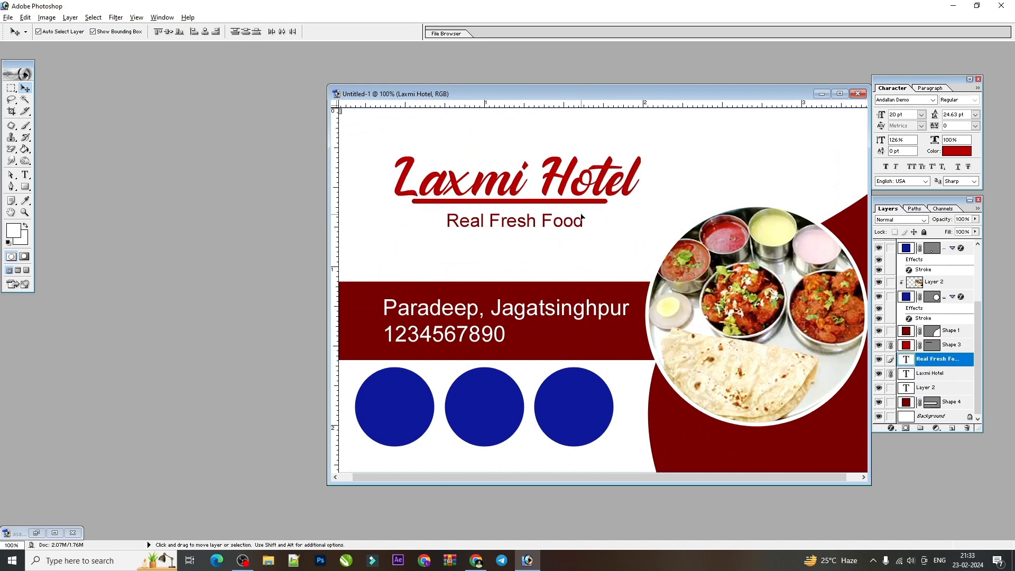
key(ctrl+minus)
mouse_move(617, 245)
mouse_down()
mouse_move(652, 254)
mouse_move(601, 238)
mouse_up()
key(Return)
mouse_move(687, 288)
mouse_down()
mouse_move(690, 267)
mouse_move(697, 302)
mouse_move(691, 294)
mouse_up()
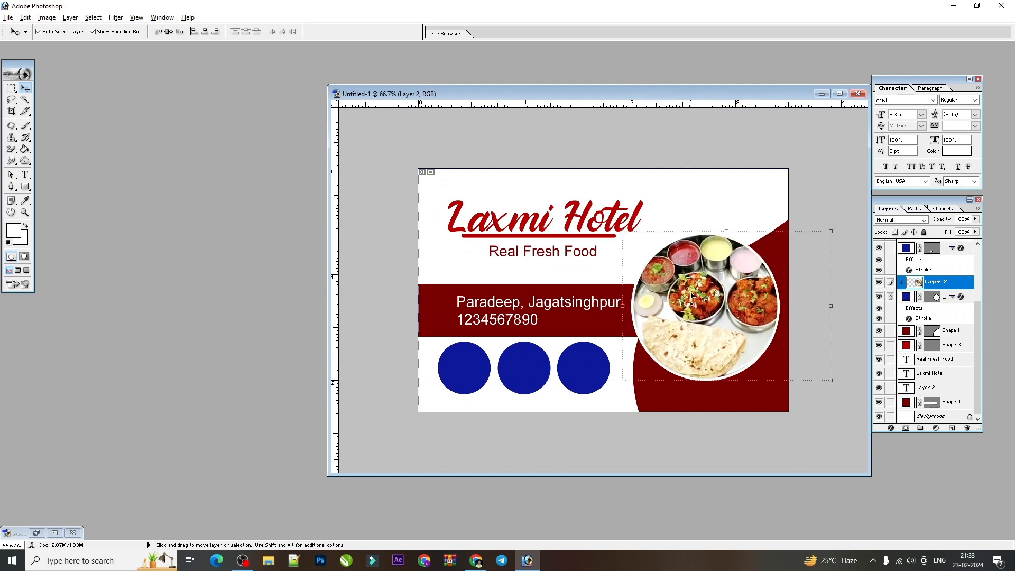
right_click(701, 325)
click(740, 378)
scroll(615, 339, up, 2)
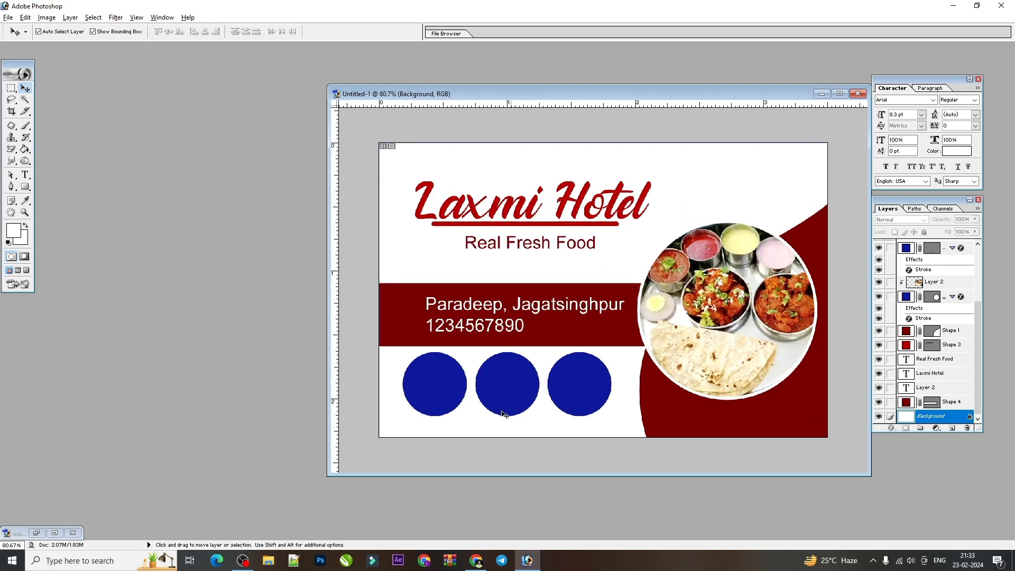
Select the first small blue circle's layer, then switch to Chrome and search Google Images for chicken curry.
click(439, 398)
click(476, 561)
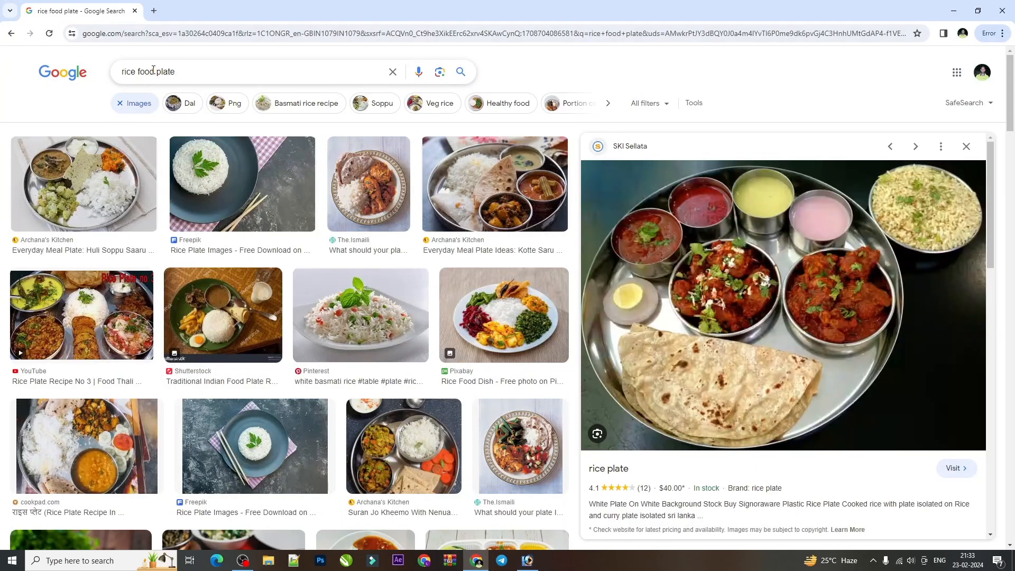
text(chicken curry)
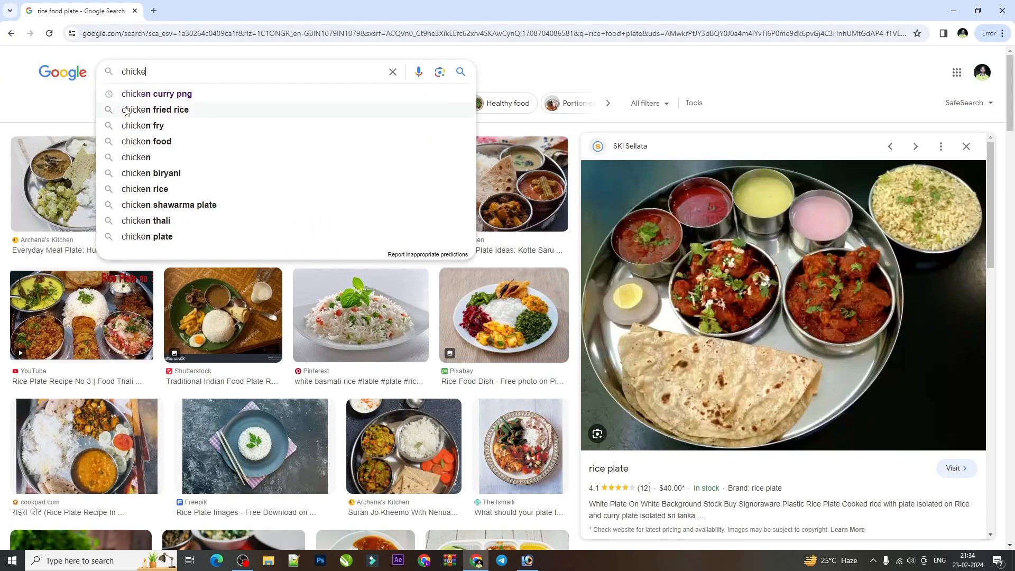
key(Return)
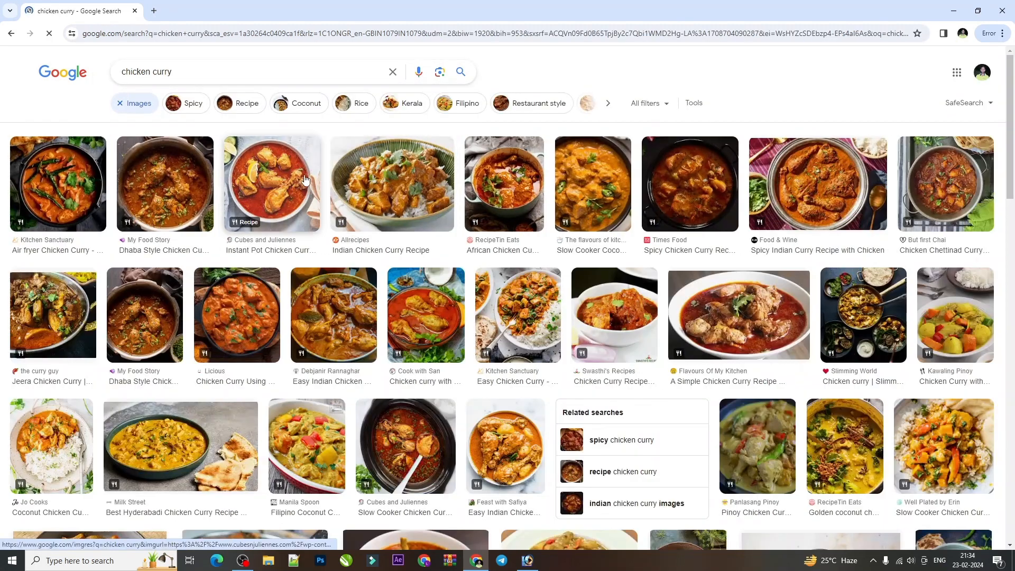
Open the Instant Pot Chicken Curry result from Cubes and Juliennes and copy its image.
click(280, 185)
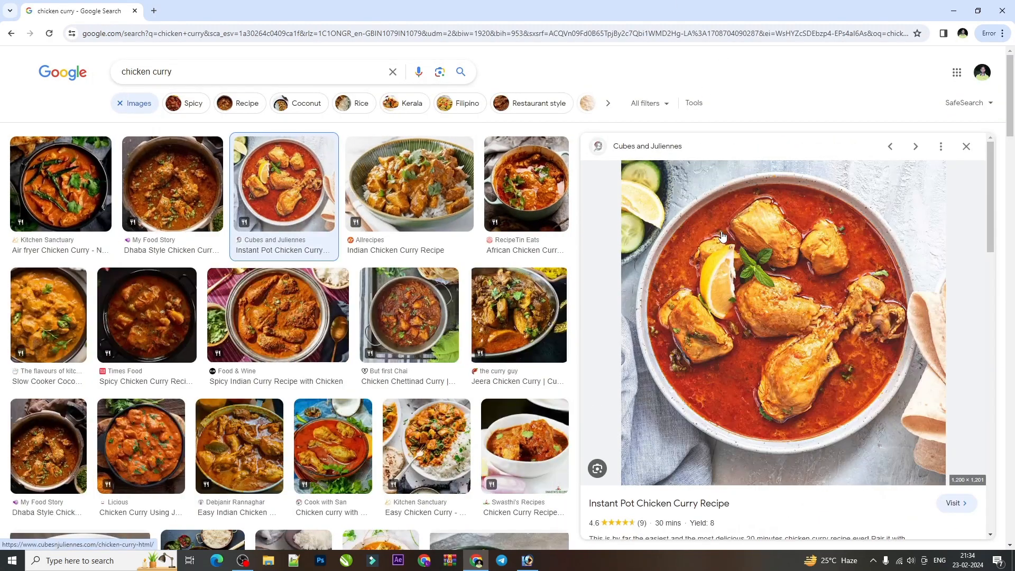
right_click(734, 244)
click(777, 416)
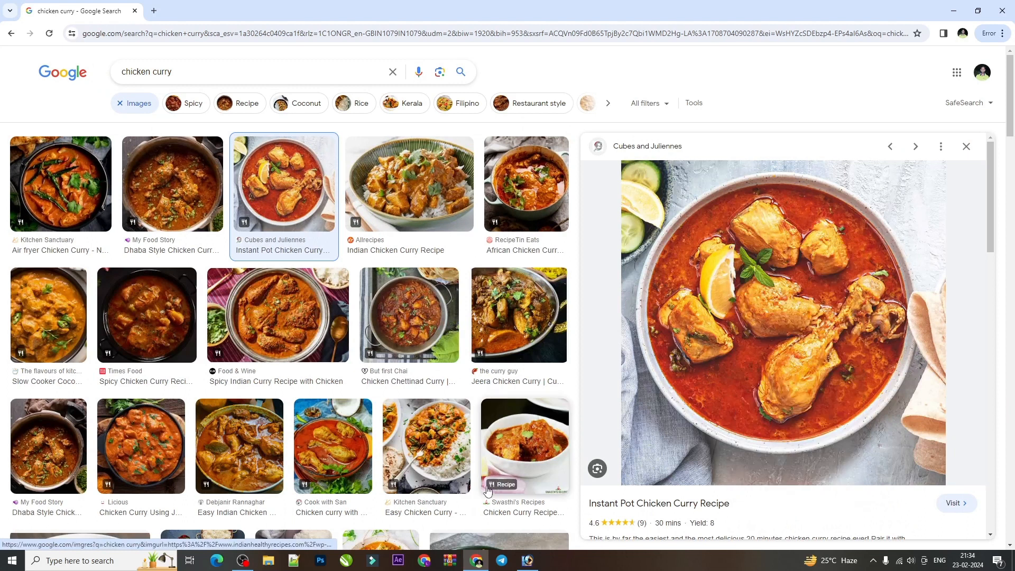
Open the Chicken curry with coconut milk result from Cook with San and copy its image.
click(332, 446)
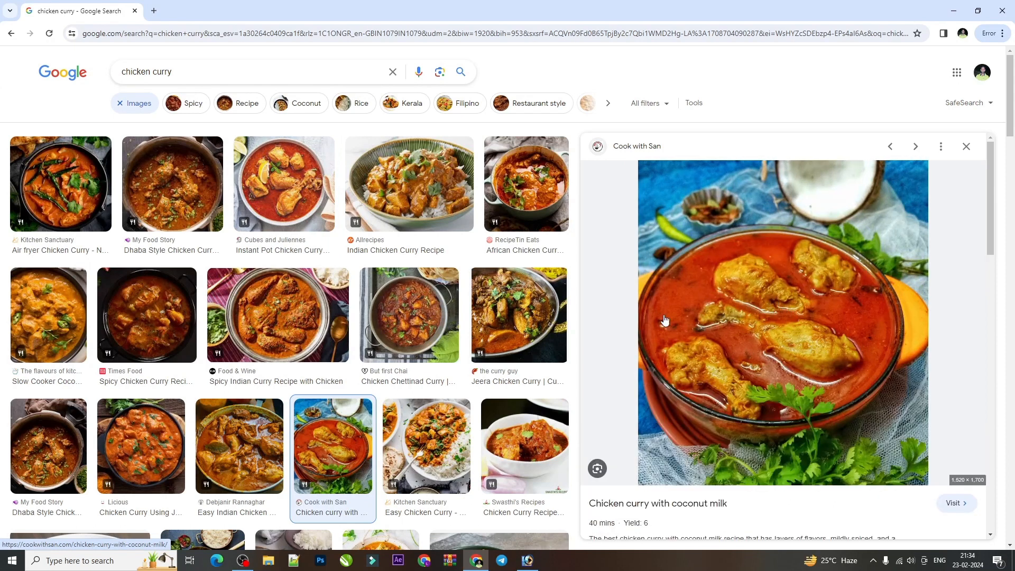
right_click(766, 297)
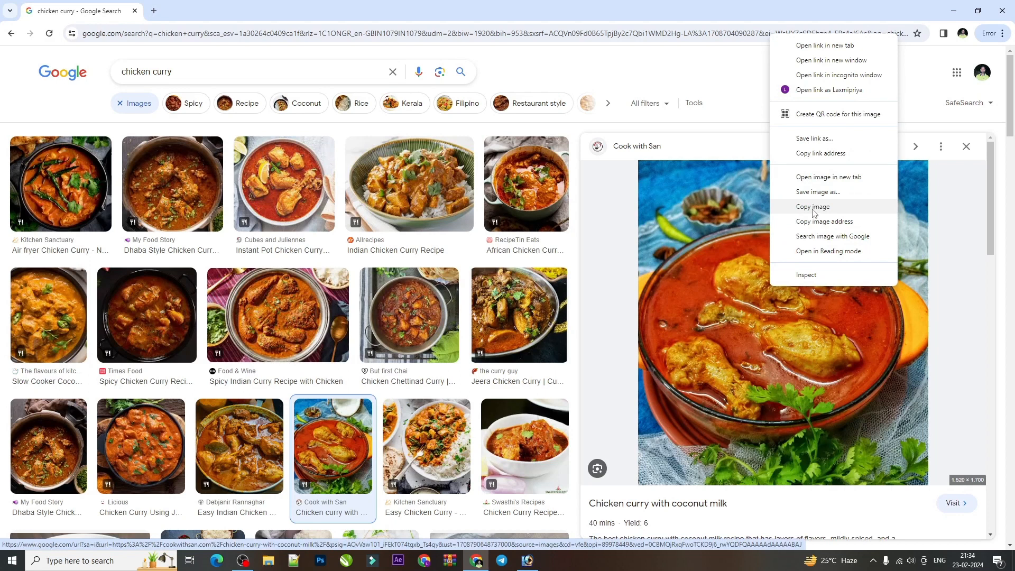
click(782, 203)
Switch to Photoshop, paste the chicken curry photo, scale it down and place it over the first small circle.
click(527, 560)
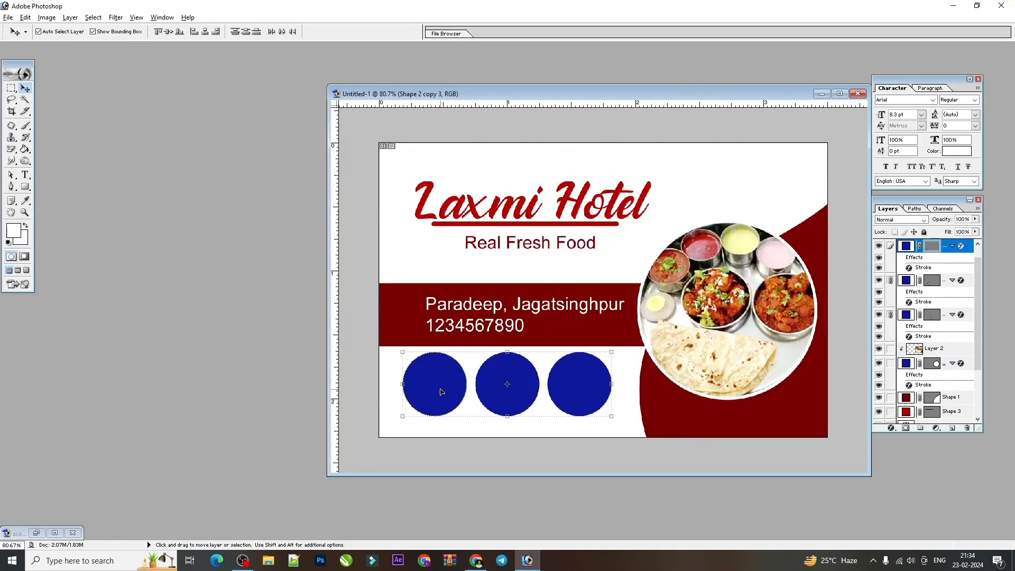
key(ctrl+v)
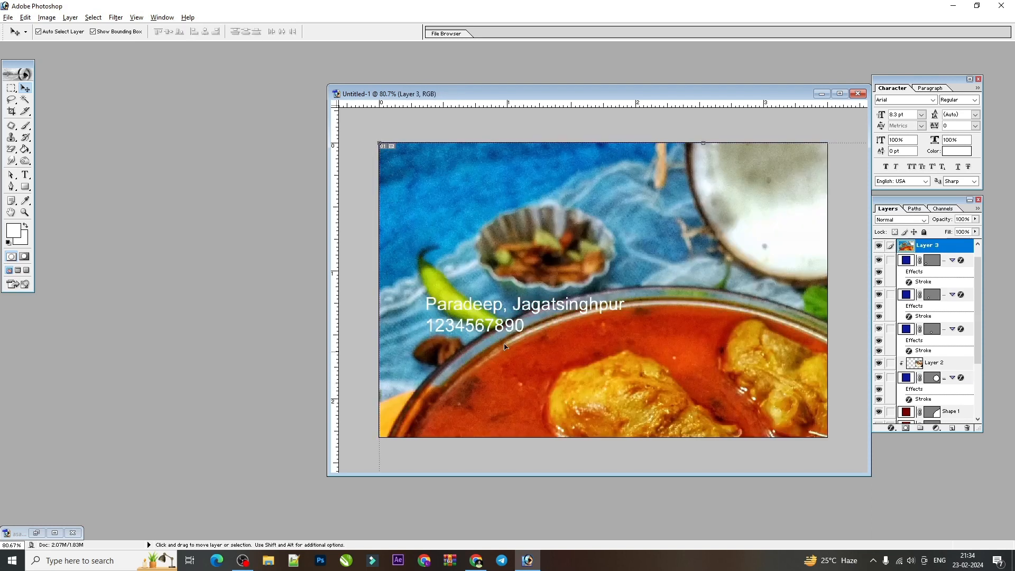
drag(379, 143, 605, 397)
drag(682, 428, 521, 348)
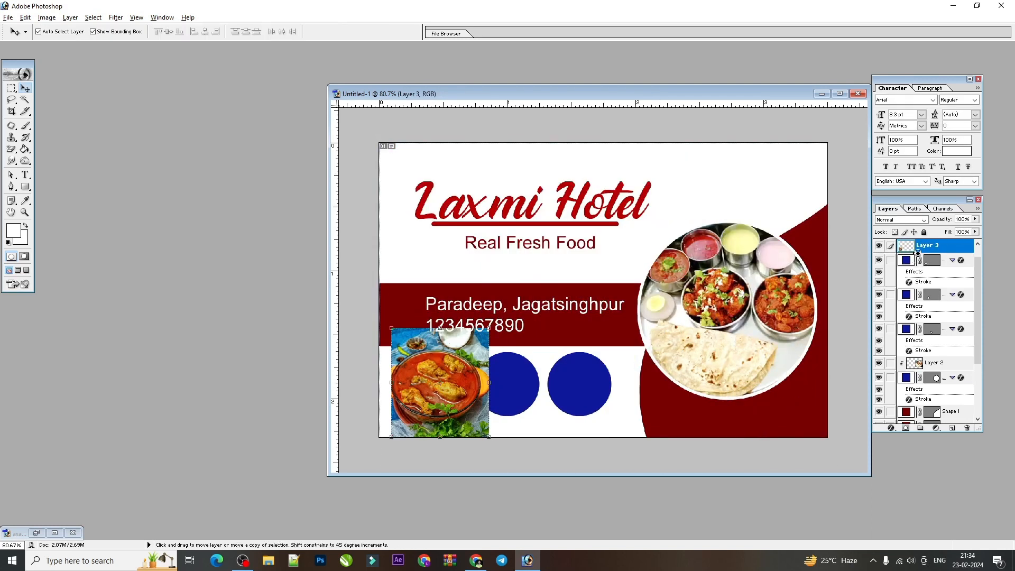
Clip the chicken curry photo to the first small circle, then shrink and shift it so the curry fills the circle.
alt+click(917, 253)
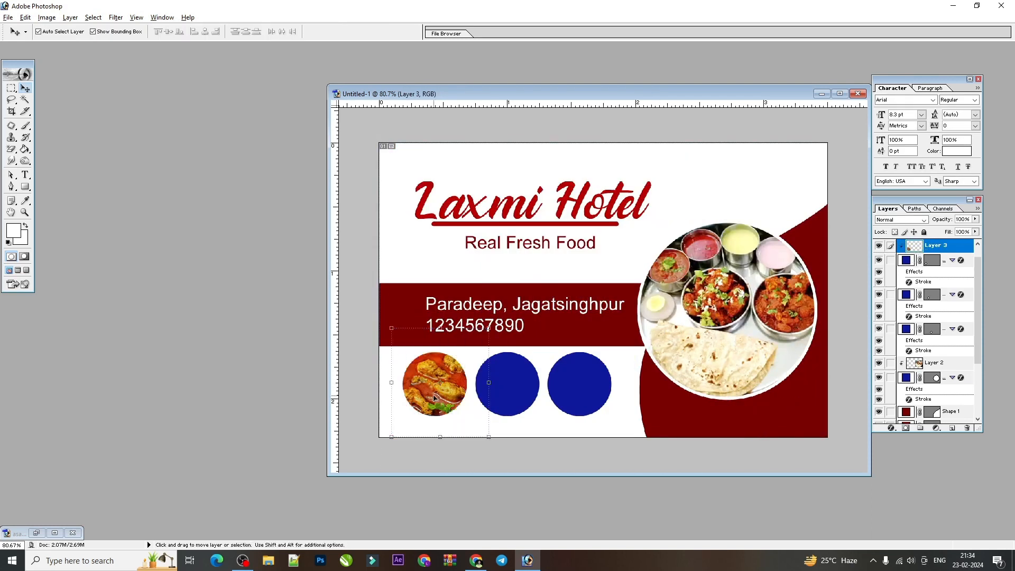
drag(491, 328, 481, 338)
key(Return)
drag(447, 386, 449, 383)
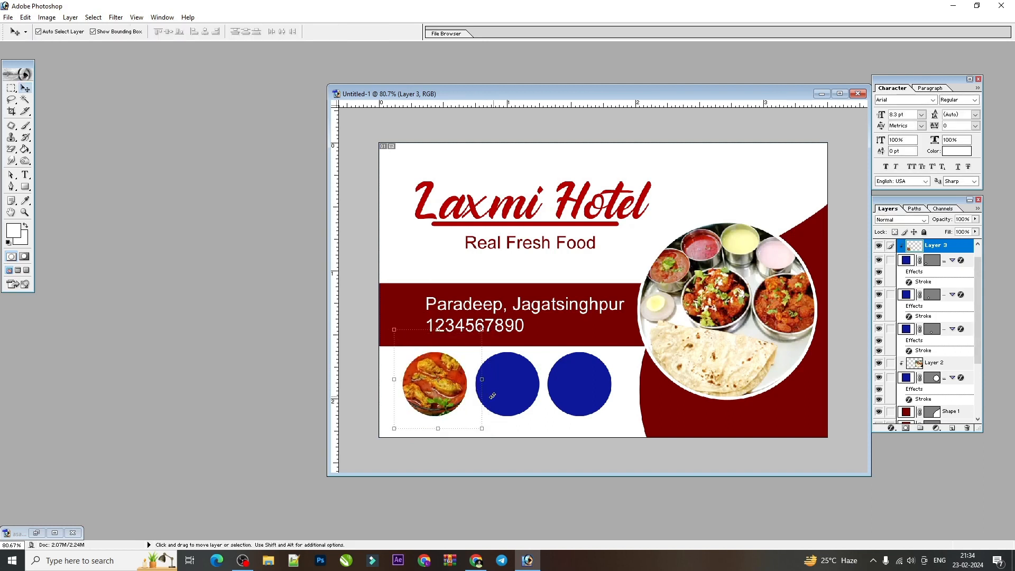
Select the middle small circle's layer, then switch to Chrome and search Google Images for mutton curry.
click(506, 386)
click(476, 560)
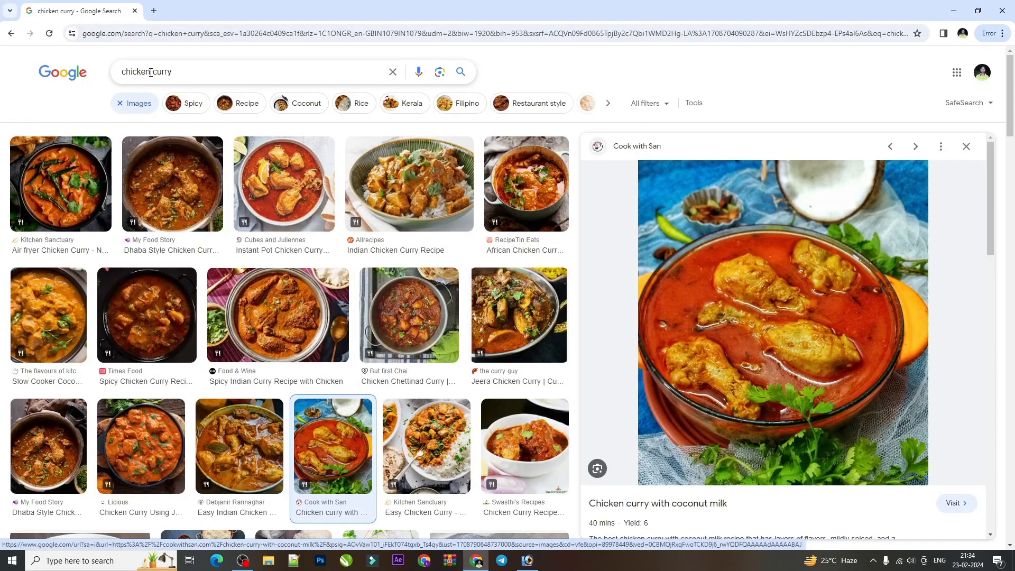
double_click(148, 72)
text(mutton)
key(Return)
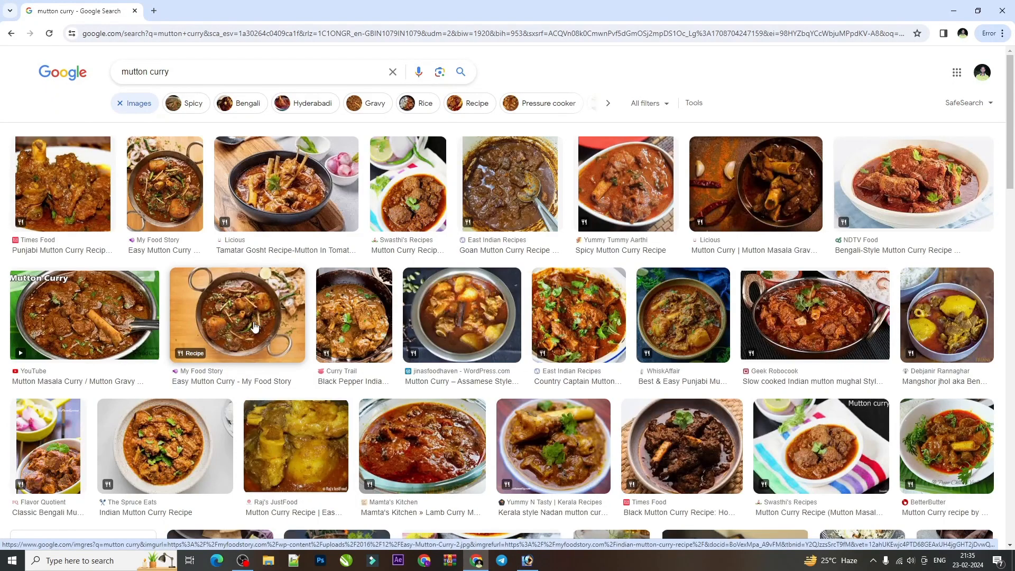
Open the Tamatar Gosht mutton curry result from Licious and copy its image.
click(272, 191)
right_click(765, 264)
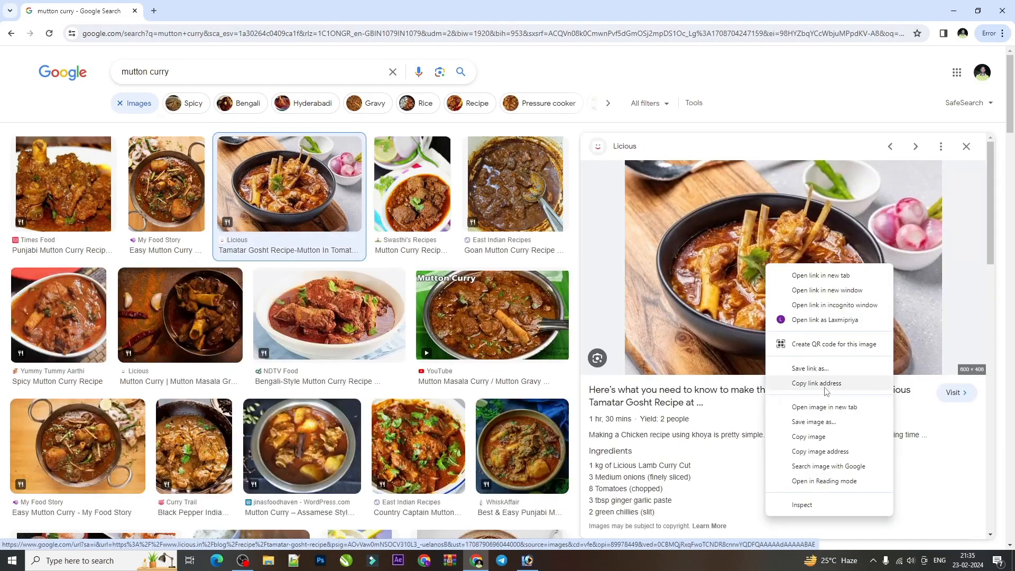
click(806, 437)
Switch to Photoshop, paste the mutton curry photo, scale it down and place it over the middle small circle.
click(527, 560)
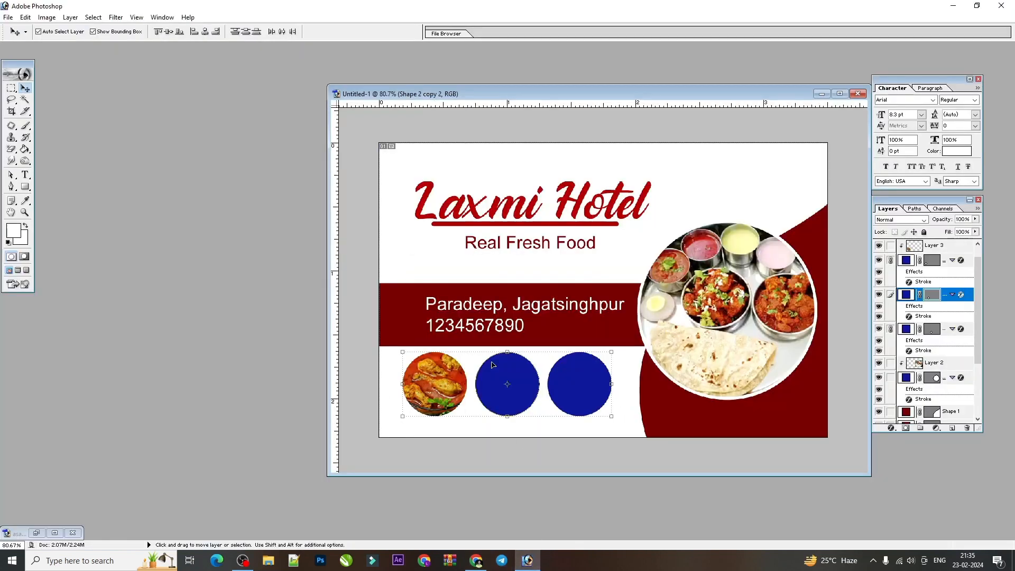
key(ctrl+v)
drag(682, 246, 659, 299)
drag(700, 256, 571, 340)
key(Return)
drag(530, 392, 533, 384)
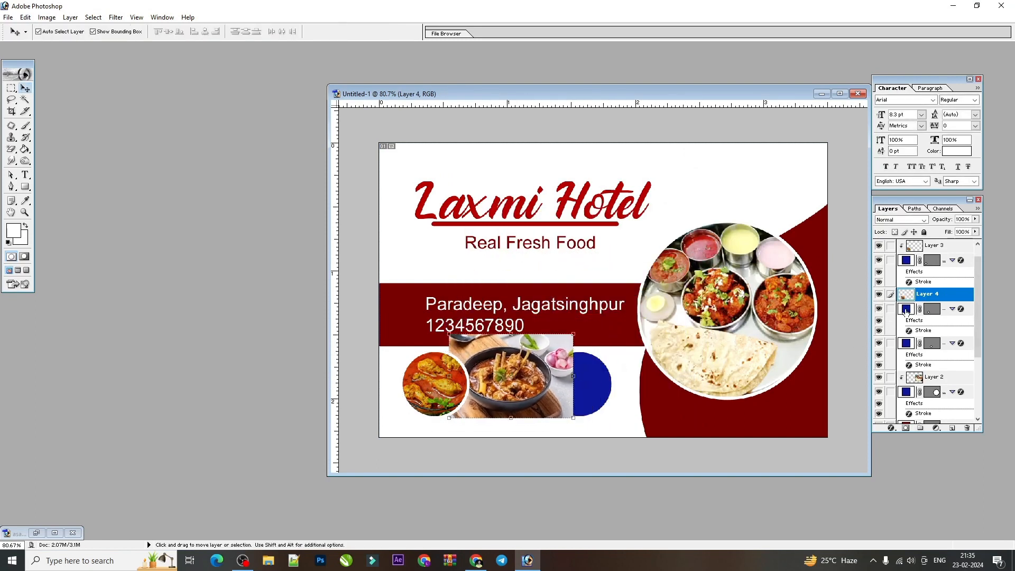
Clip the mutton curry photo to the middle small circle and enlarge it slightly so it fills the circle.
alt+click(922, 301)
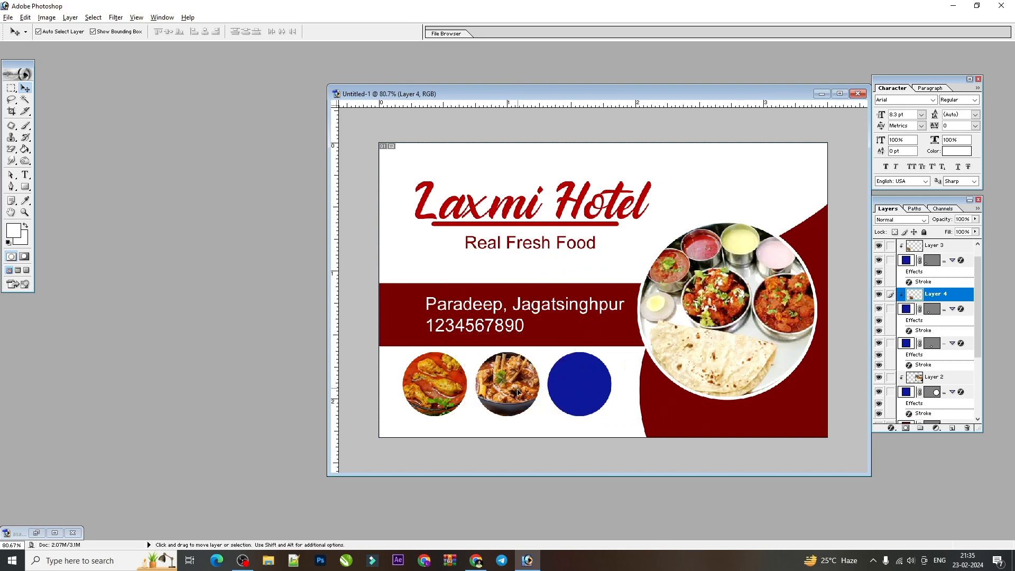
key(ctrl+plus)
key(ctrl+plus)
key(ctrl+minus)
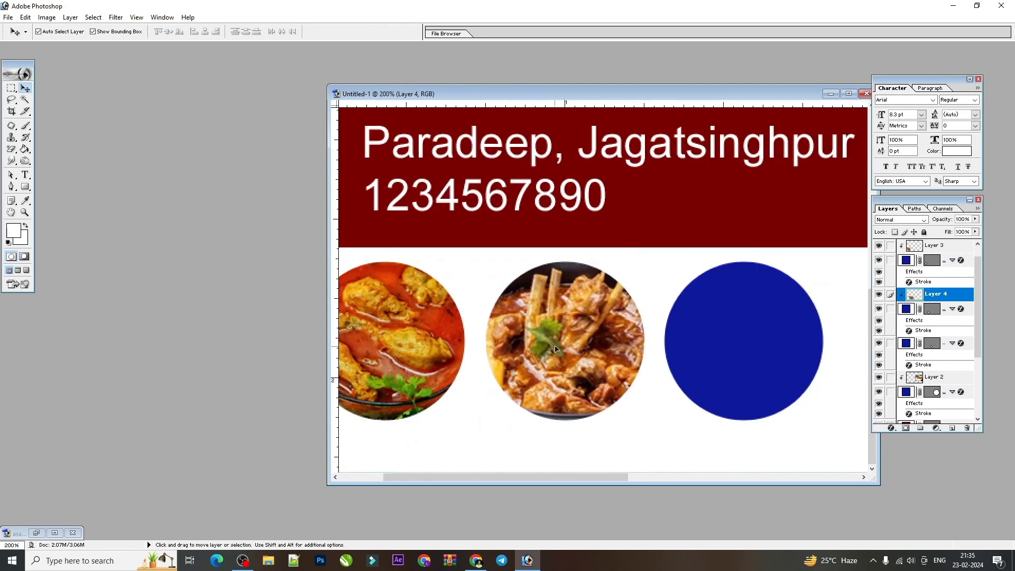
key(ctrl+minus)
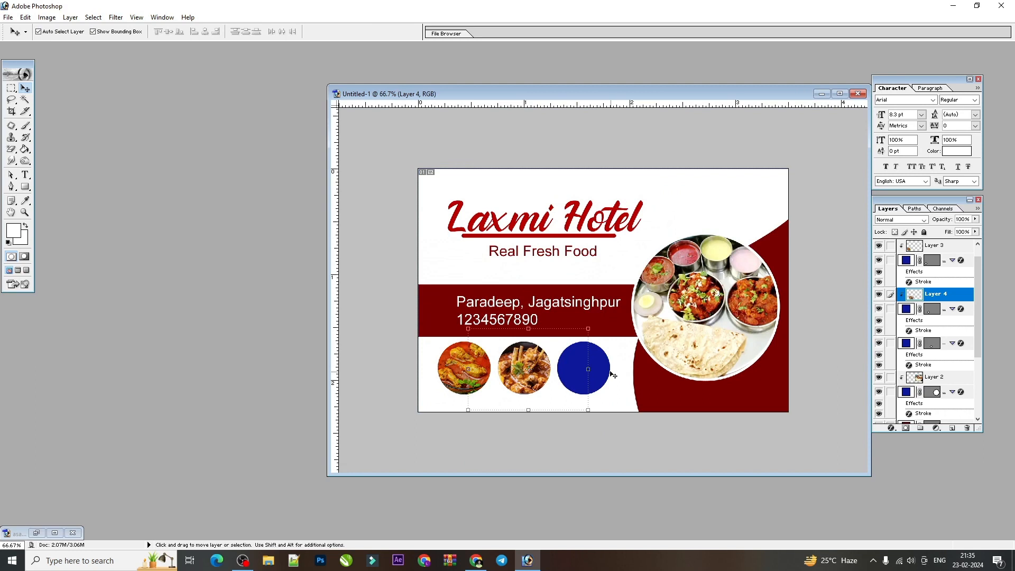
Select the third small circle's layer, then switch to Chrome and search Google Images for fish curry.
click(606, 370)
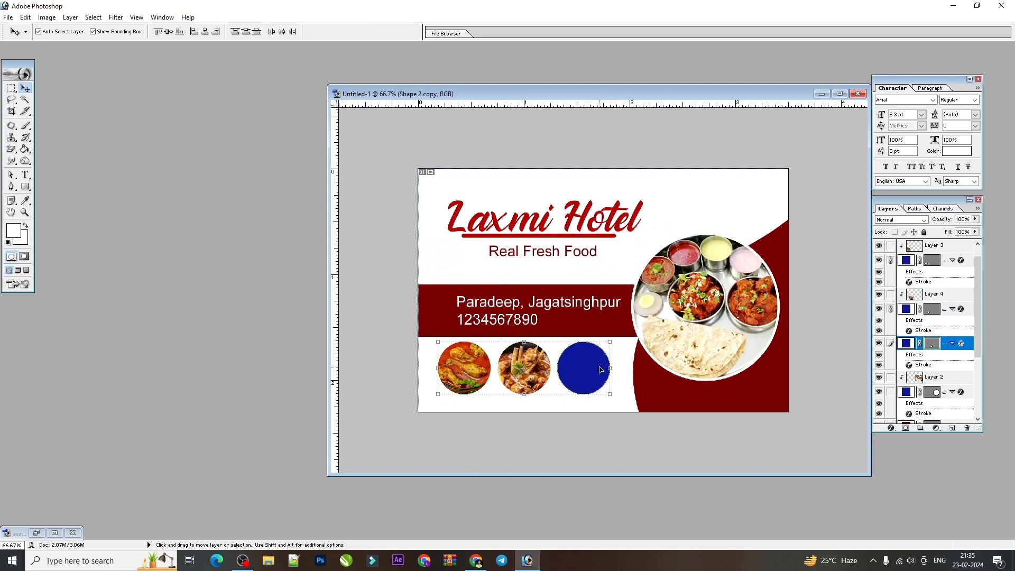
click(477, 560)
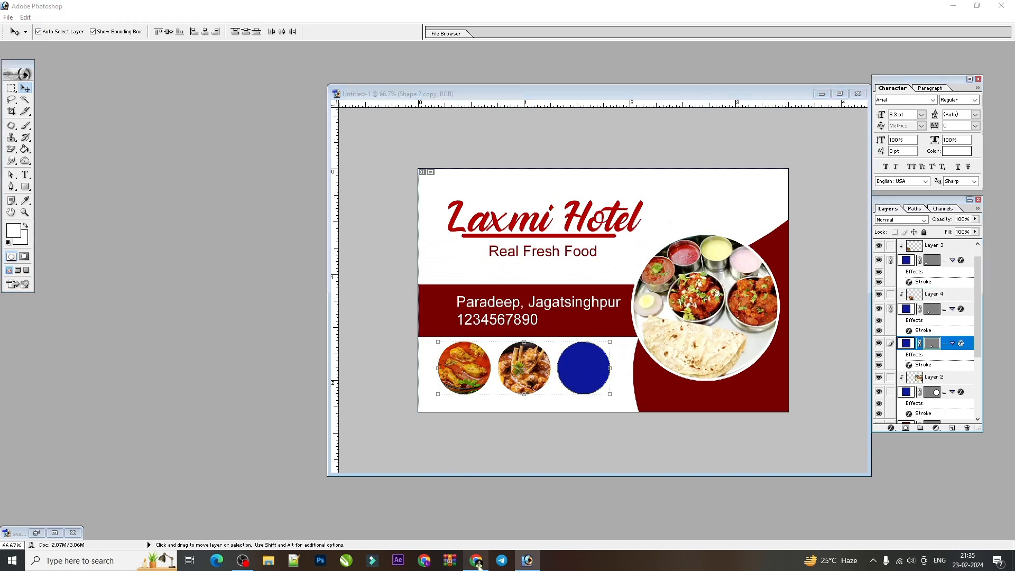
key(BackSpace)
text(fish)
click(192, 109)
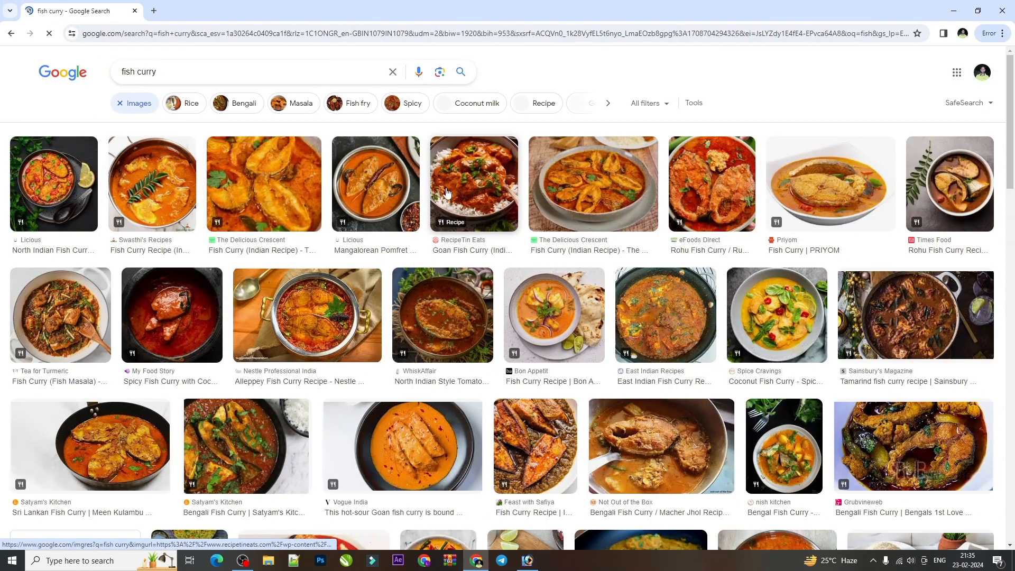
Open the Figaro Olive Oil healthy fish curry result and copy its image.
scroll(727, 210, down, 4)
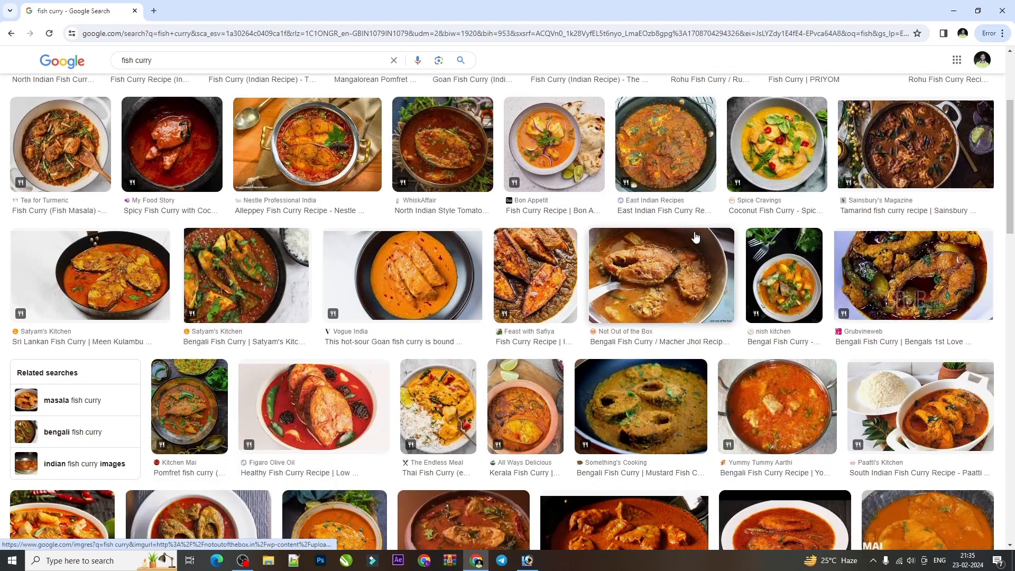
click(741, 238)
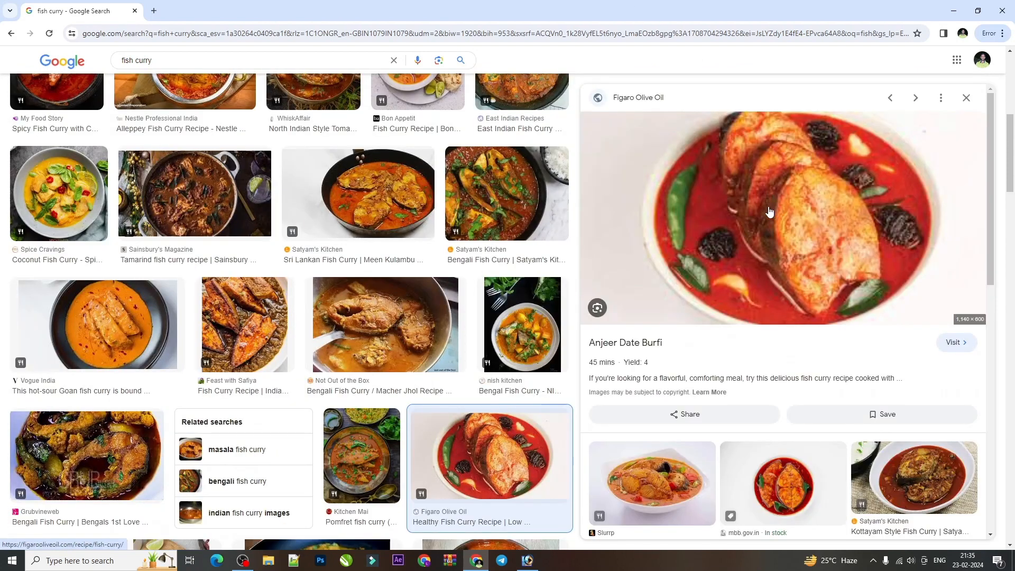
right_click(797, 198)
click(838, 369)
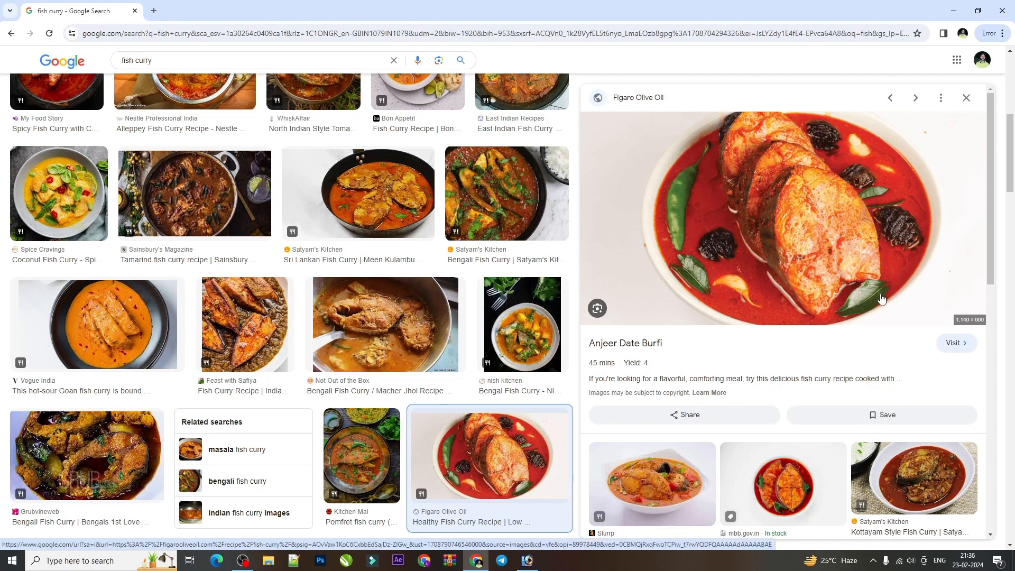
Switch to Photoshop, paste the fish curry photo, scale it down and place it over the blue third small circle.
key(alt+Tab)
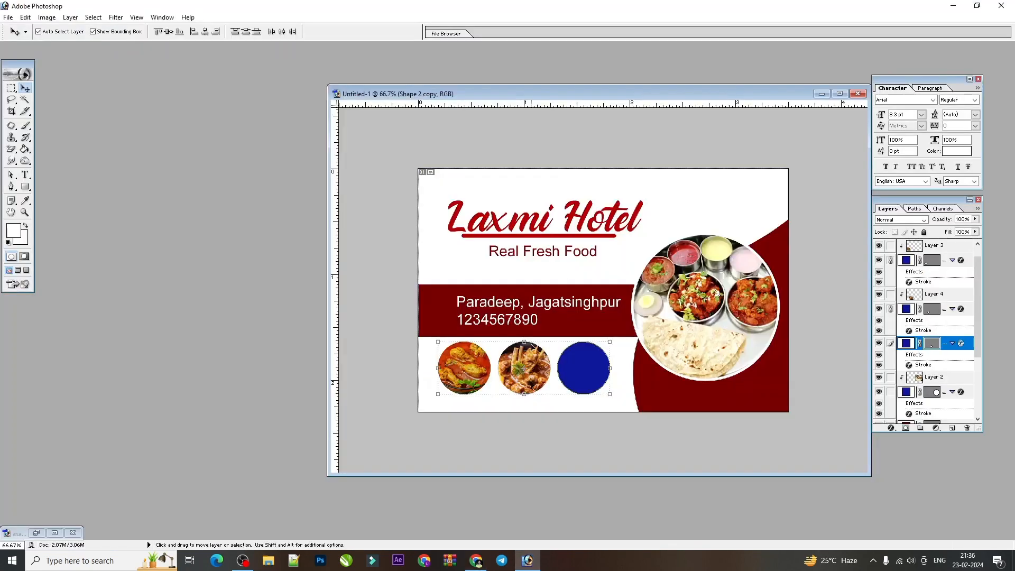
key(ctrl+v)
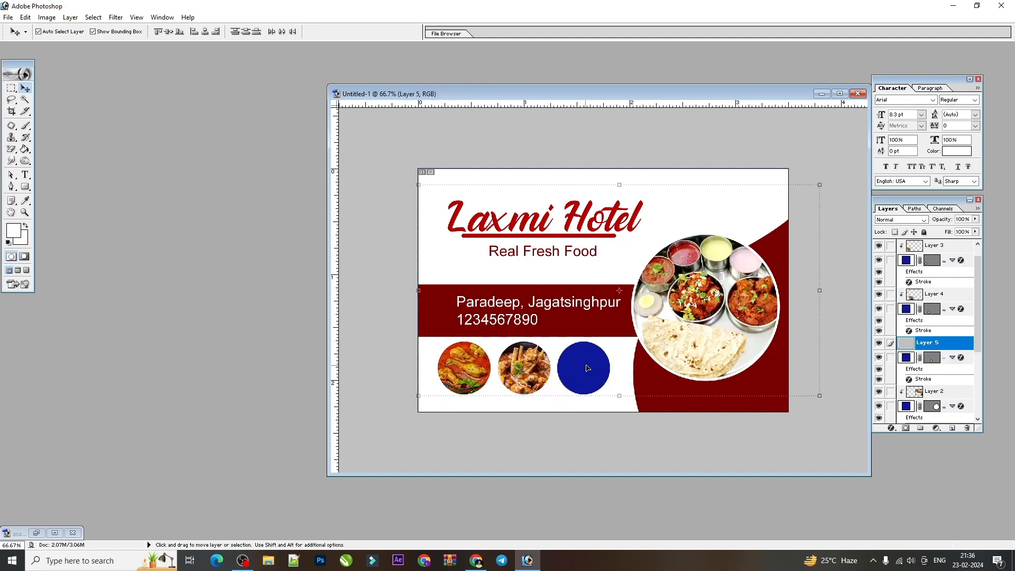
drag(820, 185, 667, 260)
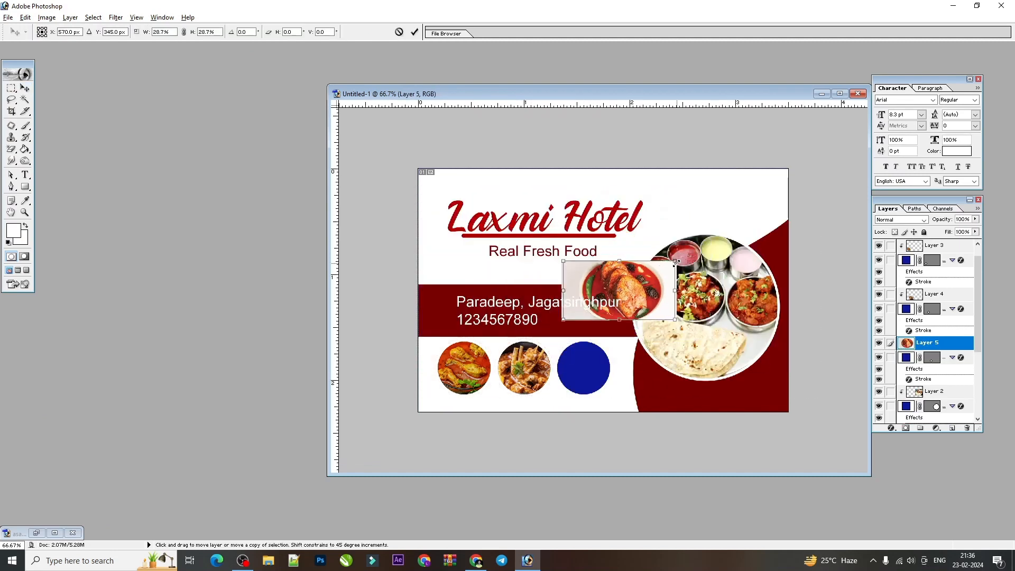
key(Return)
drag(640, 292, 640, 398)
key(Return)
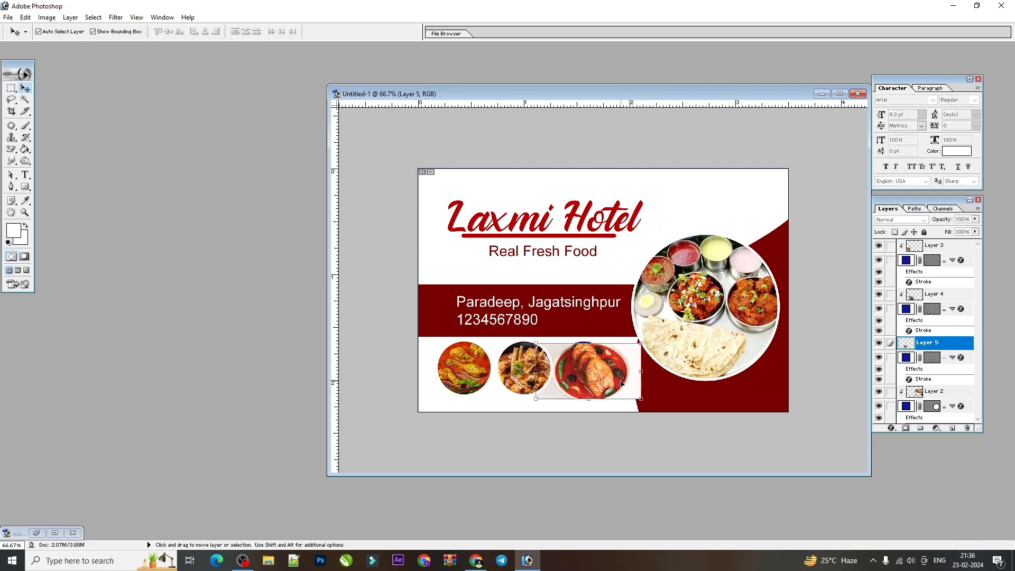
Enlarge the fish curry photo slightly, clip it to the third small circle and shift it so the fish fills the circle.
key(ctrl+plus)
key(ctrl+plus)
scroll(603, 364, down, 4)
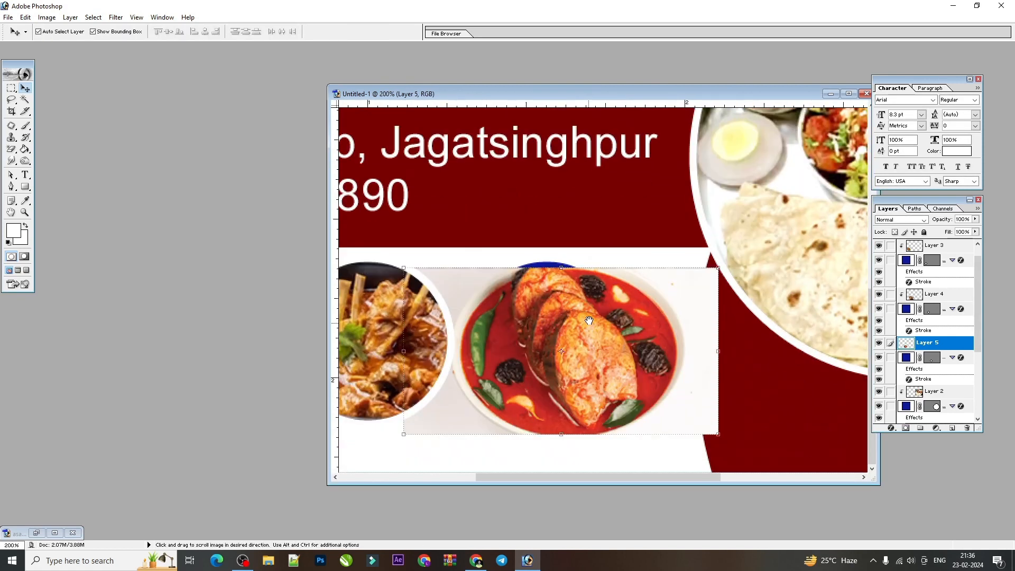
key(ctrl+minus)
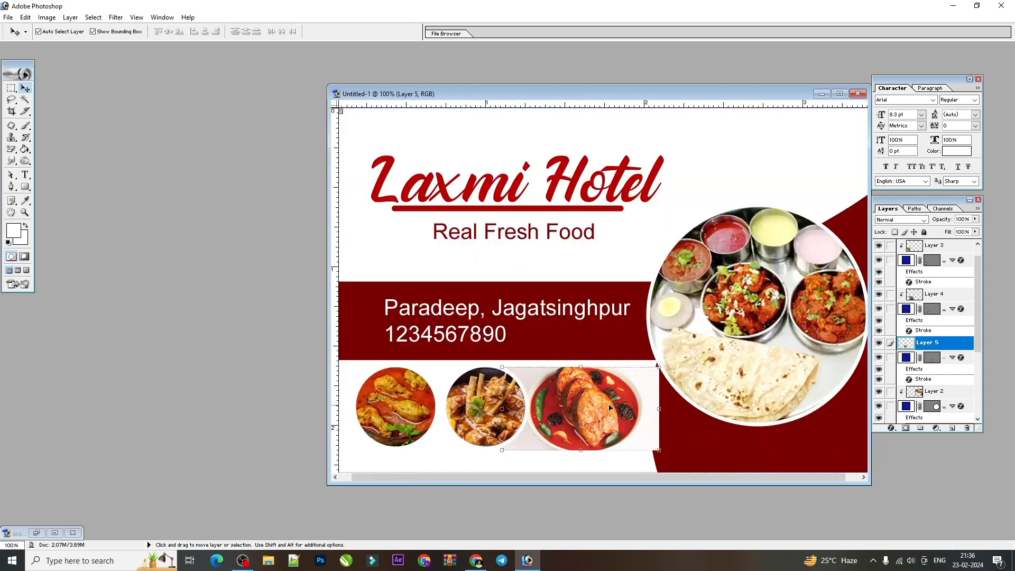
mouse_move(658, 450)
mouse_down()
mouse_move(669, 462)
mouse_move(661, 456)
mouse_up()
key(Return)
key(Return)
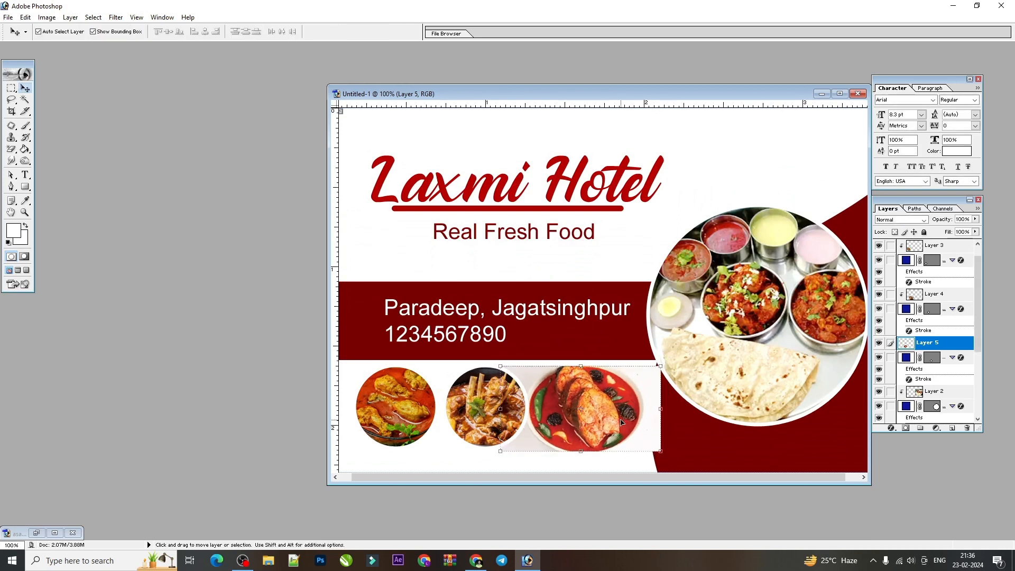
alt+click(941, 349)
drag(544, 402, 566, 401)
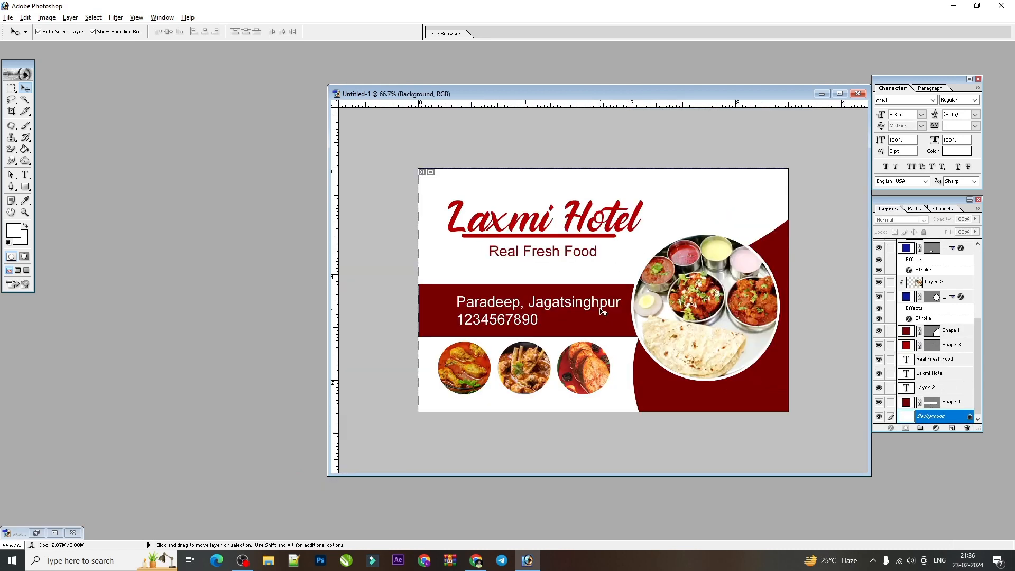
Select the address text layer, then switch to Chrome and search Google Images for call icon.
right_click(603, 312)
click(634, 338)
click(476, 560)
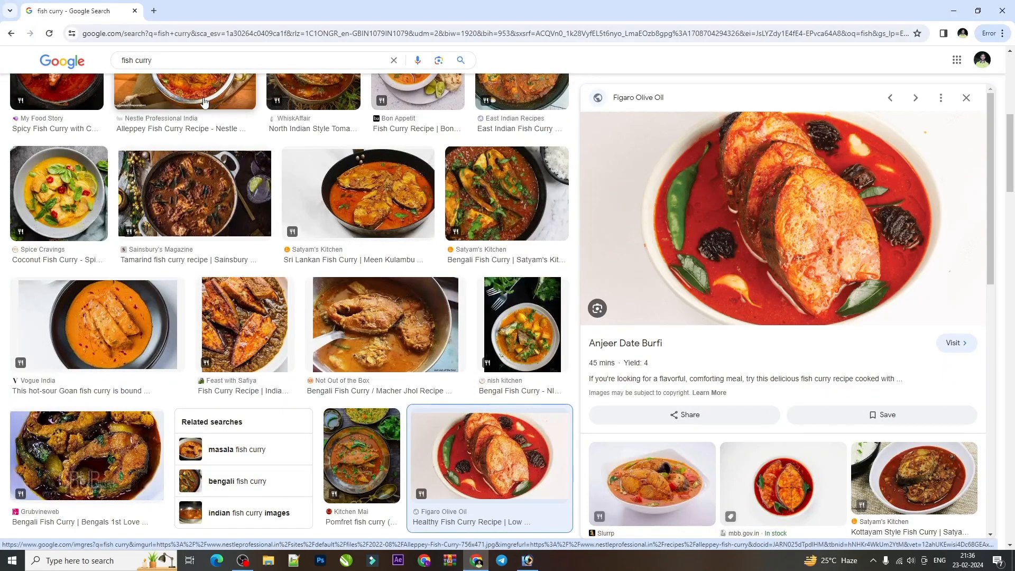
triple_click(143, 60)
text(call)
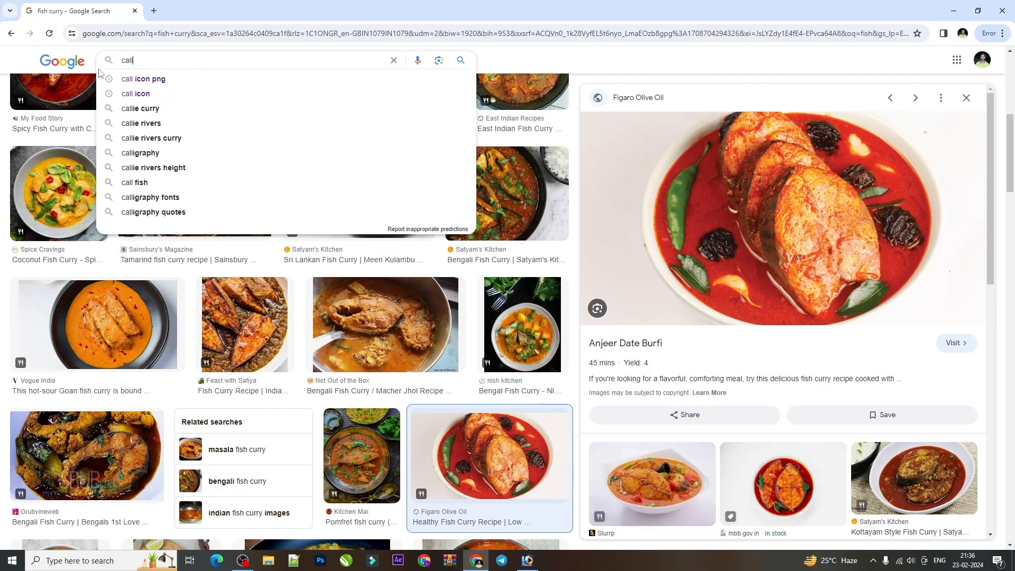
text( i)
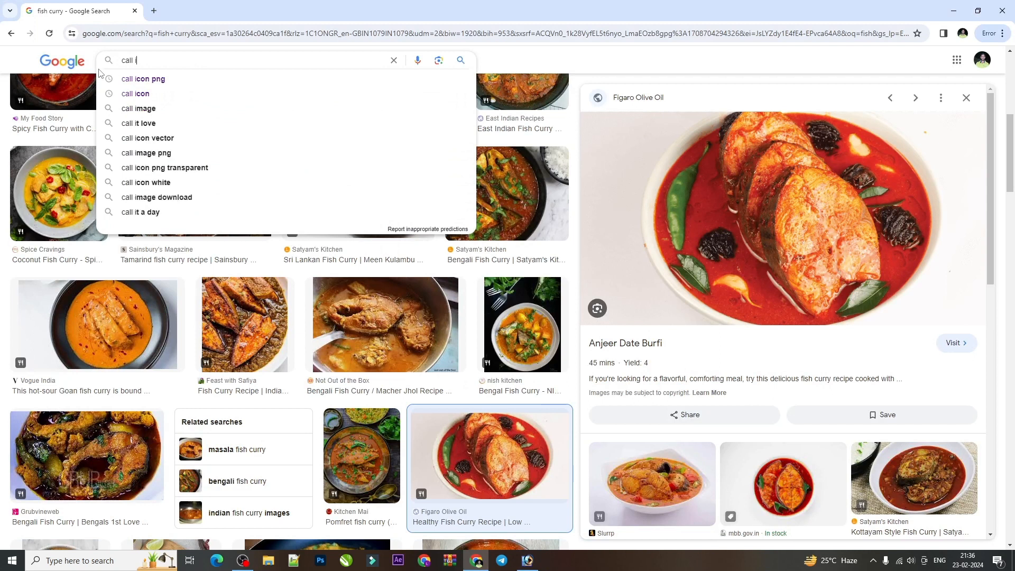
click(142, 95)
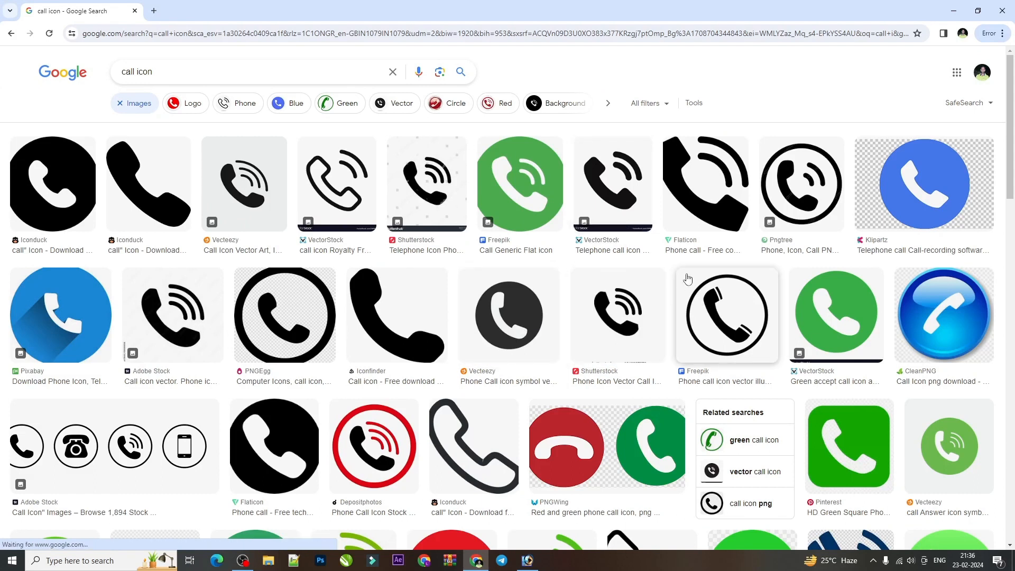
Browse the call icon results, open the Pinterest phone symbol with a handset inside a black ring, and copy its image.
click(697, 209)
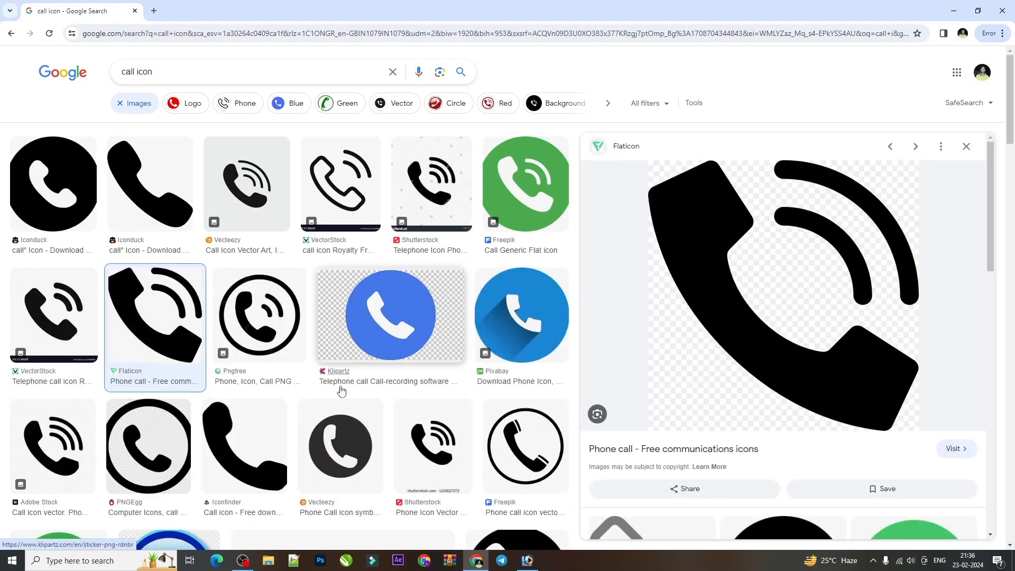
click(58, 449)
scroll(729, 323, down, 6)
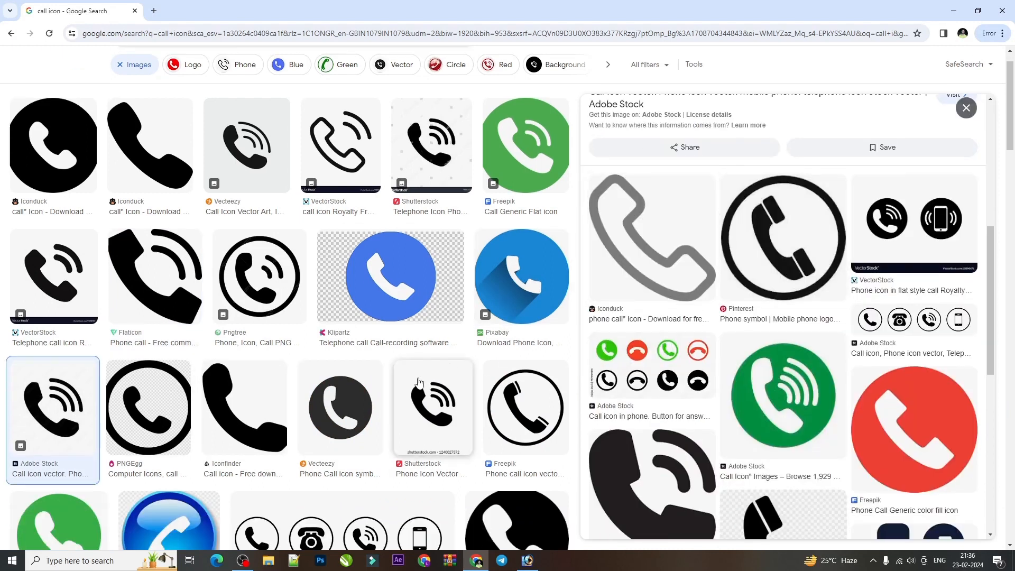
scroll(418, 382, down, 1)
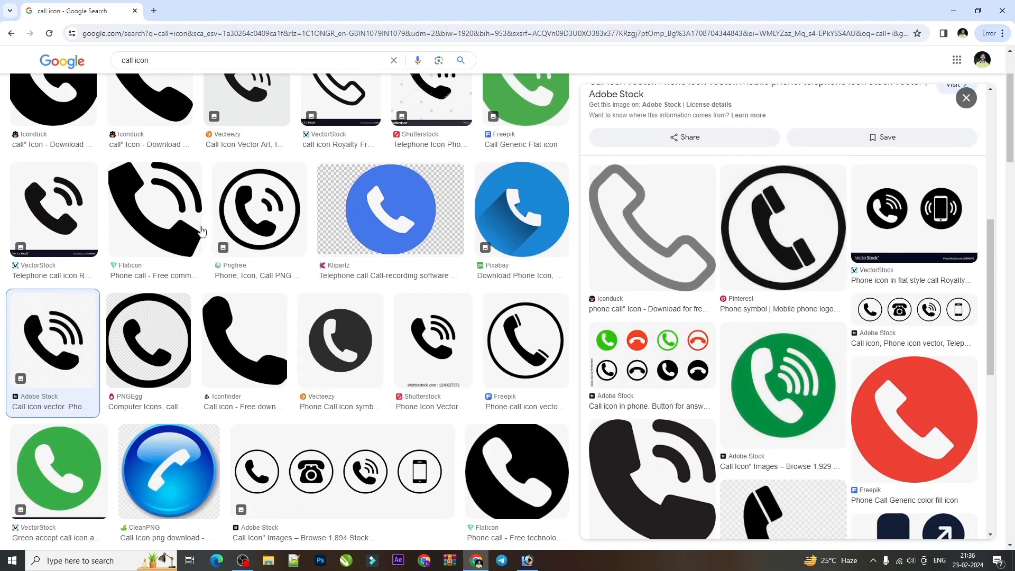
click(155, 211)
click(248, 358)
click(79, 202)
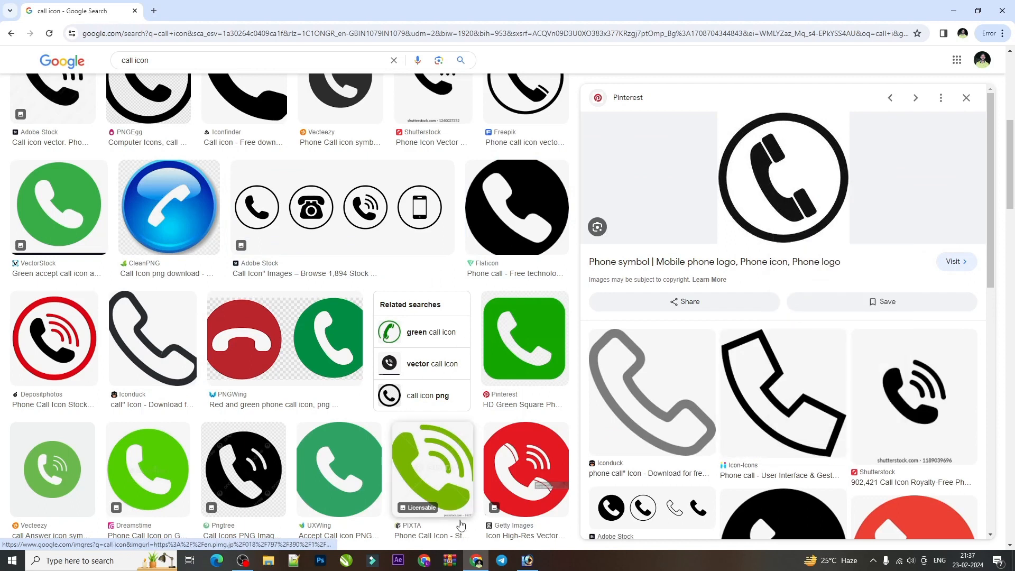
Switch to Photoshop, paste the phone icon above the address text and move it over the start of the address band.
click(527, 560)
key(ctrl+v)
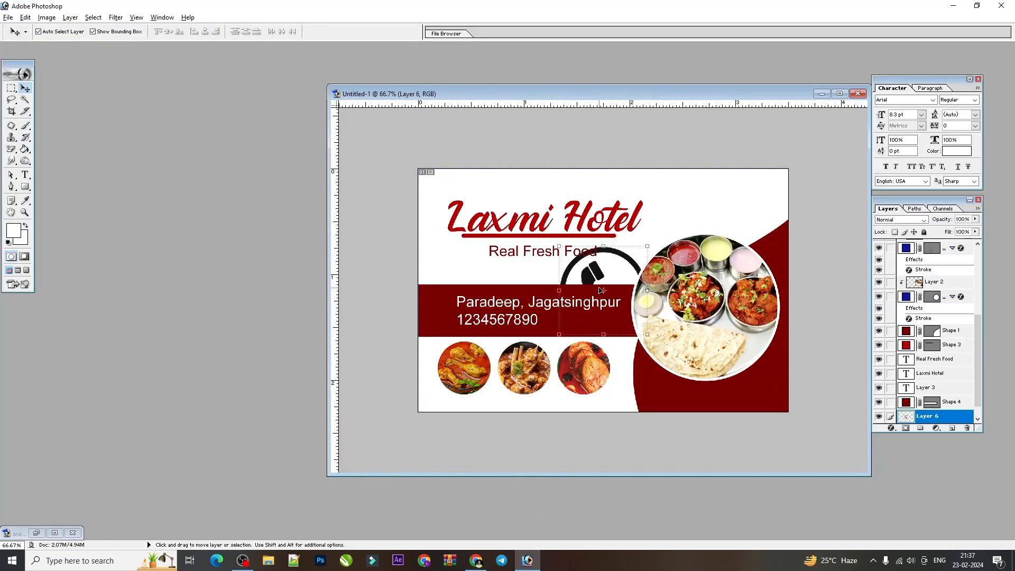
key(ctrl+plus)
key(ctrl+plus)
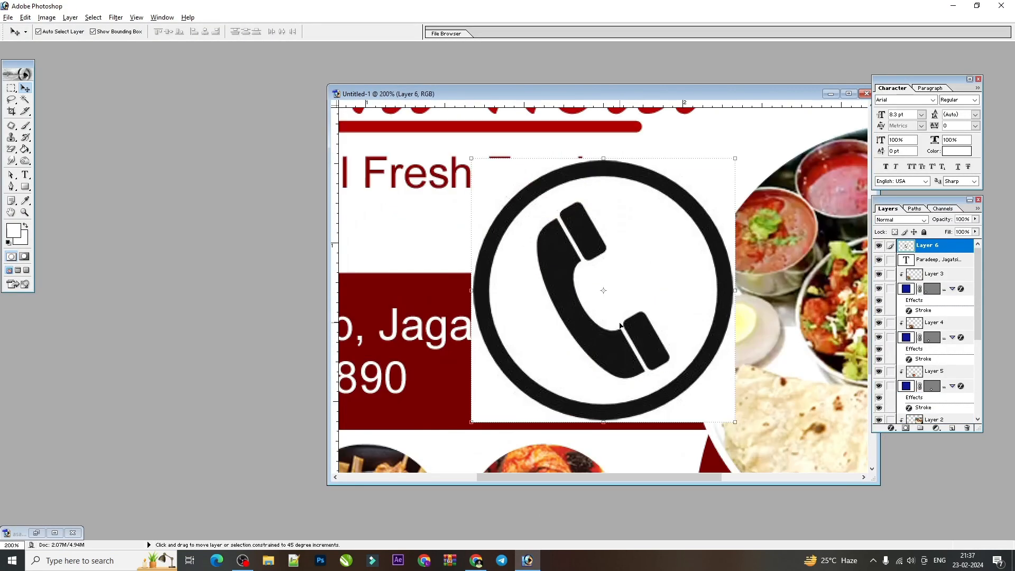
key(ctrl+minus)
key(ctrl+minus)
drag(613, 313, 490, 326)
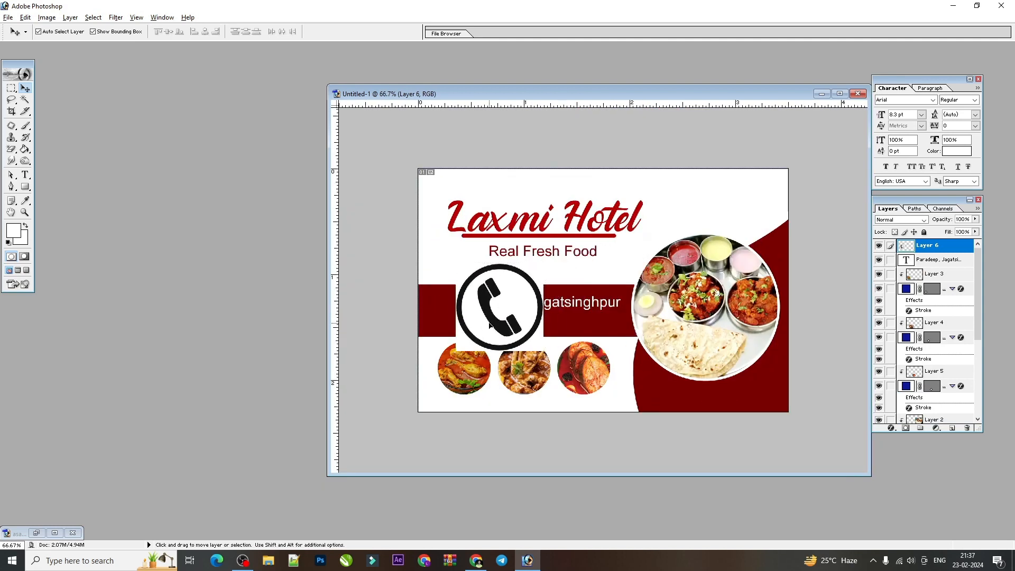
Erase the white background inside and outside the phone icon's ring with the Magic Eraser at tolerance 32.
click(14, 149)
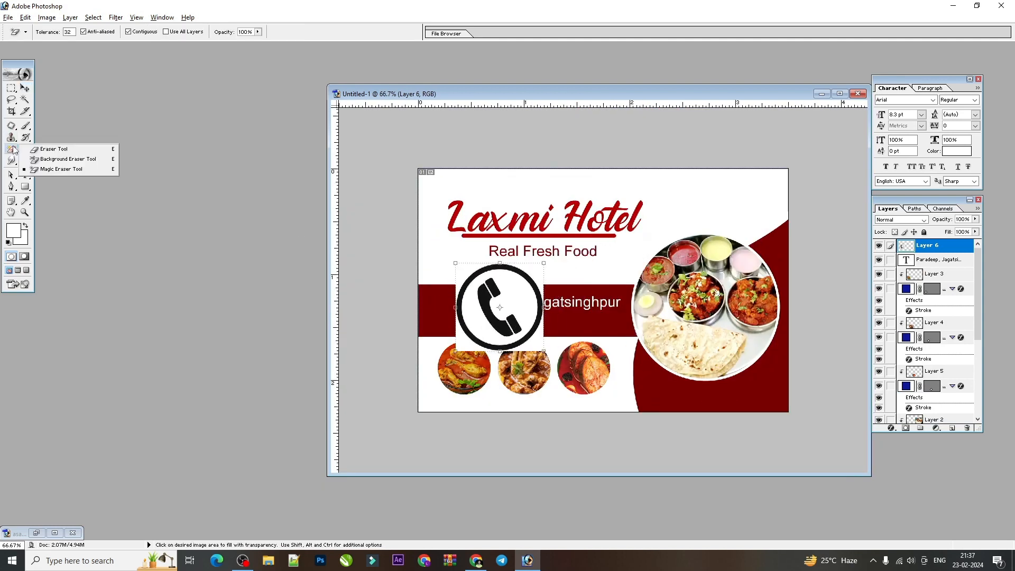
click(69, 159)
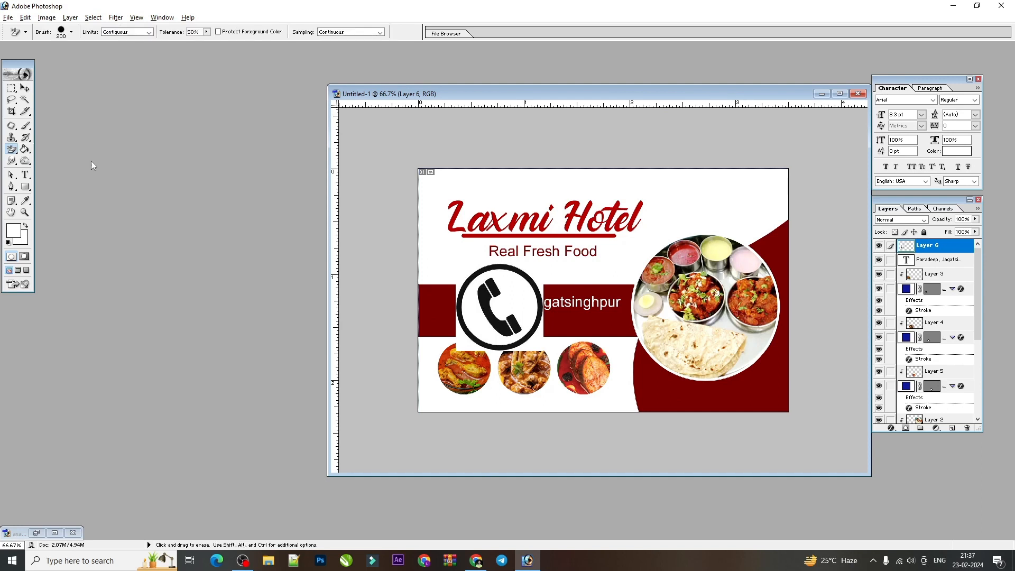
click(14, 151)
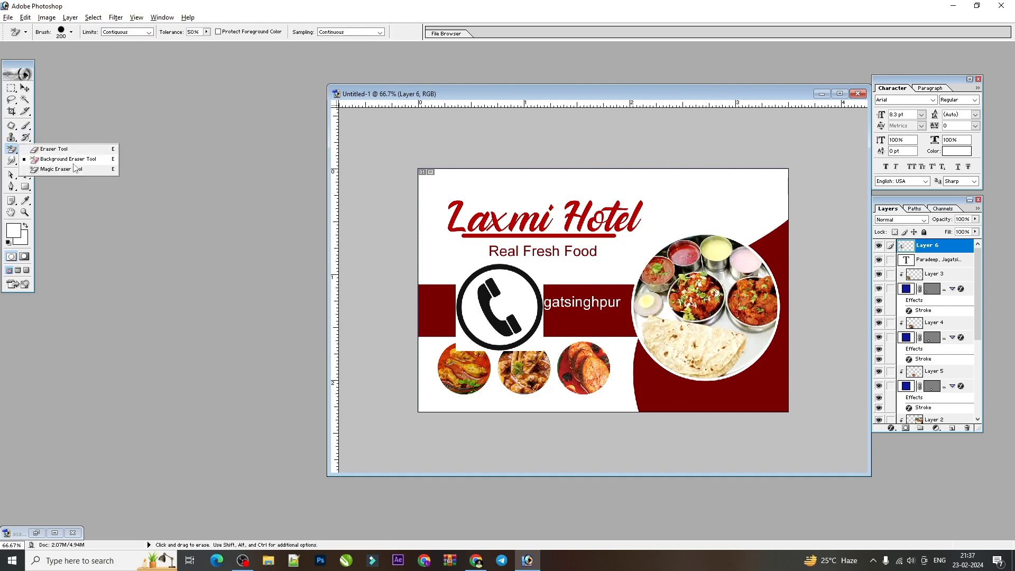
click(62, 169)
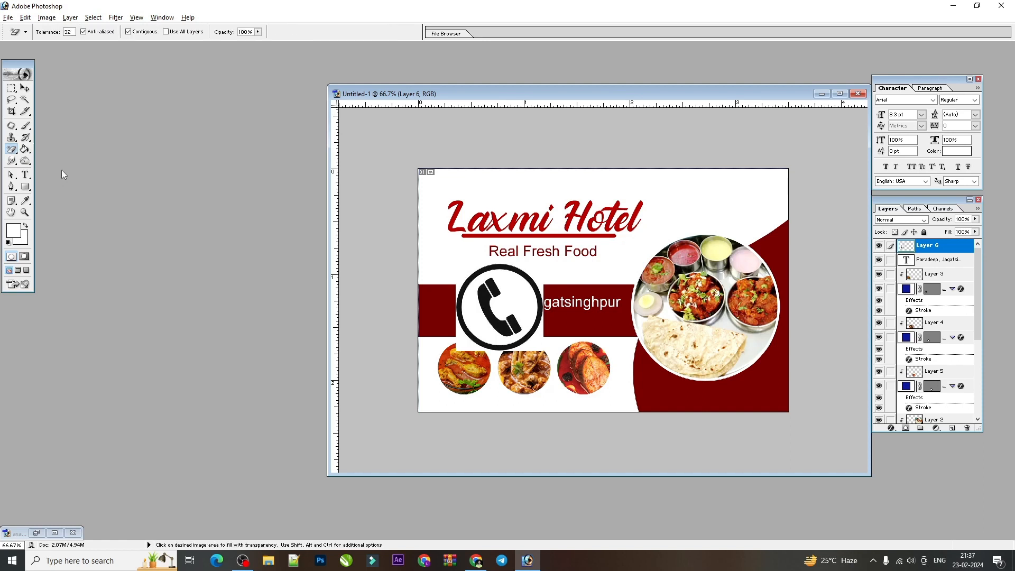
click(518, 300)
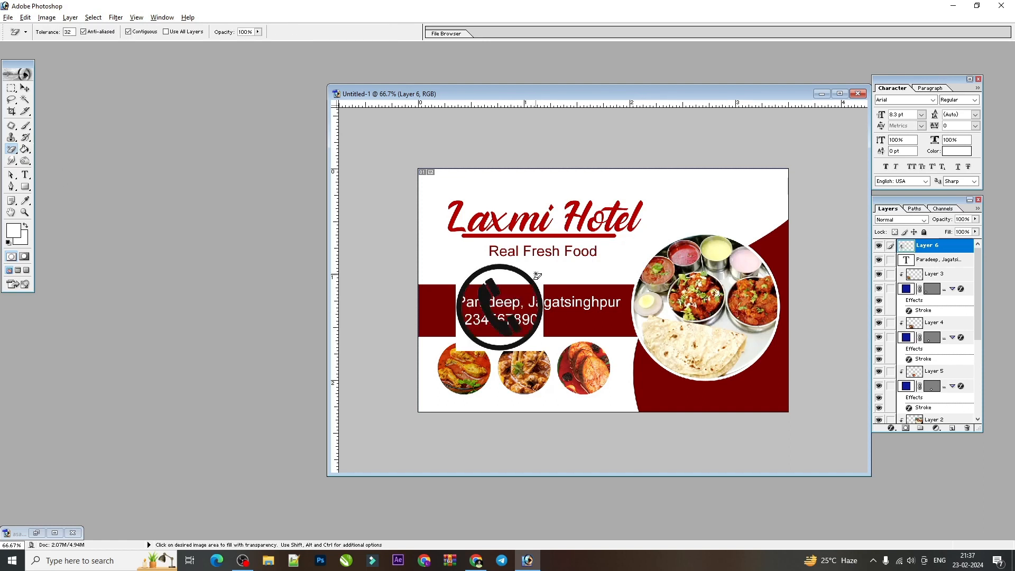
click(541, 323)
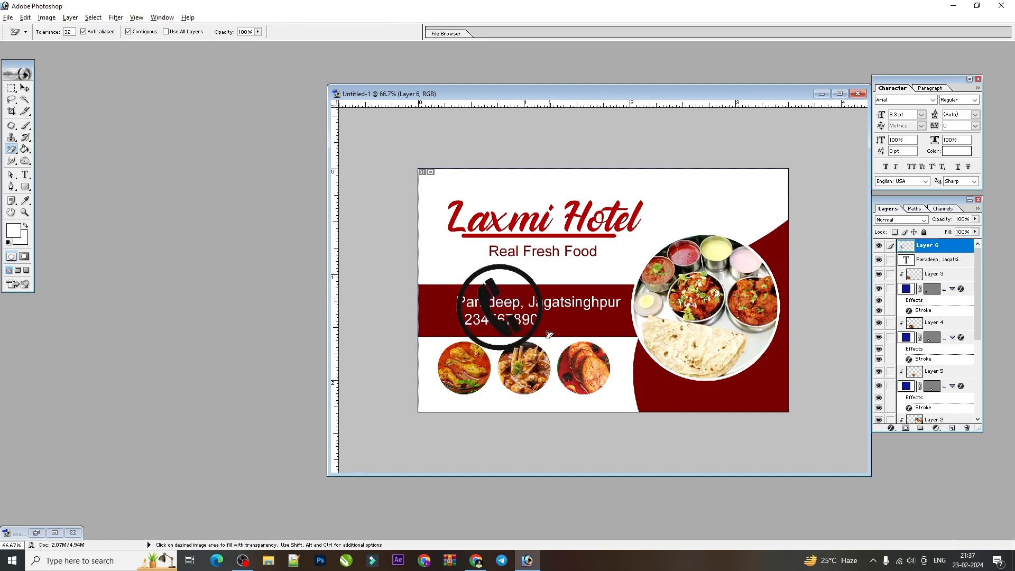
Apply a yellow Color Overlay to the phone icon's layer by setting the overlay color's magenta to 0%.
click(24, 89)
key(ctrl+plus)
key(ctrl+plus)
scroll(466, 278, down, 1)
drag(444, 271, 735, 236)
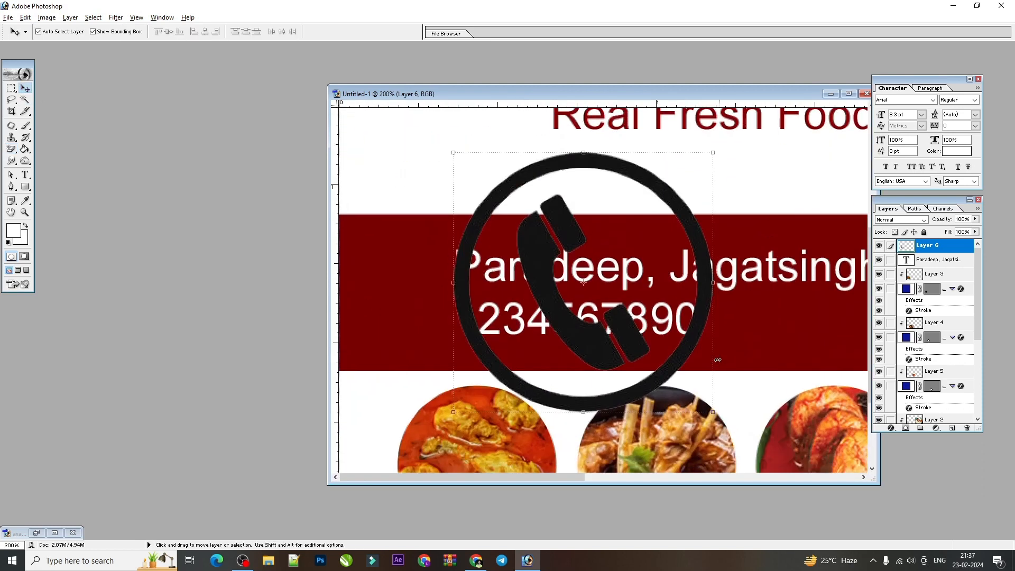
click(890, 427)
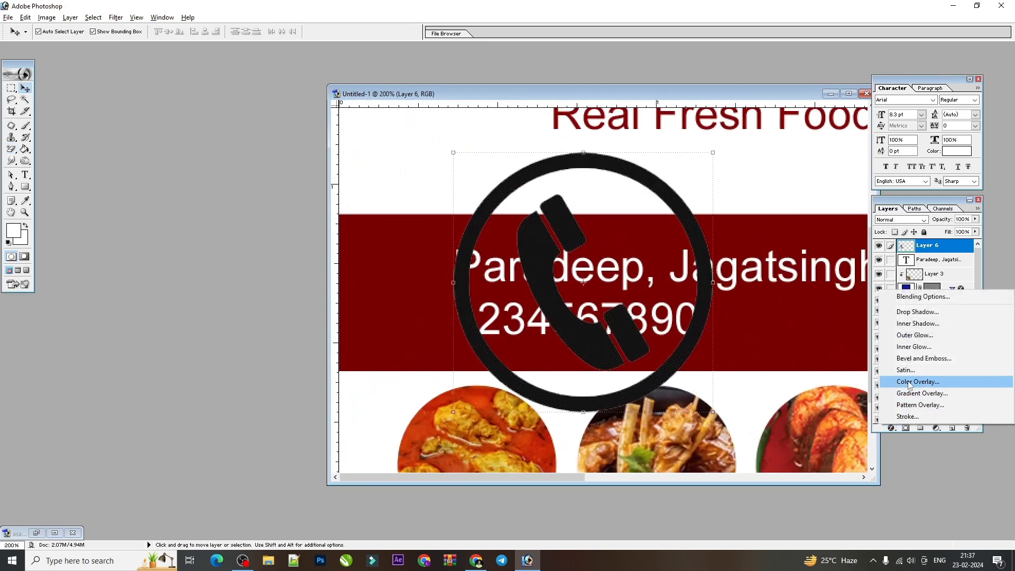
click(923, 379)
click(848, 182)
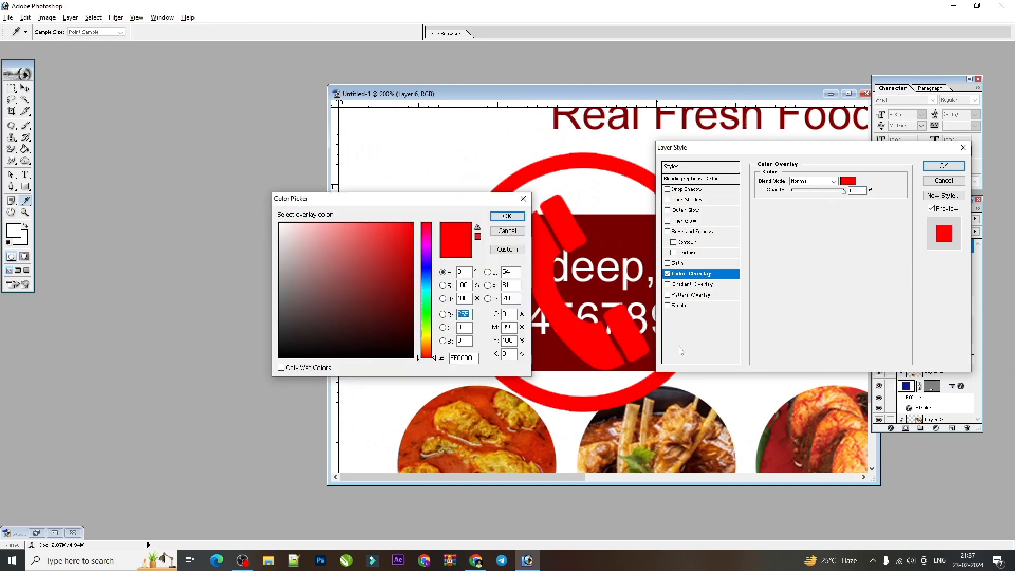
double_click(508, 327)
text(0)
key(Return)
key(Return)
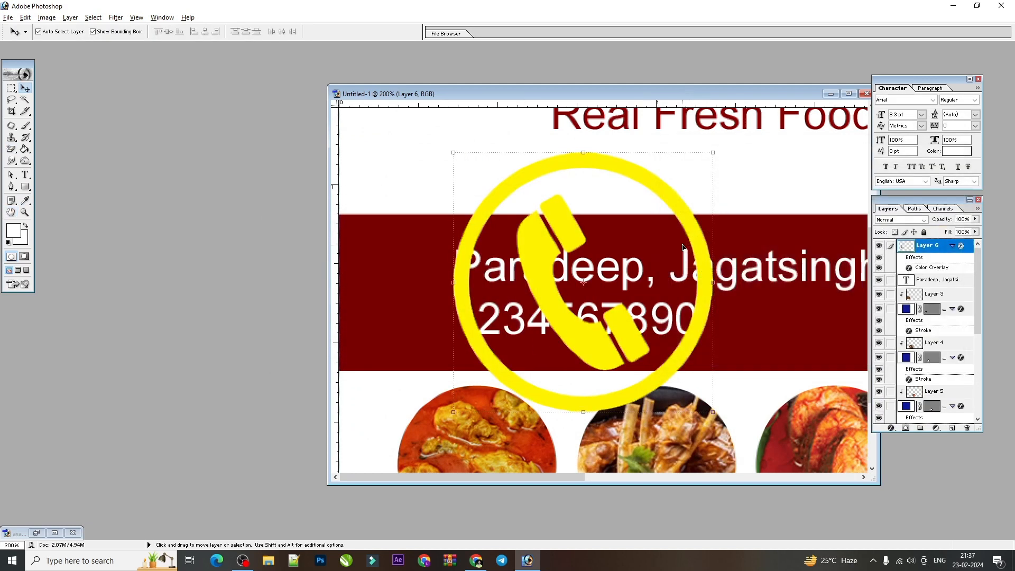
Scale the yellow phone icon down to about the text height and place it before the phone number line.
drag(420, 337, 411, 337)
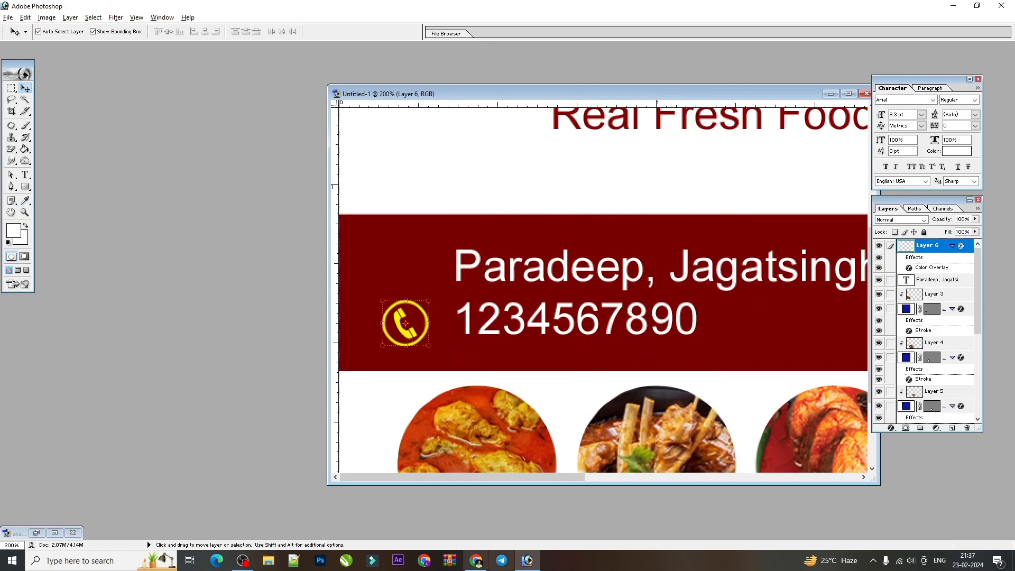
Switch to Chrome and search Google Images for "location icon png".
click(479, 563)
triple_click(134, 61)
text(l)
click(129, 84)
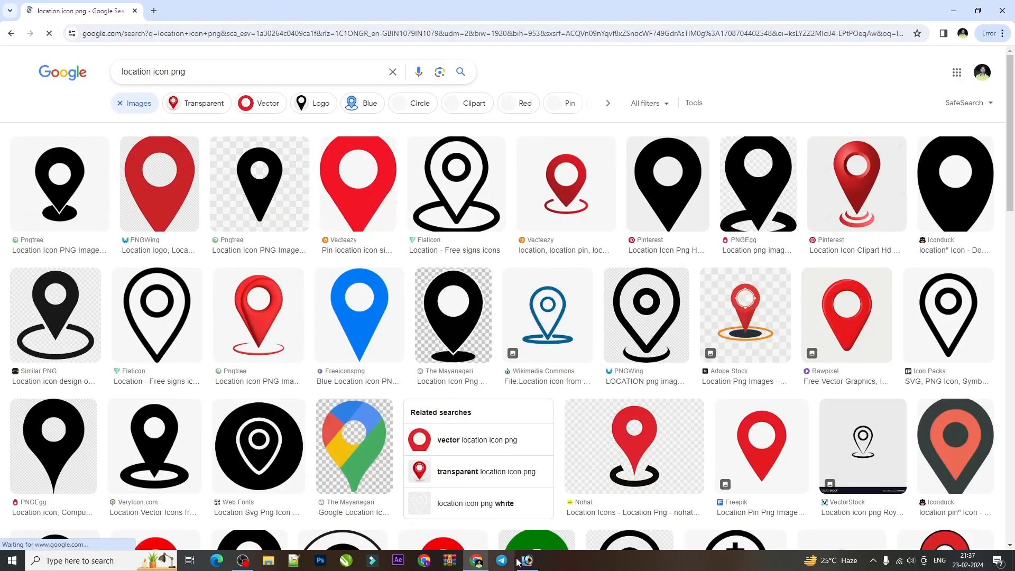
Switch to Photoshop and reorder the contact text with the phone number on the first line and the address below it.
click(525, 561)
click(25, 174)
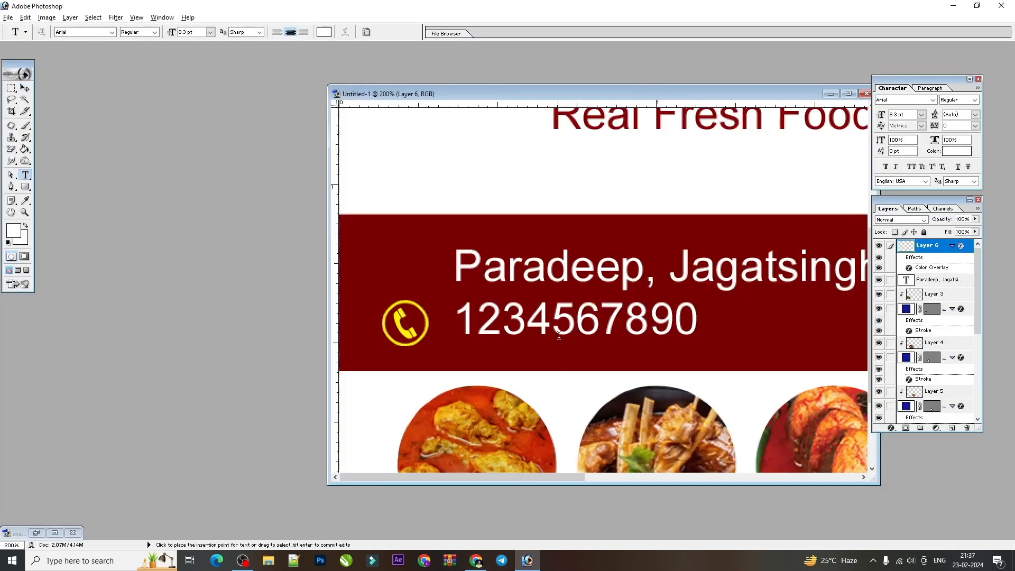
click(555, 333)
double_click(550, 330)
key(BackSpace)
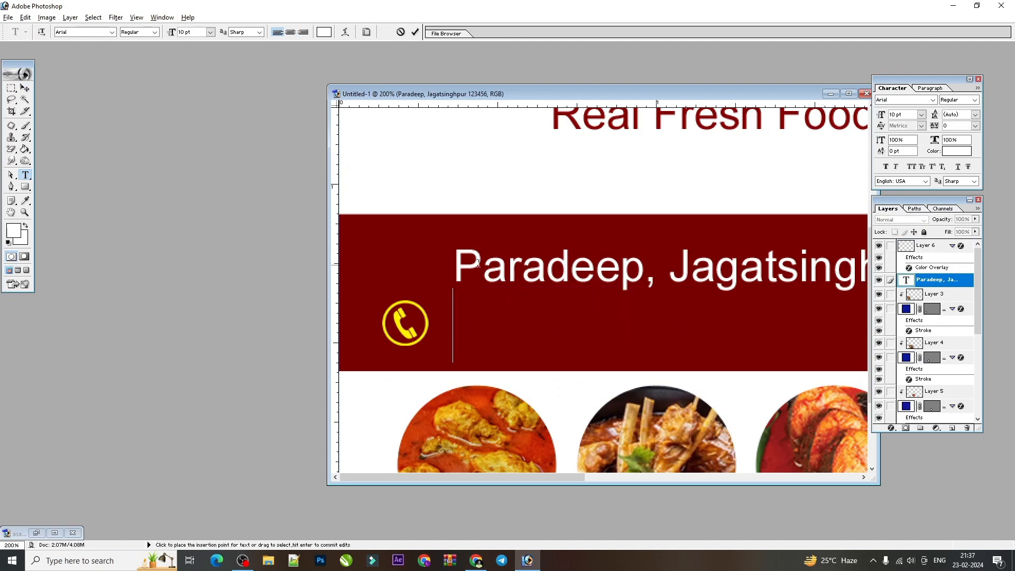
click(461, 265)
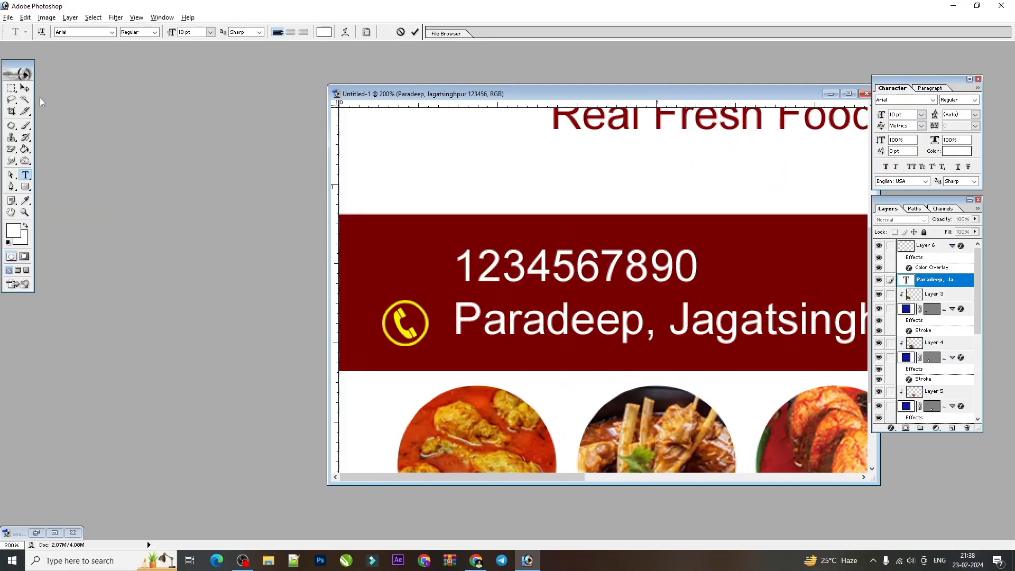
click(25, 89)
click(399, 332)
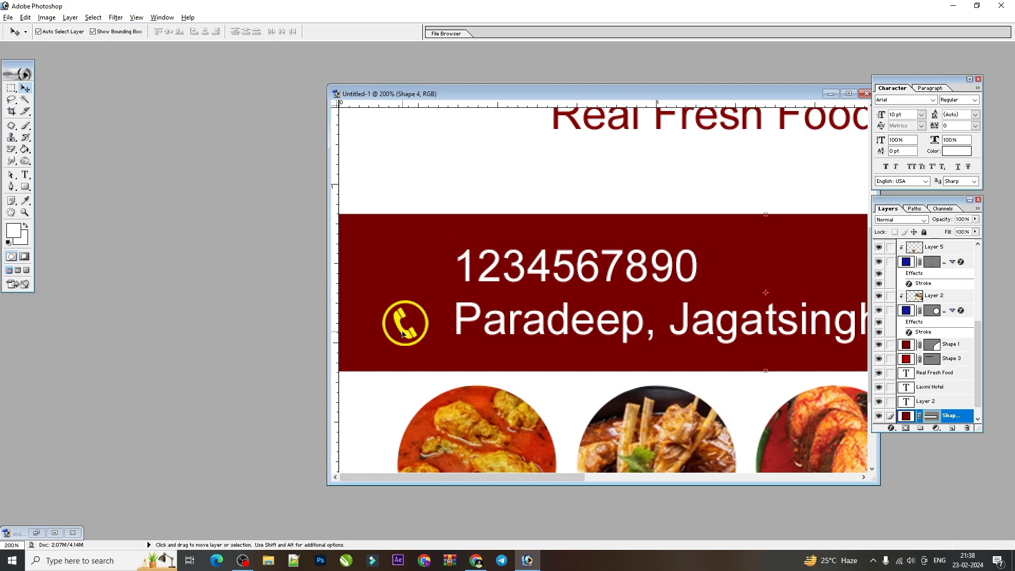
Switch to Chrome, browse the location icon results, open the iconsPng red pin inside a ring, and copy its image.
key(alt+Tab)
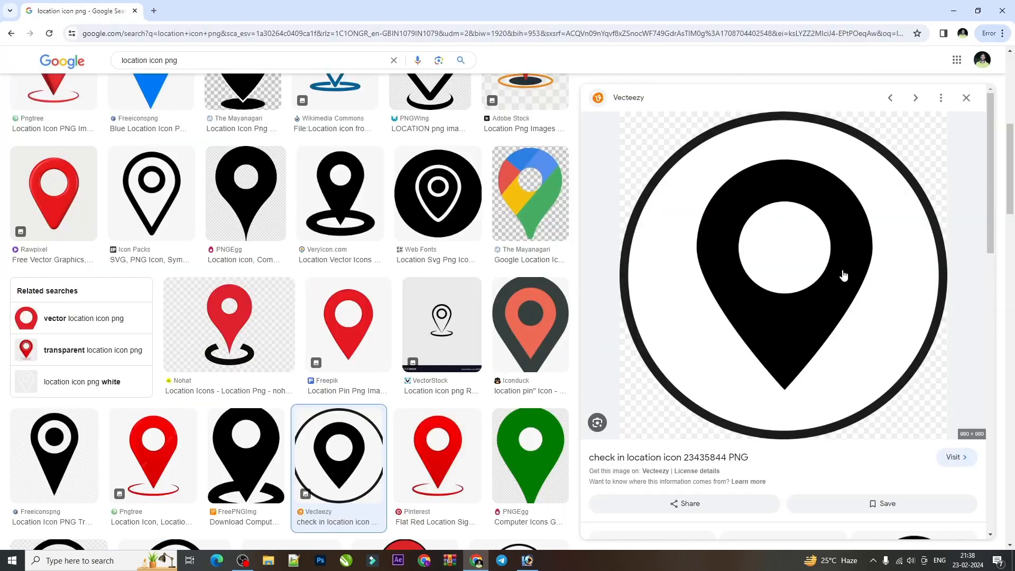
scroll(803, 287, down, 10)
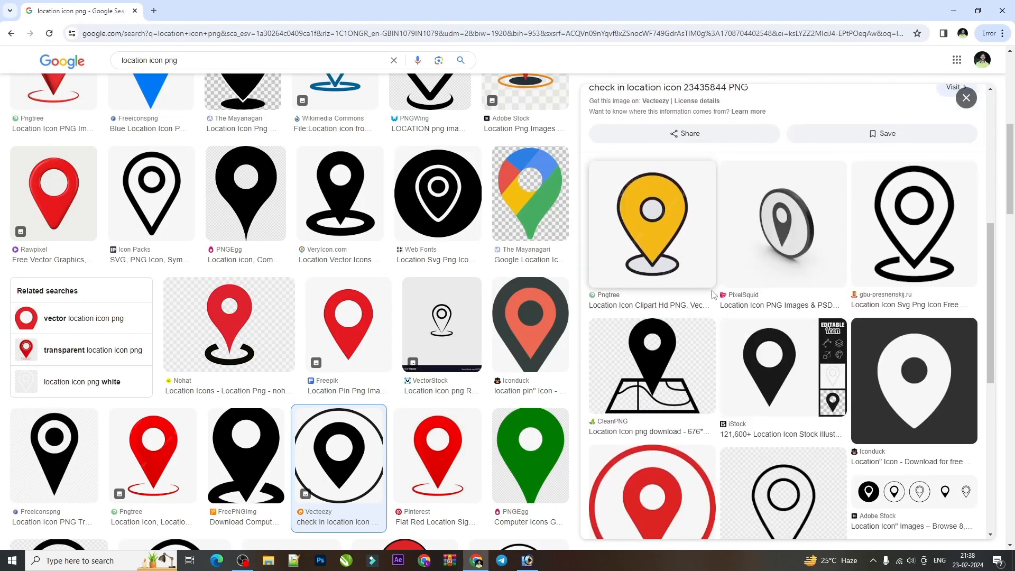
scroll(781, 285, down, 5)
scroll(361, 322, down, 8)
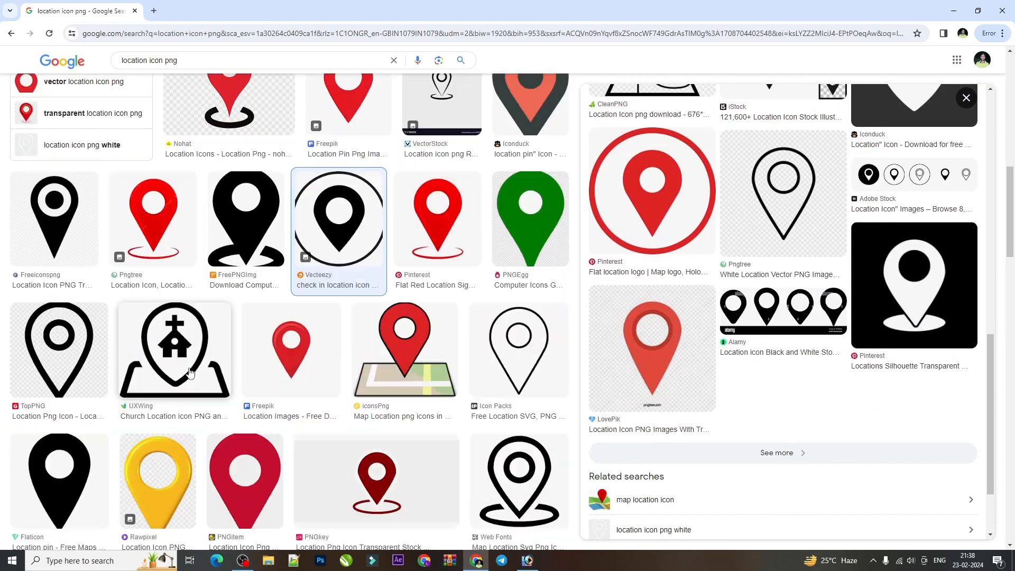
scroll(359, 359, down, 3)
scroll(463, 319, up, 3)
scroll(463, 318, down, 10)
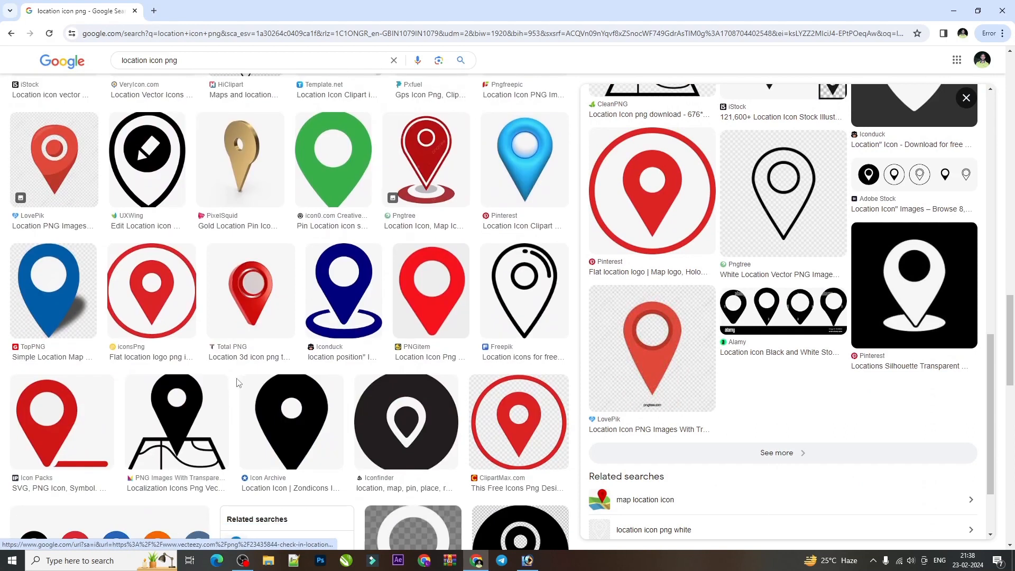
click(151, 316)
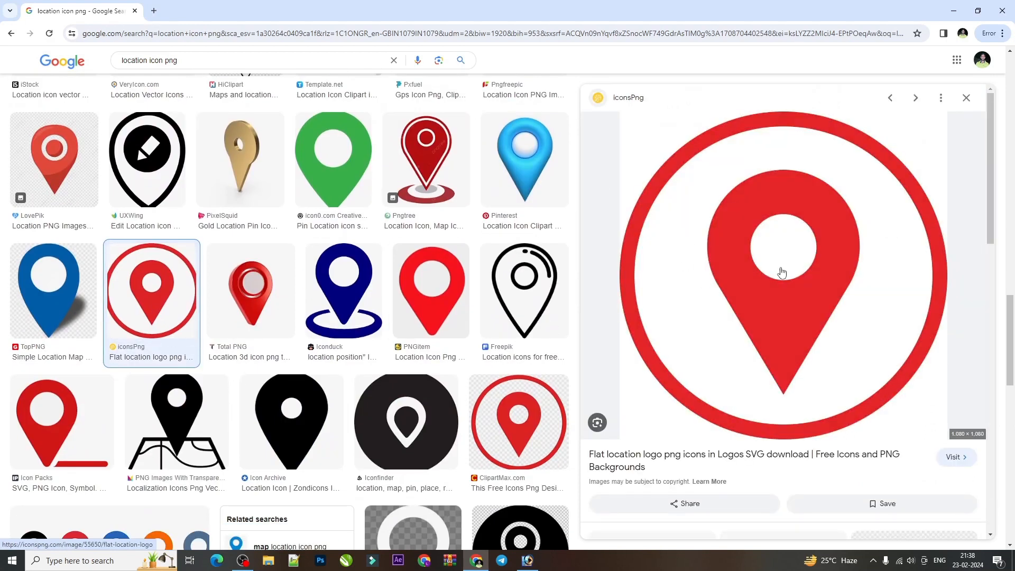
right_click(774, 270)
click(808, 440)
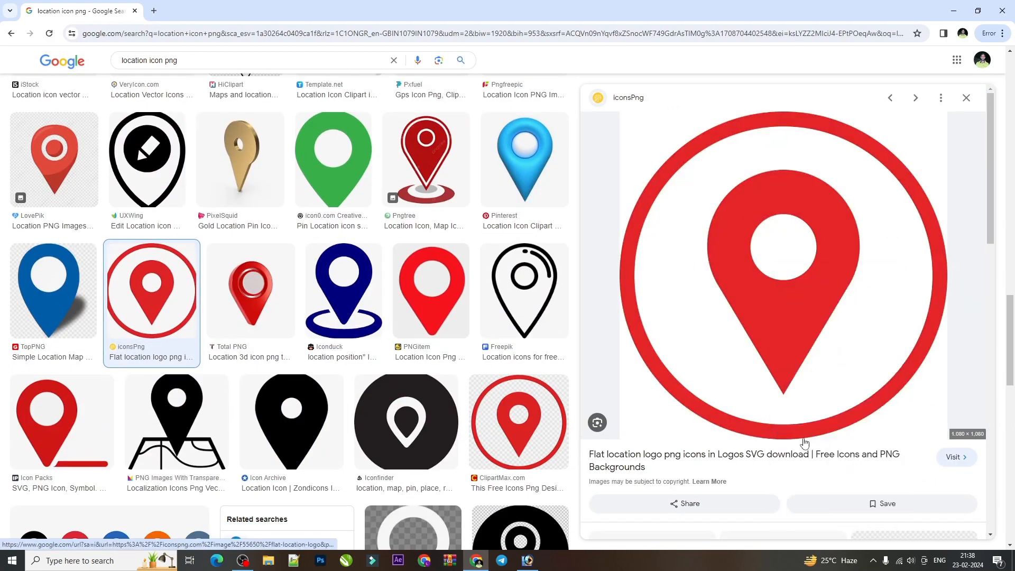
Switch to Photoshop and move the phone icon up beside the phone number line.
click(527, 560)
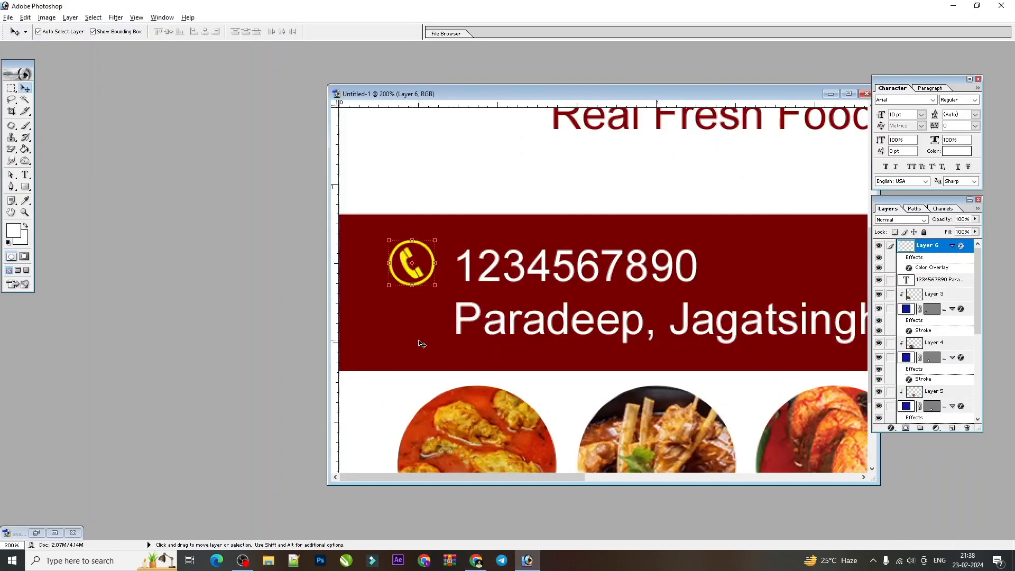
click(475, 560)
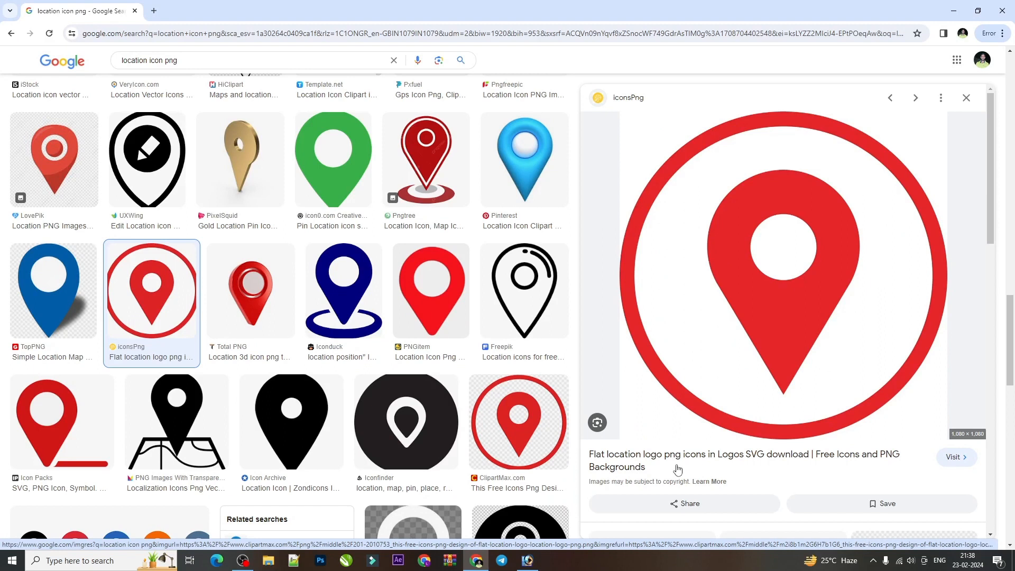
click(527, 560)
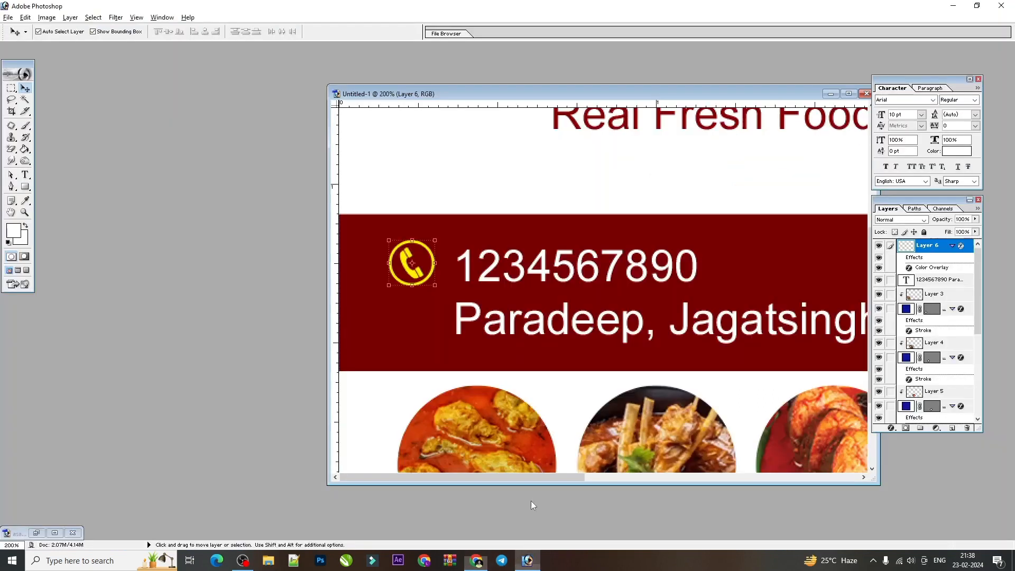
Paste the red location icon, scale it down and move it over the contact text in the dark red band.
key(ctrl+v)
key(ctrl+minus)
key(ctrl+minus)
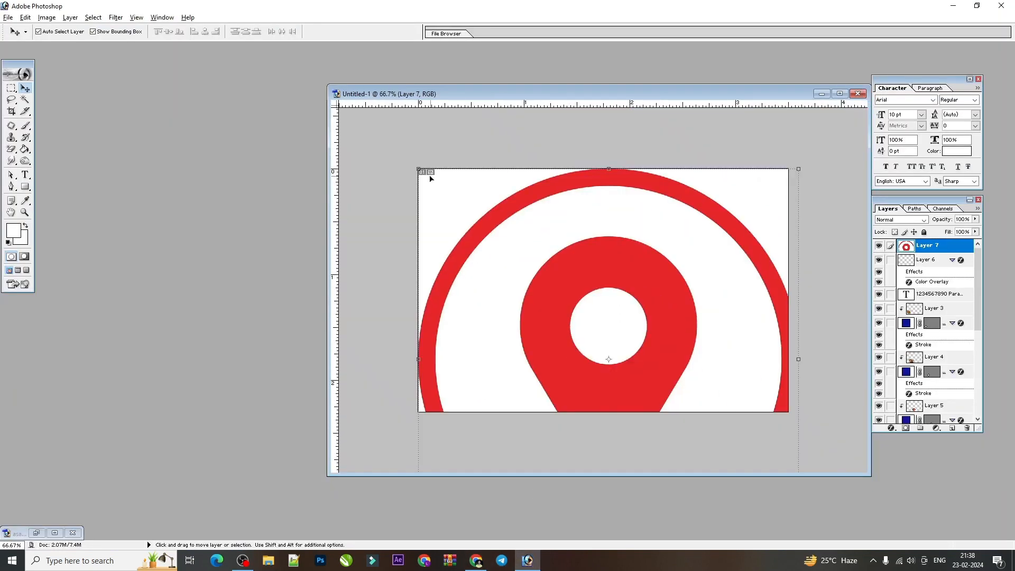
drag(421, 166, 583, 334)
key(Return)
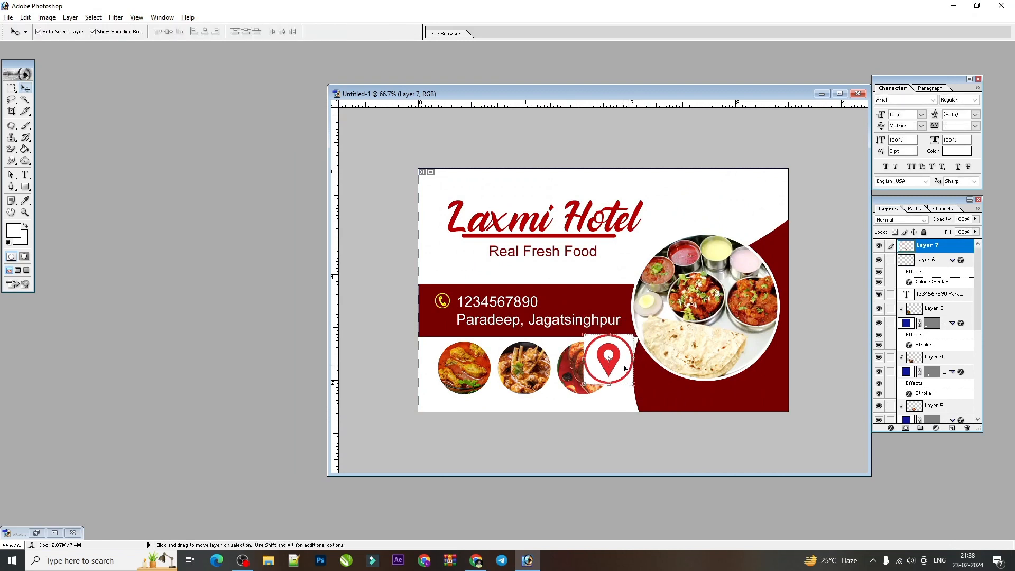
drag(613, 365, 430, 298)
key(ctrl+plus)
drag(356, 318, 459, 318)
key(ctrl+plus)
drag(460, 338, 889, 318)
Erase the white background inside the location icon's ring, in the pin's hole and around the corners with the Magic Eraser at tolerance 32.
drag(11, 149, 52, 171)
click(614, 282)
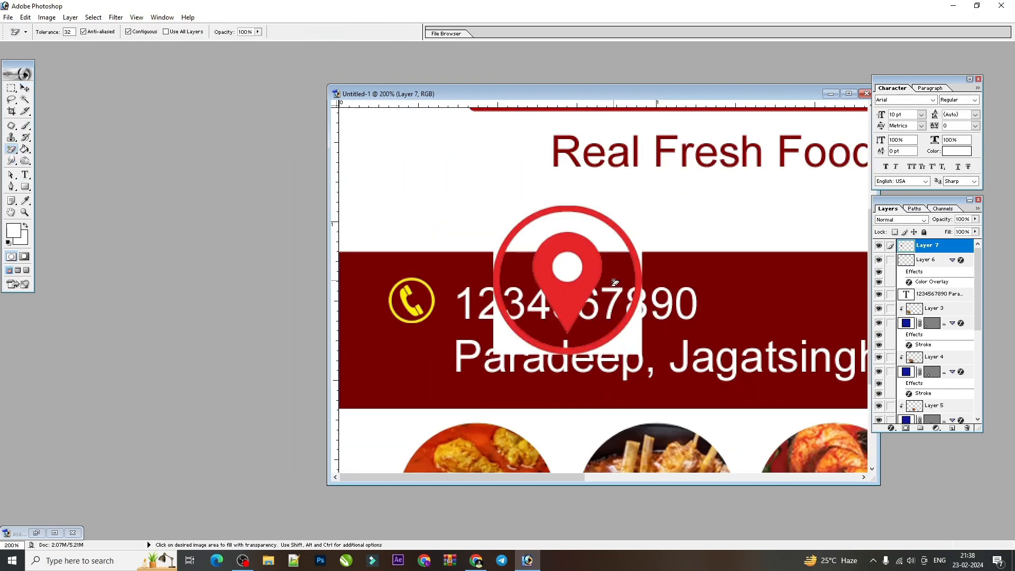
click(635, 350)
click(566, 280)
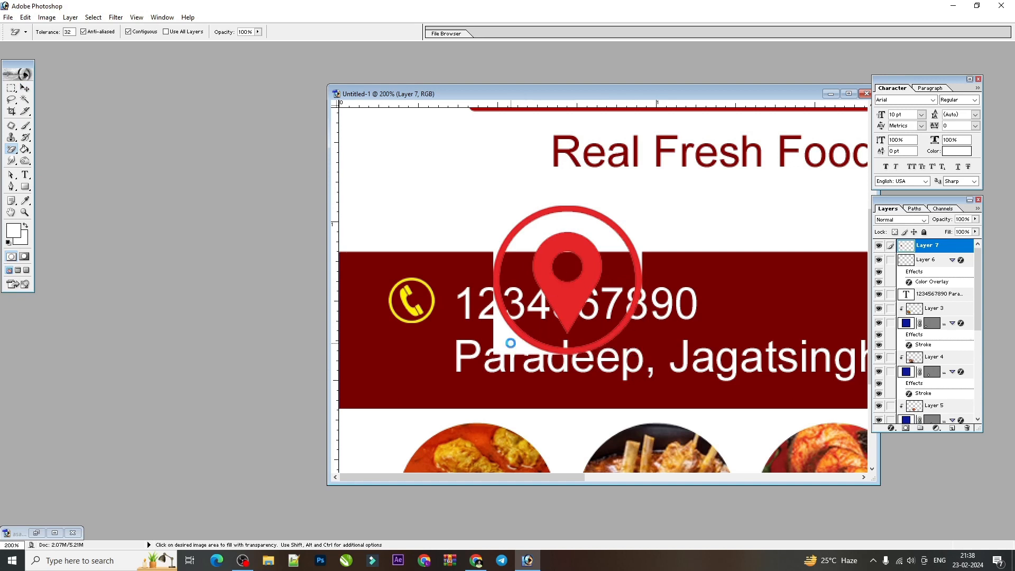
click(509, 343)
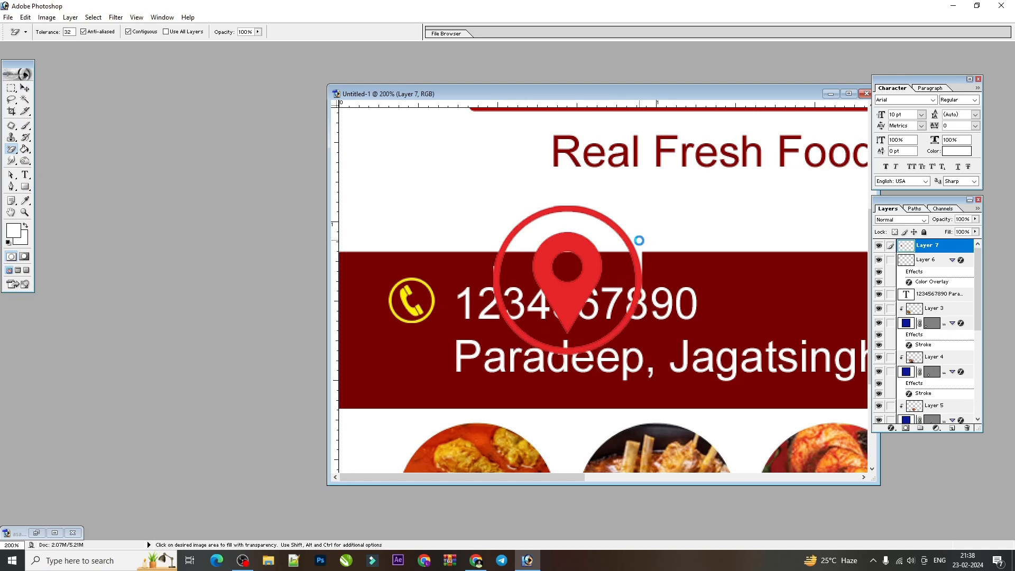
Apply a yellow Color Overlay to the location icon's layer by changing the overlay color's magenta value.
click(25, 88)
drag(642, 290, 583, 322)
click(890, 427)
click(903, 383)
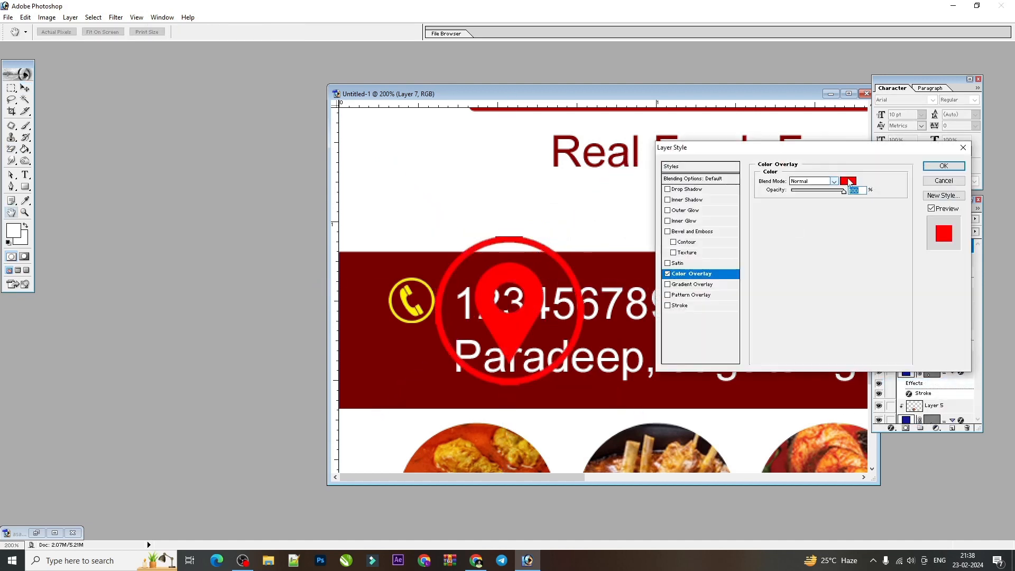
click(848, 181)
click(462, 327)
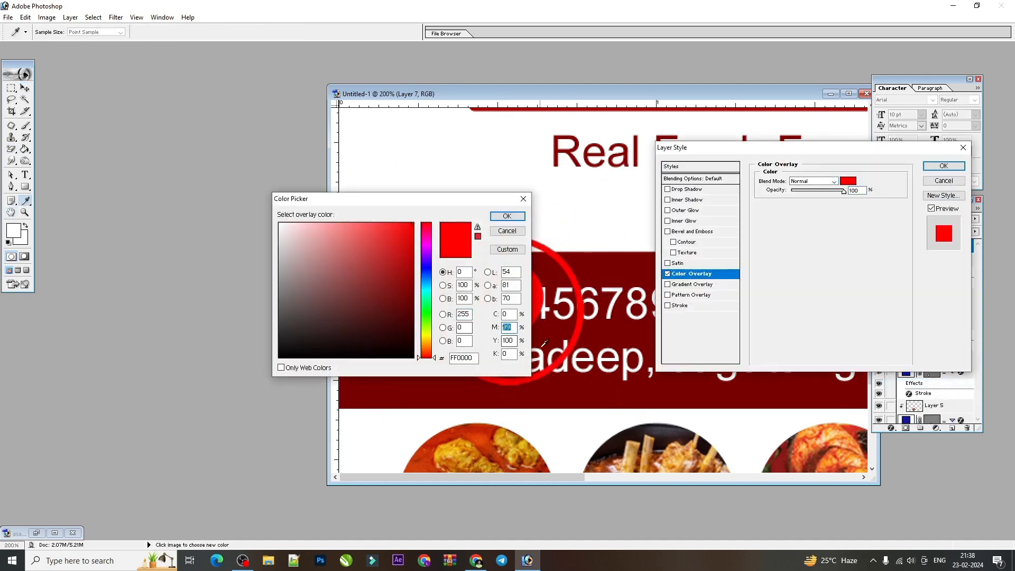
text(255)
key(Return)
key(Return)
Scale the location icon to the phone icon's size, place it before the address line and link the two icons.
drag(584, 386, 423, 368)
key(Return)
key(Up)
key(Up)
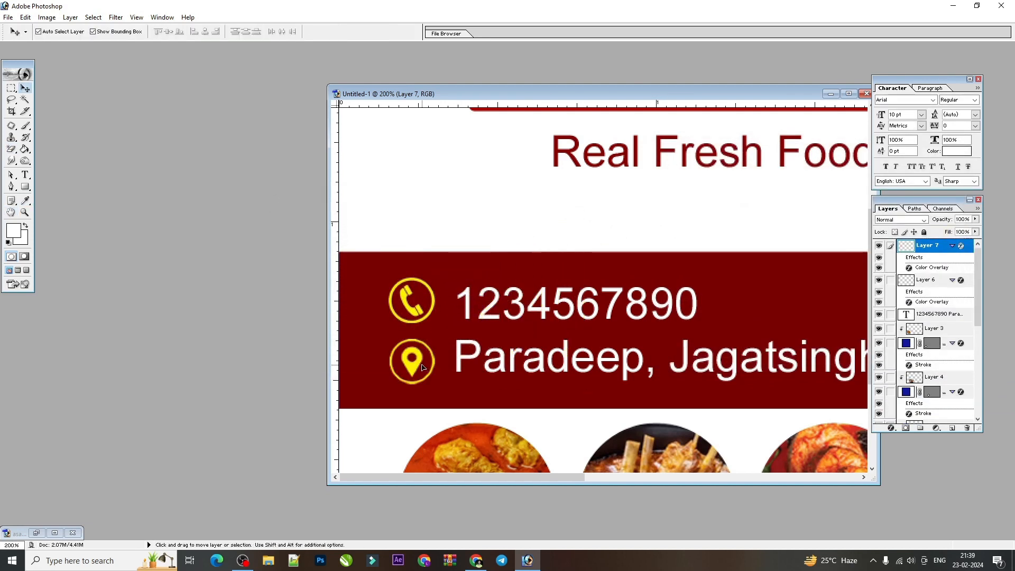
shift+click(416, 309)
key(ctrl+z)
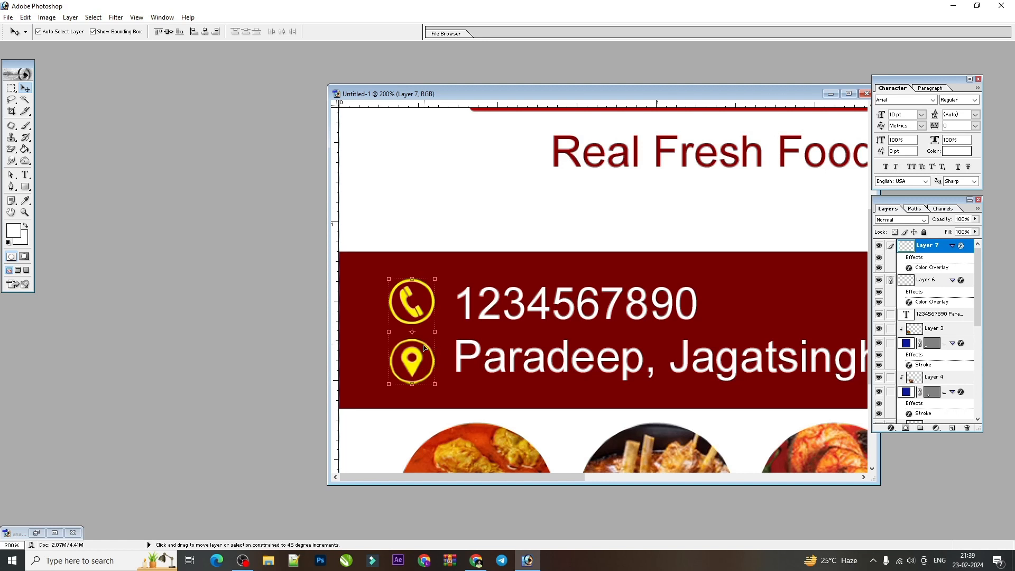
Set the leading of the phone number and address text to 15 pt.
click(470, 317)
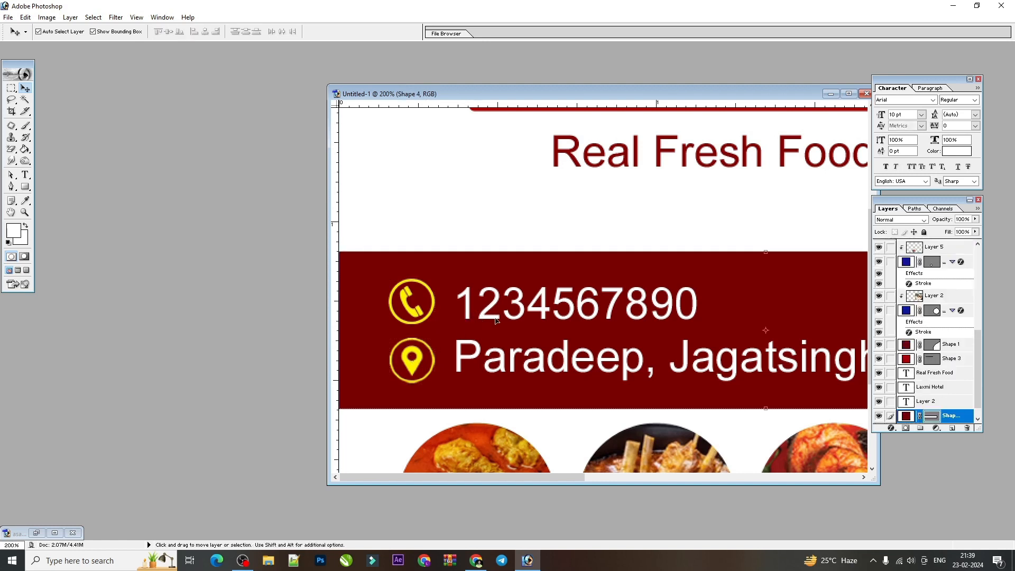
key(t)
click(597, 324)
key(ctrl+a)
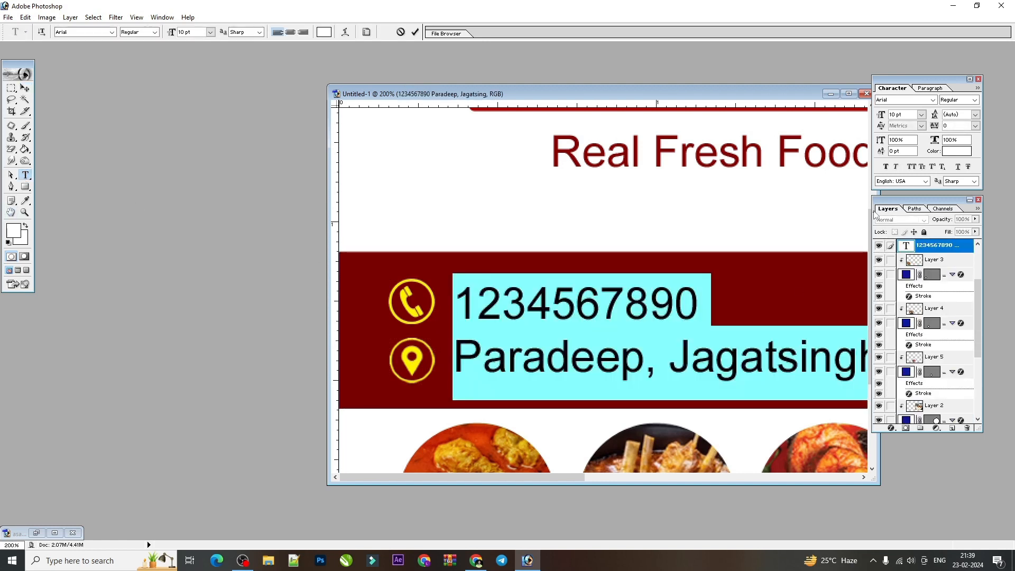
text(14 pt)
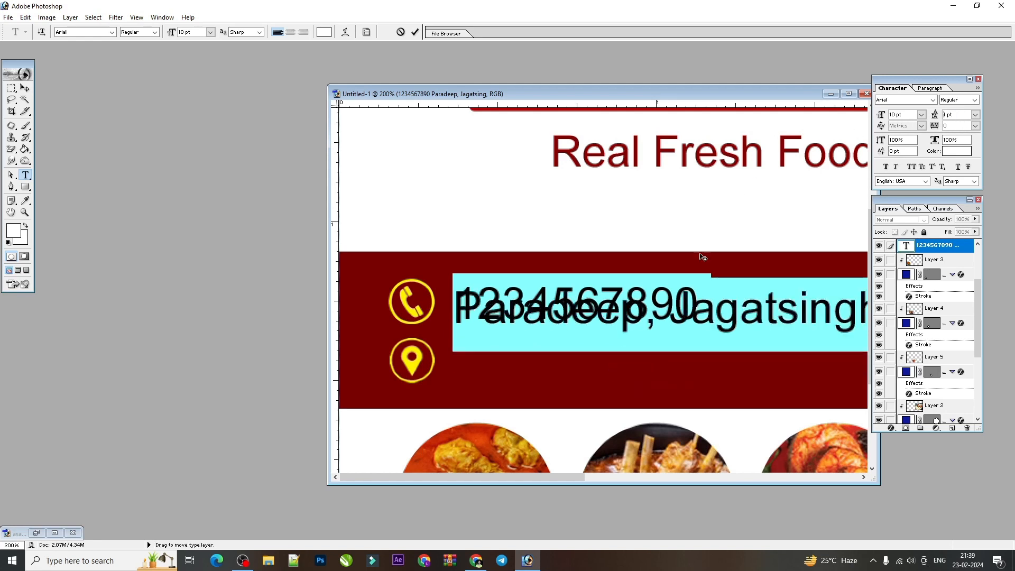
key(Up)
key(Up)
key(Up)
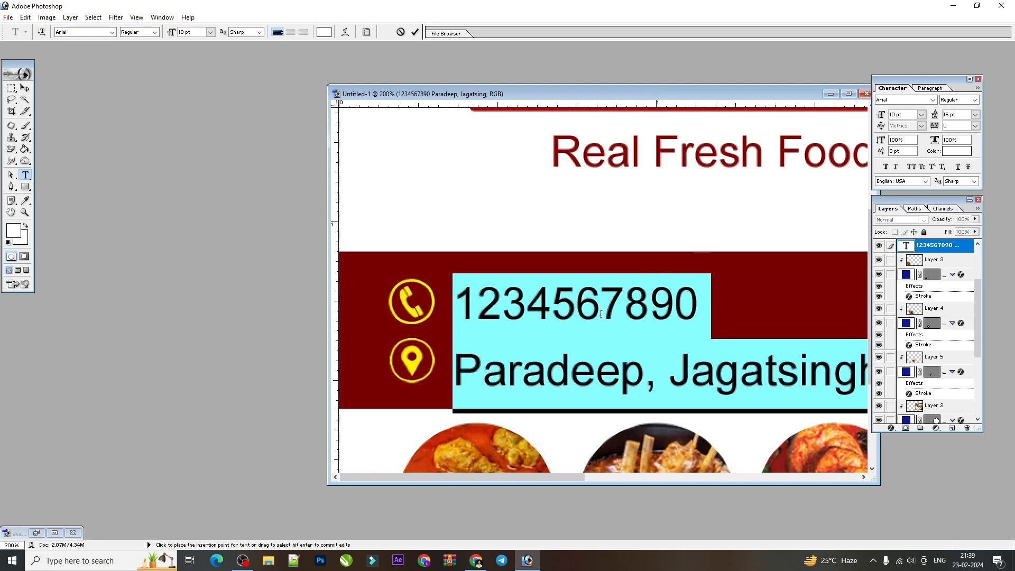
key(Down)
key(Down)
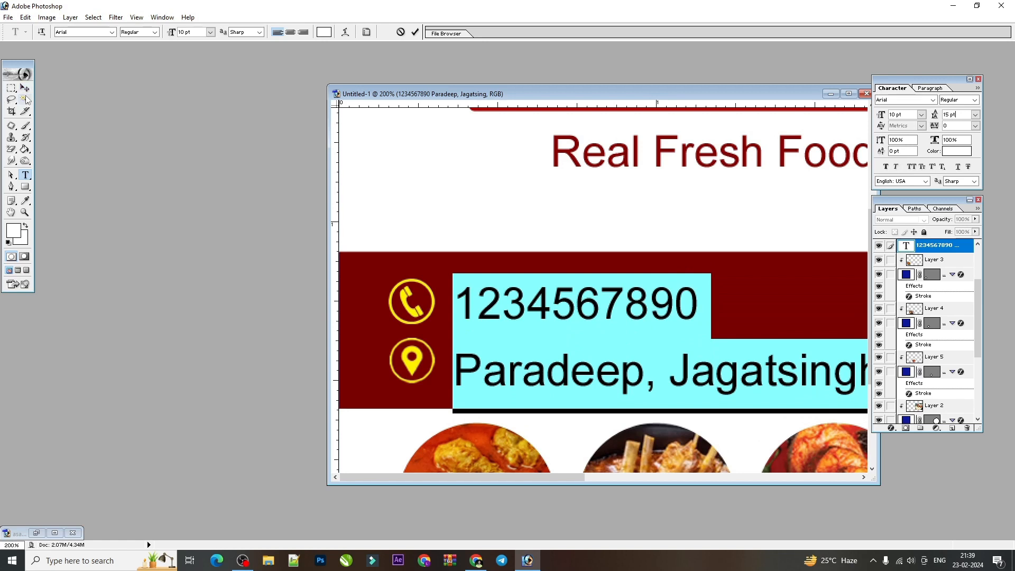
key(ctrl+0)
Switch to Chrome and search Google Images for "pattern background".
key(alt+Tab)
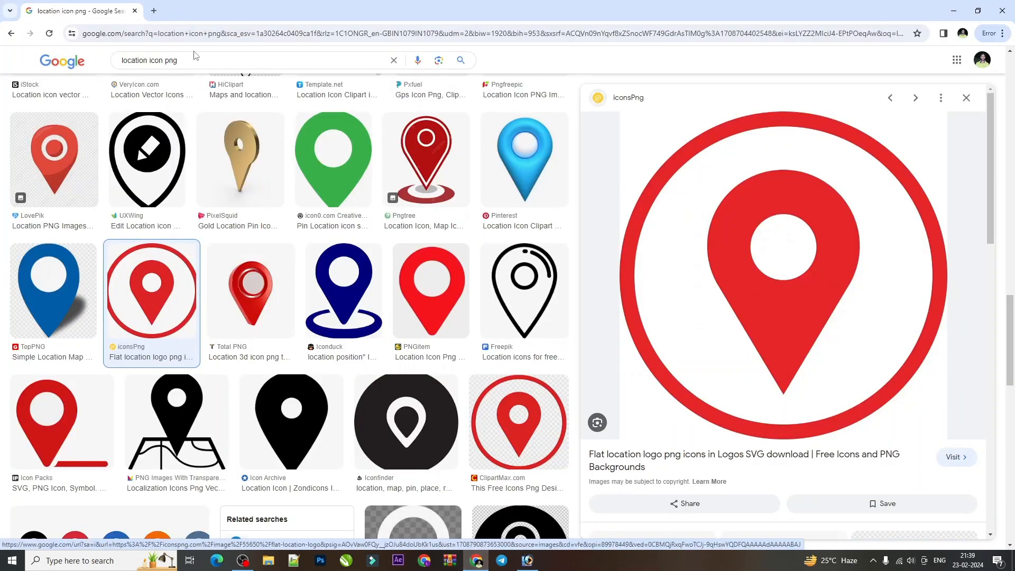
triple_click(149, 60)
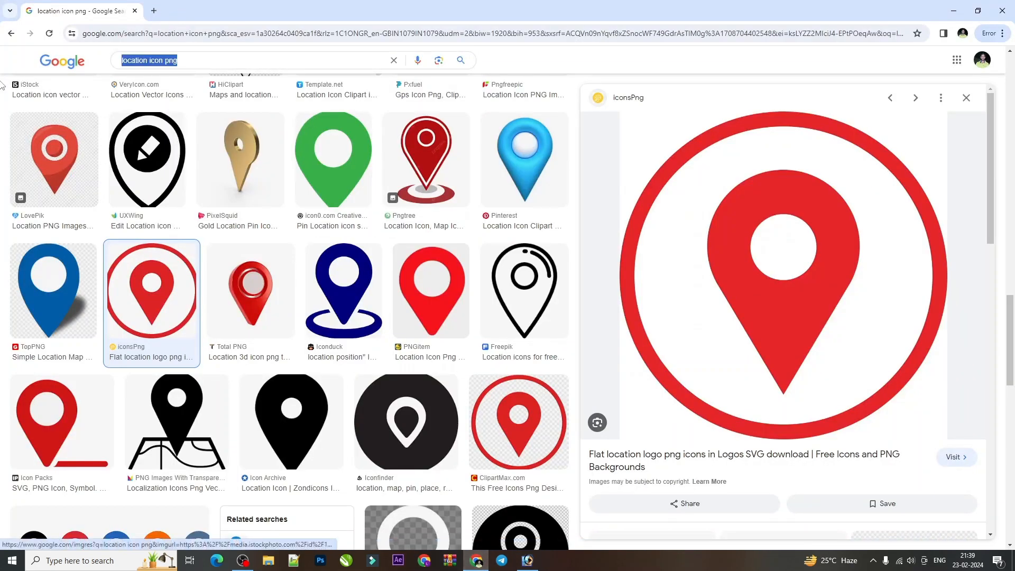
text(partorn backcground)
key(Return)
triple_click(262, 77)
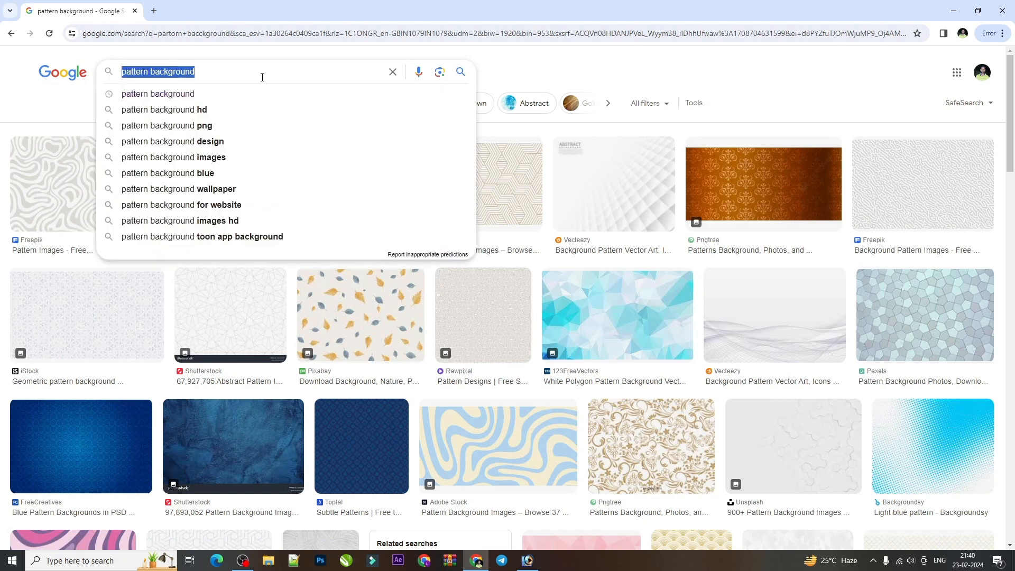
text(pattern background)
key(Return)
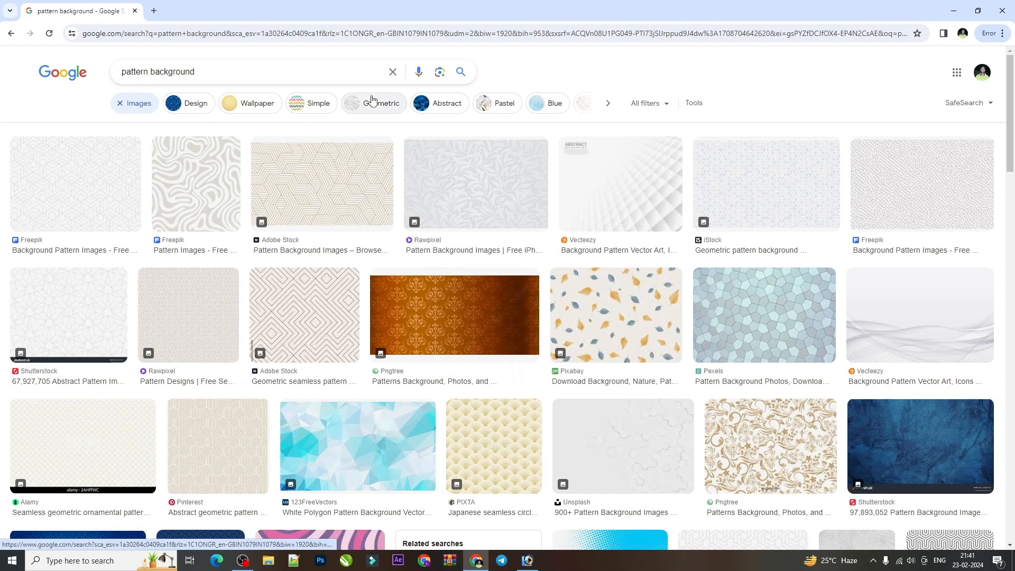
Open the first Freepik result, a white background with thin geometric lines, and copy its image.
click(132, 195)
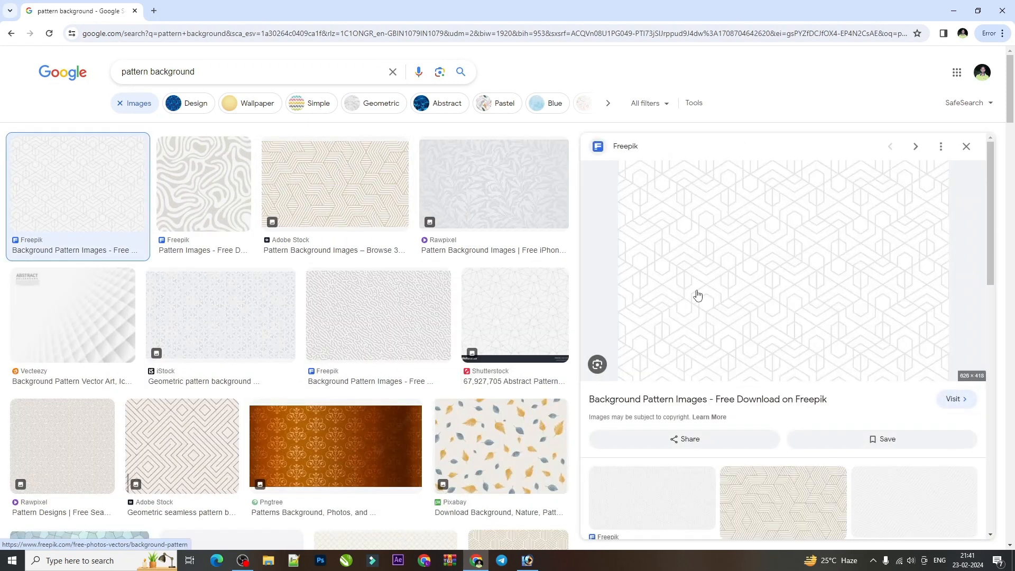
right_click(764, 252)
click(792, 420)
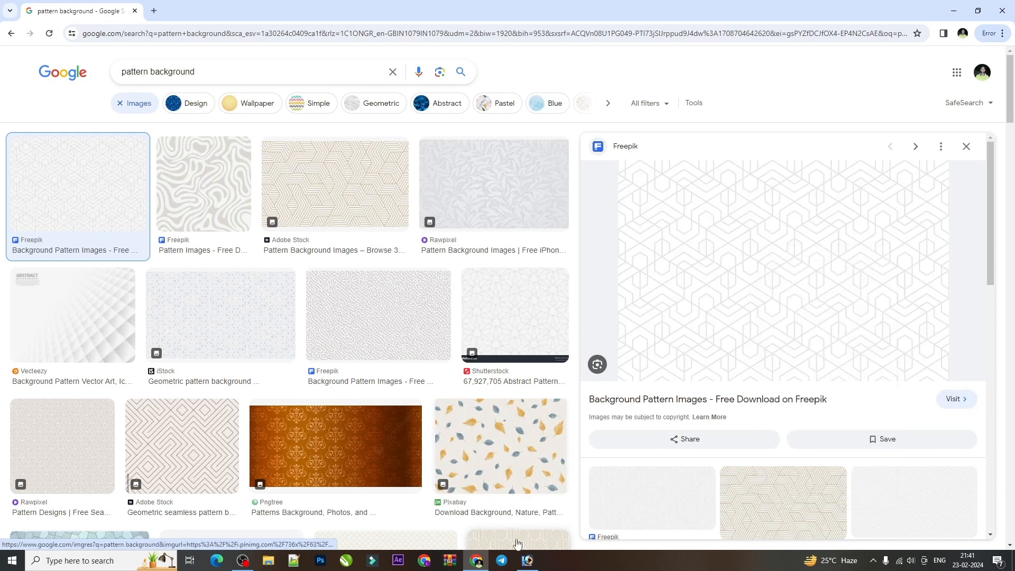
Switch to Photoshop, paste the copied pattern into the card and place a duplicate of it directly to its right.
click(529, 561)
key(ctrl+v)
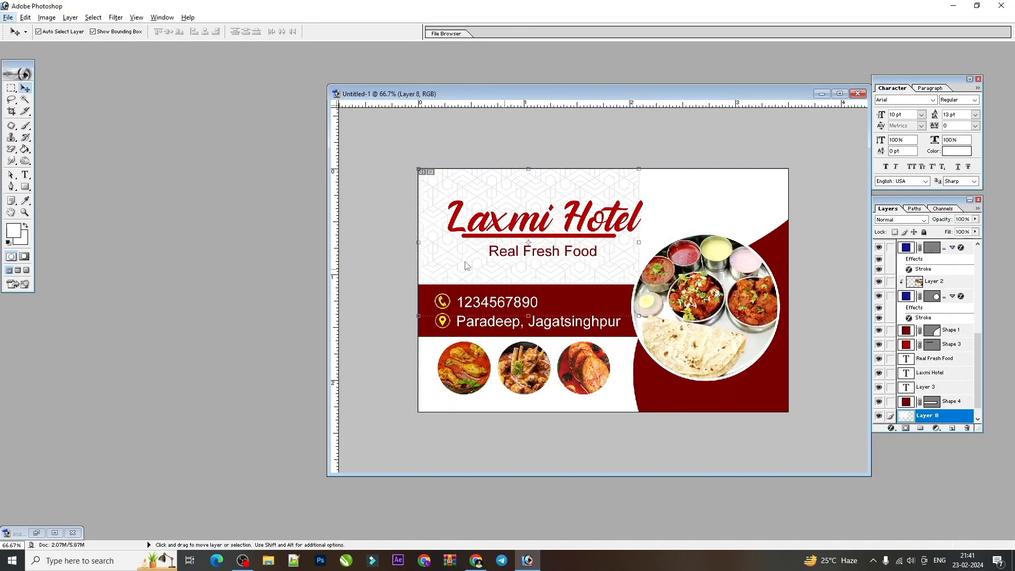
key(ctrl+j)
drag(452, 258, 658, 244)
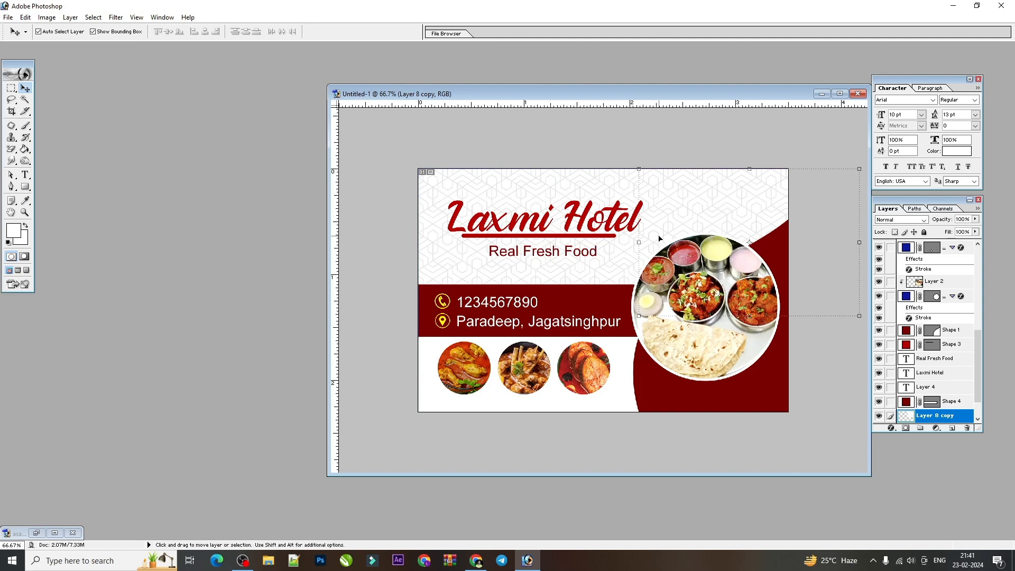
Bring both pattern layers to the front and nudge the duplicate left until its lines match the original at the seam.
key(ctrl+plus)
key(ctrl+shift+])
click(611, 143)
key(ctrl+shift+])
click(690, 186)
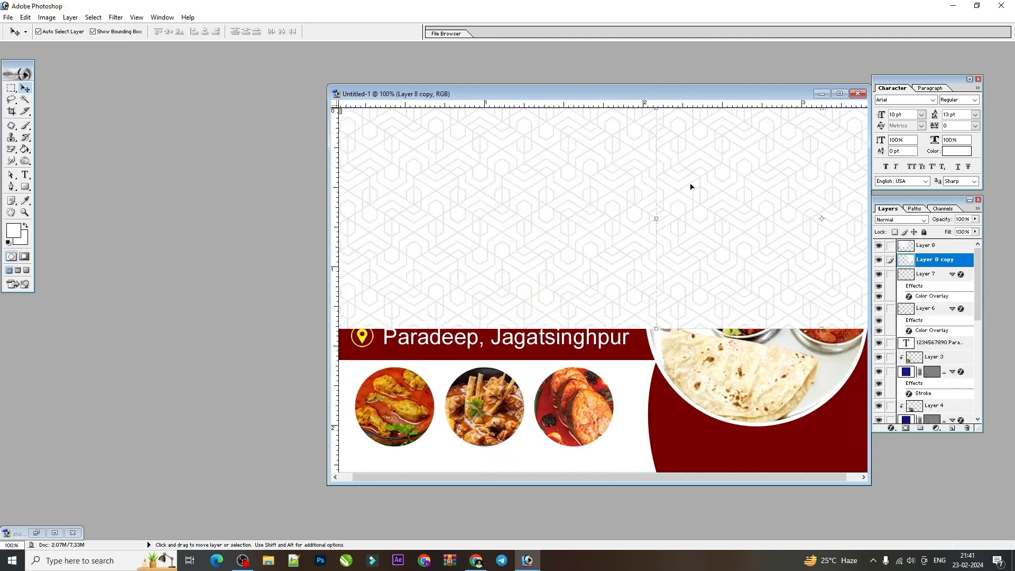
key(shift+Left)
key(shift+Left)
key(shift+Left)
key(shift+Left)
key(ctrl+shift+])
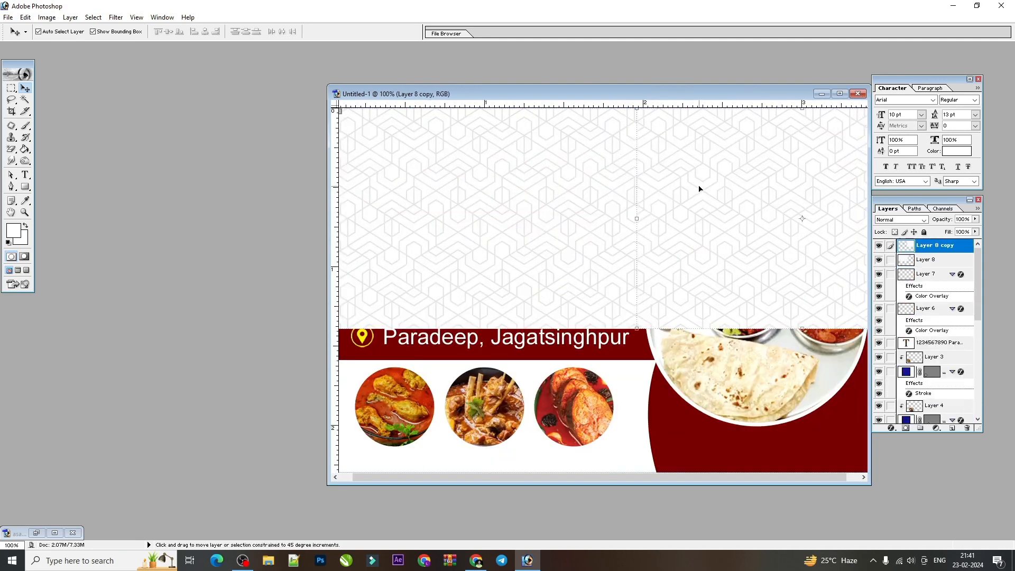
key(Left)
key(Left)
key(Left)
key(Left)
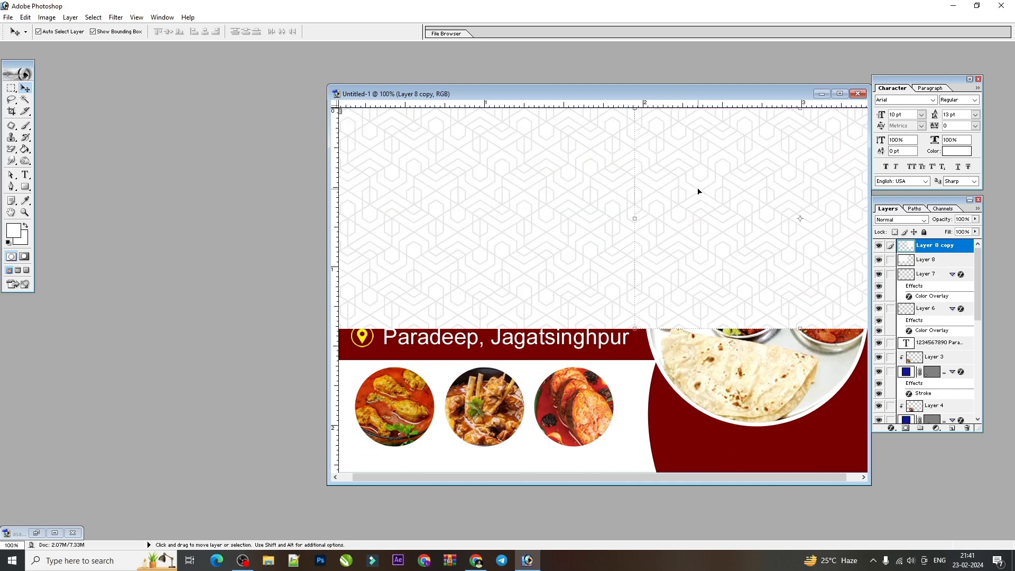
Merge the two linked pattern layers, shift the result left across the card and send it behind all card elements.
click(577, 276)
click(741, 230)
shift+click(518, 220)
key(ctrl+minus)
key(ctrl+minus)
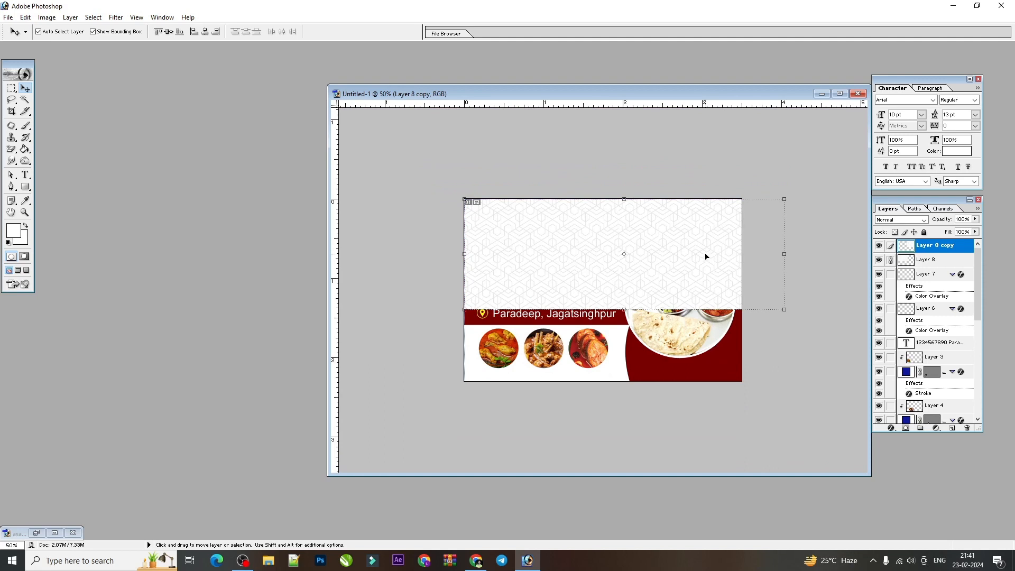
key(ctrl+e)
key(shift+Left)
key(shift+Left)
key(shift+Left)
key(shift+Left)
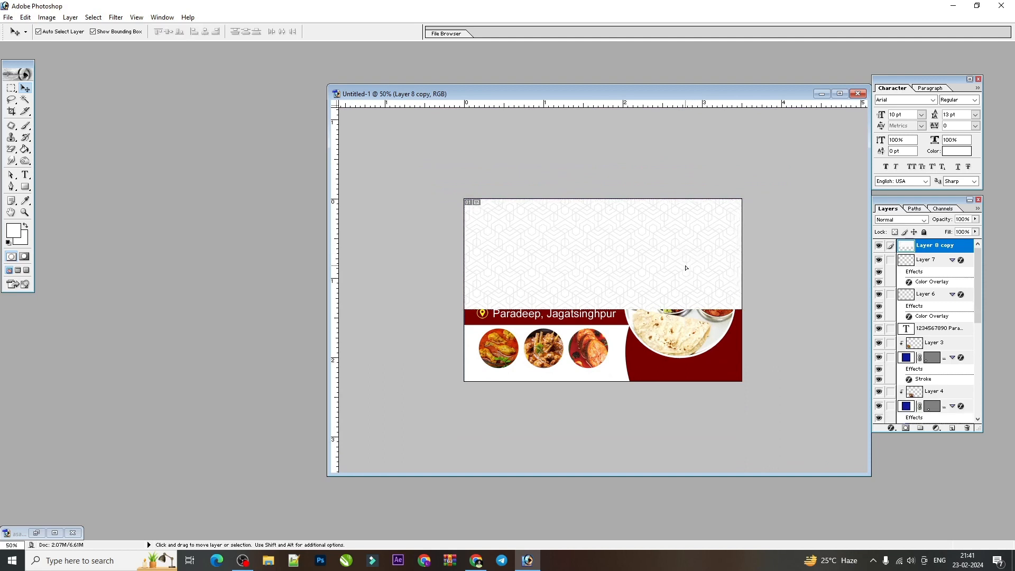
key(ctrl+shift+bracketleft)
key(ctrl+plus)
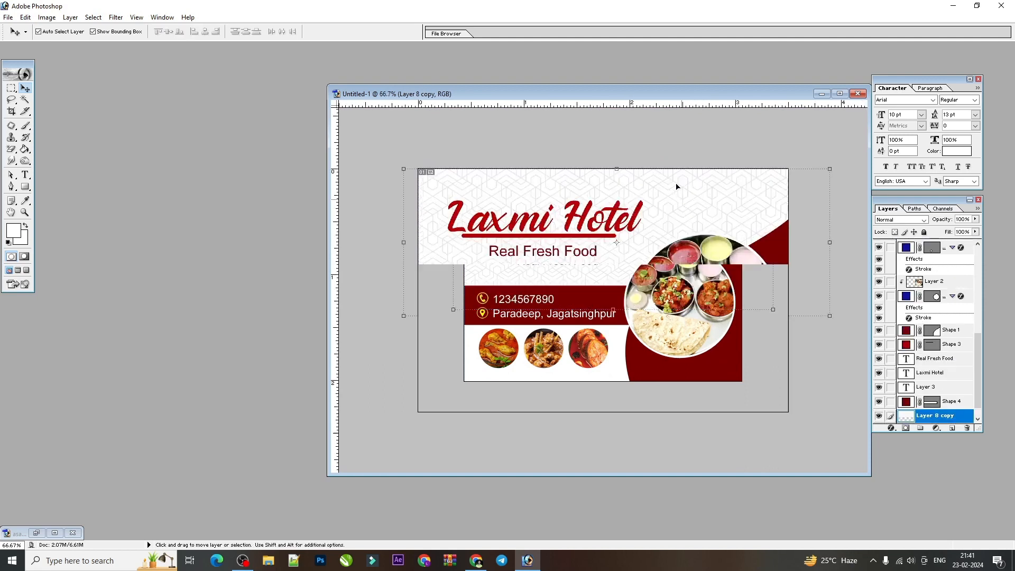
Duplicate the merged pattern below itself, bring both pieces to the front and nudge the copy up to match the lines.
key(ctrl+plus)
key(ctrl+minus)
drag(686, 205, 656, 361)
key(ctrl+shift+bracketright)
key(alt+bracketright)
key(ctrl+shift+bracketright)
key(ctrl+plus)
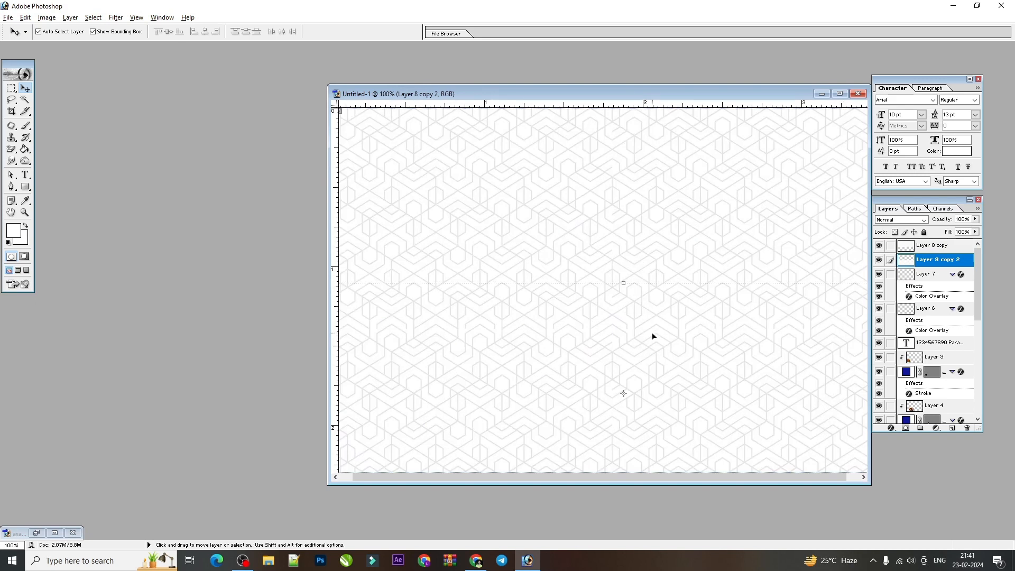
key(shift+Up)
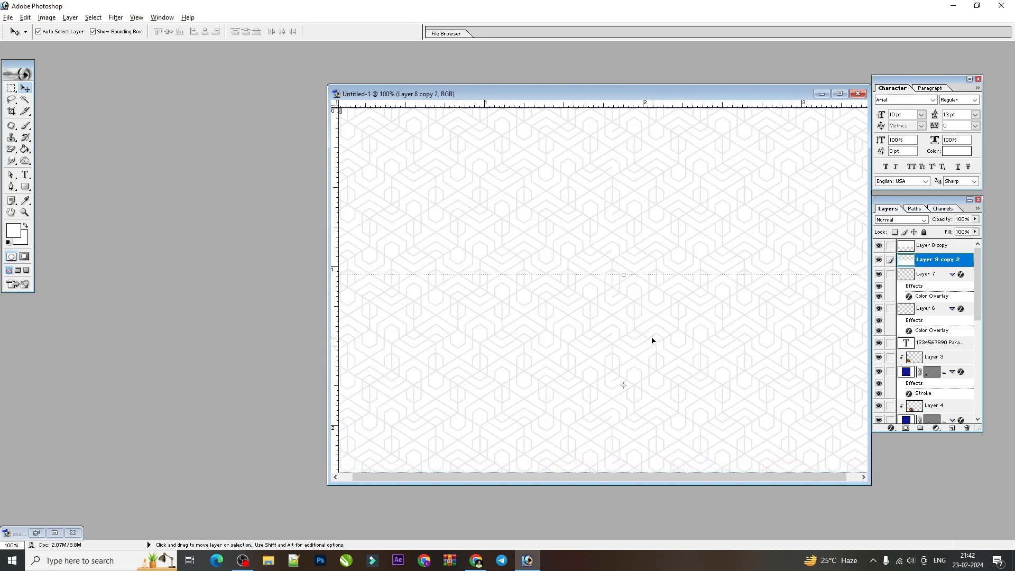
key(ctrl+minus)
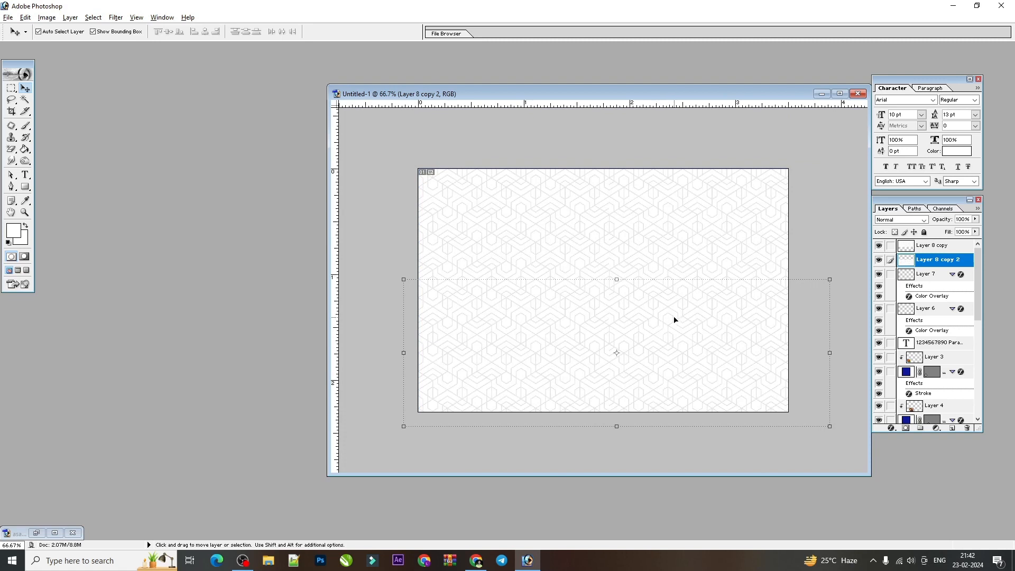
drag(661, 311, 662, 336)
key(ctrl+alt+z)
key(ctrl+alt+z)
drag(646, 306, 725, 325)
key(ctrl+alt+z)
key(ctrl+alt+z)
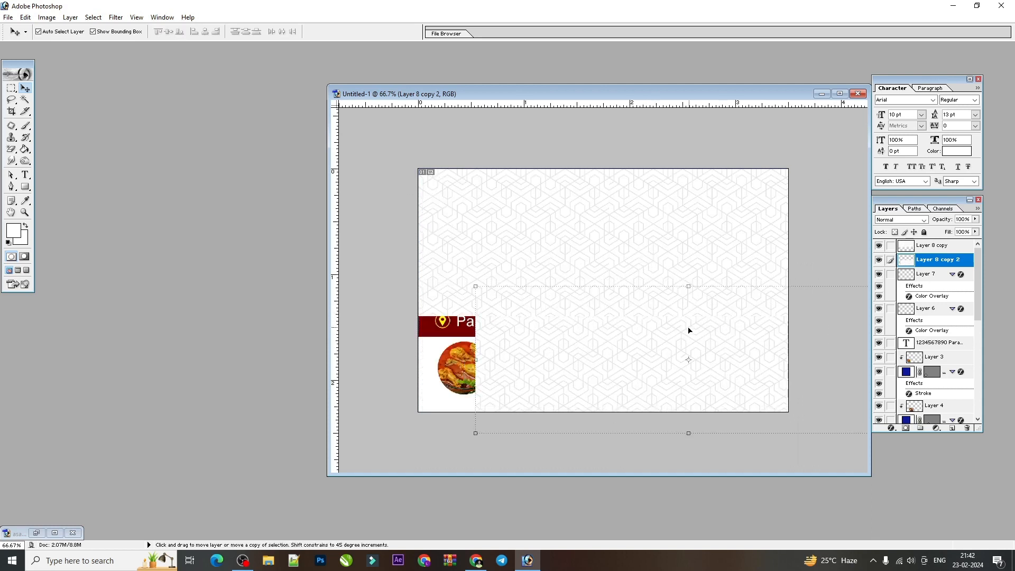
key(ctrl+alt+z)
drag(617, 334, 616, 271)
key(ctrl+alt+z)
key(ctrl+alt+z)
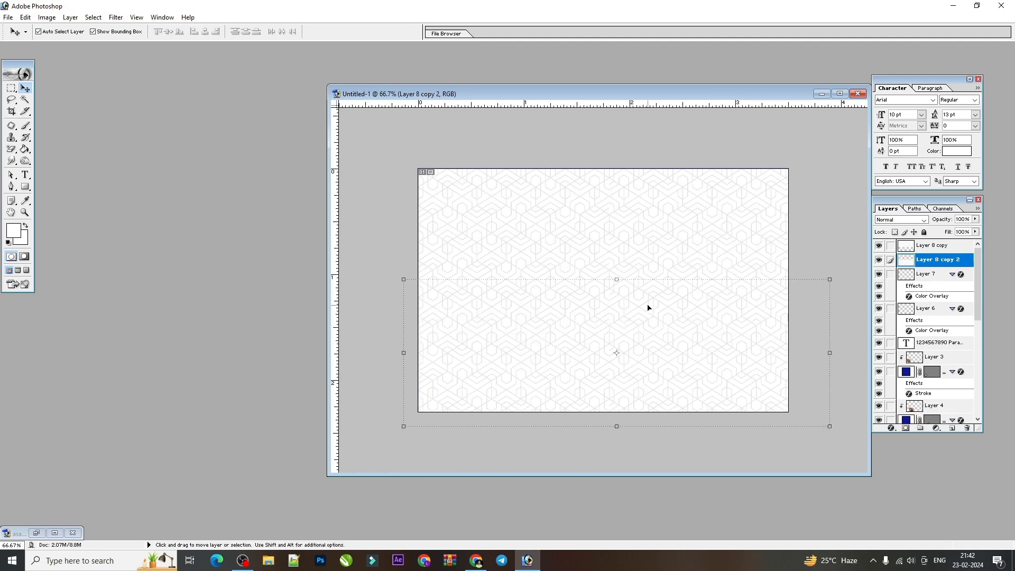
Link the upper and lower pattern layers, center them over the card, merge them and send the result to the back.
shift+click(661, 229)
drag(661, 229, 634, 244)
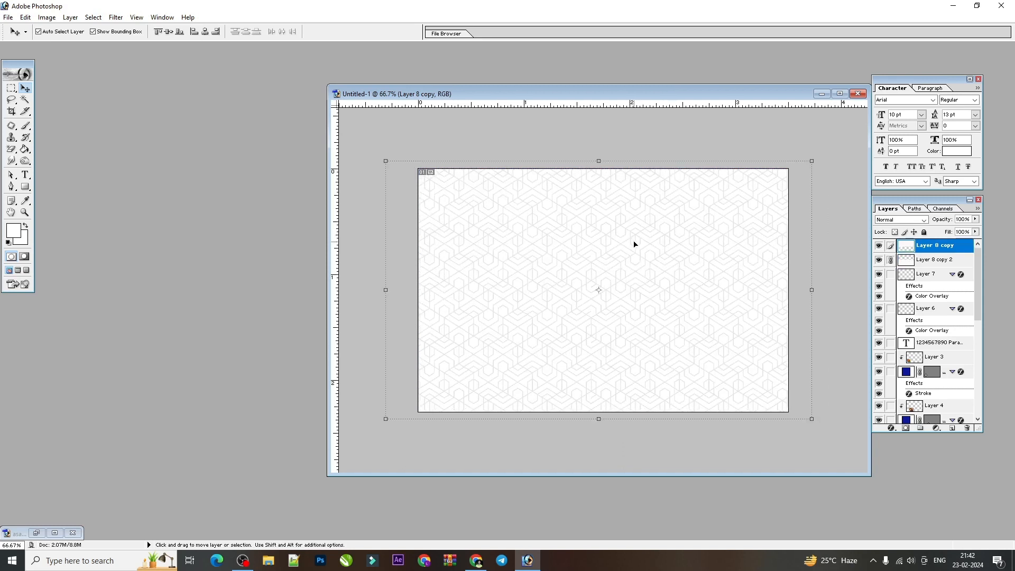
key(ctrl+e)
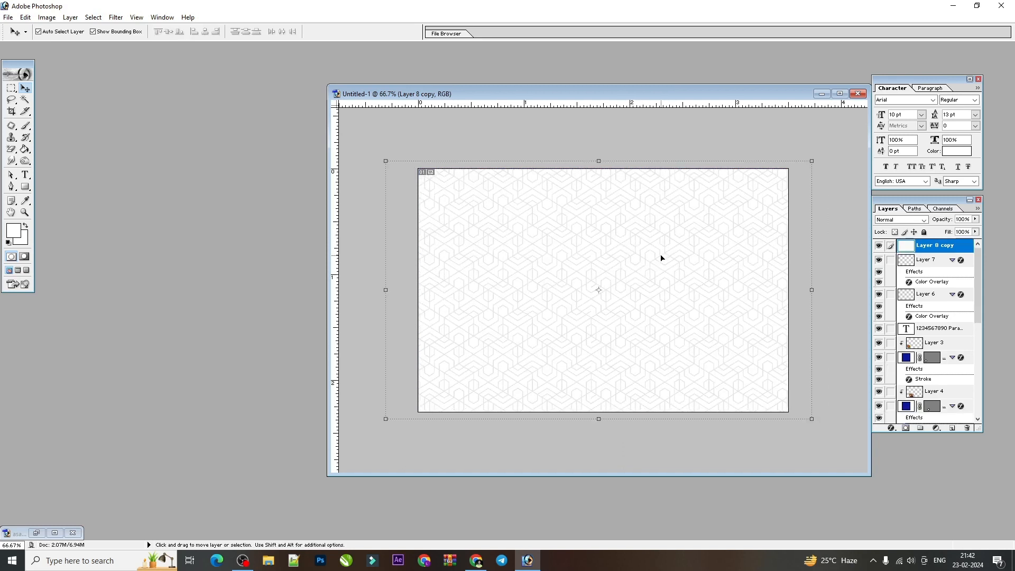
key(ctrl+shift+bracketleft)
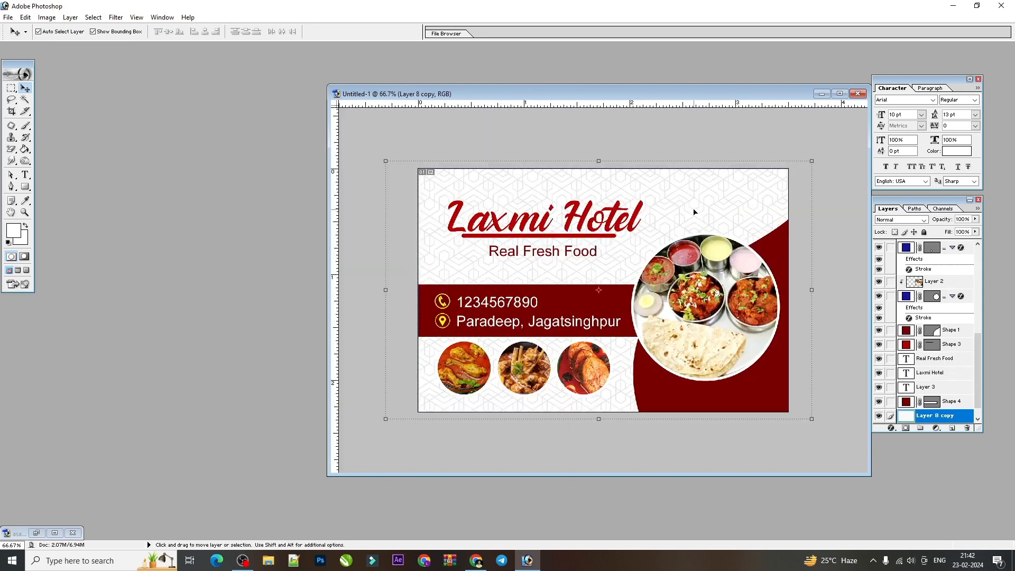
Lower the pattern layer's opacity to about 48% and select the Background layer.
click(975, 232)
click(975, 220)
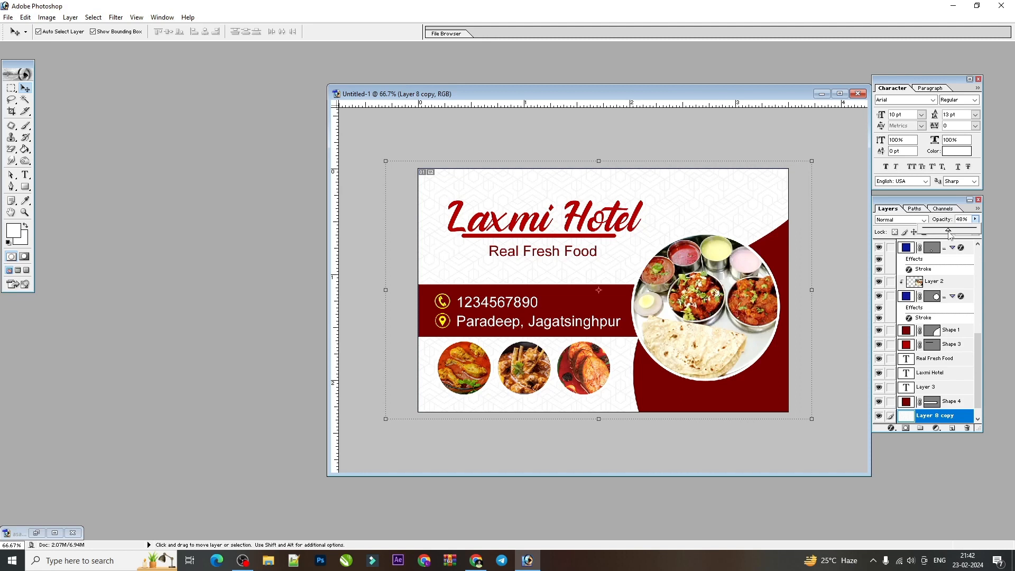
click(722, 196)
click(736, 227)
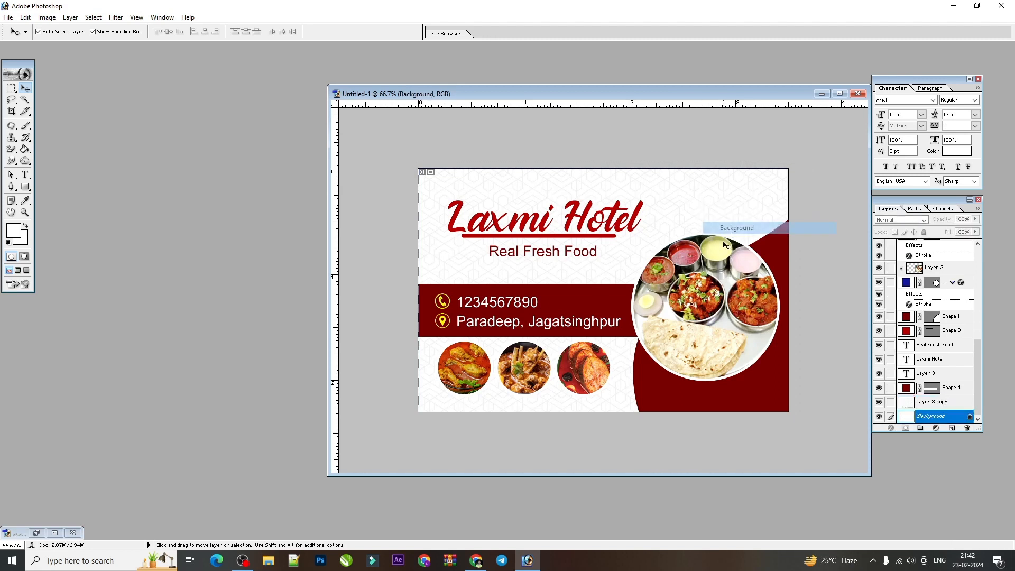
Maximize the document window and review the finished Laxmi Hotel card's title, contact band and food photos up close.
click(839, 93)
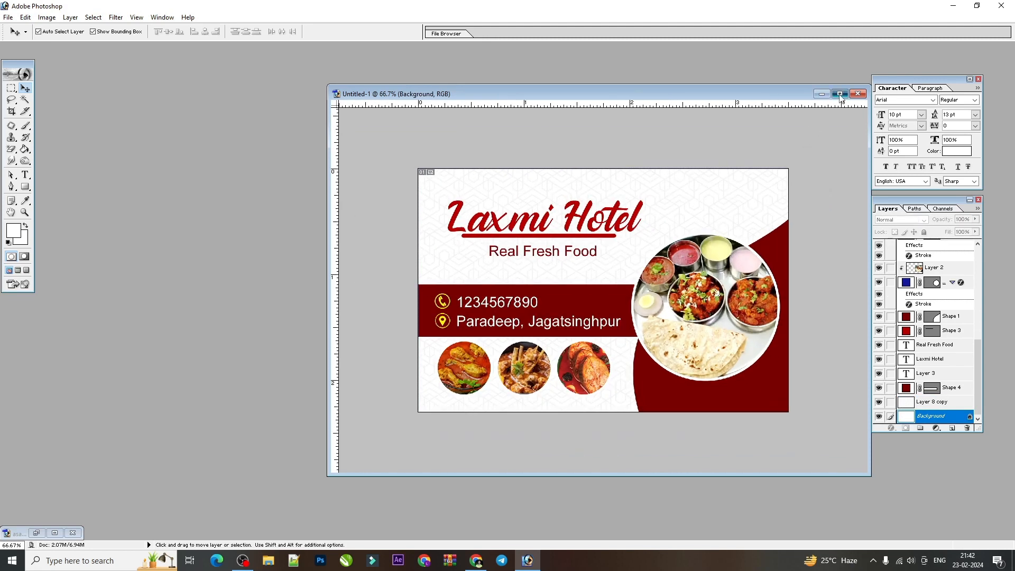
scroll(644, 369, down, 2)
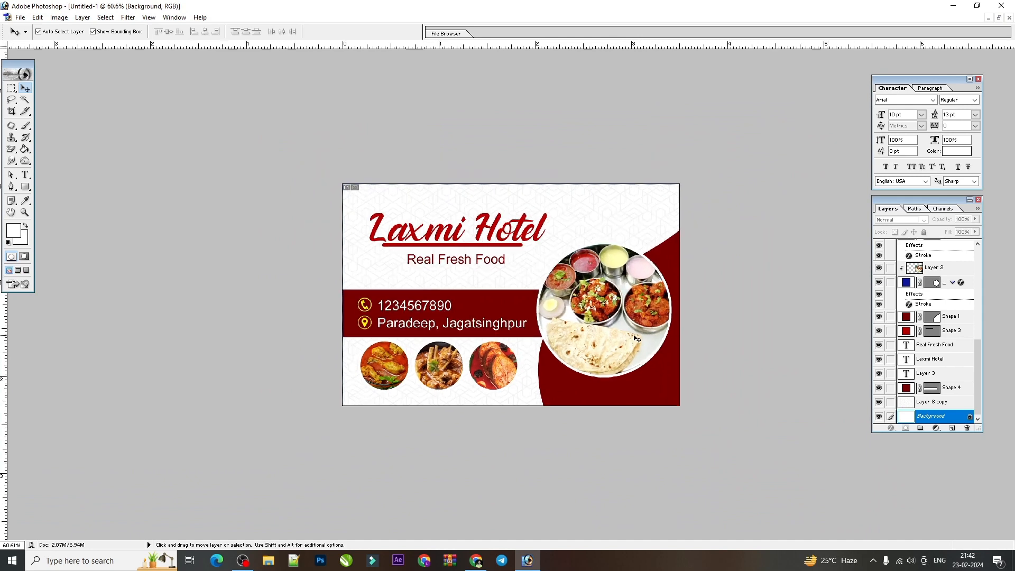
scroll(694, 328, up, 4)
scroll(694, 328, up, 1)
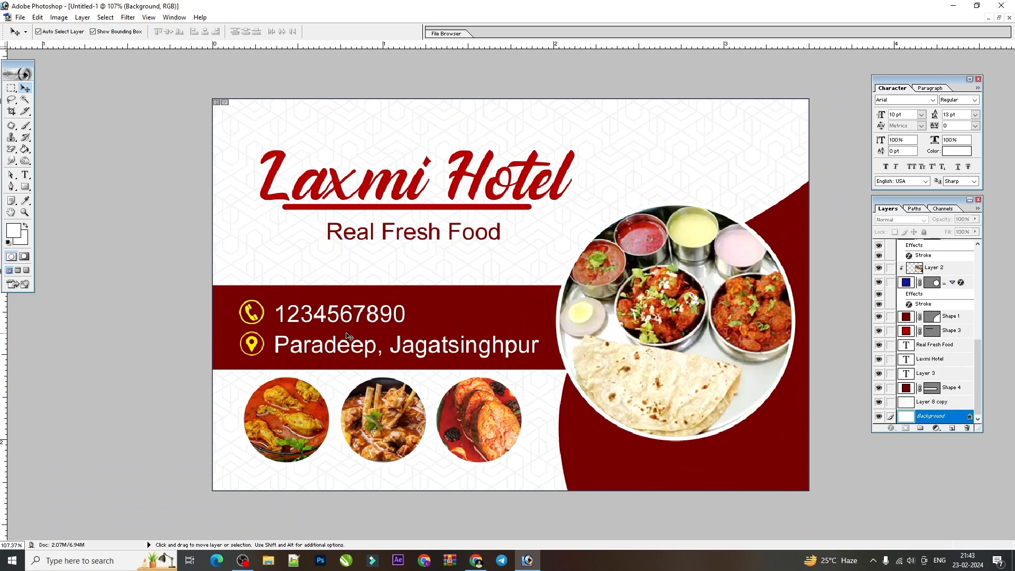
click(430, 200)
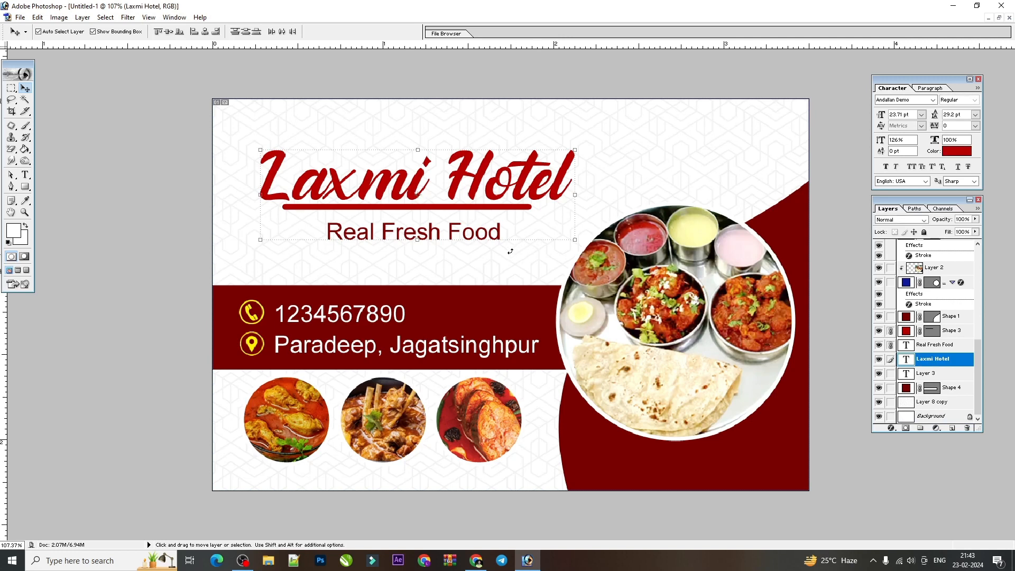
key(ctrl+minus)
key(ctrl+minus)
key(ctrl+0)
right_click(626, 290)
click(672, 354)
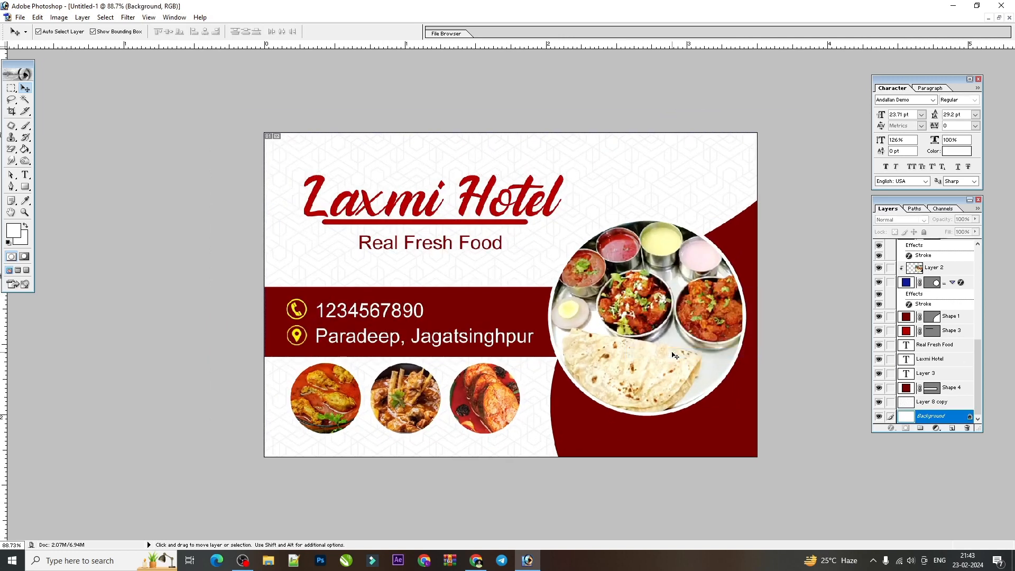
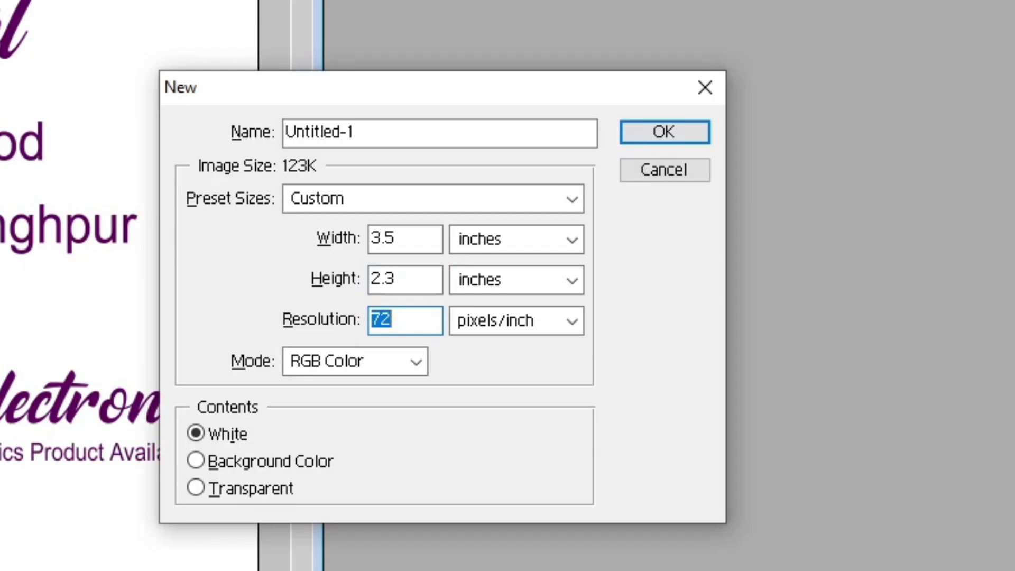
Create a new white RGB document of 3.5 by 2.3 inches at 300 pixels/inch and place its window beside asad.psd.
text(300)
key(Tab)
key(Tab)
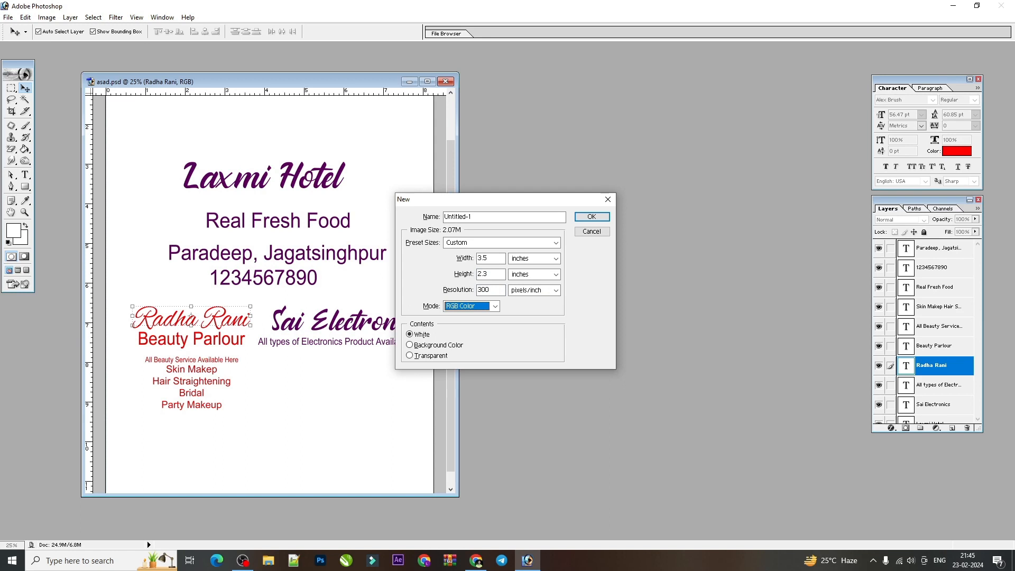
key(Return)
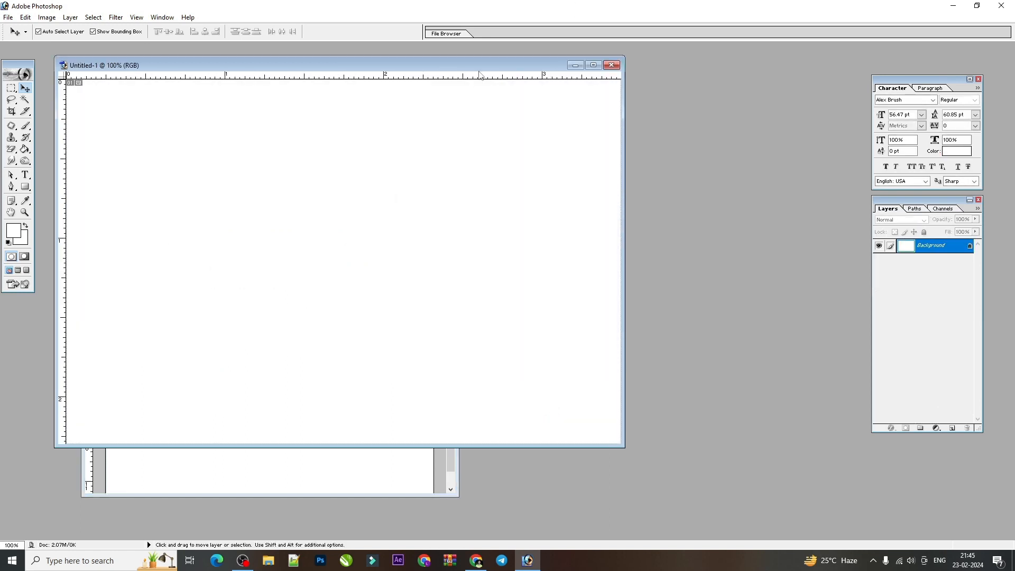
drag(470, 73, 670, 103)
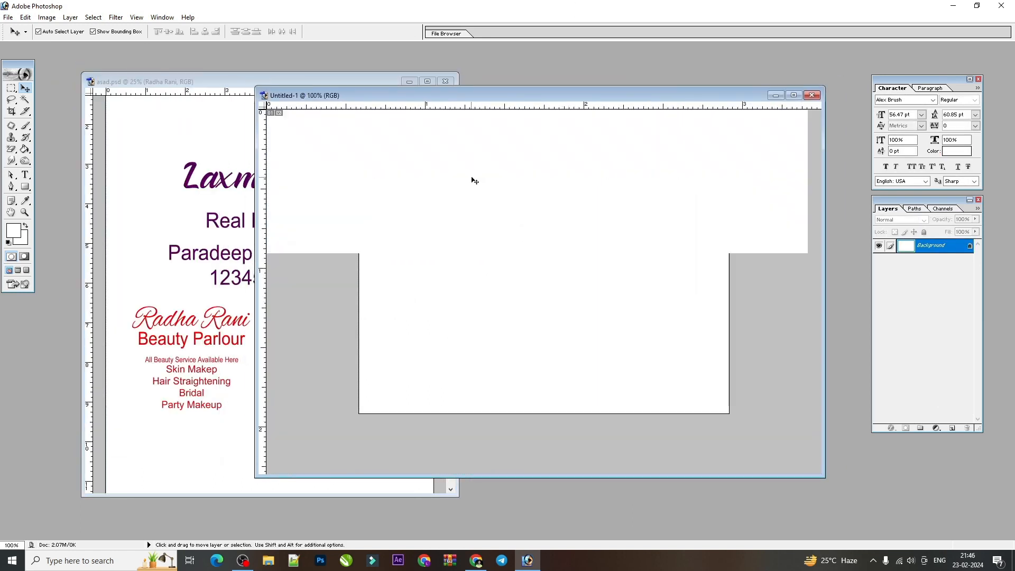
key(ctrl+minus)
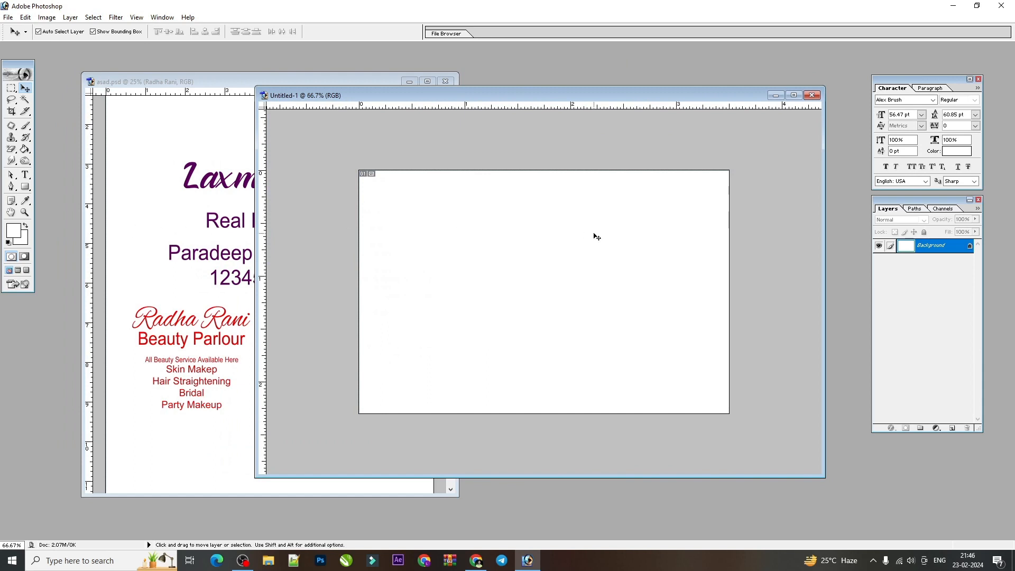
Draw a full-height rectangle about 1.5 inches wide along the card's left edge and fill it with dark red.
click(13, 187)
click(49, 187)
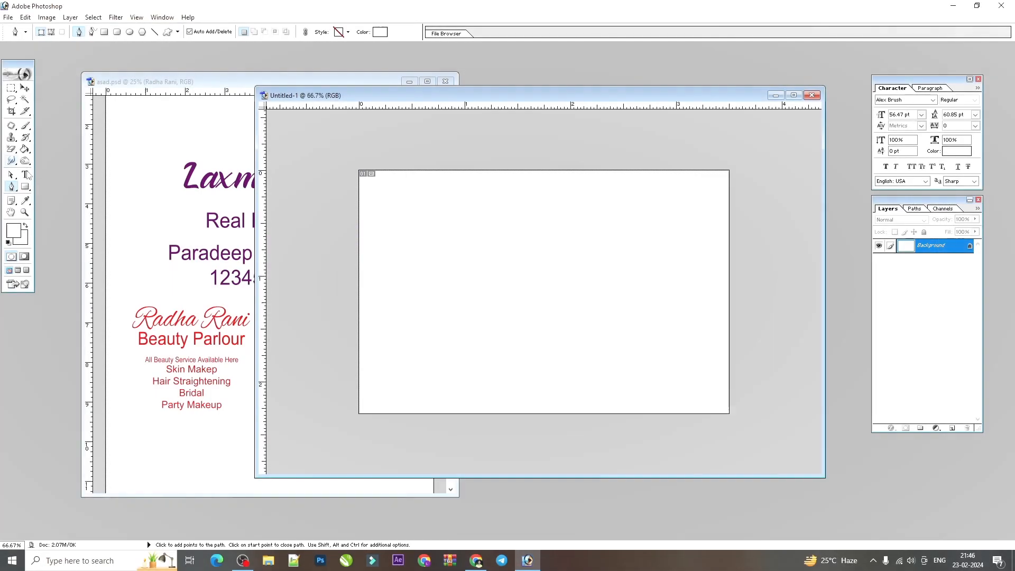
click(25, 186)
drag(359, 170, 516, 412)
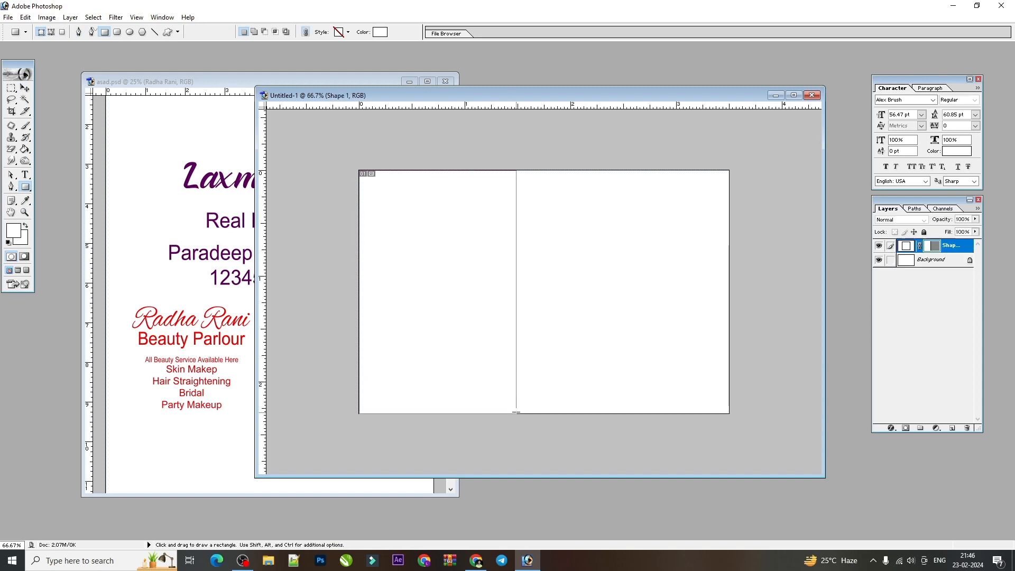
double_click(906, 246)
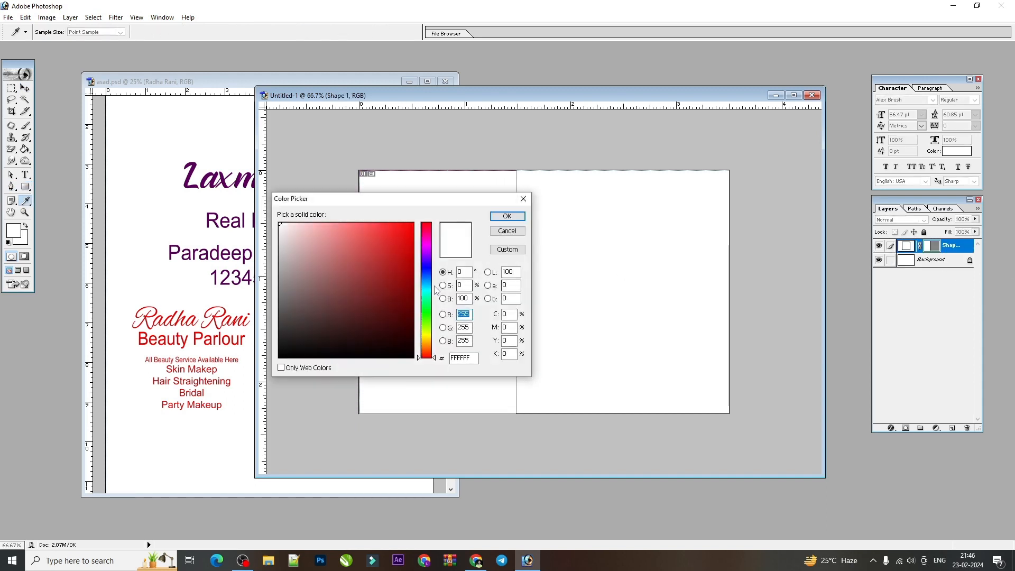
click(402, 280)
key(Return)
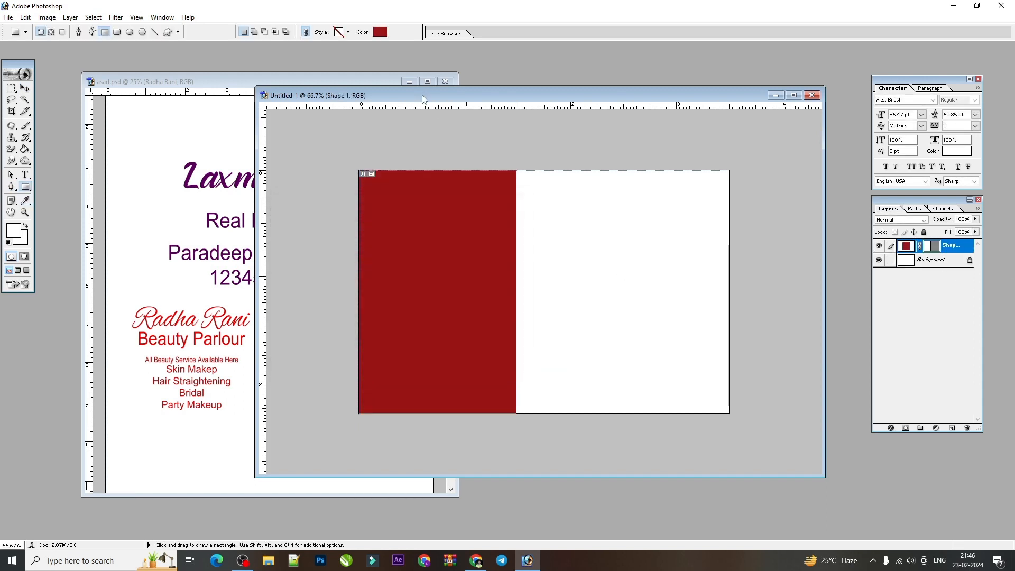
click(25, 88)
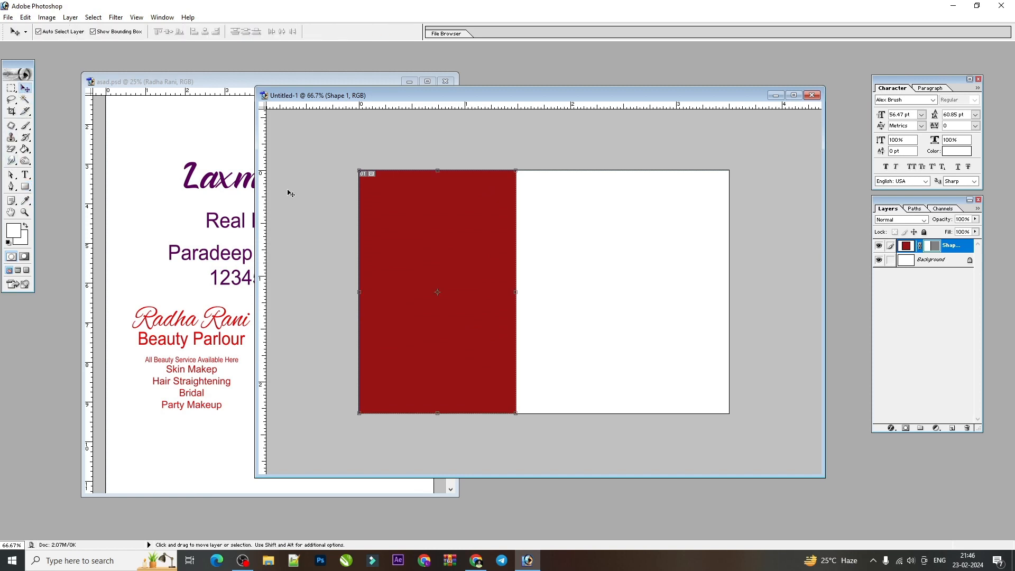
click(880, 246)
click(931, 260)
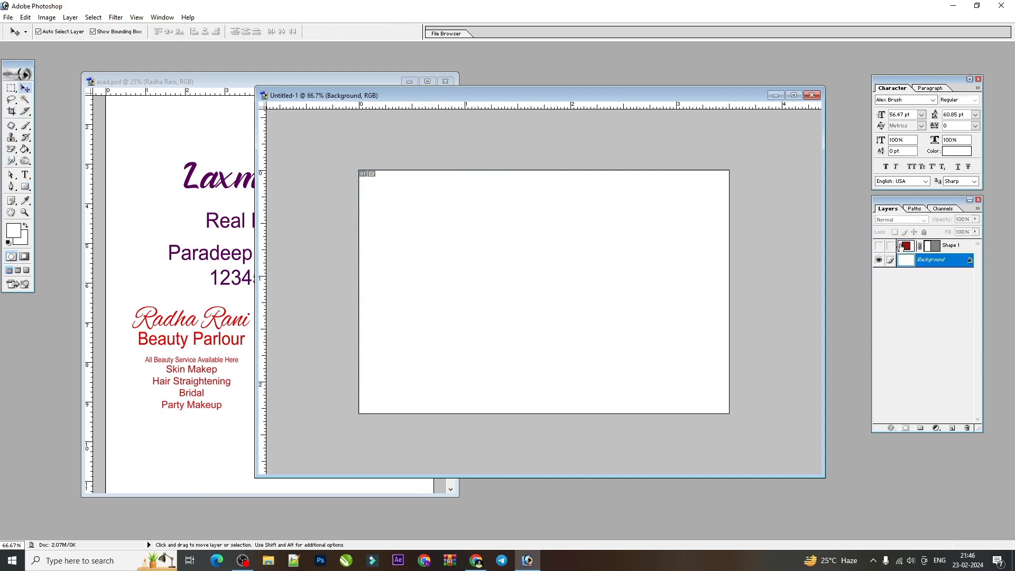
click(901, 247)
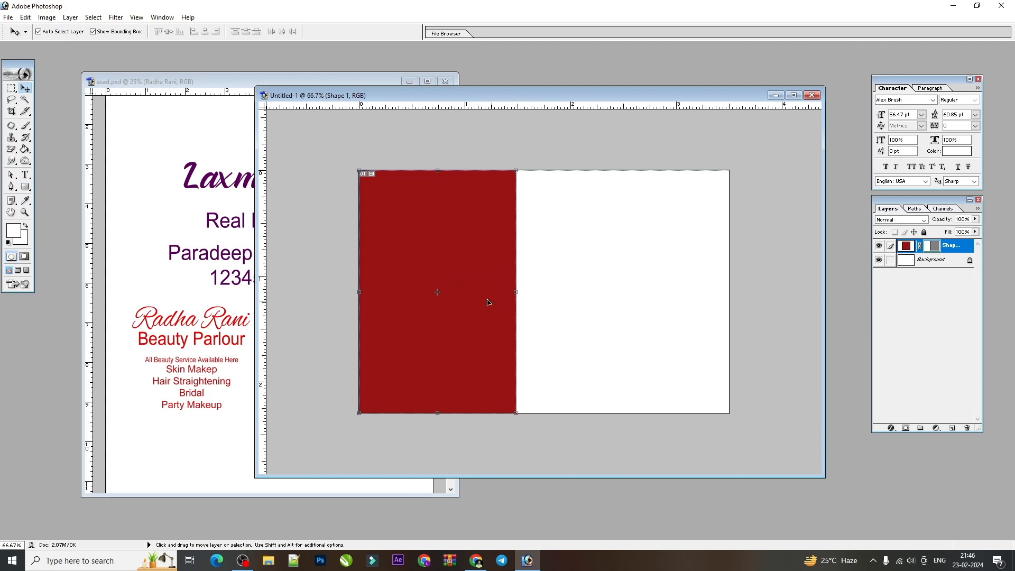
Delete the dark red panel's shape layer from the new card.
click(966, 427)
key(Return)
click(967, 428)
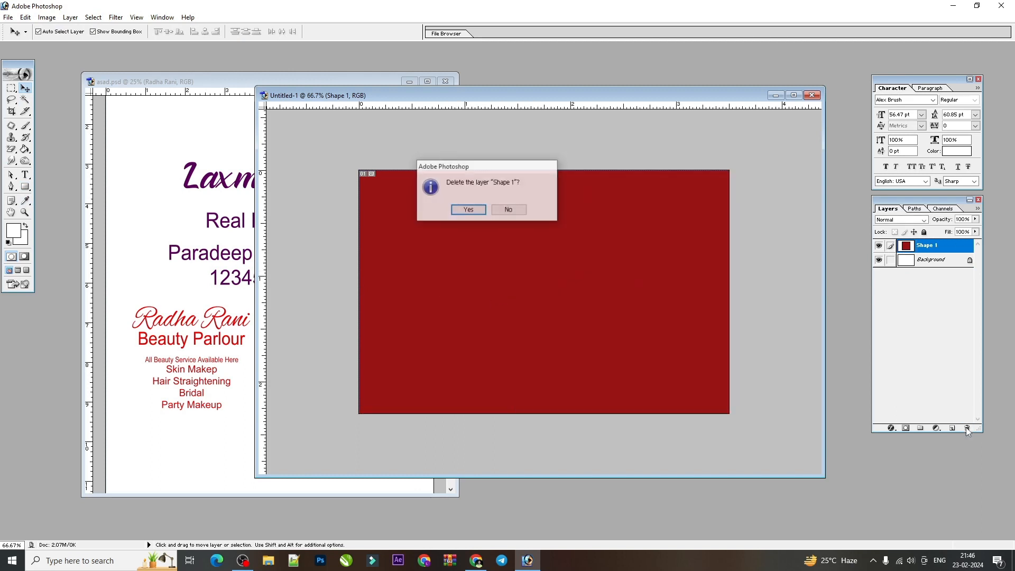
key(Return)
Switch to Chrome's pattern background image results, compare several patterns, and copy the dark blue paisley image from Pinterest.
click(476, 560)
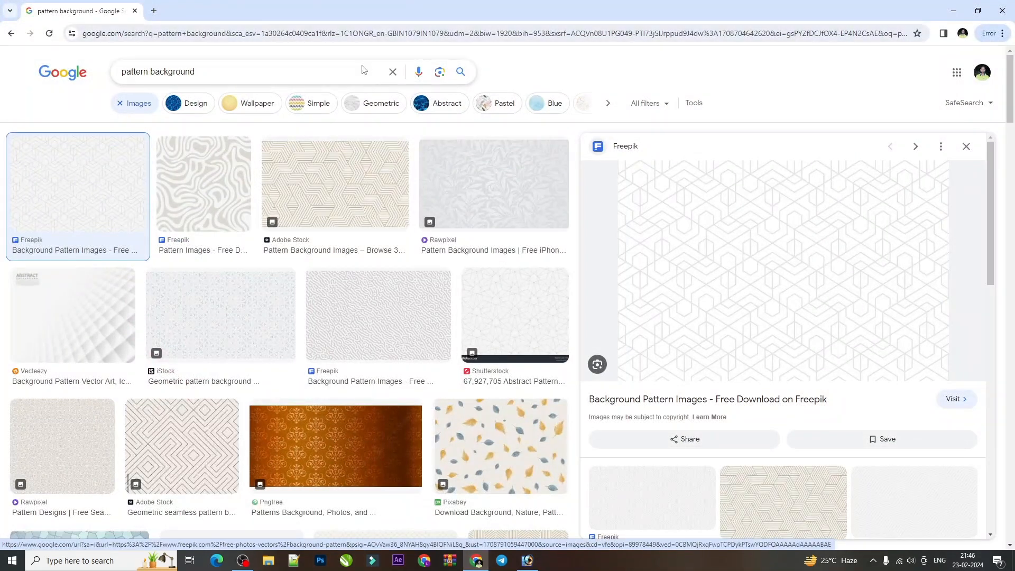
click(512, 197)
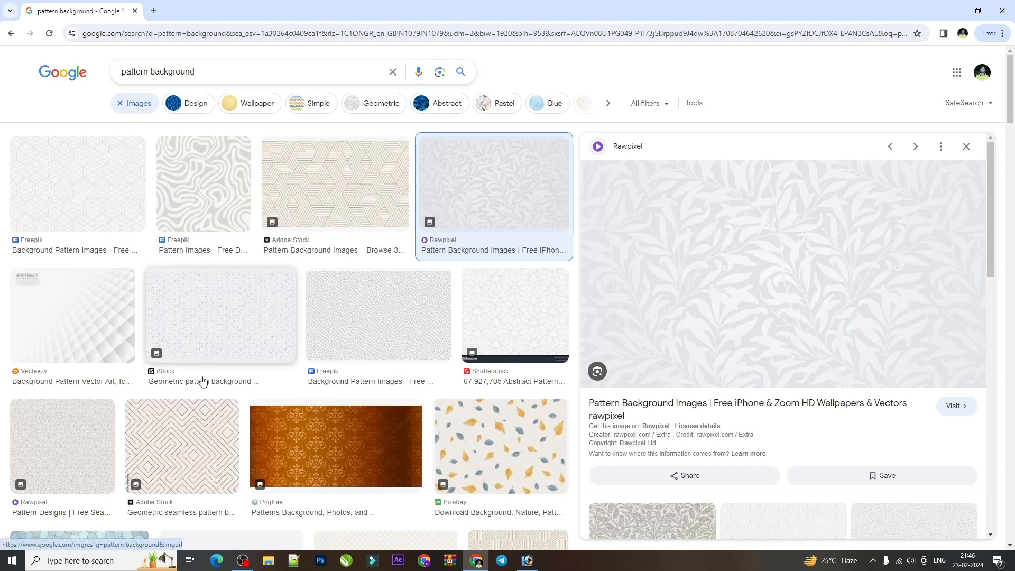
scroll(159, 370, down, 3)
click(77, 306)
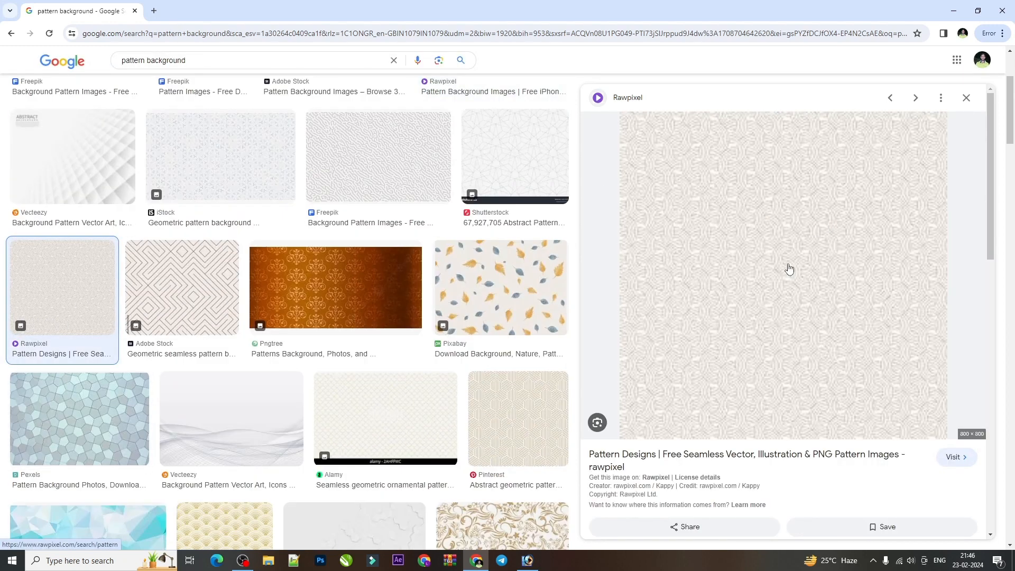
scroll(414, 237, down, 3)
scroll(413, 237, down, 6)
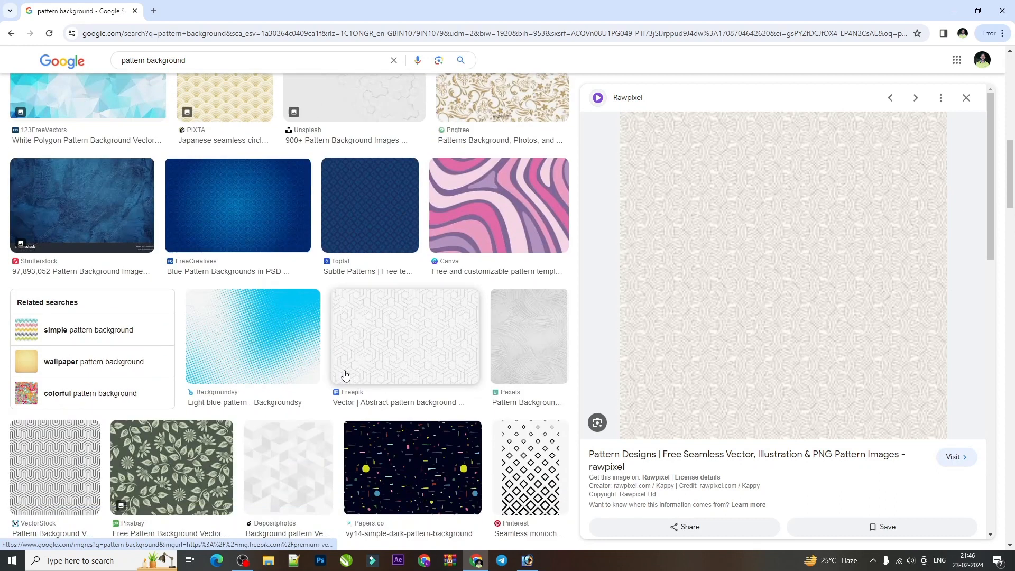
click(256, 204)
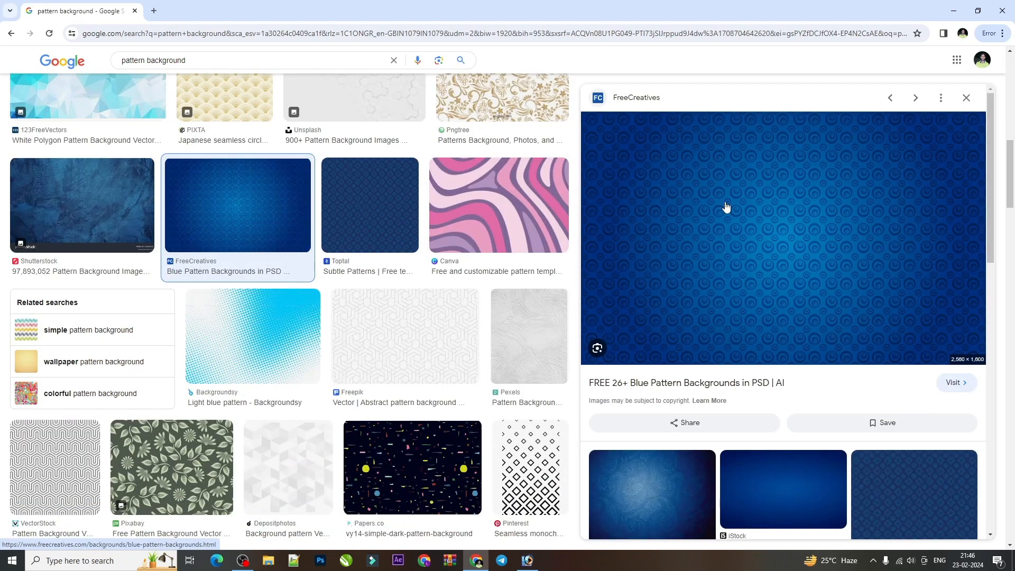
right_click(770, 222)
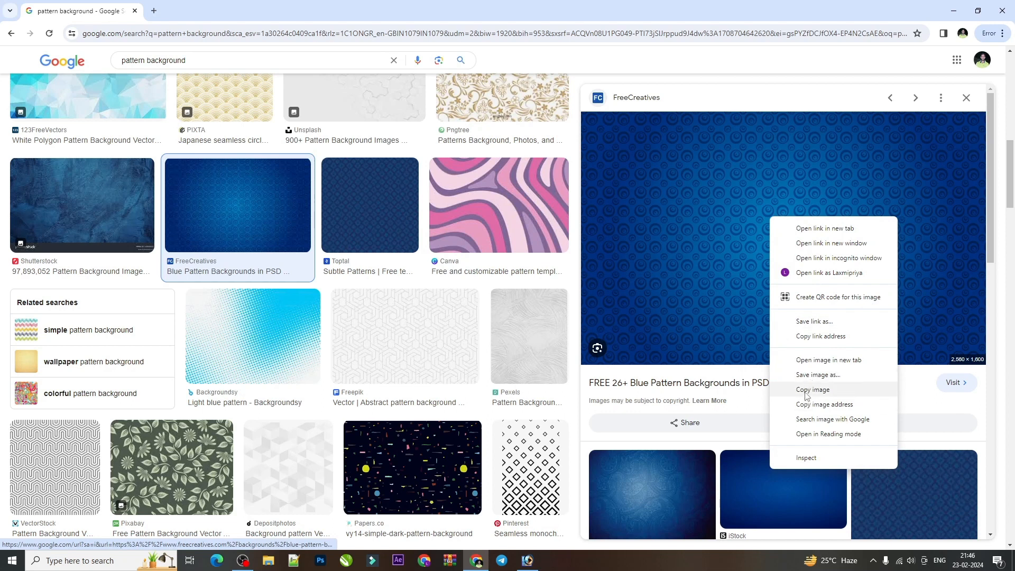
click(649, 489)
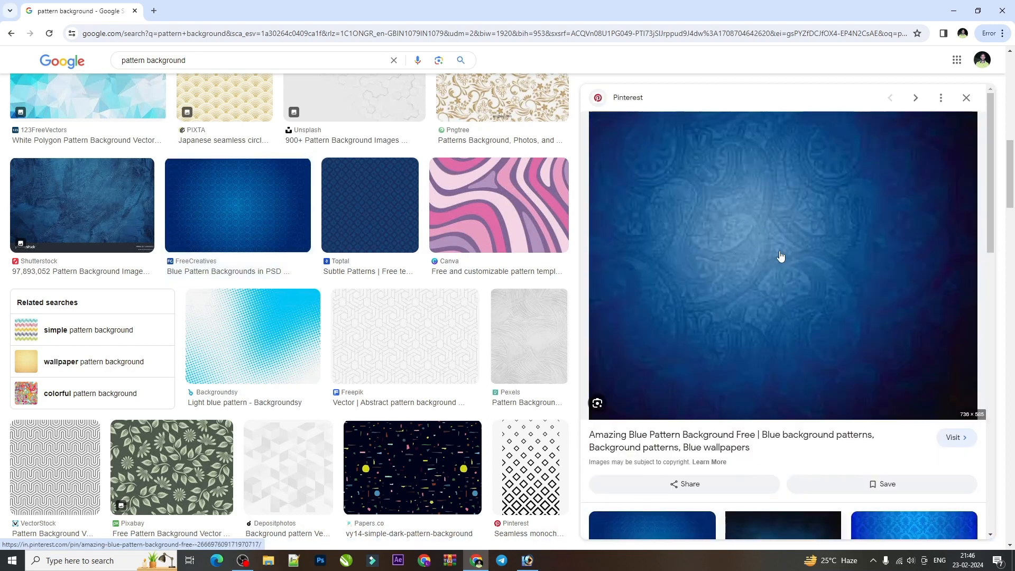
right_click(741, 230)
click(765, 394)
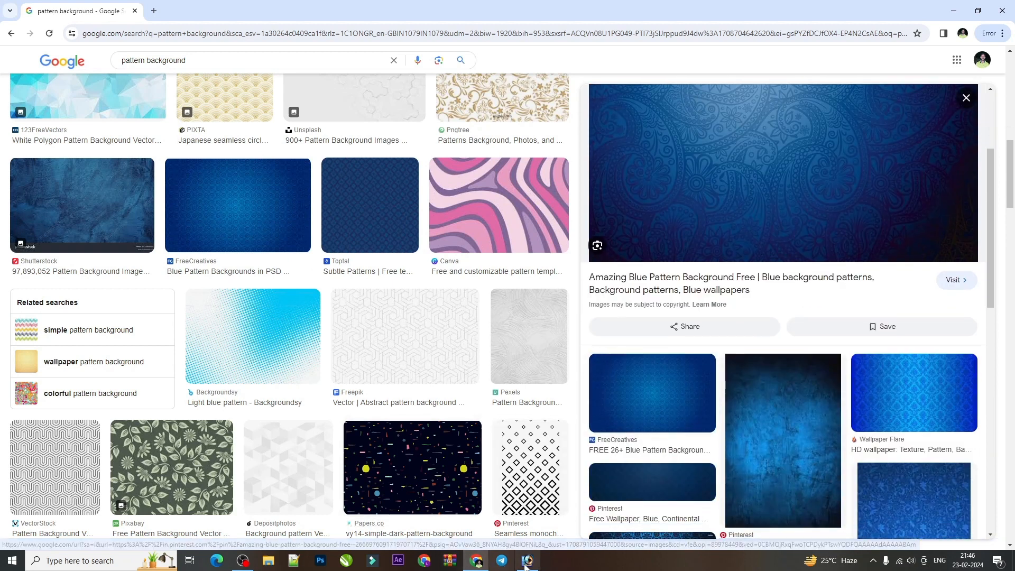
Switch back to Photoshop, paste the blue paisley pattern into the new card and stretch it to cover the whole canvas.
click(527, 560)
key(ctrl+v)
drag(555, 286, 501, 267)
drag(617, 376, 728, 413)
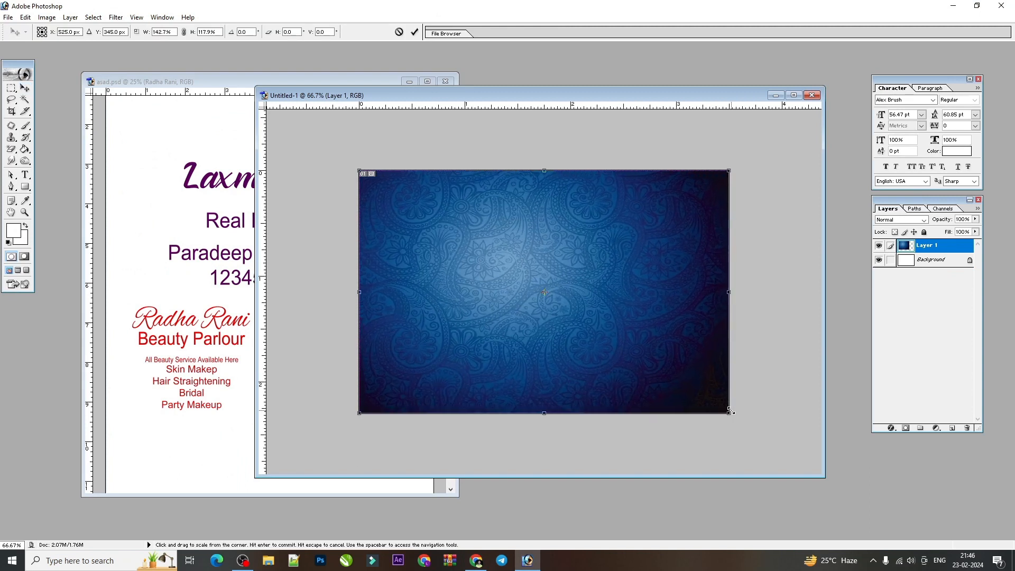
key(Return)
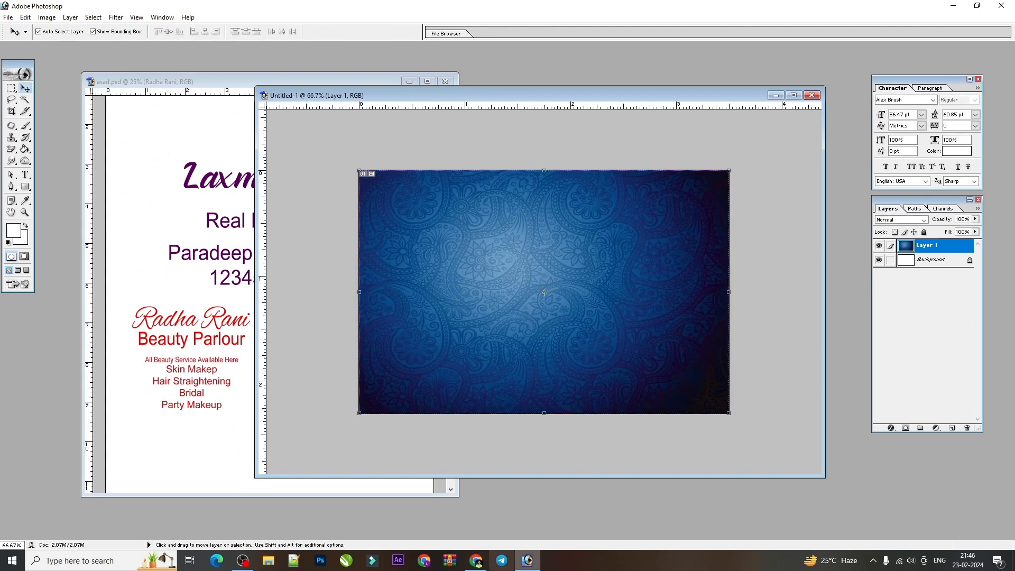
click(478, 559)
click(481, 559)
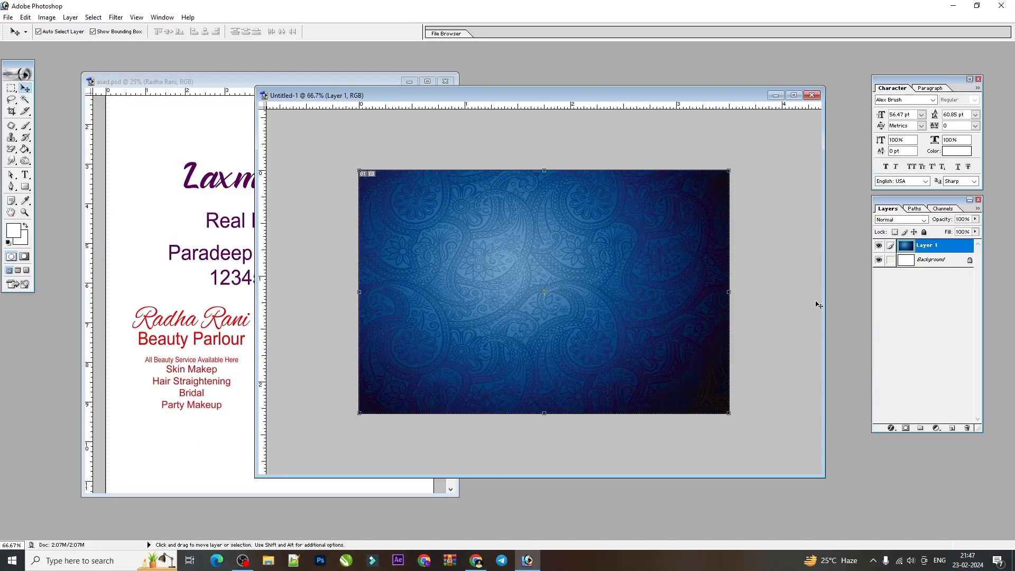
Draw a rectangle covering the whole card, fill it with magenta CC007D and move it beneath the paisley pattern layer.
click(25, 187)
drag(358, 170, 729, 414)
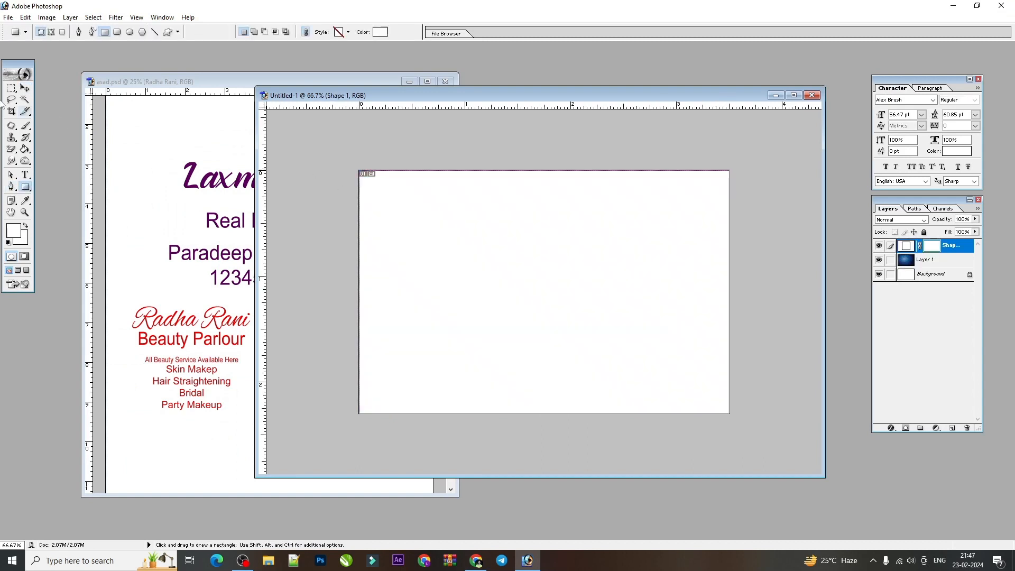
click(25, 88)
double_click(907, 247)
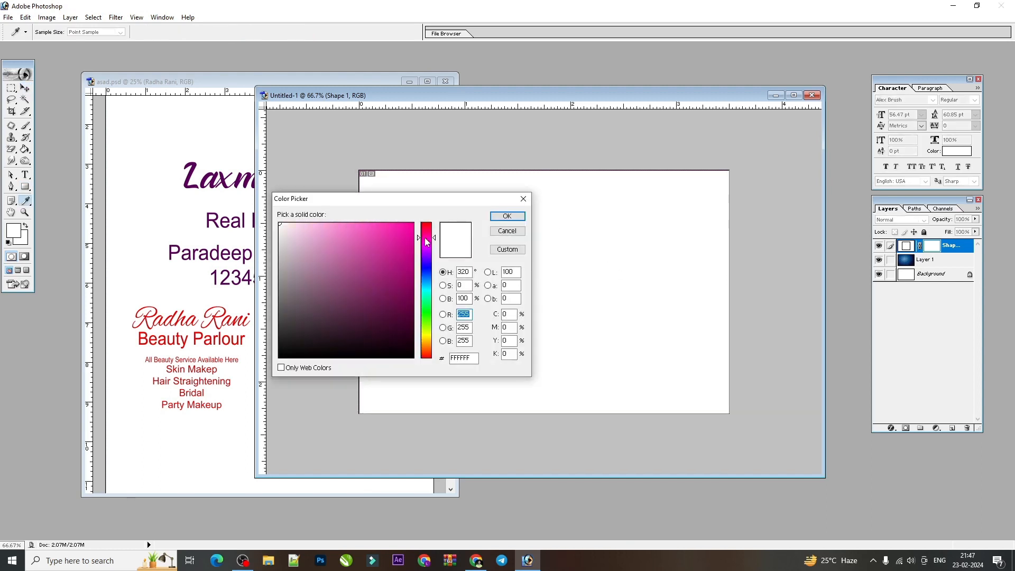
click(413, 250)
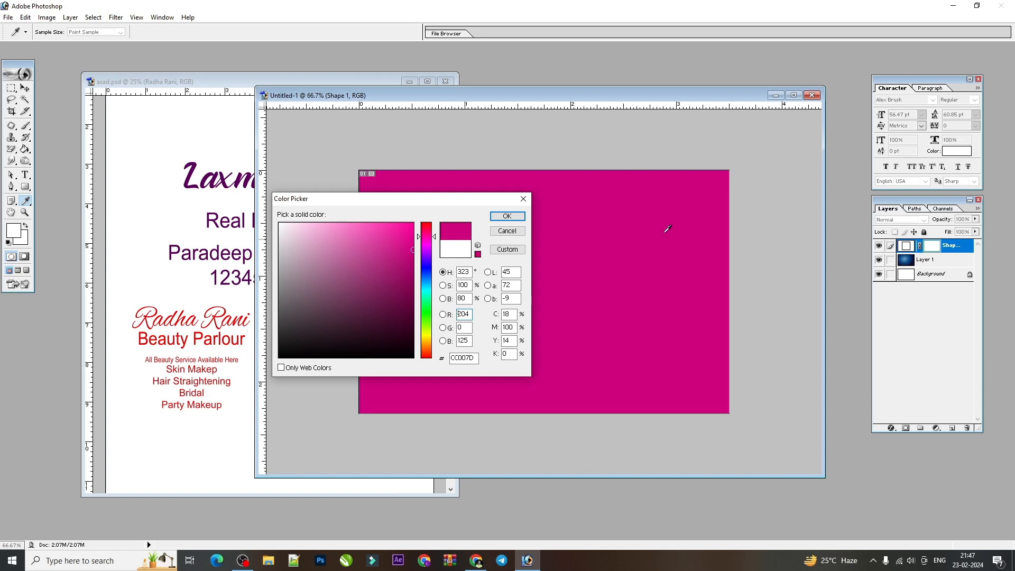
key(Return)
key(ctrl+bracketleft)
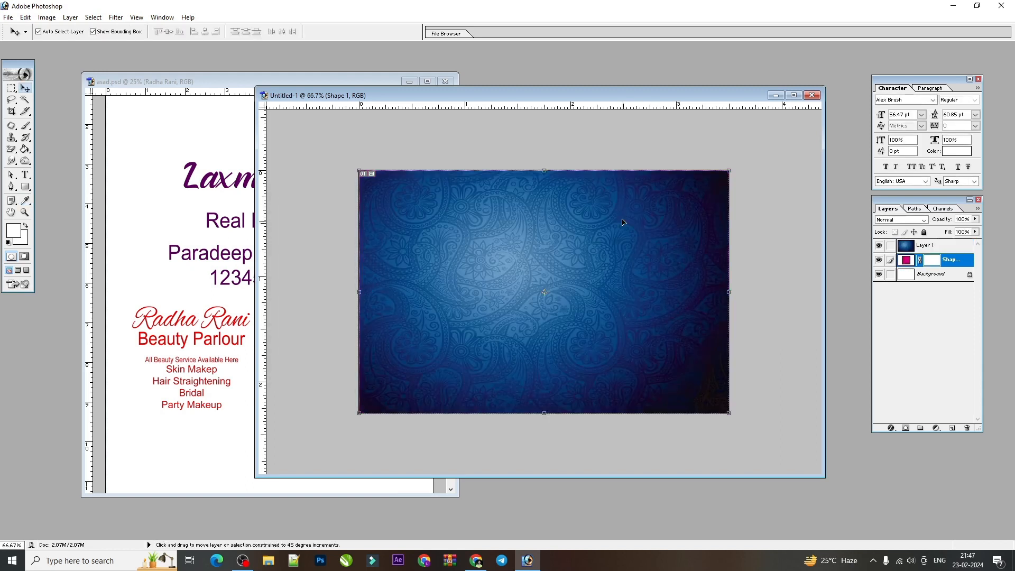
Set the paisley pattern layer's blend mode to Lighten so it mixes with the magenta rectangle.
click(651, 302)
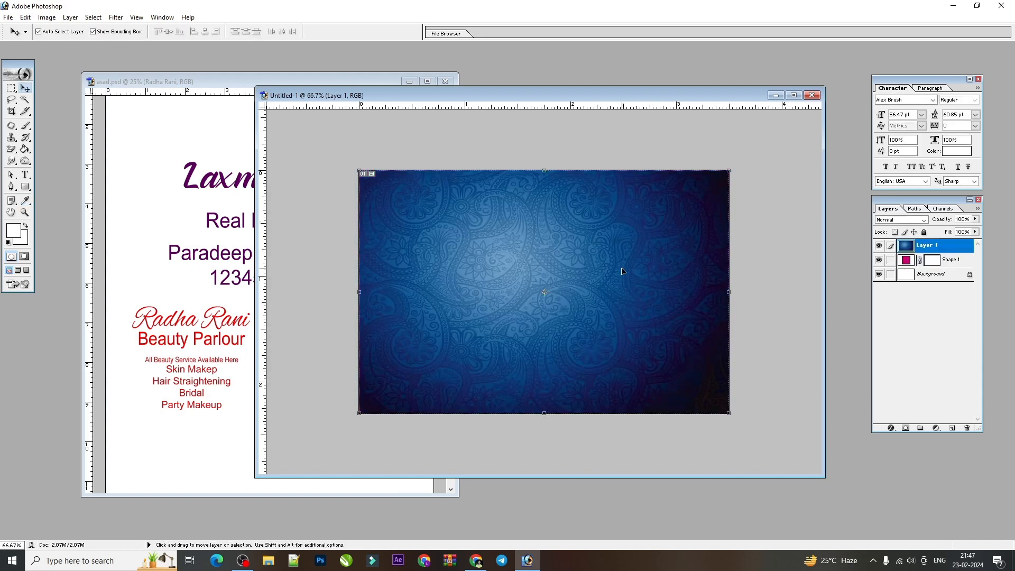
click(892, 265)
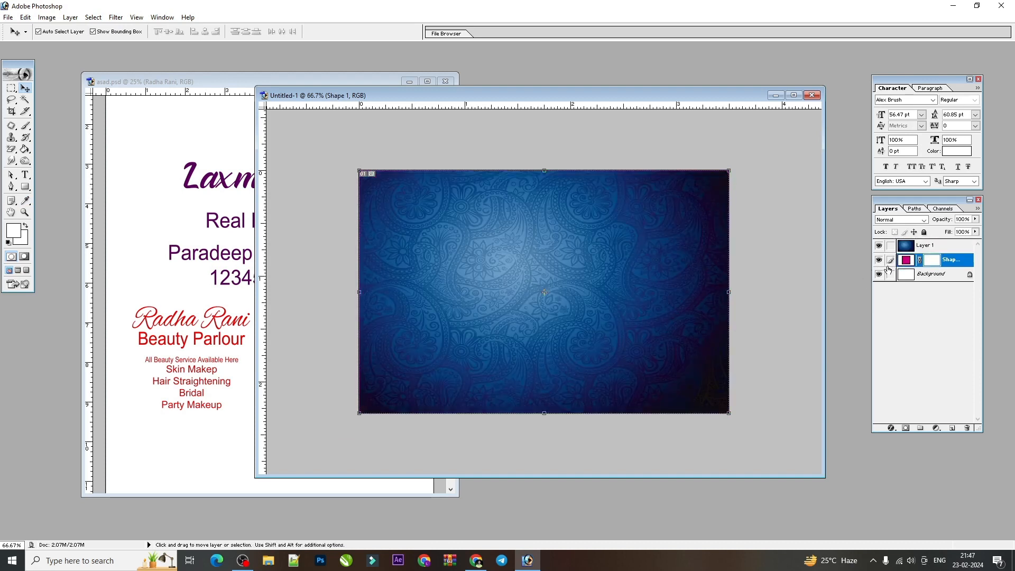
click(904, 251)
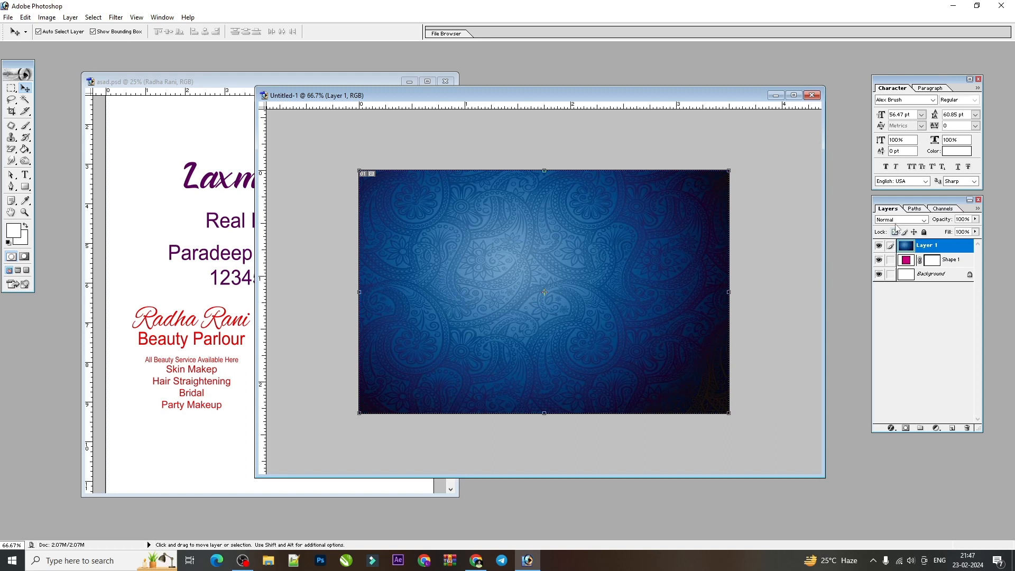
click(893, 221)
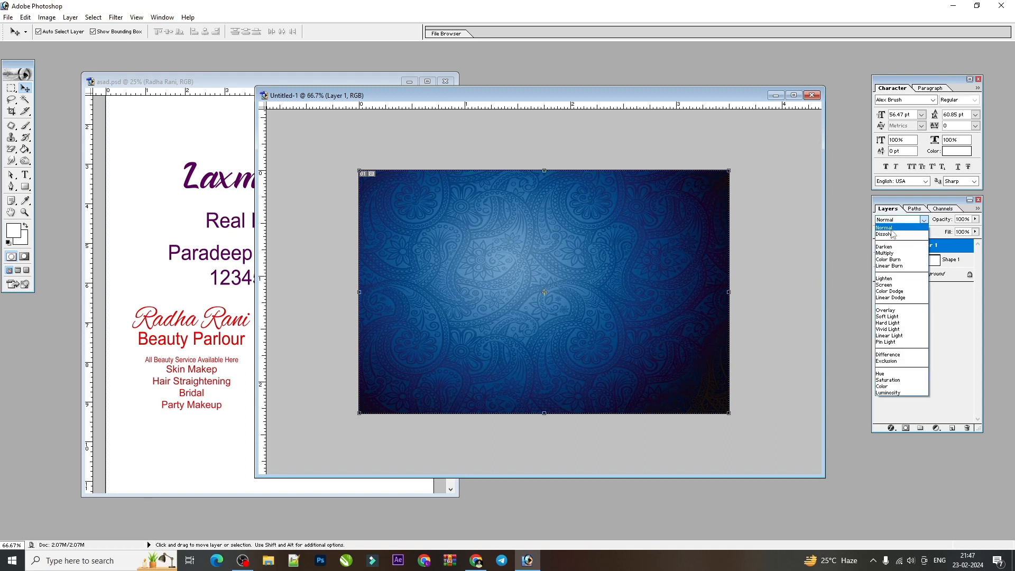
click(890, 246)
key(Down)
key(Down)
key(Down)
key(Down)
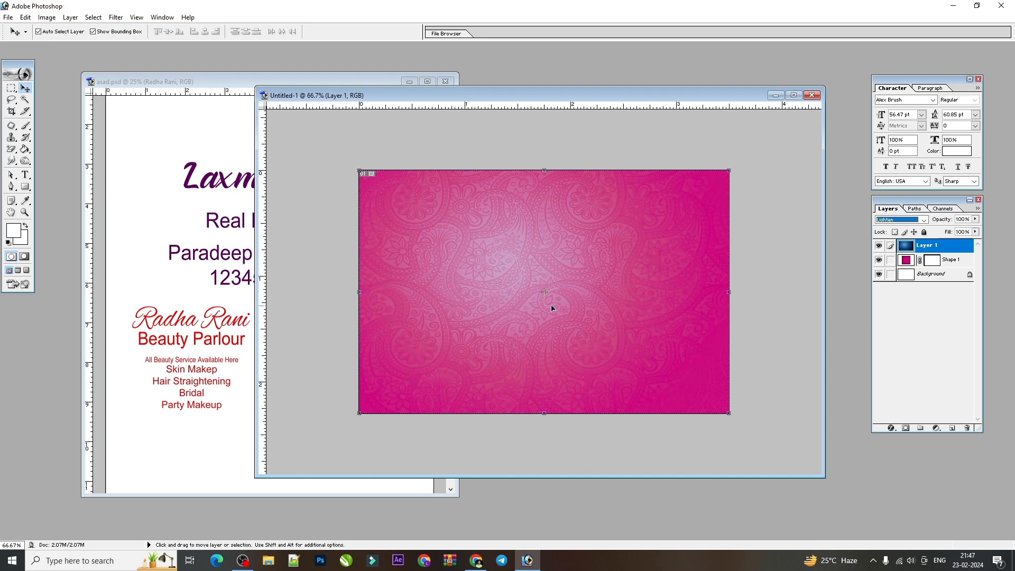
Lower the paisley pattern layer's opacity to 51%.
key(ctrl+plus)
key(ctrl+minus)
click(975, 219)
drag(966, 231, 950, 233)
key(ctrl+plus)
key(ctrl+minus)
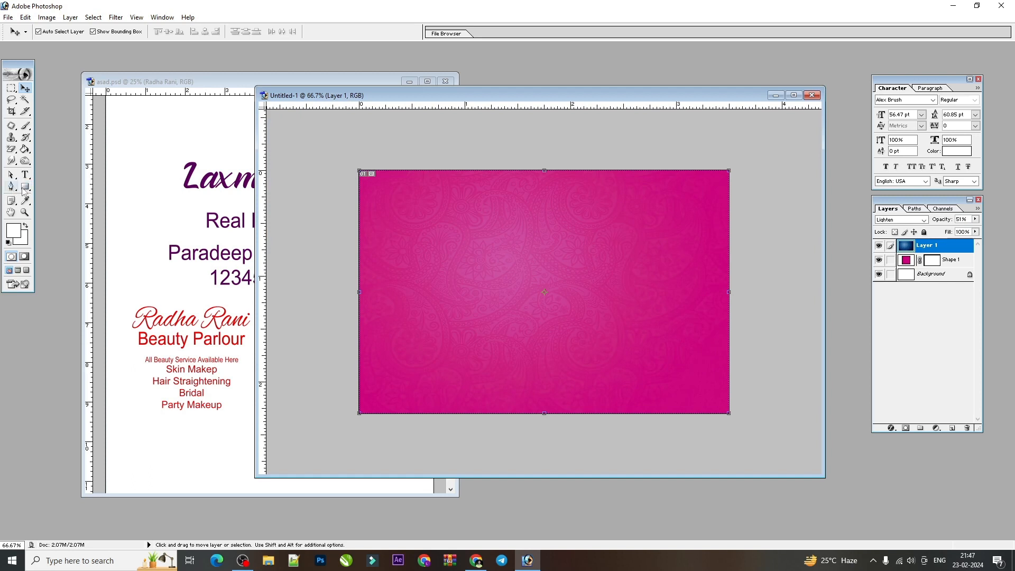
Draw a white rectangle over the card's lower part and pull an added anchor point on its upper edge upward into an arch.
key(a)
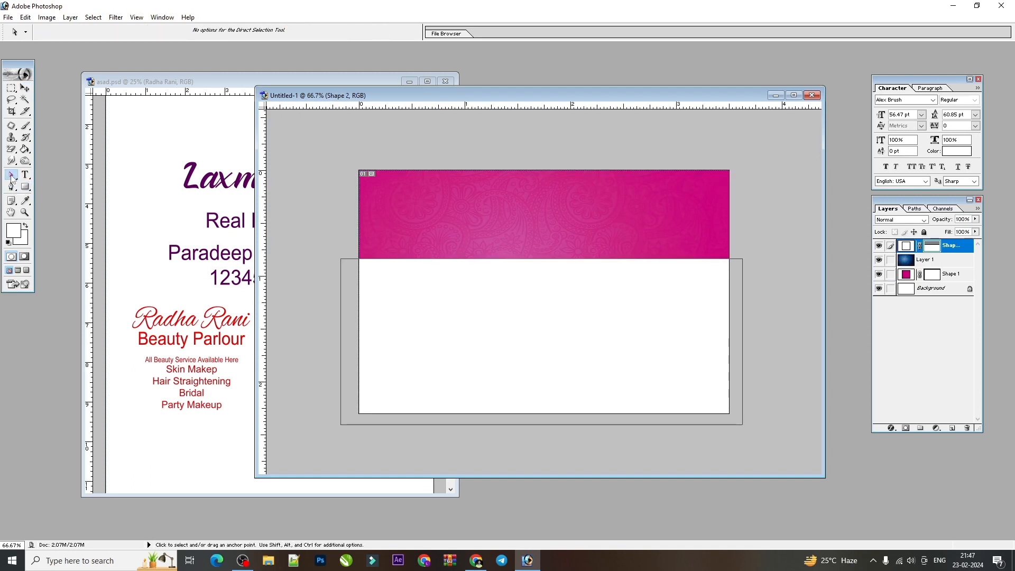
right_click(532, 261)
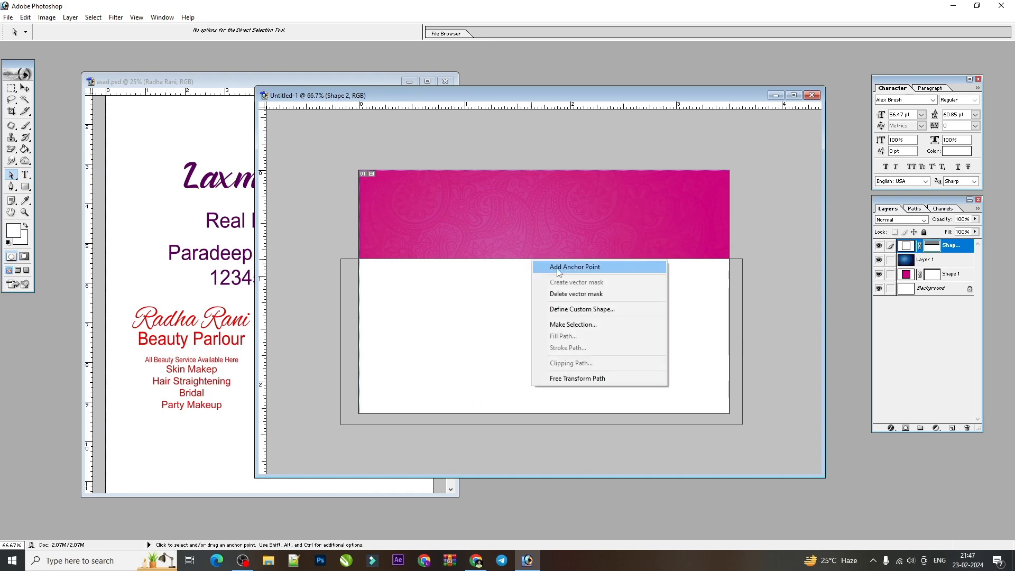
click(558, 267)
drag(532, 260, 542, 216)
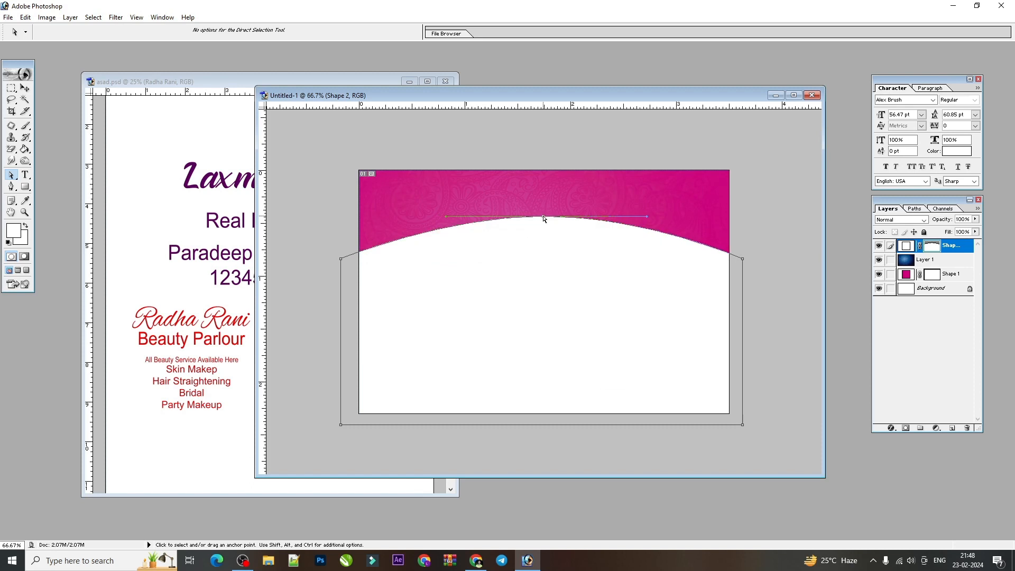
Move the arched white shape down until its crest is about 0.8 inch below the card's upper edge, and shorten its lower side.
click(25, 87)
drag(546, 265, 550, 296)
drag(708, 471, 709, 456)
key(Return)
right_click(656, 338)
click(682, 367)
click(631, 306)
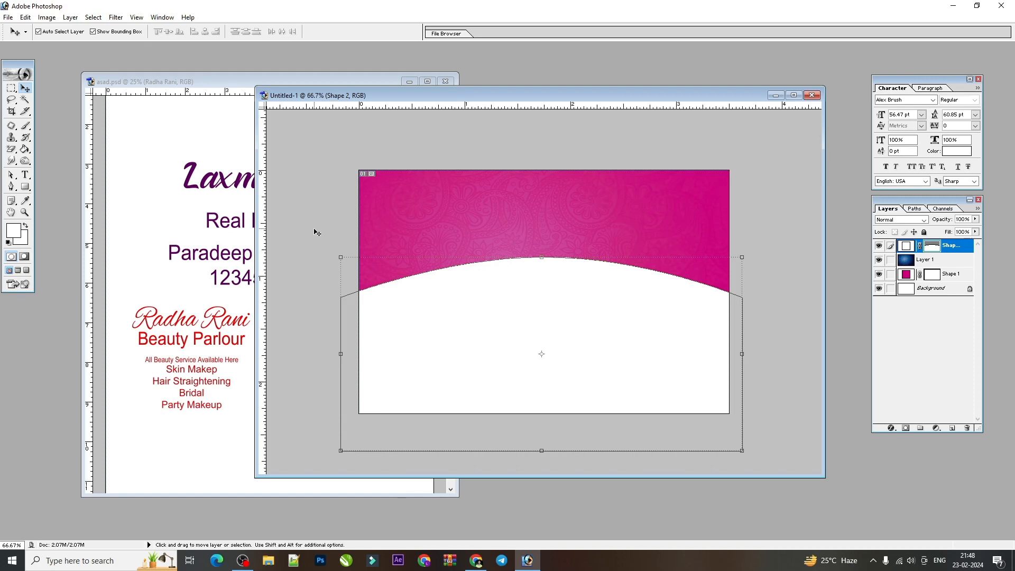
Draw a white circle about 1.8 inches across over the card's left edge, directly above the paisley pattern layer.
right_click(27, 188)
click(57, 206)
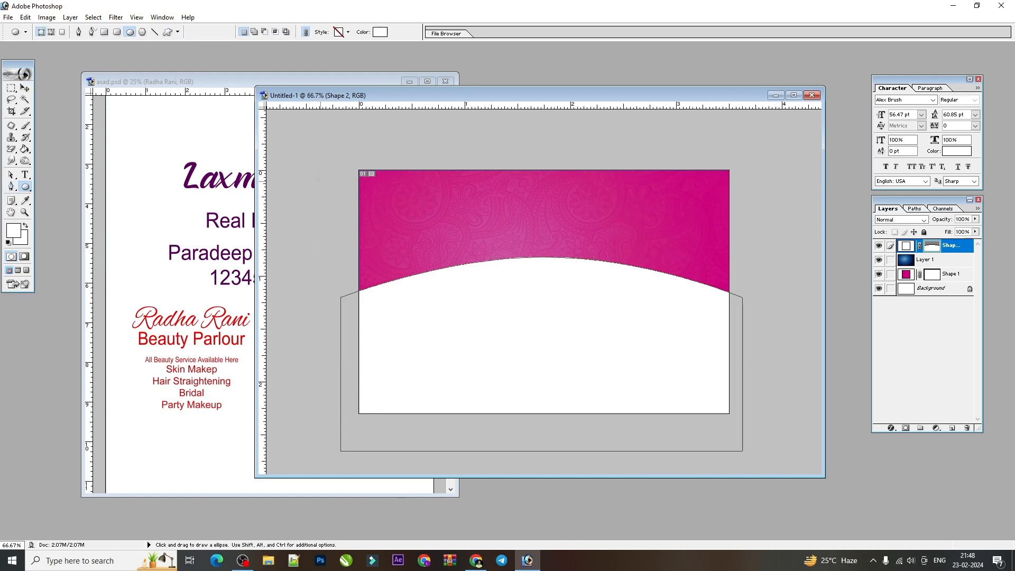
drag(302, 143, 501, 343)
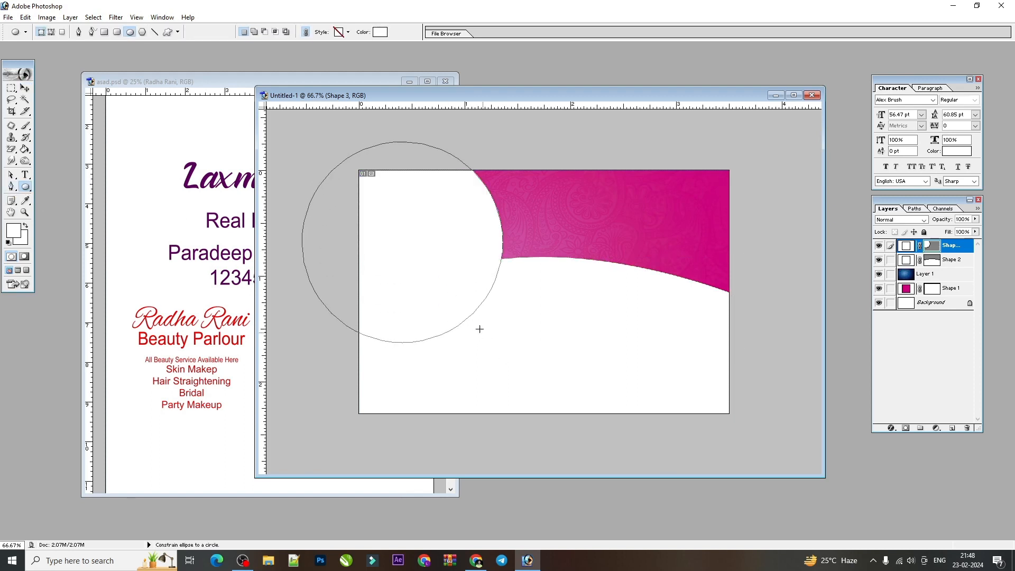
key(ctrl+z)
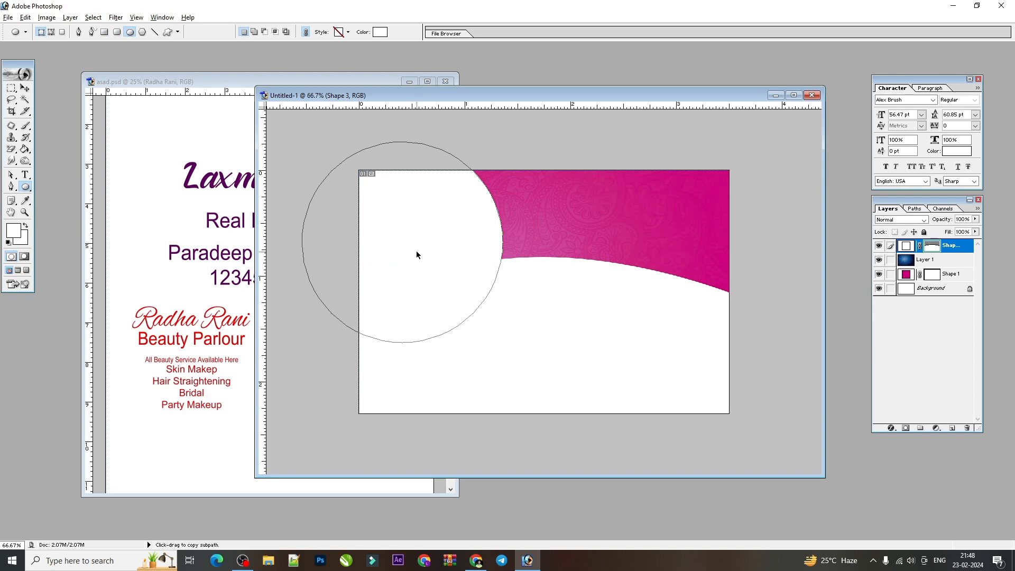
click(923, 260)
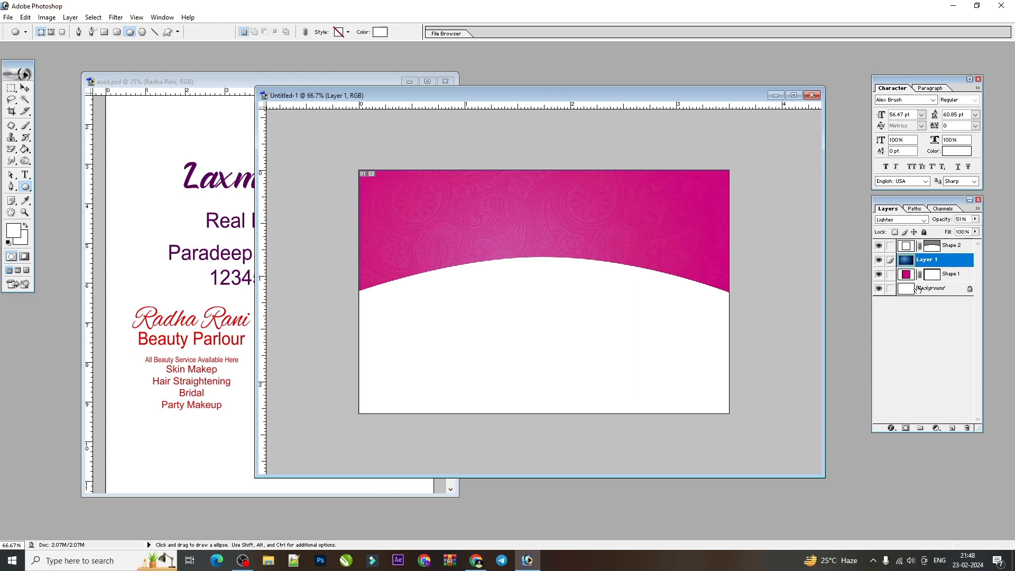
click(919, 289)
click(921, 261)
drag(328, 147, 515, 379)
click(25, 88)
drag(467, 247, 431, 253)
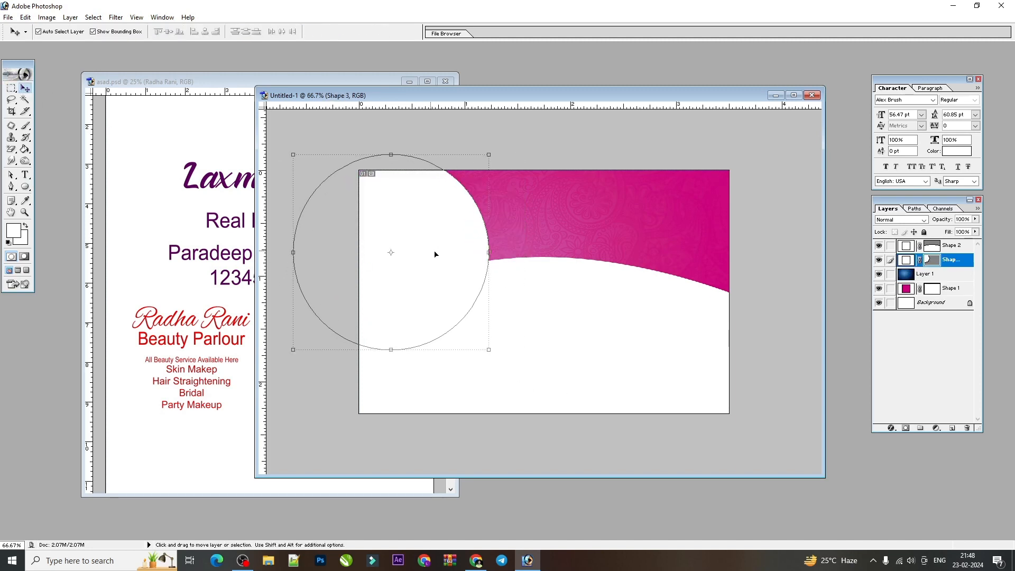
Enlarge the circle to about 2 inches across and move it down along the card's left edge.
drag(492, 350, 498, 356)
key(Return)
mouse_move(441, 306)
mouse_down()
mouse_move(431, 339)
mouse_move(428, 304)
mouse_up()
mouse_move(426, 227)
mouse_down()
mouse_move(437, 242)
mouse_move(439, 302)
mouse_move(438, 274)
mouse_move(412, 234)
mouse_up()
key(ctrl+z)
right_click(412, 242)
click(416, 250)
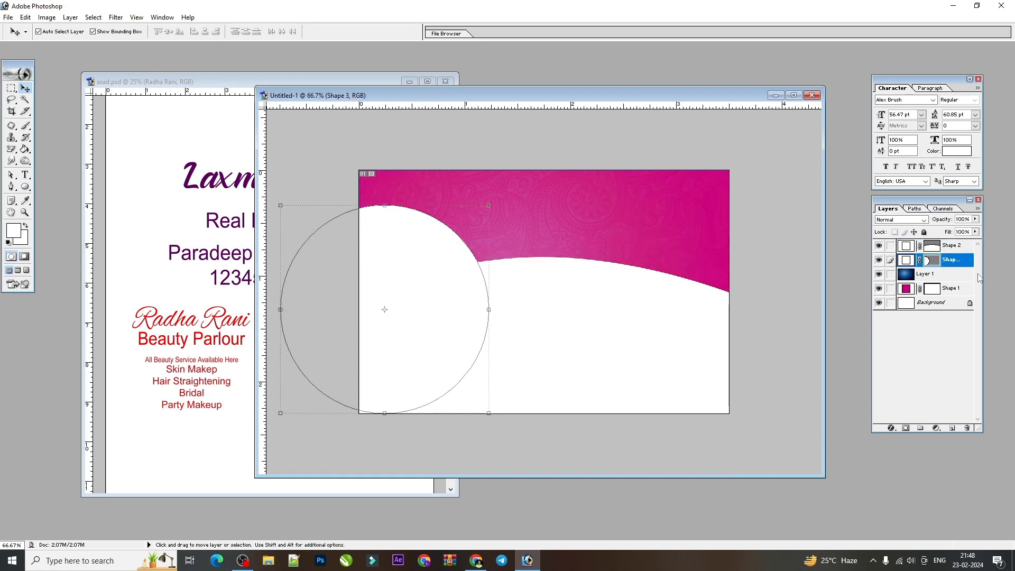
Fill the circle with light red and bring it in front of the arched white shape.
double_click(907, 259)
click(371, 250)
key(Return)
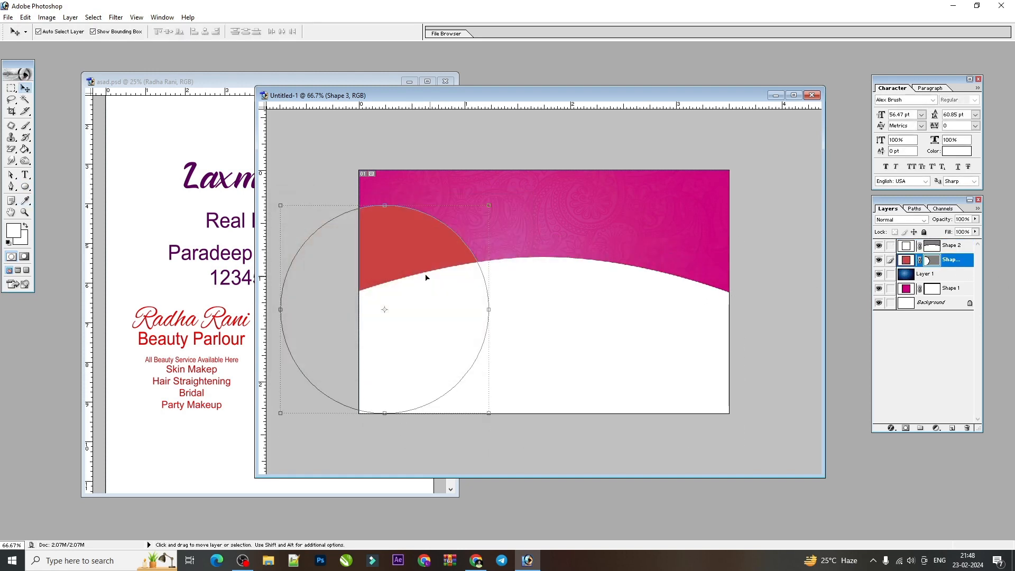
key(ctrl+bracketright)
Enlarge the red circle to about 2.1 inches across and place it over the card's lower-left corner.
drag(423, 270, 437, 210)
drag(508, 358, 528, 378)
key(Return)
drag(469, 241, 461, 328)
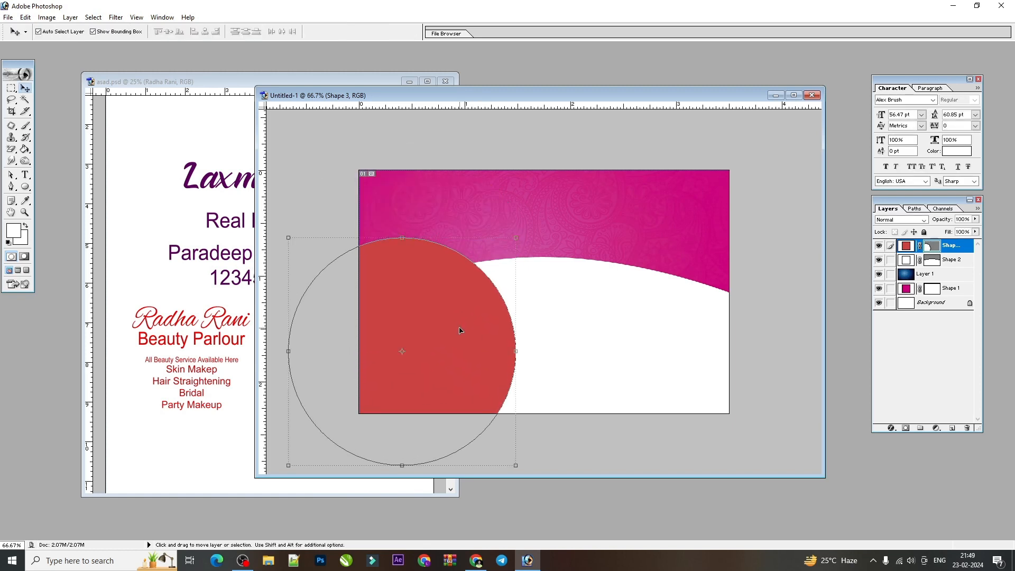
Copy the Radha Rani title from asad.psd onto the card, maximize the window and fit the title onto the magenta area.
click(218, 315)
drag(218, 316, 587, 228)
double_click(787, 97)
drag(706, 235, 668, 228)
key(Return)
Recolour the Radha Rani title white and scale it down to 44.4 pt within the magenta header.
click(957, 153)
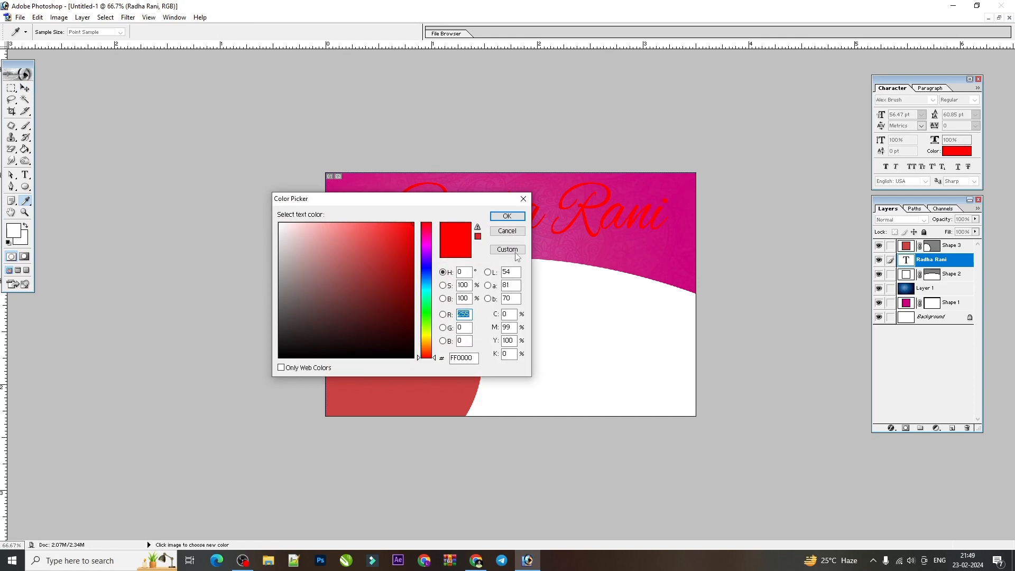
drag(307, 238, 215, 189)
click(505, 217)
drag(668, 229, 599, 220)
key(Return)
Change the Radha Rani title's colour to bright yellow.
click(956, 152)
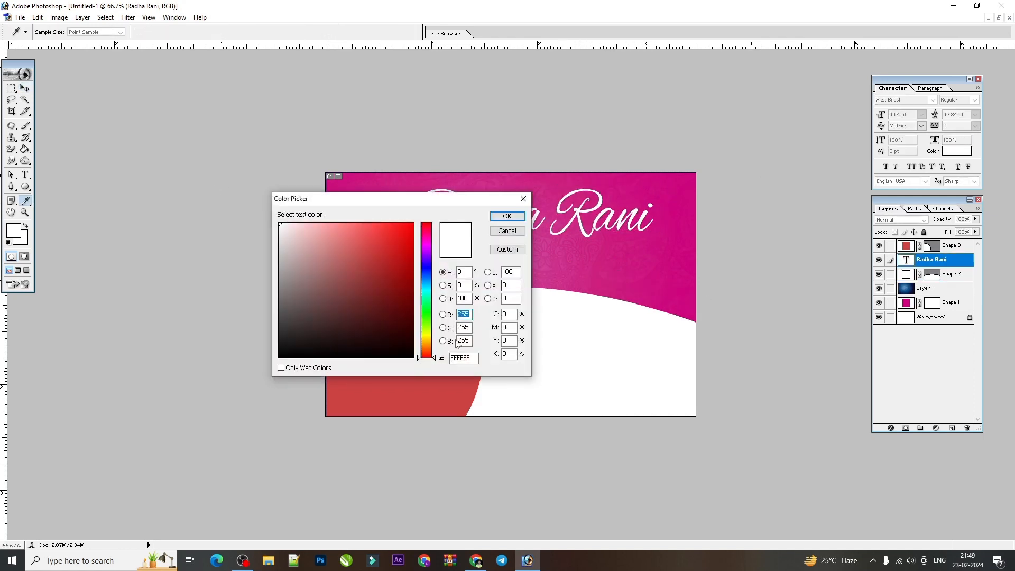
drag(508, 341, 477, 342)
text(1)
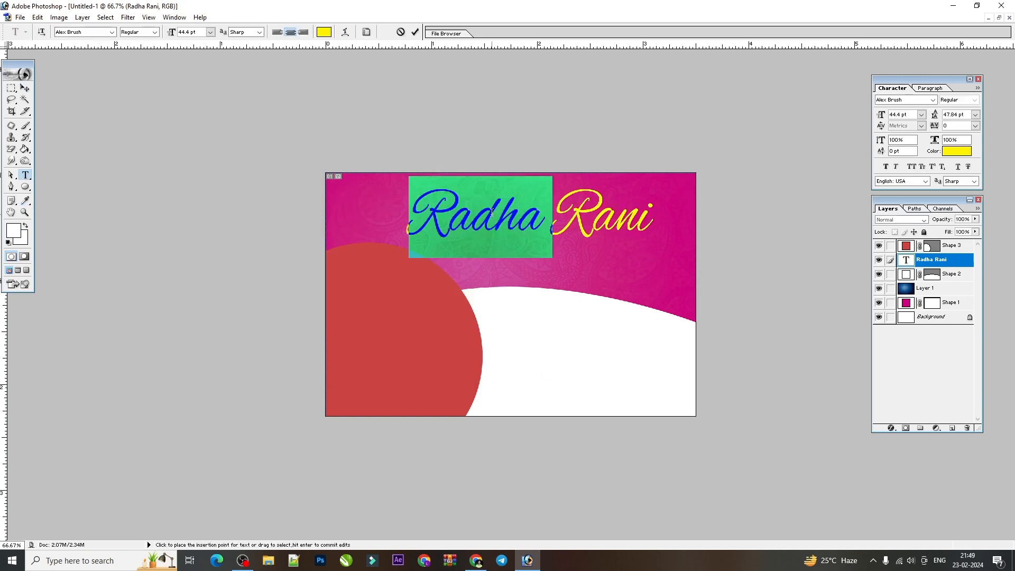
Change the font of the whole Radha Rani title to Bungasai.
drag(550, 214, 643, 215)
key(Down)
key(Down)
key(Down)
key(Down)
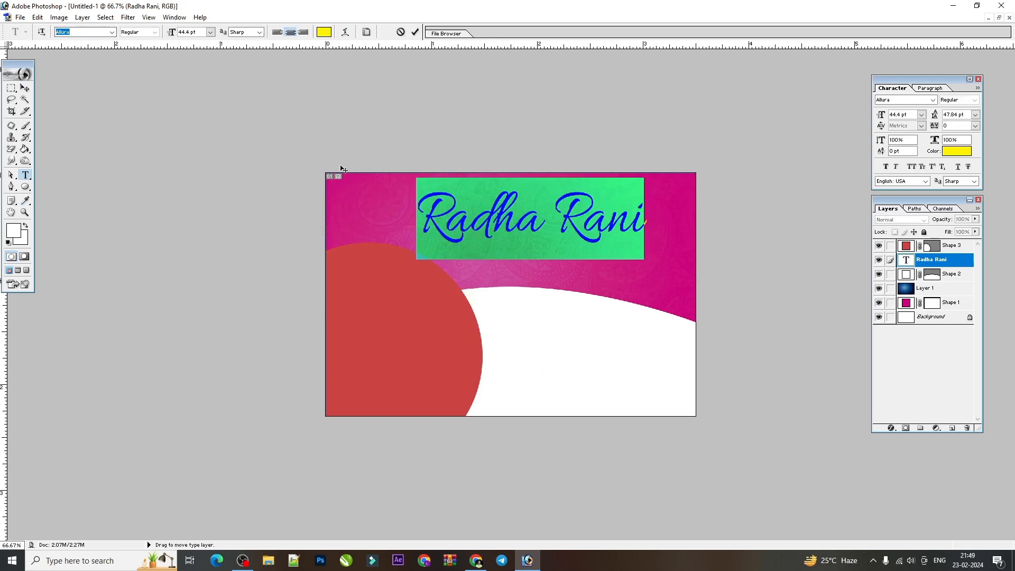
key(Down)
key(Down)
key(Down)
key(Down)
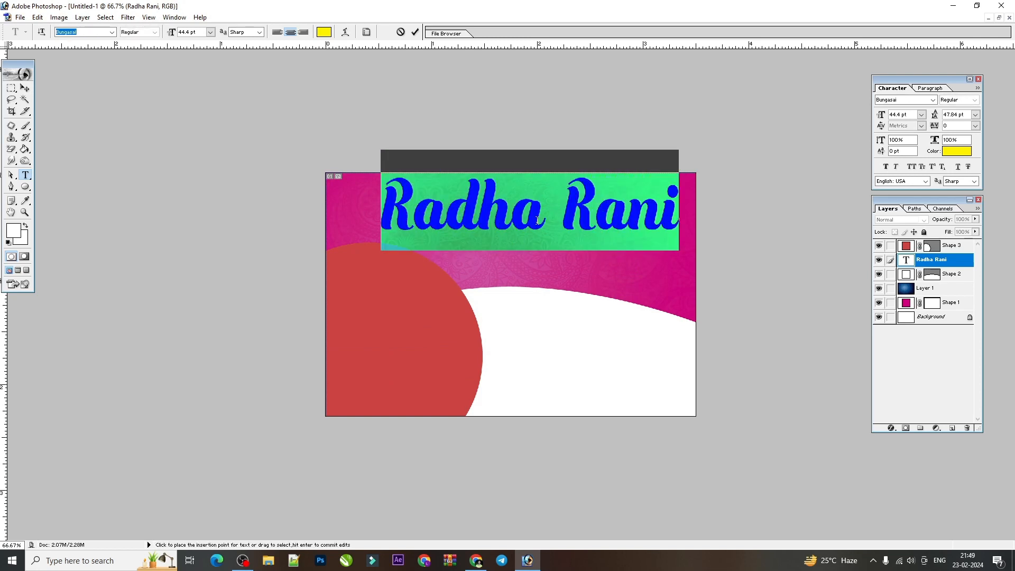
click(546, 210)
Scale the Radha Rani title down to about 2.1 inches wide near the card's upper edge.
click(26, 89)
key(ctrl+t)
drag(681, 233, 584, 213)
key(Return)
key(ctrl+alt+0)
Copy the Beauty Parlour text from asad.psd onto the card and shrink it to about 1.3 inches wide beneath the title.
click(25, 186)
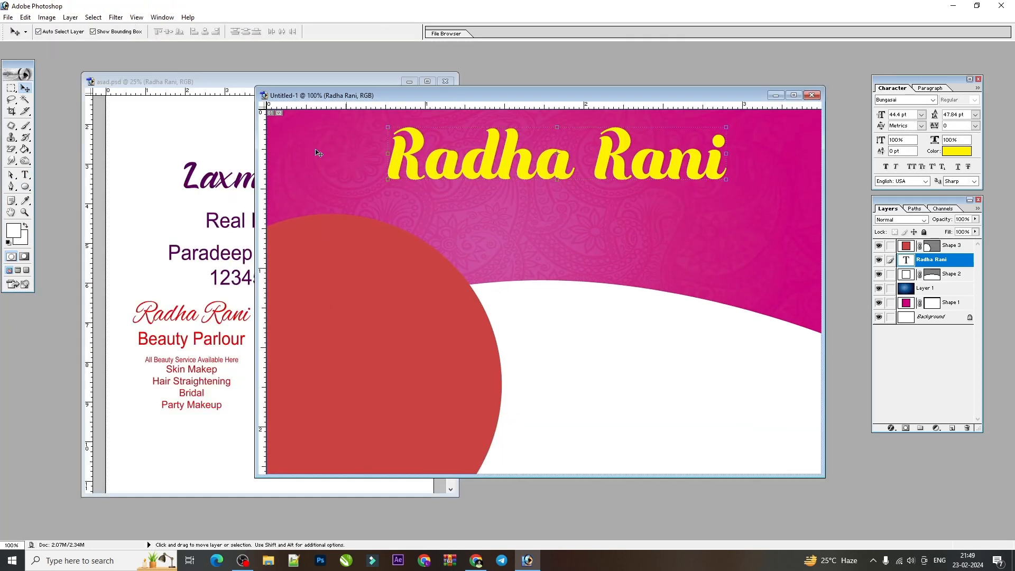
click(187, 240)
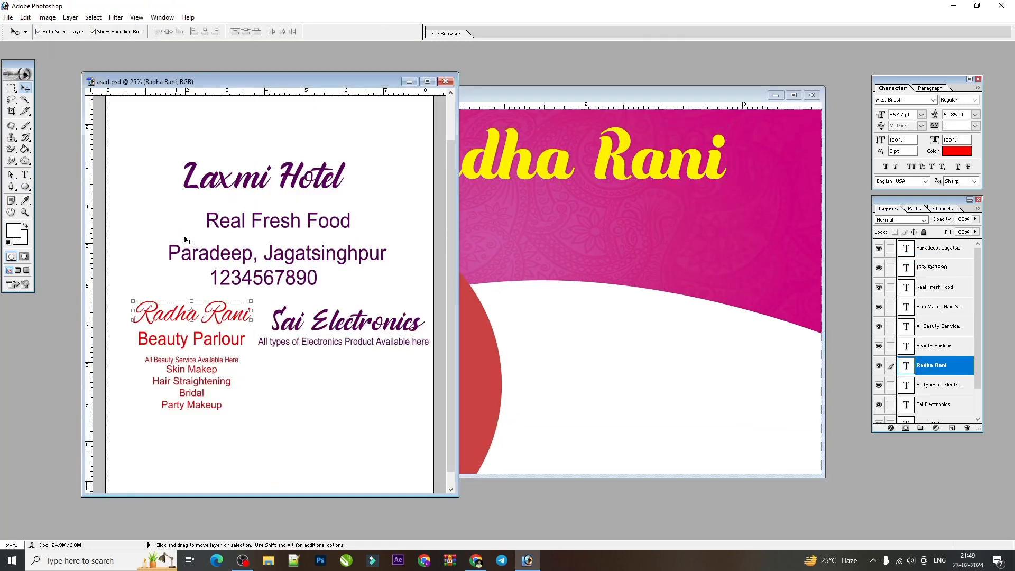
drag(227, 341, 613, 228)
key(Return)
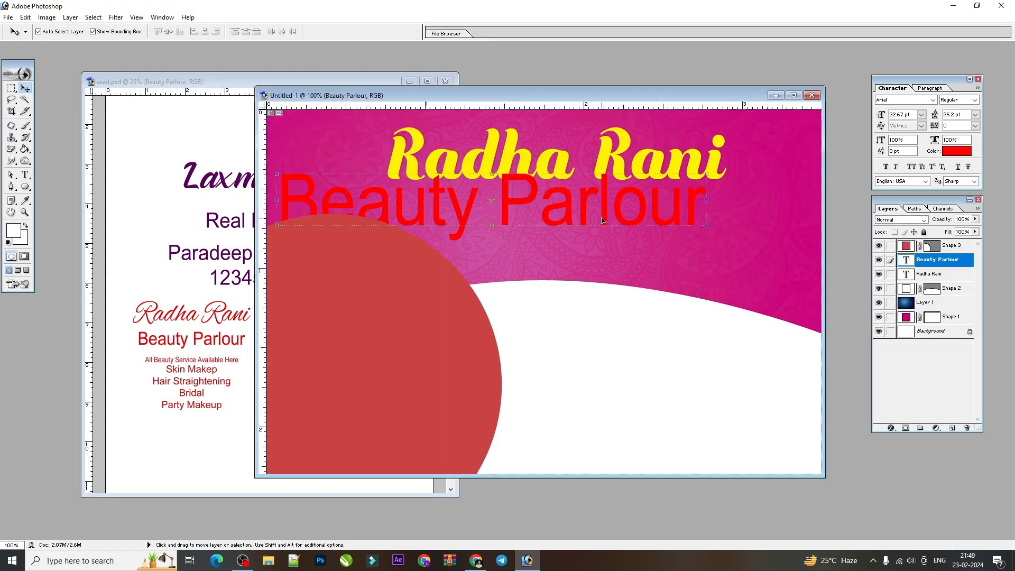
click(794, 95)
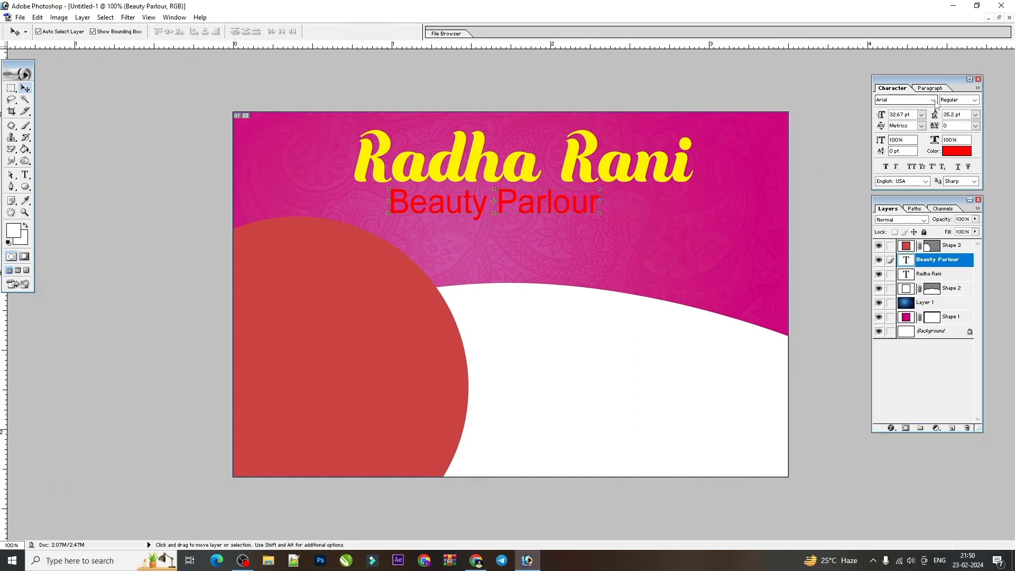
Make the Beauty Parlour text bold and white, and shift it under the Radha Rani title.
click(954, 119)
mouse_move(536, 208)
mouse_down()
mouse_move(604, 208)
mouse_move(546, 202)
mouse_move(556, 203)
mouse_up()
click(956, 151)
click(279, 223)
click(507, 216)
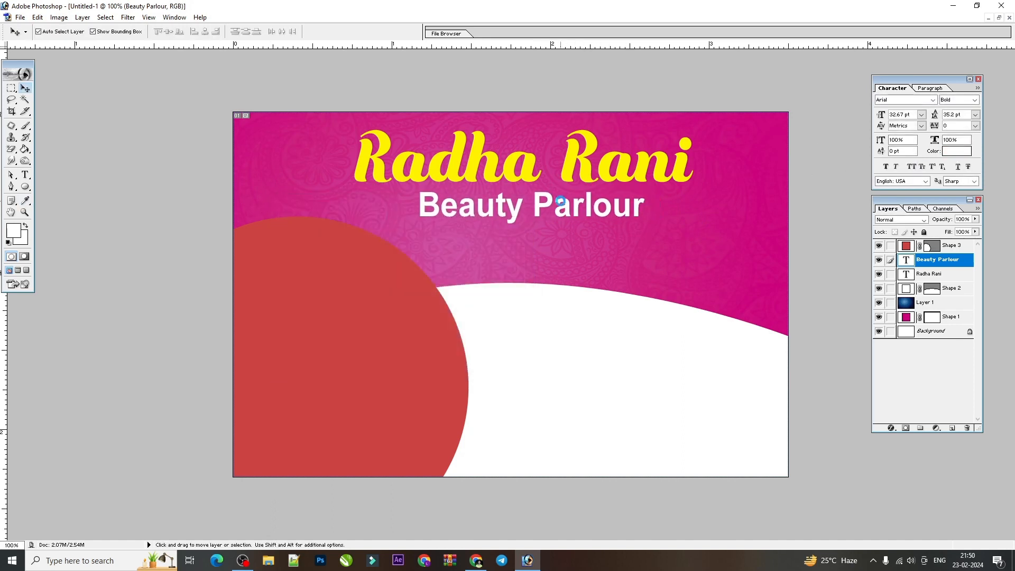
Nudge the Beauty Parlour text left until it sits centred beneath the Radha Rani title.
key(Left)
key(Left)
key(Left)
key(Left)
key(Left)
key(Left)
key(Left)
key(Left)
key(Left)
key(Left)
key(Left)
key(Left)
key(Left)
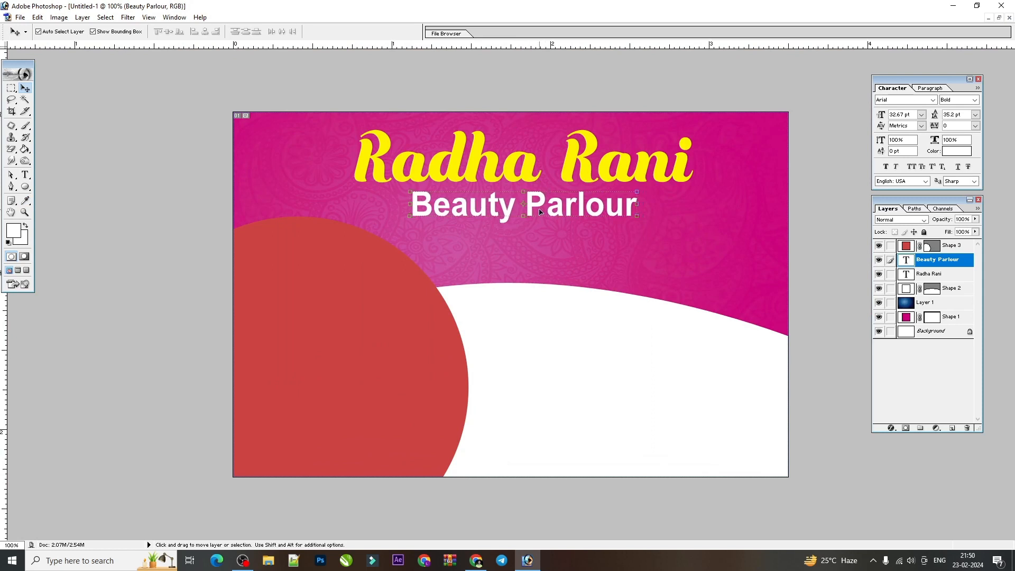
Centre the Radha Rani and Beauty Parlour lines horizontally on the card and lower them slightly.
shift+click(588, 176)
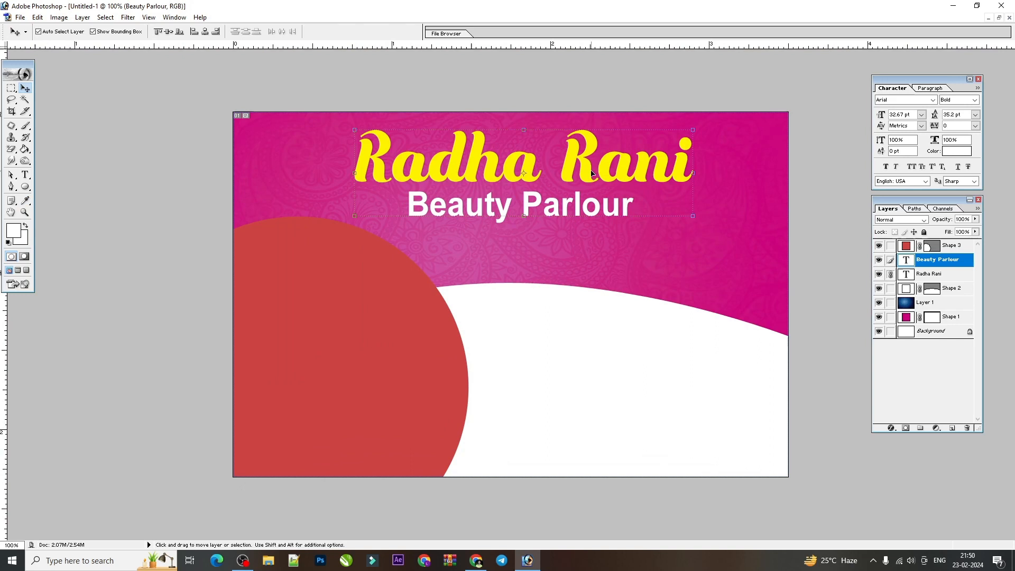
key(ctrl+a)
click(205, 32)
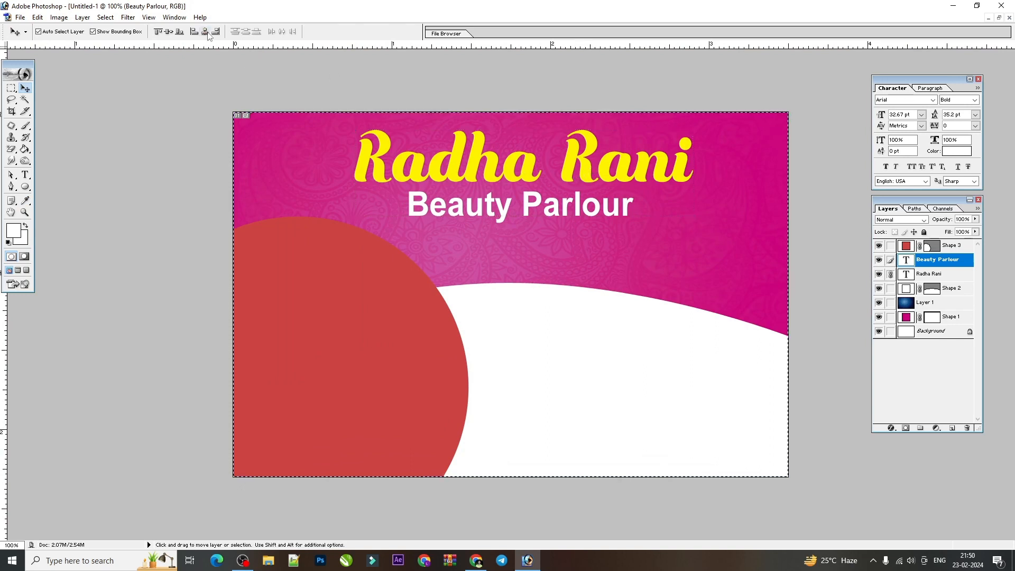
key(ctrl+d)
drag(564, 188, 564, 190)
shift+click(572, 179)
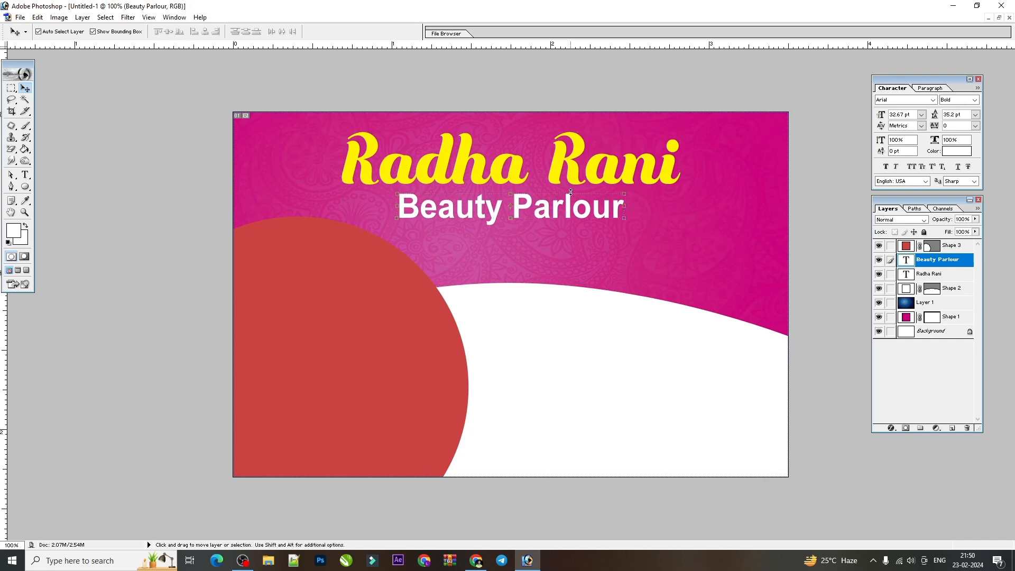
shift+click(667, 178)
Select the white arched shape beneath the magenta header.
right_click(738, 235)
click(767, 255)
click(667, 375)
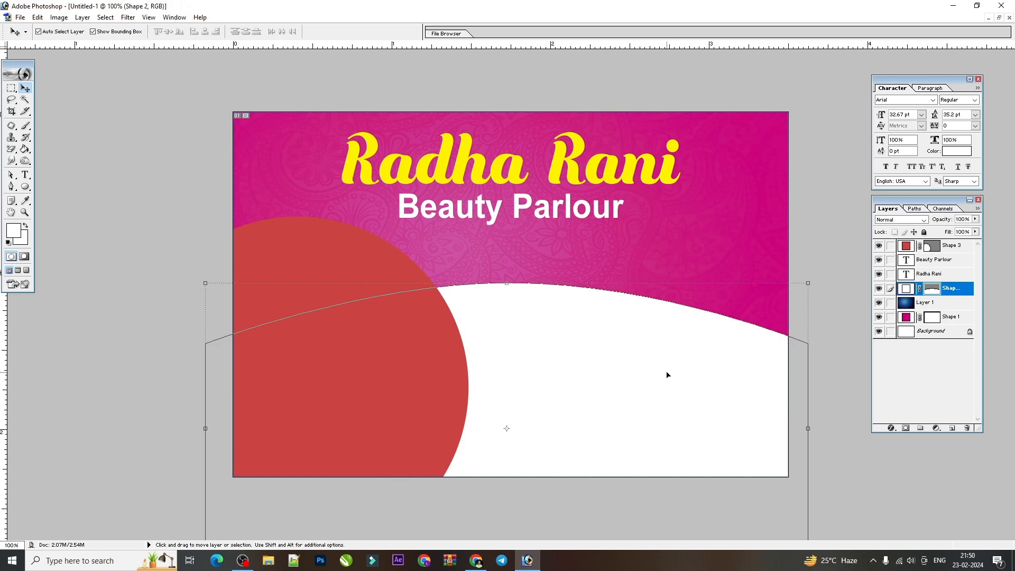
Move the white curved shape up so its crest sits just below the Beauty Parlour text.
drag(665, 363, 674, 310)
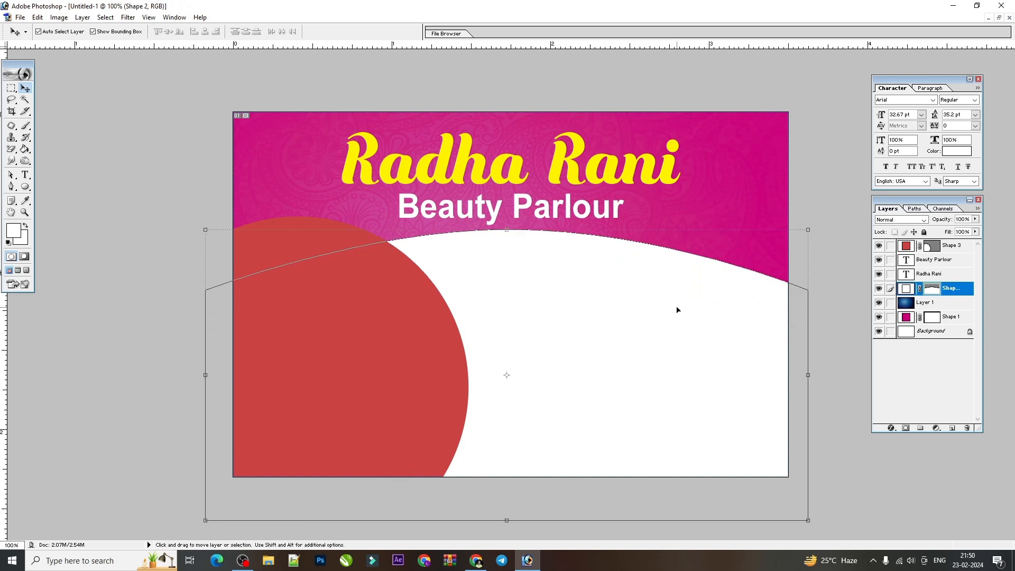
drag(650, 306, 648, 308)
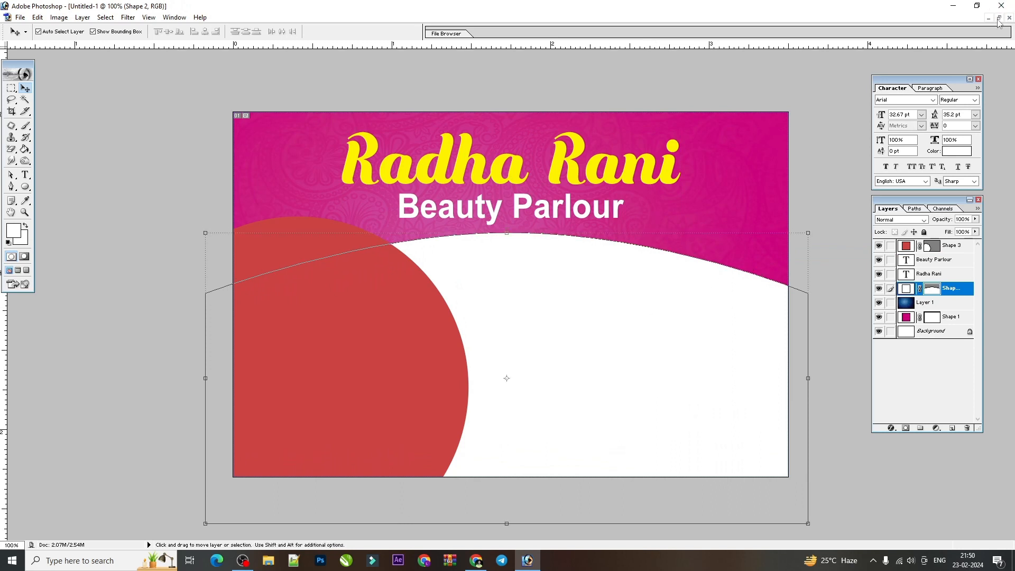
click(25, 186)
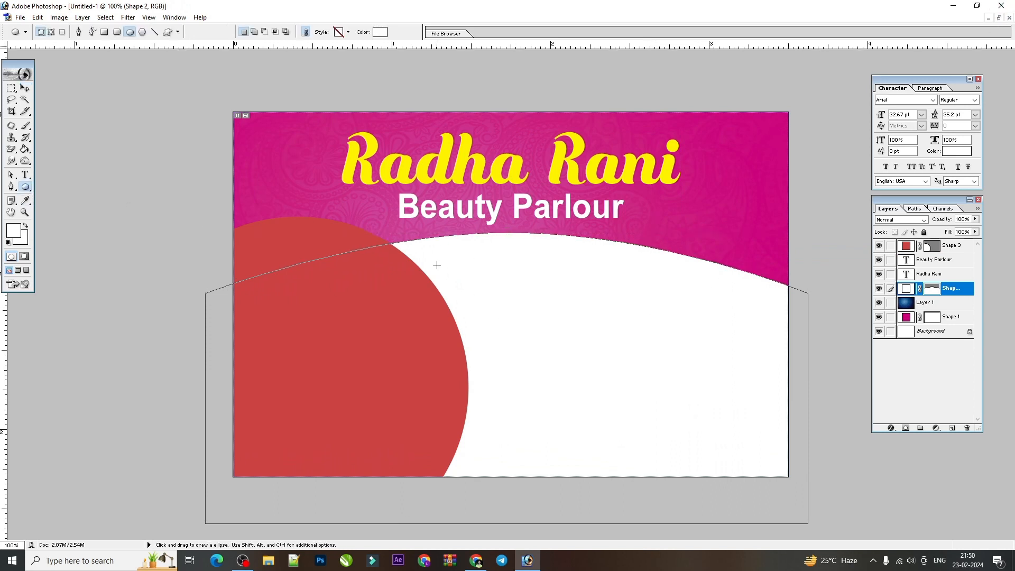
Copy the All Beauty Service Available Here line from asad.psd into the card, scale it down and place it below Beauty Parlour.
click(998, 18)
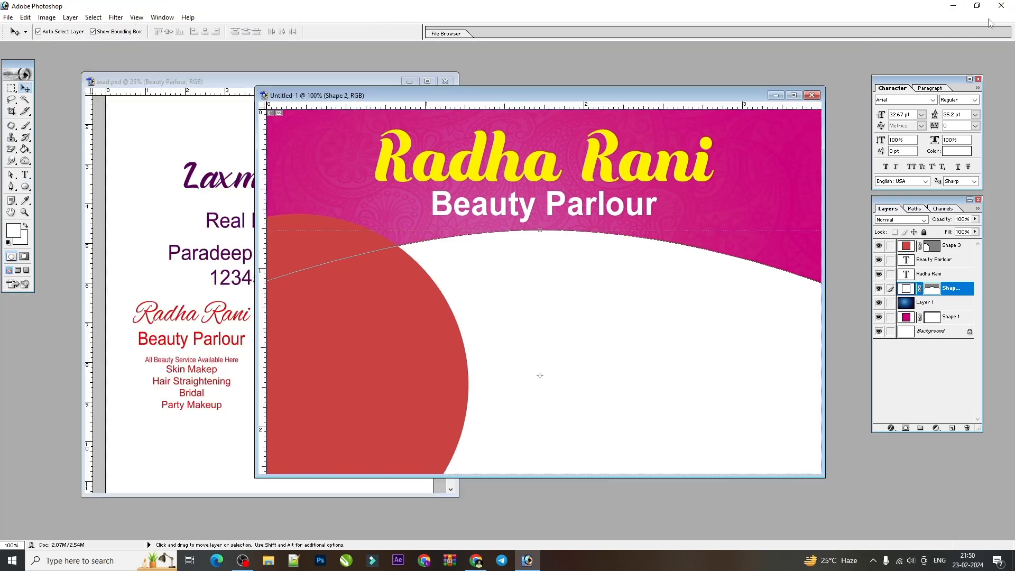
click(193, 227)
click(208, 367)
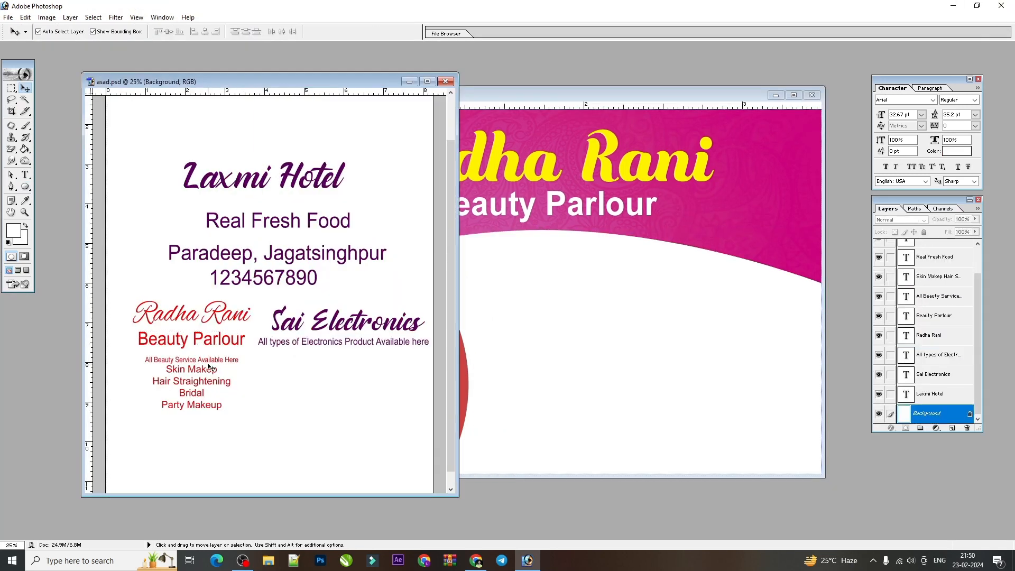
drag(212, 363, 722, 283)
key(ctrl+minus)
drag(659, 294, 645, 298)
key(ctrl+plus)
drag(811, 299, 746, 298)
key(Return)
key(ctrl+minus)
Hide the white curved Shape 2 layer and recolor the All Beauty Service Available Here line white.
mouse_move(661, 346)
mouse_down()
mouse_move(664, 403)
mouse_move(667, 356)
mouse_up()
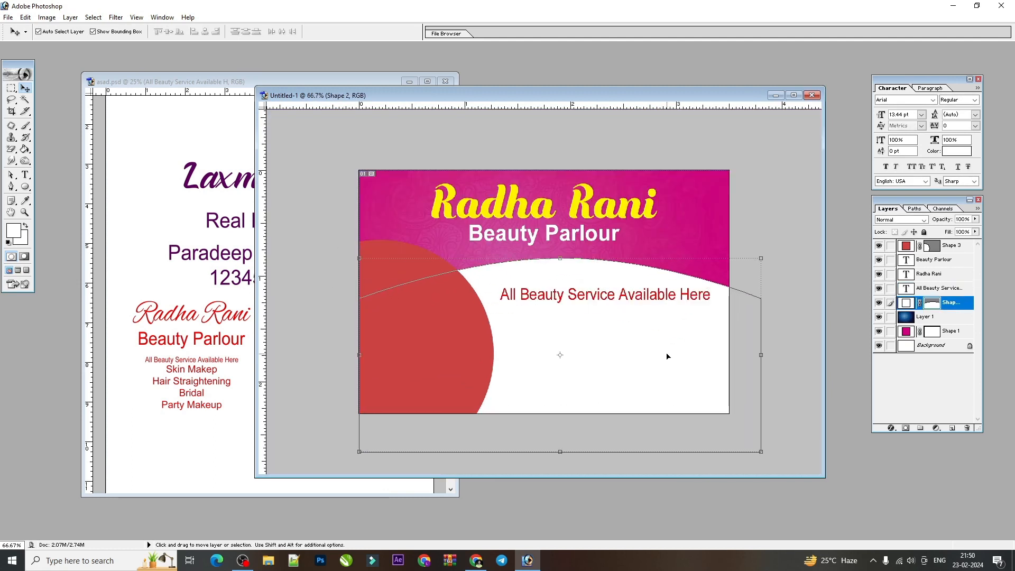
click(878, 302)
click(636, 297)
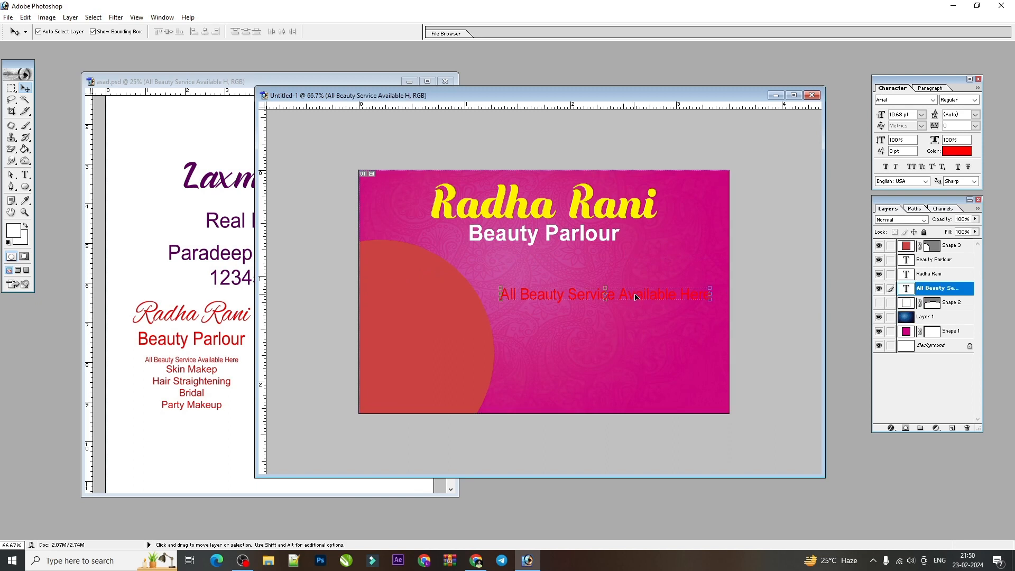
click(949, 150)
click(279, 222)
key(Return)
mouse_move(615, 293)
mouse_down()
mouse_move(605, 280)
mouse_move(620, 282)
mouse_move(634, 262)
mouse_move(623, 277)
mouse_move(629, 296)
mouse_up()
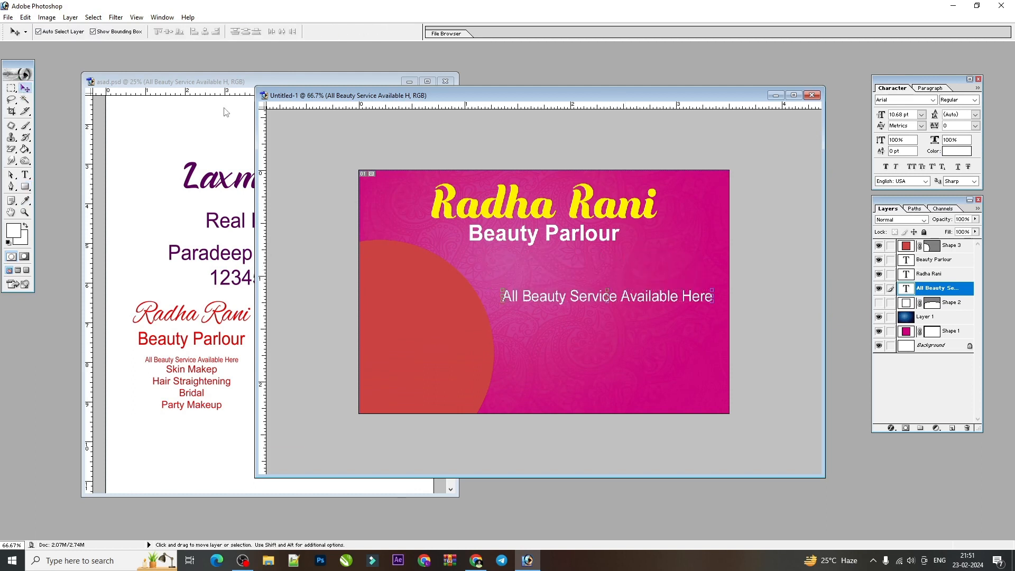
Copy the four-line service list from asad.psd into the card and scale it down below the All Beauty Service line.
click(112, 328)
click(199, 377)
click(198, 378)
drag(198, 378, 547, 349)
drag(655, 371, 604, 356)
key(Return)
key(ctrl+plus)
scroll(588, 346, up, 1)
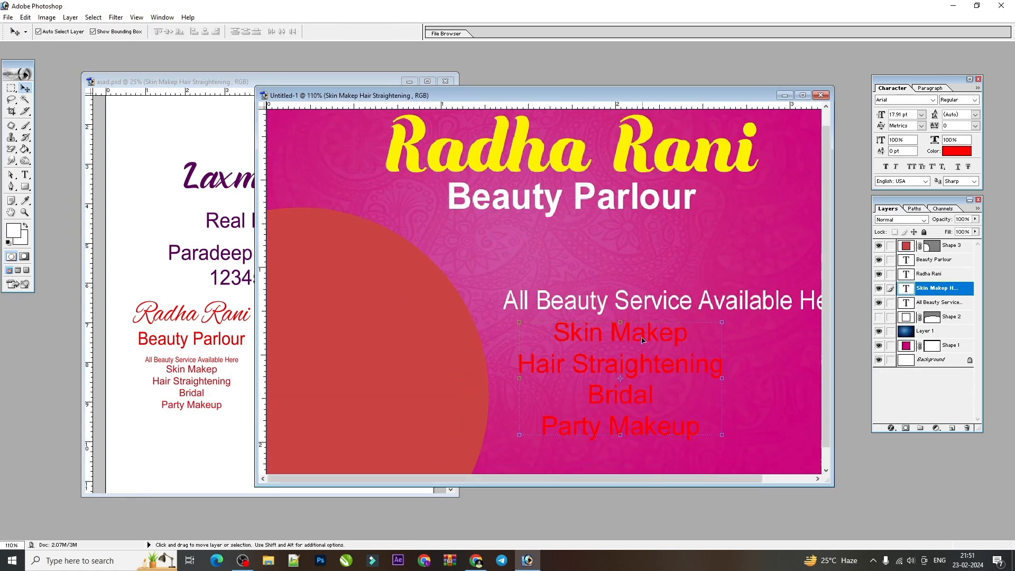
Join the service list into two rows, Skin Makep with Hair Straightening and Bridal with Party Makeup, and bring its layer to the front.
click(25, 175)
click(553, 356)
key(BackSpace)
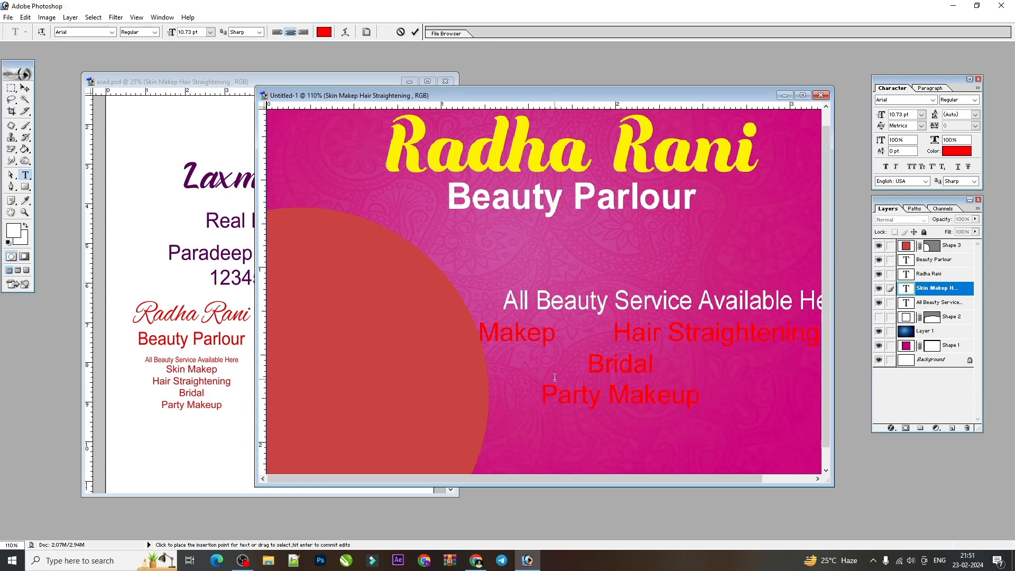
key(BackSpace)
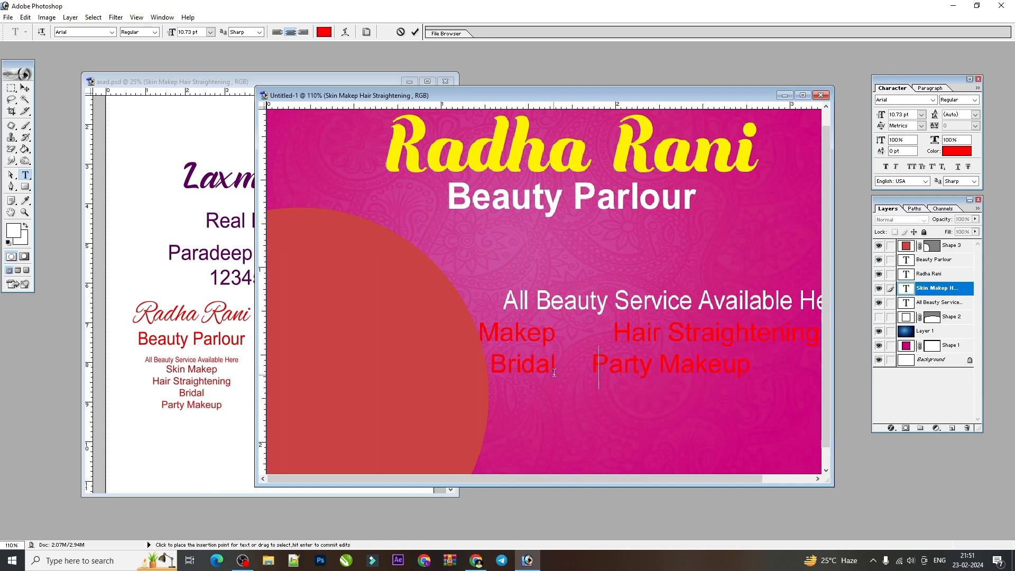
key(super)
click(24, 88)
key(ctrl+shift+bracketright)
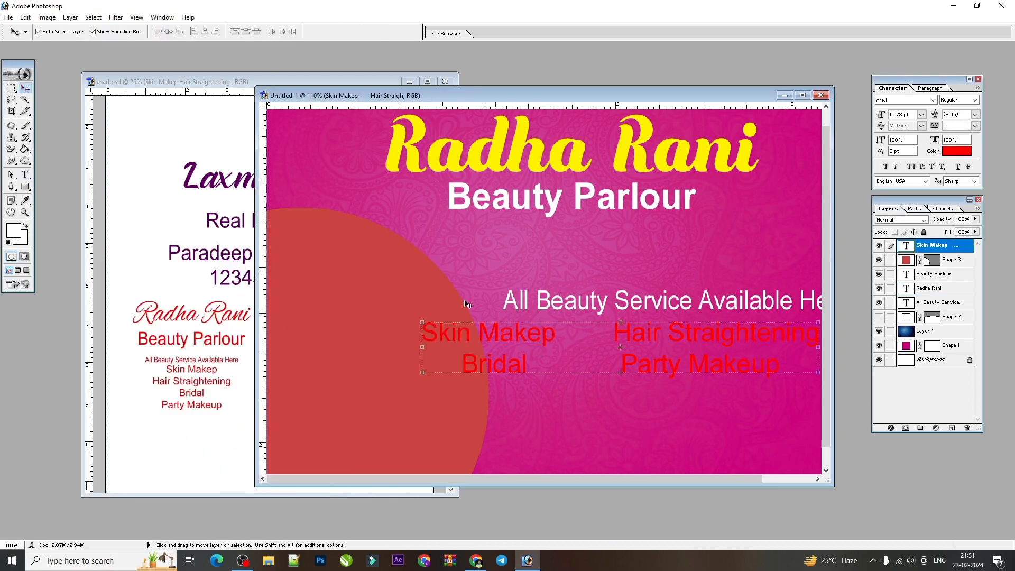
Left-align the service list text and position it to the right of the red circle, below the All Beauty Service line.
click(24, 175)
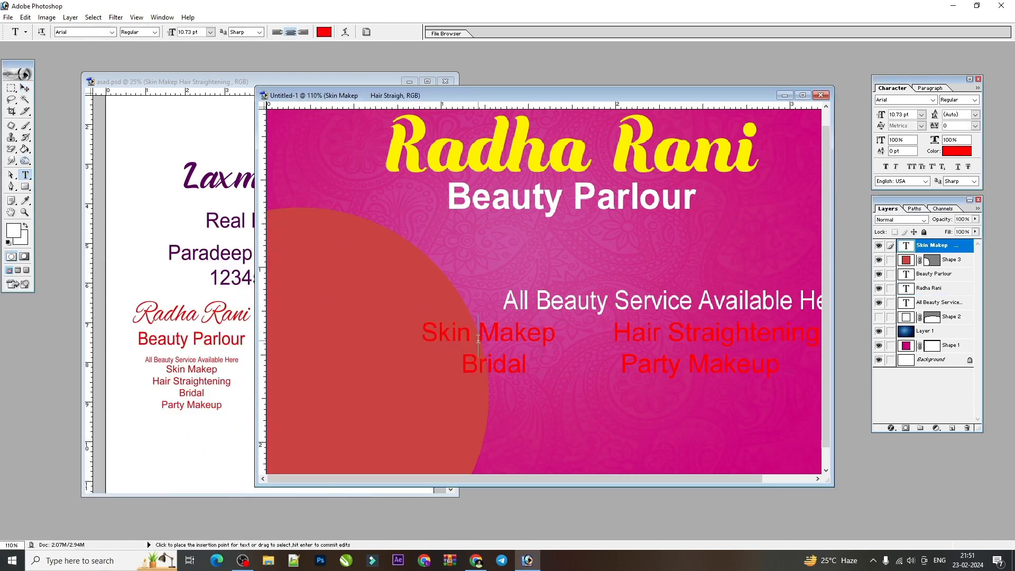
click(447, 332)
key(ctrl+a)
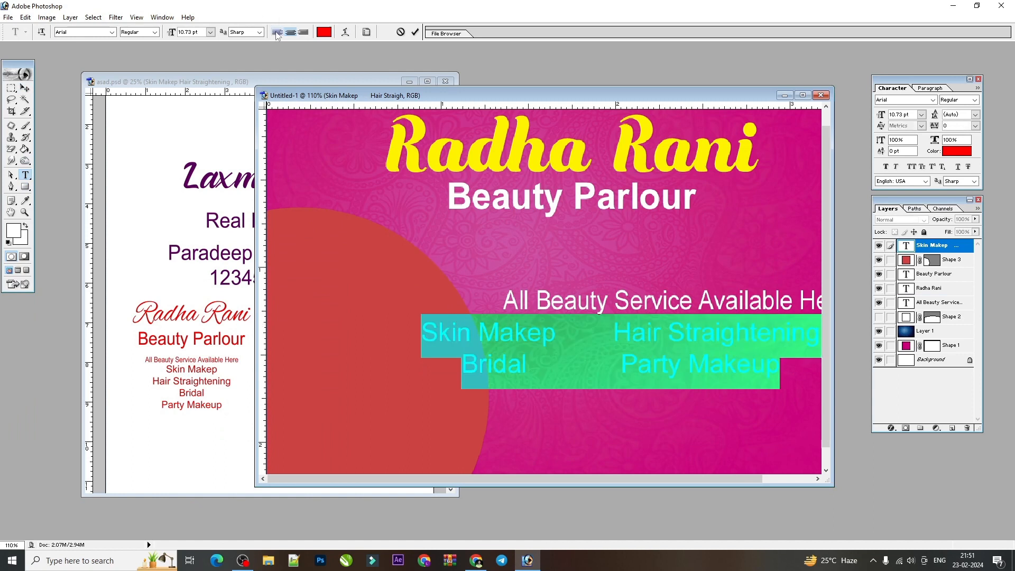
triple_click(571, 346)
double_click(573, 352)
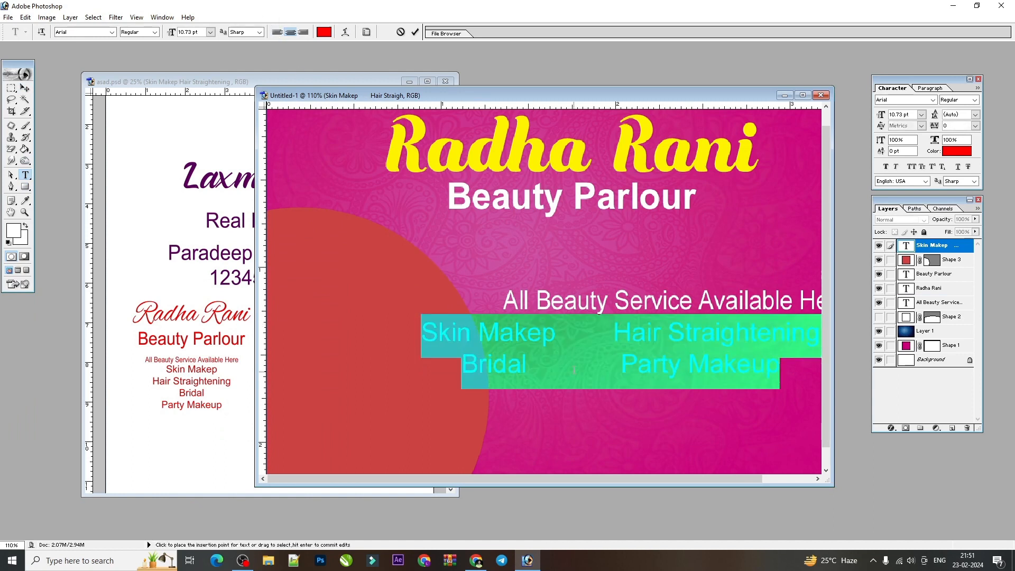
drag(476, 344, 586, 362)
click(25, 88)
key(ctrl+minus)
key(ctrl+minus)
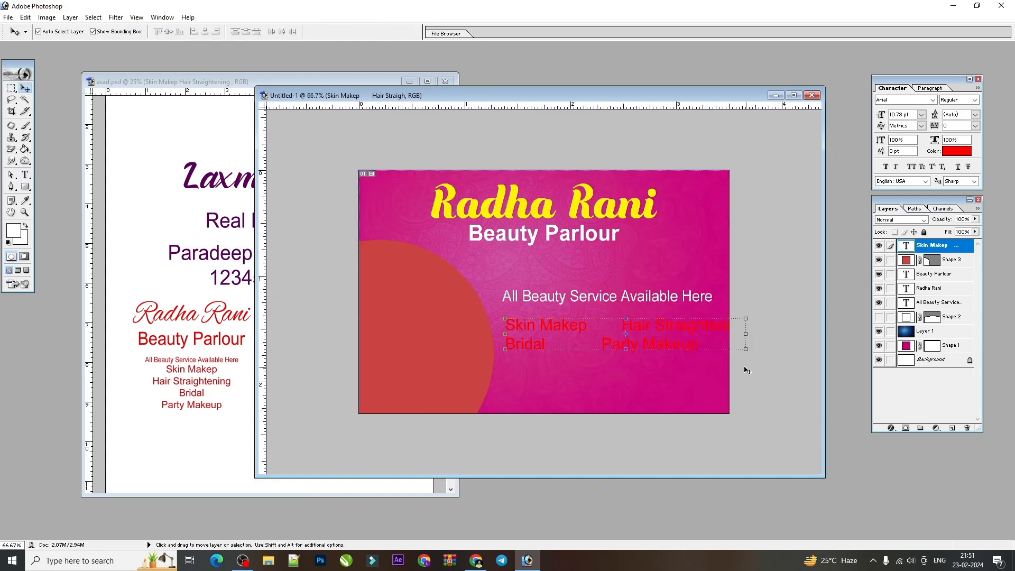
drag(658, 342, 650, 351)
Move the red circle up and shift the Radha Rani and Beauty Parlour headings to the right.
drag(423, 336, 428, 254)
drag(548, 213, 596, 218)
click(453, 264)
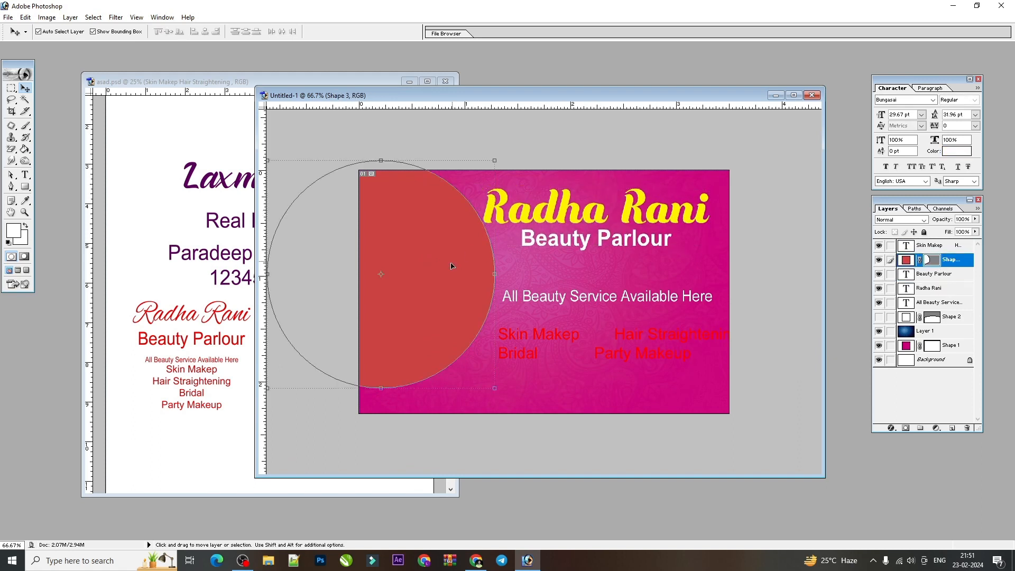
Draw a rectangle across the full width of the card's lower half and nudge it up slightly.
drag(25, 187, 59, 189)
drag(288, 307, 773, 430)
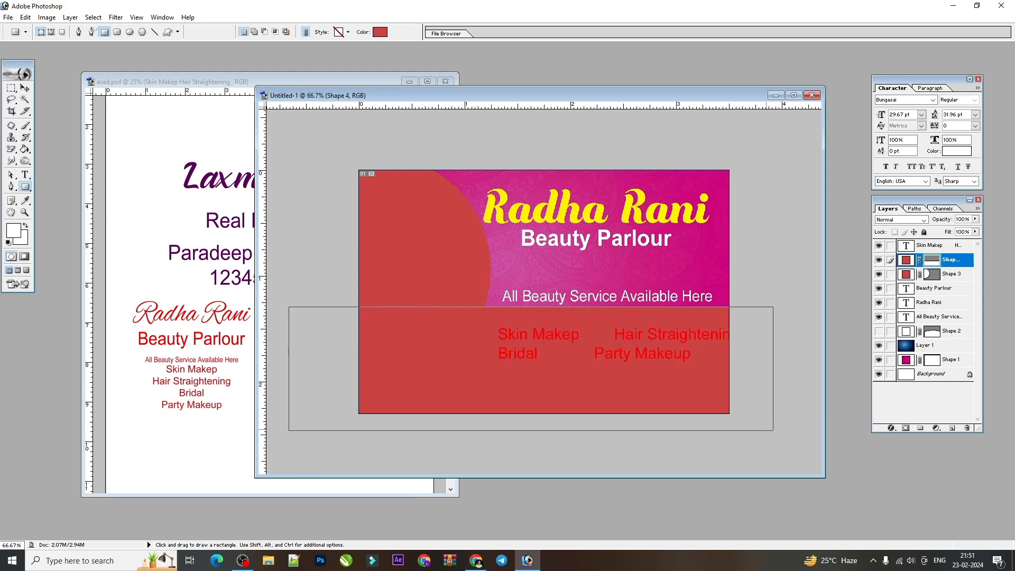
click(25, 99)
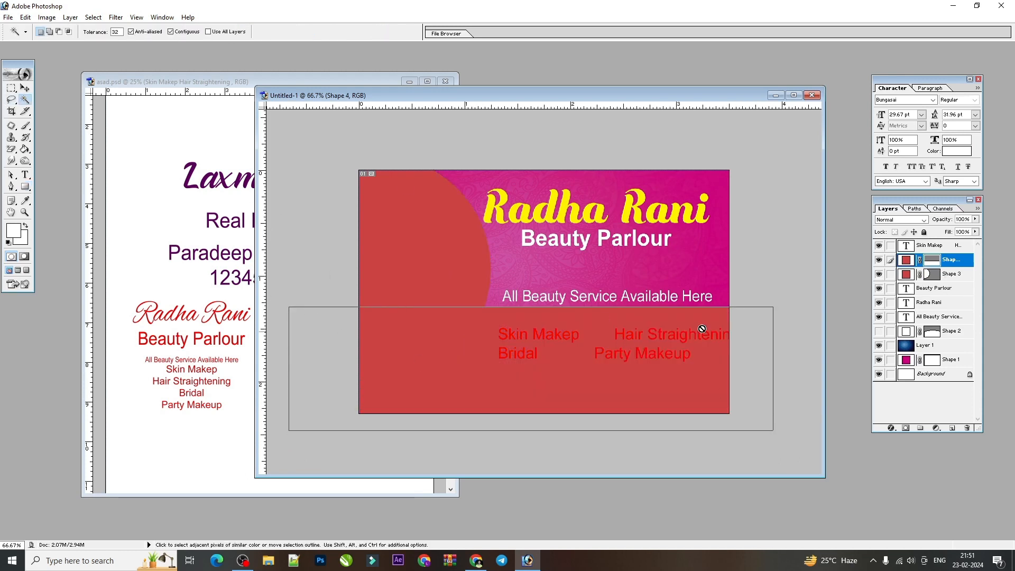
key(ctrl+Down)
key(ctrl+Down)
key(ctrl+Down)
key(ctrl+Down)
key(ctrl+Down)
key(ctrl+Down)
key(ctrl+Down)
key(ctrl+Down)
key(ctrl+Down)
key(ctrl+Down)
key(ctrl+Down)
key(ctrl+Down)
Change the fill of the lower rectangle to white.
double_click(906, 260)
drag(325, 296, 278, 222)
key(Return)
Move the service list left so it sits near the center of the white band.
key(ctrl+plus)
key(ctrl+minus)
drag(657, 334, 596, 339)
key(ctrl+plus)
key(ctrl+minus)
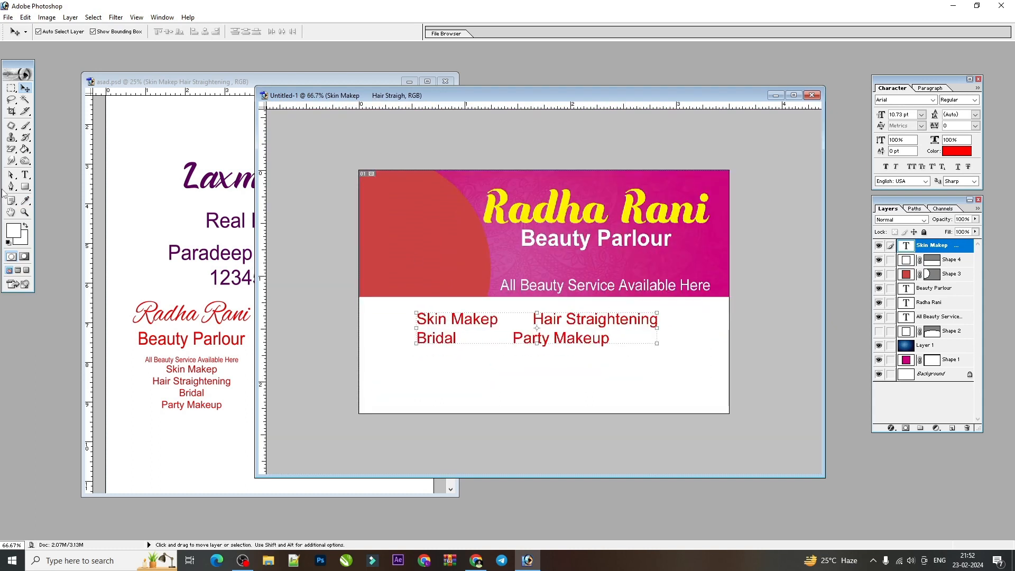
Space out the service list so Party Makeup lines up under Hair Straightening, with a wider gap between the two columns.
click(25, 174)
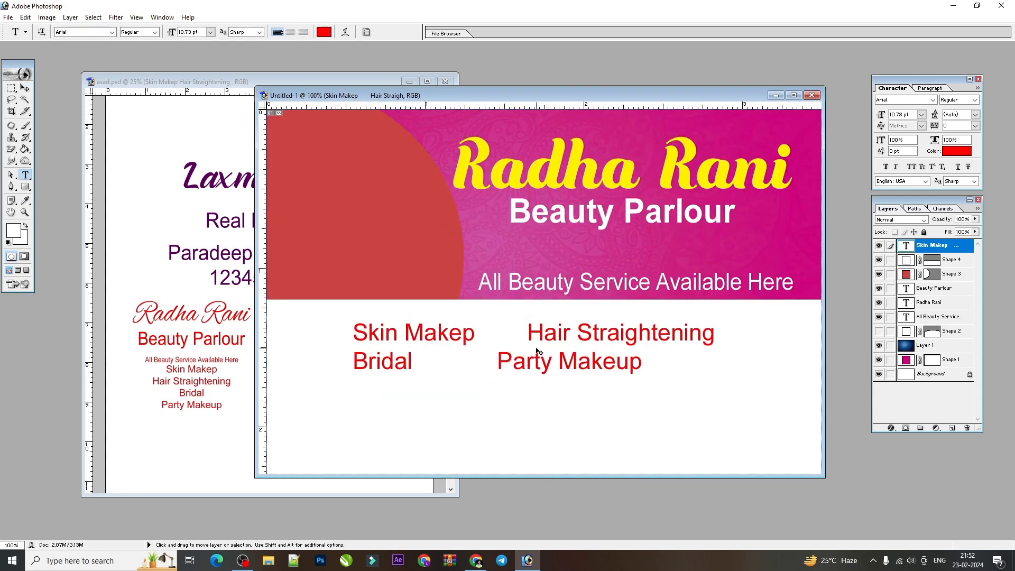
click(509, 342)
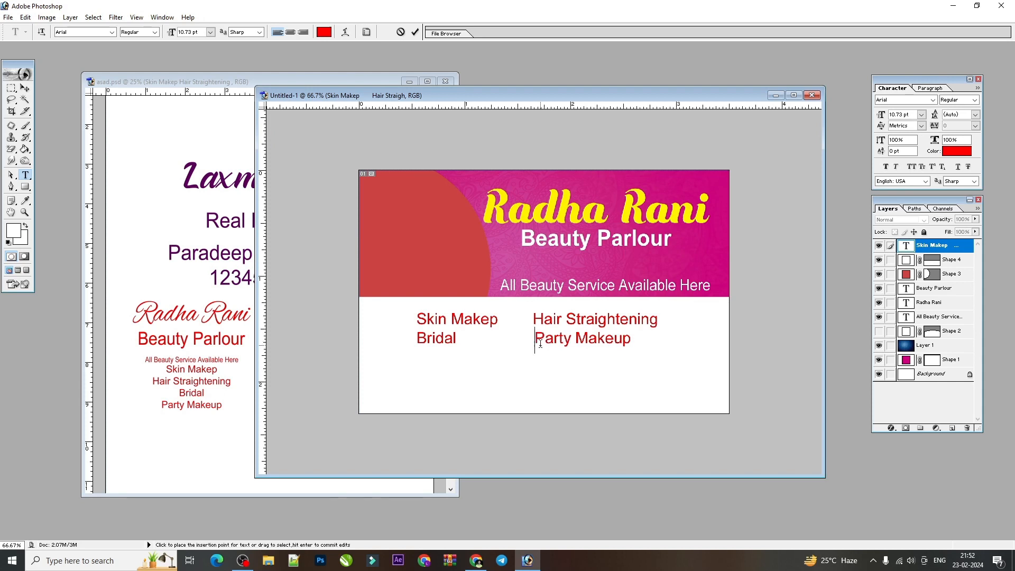
key(ctrl+plus)
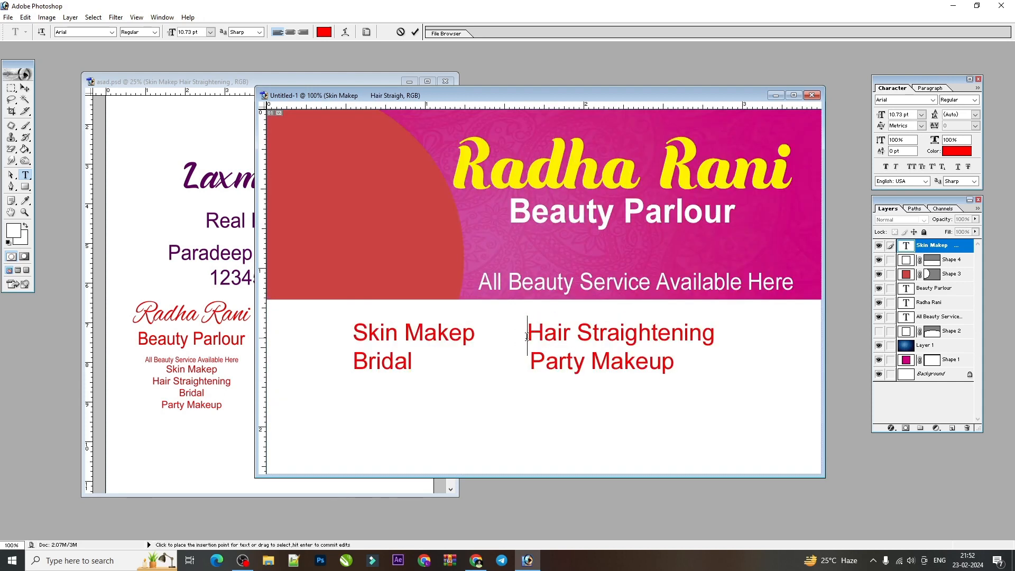
click(527, 362)
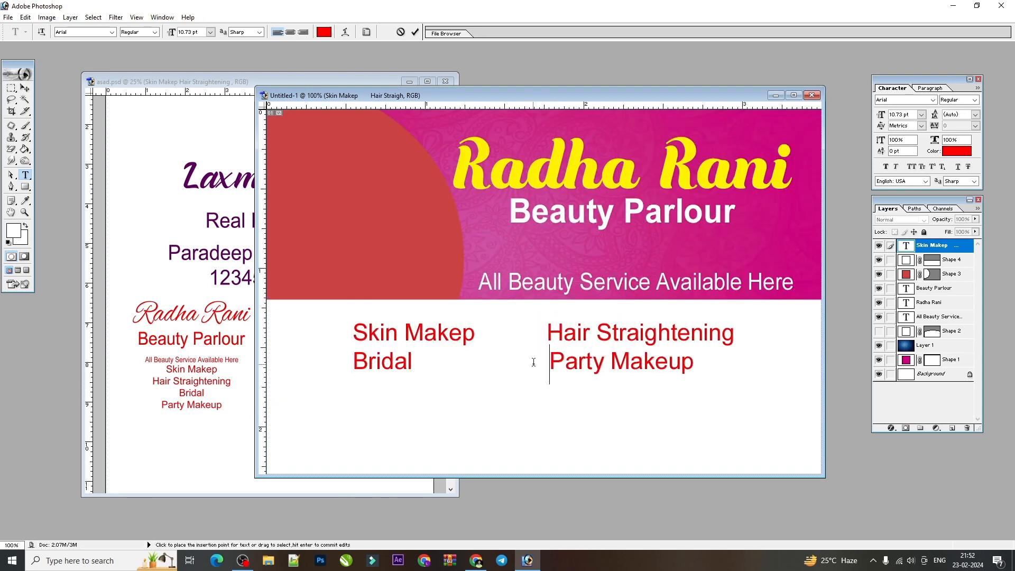
key(BackSpace)
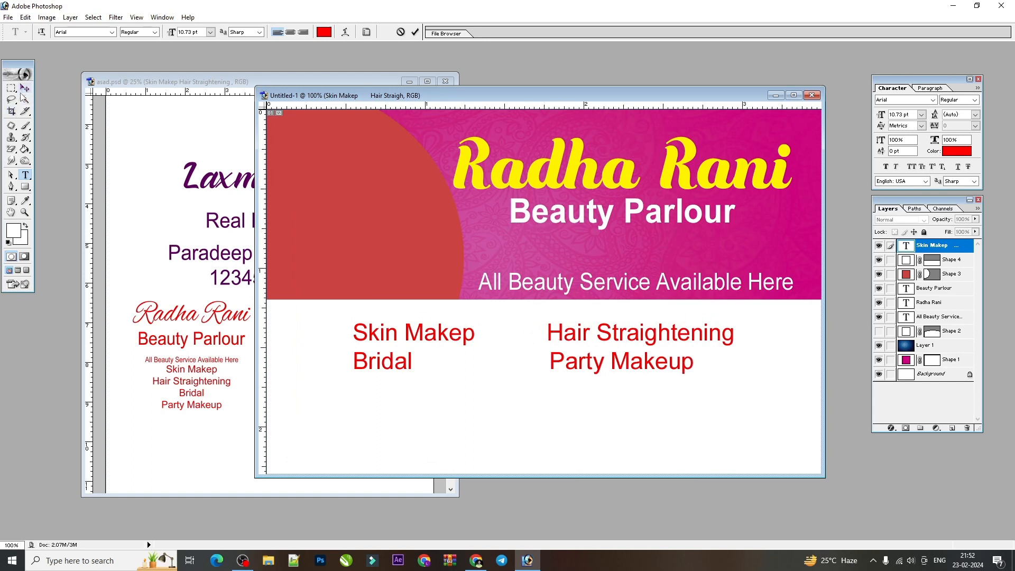
Draw a small heart custom shape just in front of Skin Makep as a bullet.
click(25, 186)
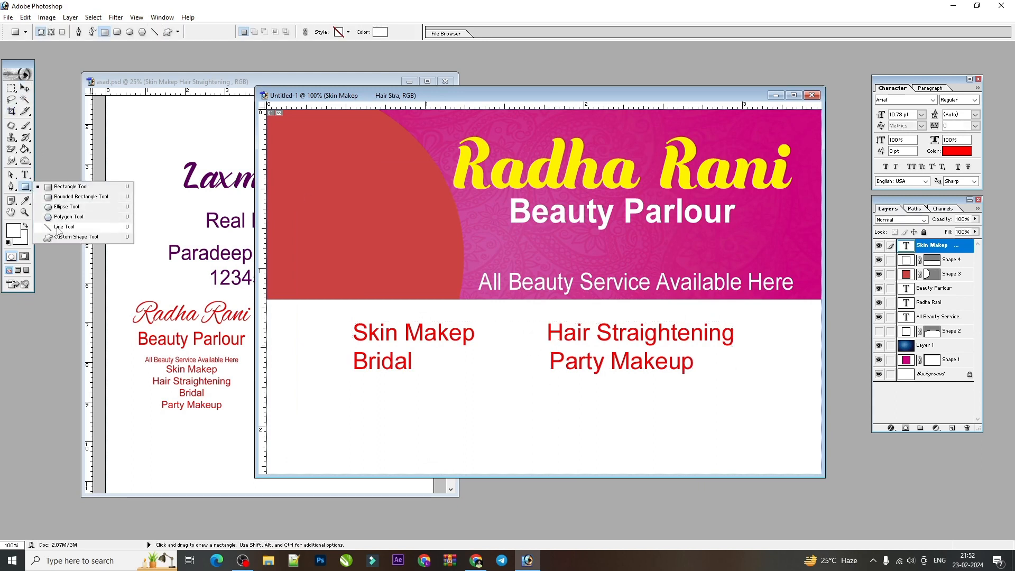
click(65, 238)
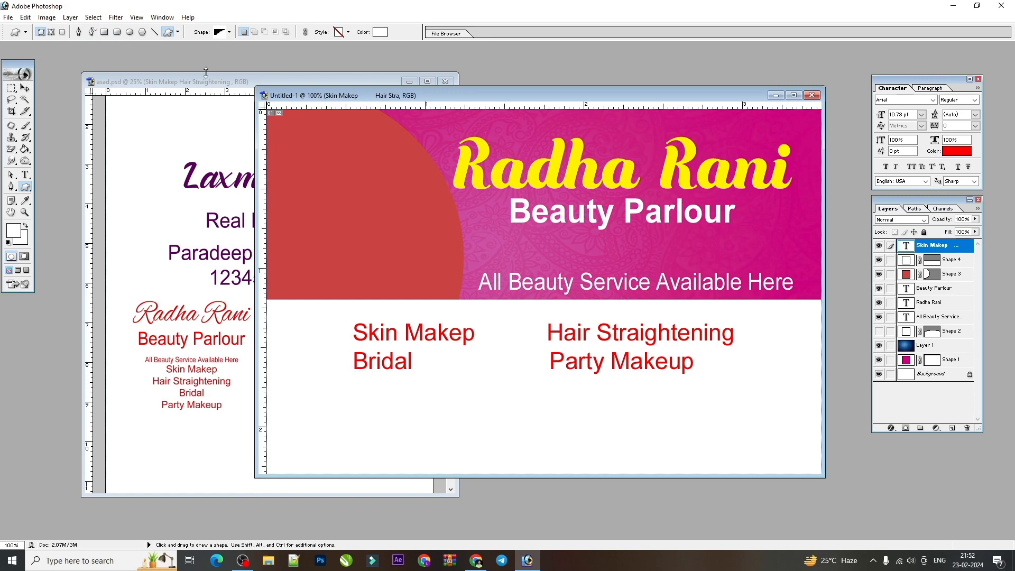
click(229, 32)
click(199, 95)
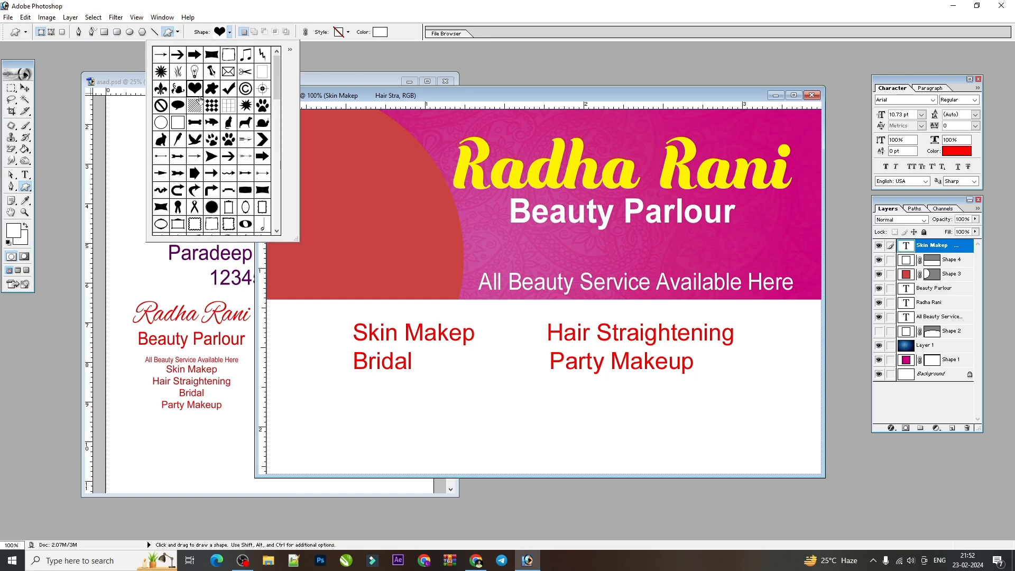
click(352, 311)
key(ctrl+plus)
key(ctrl+minus)
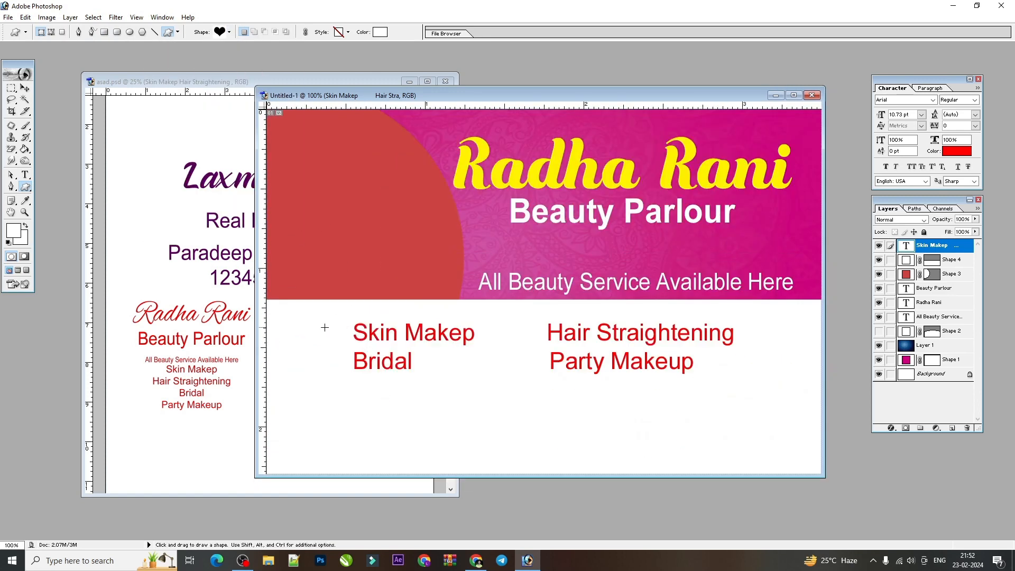
drag(347, 350, 347, 349)
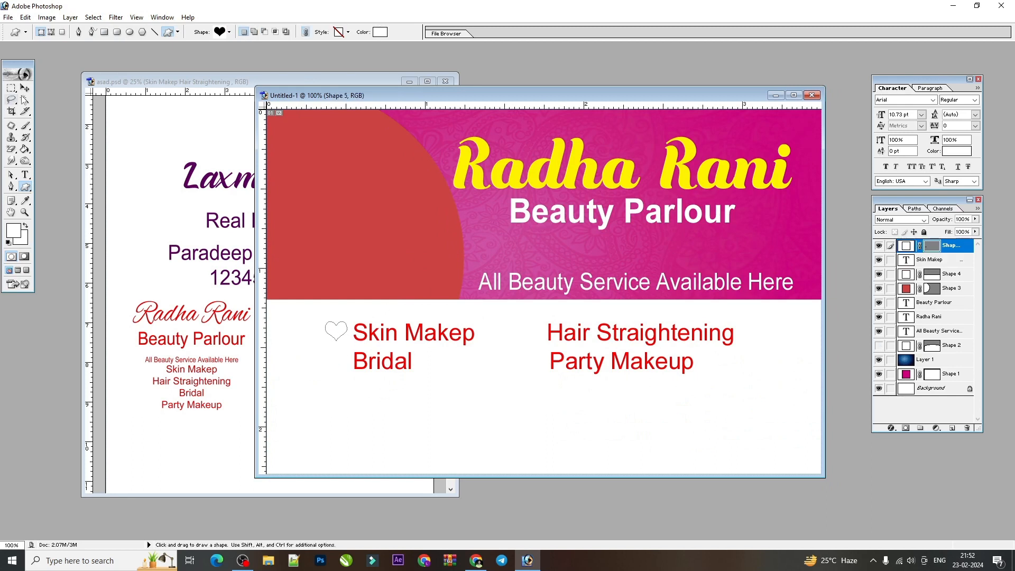
Fill the heart bullet with red.
key(v)
double_click(905, 246)
key(Return)
Recolor the service list text to magenta CC0C7D, sampled from the card's background.
click(930, 260)
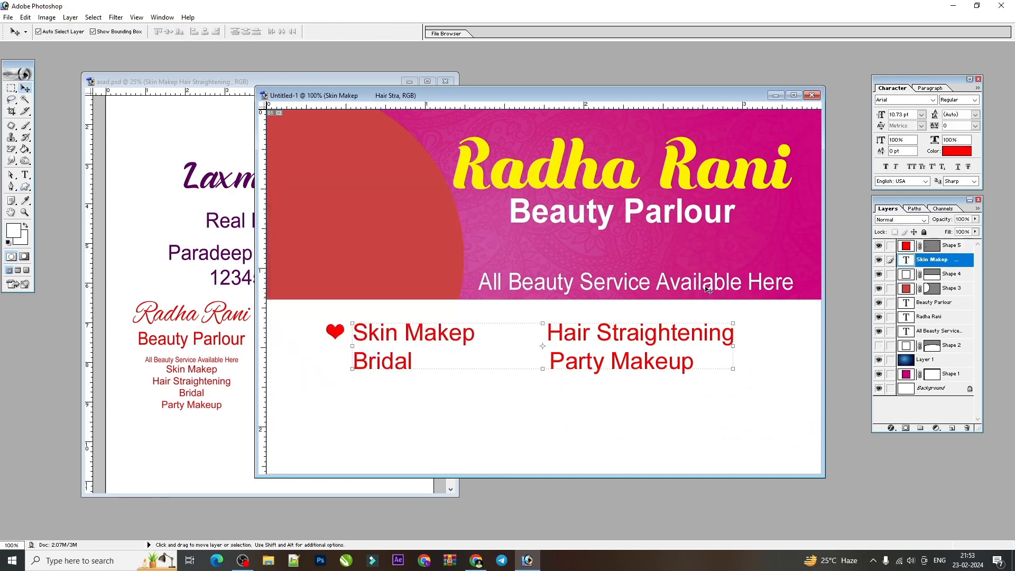
click(957, 152)
click(729, 128)
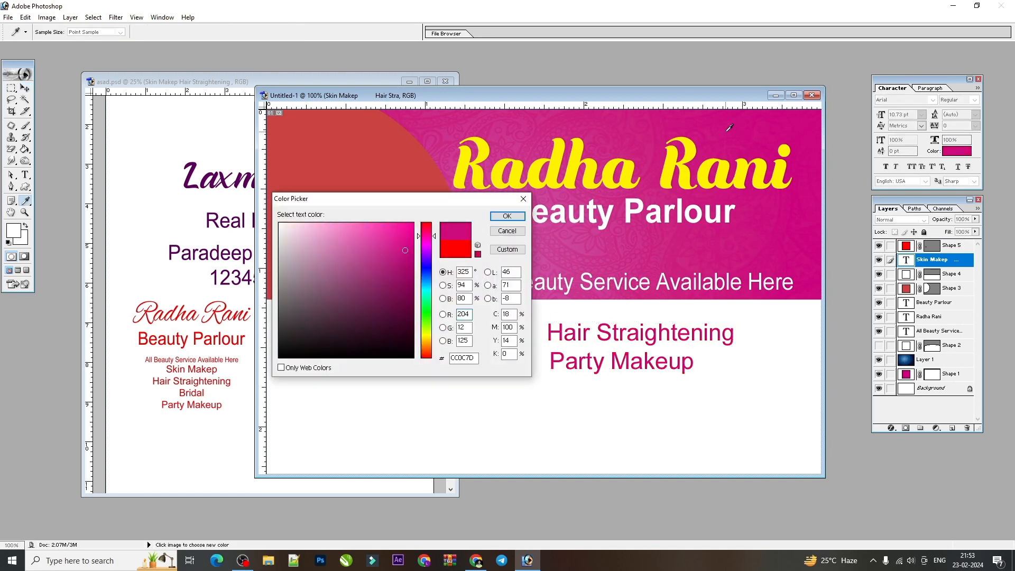
key(Return)
Fill the heart bullet with the card's magenta and make it slightly smaller.
click(335, 330)
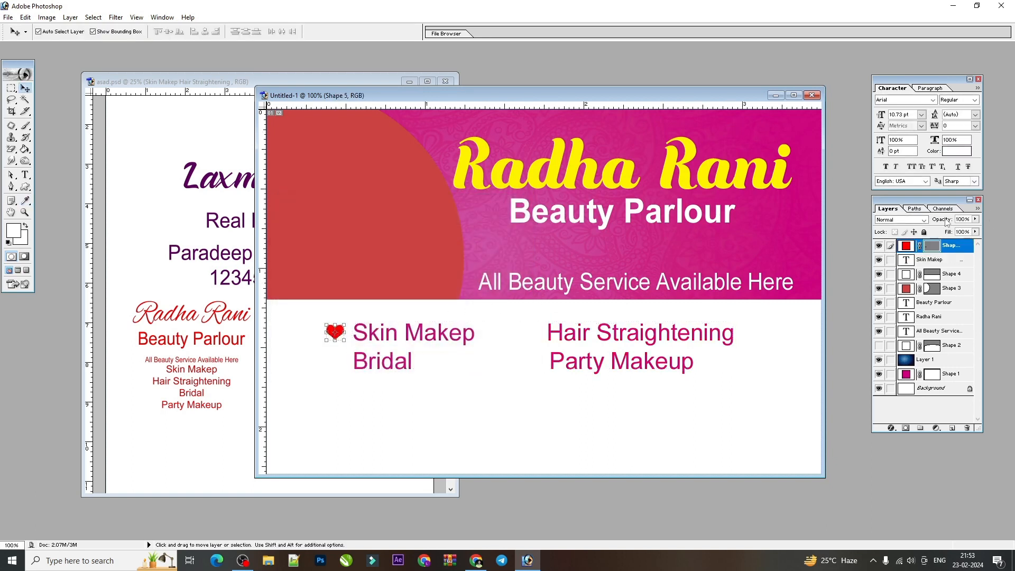
double_click(902, 248)
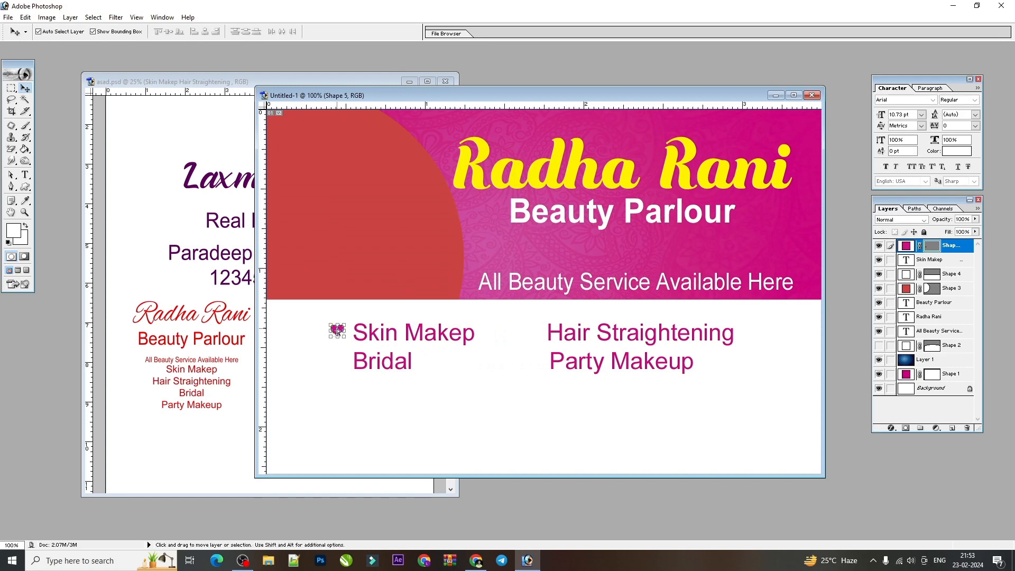
key(ctrl+plus)
drag(356, 352, 633, 234)
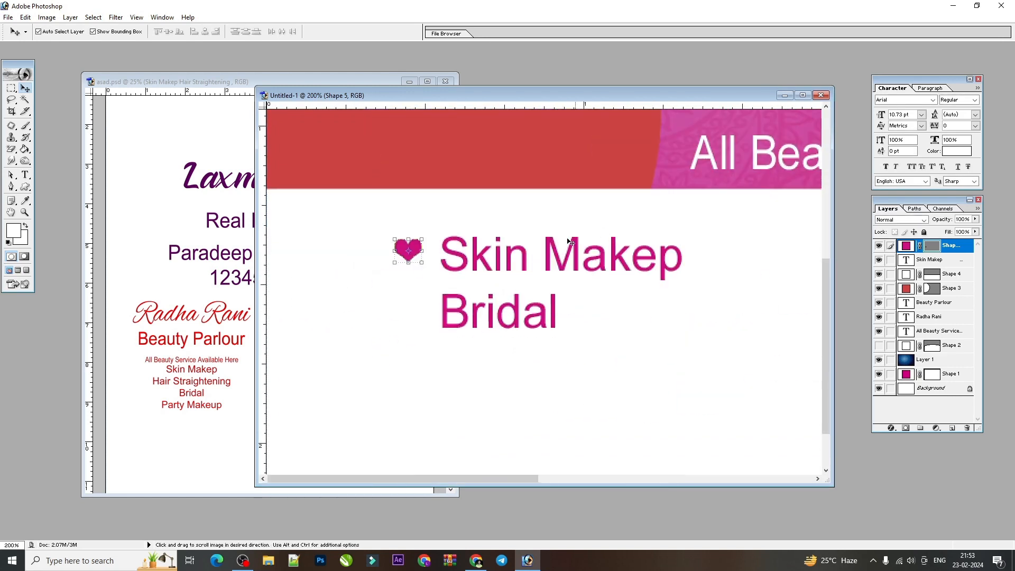
Duplicate the magenta heart bullet in front of Bridal, Hair Straightening and Party Makeup.
drag(410, 249, 415, 306)
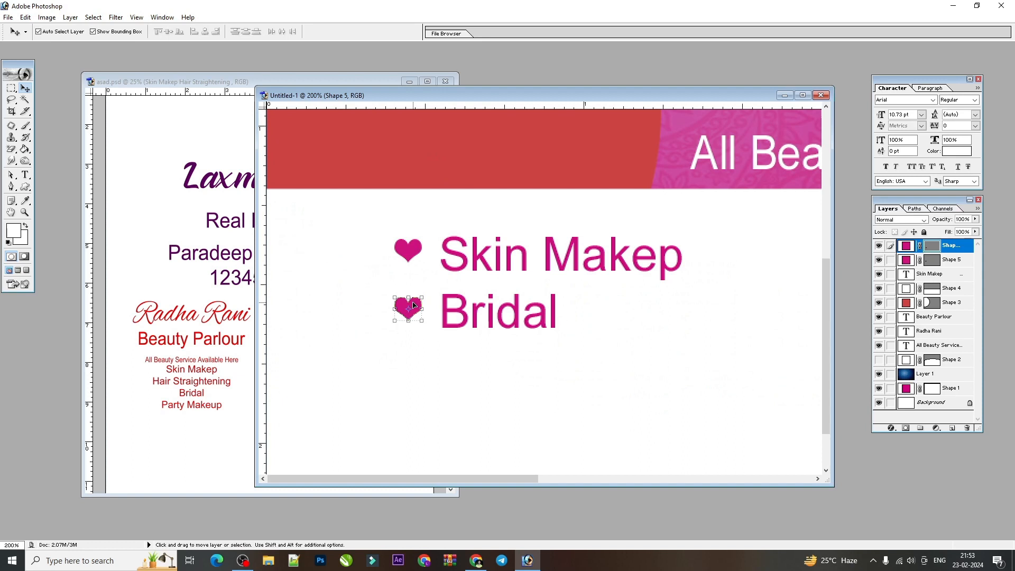
key(ctrl+minus)
drag(344, 358, 534, 334)
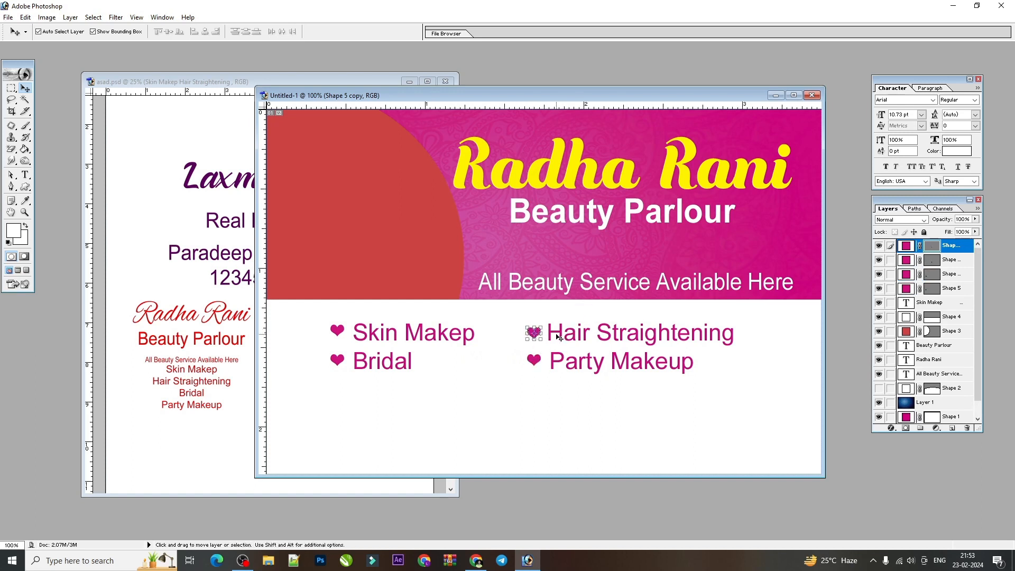
Link the four heart bullets with the service list text and move the group slightly up and to the right under the header.
shift+click(536, 362)
shift+click(342, 359)
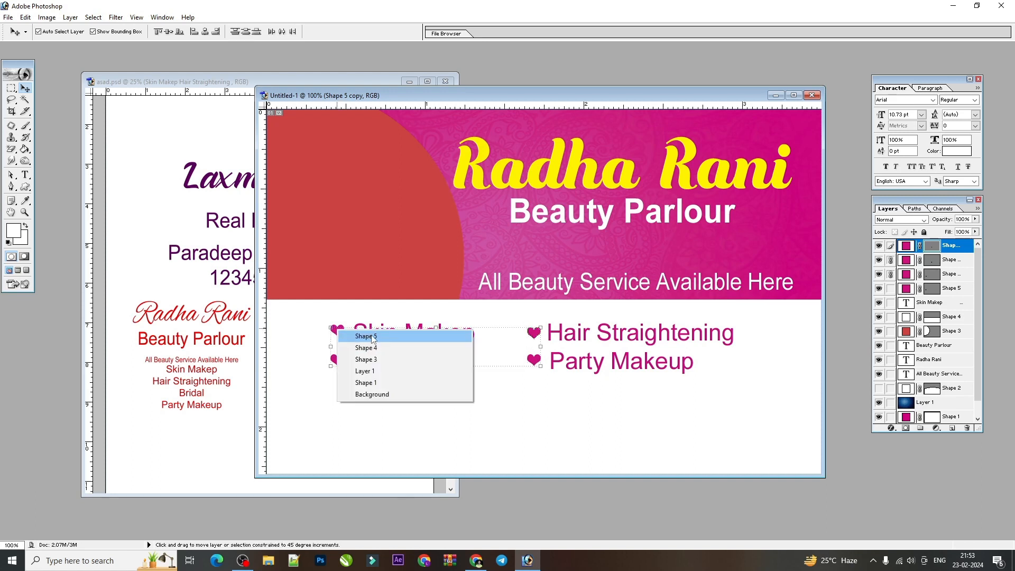
click(373, 337)
key(shift)
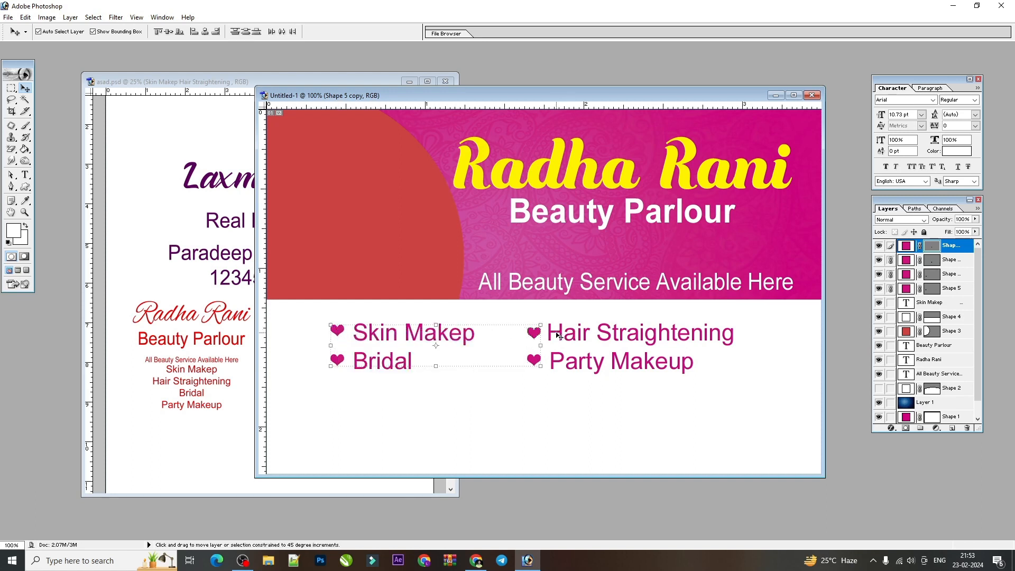
right_click(560, 334)
click(585, 342)
drag(551, 337, 598, 328)
key(ctrl+minus)
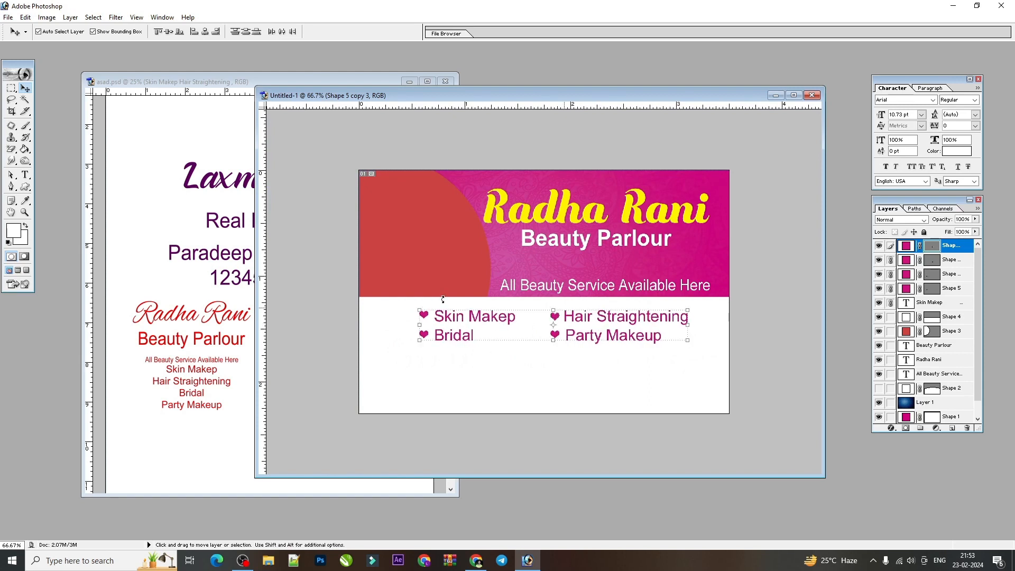
click(231, 287)
drag(273, 277, 621, 357)
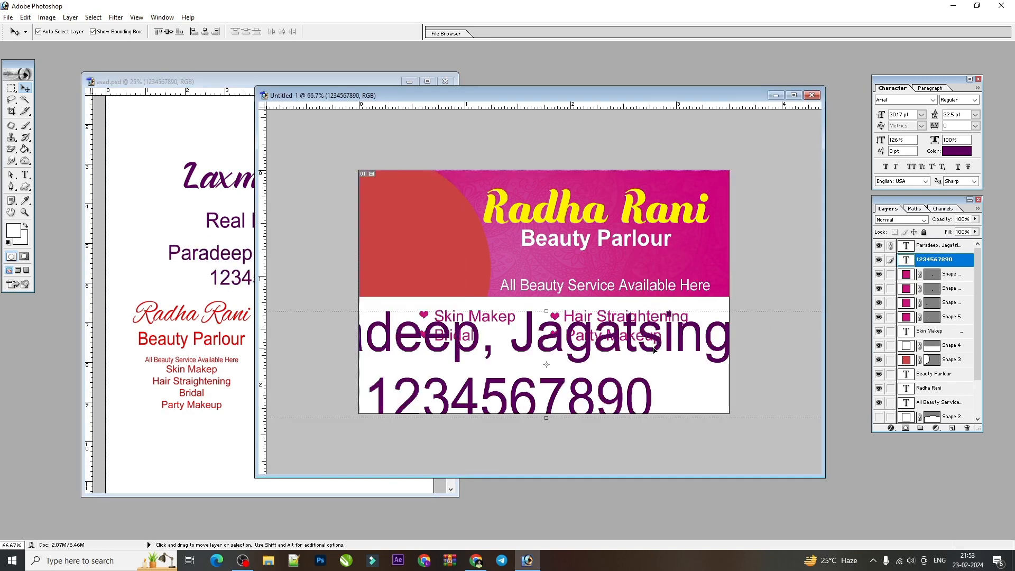
key(ctrl+z)
Copy the address line from asad.psd and paste it into the card as a new text layer below the service list.
click(217, 237)
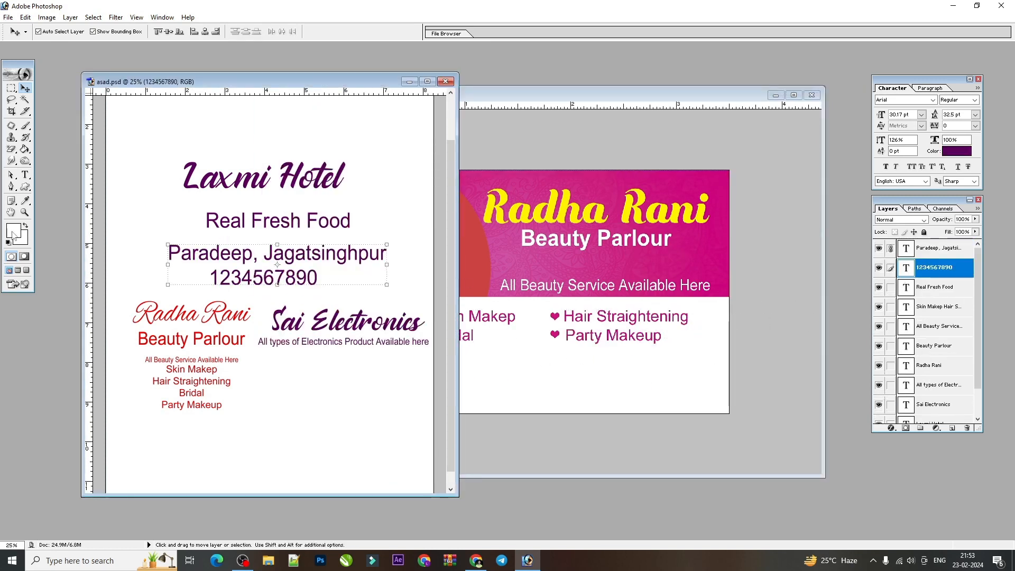
click(25, 174)
click(288, 258)
key(ctrl+a)
key(ctrl+c)
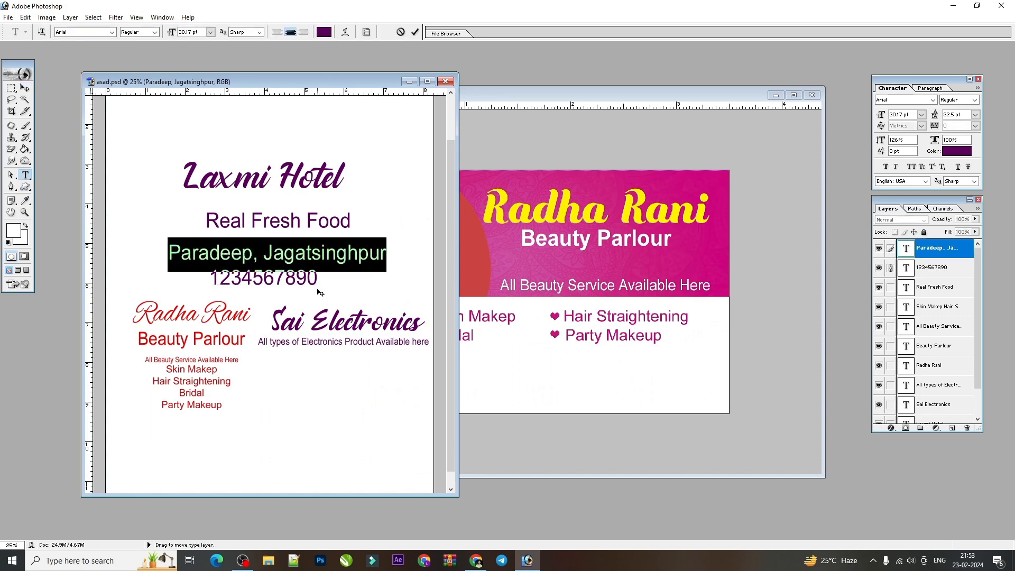
click(526, 363)
key(ctrl+v)
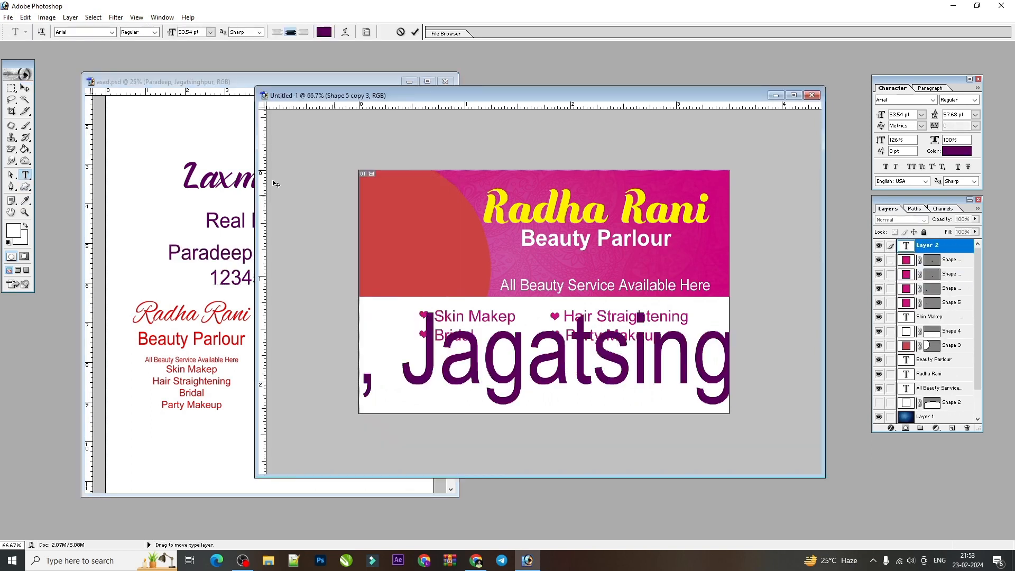
click(25, 88)
drag(677, 351, 508, 381)
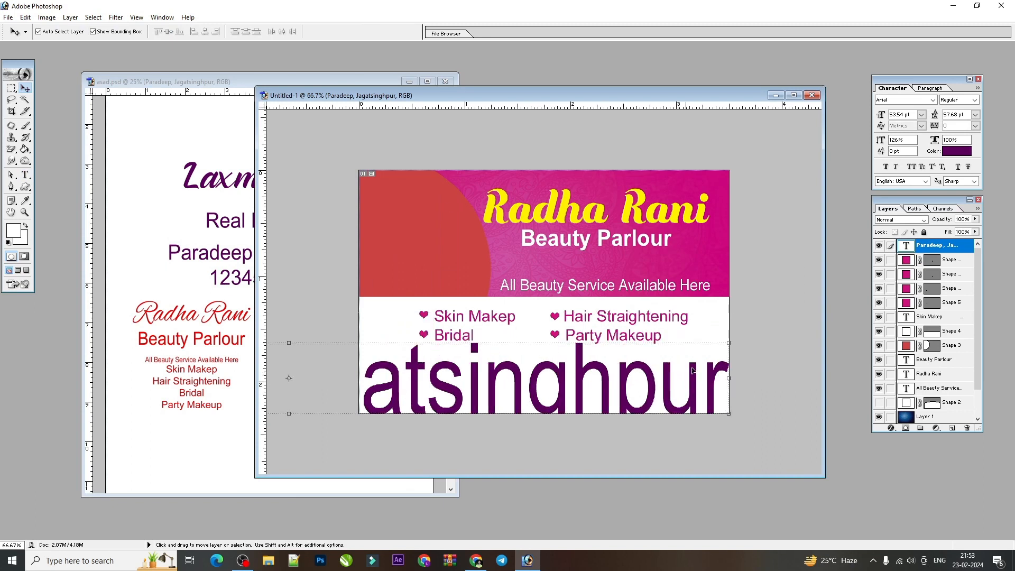
Scale the address line down to 11 pt and center it in the white area below the service list.
drag(729, 343, 644, 380)
key(Return)
key(Return)
key(shift+Right)
key(shift+Right)
key(shift+Right)
key(shift+Right)
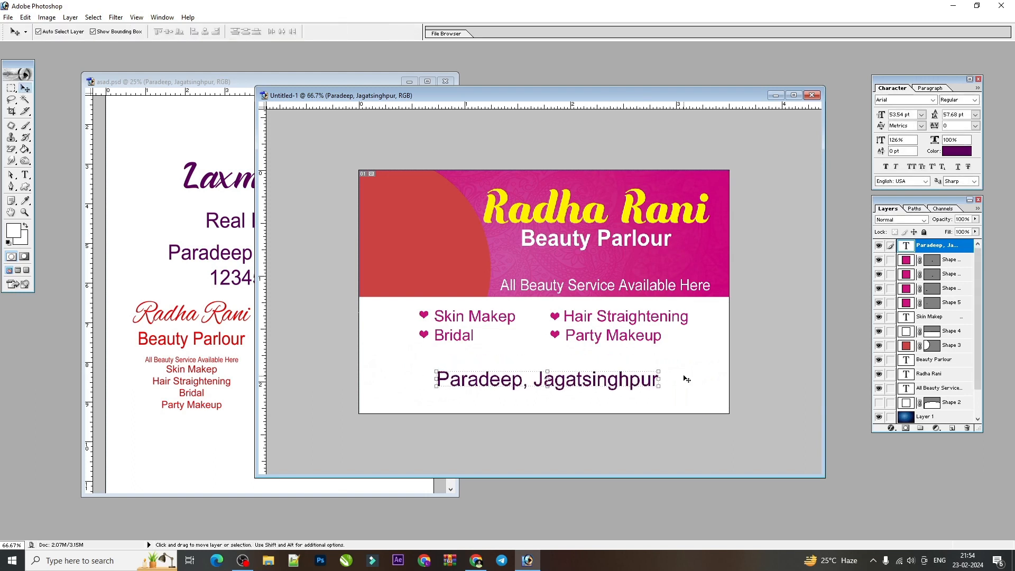
click(183, 299)
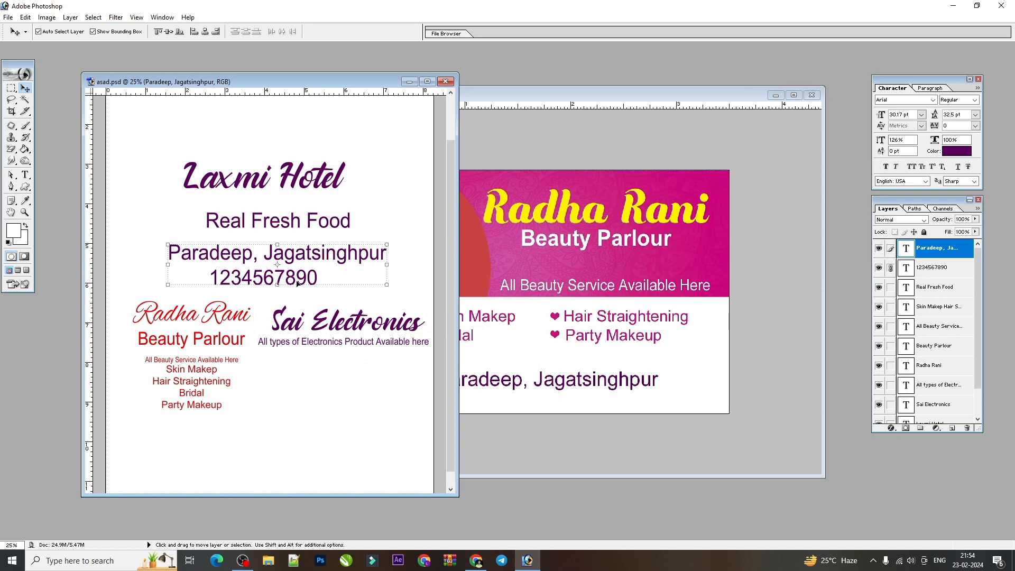
click(577, 383)
drag(573, 381, 585, 378)
key(ctrl+plus)
key(ctrl+minus)
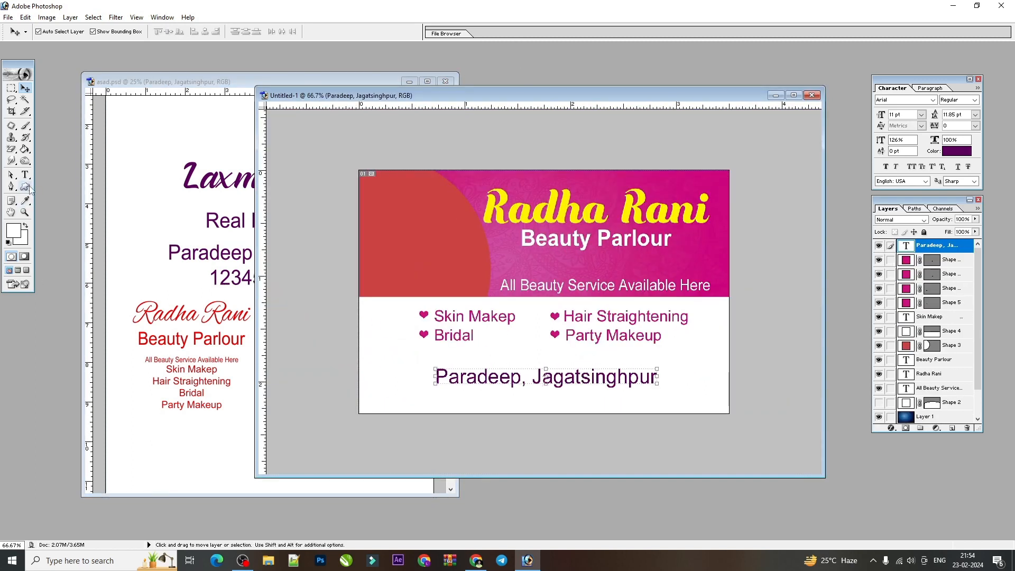
Draw a wide rectangle shape over the address line, extending beyond the card's left edge.
click(25, 186)
click(66, 187)
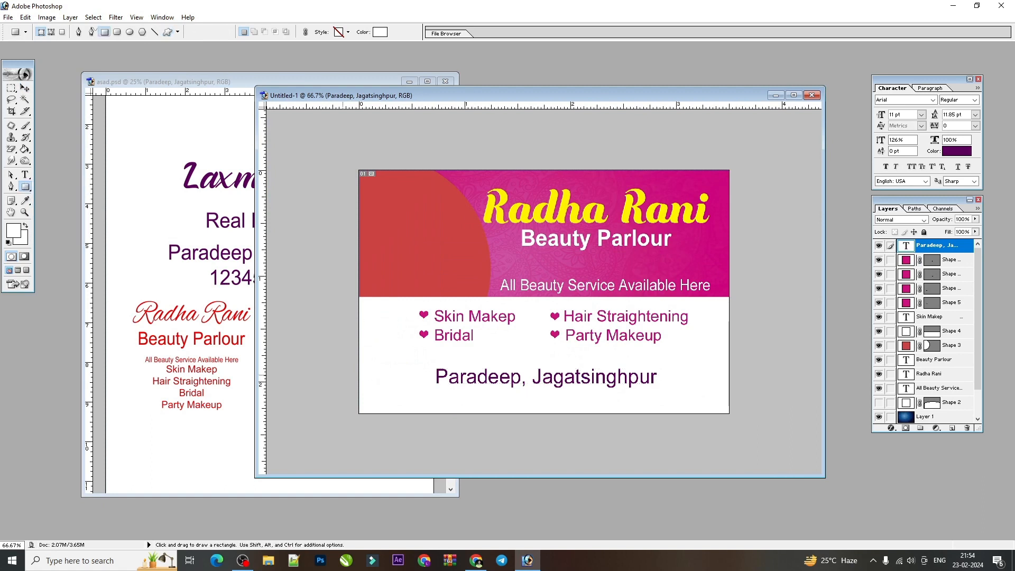
drag(413, 381, 665, 390)
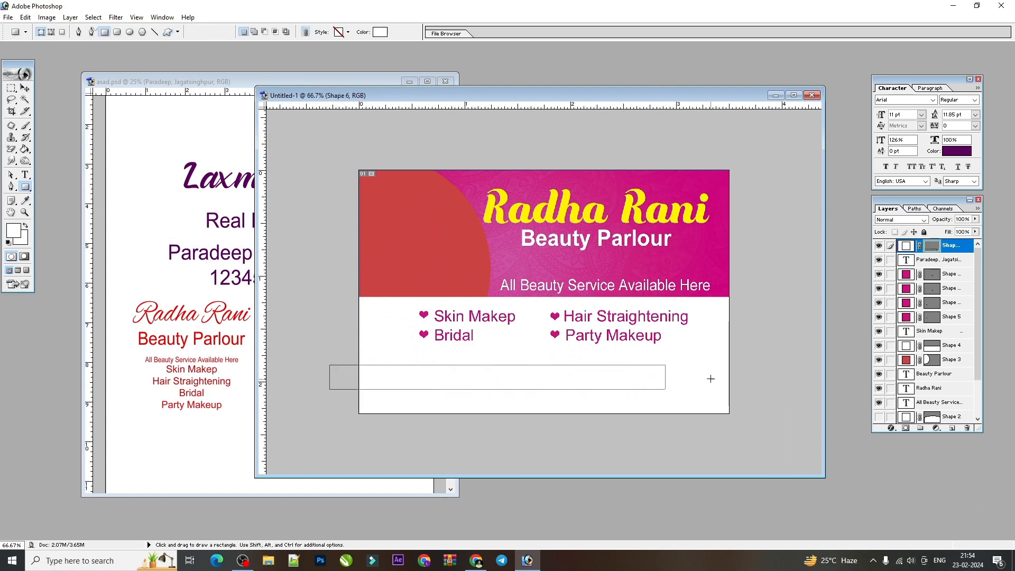
Fill the new rectangle over the address line with dark red.
click(11, 176)
click(64, 184)
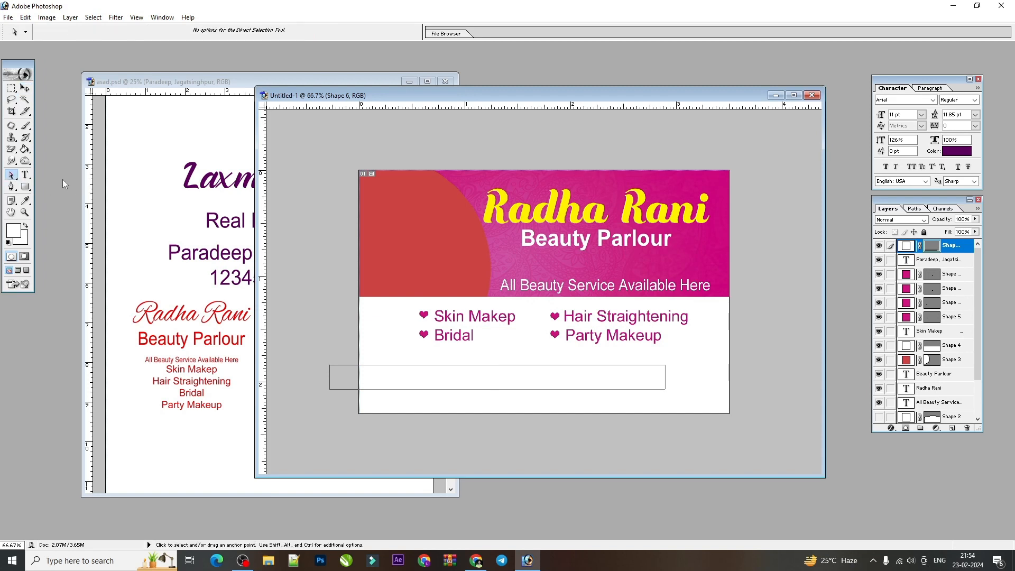
key(ctrl+plus)
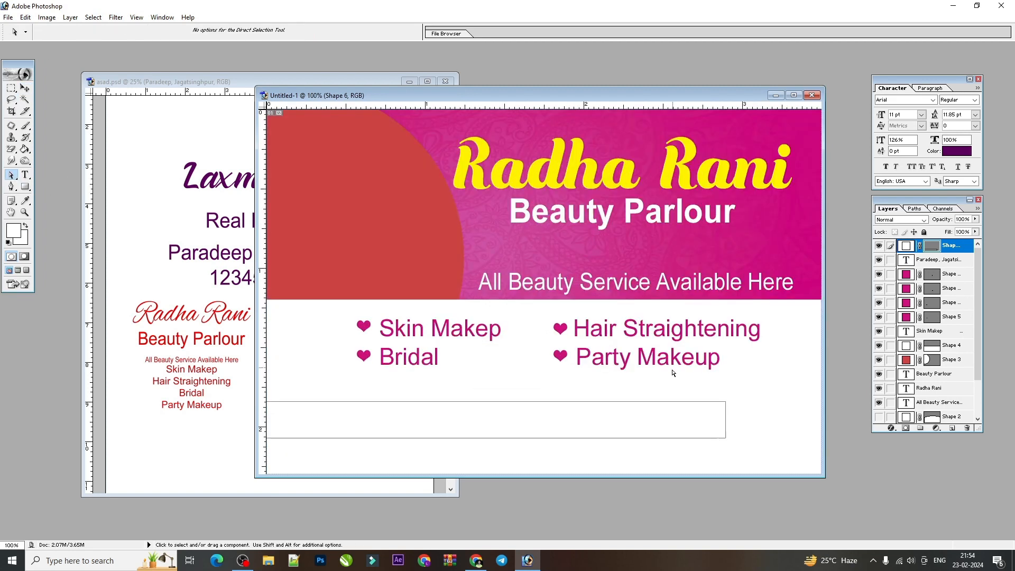
click(733, 411)
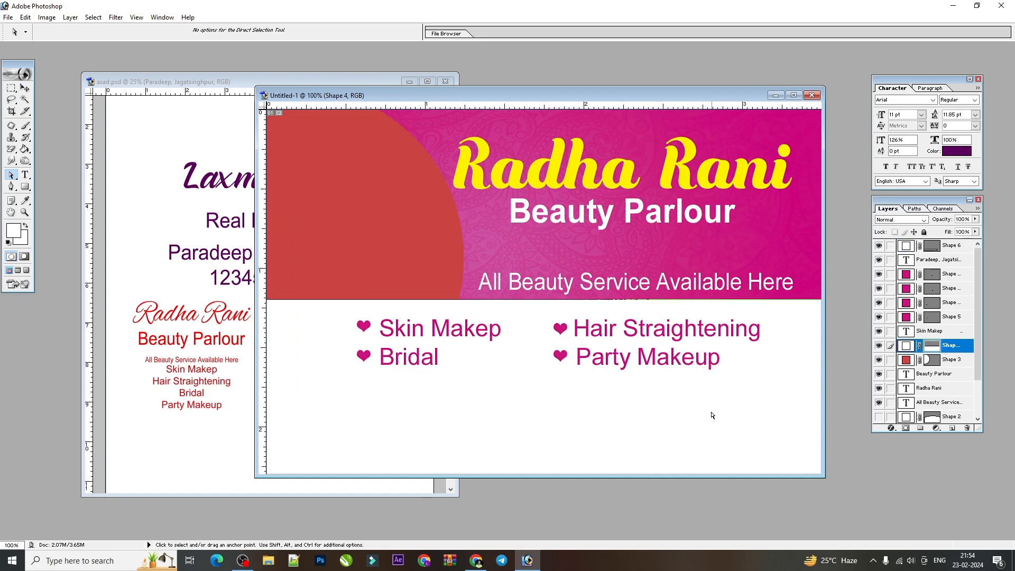
click(25, 88)
right_click(564, 411)
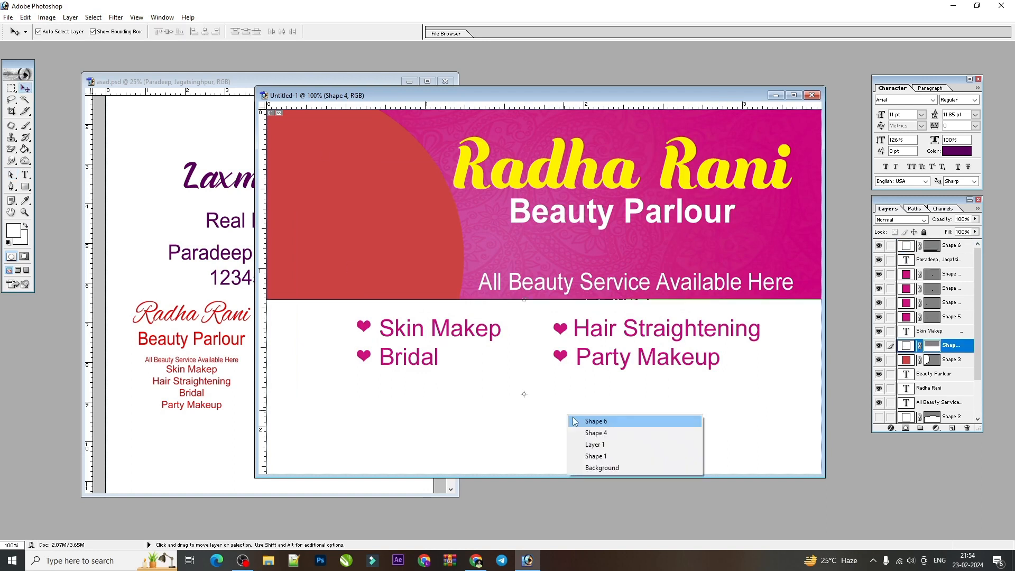
click(572, 417)
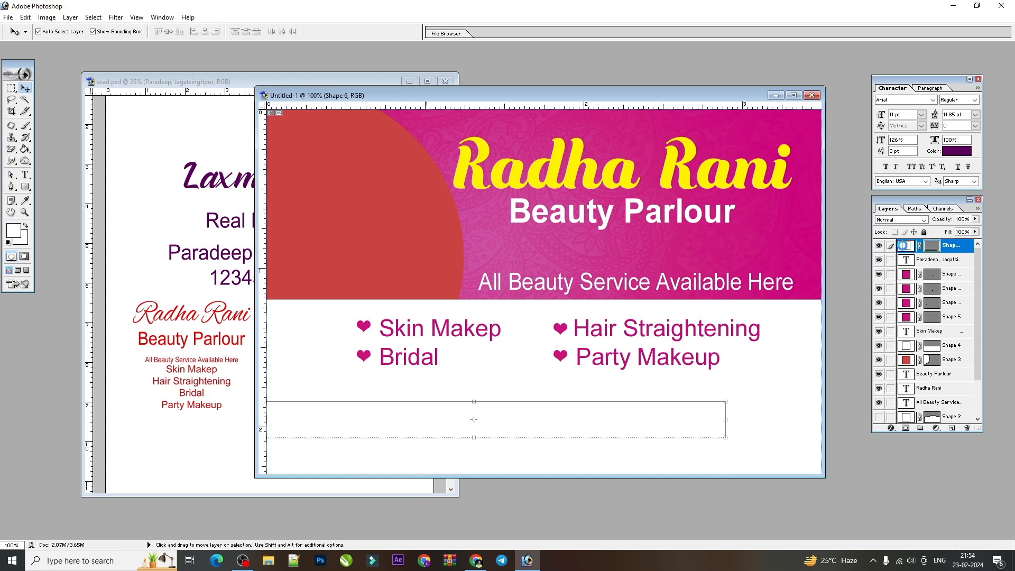
double_click(906, 246)
click(407, 304)
click(509, 211)
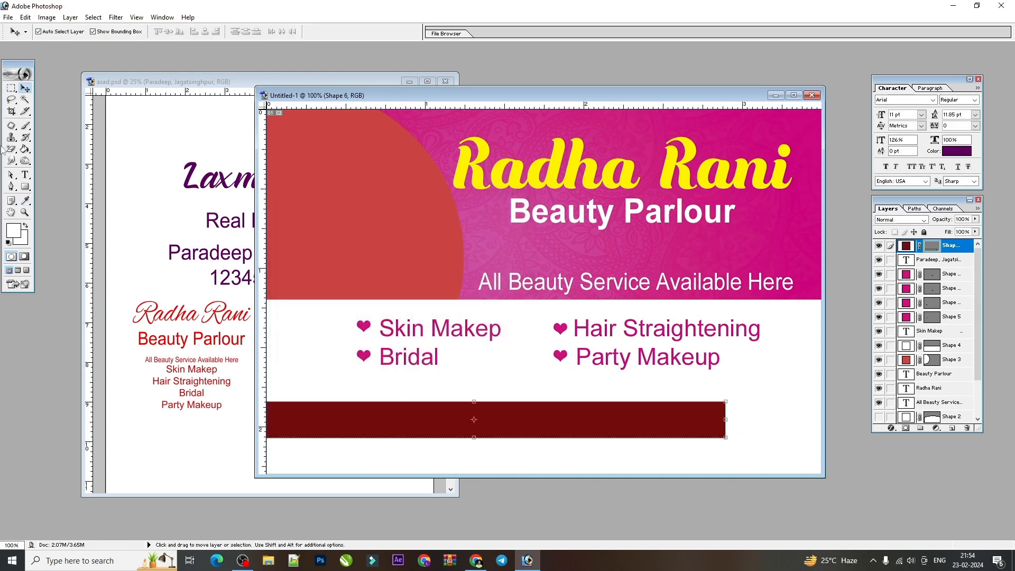
Slant the bar's right end by moving its upper-right anchor point inward.
key(a)
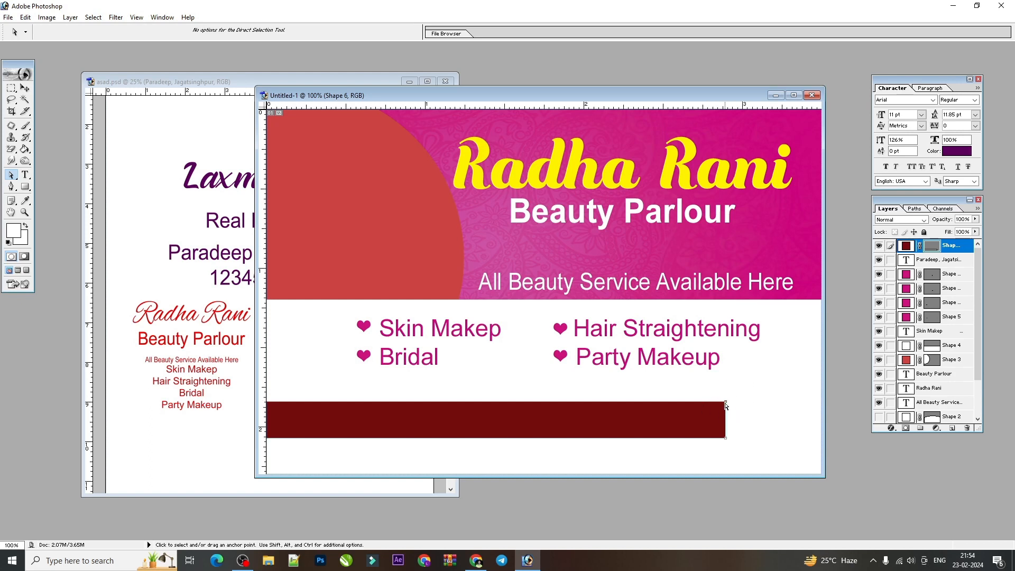
drag(728, 410, 712, 410)
click(26, 88)
Recolor the slanted bar to magenta CC057D sampled from the header, shift it slightly right and place it behind the address text.
double_click(906, 246)
click(776, 119)
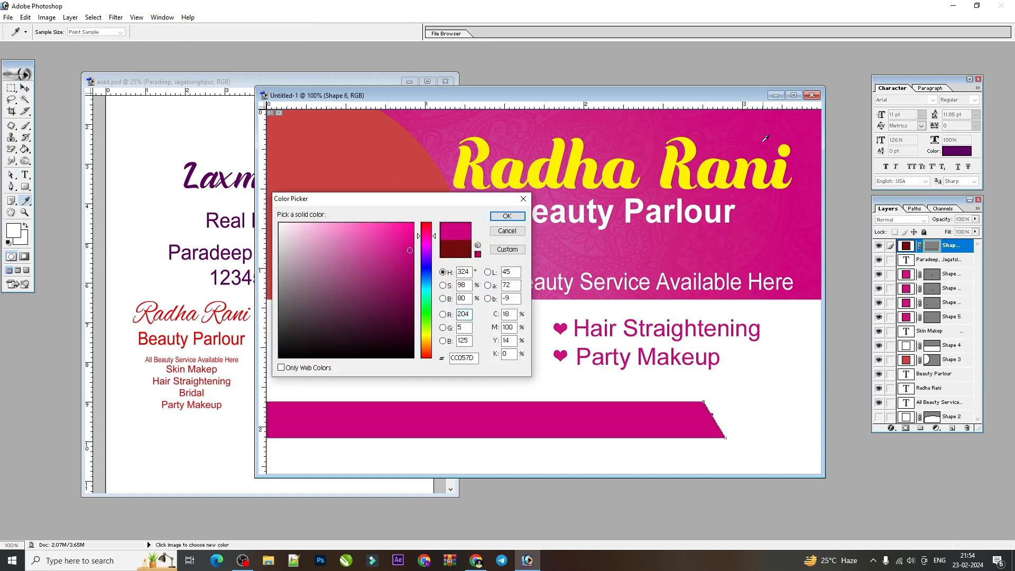
key(Return)
drag(624, 416, 645, 414)
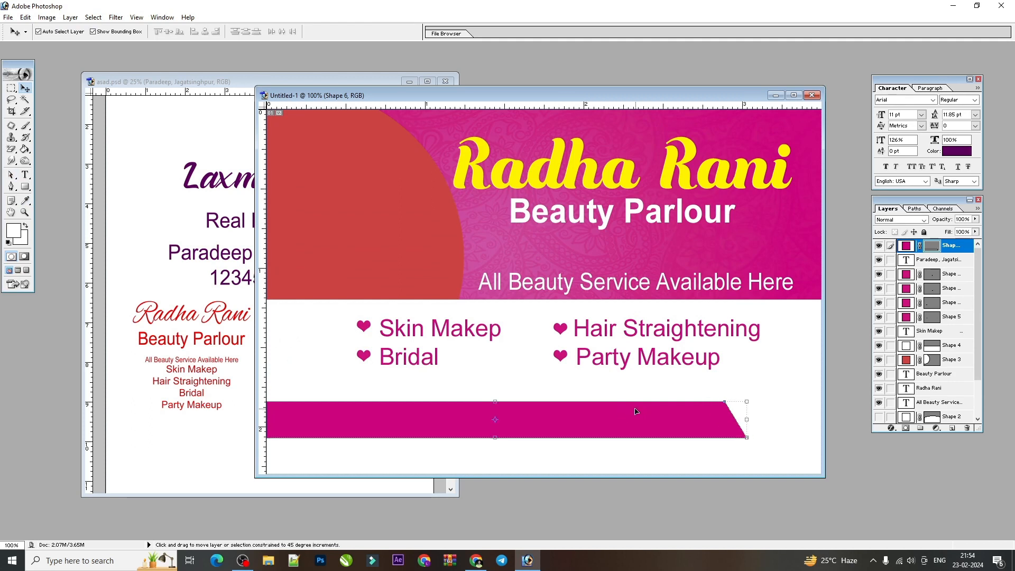
key(ctrl+bracketleft)
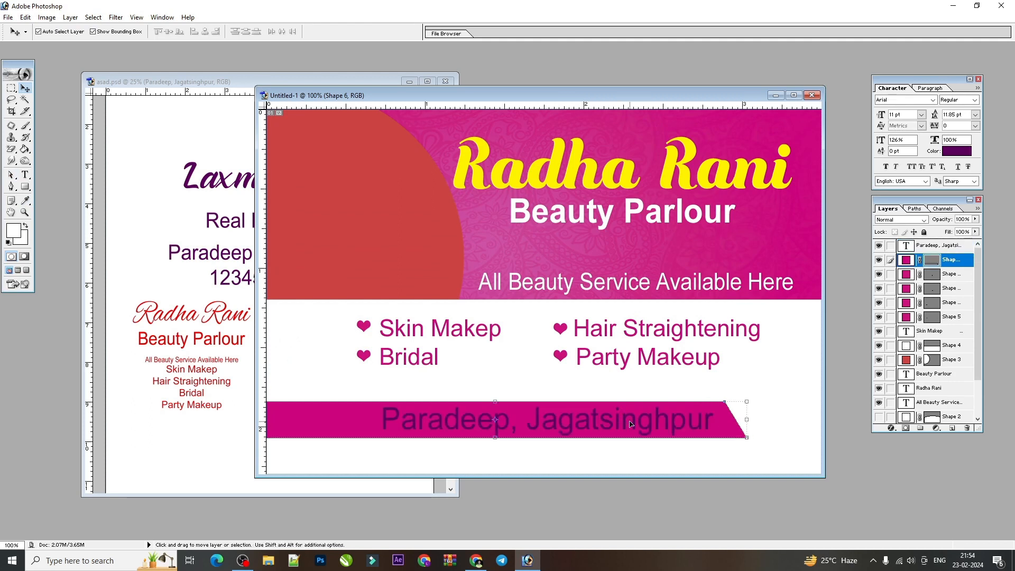
Make the address text on the magenta bar white and faux bold.
click(650, 423)
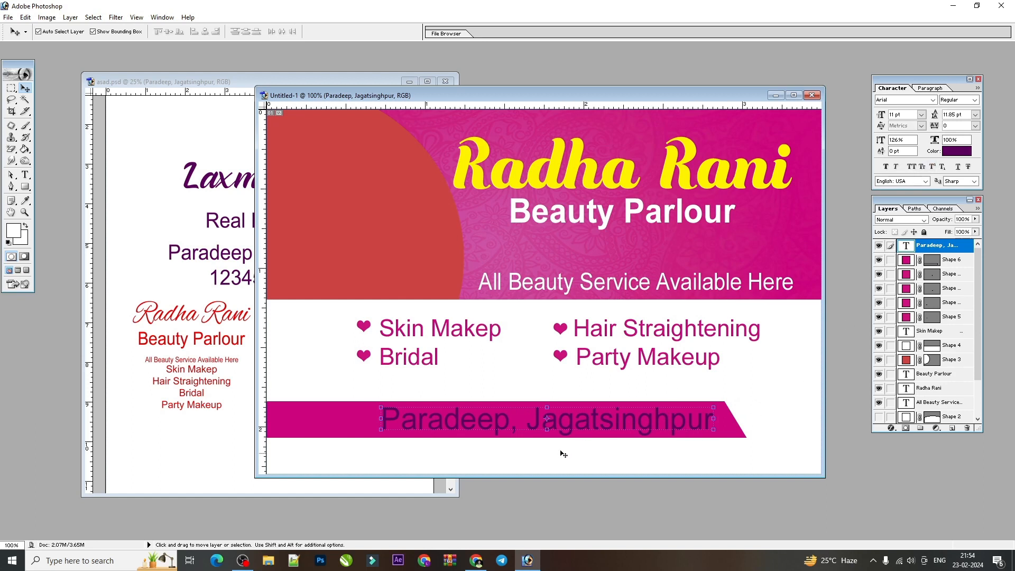
click(957, 151)
click(742, 410)
key(Return)
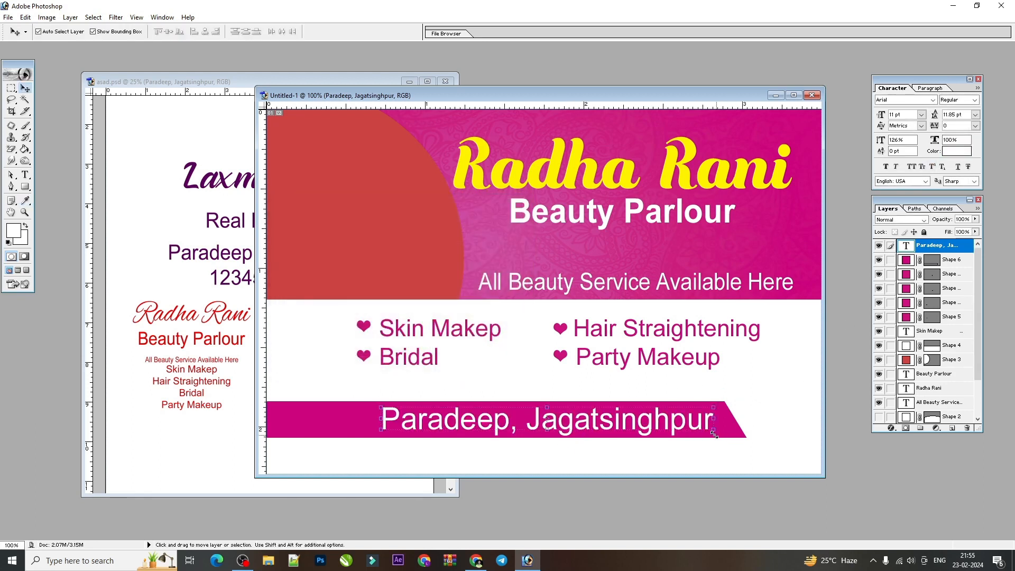
click(887, 167)
Reduce the address text to 9.65 pt, link it with the bar and move both left and up to just below the service list.
drag(727, 429, 589, 402)
key(Return)
shift+right_click(594, 418)
click(599, 425)
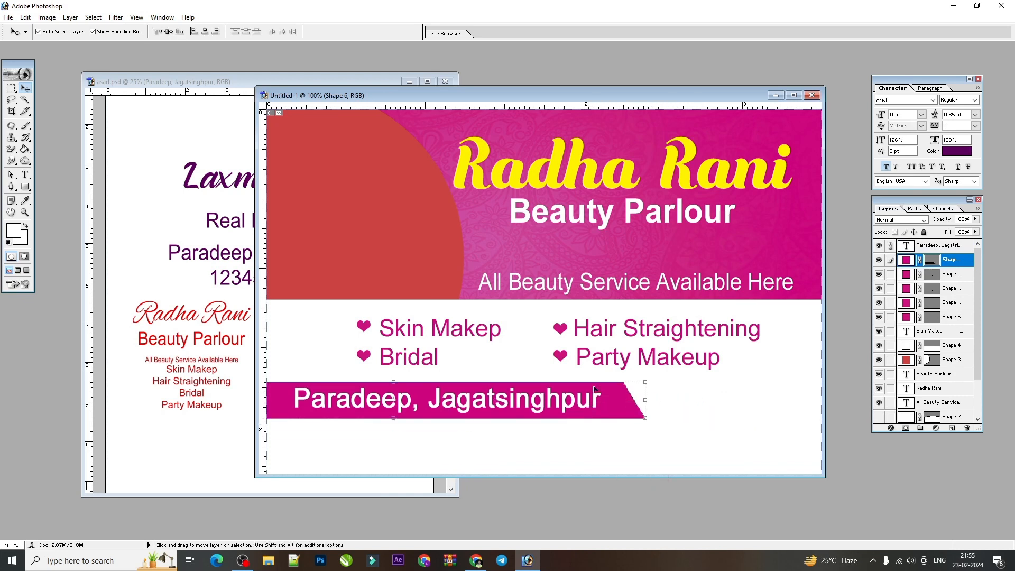
key(ctrl+minus)
key(Up)
key(Up)
key(Up)
key(Up)
key(Up)
key(Up)
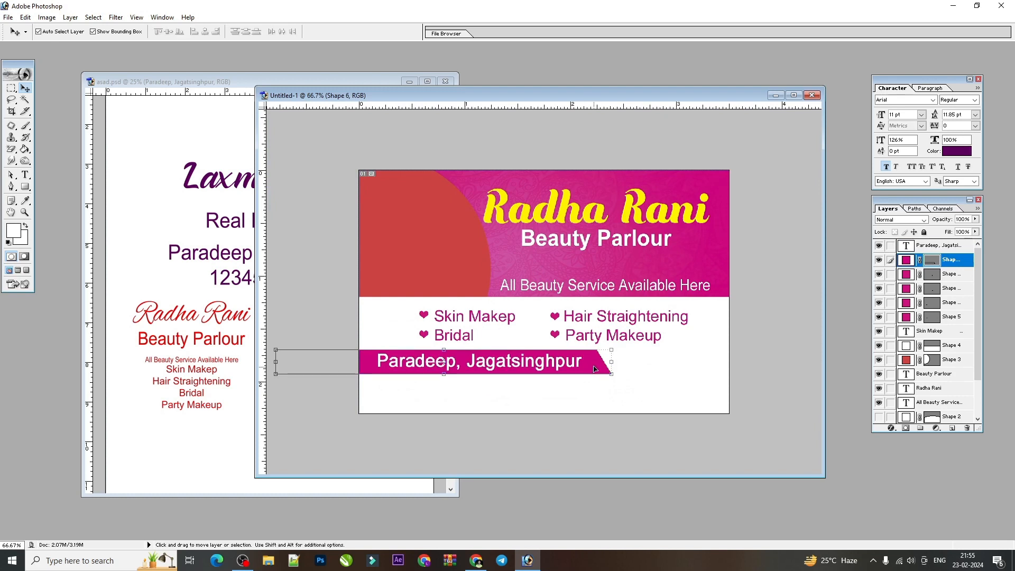
Duplicate the magenta bar directly beneath the first one and place a copy of the address text on the lower bar.
drag(594, 368, 594, 394)
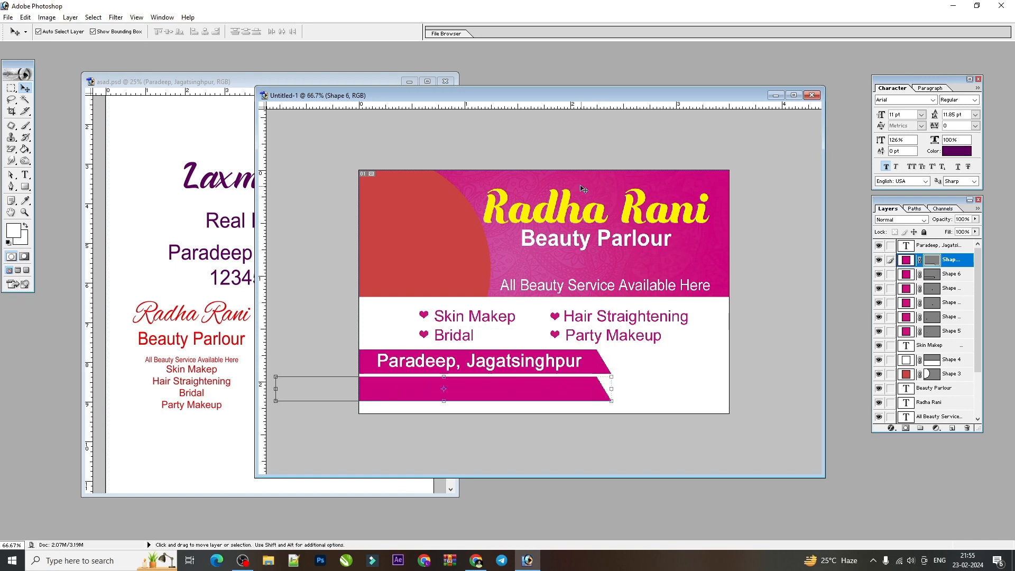
scroll(546, 335, up, 5)
scroll(548, 336, down, 2)
mouse_move(596, 398)
mouse_down()
mouse_move(591, 434)
mouse_move(590, 387)
mouse_up()
Replace the upper bar's text with two phone numbers separated by a comma.
click(25, 174)
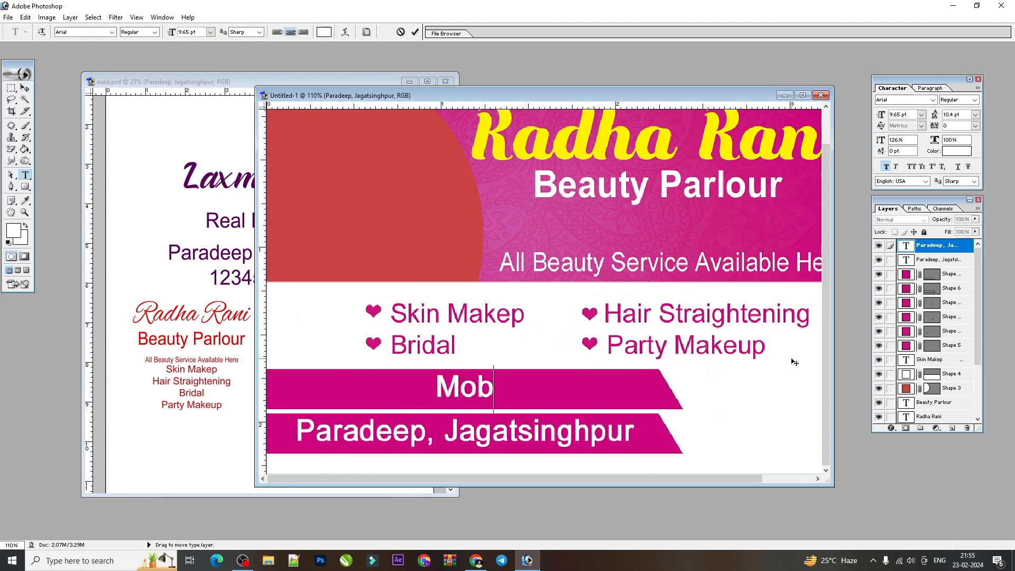
key(BackSpace)
key(BackSpace)
key(BackSpace)
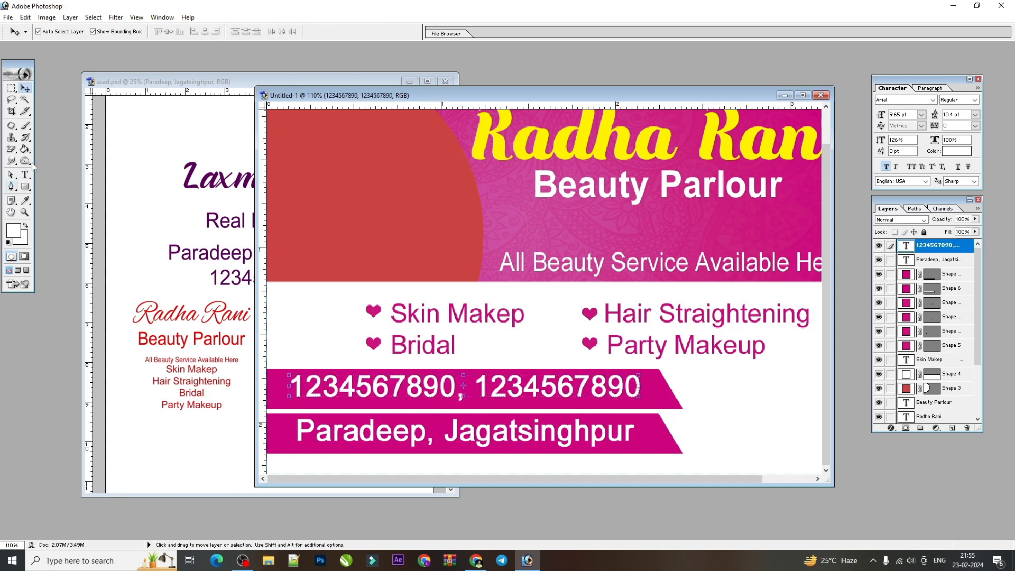
Try to shift the phone number line to the right on the upper bar.
drag(373, 387, 502, 387)
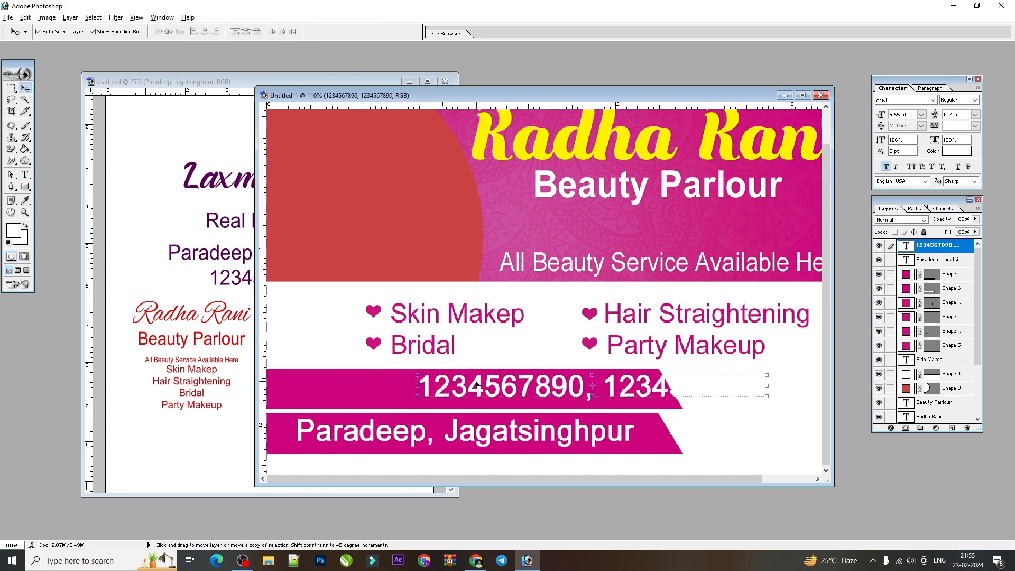
key(ctrl+z)
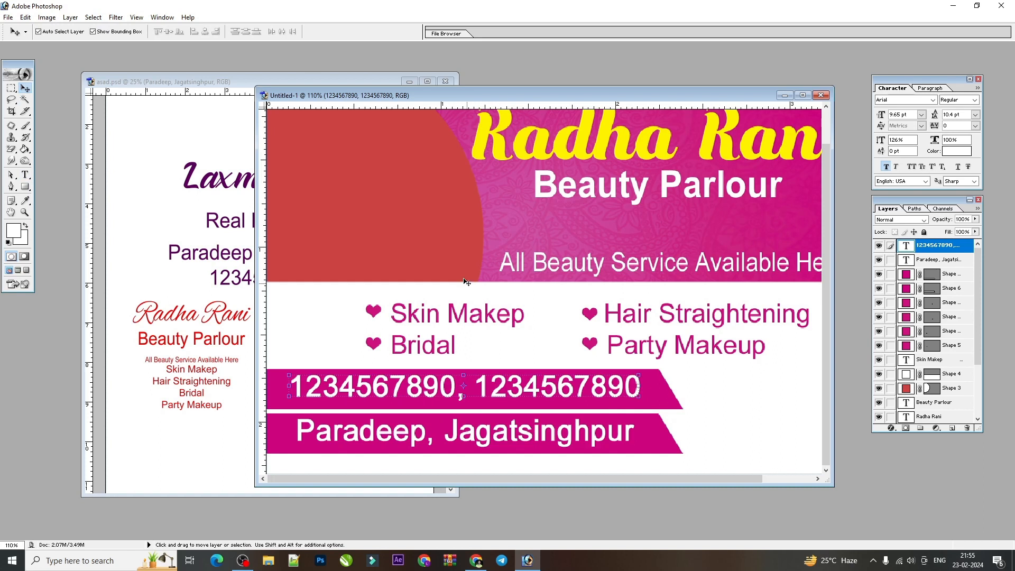
key(ctrl+plus)
drag(566, 352, 674, 193)
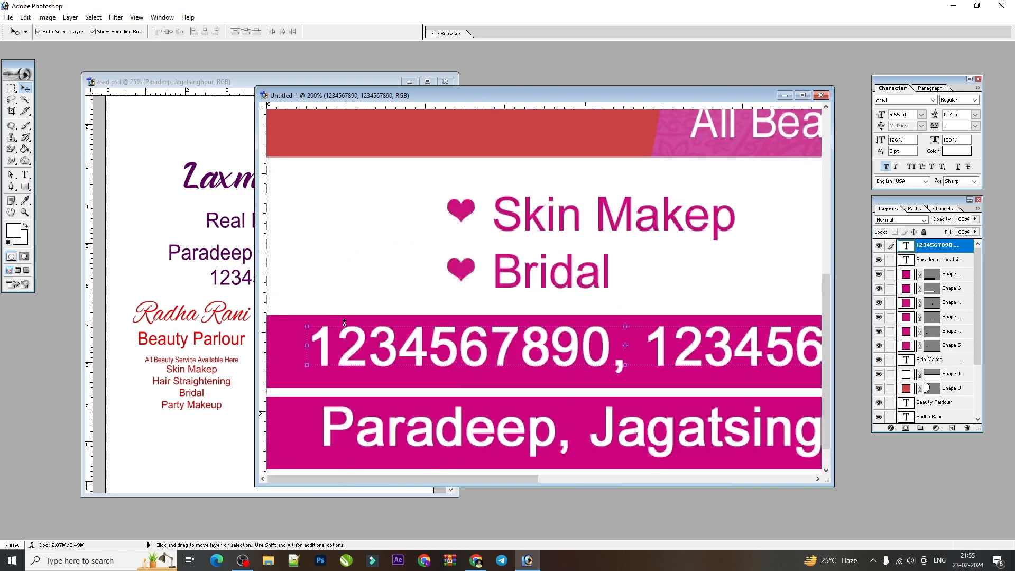
Shift the linked phone number and address lines to the right and align their left edges.
scroll(81, 210, up, 2)
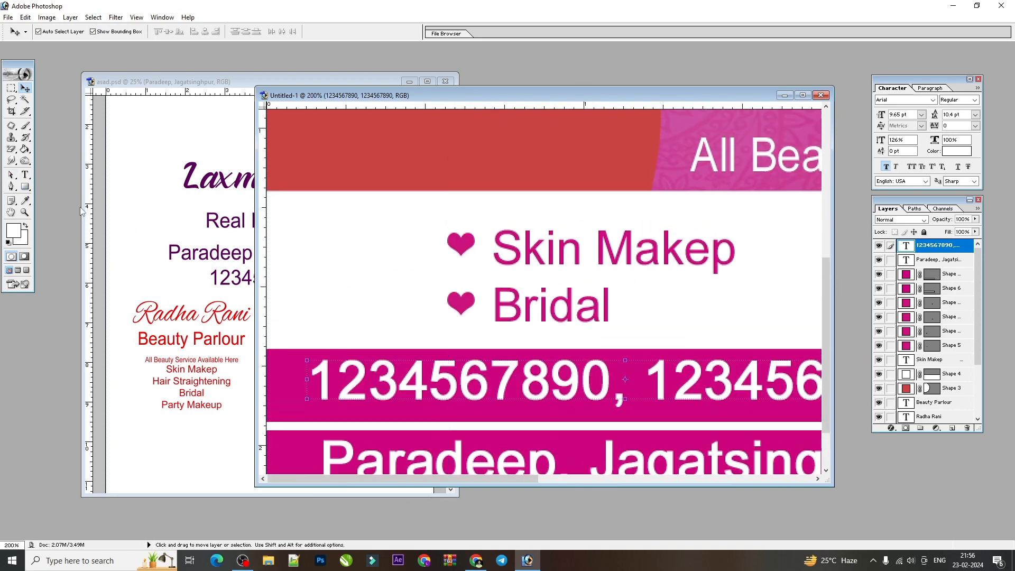
scroll(322, 380, down, 2)
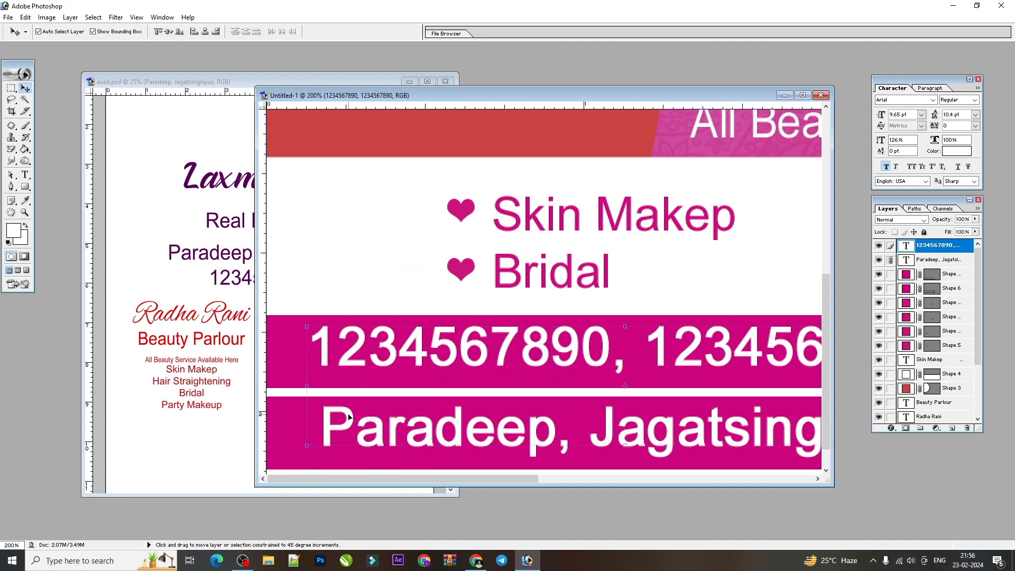
drag(304, 395, 360, 393)
key(Return)
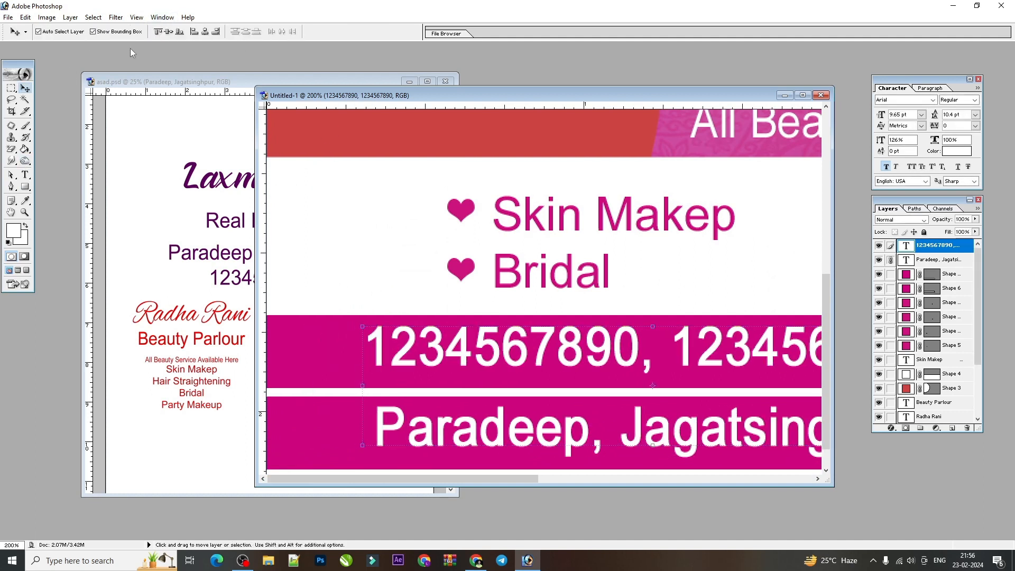
click(193, 32)
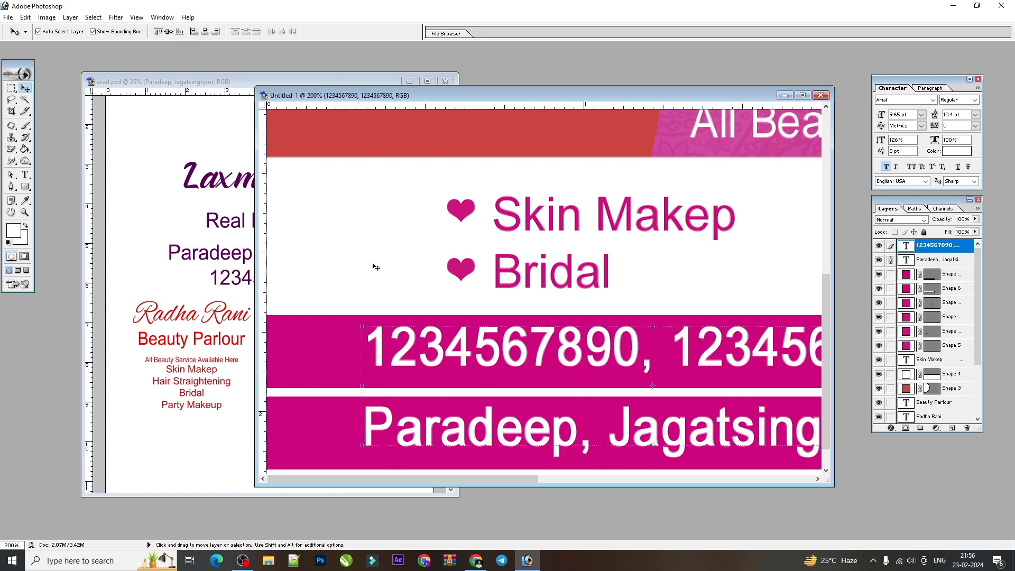
Move both magenta bars and their text lines further right together, and maximize the card's document window.
key(ctrl+minus)
key(ctrl+minus)
drag(545, 384, 607, 389)
key(ctrl+0)
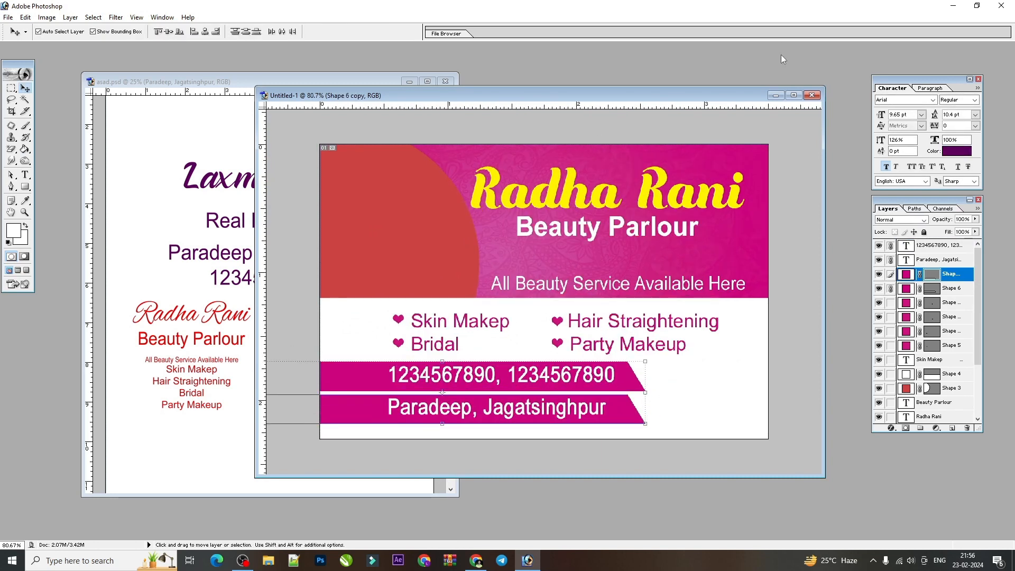
click(794, 95)
key(ctrl+0)
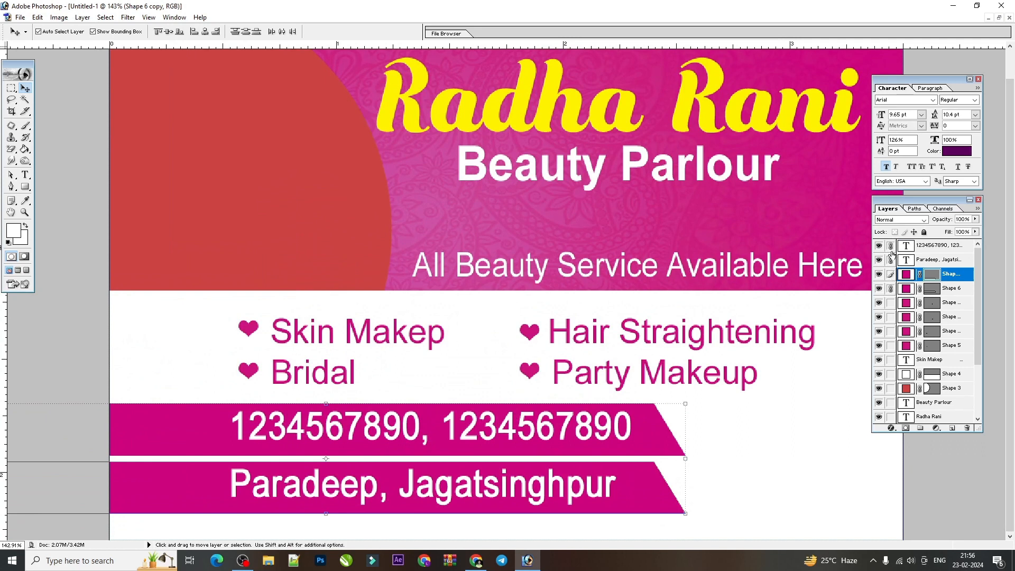
Switch to Chrome and search Google Images for "call icon".
click(475, 560)
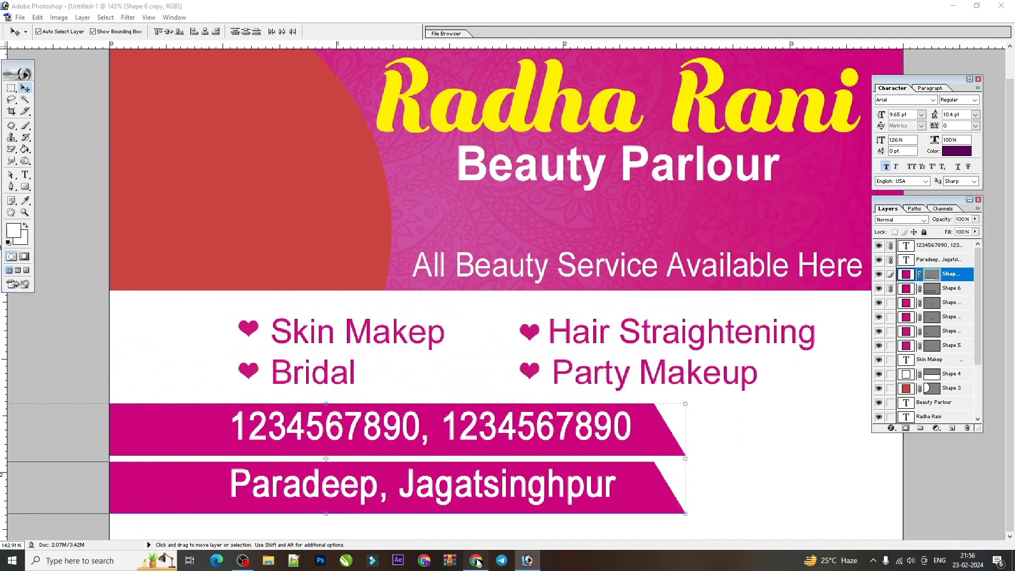
click(173, 58)
key(ctrl+a)
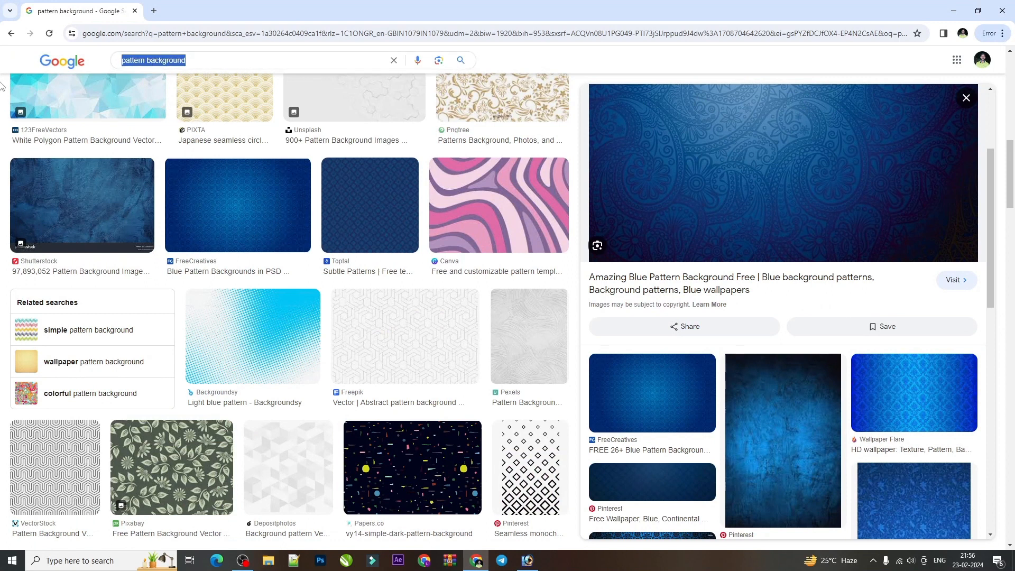
key(BackSpace)
text(c)
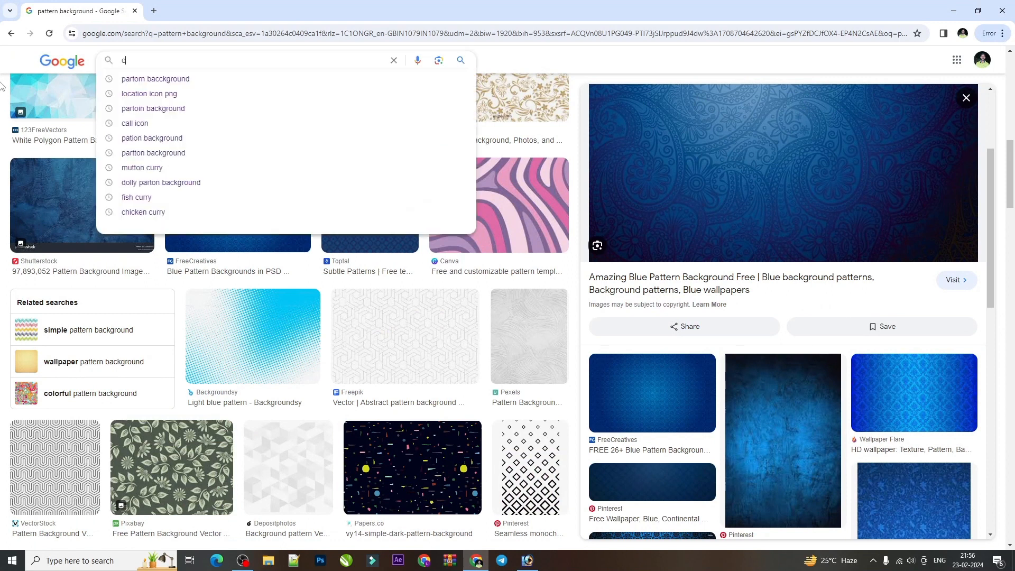
text(all)
click(137, 79)
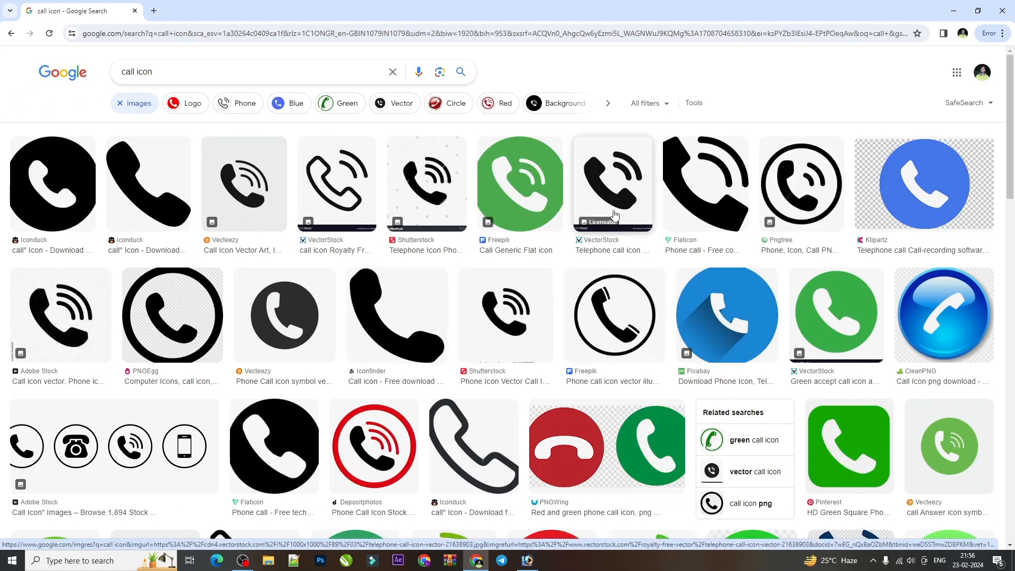
Copy the Vecteezy call icon with three signal waves and paste it into the card in Photoshop.
click(236, 190)
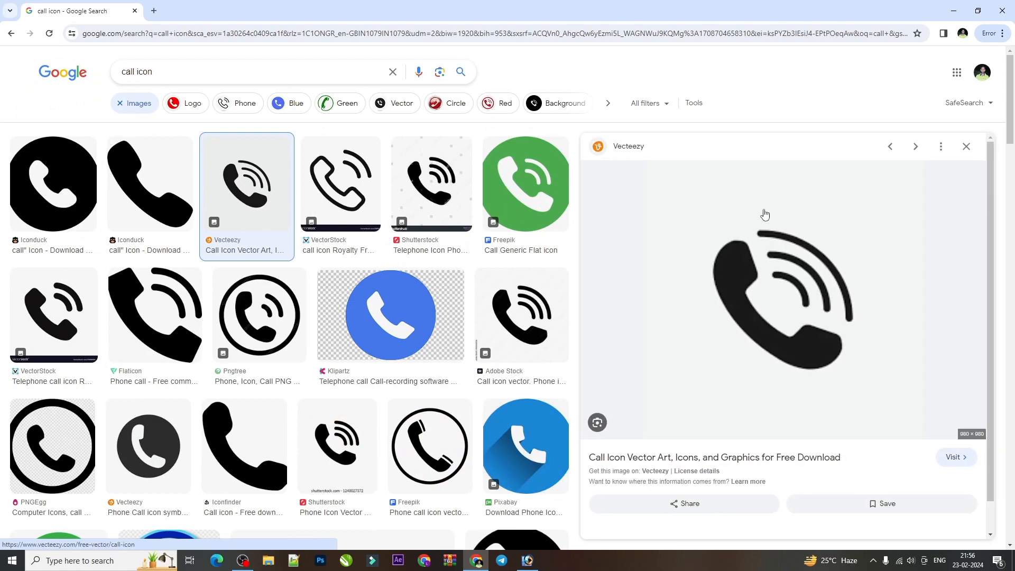
right_click(786, 262)
click(820, 435)
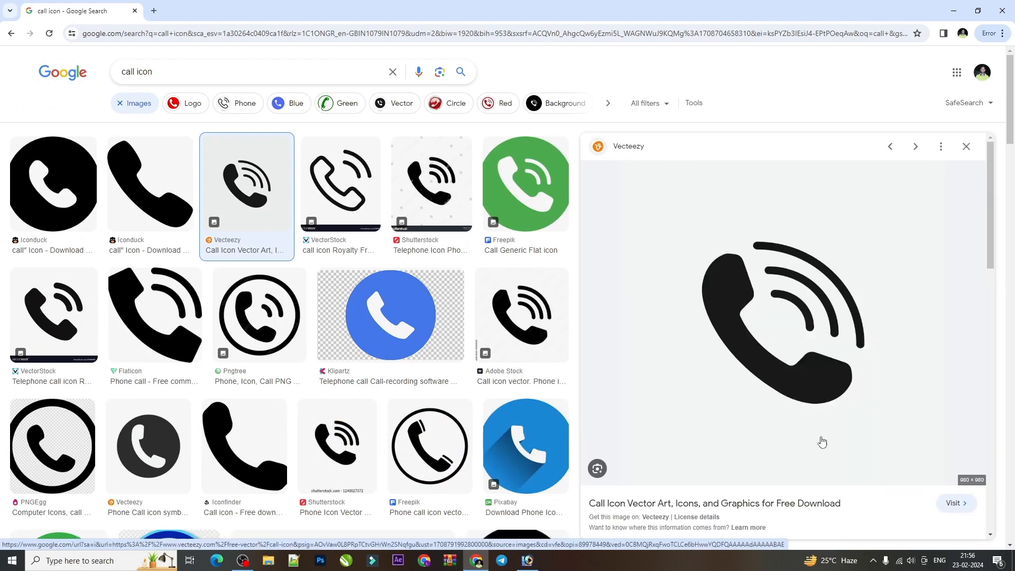
key(alt+Tab)
key(ctrl+v)
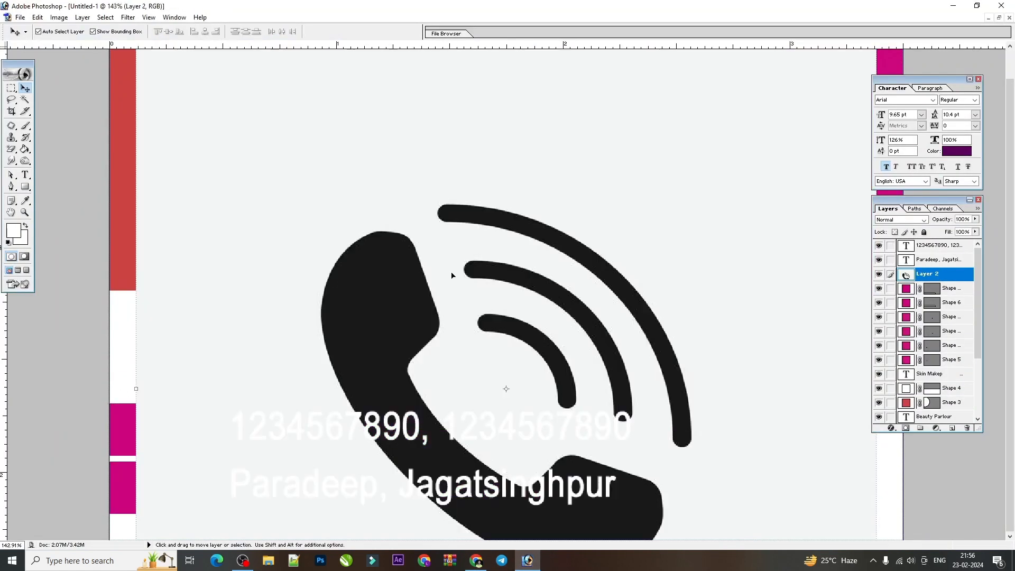
key(ctrl+minus)
key(ctrl+minus)
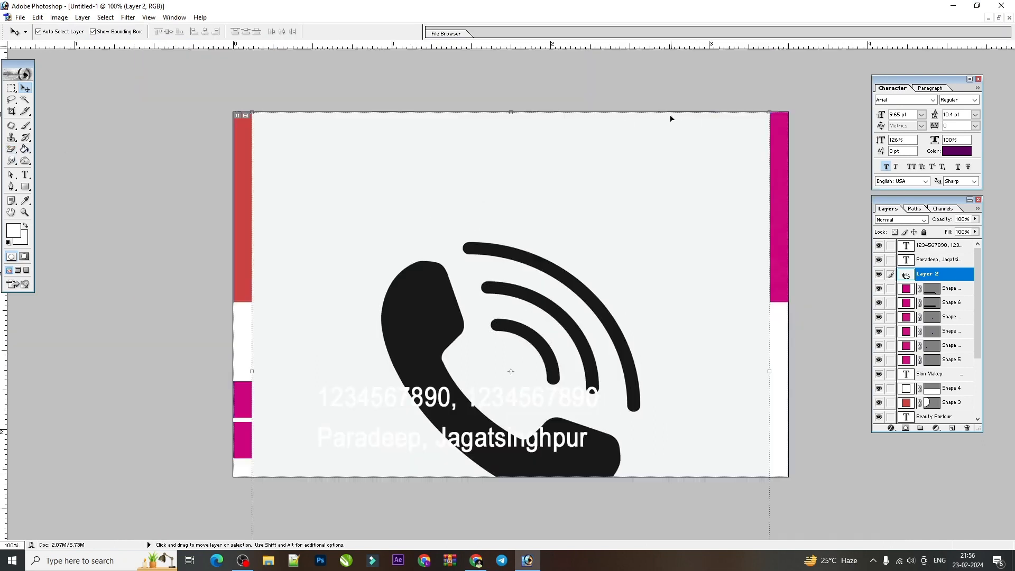
drag(683, 178, 512, 285)
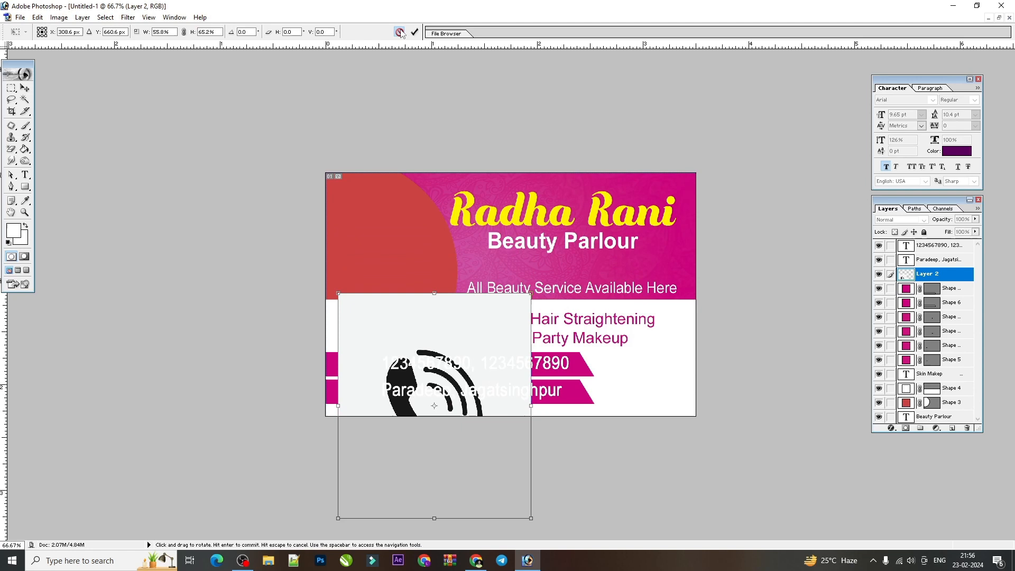
click(399, 32)
Try to erase the full-size call icon's light background and move the icon up, and undo both changes.
drag(11, 148, 55, 174)
click(490, 231)
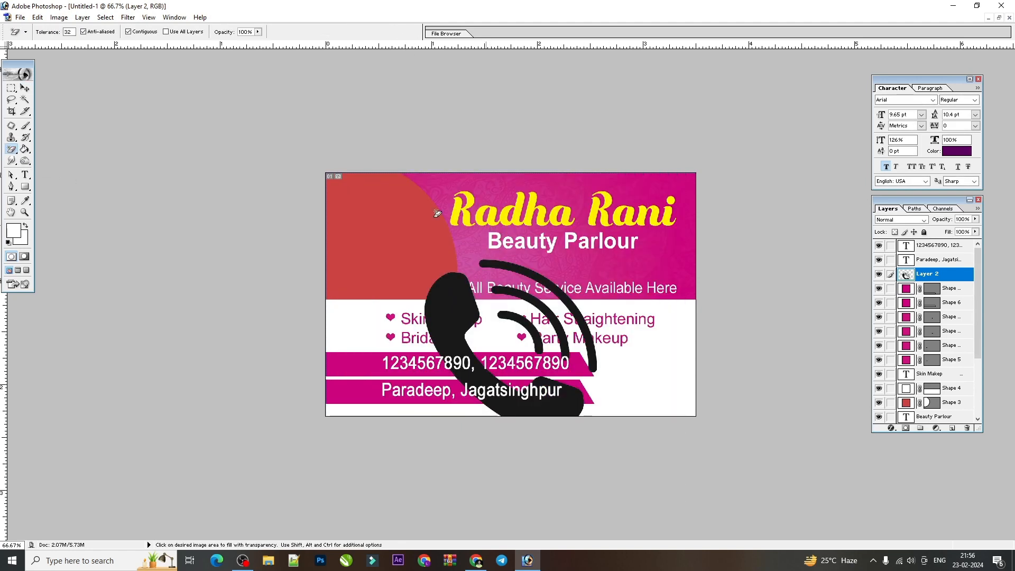
click(24, 88)
drag(465, 317, 448, 216)
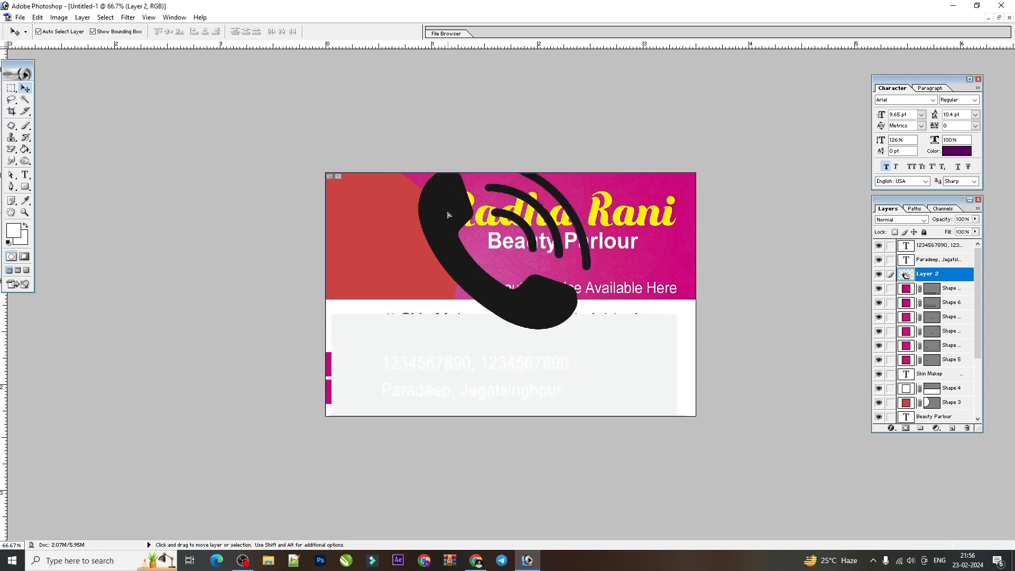
key(ctrl+alt+z)
key(ctrl+alt+z)
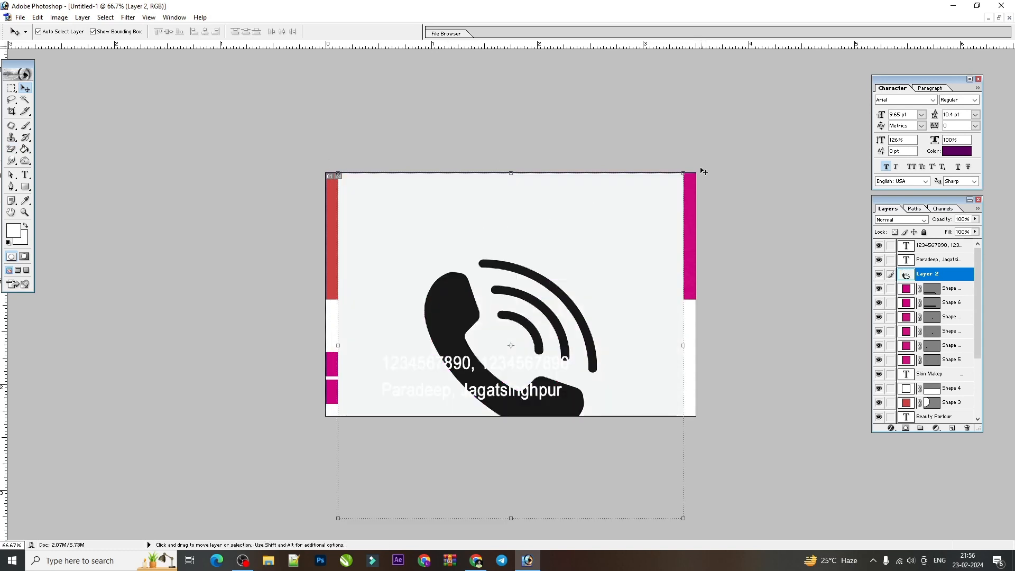
Scale the pasted call icon image down and erase its light background with the Magic Eraser.
drag(686, 173, 617, 239)
drag(562, 291, 533, 234)
key(Return)
key(ctrl+plus)
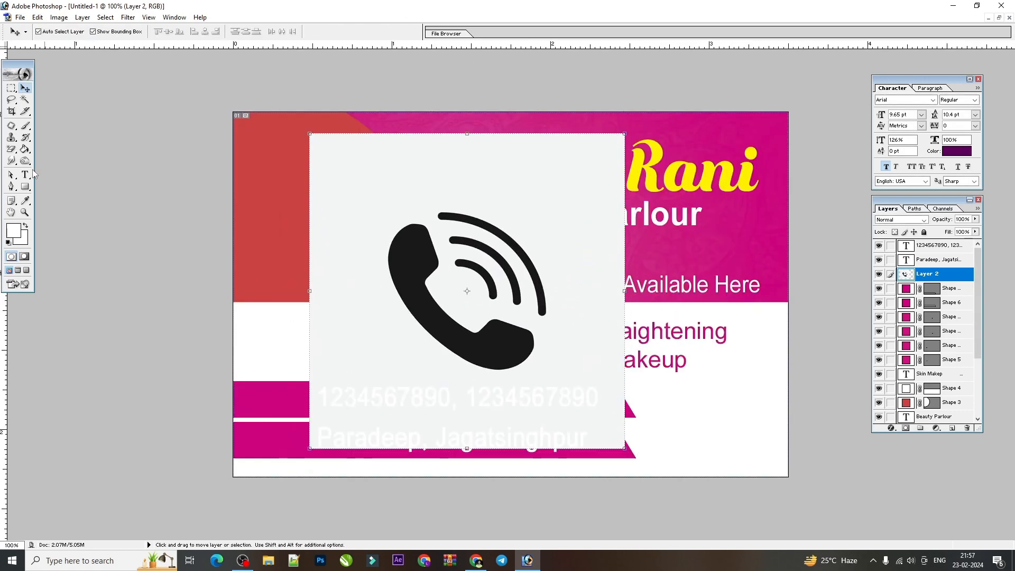
drag(11, 150, 55, 172)
click(371, 212)
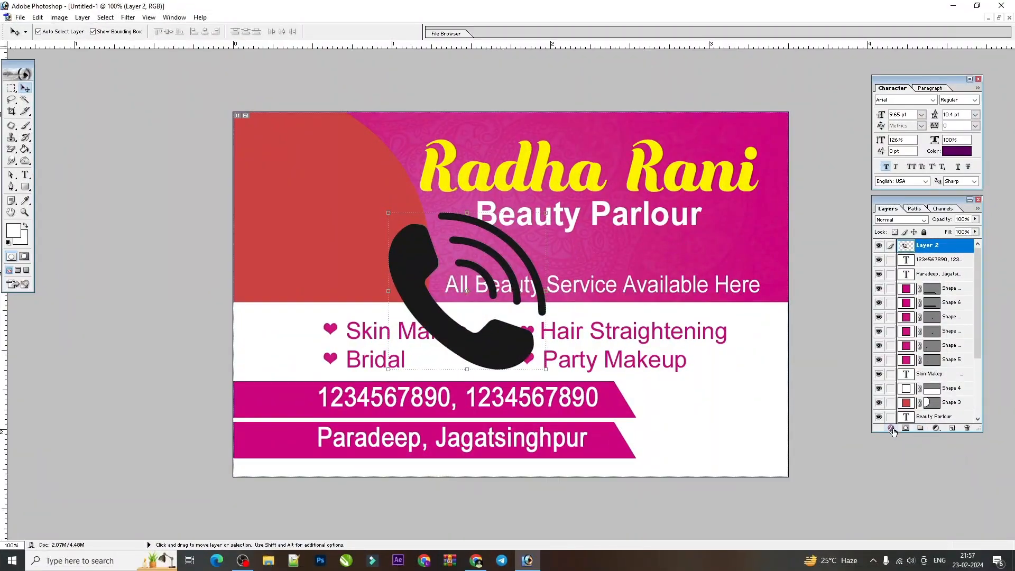
Apply a yellow FFF200 Color Overlay sampled from the heading to the call icon and shrink it to fit before the phone numbers.
click(892, 428)
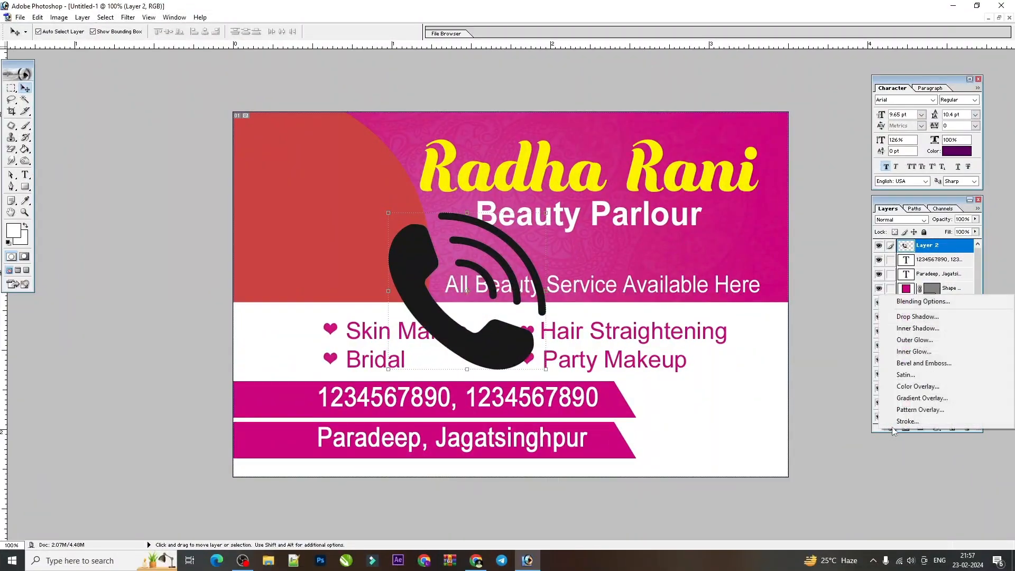
click(917, 386)
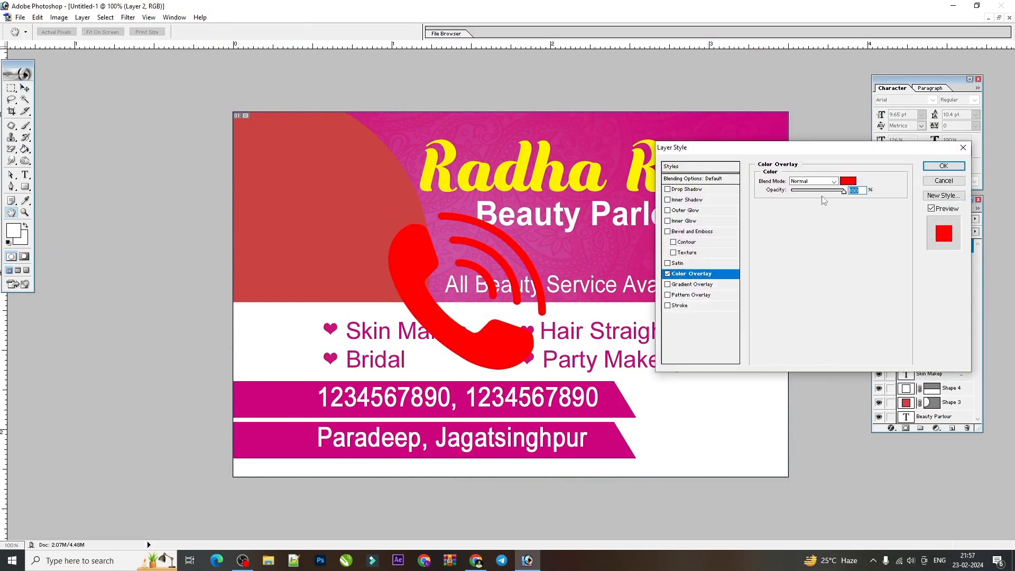
click(847, 182)
click(502, 176)
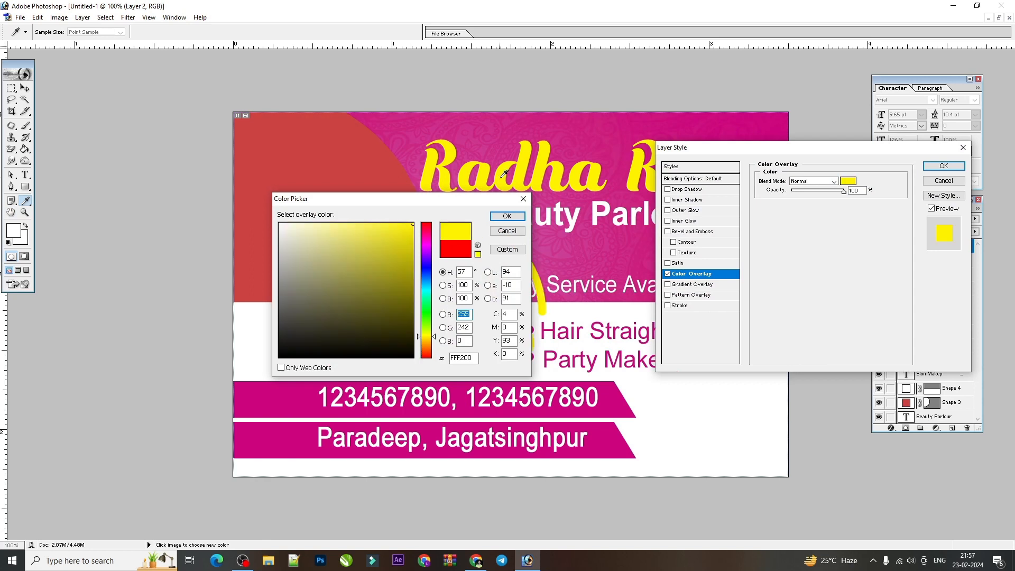
key(Return)
key(Return)
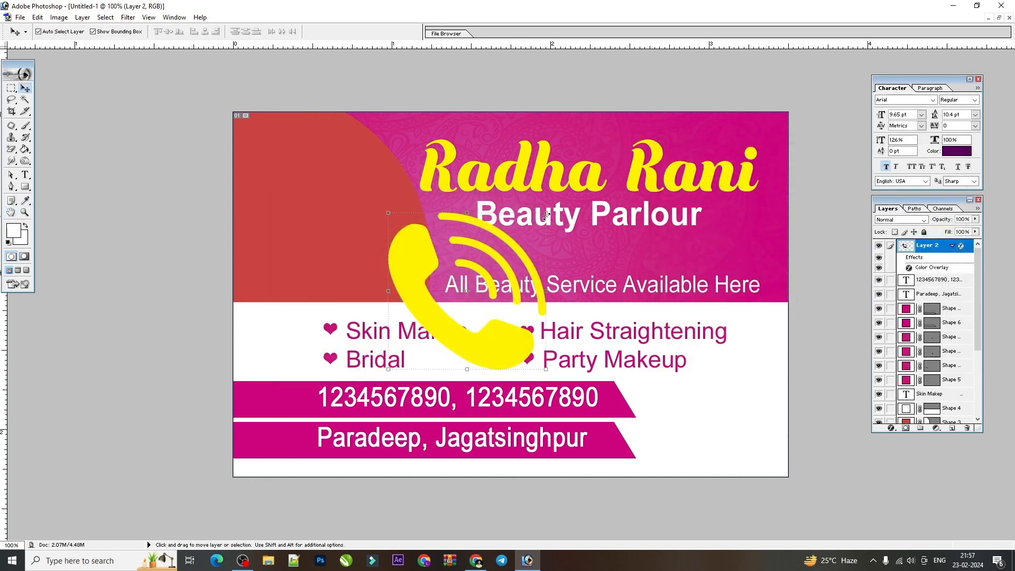
drag(547, 212, 310, 411)
key(Return)
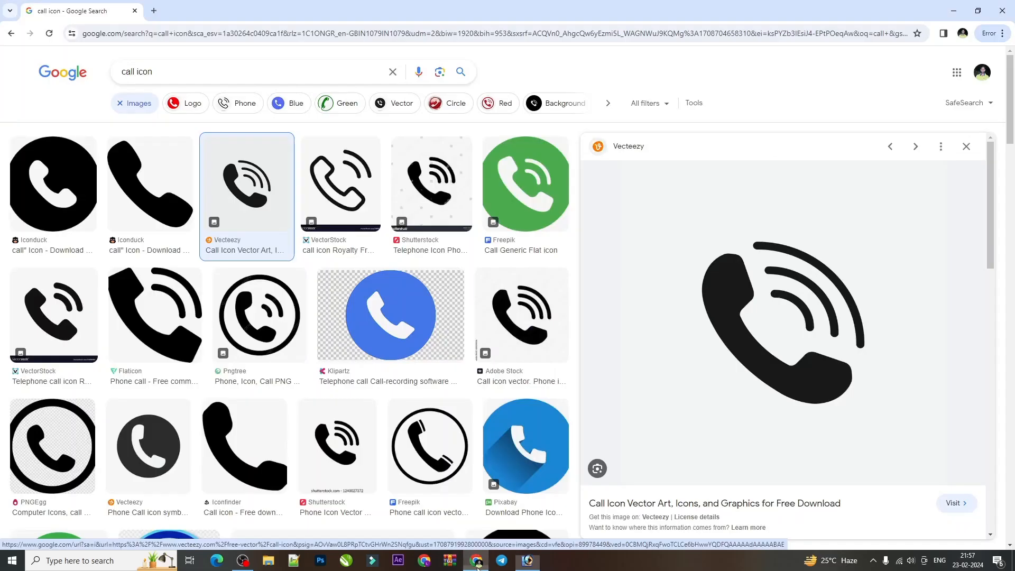
Switch to Chrome and search Google Images for "location icon".
click(476, 560)
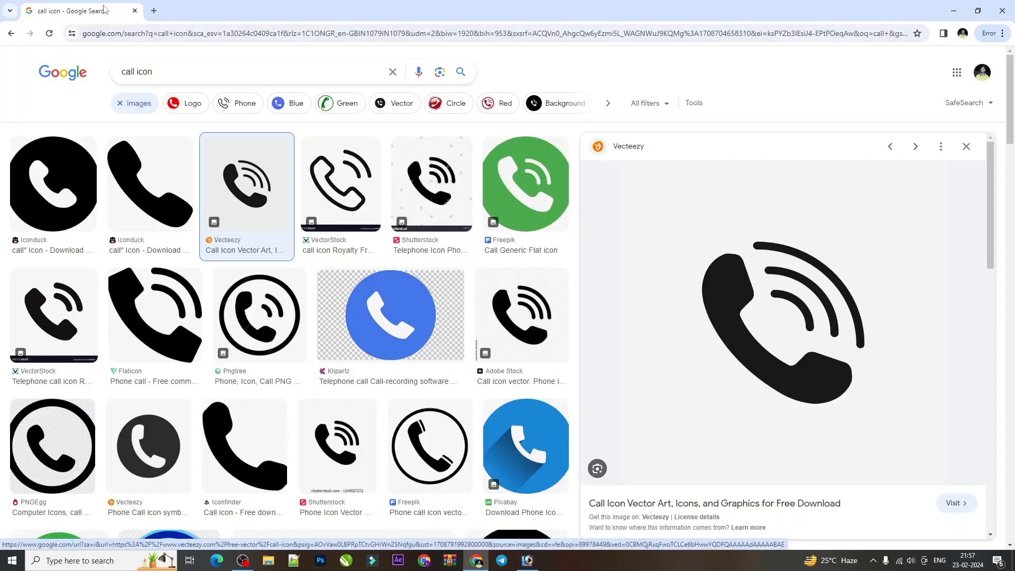
click(133, 73)
drag(136, 72, 75, 90)
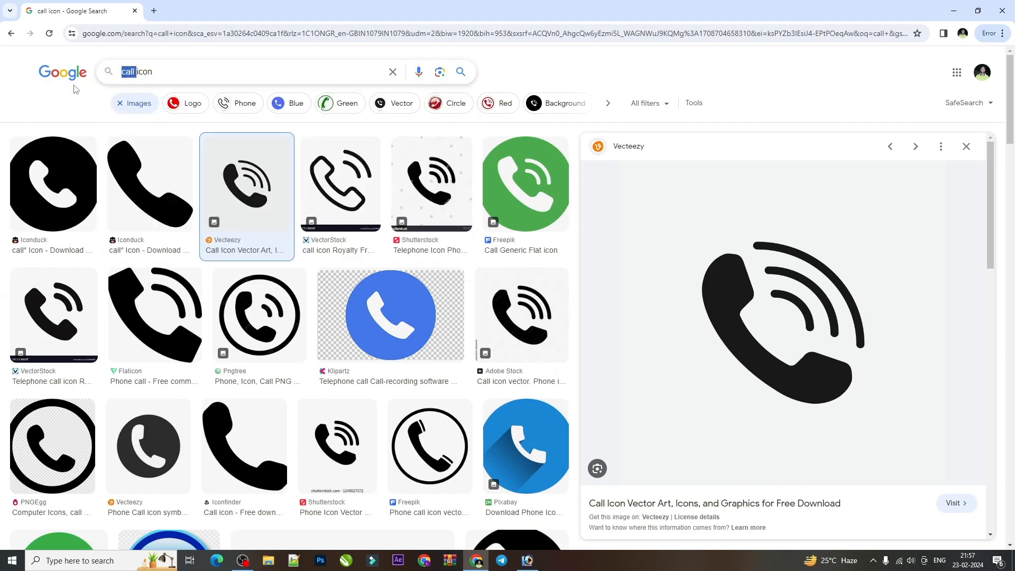
key(BackSpace)
text(location)
key(Return)
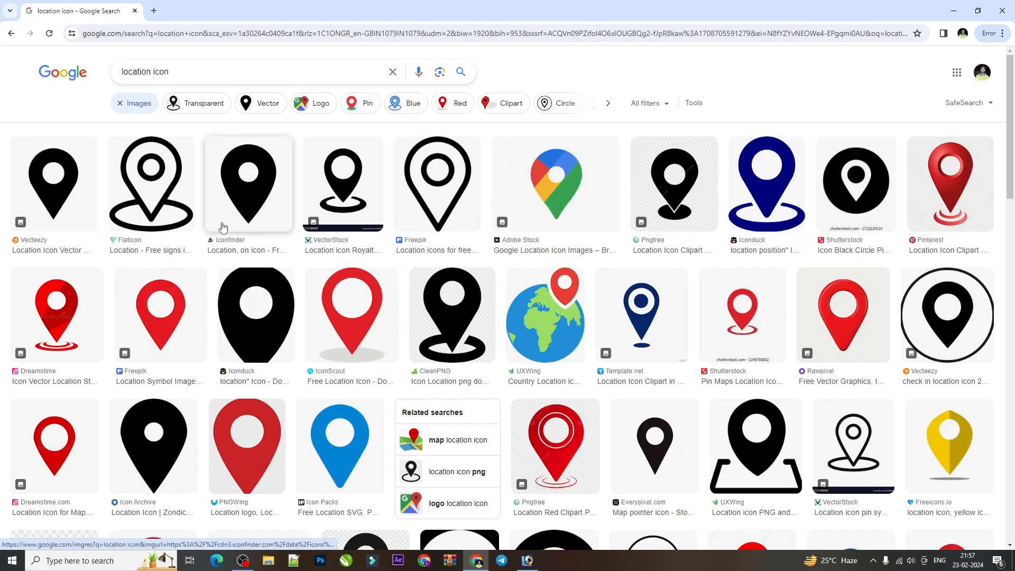
Copy the solid black Vecteezy location pin image and paste it into the card in Photoshop.
click(44, 179)
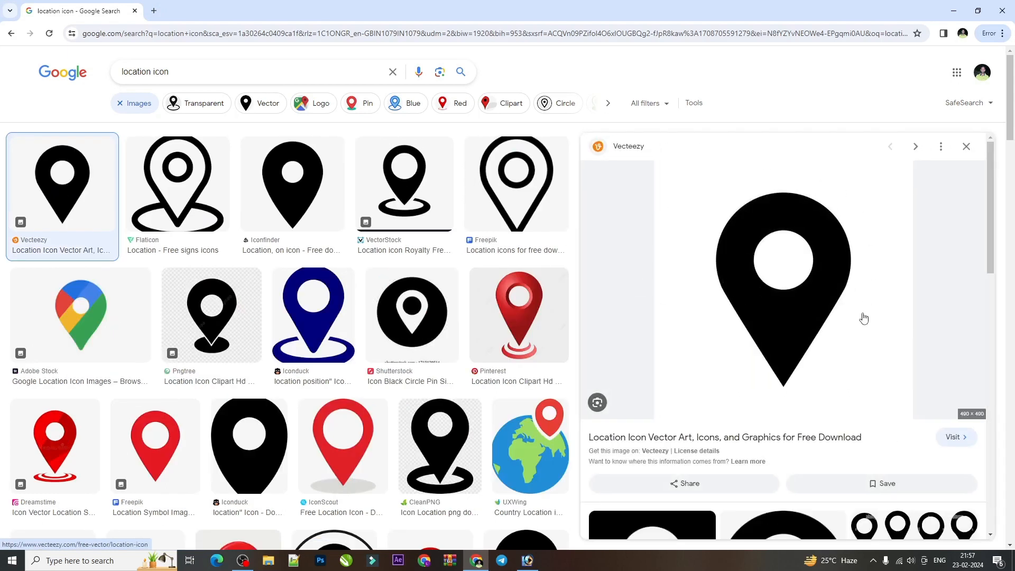
right_click(747, 238)
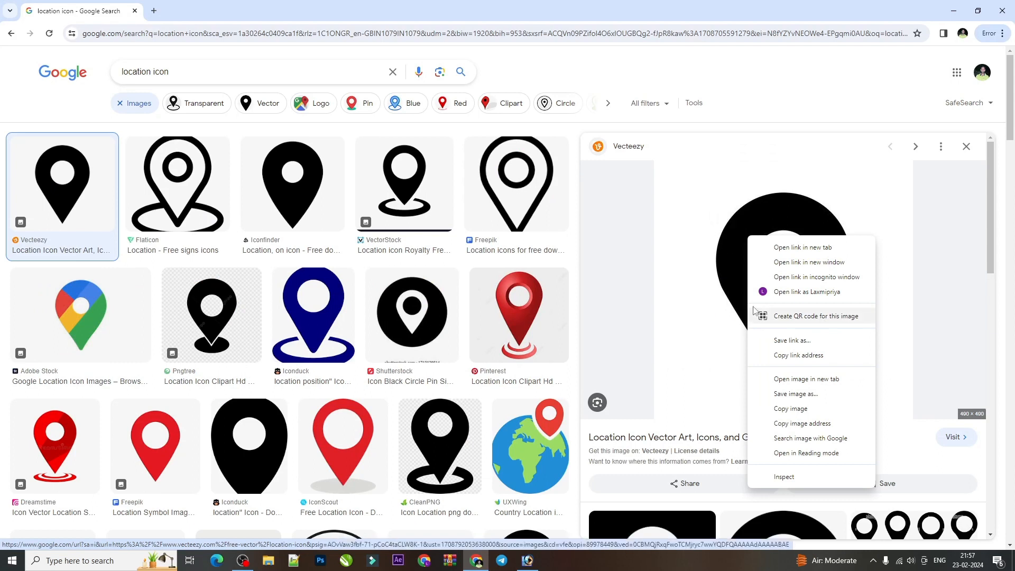
click(643, 243)
key(ctrl+w)
right_click(776, 226)
click(817, 399)
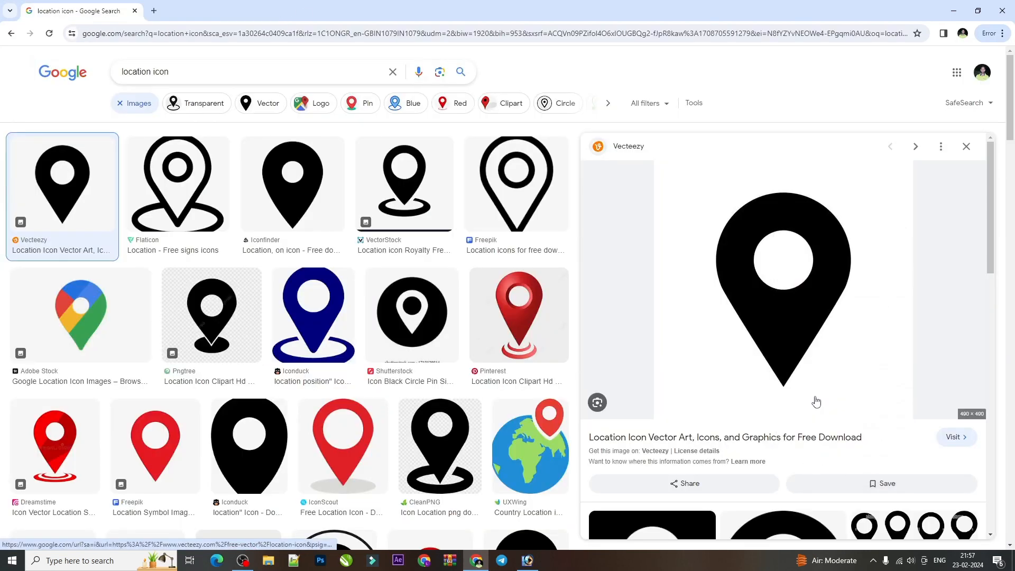
click(527, 560)
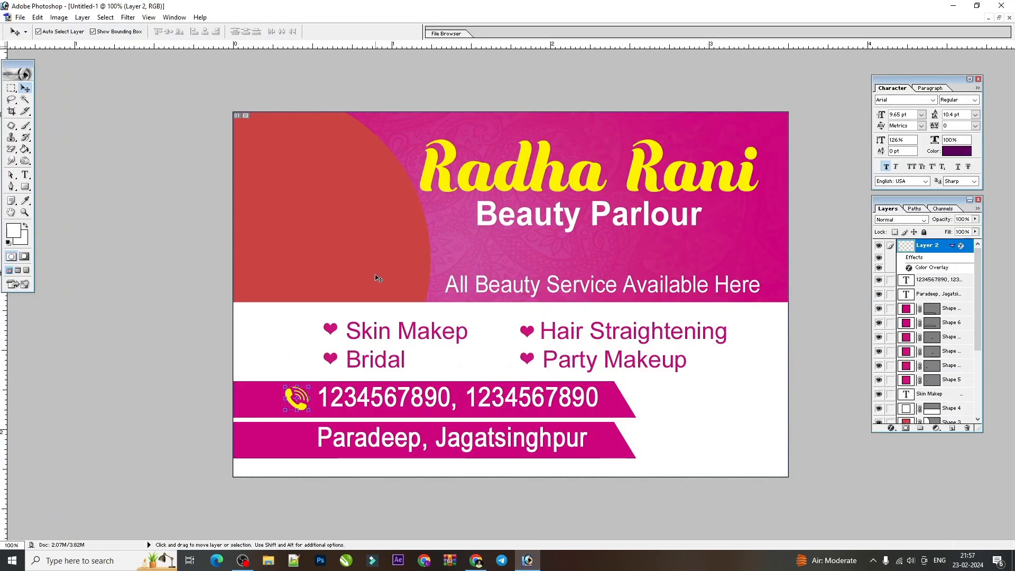
key(ctrl+v)
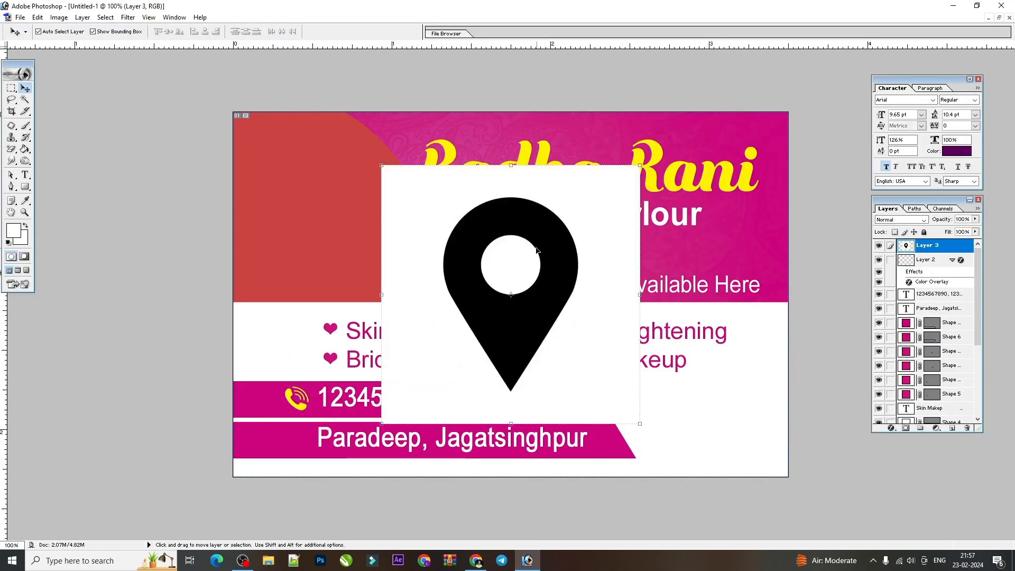
Erase the white areas around the location pin and inside its circle with the Magic Eraser.
drag(11, 149, 40, 169)
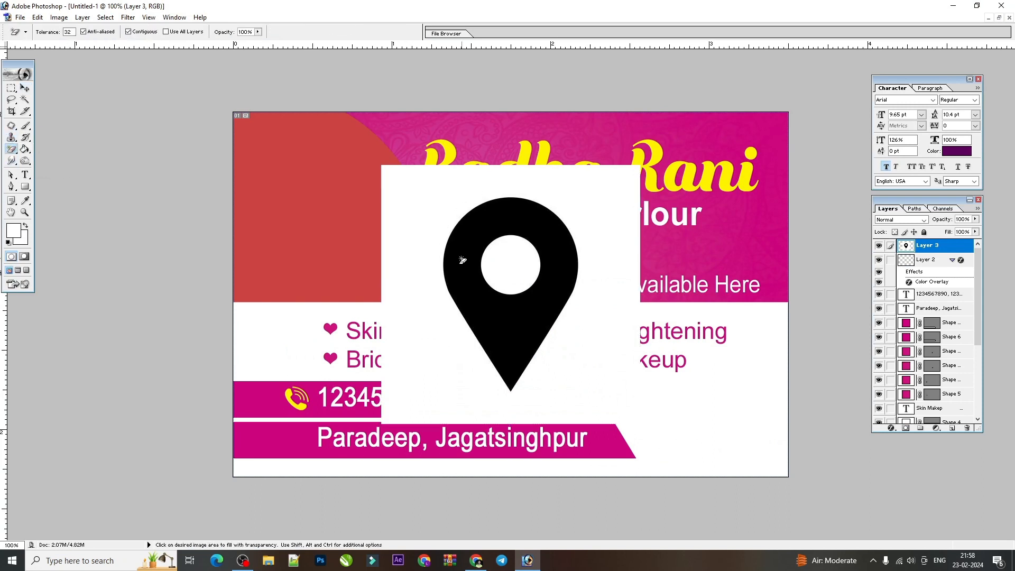
click(421, 238)
click(515, 267)
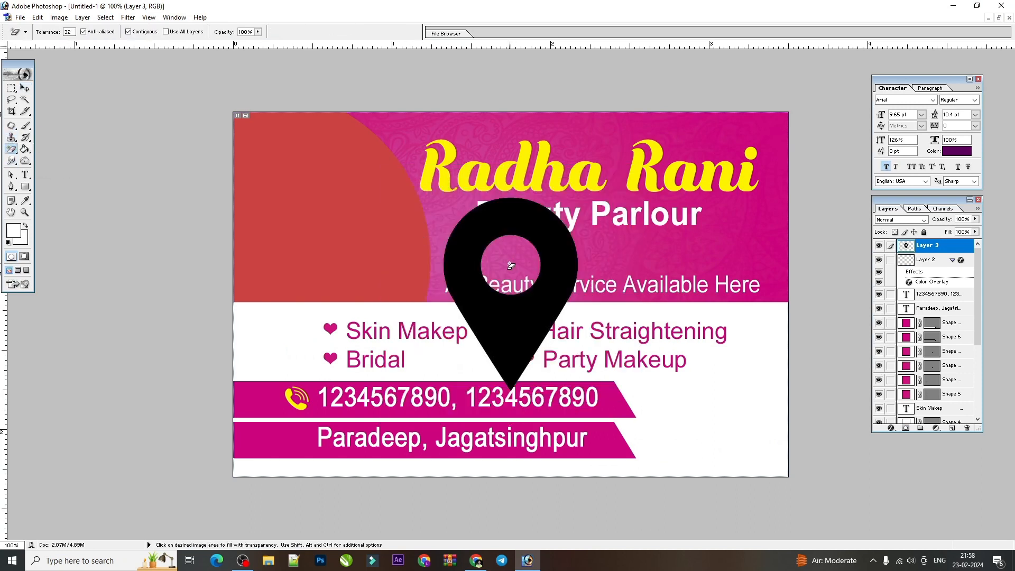
Apply a Color Overlay to the location pin in the yellow FFF200 sampled from the Radha Rani heading.
click(27, 88)
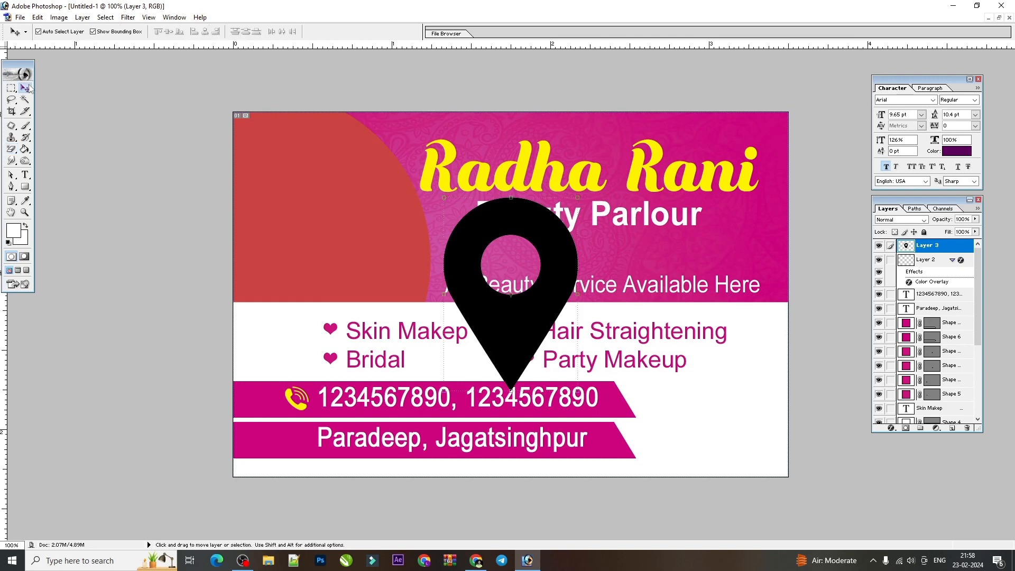
click(891, 428)
click(913, 386)
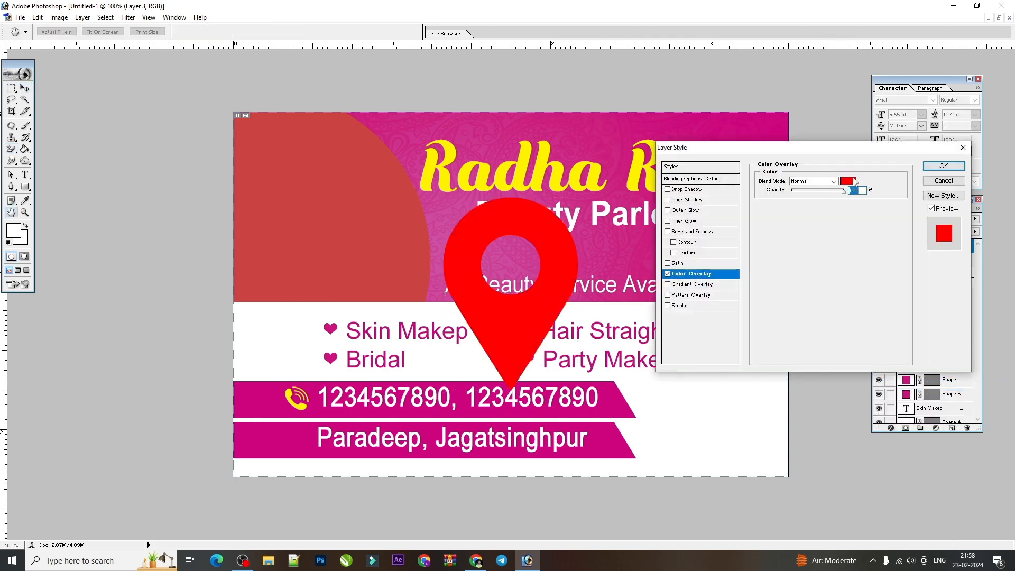
click(849, 181)
click(526, 156)
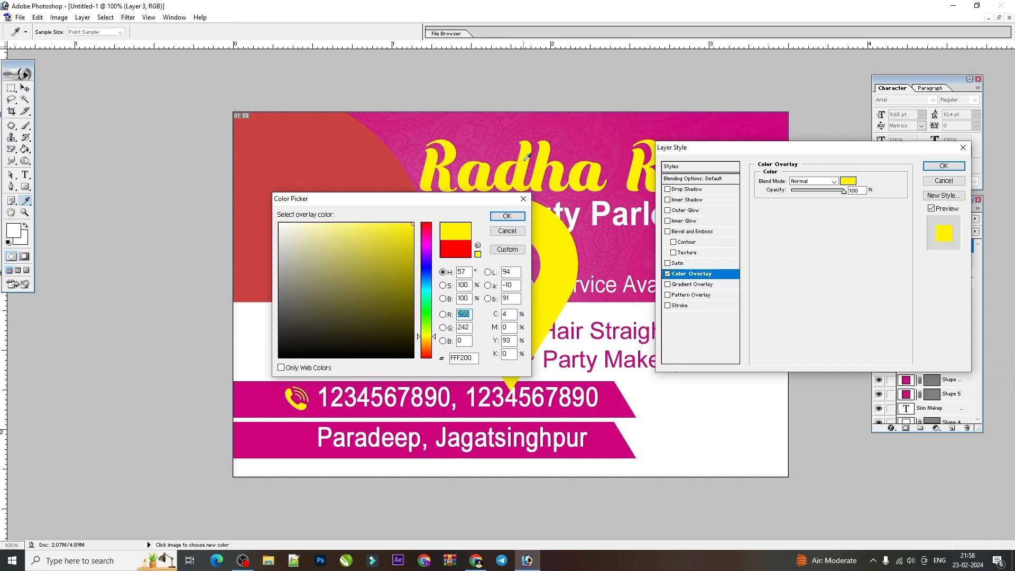
key(Return)
key(Return)
Shrink the yellow location pin to icon size and place it in front of the address on the lower bar.
drag(578, 199, 534, 203)
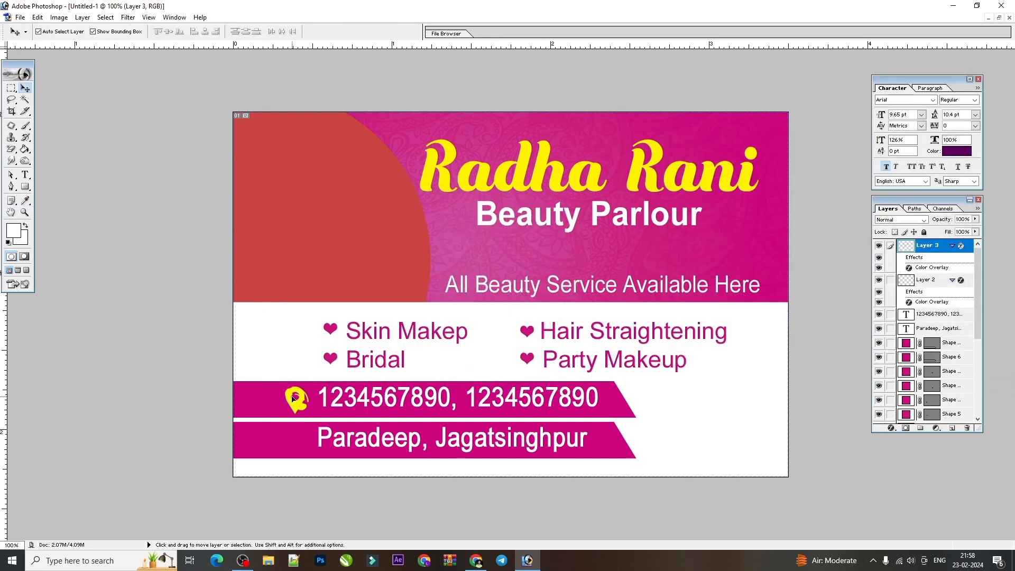
drag(295, 398, 313, 271)
key(ctrl+plus)
key(Up)
key(Up)
drag(149, 405, 142, 450)
key(Return)
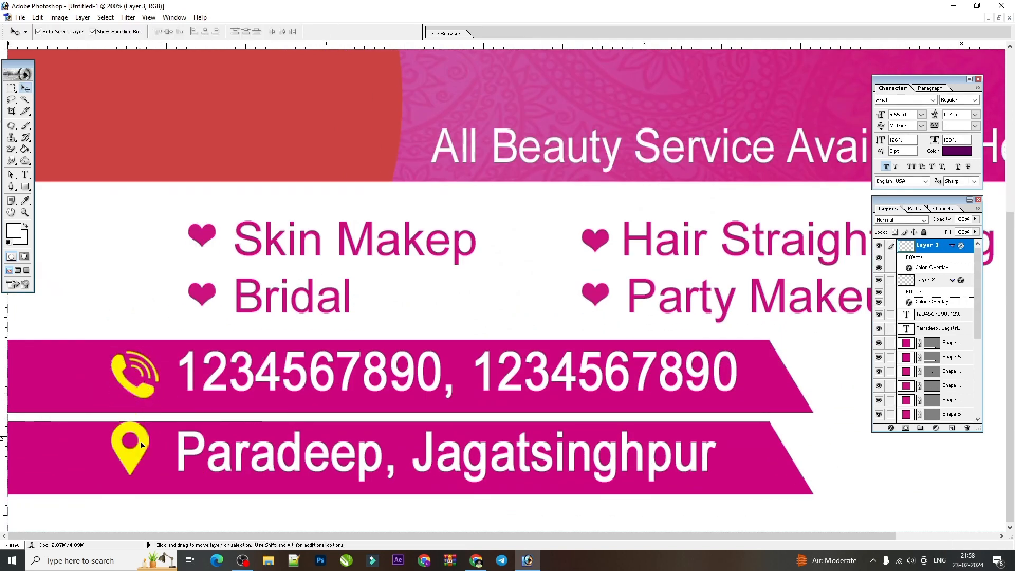
key(ctrl+minus)
shift+right_click(295, 401)
shift+click(317, 411)
shift+right_click(335, 354)
click(372, 399)
key(ctrl+minus)
key(ctrl+plus)
key(ctrl+minus)
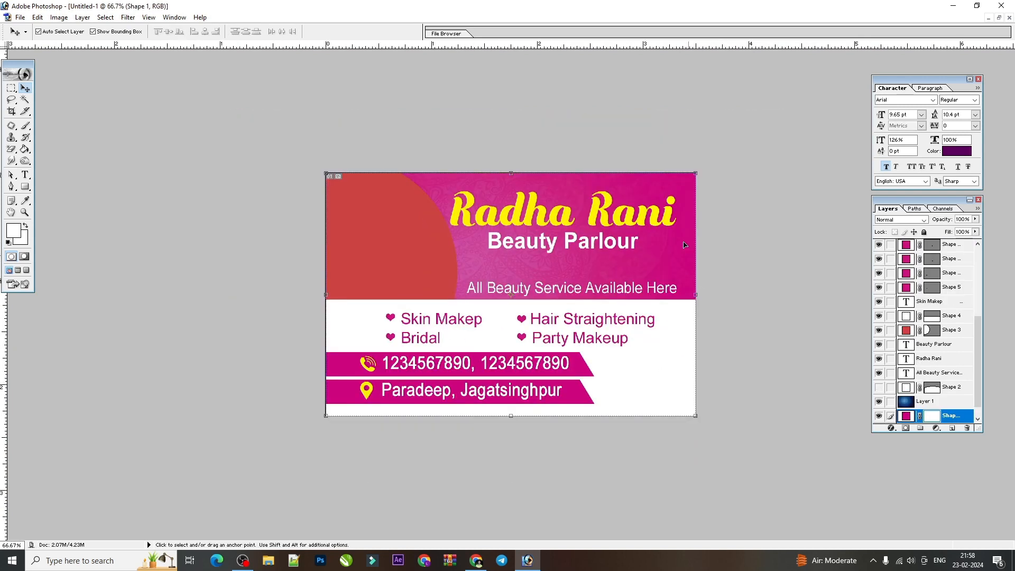
key(ctrl+plus)
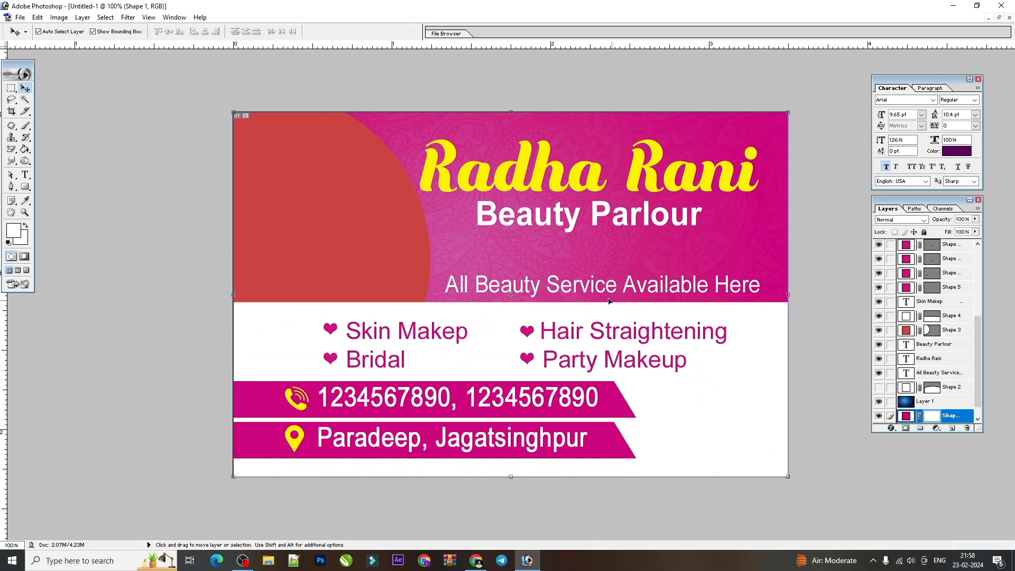
Select the red circle layer, switch to Chrome and search Google Images for "beauty parlour models".
click(367, 206)
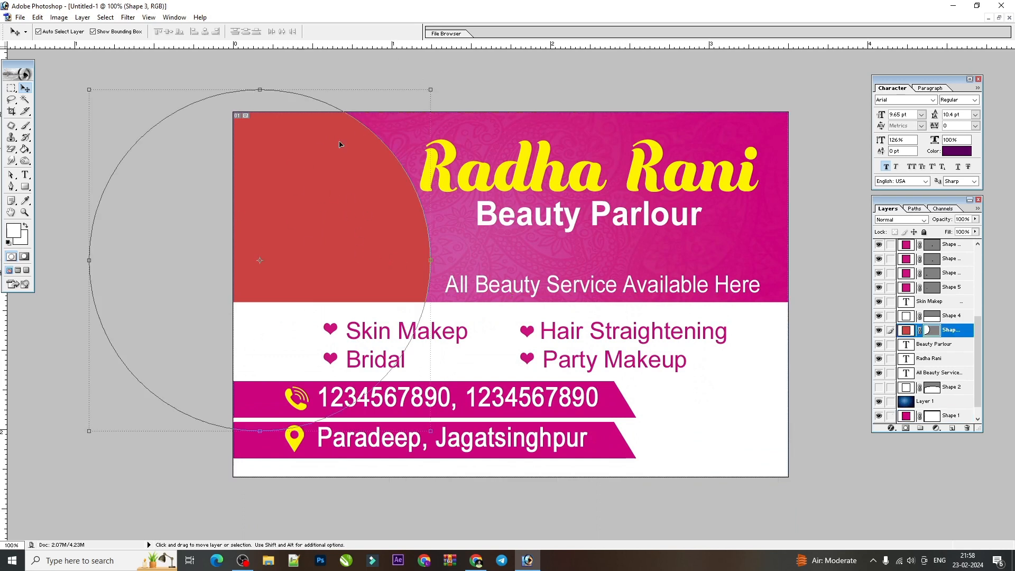
click(475, 560)
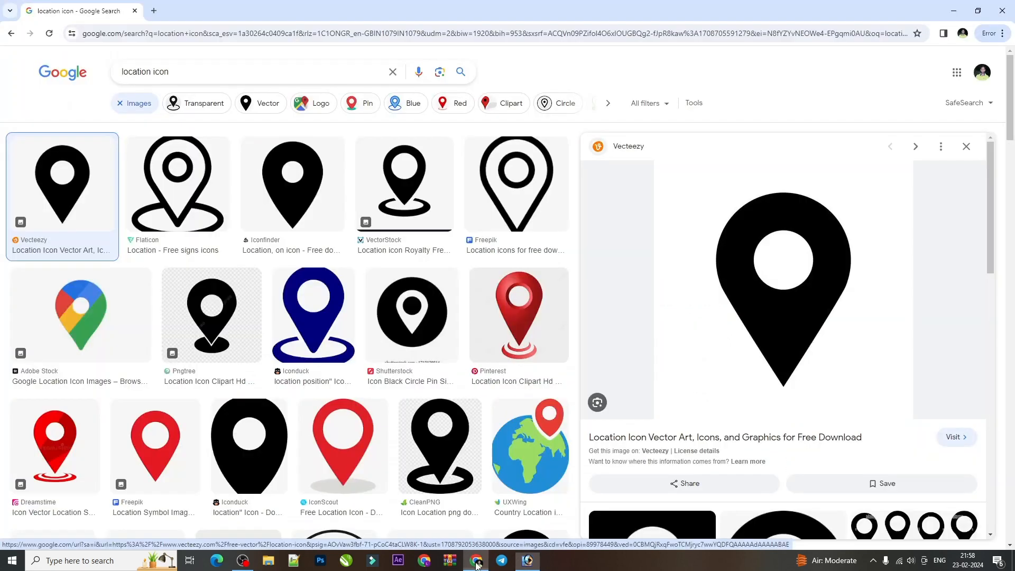
drag(196, 71, 23, 102)
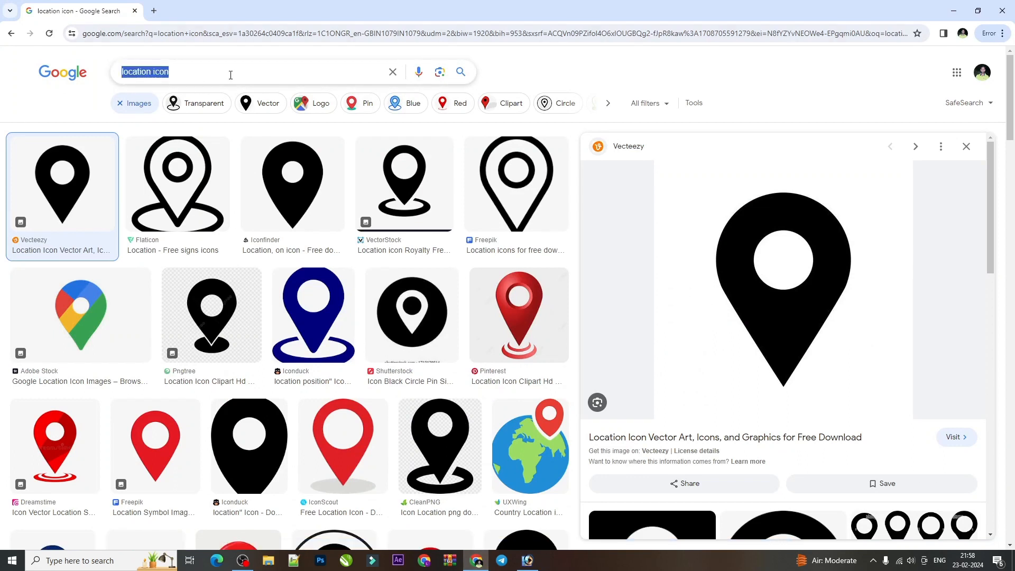
text(beauty parlour models)
key(Return)
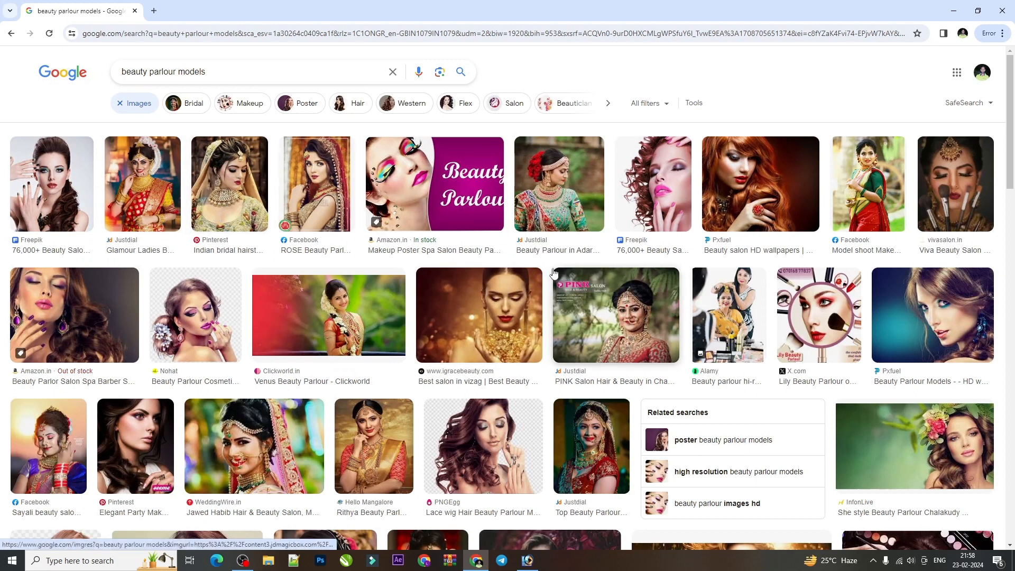
Copy the Vioz Salon Indian bridal makeup photo from the image results and paste it above the circle in Photoshop.
scroll(546, 266, down, 3)
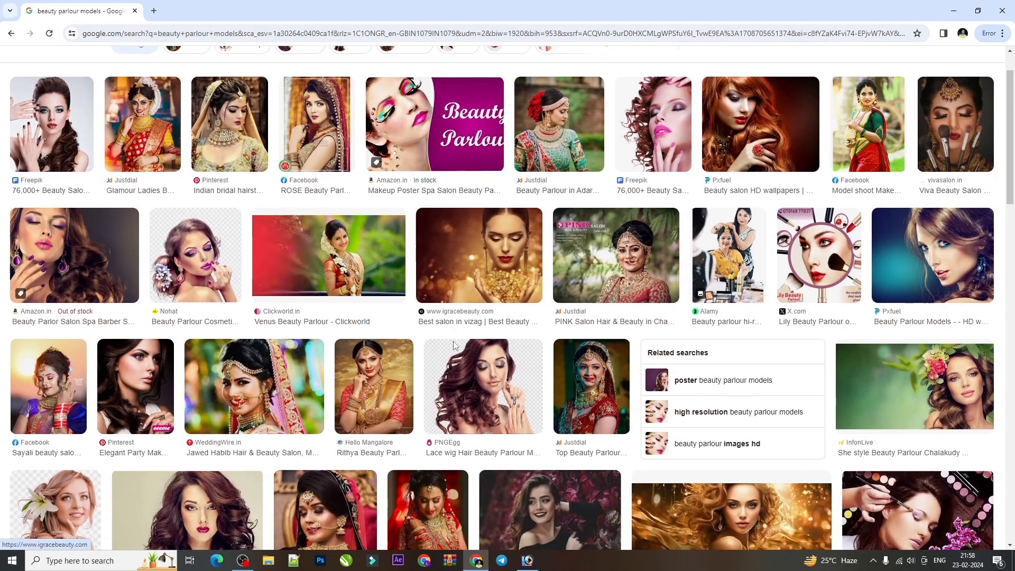
scroll(455, 363, down, 2)
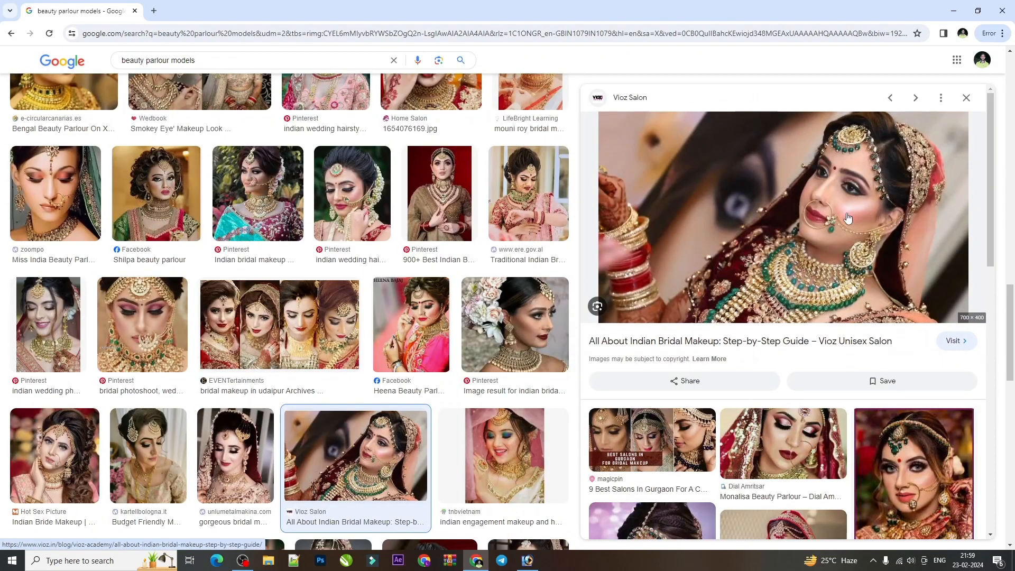
right_click(826, 221)
click(872, 395)
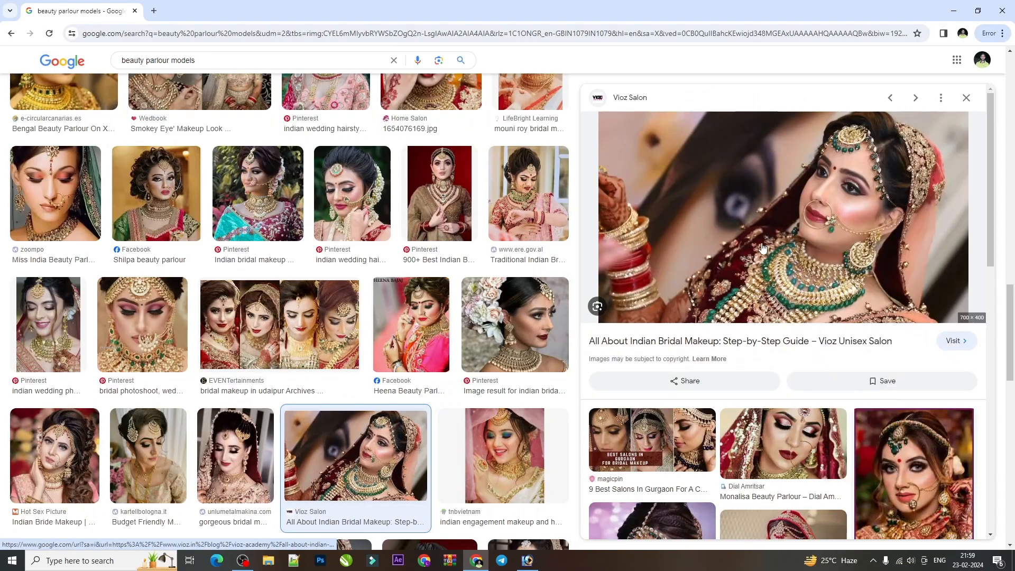
click(527, 560)
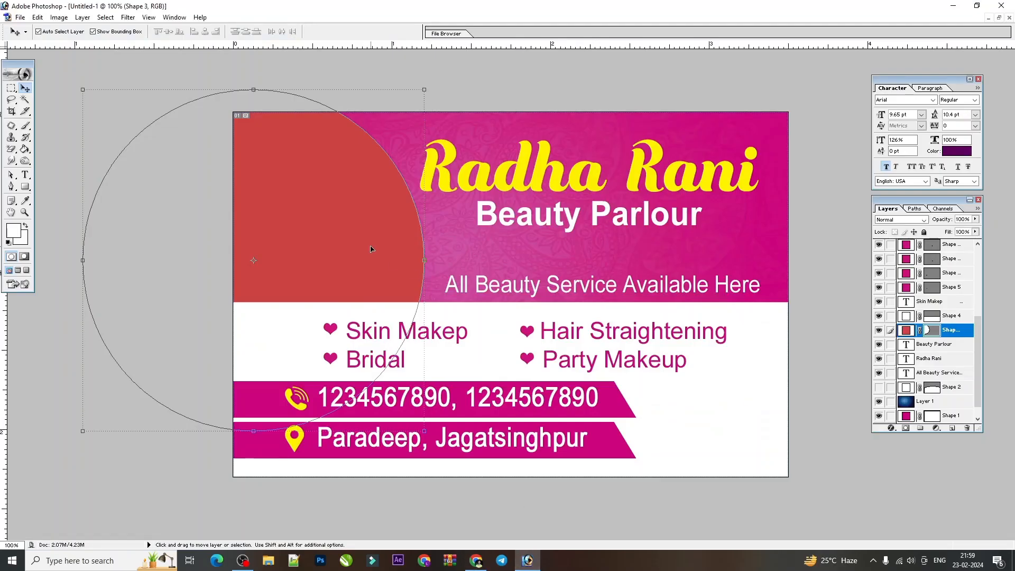
key(ctrl+v)
Flip the bride photo horizontally over the red circle and clip it to the circle shape.
drag(592, 234, 419, 153)
key(ctrl+t)
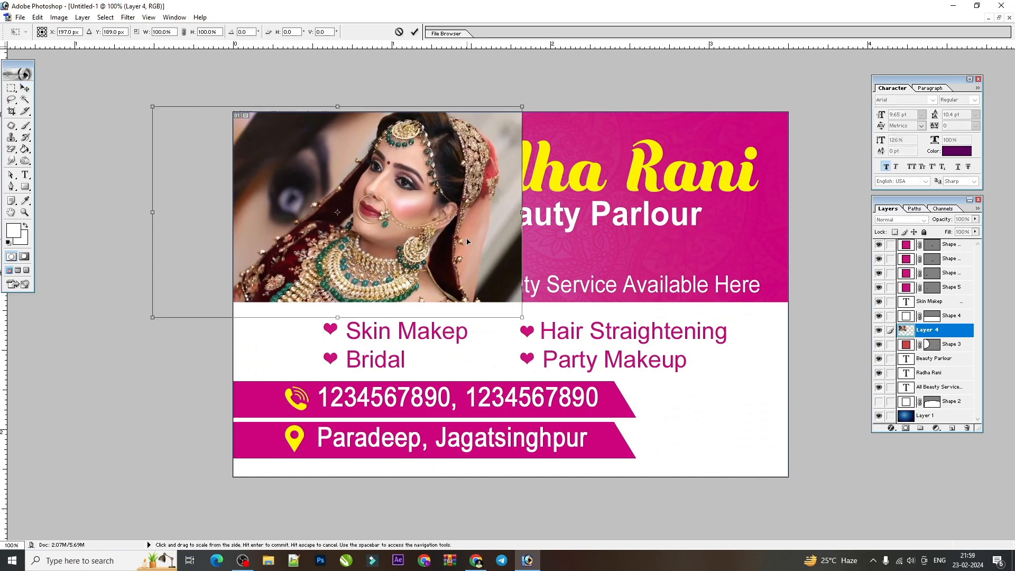
right_click(493, 230)
click(528, 348)
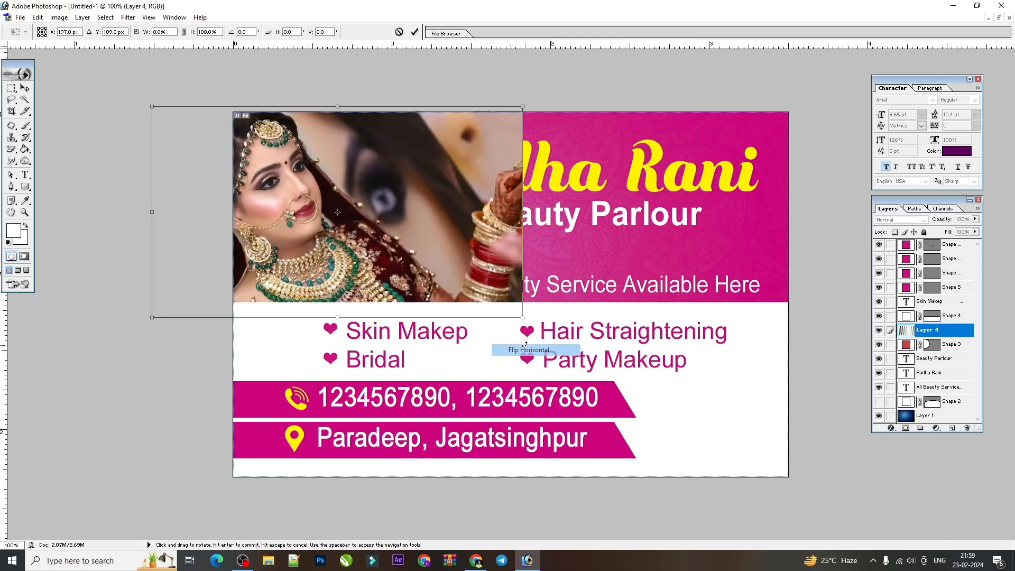
drag(385, 235, 445, 241)
key(Return)
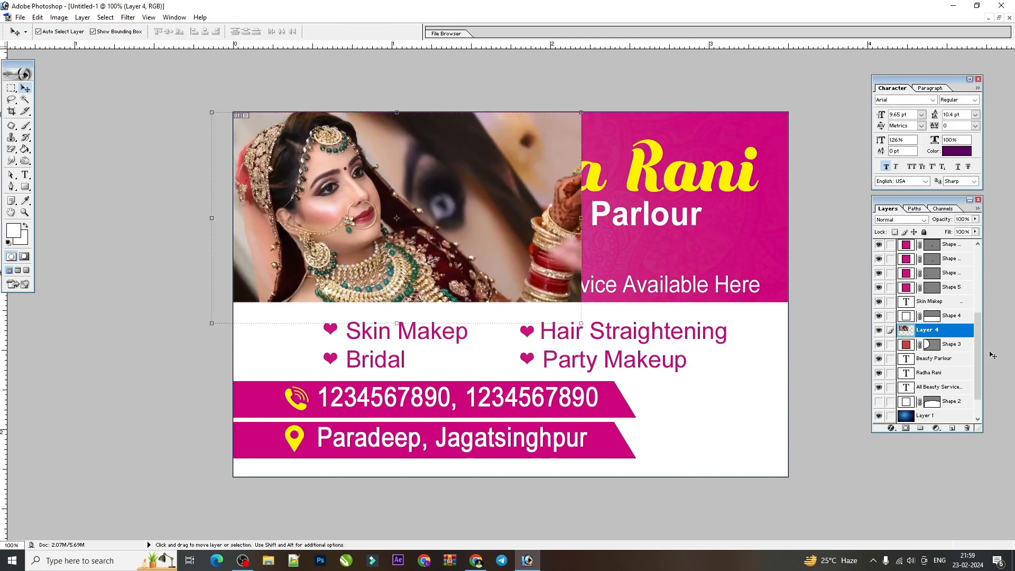
alt+click(923, 337)
drag(418, 261, 411, 261)
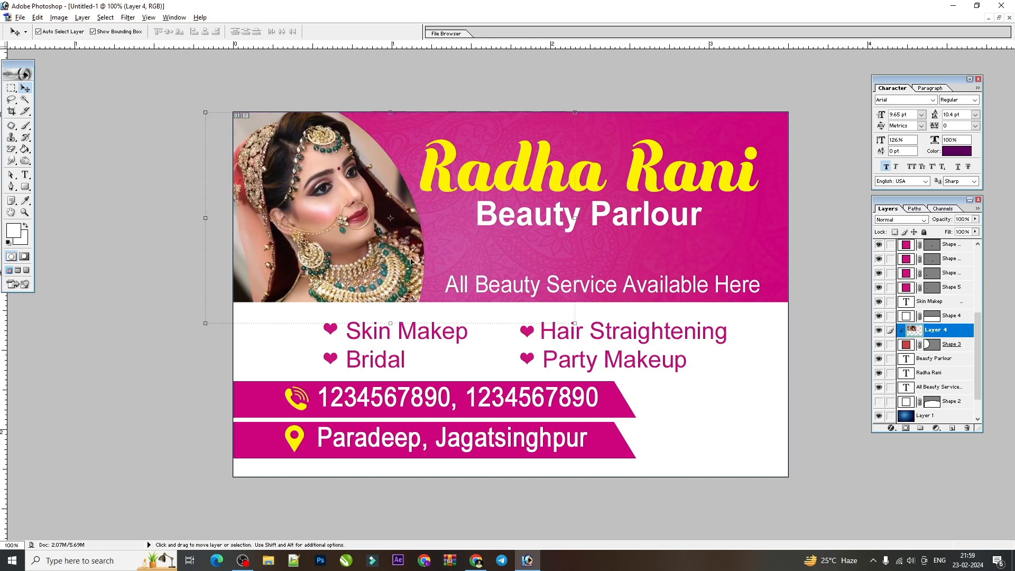
Enlarge and reposition the clipped bride photo so her face fills the circle, and brighten it with Levels.
drag(584, 252, 574, 288)
key(Return)
drag(405, 274, 396, 286)
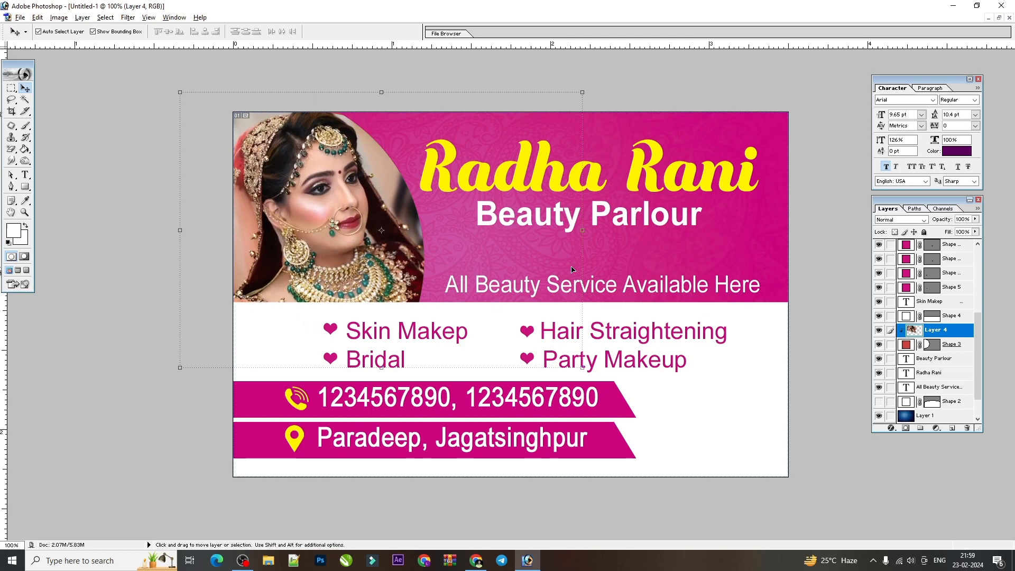
drag(590, 252, 587, 266)
key(Return)
drag(397, 268, 404, 270)
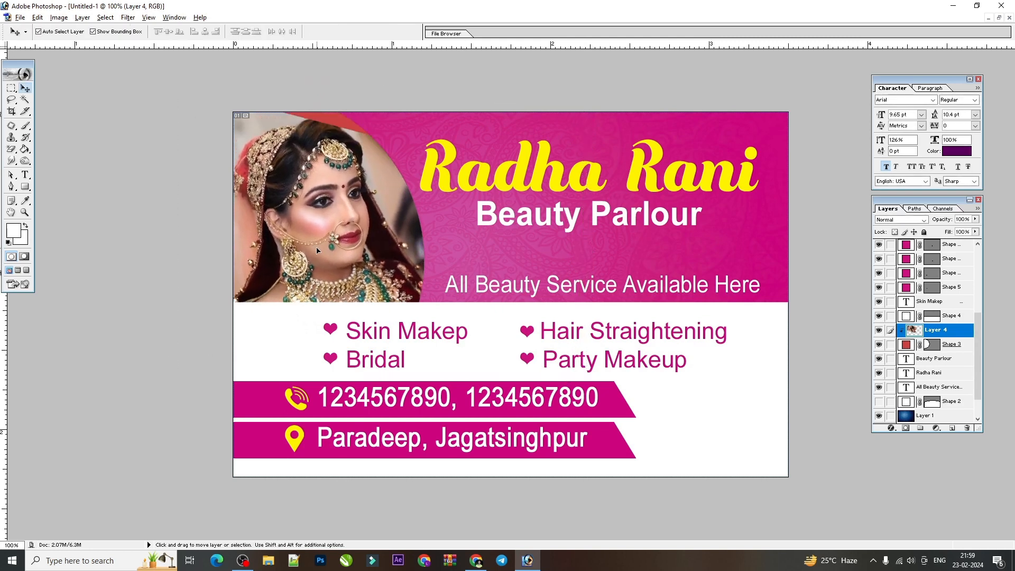
key(ctrl+alt+l)
key(Return)
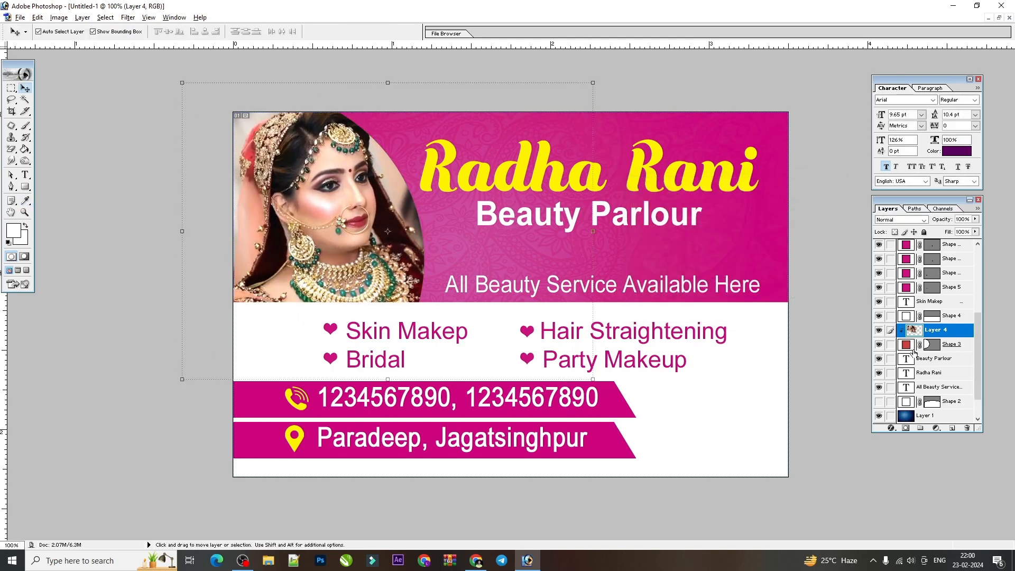
Add an 8 px outside Stroke to the circle layer in white sampled from the card.
click(906, 345)
click(891, 427)
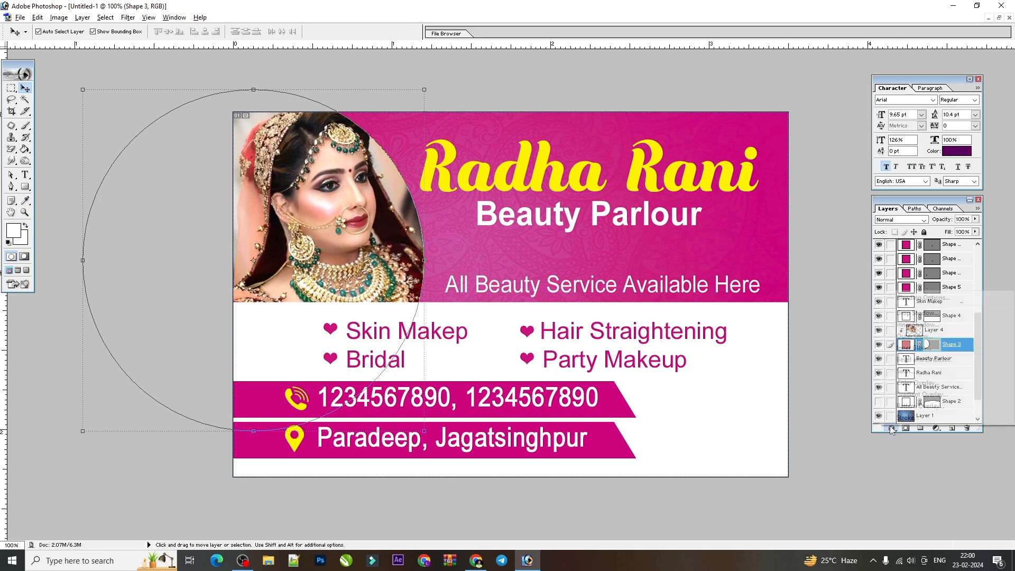
click(907, 425)
drag(792, 181, 795, 181)
click(782, 243)
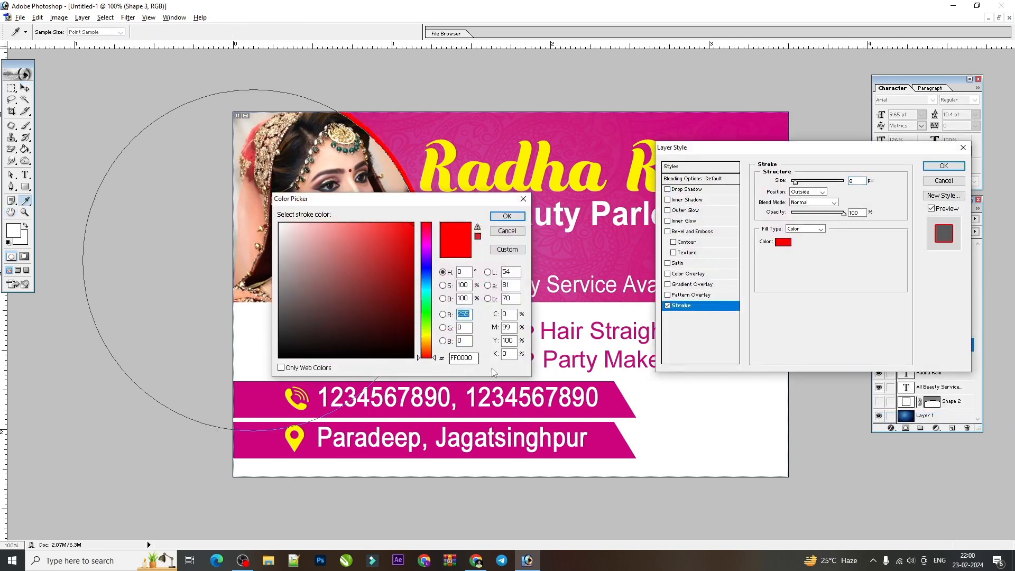
click(664, 386)
key(Return)
key(Return)
Nudge the white panel behind the services list slightly downward, away from the magenta header.
right_click(542, 279)
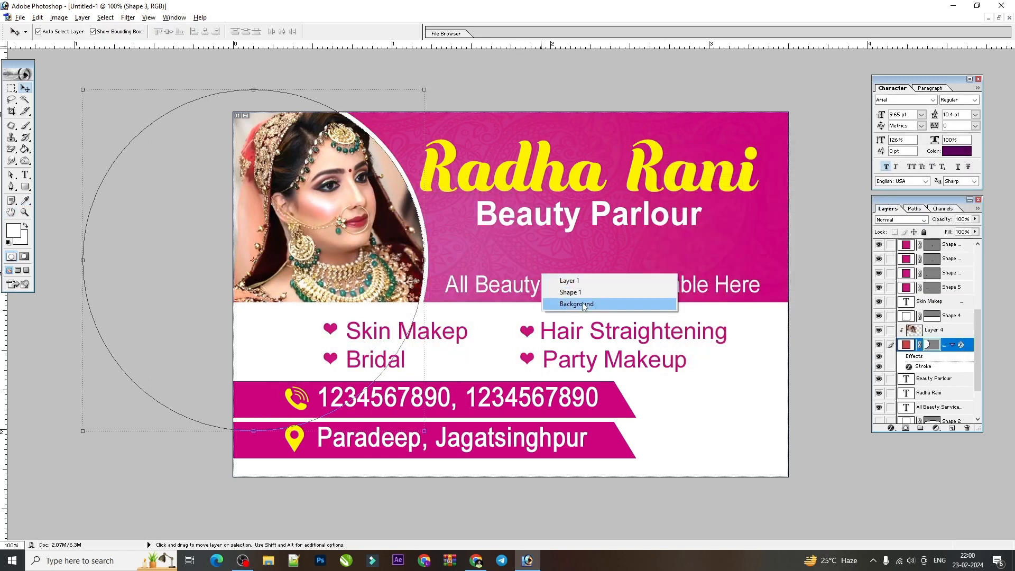
click(581, 305)
click(730, 317)
key(Down)
key(Down)
key(Down)
key(Down)
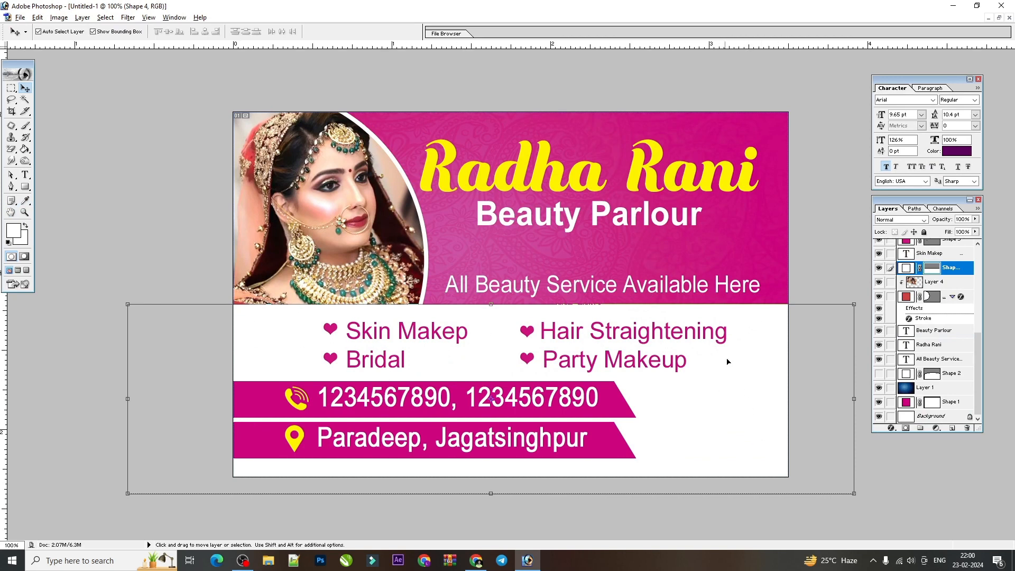
Duplicate the header's pattern layer, bring the copy to the front and move it down over the card's lower half.
right_click(555, 246)
click(582, 255)
key(ctrl+j)
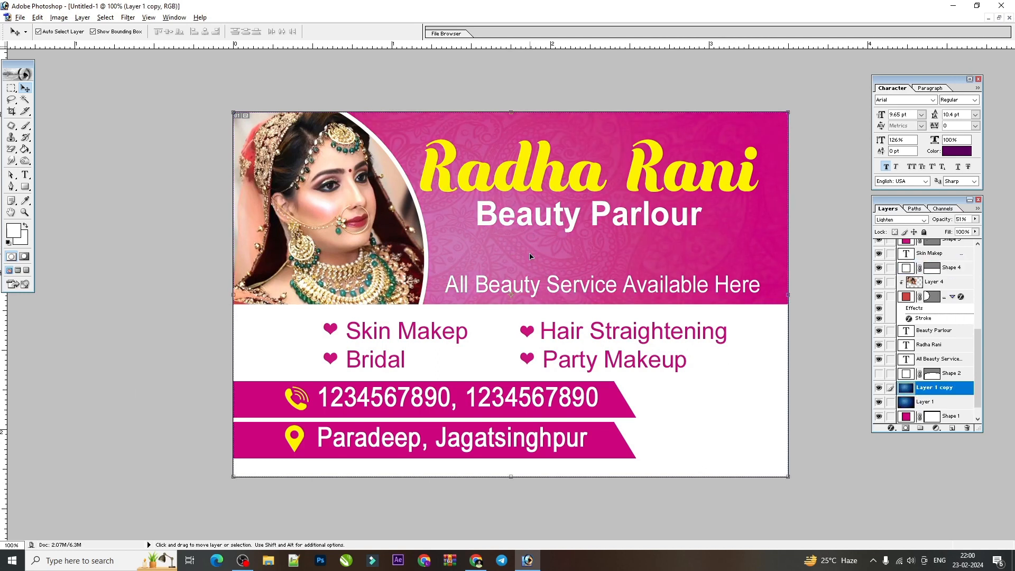
key(ctrl+shift+bracketright)
drag(644, 244, 643, 395)
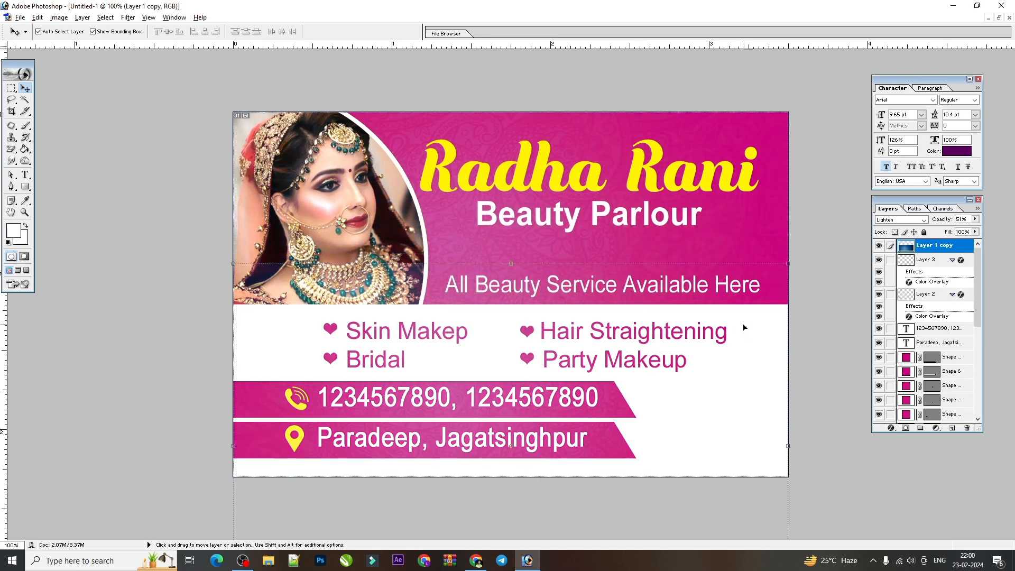
drag(731, 328, 745, 359)
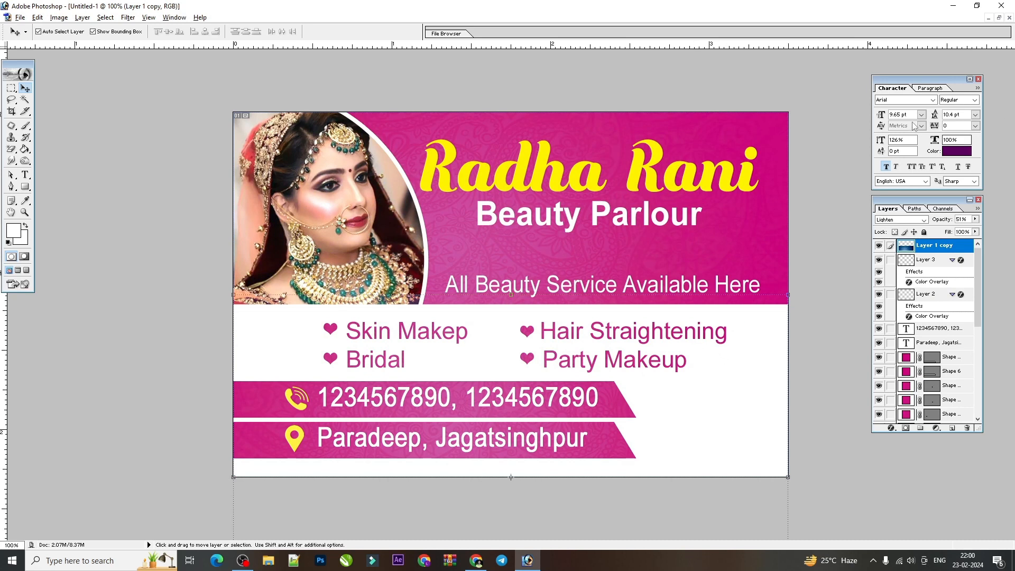
Set the pattern copy's blending mode to Normal and reorder it directly above the white panel, beneath the services text.
key(shift+alt+n)
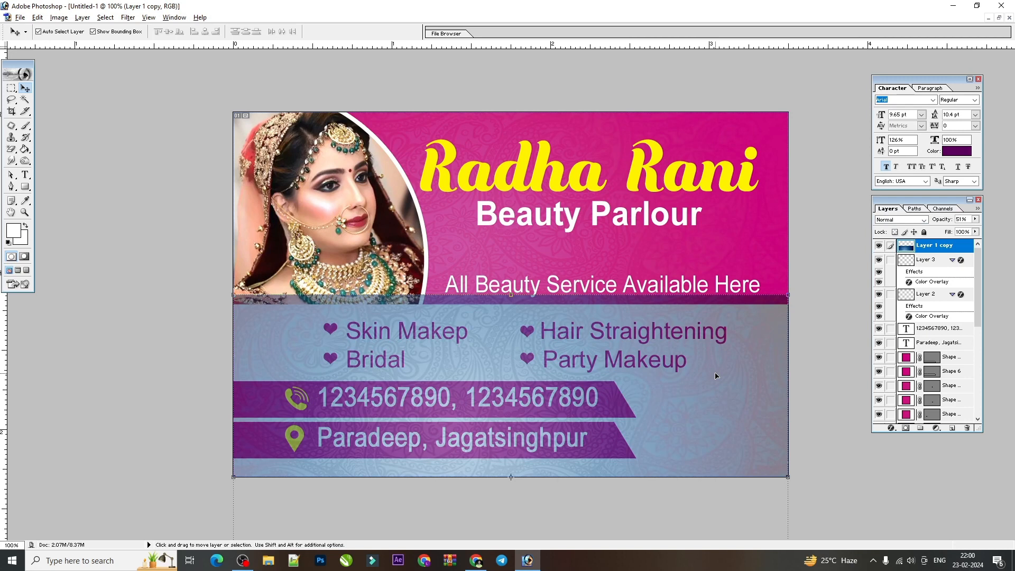
key(ctrl+shift+bracketleft)
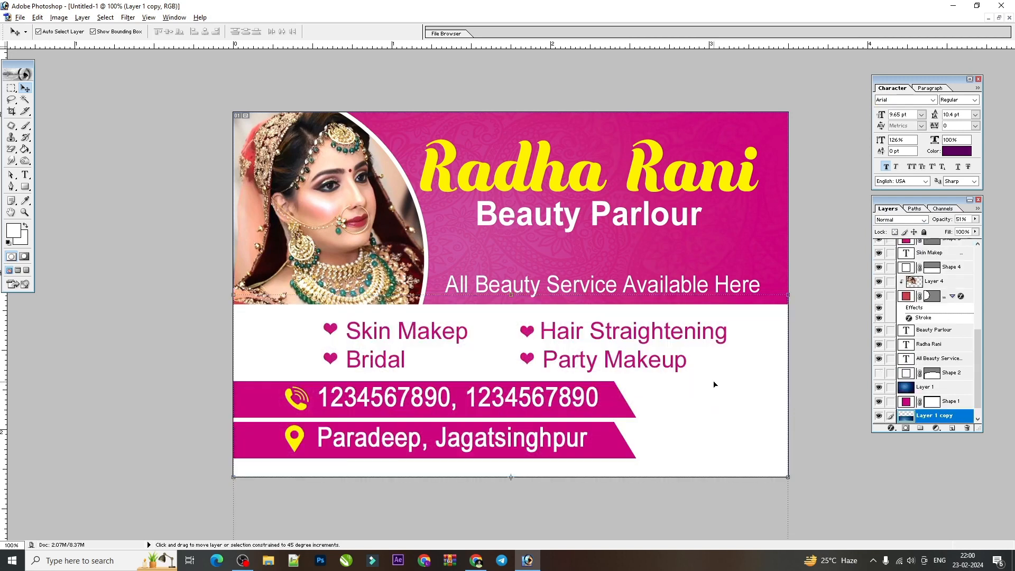
key(ctrl+bracketright)
key(ctrl+bracketright)
key(ctrl+bracketright)
key(ctrl+bracketright)
key(ctrl+bracketright)
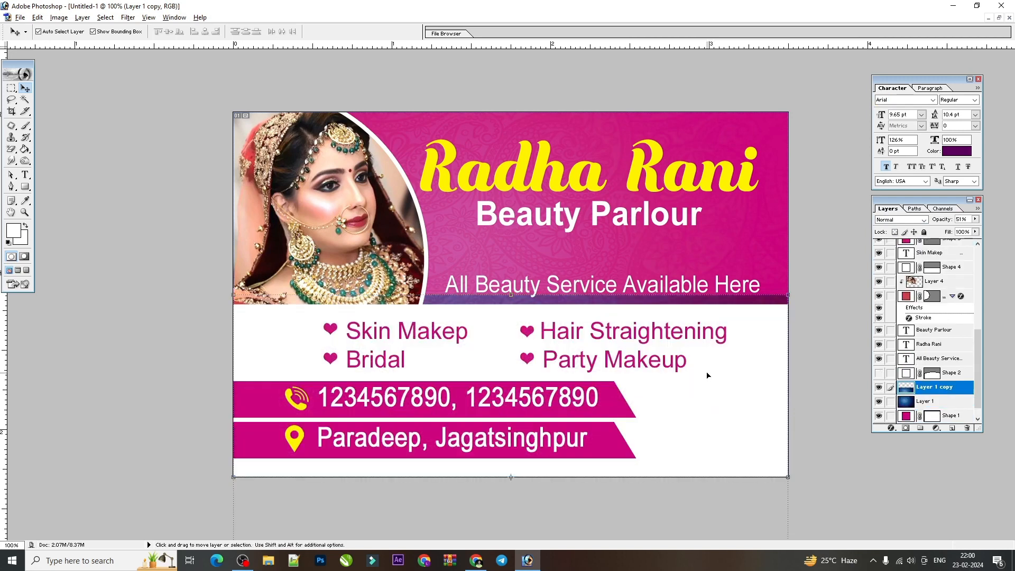
key(ctrl+bracketright)
key(ctrl+bracketright)
key(ctrl+bracketright)
key(ctrl+bracketright)
key(ctrl+bracketright)
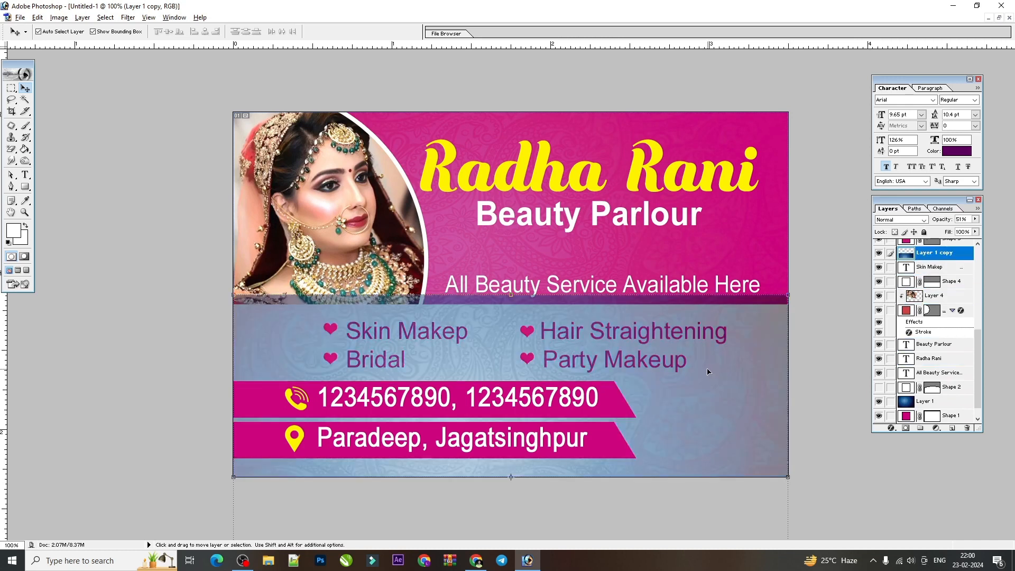
key(ctrl+bracketleft)
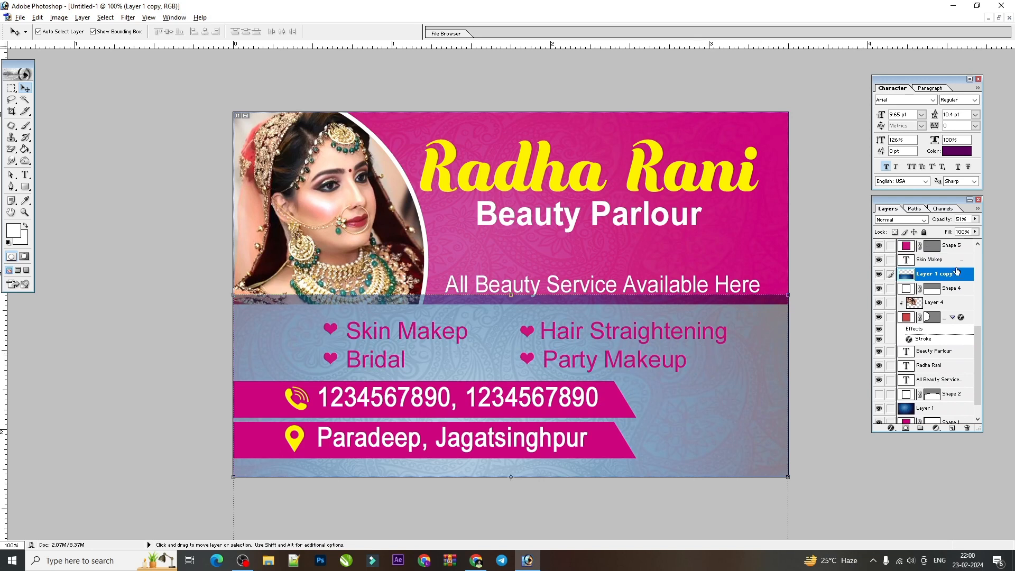
Run through the blending modes for the pattern copy and set it to Exclusion.
click(900, 219)
click(893, 250)
key(Down)
key(Down)
key(Down)
key(Down)
key(Down)
key(Down)
key(Down)
key(Down)
key(Down)
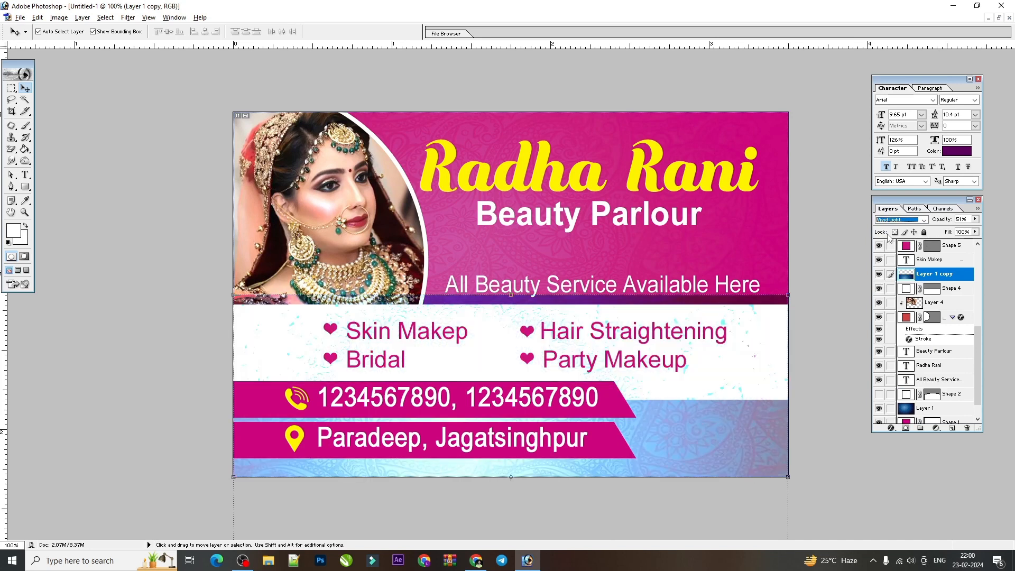
key(Down)
key(Down)
key(Down)
key(Down)
key(Down)
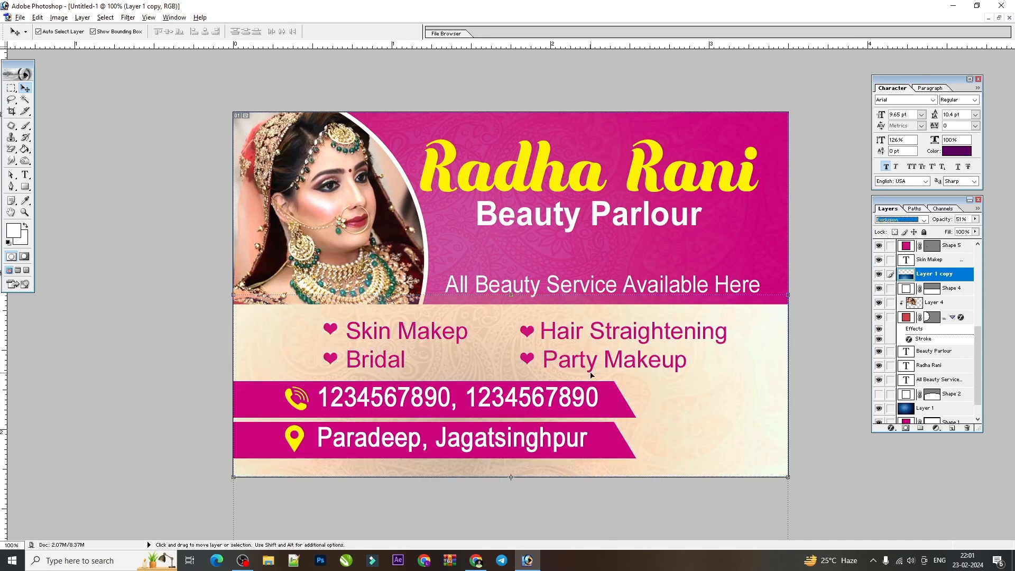
Lower the pattern copy's fill to 29% so it stays faint behind the services list.
click(746, 367)
drag(975, 232, 937, 245)
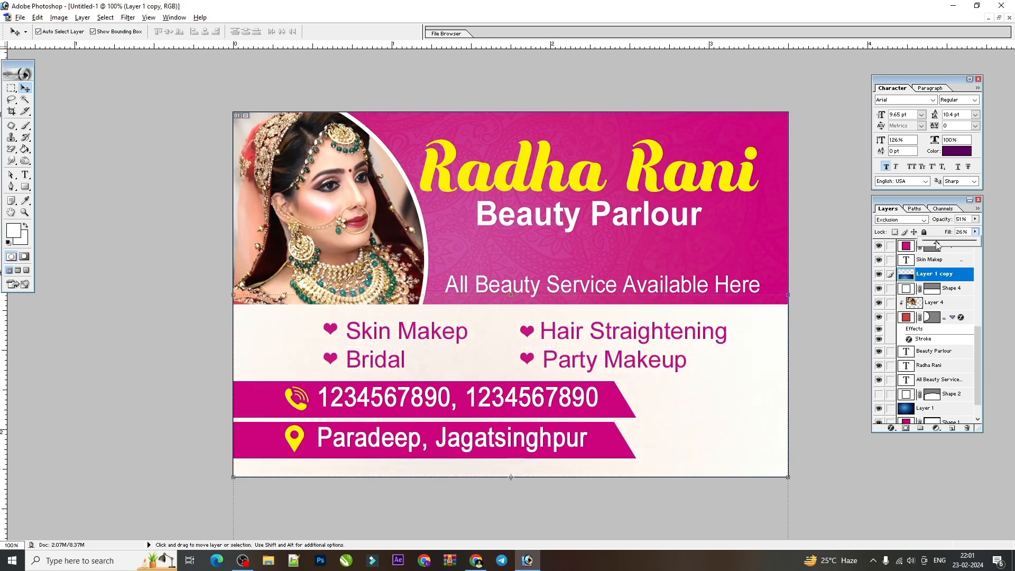
key(ctrl+plus)
key(ctrl+plus)
scroll(609, 232, down, 1)
click(959, 231)
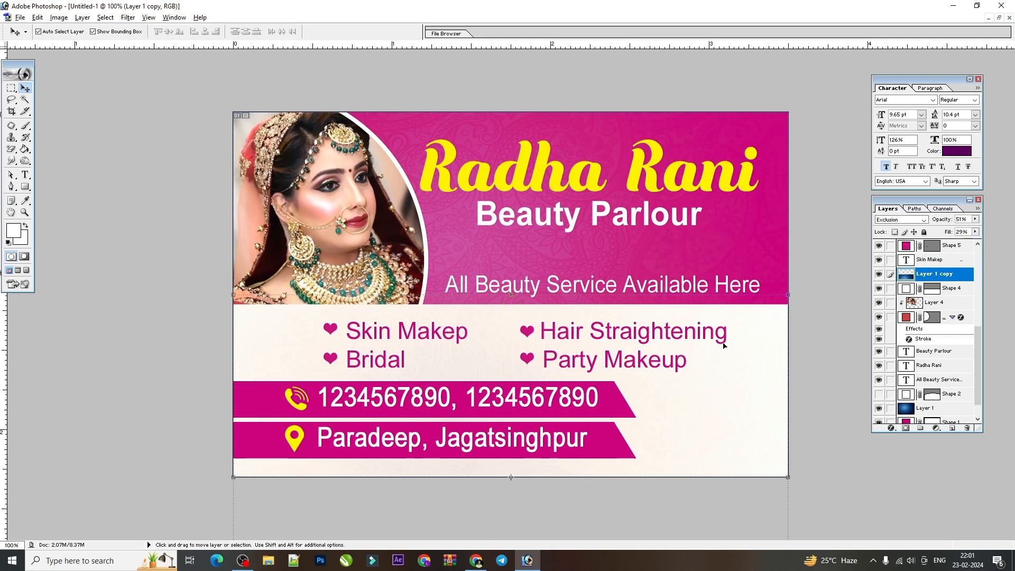
key(ctrl+plus)
key(ctrl+minus)
scroll(675, 364, down, 1)
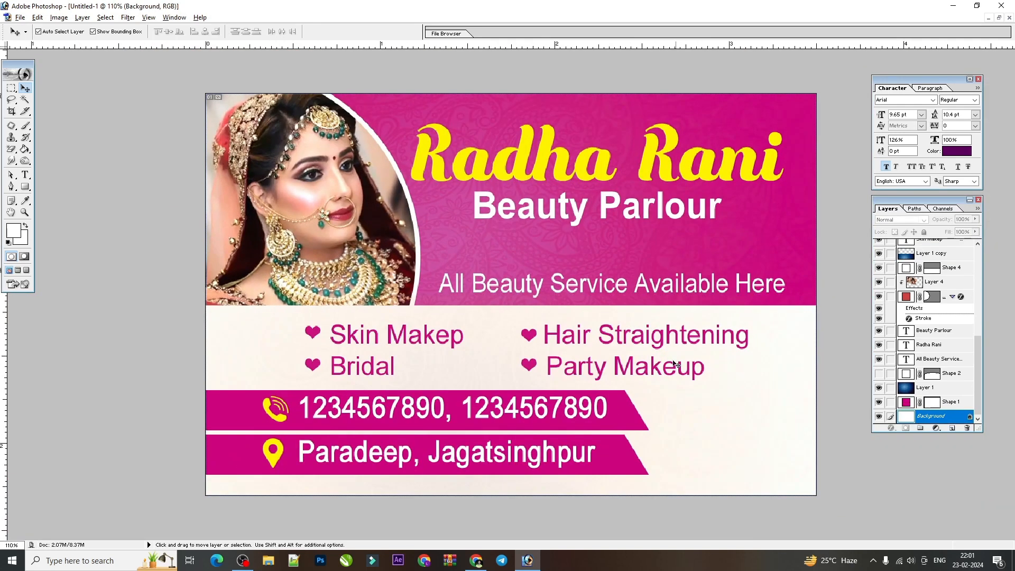
Save the beauty parlour card to the Desktop as a Photoshop file named aaaa.
right_click(477, 348)
click(504, 401)
key(ctrl+s)
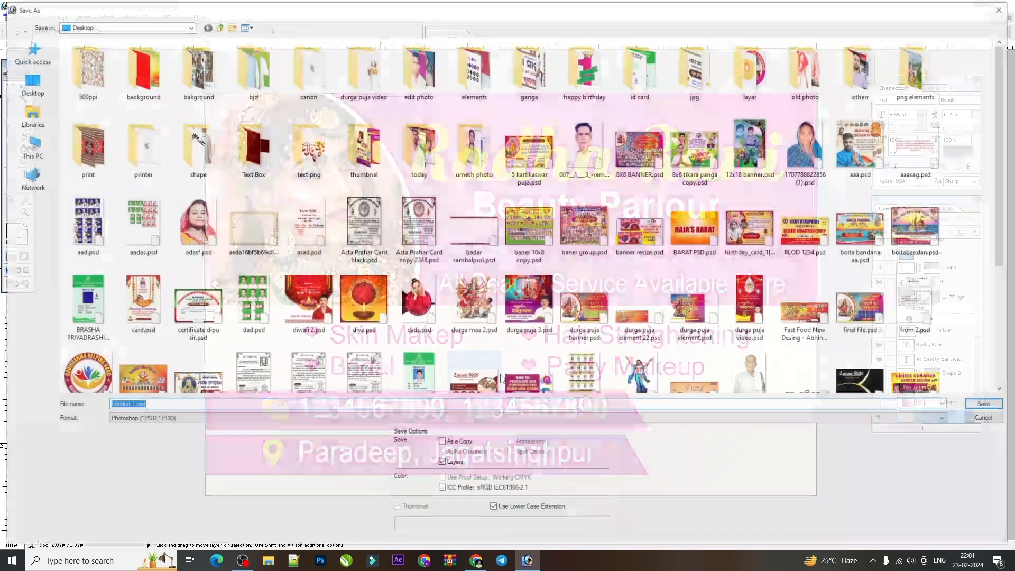
click(44, 89)
text(aaaa)
key(Return)
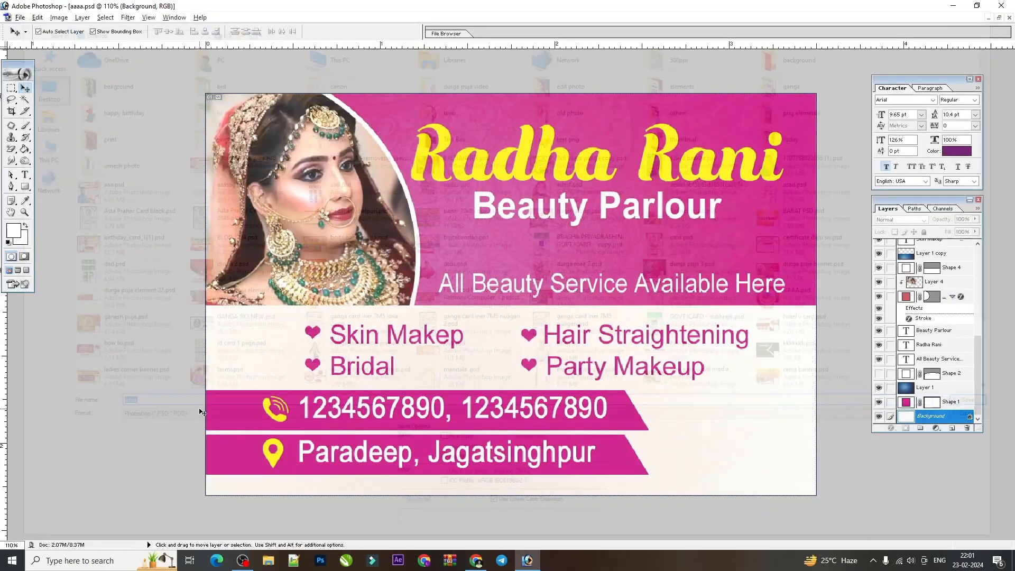
key(ctrl+minus)
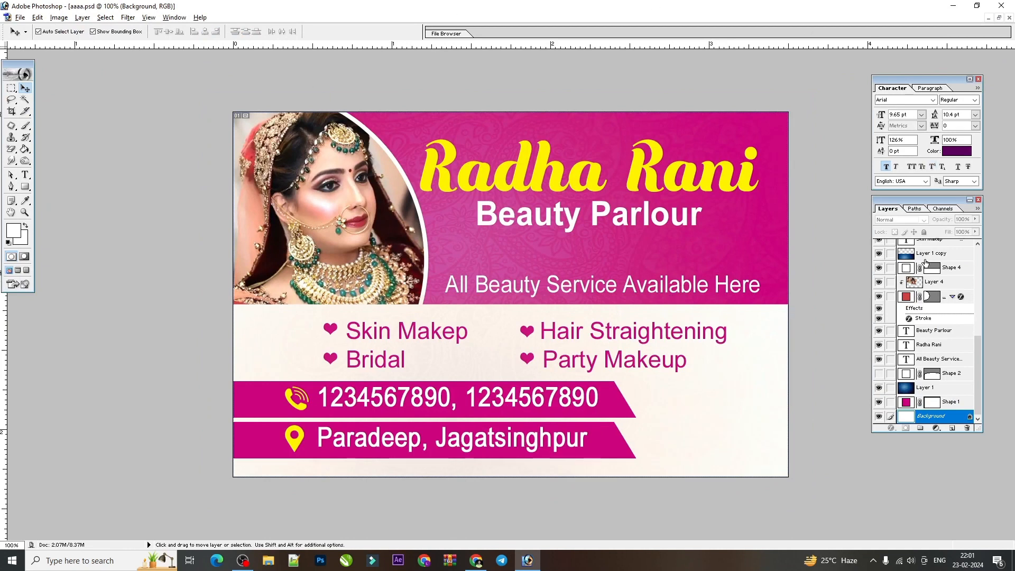
key(ctrl+0)
scroll(598, 224, down, 3)
scroll(548, 242, up, 2)
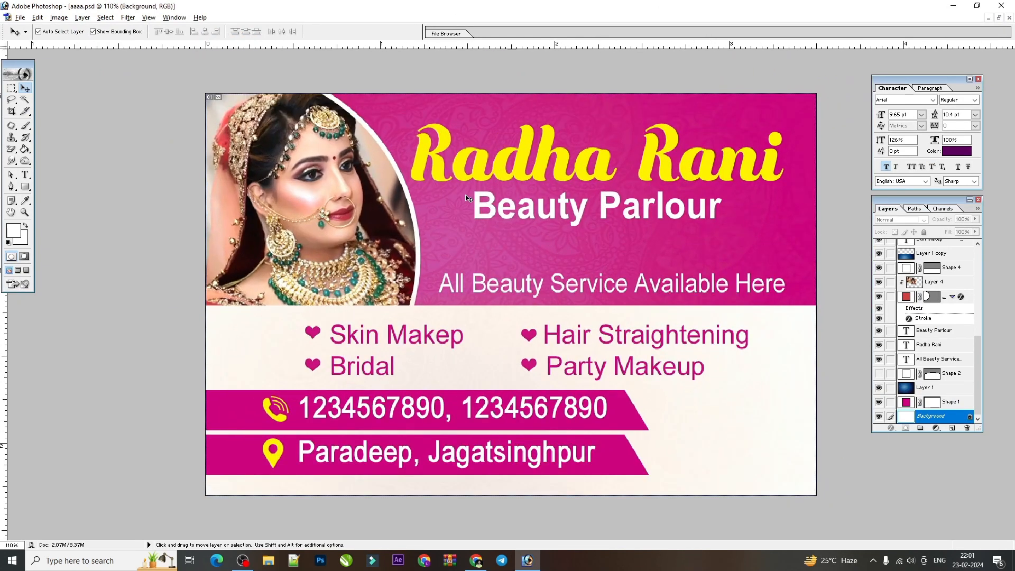
Try a thin white rounded line beneath the Beauty Parlour subtitle and undo it.
click(641, 287)
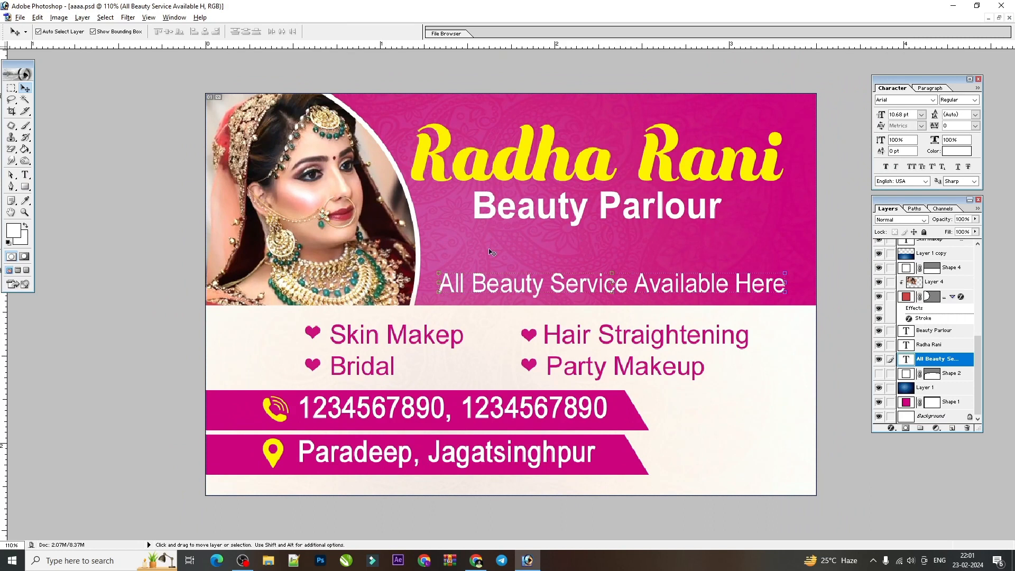
drag(25, 187, 58, 201)
drag(461, 229, 724, 235)
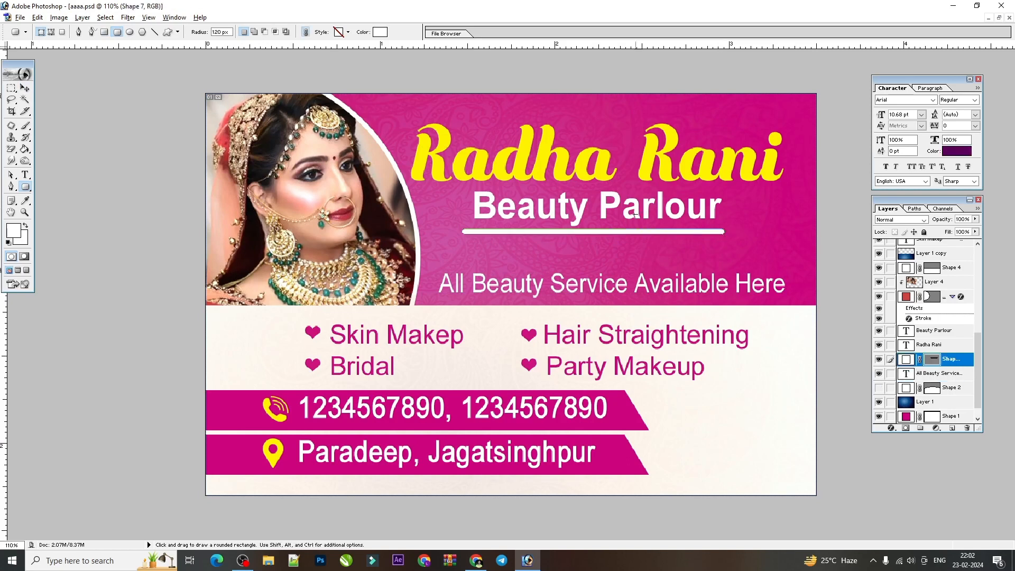
key(ctrl+z)
click(24, 89)
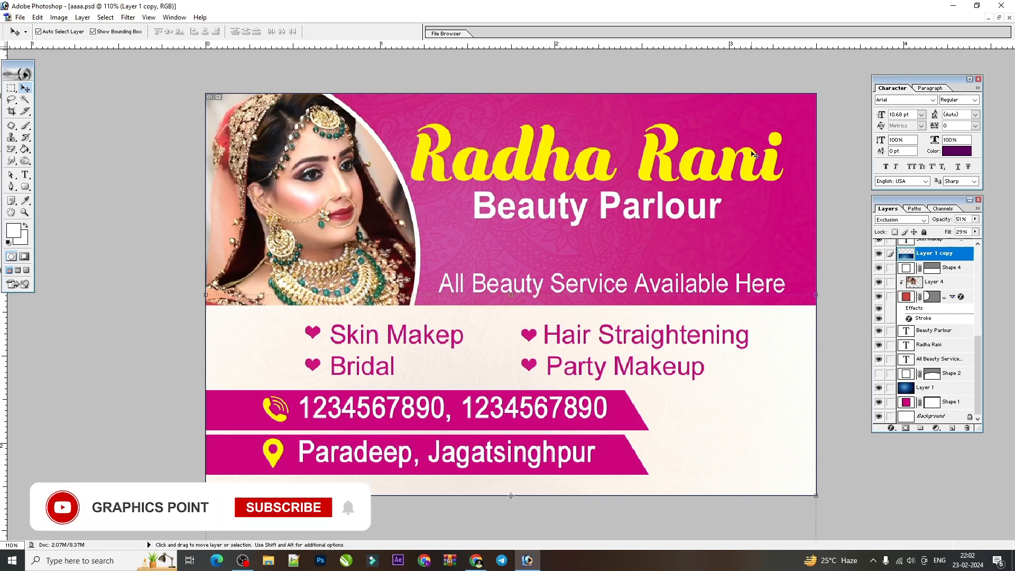
click(754, 241)
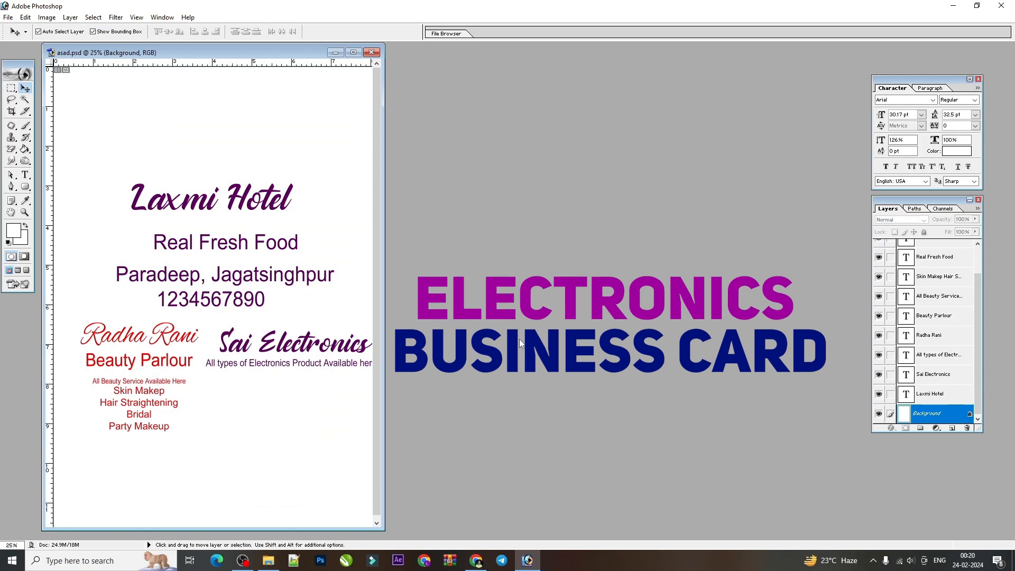
Create a white 3.5 by 2.3 inch RGB document at 300 pixels/inch and place its window beside the asad.psd text document.
key(ctrl+n)
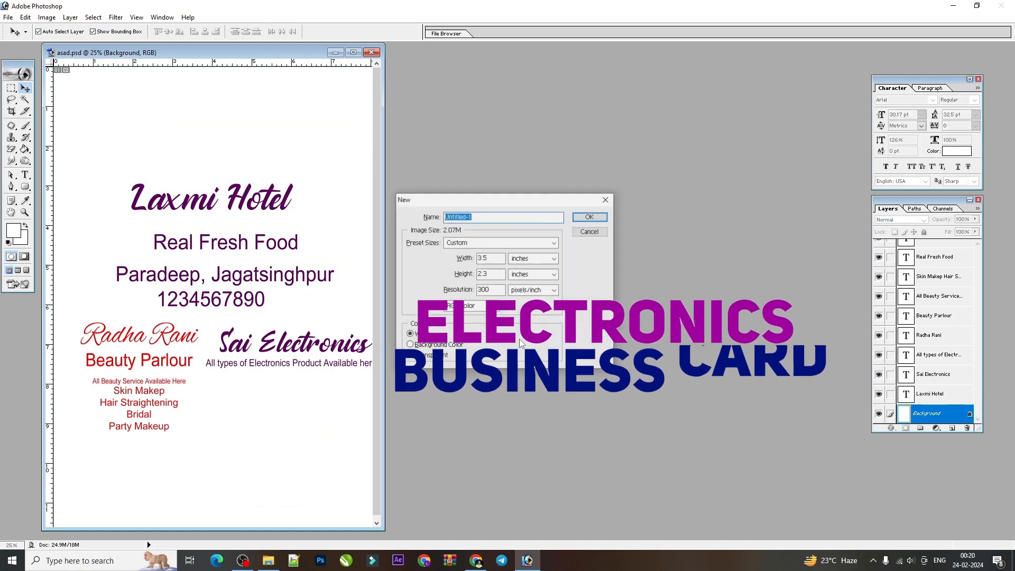
key(Tab)
key(Tab)
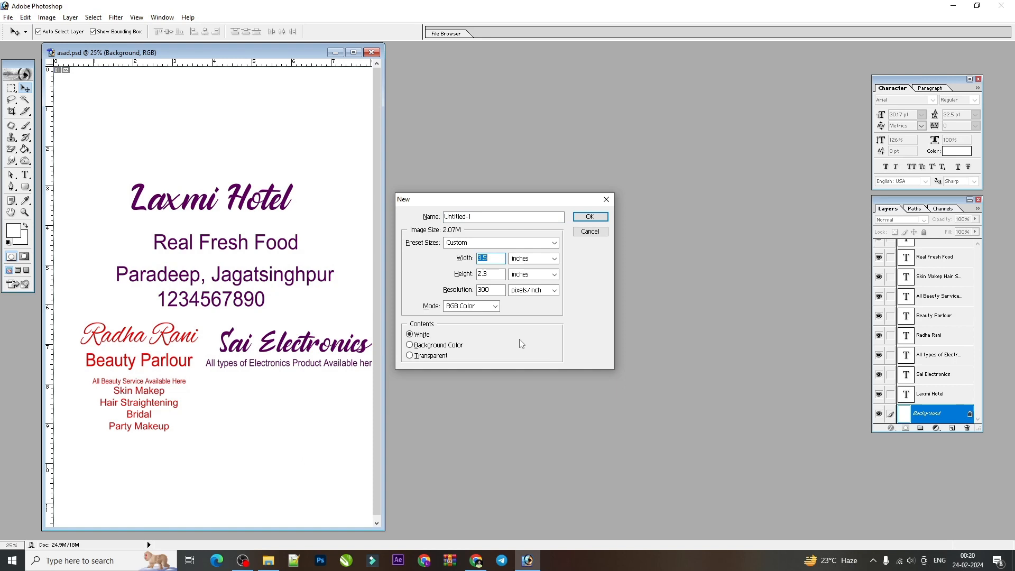
key(Return)
drag(405, 58, 638, 91)
Copy the Sai Electronics title and its tagline together from asad.psd into the new blank card.
click(184, 182)
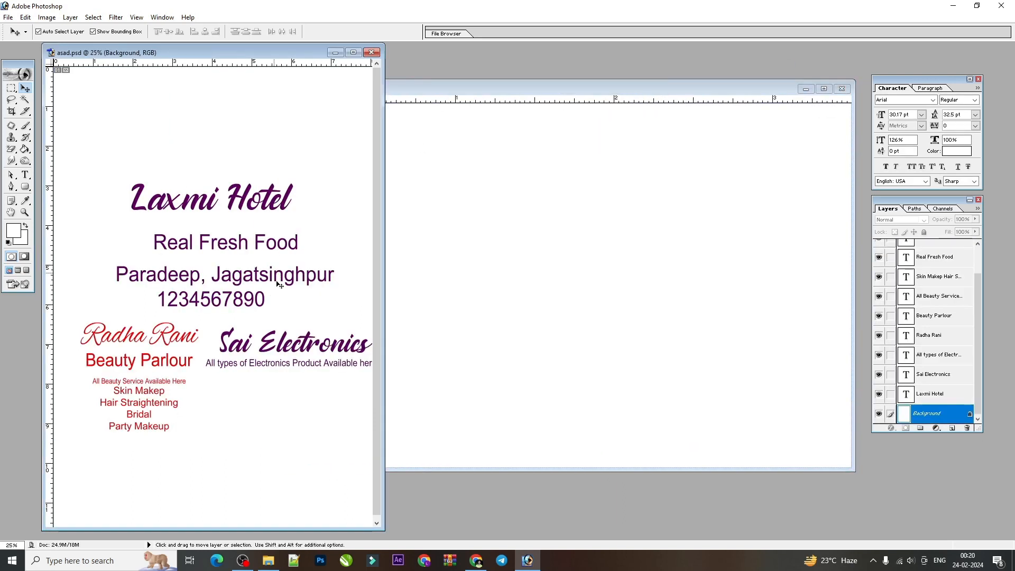
click(291, 347)
click(644, 217)
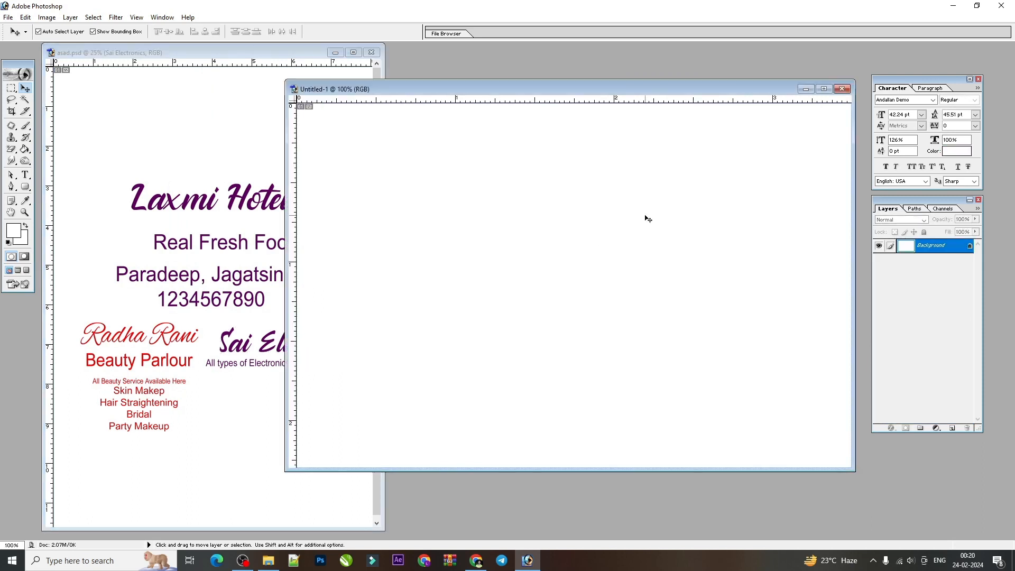
key(ctrl+minus)
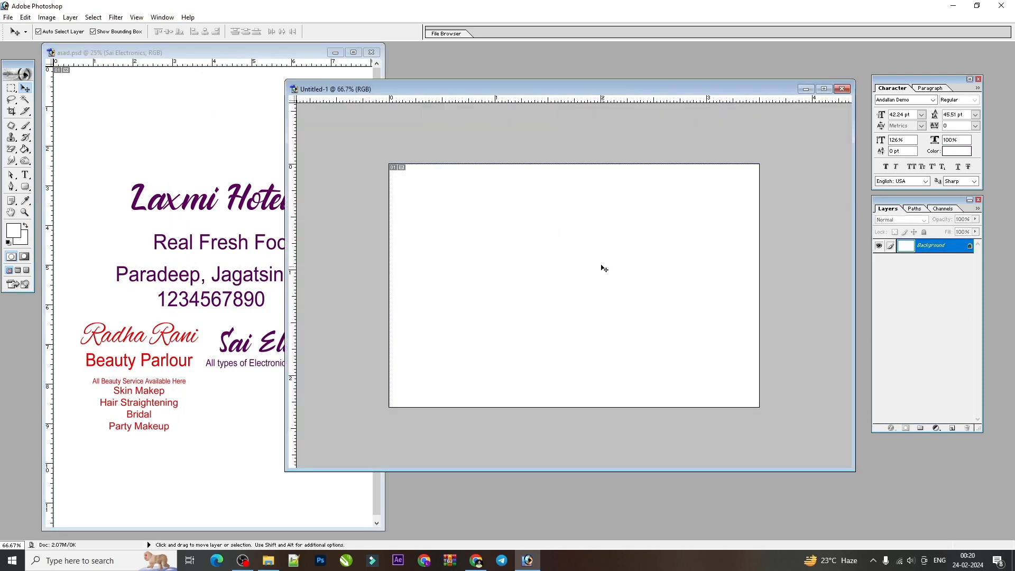
click(281, 364)
drag(281, 365, 549, 256)
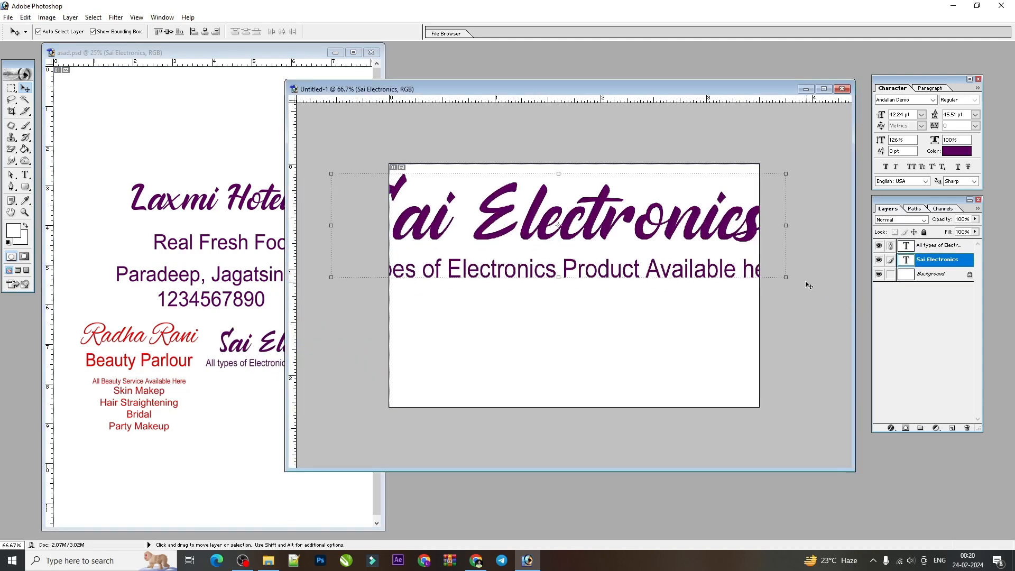
Scale the title and tagline together to about 58% so they fit within the card's width.
key(ctrl+t)
drag(786, 277, 681, 280)
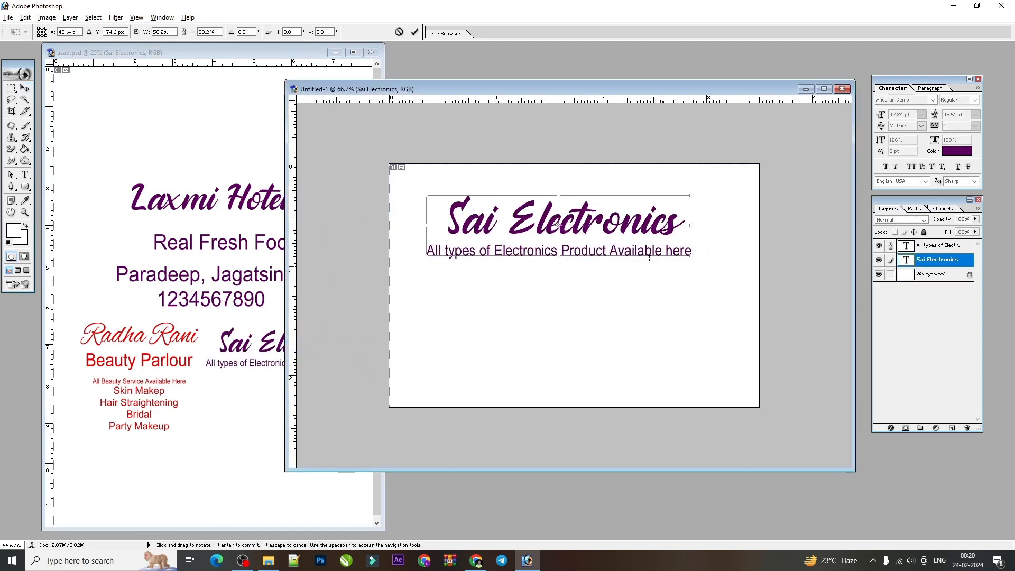
key(Return)
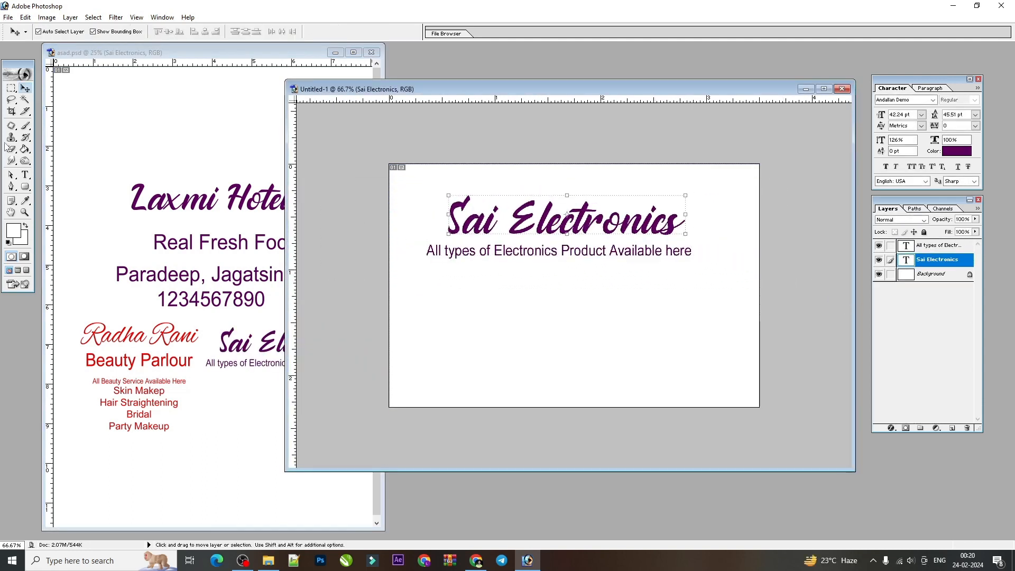
Set the Sai Electronics title in Bodoni Bd BT Bold all caps and scale it to about 79% to fit the card.
click(24, 175)
click(466, 223)
key(ctrl+a)
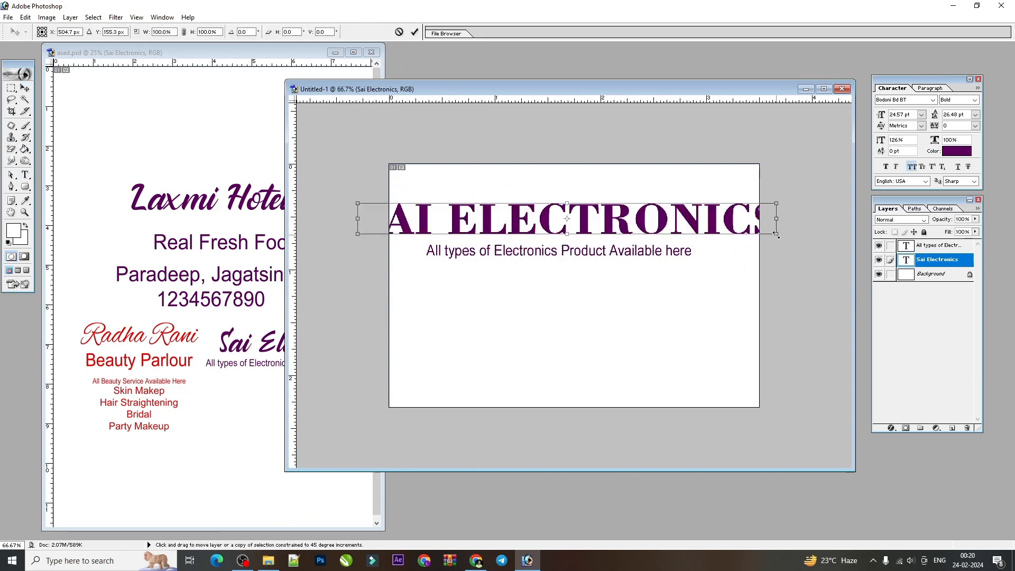
drag(775, 234, 739, 224)
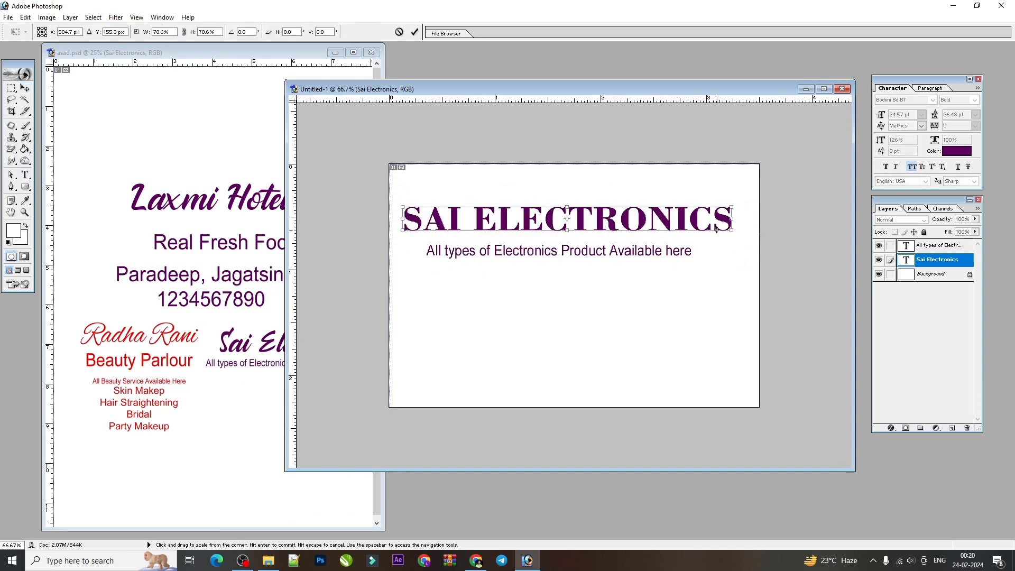
key(Return)
Change the Sai Electronics title's font to SHREE-ENG-0023.
key(t)
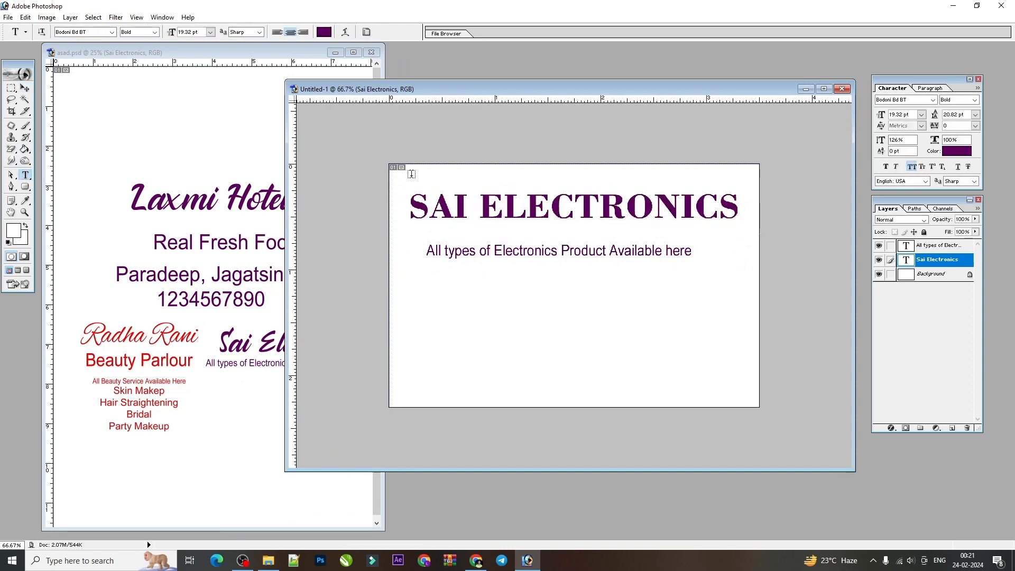
click(503, 207)
key(ctrl+a)
click(89, 33)
click(113, 34)
drag(155, 85, 156, 117)
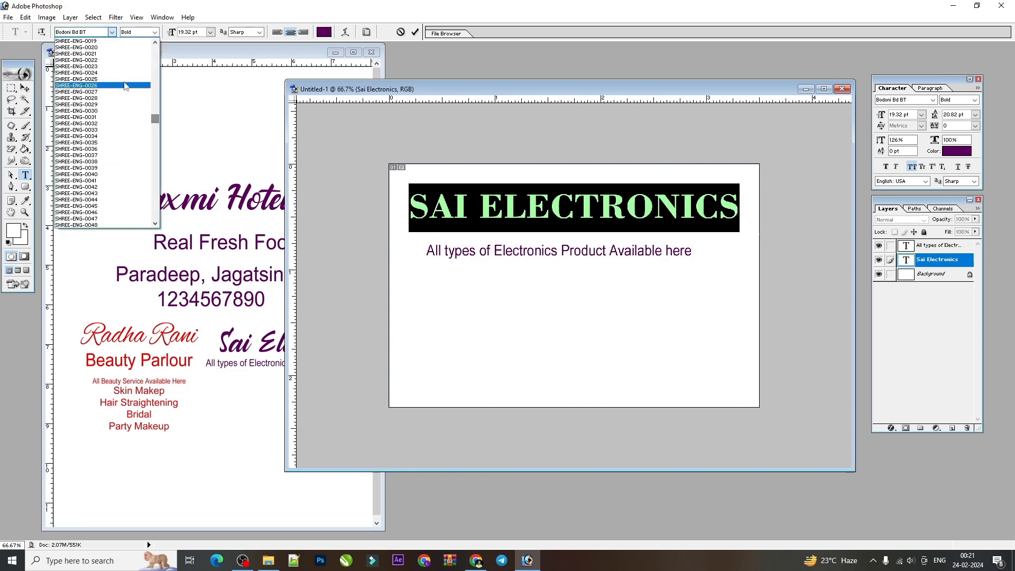
click(77, 66)
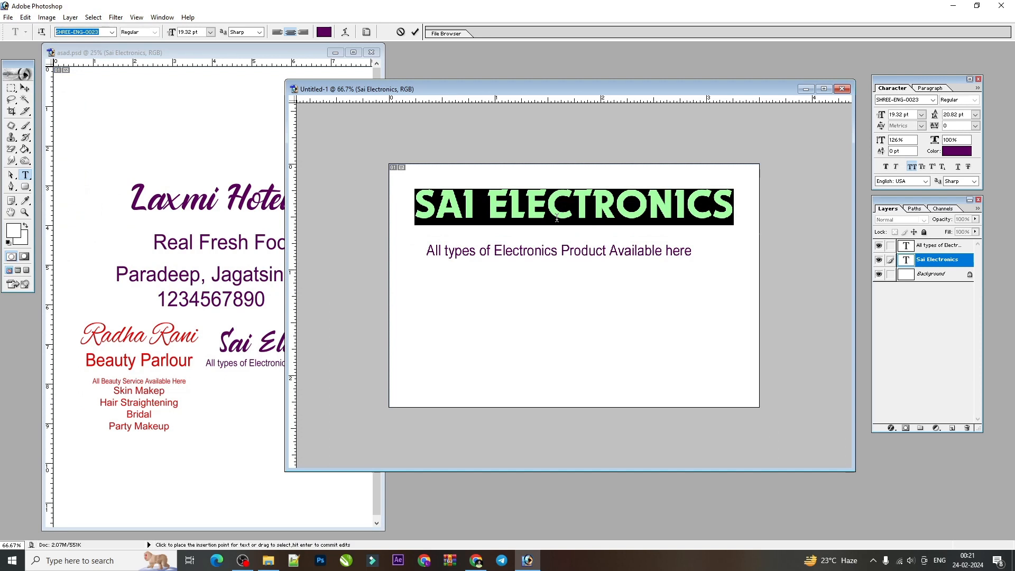
click(647, 211)
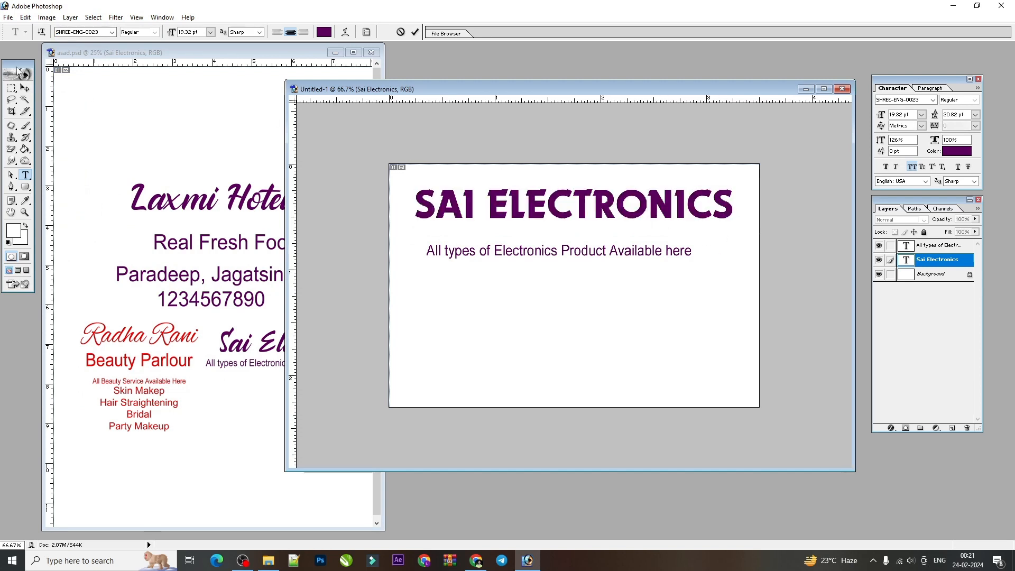
Nudge the Sai Electronics title slightly upward, away from the tagline.
click(24, 88)
key(ctrl+plus)
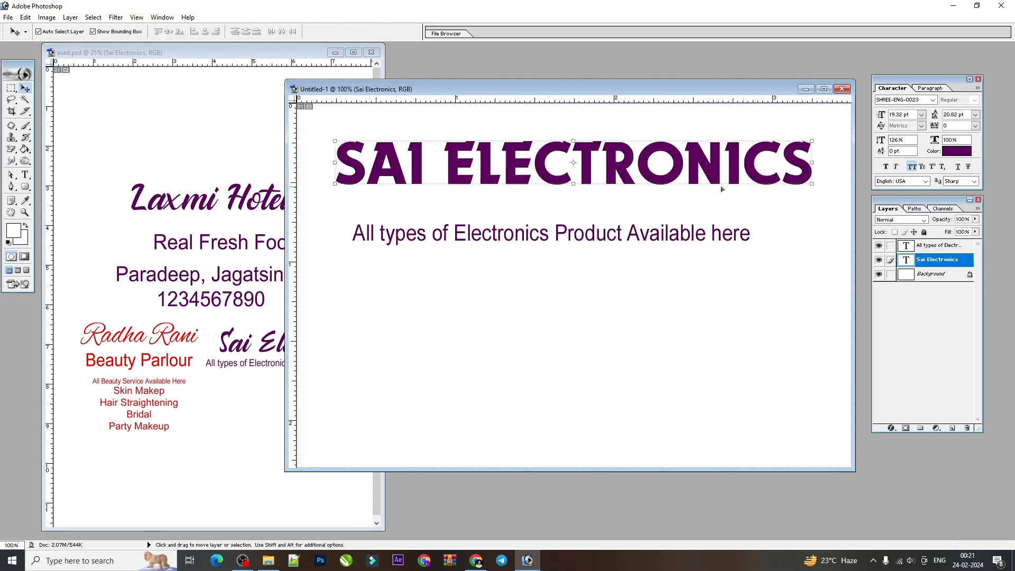
key(ctrl+minus)
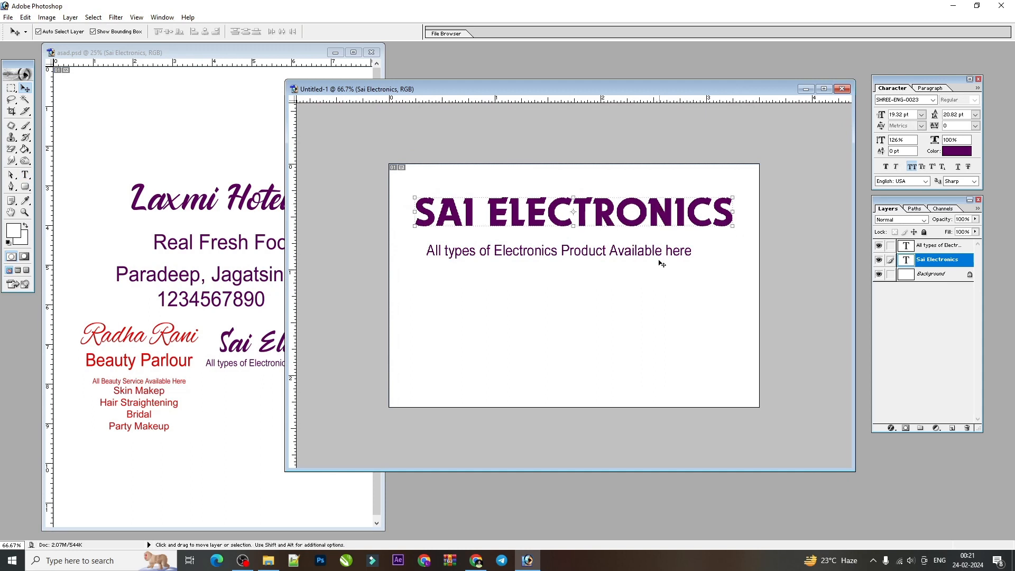
click(653, 253)
drag(655, 239, 655, 231)
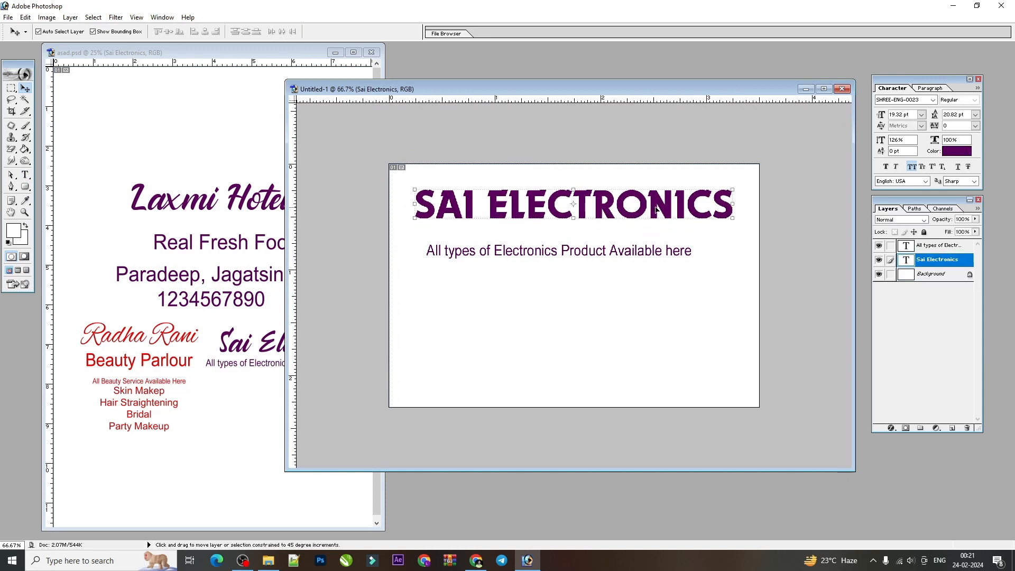
Recolour the Sai Electronics title to crimson CE0044.
click(957, 151)
drag(377, 281, 424, 235)
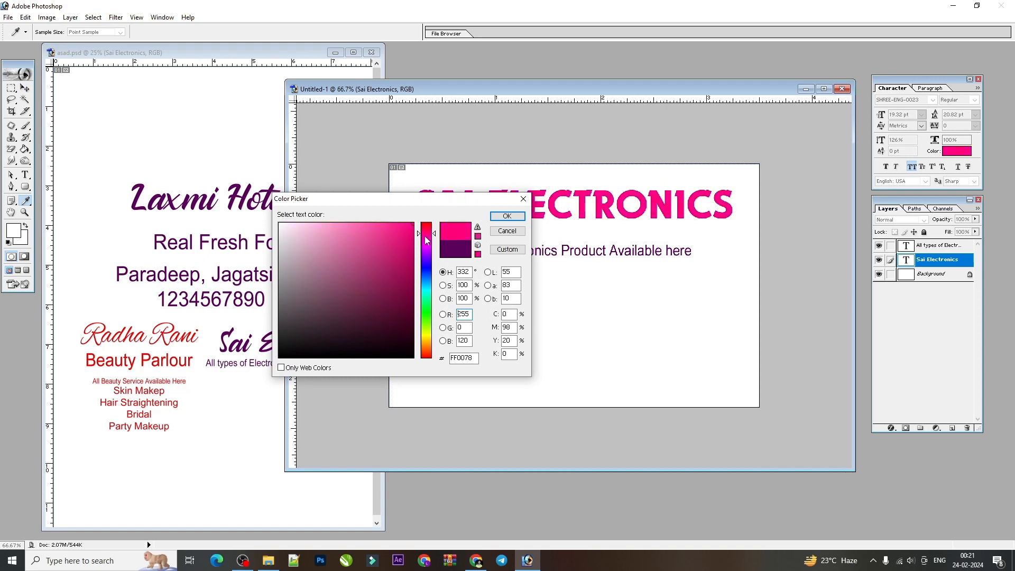
key(Return)
click(957, 151)
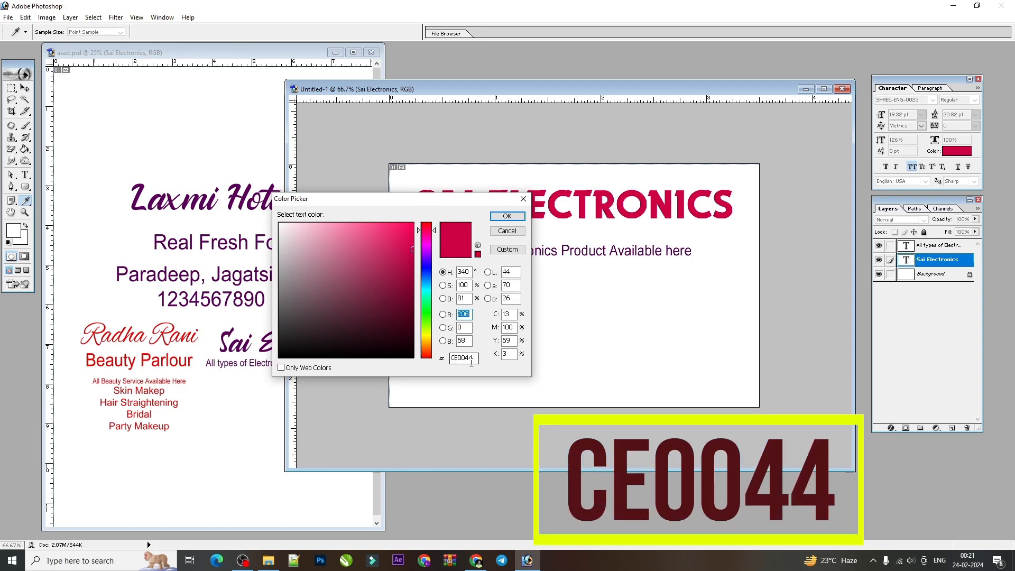
click(507, 216)
Move the tagline up and slightly right so it sits centred just beneath the Sai Electronics title.
key(ctrl+plus)
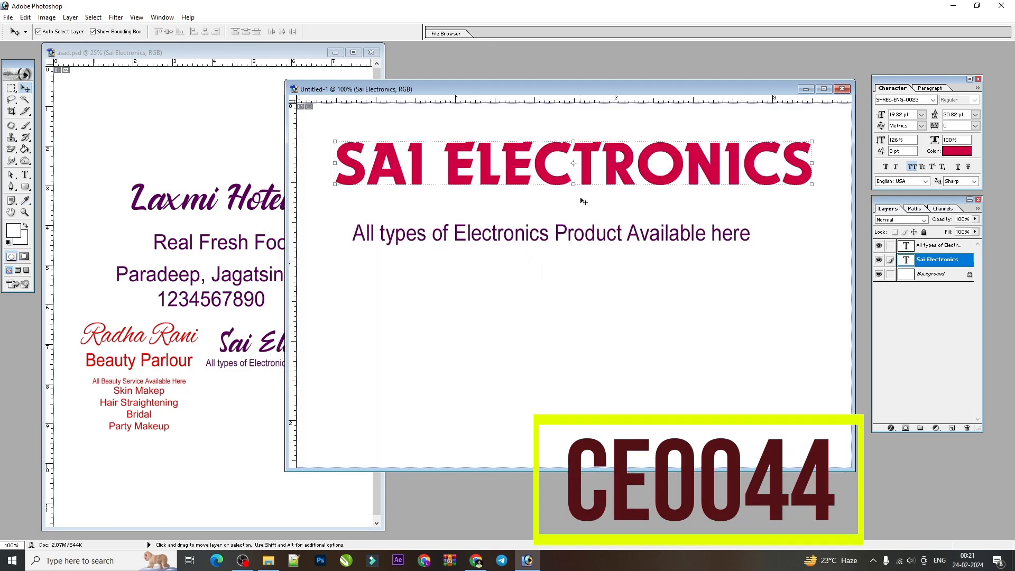
click(594, 232)
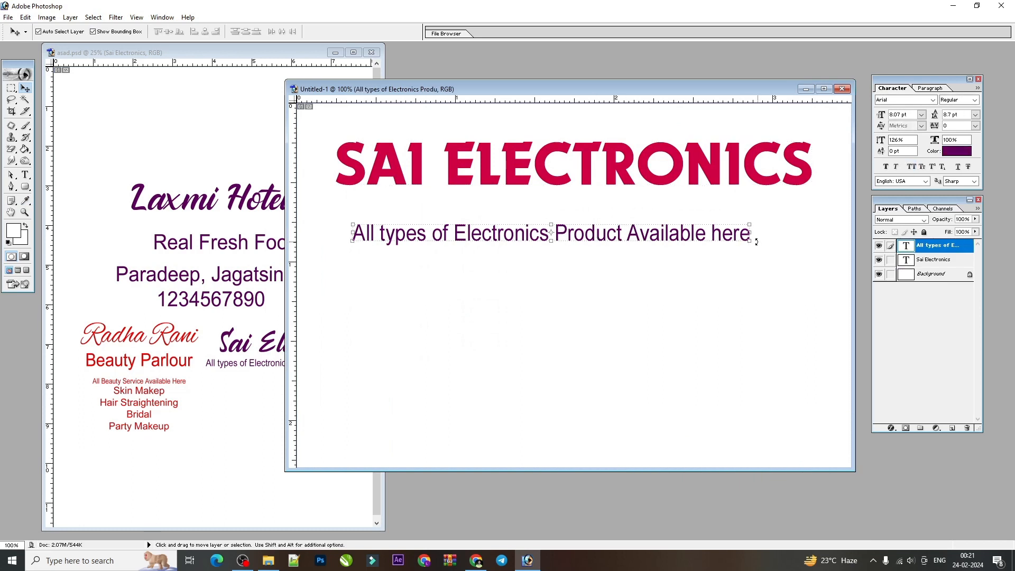
drag(677, 244, 684, 213)
key(Return)
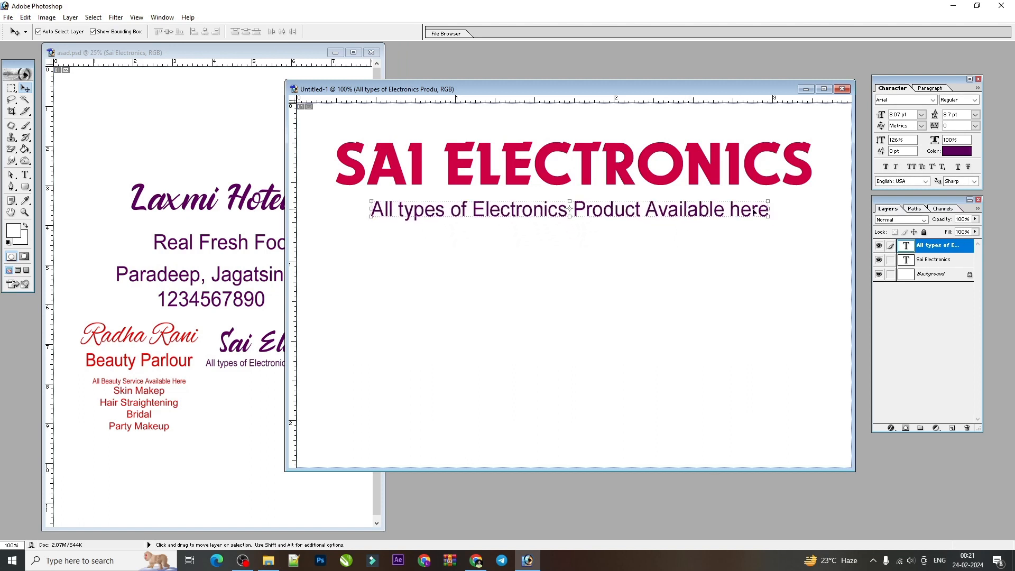
Try drawing rounded rectangles in the blank area beneath the tagline, including one with a 40 px corner radius.
key(ctrl+minus)
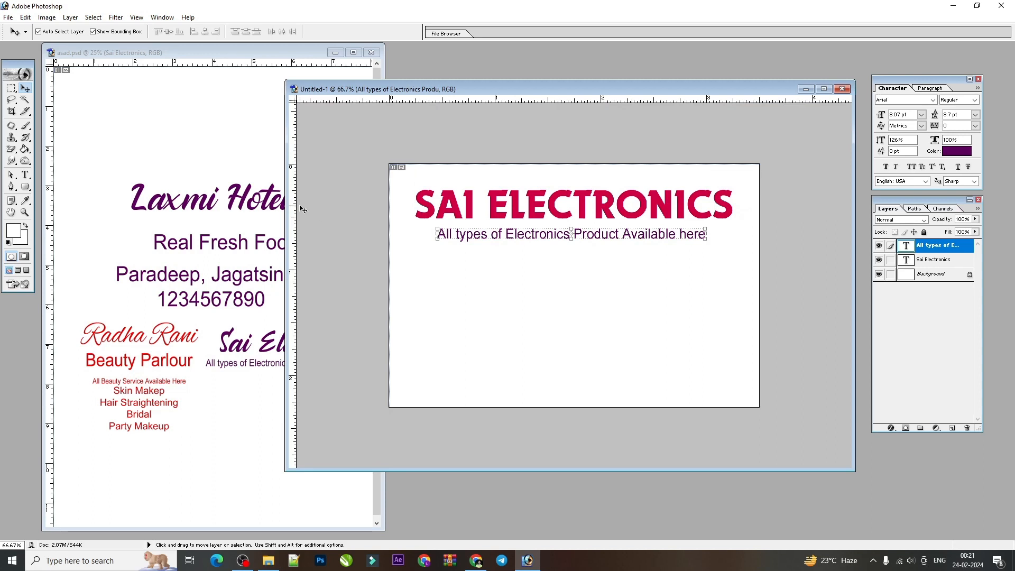
click(25, 187)
click(69, 198)
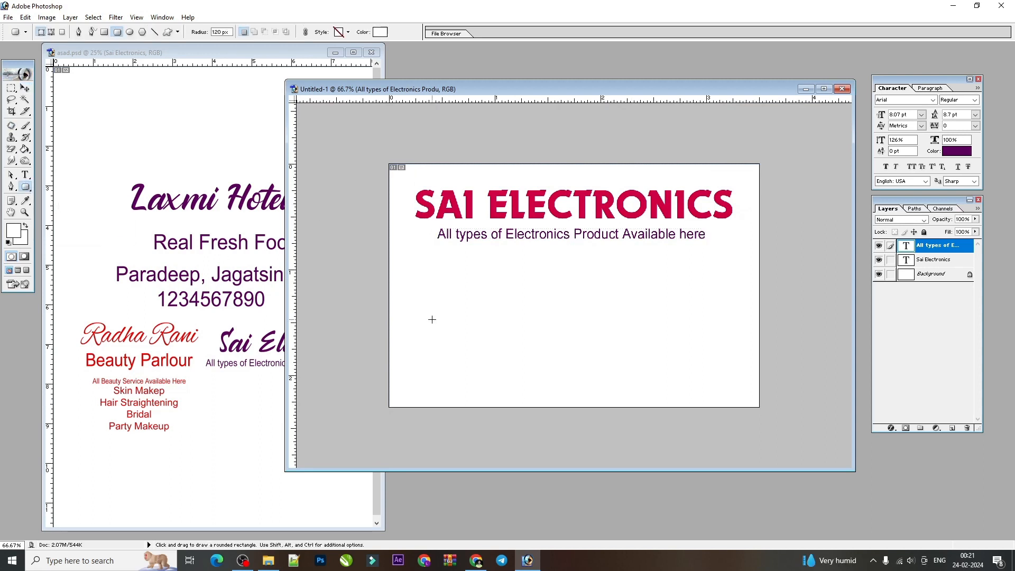
drag(444, 320, 470, 342)
key(ctrl+z)
drag(408, 270, 478, 335)
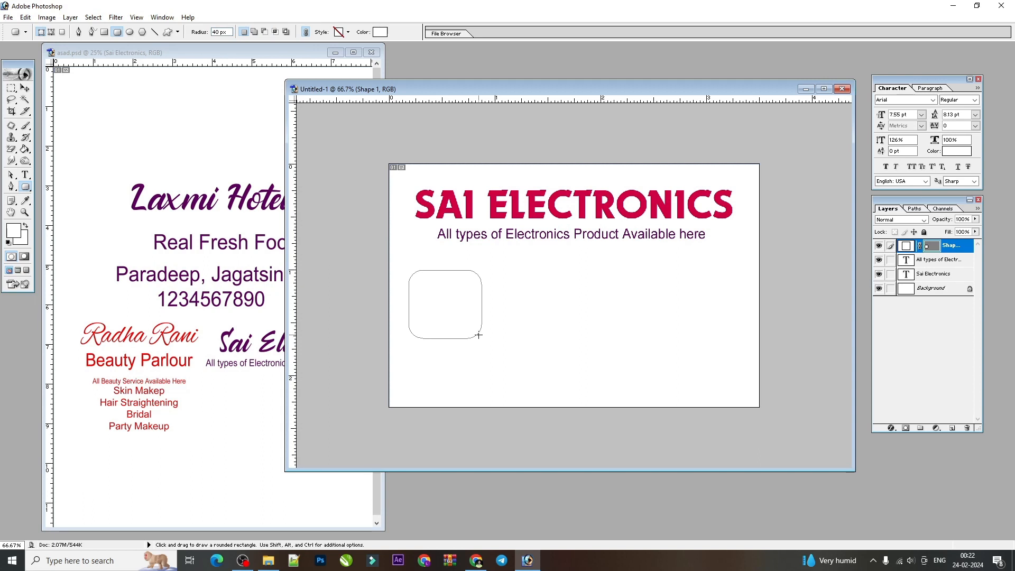
key(ctrl+z)
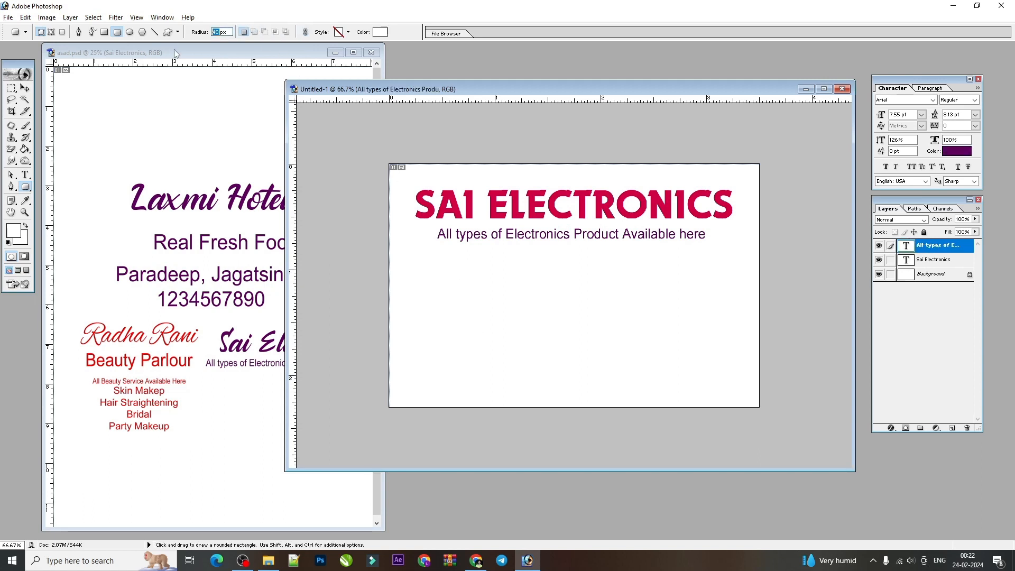
Draw a rounded square at the card's left side beneath the tagline, filled muted reddish brown, and adjust its size slightly.
drag(396, 259, 449, 288)
click(25, 87)
double_click(906, 245)
click(414, 283)
key(Return)
drag(476, 325, 469, 323)
key(Return)
Duplicate the rounded square four times in a horizontal row, then link all five and distribute them evenly by horizontal centres.
drag(436, 290, 656, 296)
drag(611, 295, 687, 294)
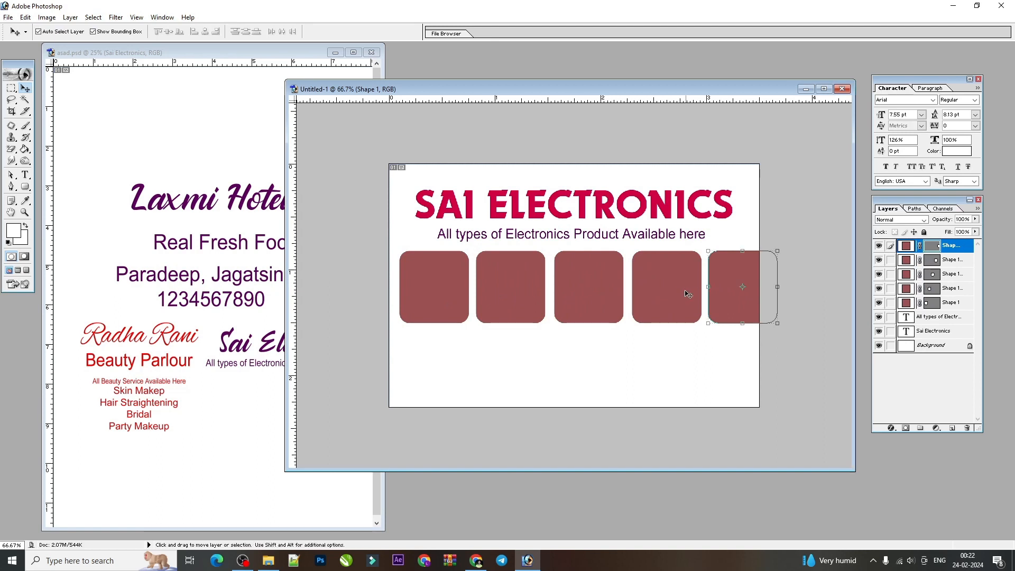
shift+click(653, 288)
shift+click(585, 290)
shift+click(502, 298)
shift+click(432, 295)
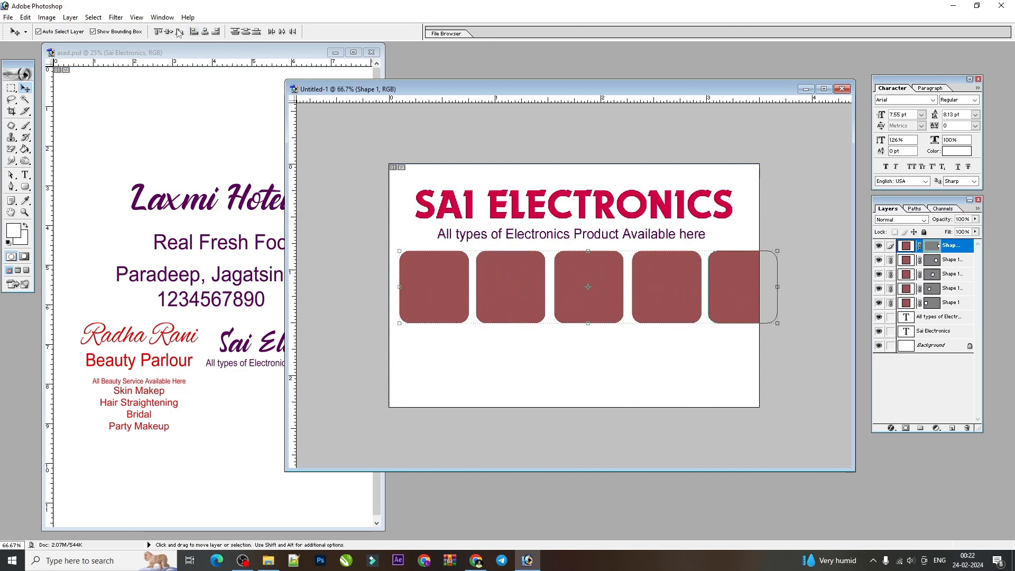
click(282, 32)
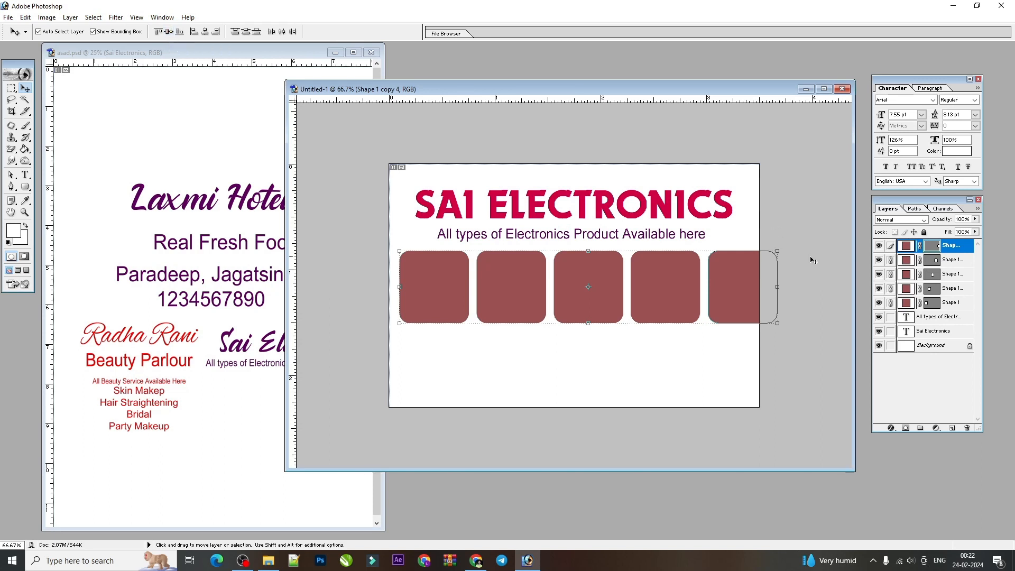
Scale down the linked row of five squares to fit within the card and nudge it slightly down and right.
drag(774, 328, 741, 310)
key(Return)
key(Down)
key(Down)
key(Down)
key(Down)
key(Right)
key(Right)
key(Right)
key(Right)
key(Right)
key(Right)
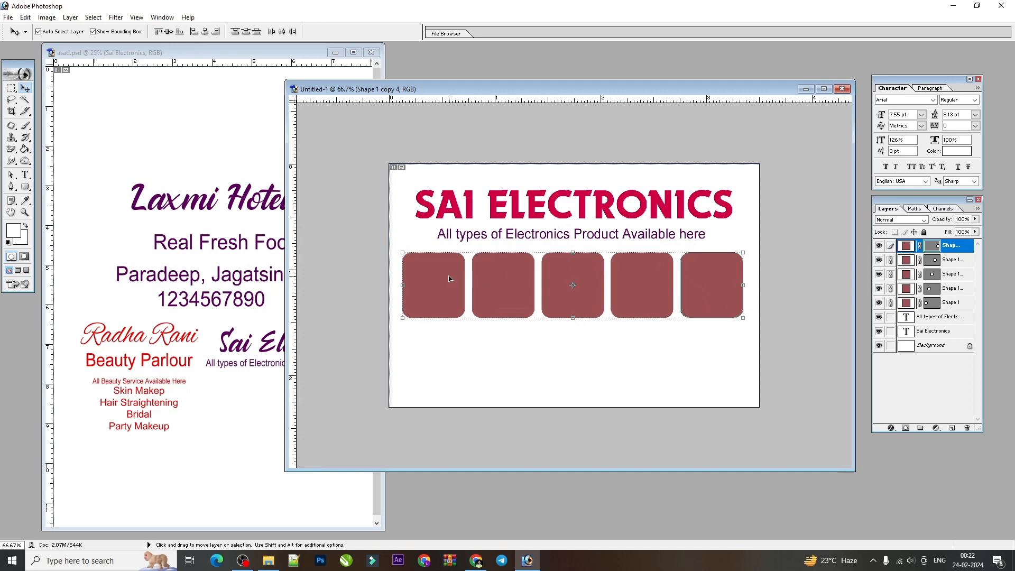
Select the first square in the row and maximize the card's document window.
click(450, 278)
click(822, 90)
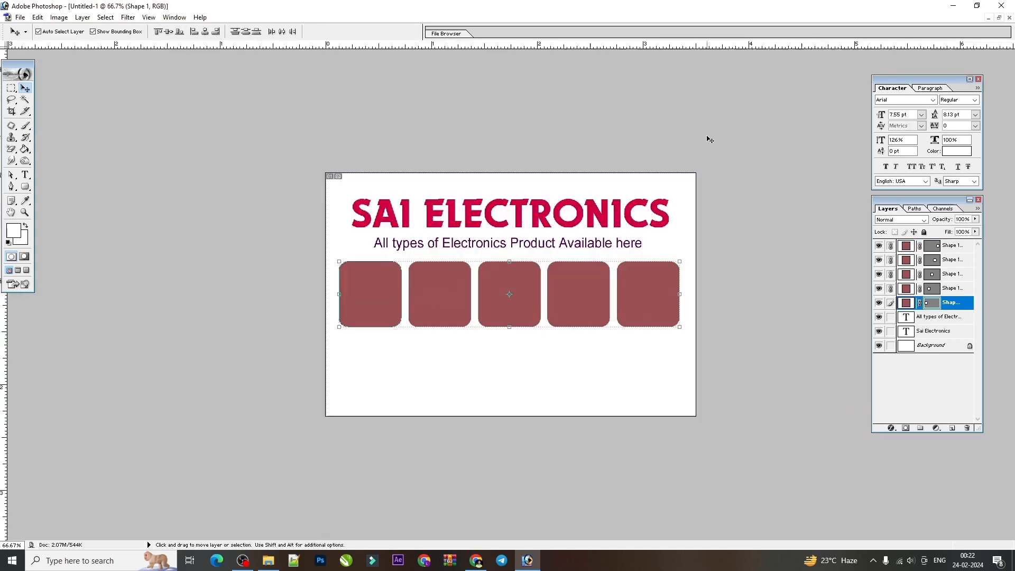
scroll(708, 139, up, 3)
Switch to Chrome and search Google Images for refrigerator.
click(476, 560)
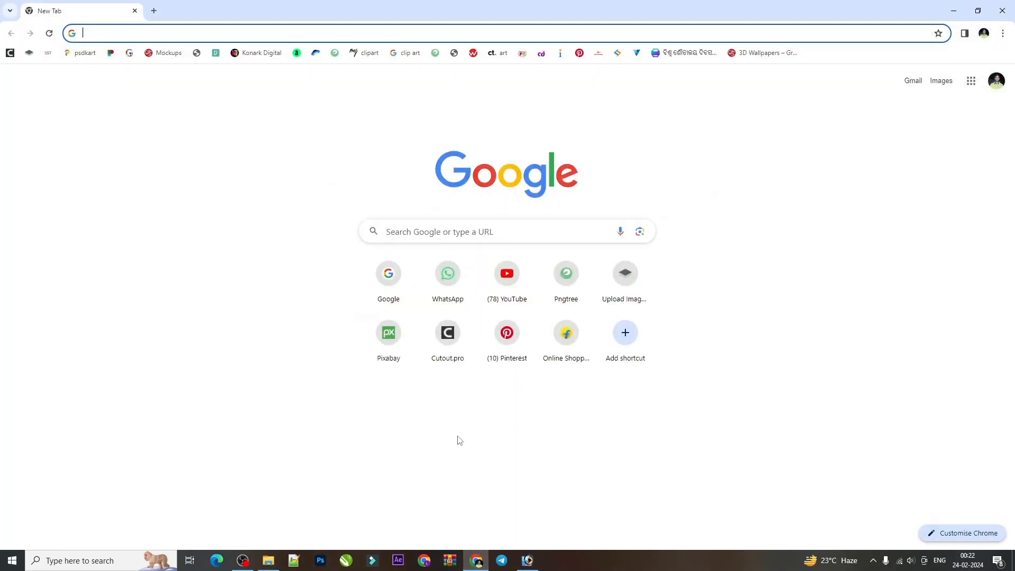
click(427, 231)
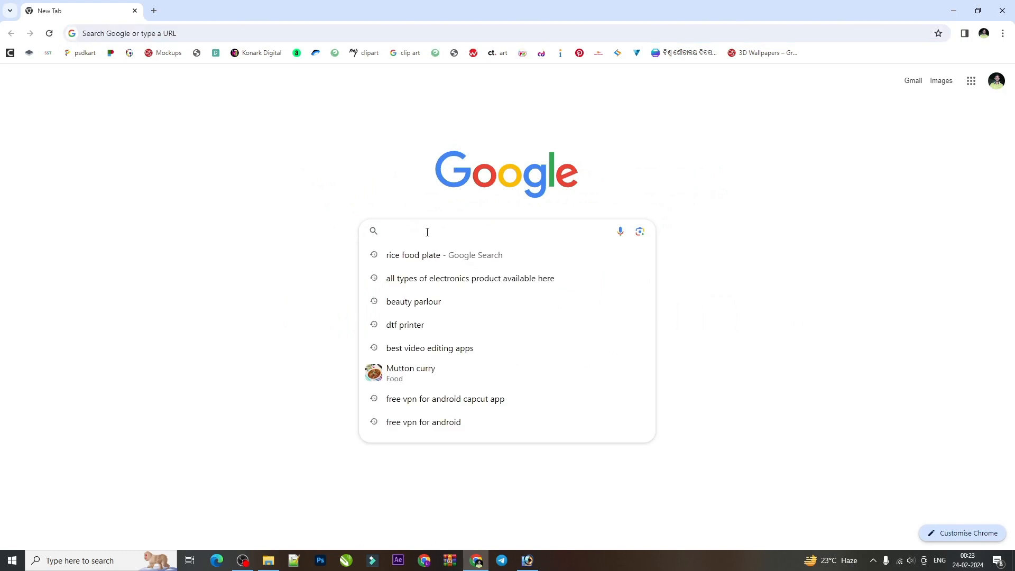
text(refri)
click(407, 278)
click(175, 105)
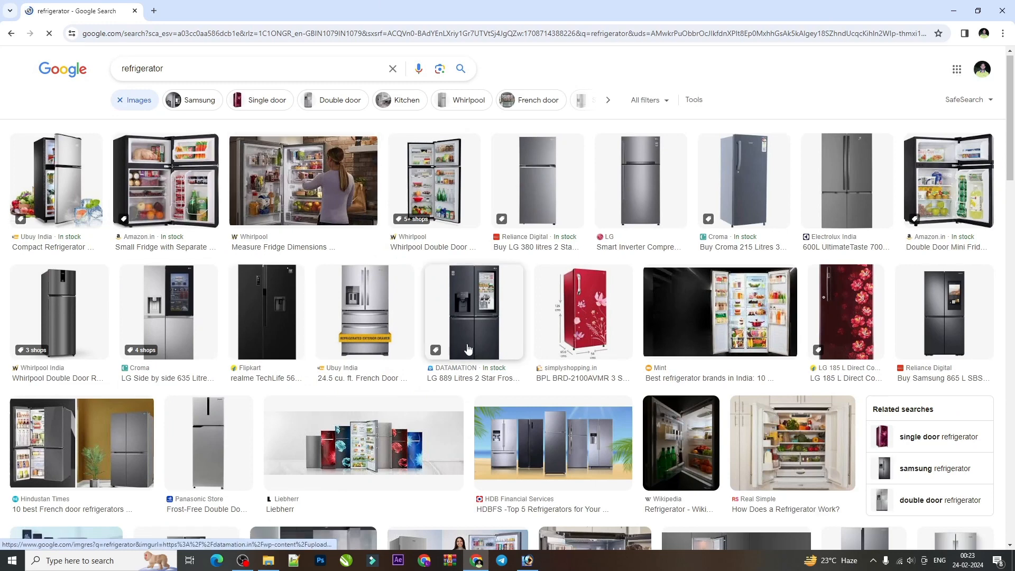
Copy the Liebherr picture showing a row of refrigerators from the image results.
scroll(467, 349, down, 6)
scroll(412, 317, up, 3)
click(396, 312)
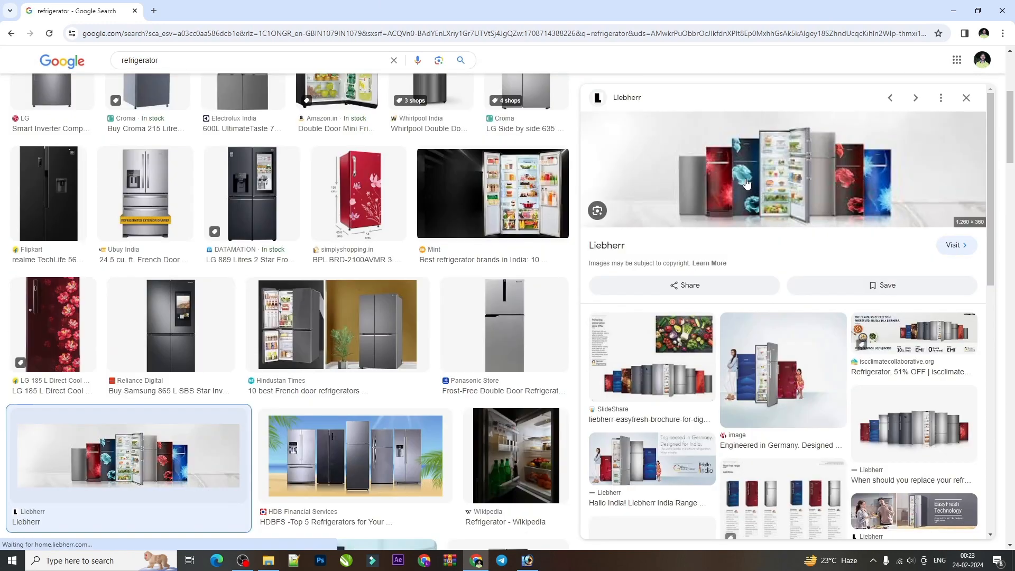
right_click(801, 171)
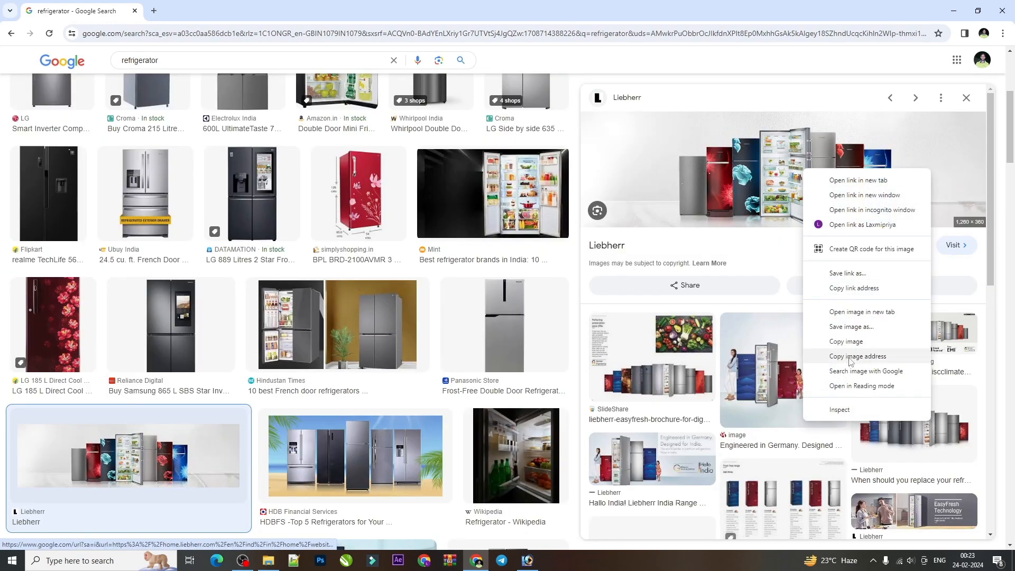
click(844, 341)
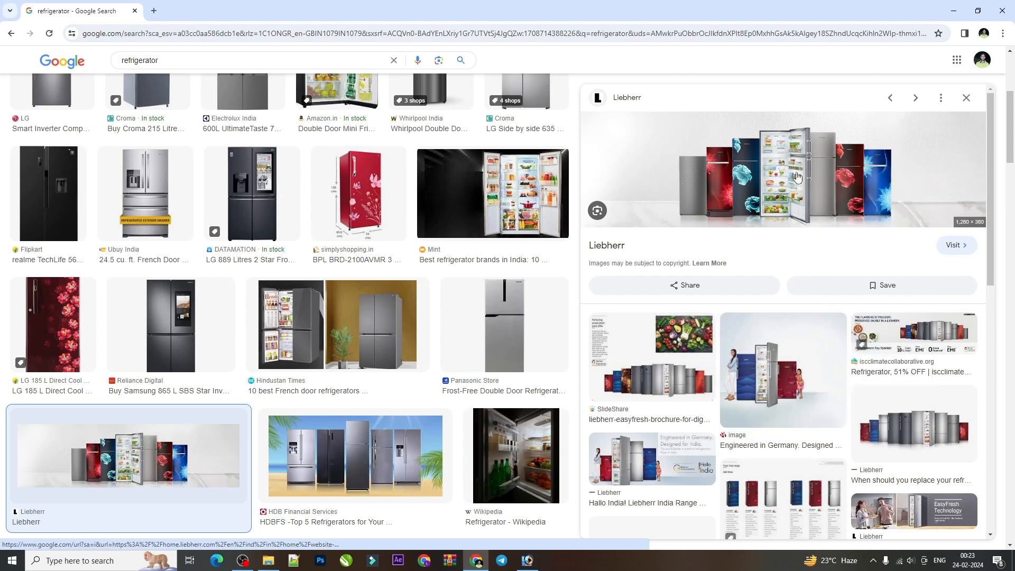
Paste the refrigerator picture into the Photoshop card, clip it to the first square and scale it down to fill that square.
click(526, 560)
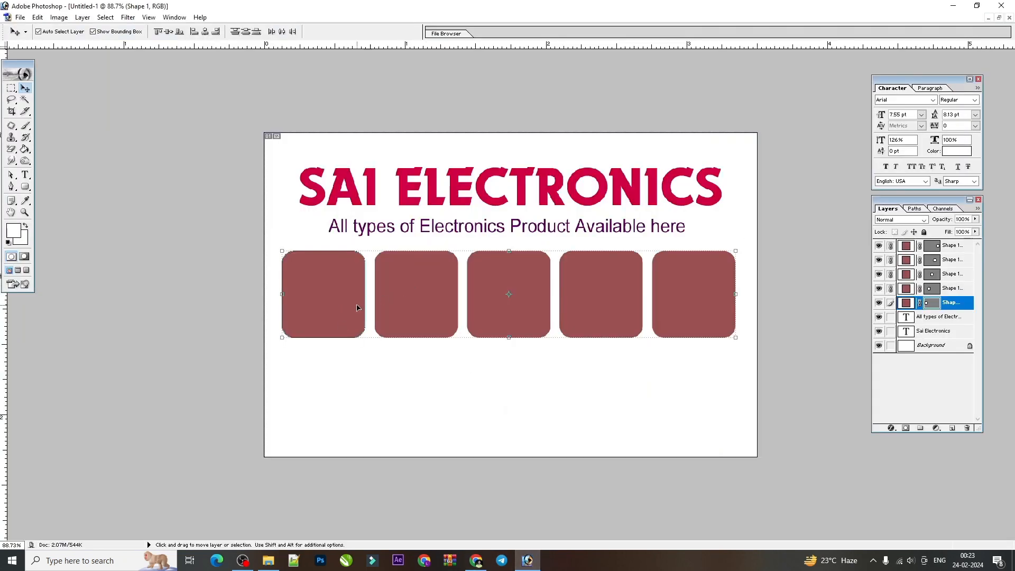
key(ctrl+v)
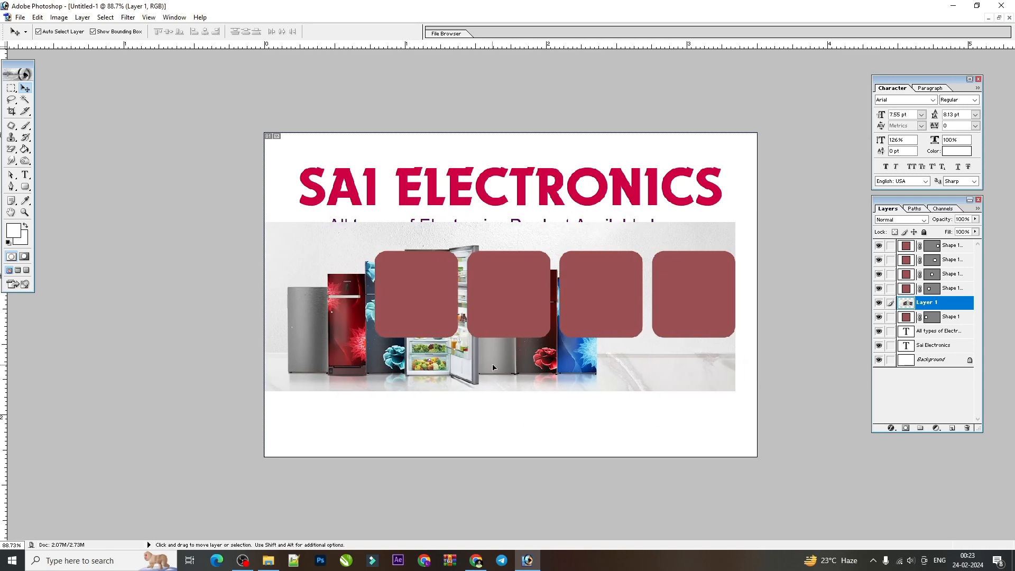
key(ctrl+g)
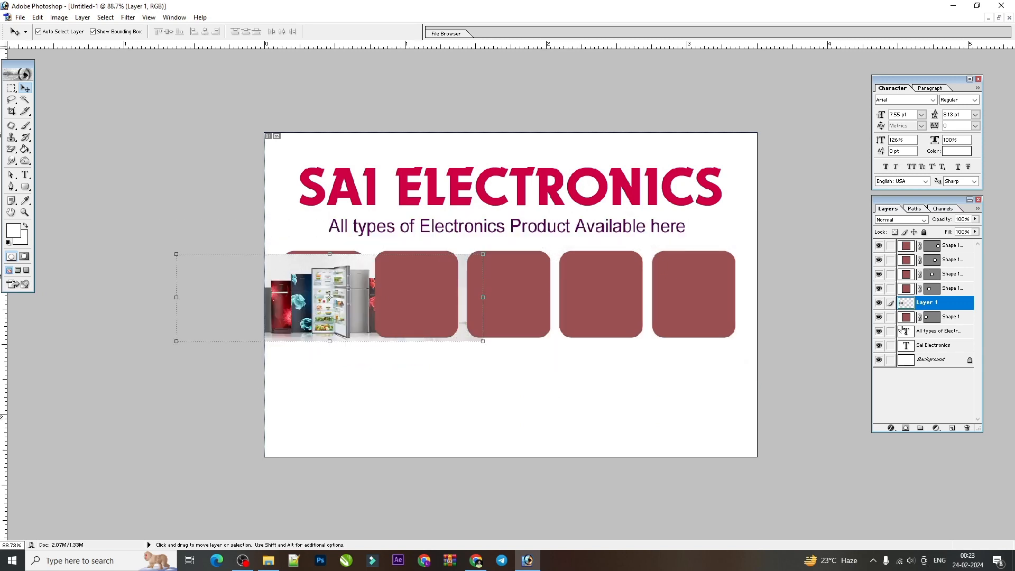
drag(317, 276, 317, 268)
drag(482, 332, 493, 336)
key(Return)
drag(316, 311, 328, 319)
Select the second square in the row, then switch to Chrome and search Google Images for led tv.
key(ctrl+plus)
right_click(397, 294)
click(409, 297)
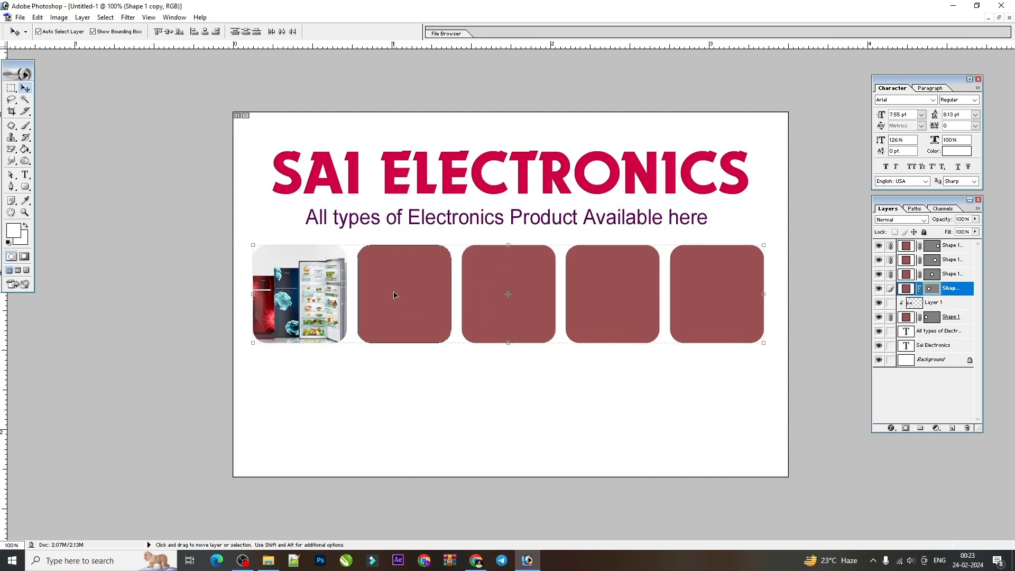
click(476, 560)
click(394, 60)
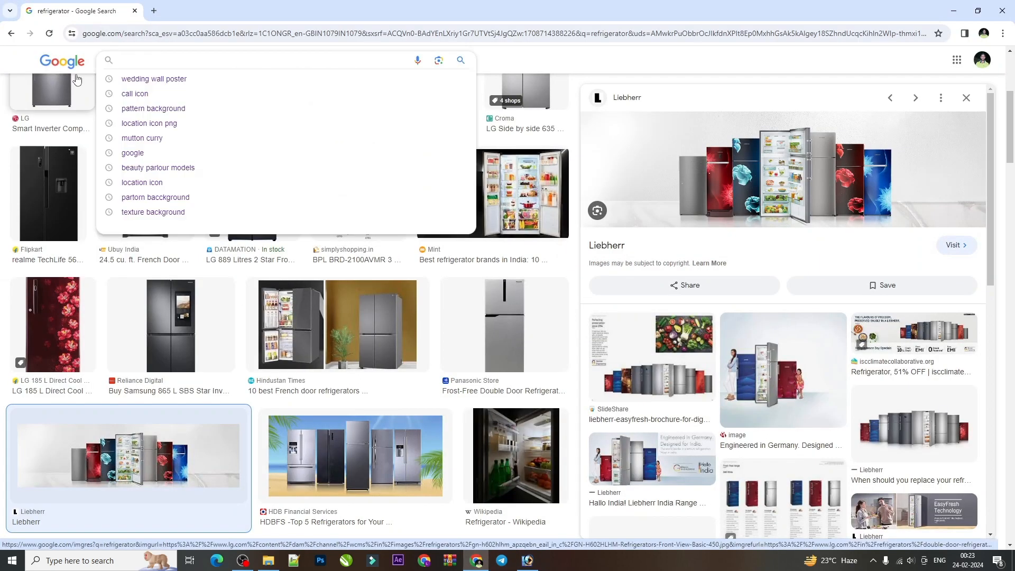
text(led tv)
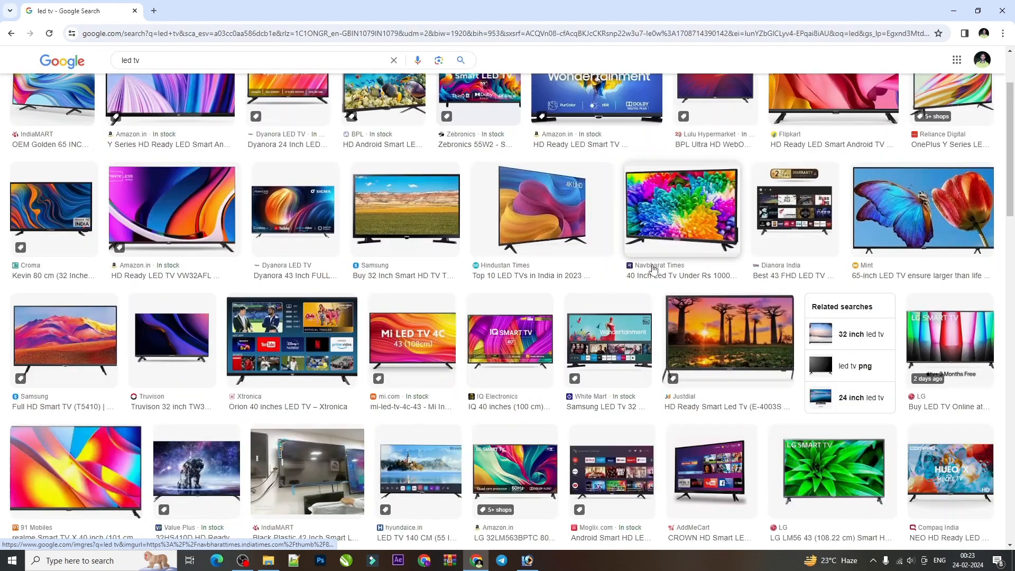
Copy the picture of the Samsung 32 Class J525D LED TV with a mountain scene from the image results.
scroll(429, 373, down, 1)
click(281, 273)
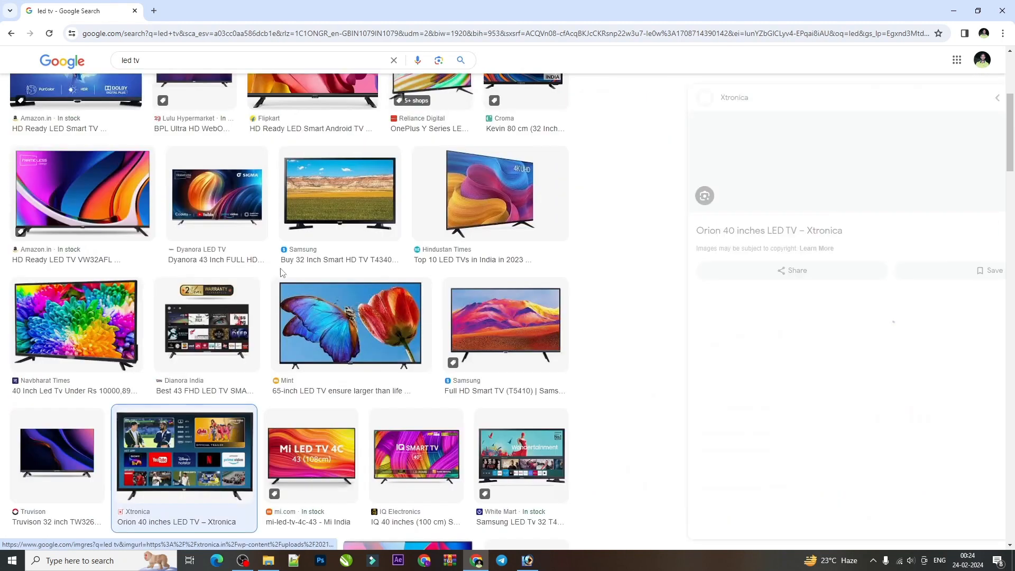
scroll(718, 324, down, 3)
scroll(717, 323, up, 3)
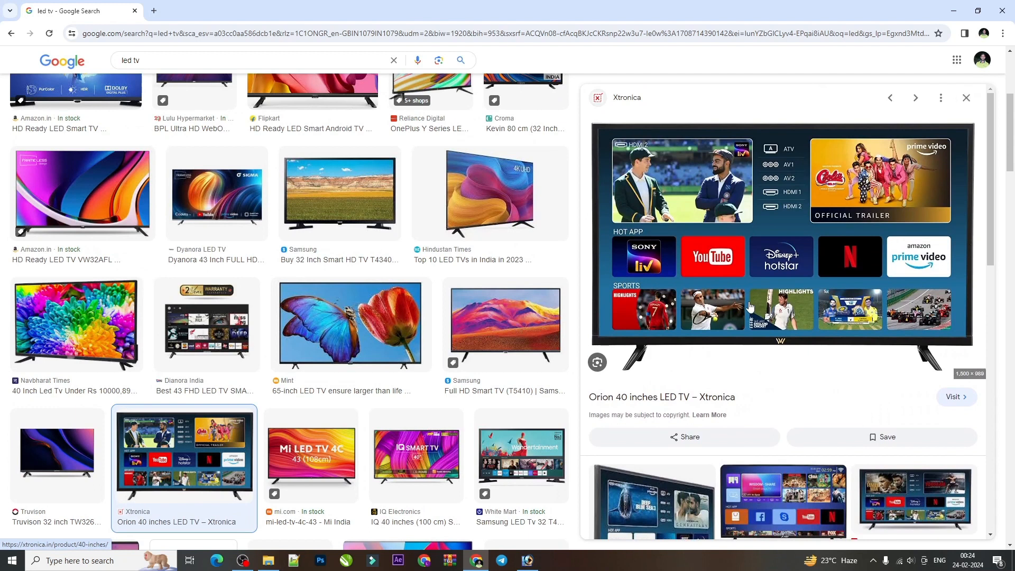
click(359, 203)
right_click(796, 196)
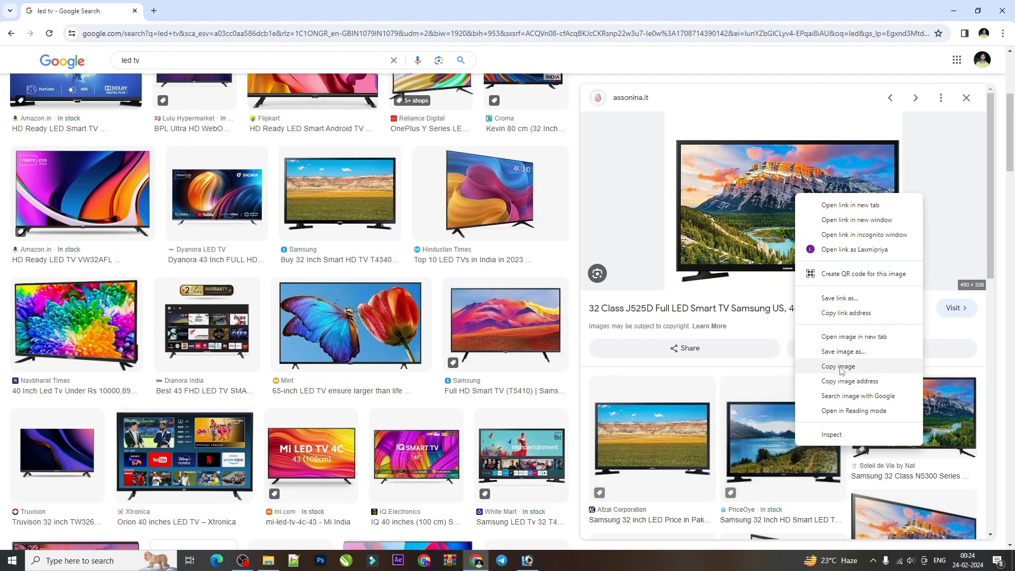
click(840, 367)
Paste the TV picture into the Photoshop card and scale it down over the second square.
click(527, 560)
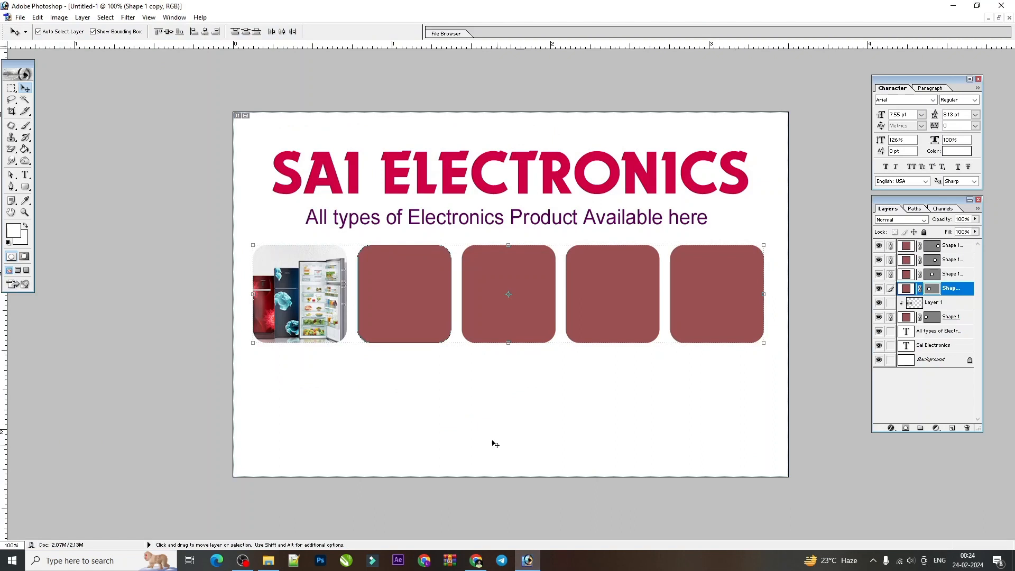
right_click(387, 304)
click(414, 310)
key(ctrl+v)
key(ctrl+t)
drag(584, 395, 441, 327)
key(Return)
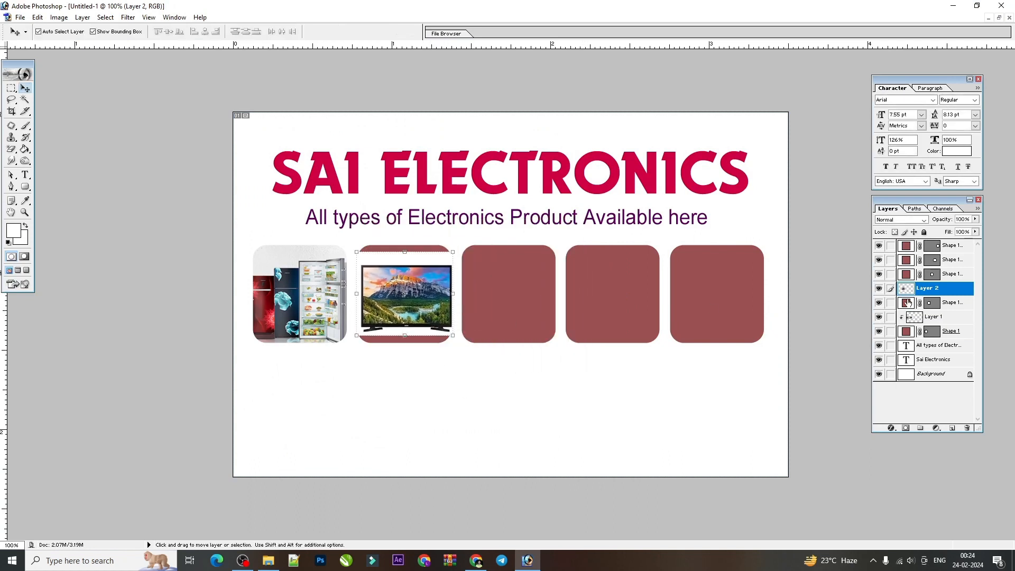
Clip the TV picture to the second square and recolour that square white FFFFFF.
alt+click(911, 296)
double_click(907, 300)
drag(332, 284, 226, 184)
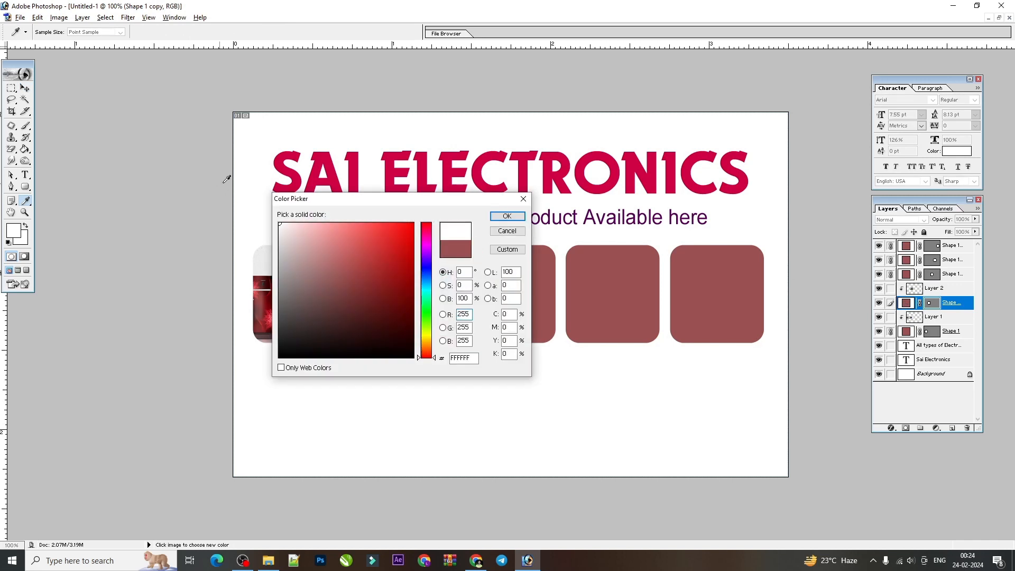
click(507, 215)
Shrink the TV picture slightly so it sits inside the second square.
key(ctrl+plus)
drag(345, 317, 341, 314)
drag(386, 370, 376, 360)
key(Return)
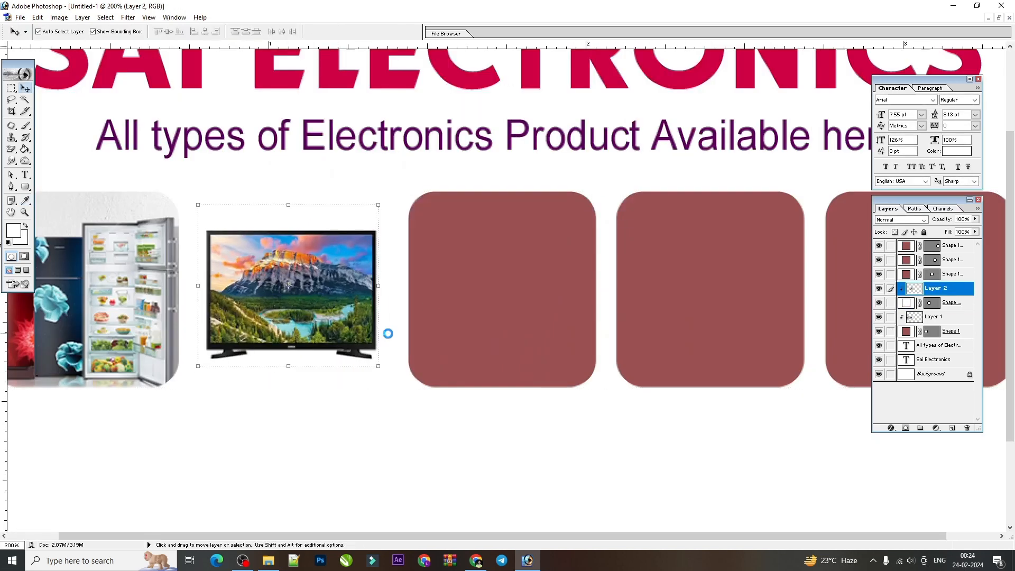
Select the third square in the row, then switch to Chrome and search Google Images for inverter.
click(480, 297)
key(ctrl+minus)
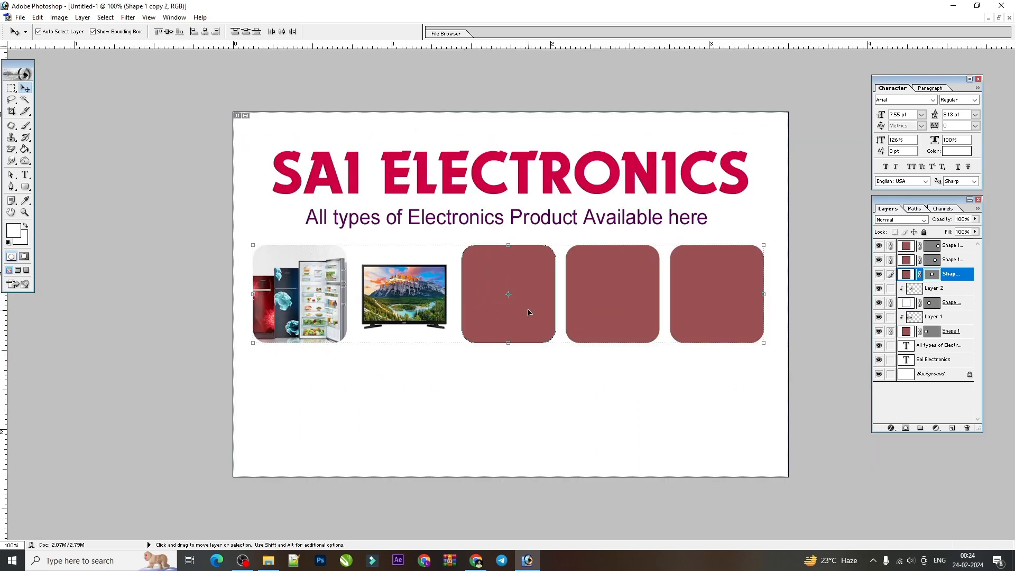
click(476, 561)
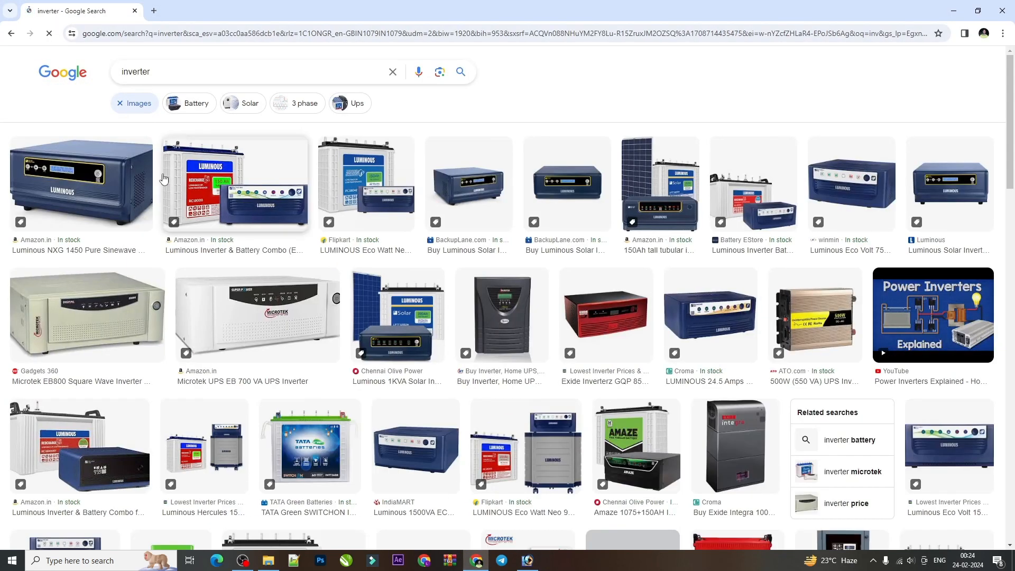
Copy the Luminous Eco Watt Neo 800 inverter and battery picture from the image results.
click(358, 190)
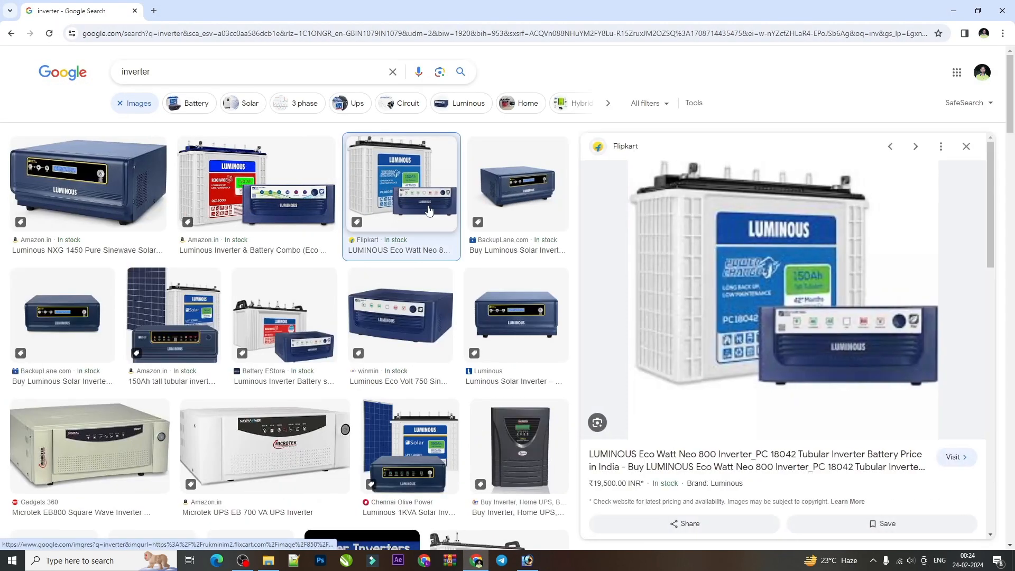
right_click(737, 253)
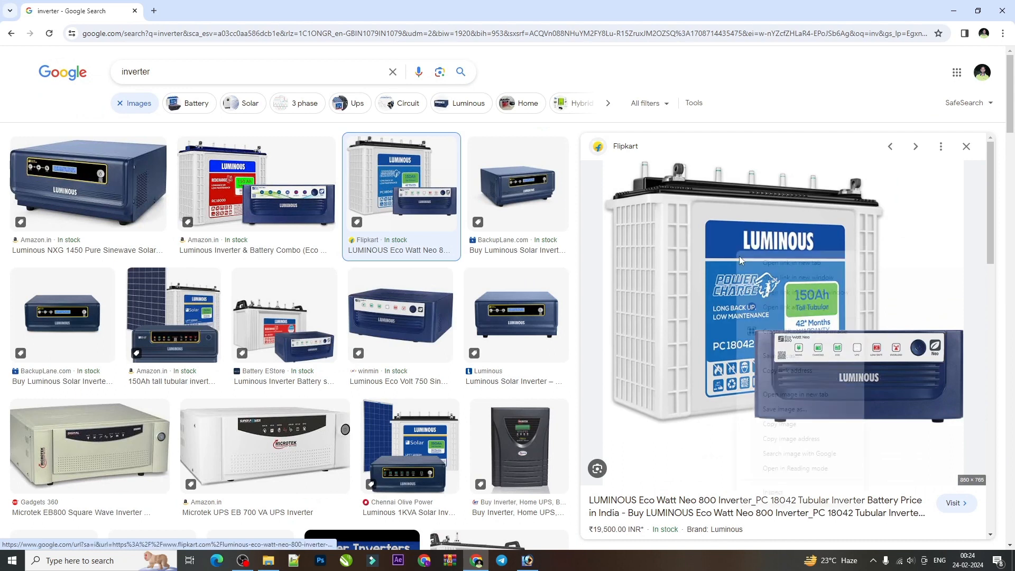
click(780, 426)
Paste the inverter picture into the Photoshop card, scale it down and position it over the third square.
click(527, 560)
right_click(509, 324)
click(534, 329)
key(ctrl+v)
drag(286, 112, 465, 272)
drag(510, 314, 508, 297)
key(Return)
Clip the inverter picture to the third square and recolour that square white.
key(ctrl+g)
click(905, 290)
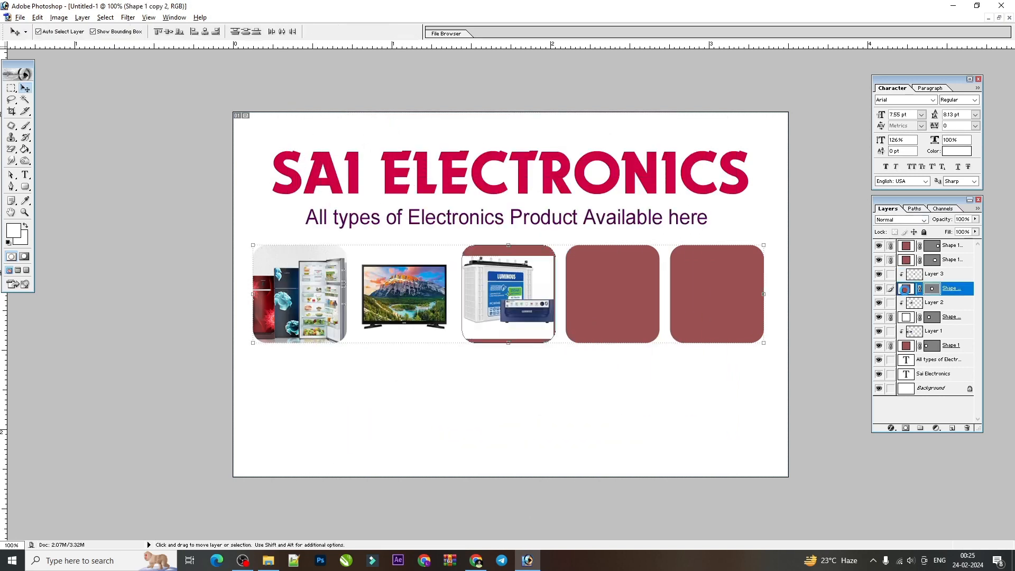
double_click(904, 289)
drag(292, 302, 254, 190)
key(Return)
Check the inverter picture up close, then select the fourth square in the row.
key(ctrl+plus)
click(517, 311)
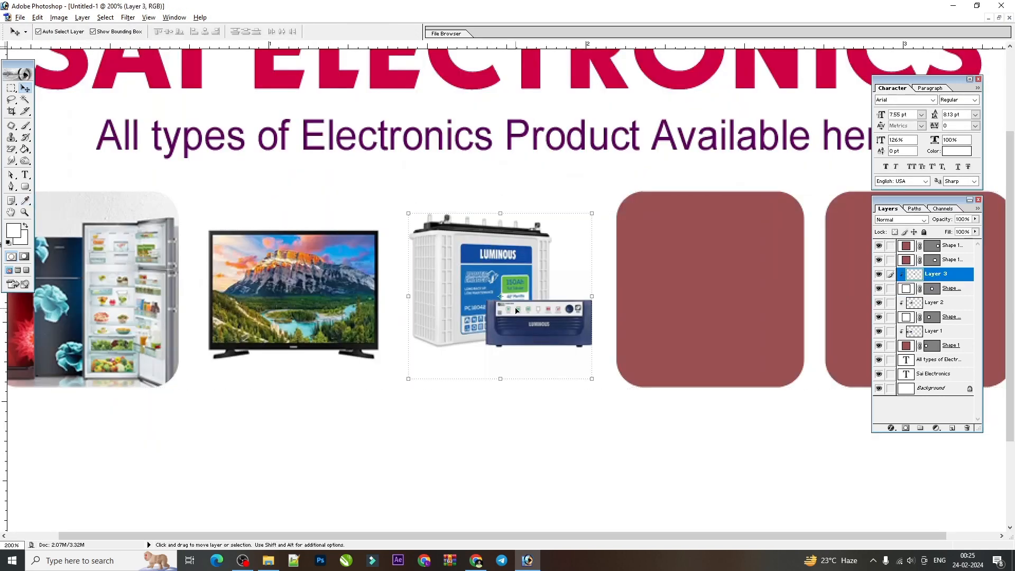
key(ctrl+minus)
click(599, 291)
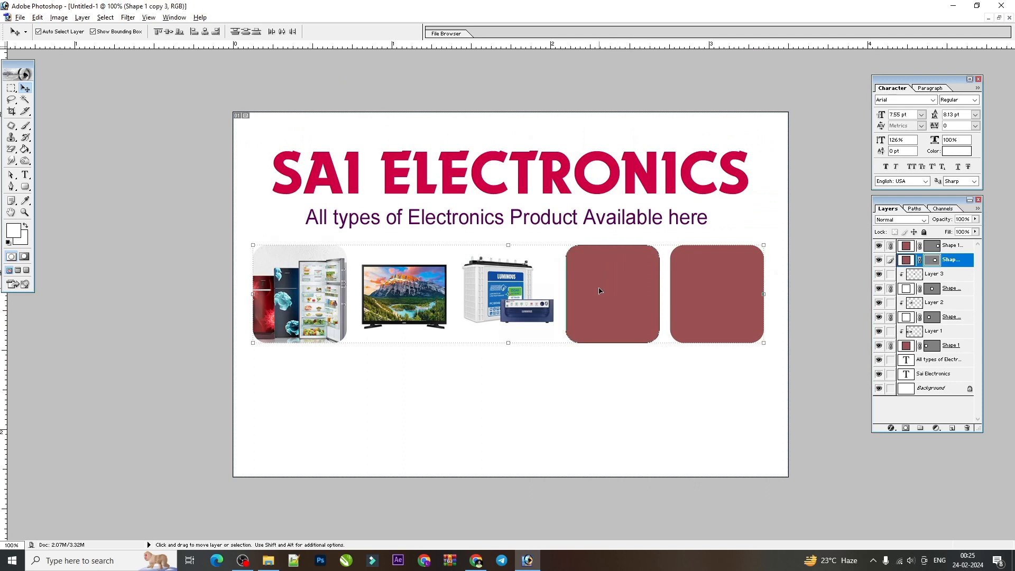
Switch to the browser and search Google Images for "home appliances".
click(477, 561)
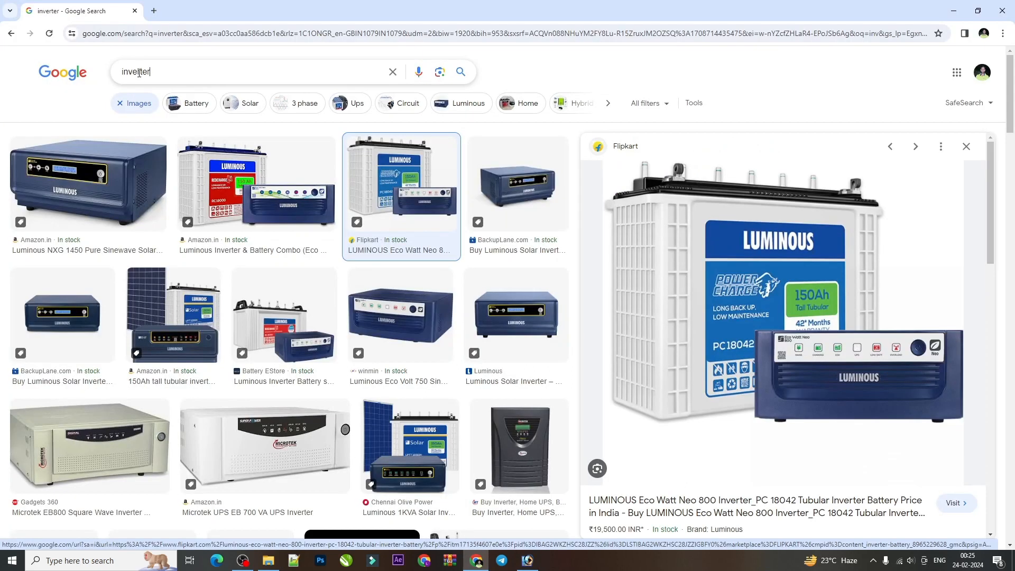
double_click(139, 73)
text(home appliances)
key(Return)
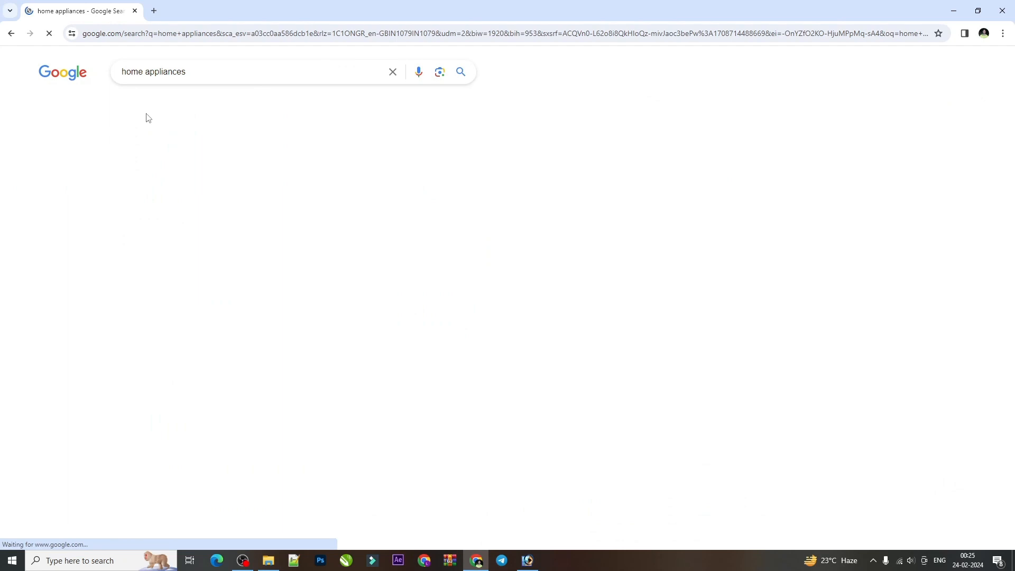
Browse the home appliances image results and enlarge several candidates to find a suitable product picture.
scroll(480, 126, down, 7)
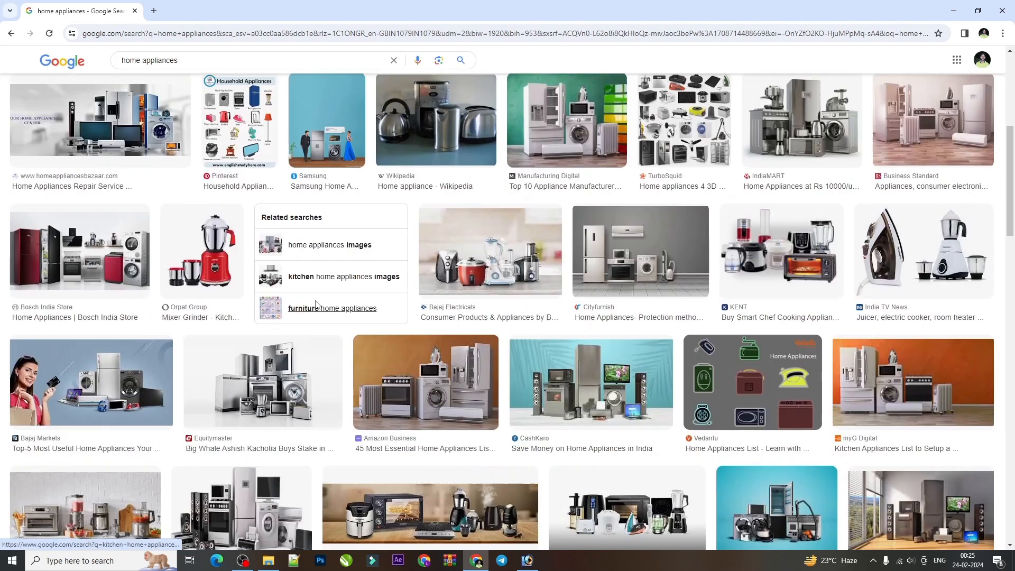
click(789, 219)
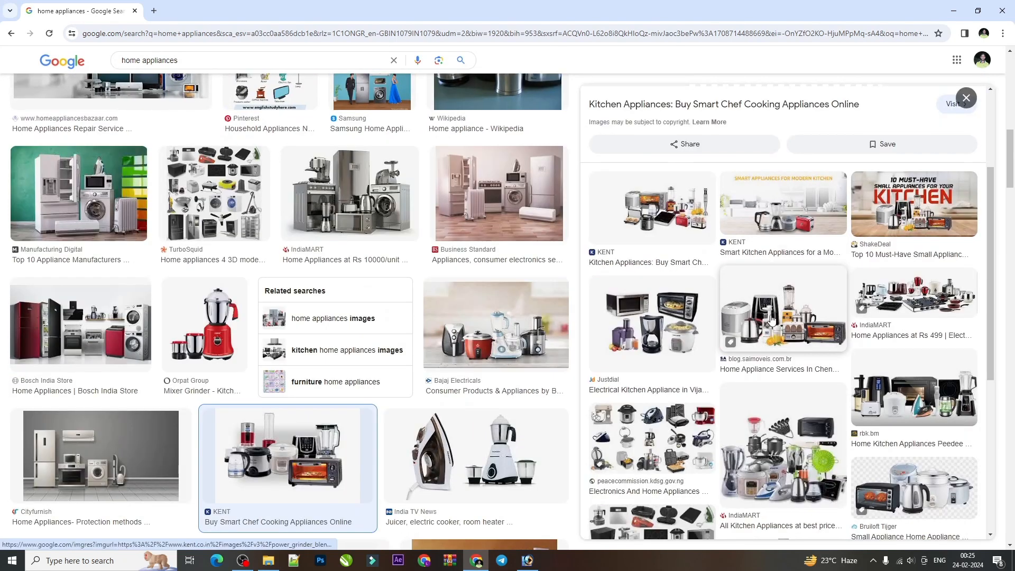
click(724, 229)
scroll(834, 284, down, 3)
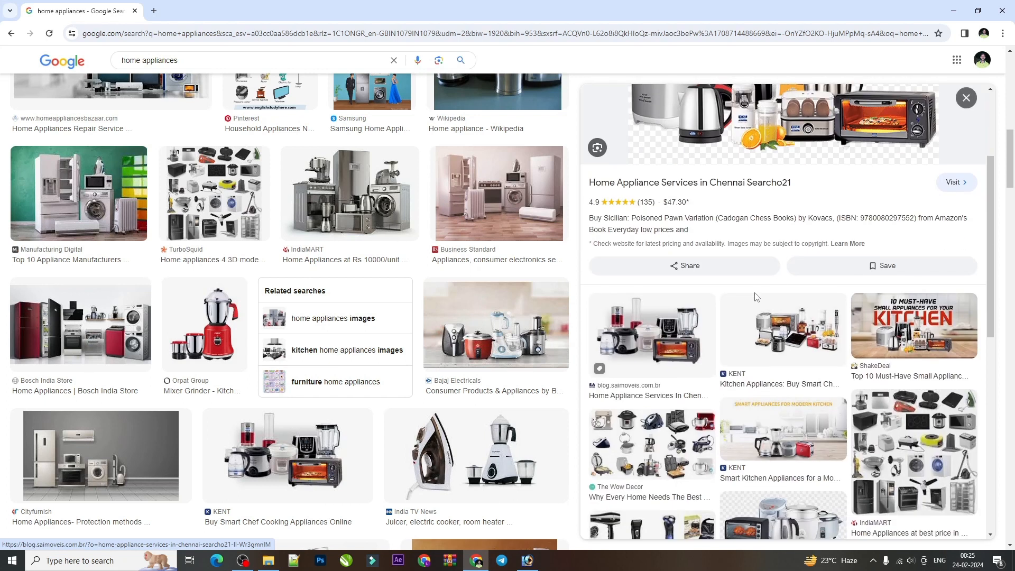
scroll(824, 283, up, 2)
scroll(560, 275, down, 5)
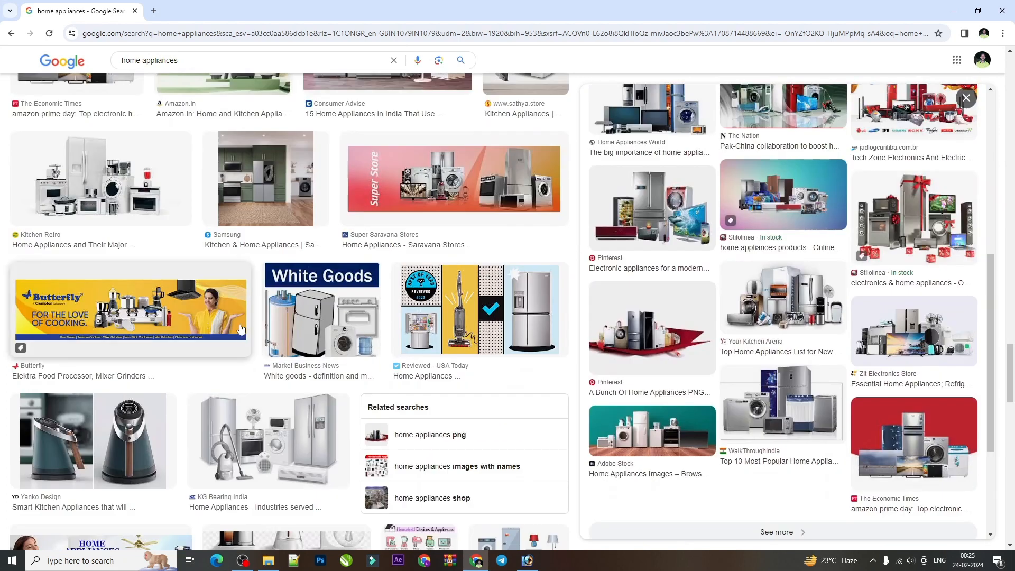
scroll(240, 328, down, 3)
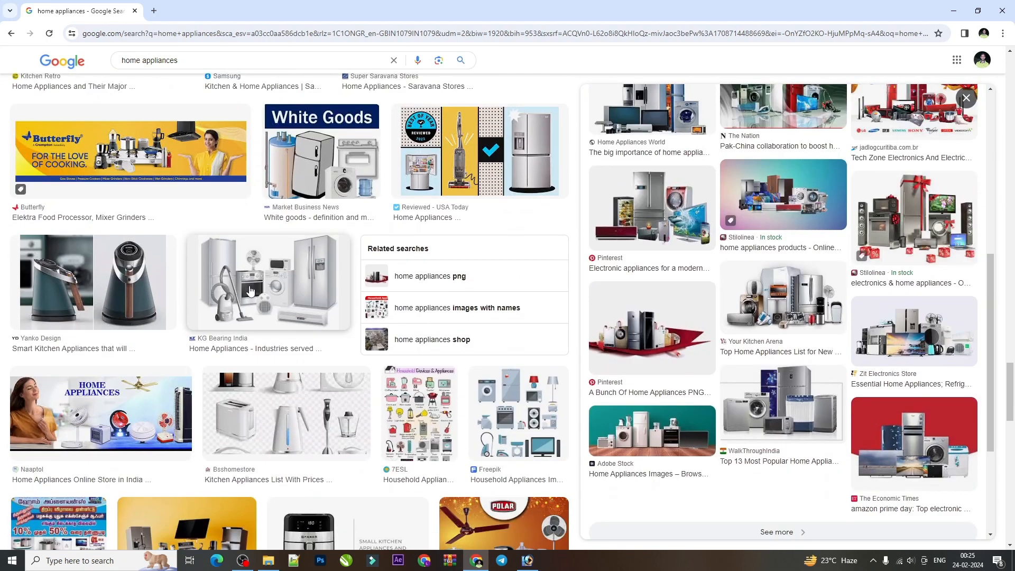
click(296, 280)
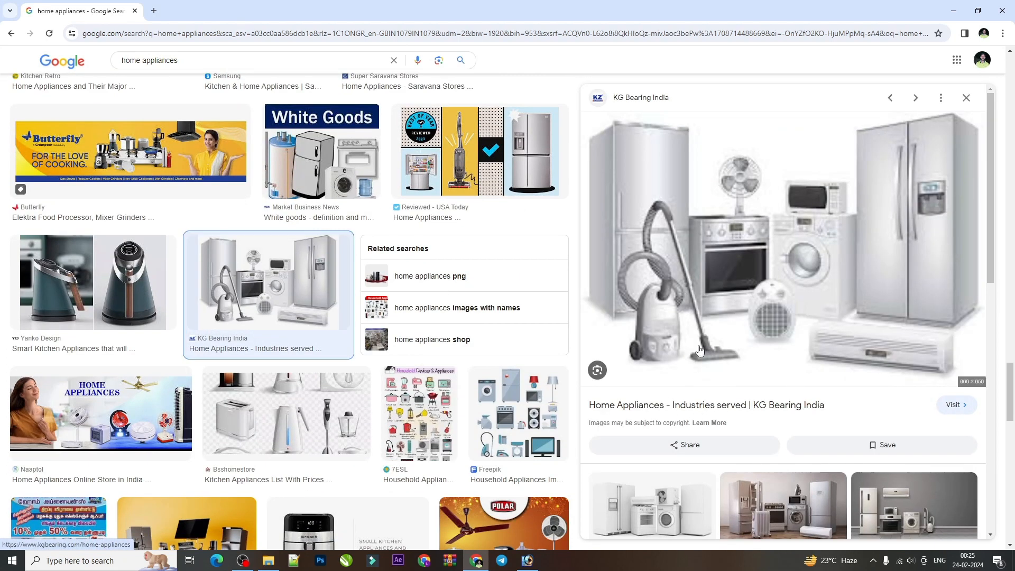
scroll(850, 220, down, 7)
scroll(287, 412, down, 7)
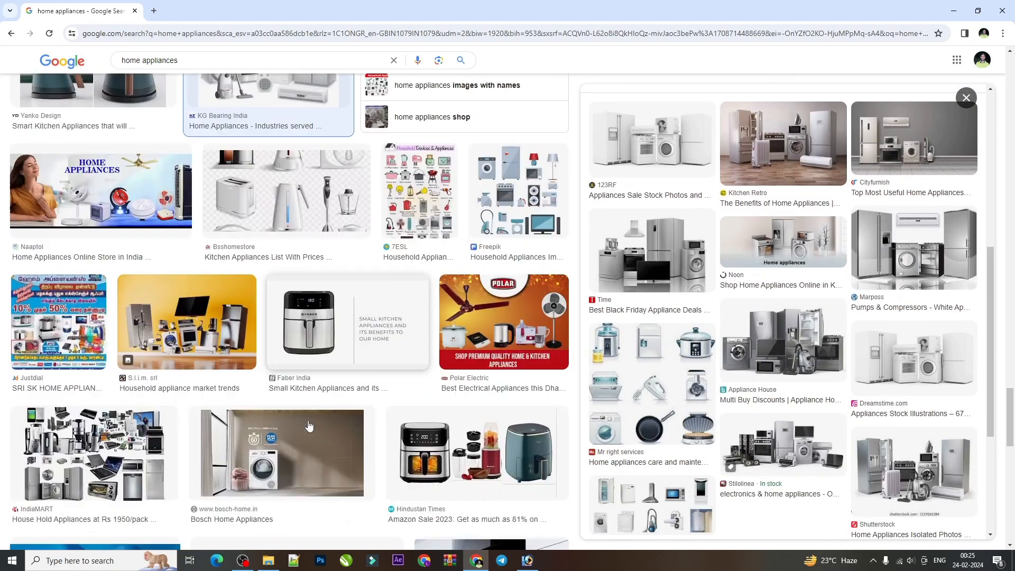
scroll(287, 413, down, 10)
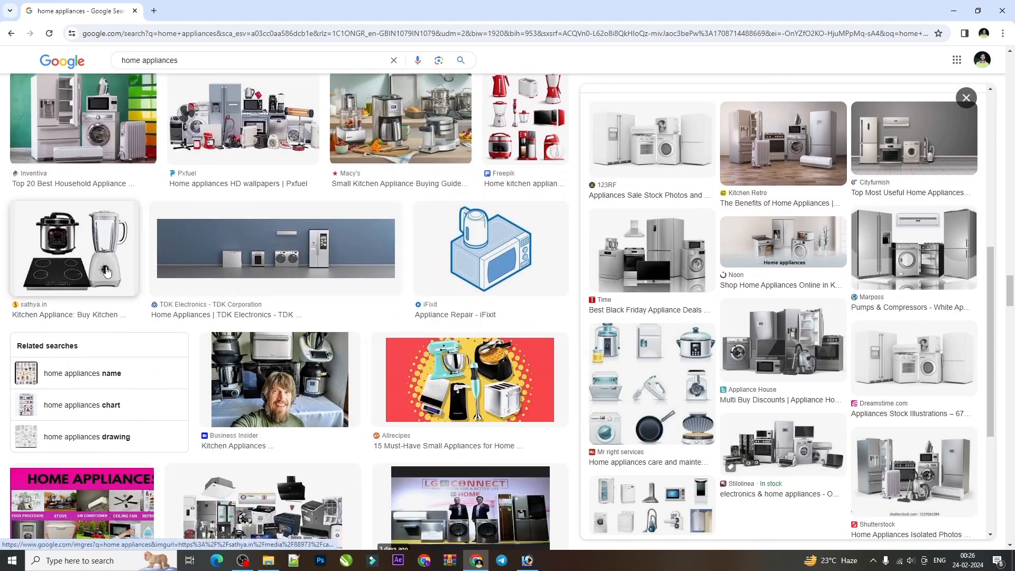
click(74, 248)
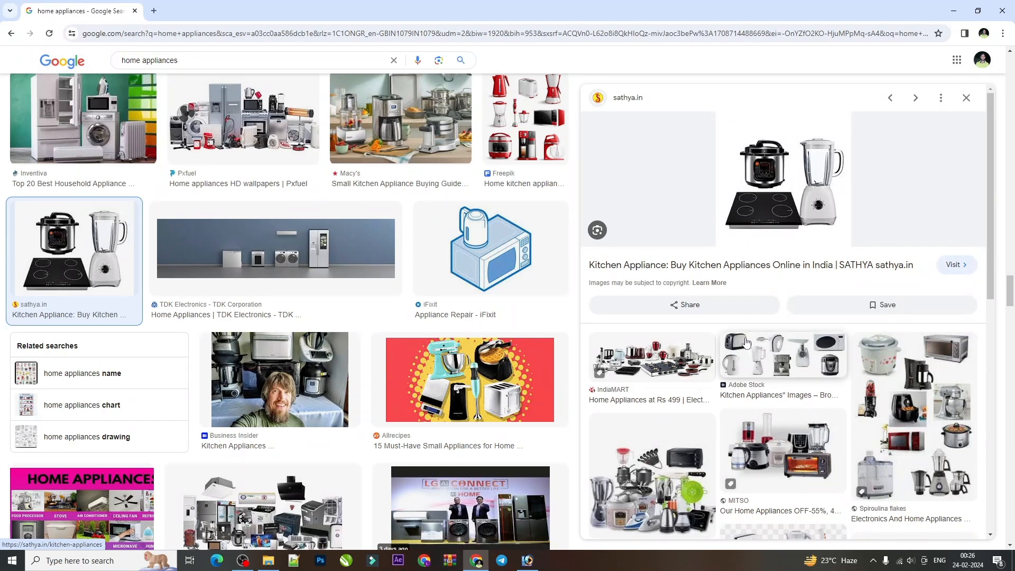
Browse the "home appliances images" results and copy the Home Appliances World picture of fridges, televisions and a washing machine.
click(775, 348)
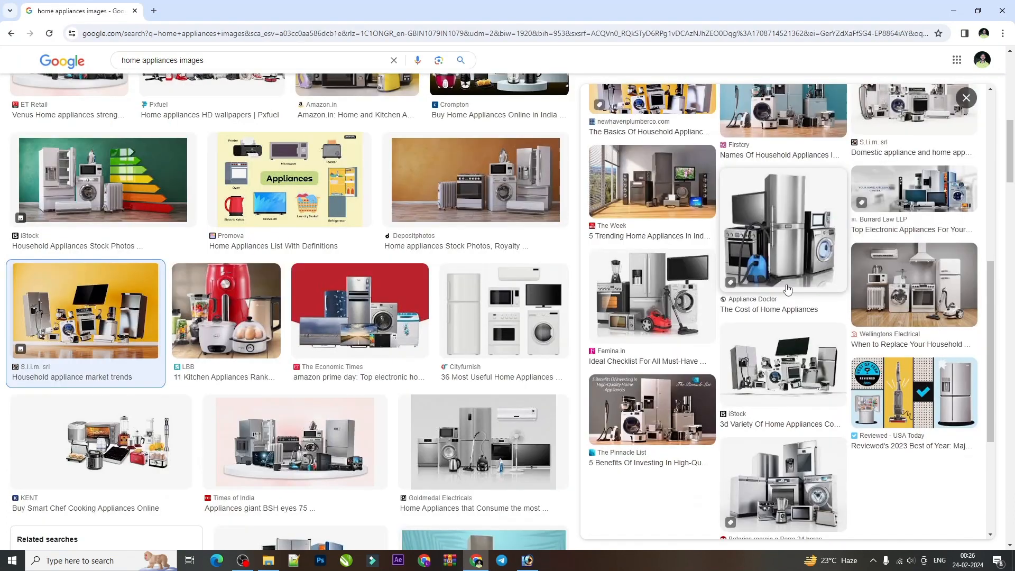
scroll(782, 317, down, 5)
scroll(227, 368, down, 3)
scroll(227, 368, down, 3)
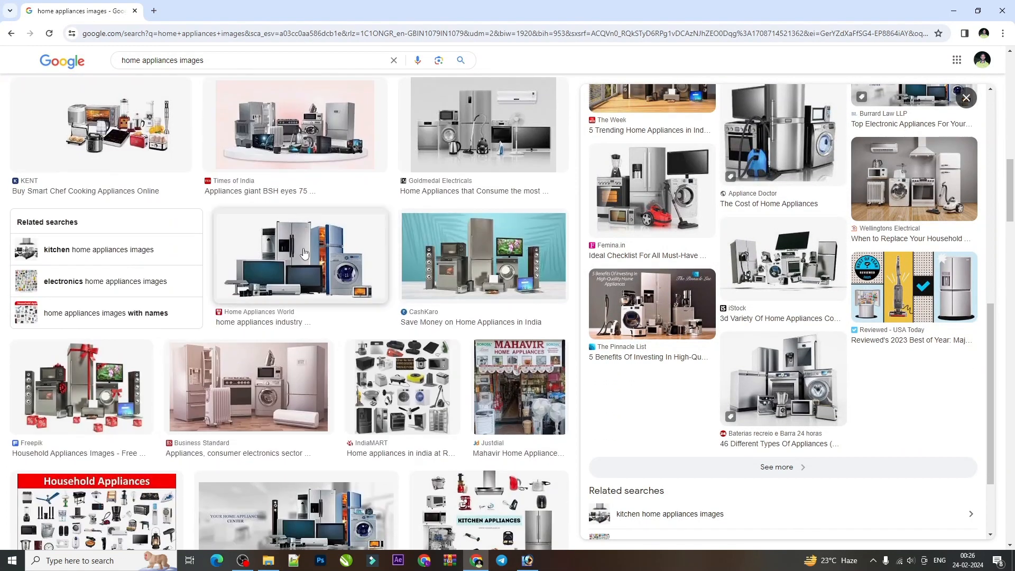
click(298, 256)
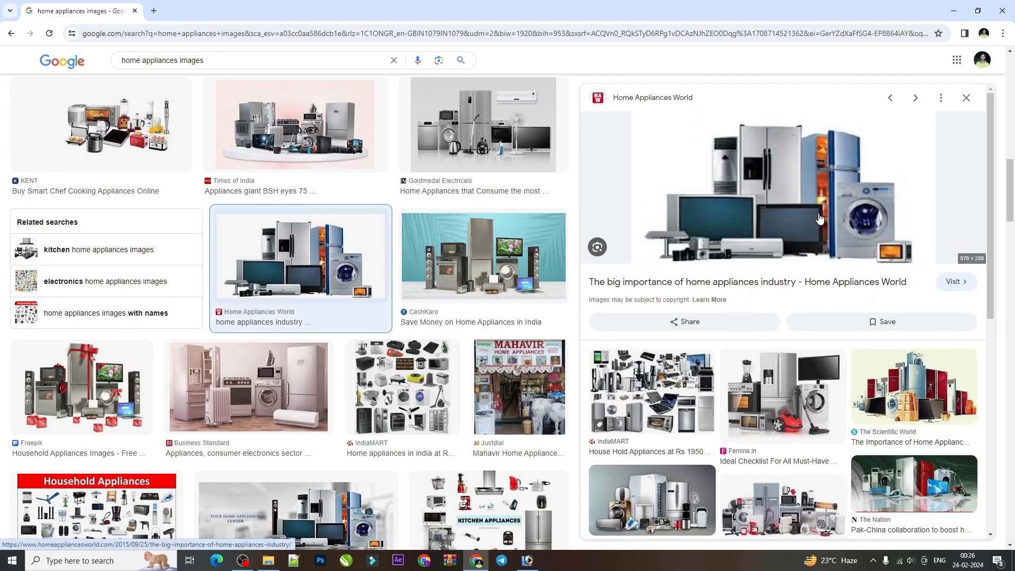
right_click(775, 185)
click(877, 355)
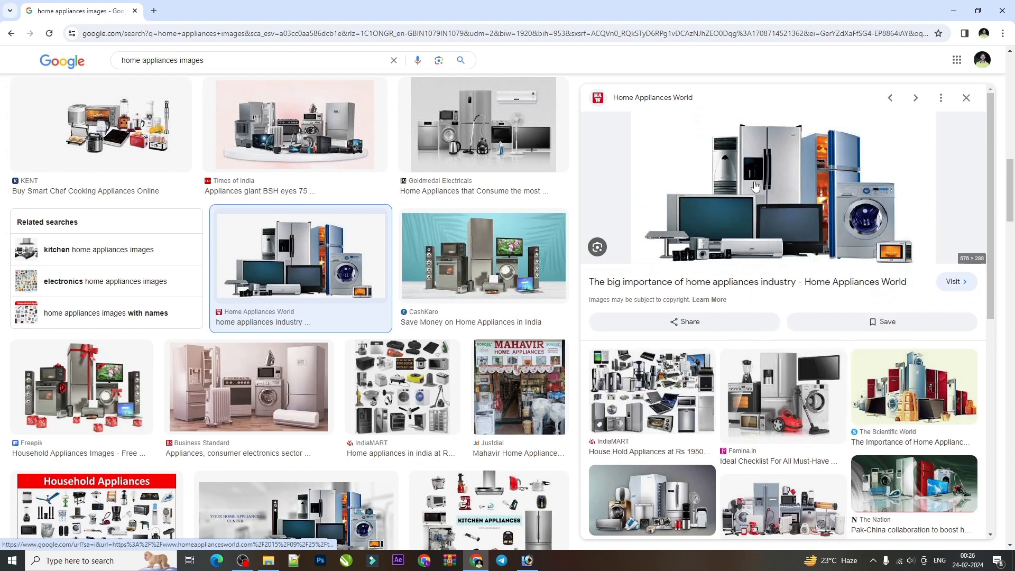
Paste the appliance group picture into the Photoshop card and clip it to the fourth square.
click(527, 560)
right_click(602, 322)
click(605, 325)
key(ctrl+v)
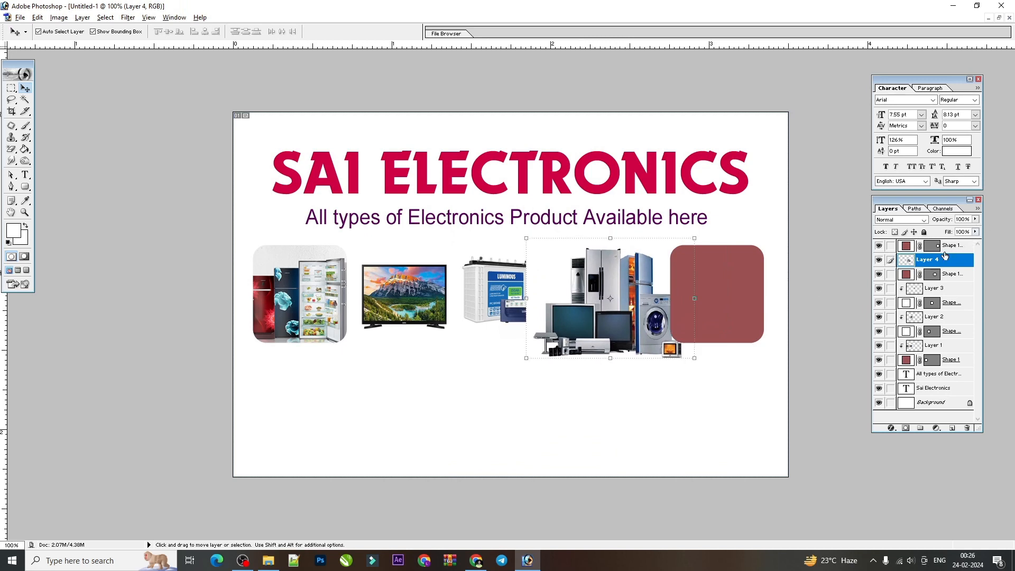
alt+click(930, 267)
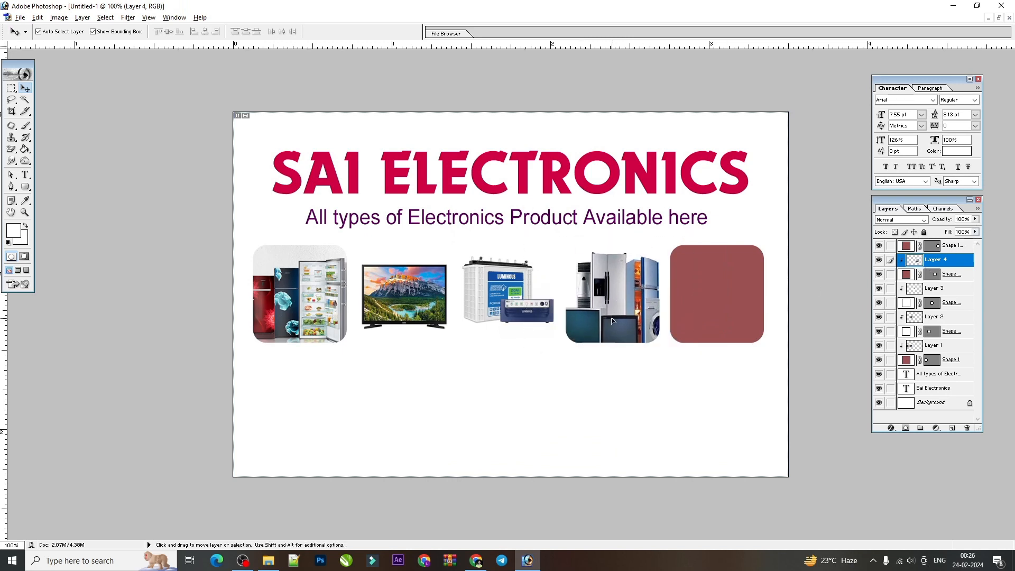
Scale the clipped appliance picture down slightly and reposition it within the fourth square.
drag(699, 363, 689, 344)
key(Return)
drag(613, 312, 620, 316)
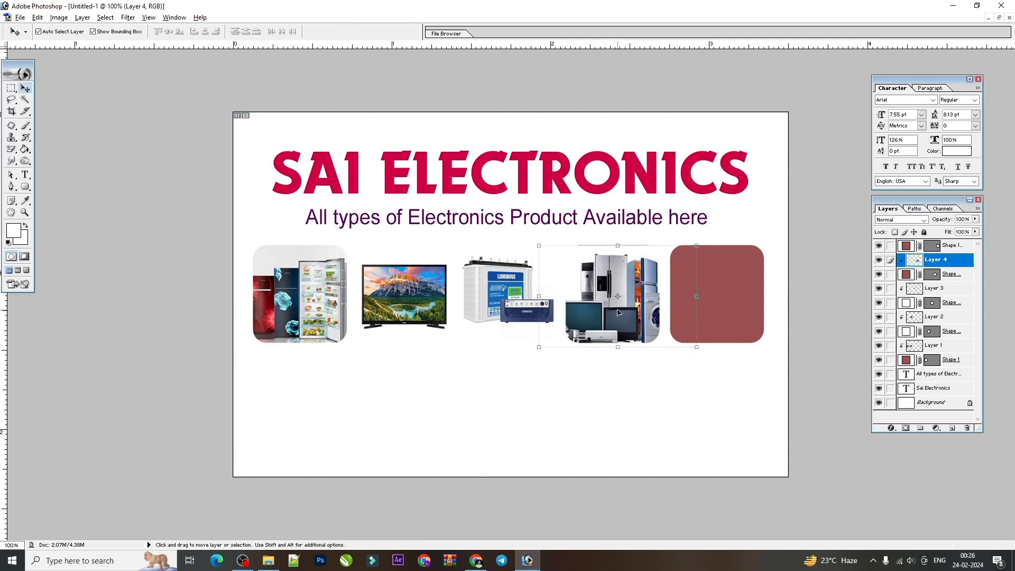
Select the fifth square and copy the Equitymaster kitchen appliances picture from the home appliances results in the browser.
click(706, 305)
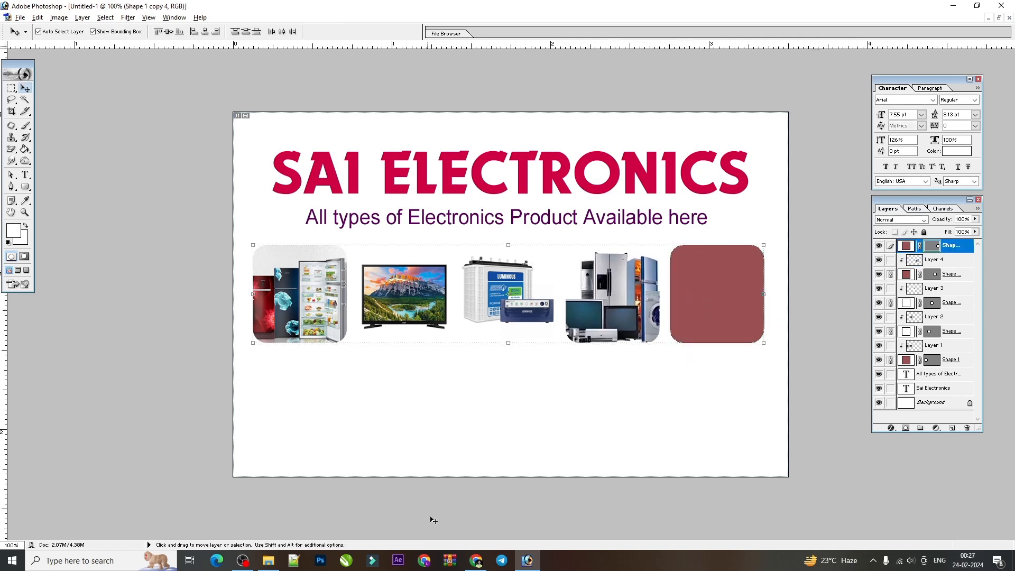
click(482, 562)
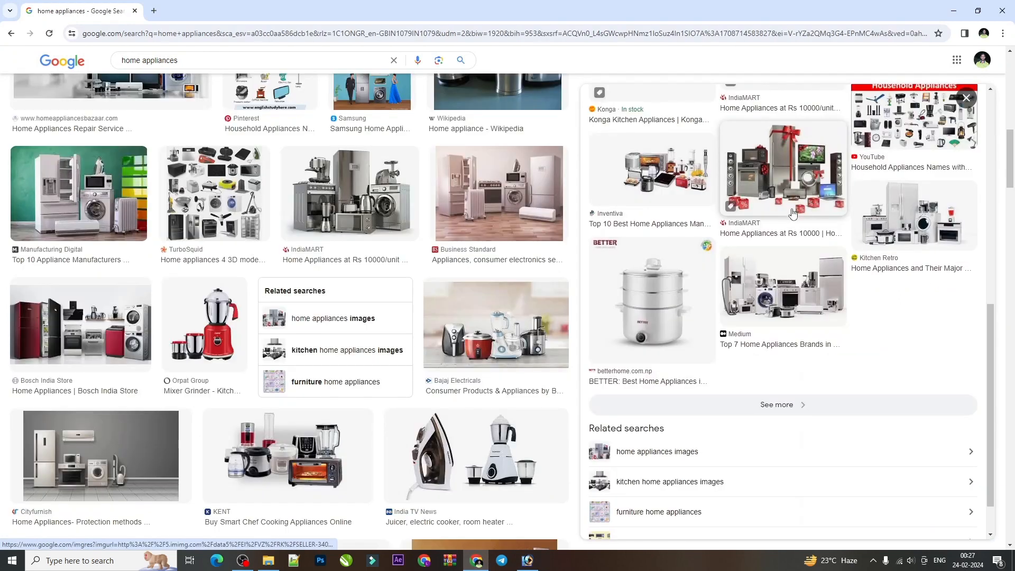
click(791, 206)
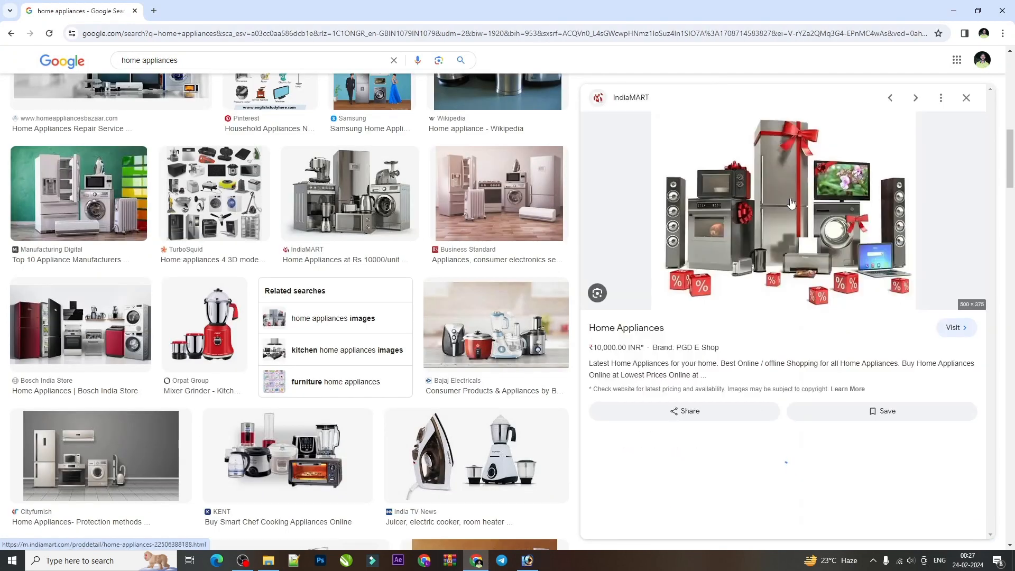
scroll(805, 270, down, 6)
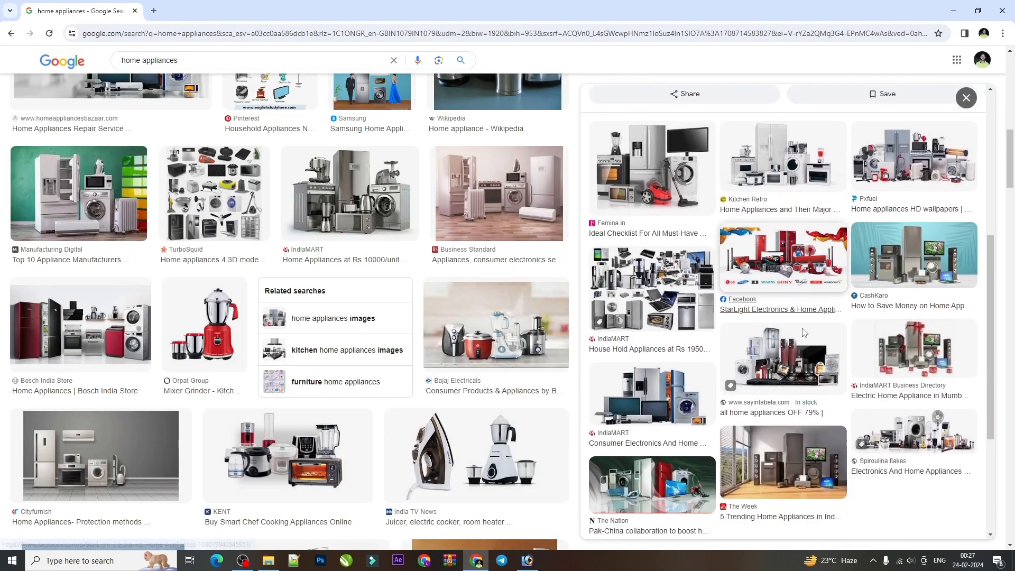
click(907, 359)
scroll(287, 447, down, 4)
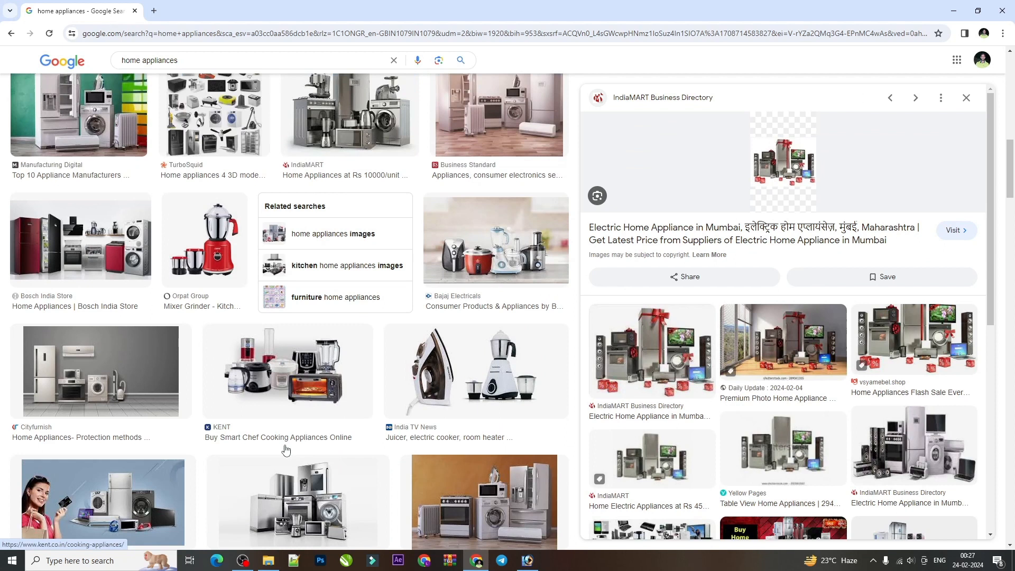
click(298, 373)
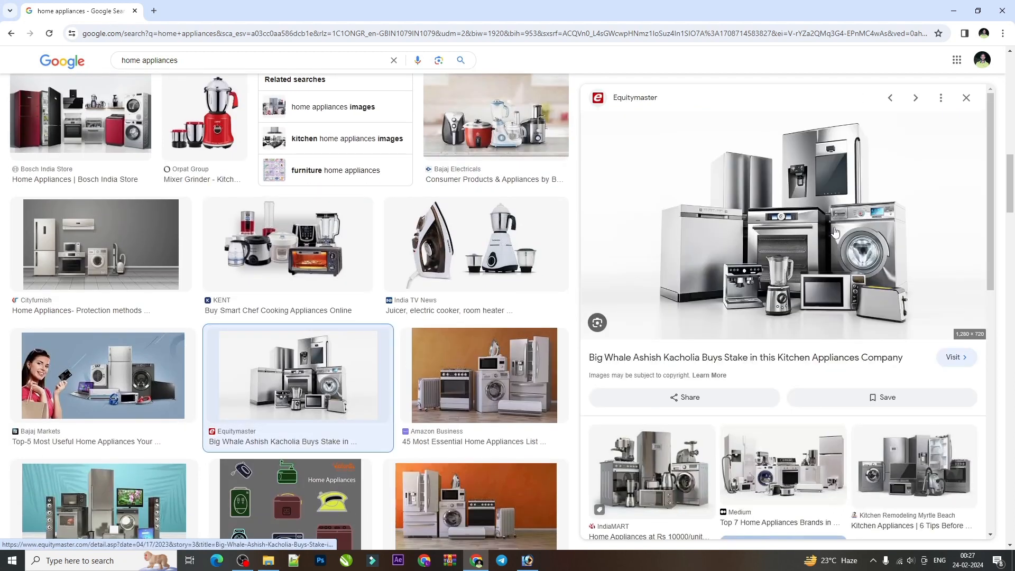
right_click(778, 231)
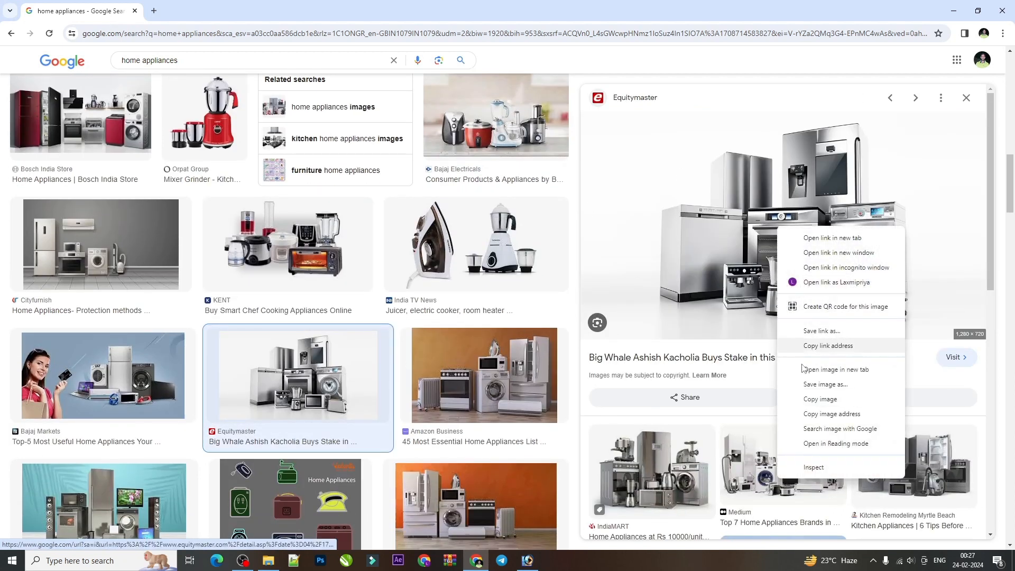
click(809, 415)
Paste the kitchen appliances picture into the Photoshop card, fit it over the fifth square and clip it to that square.
click(527, 560)
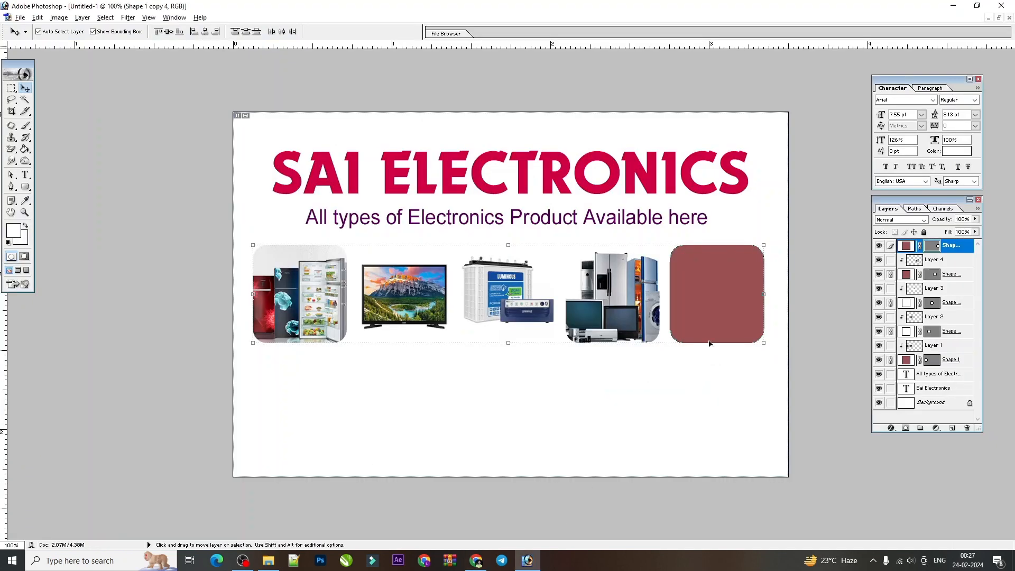
drag(717, 299, 715, 300)
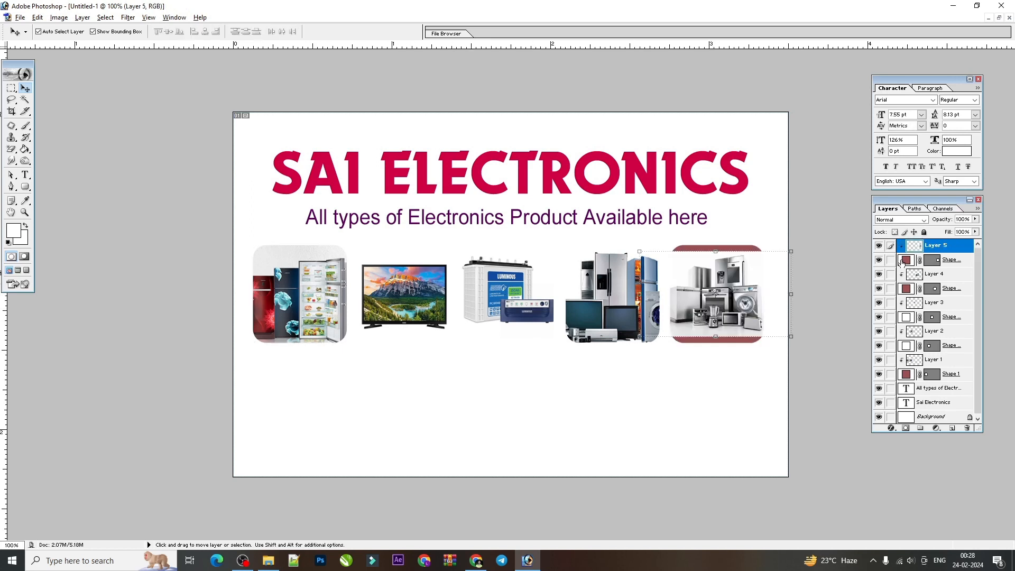
Recolour the fifth square white and select the kitchen appliances picture on top of it.
double_click(904, 260)
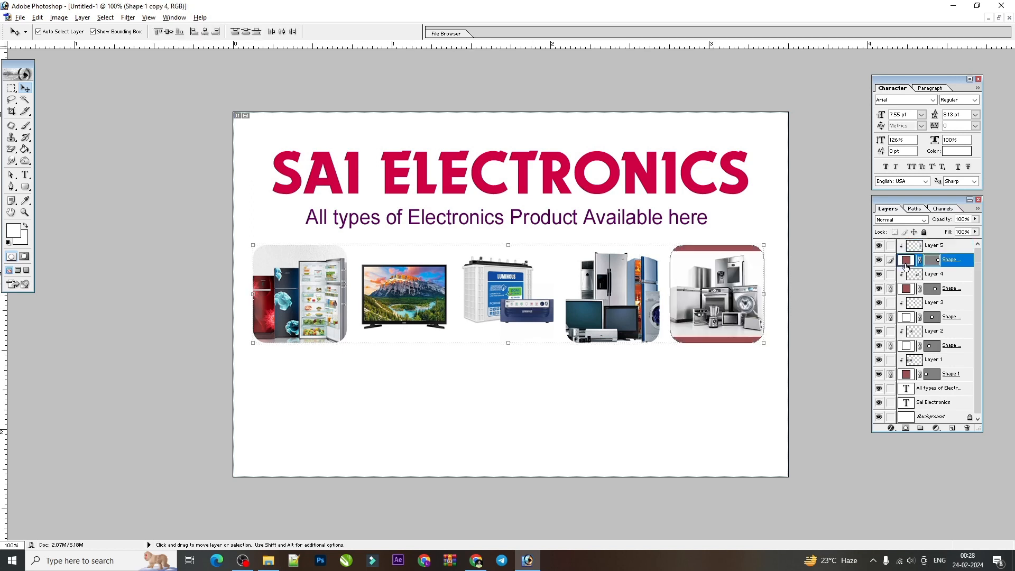
drag(364, 269, 257, 208)
click(506, 216)
key(v)
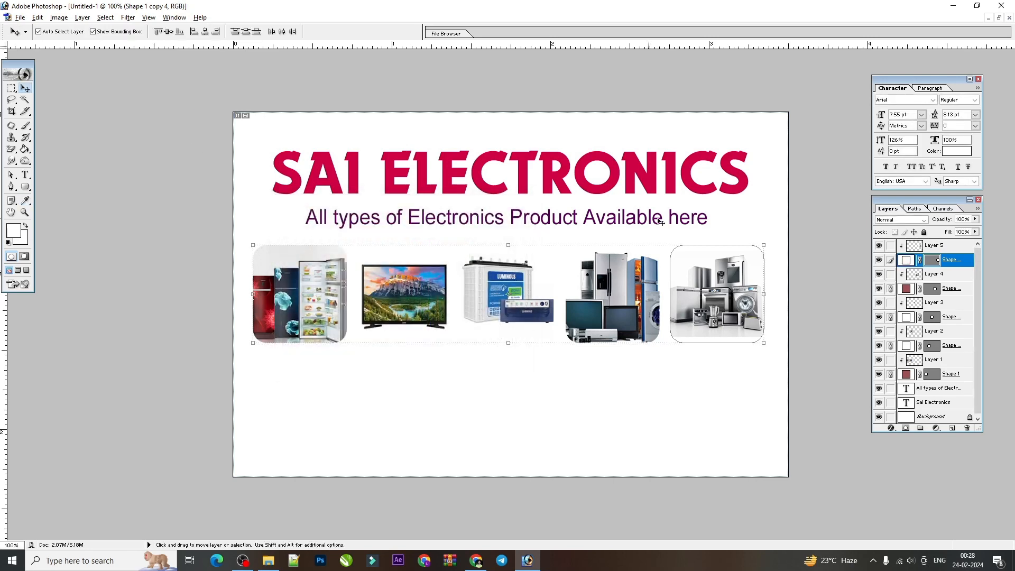
right_click(720, 311)
Save the card on the Desktop as a Photoshop file named "v dard".
key(ctrl+s)
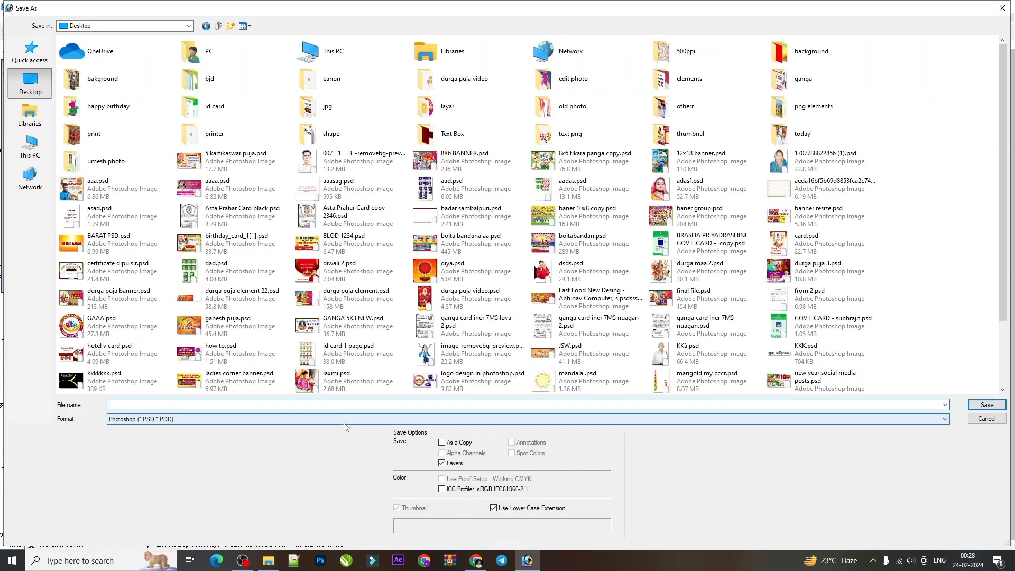
text(v dard)
key(Return)
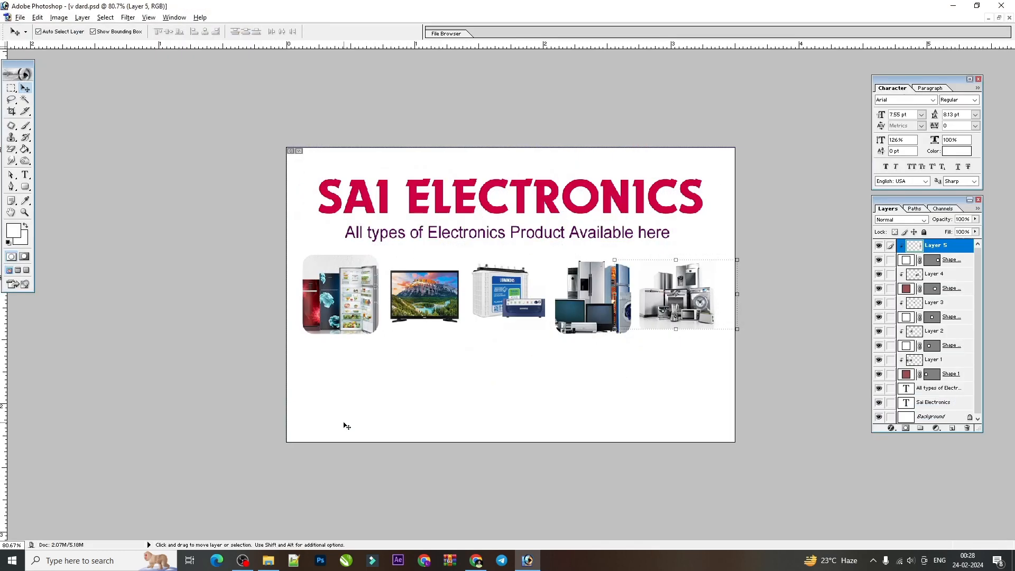
Nudge the tagline down slightly and duplicate it below the row of product pictures.
click(468, 194)
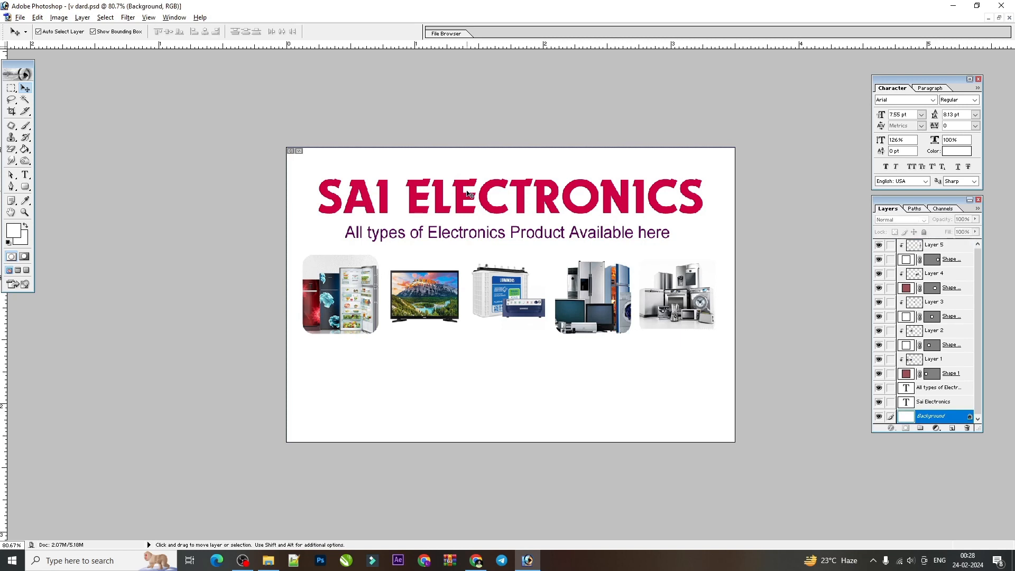
click(469, 201)
click(535, 237)
drag(534, 231, 535, 361)
Replace the duplicated tagline's text below the product pictures with the shop's town and district.
click(25, 175)
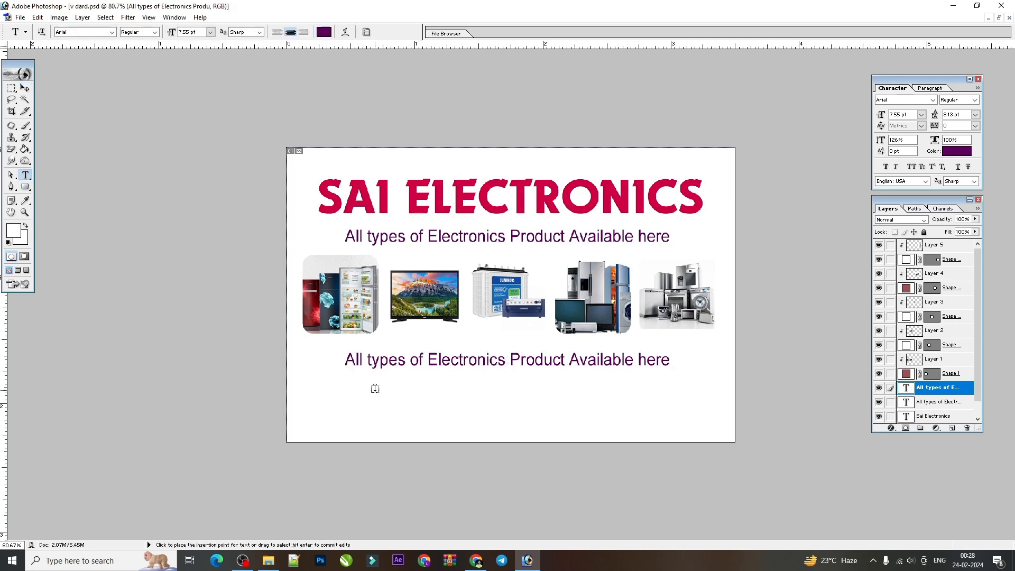
triple_click(477, 355)
text(P)
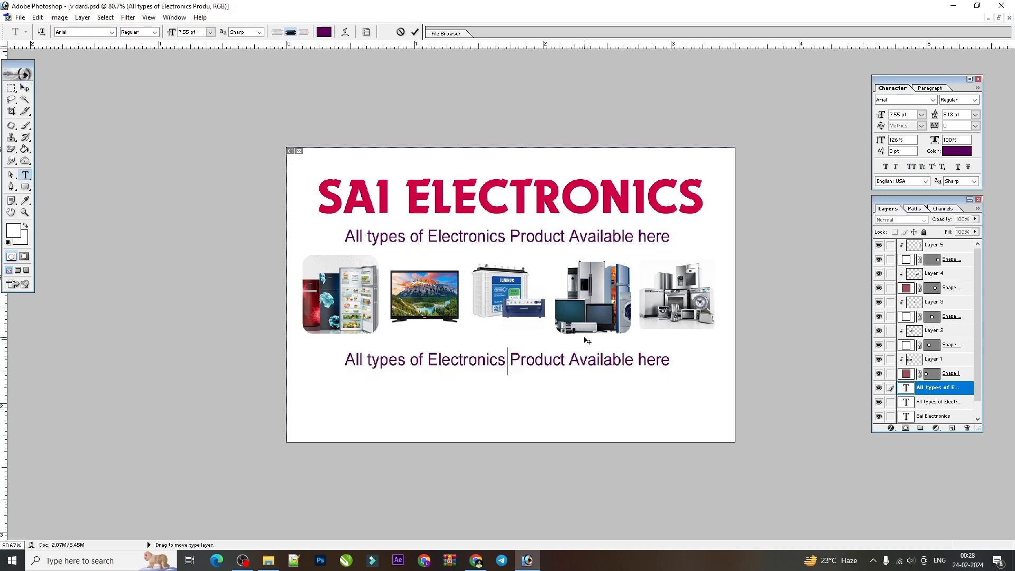
text(aradeep, Jagatsinn)
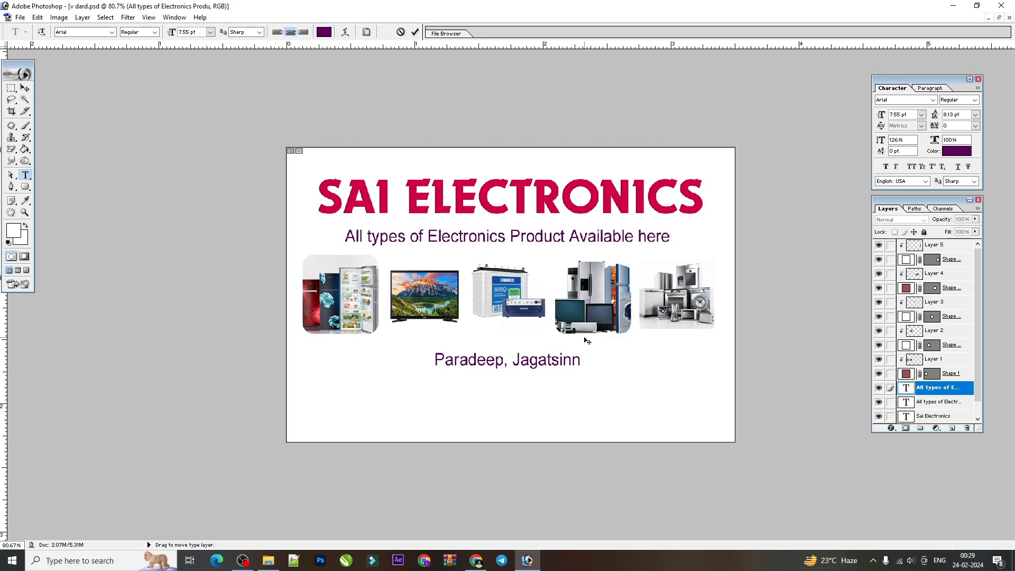
key(BackSpace)
text(ghpur)
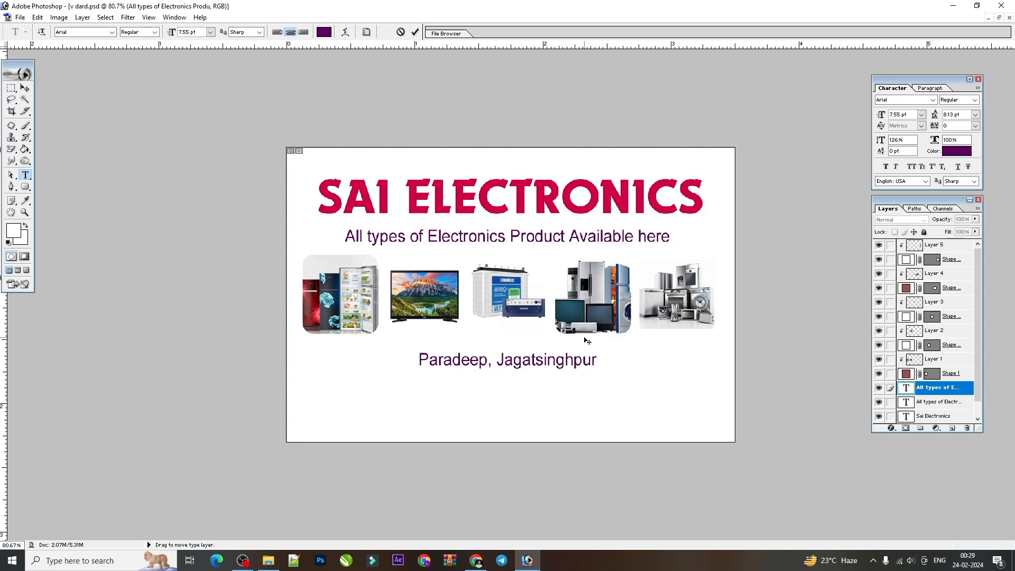
key(ctrl+Return)
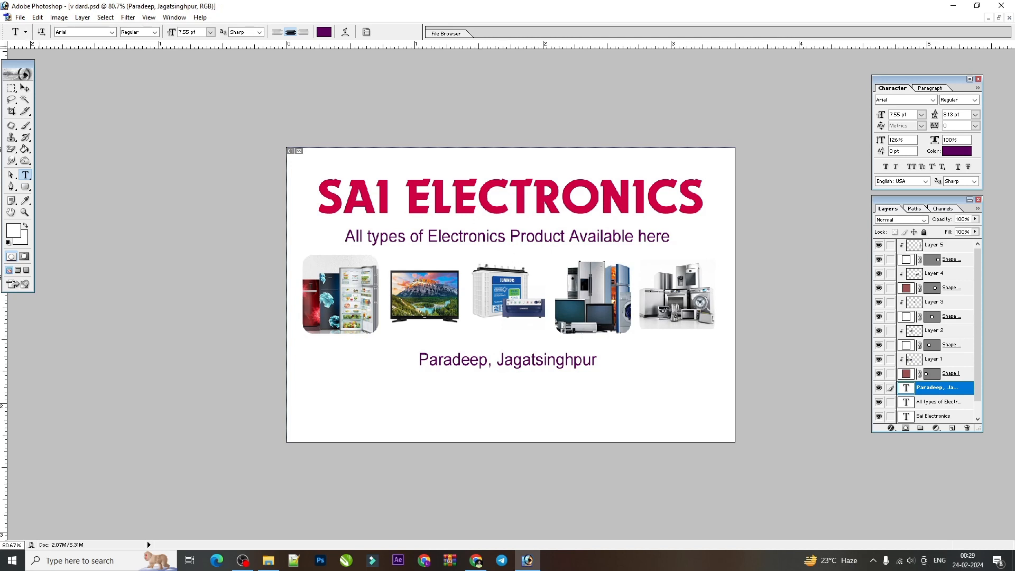
Duplicate the address line below itself and change the copy to "Mob:" followed by the mobile number.
click(31, 89)
drag(586, 396, 587, 410)
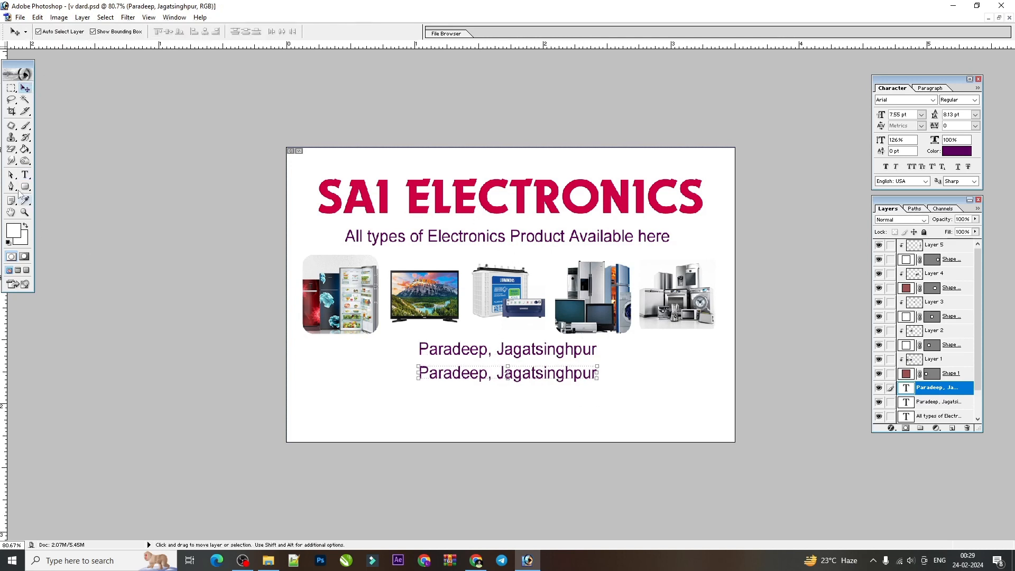
click(25, 175)
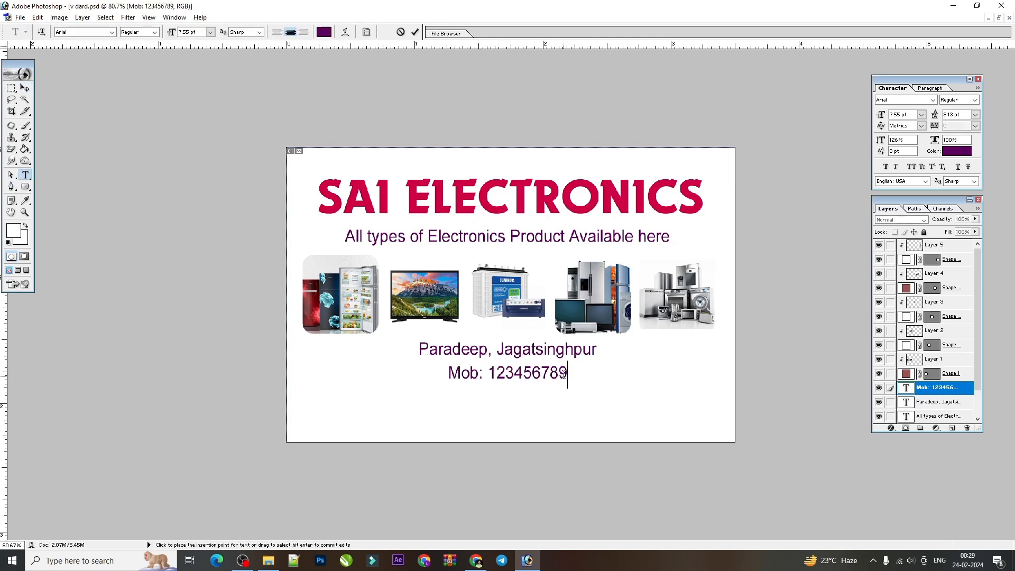
text(0)
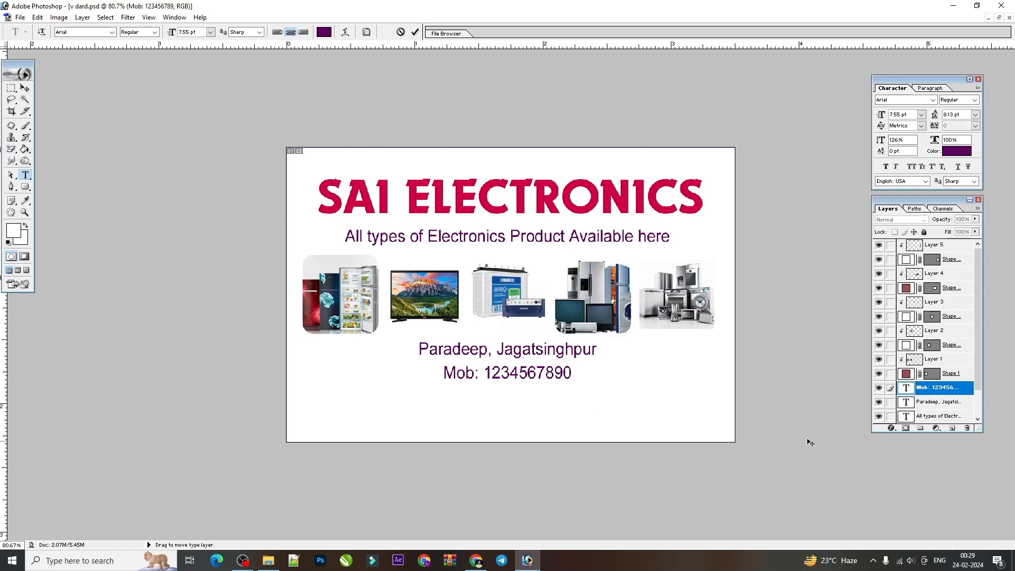
Enlarge the address and mobile lines to about 10.5 pt and move them lower on the card with more space between them.
click(25, 89)
click(533, 354)
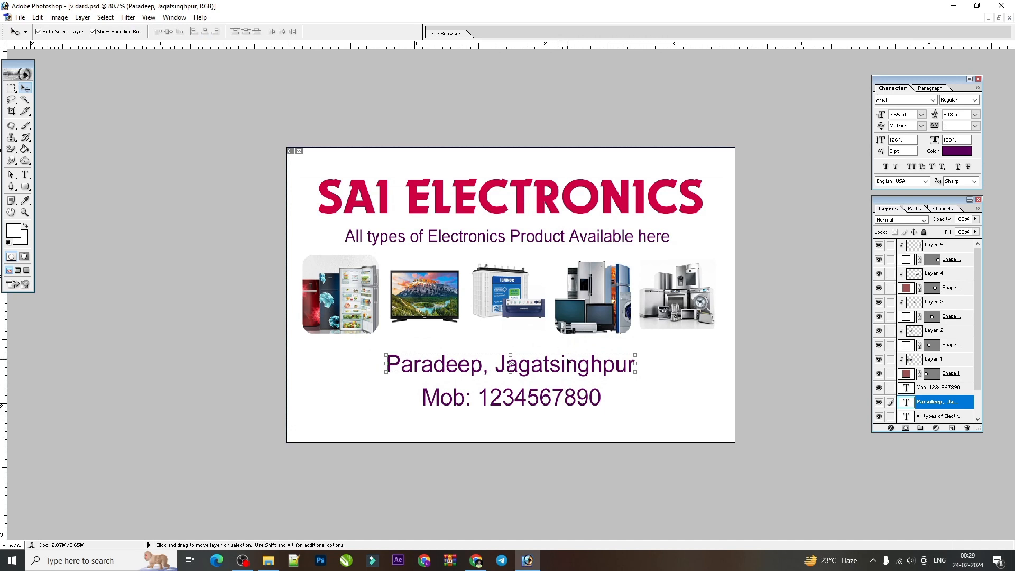
drag(573, 399, 574, 405)
Draw a wide rounded rectangle over the address line and fill it with dark red.
click(25, 186)
drag(336, 351, 650, 393)
click(24, 87)
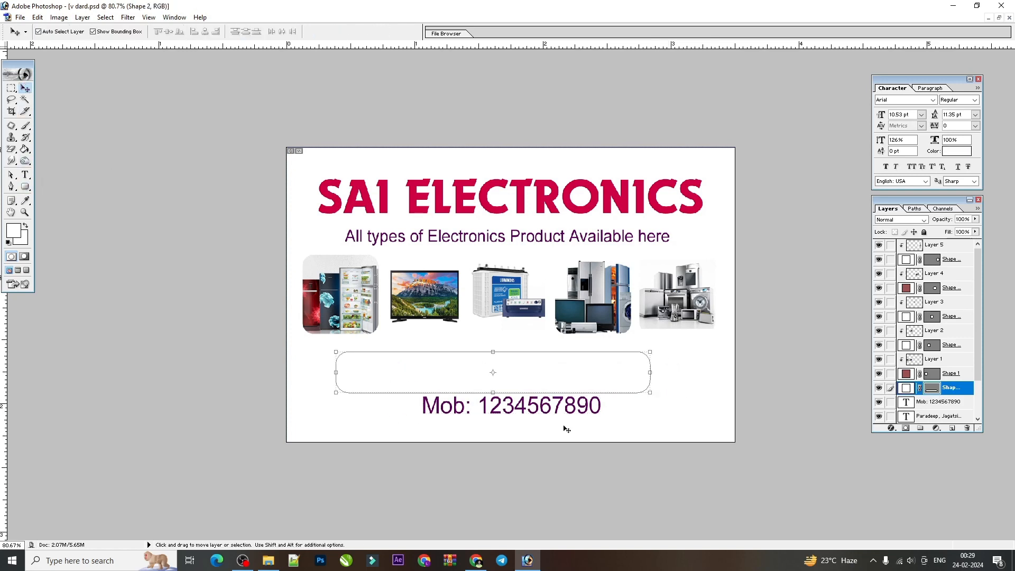
double_click(902, 388)
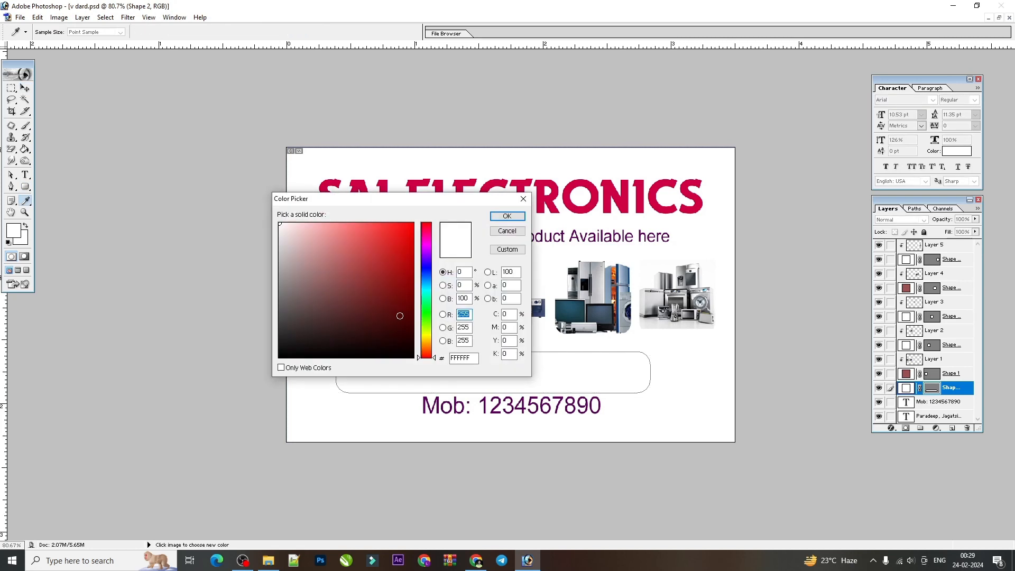
click(413, 291)
key(Return)
key(ctrl+plus)
mouse_move(678, 419)
mouse_down()
mouse_move(613, 404)
mouse_move(675, 414)
mouse_up()
key(Return)
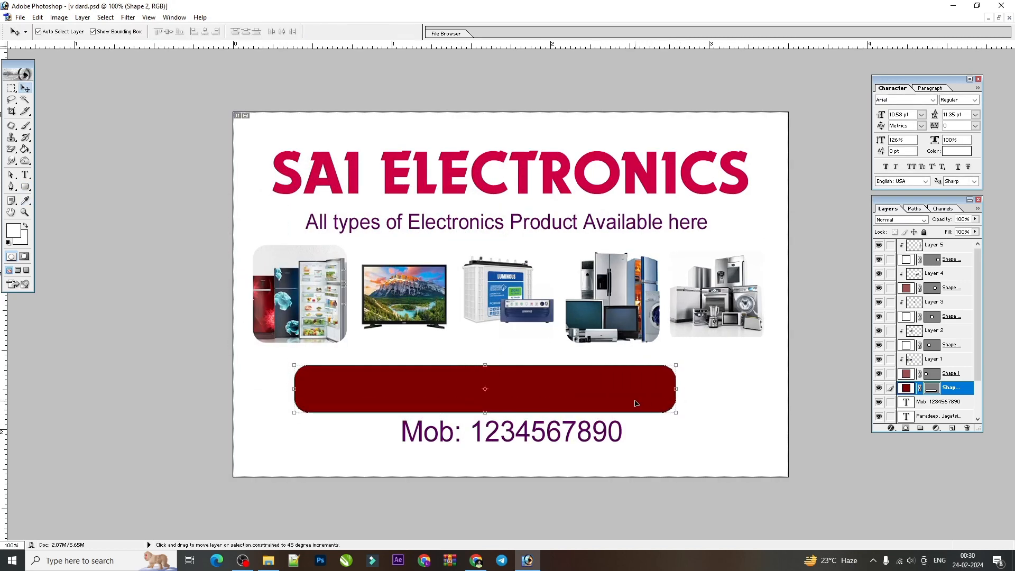
Send the dark red bar behind the address text and shift it slightly down and to the right.
key(ctrl+shift+bracketleft)
key(Down)
key(Down)
key(Down)
key(Down)
key(Down)
key(Down)
key(Down)
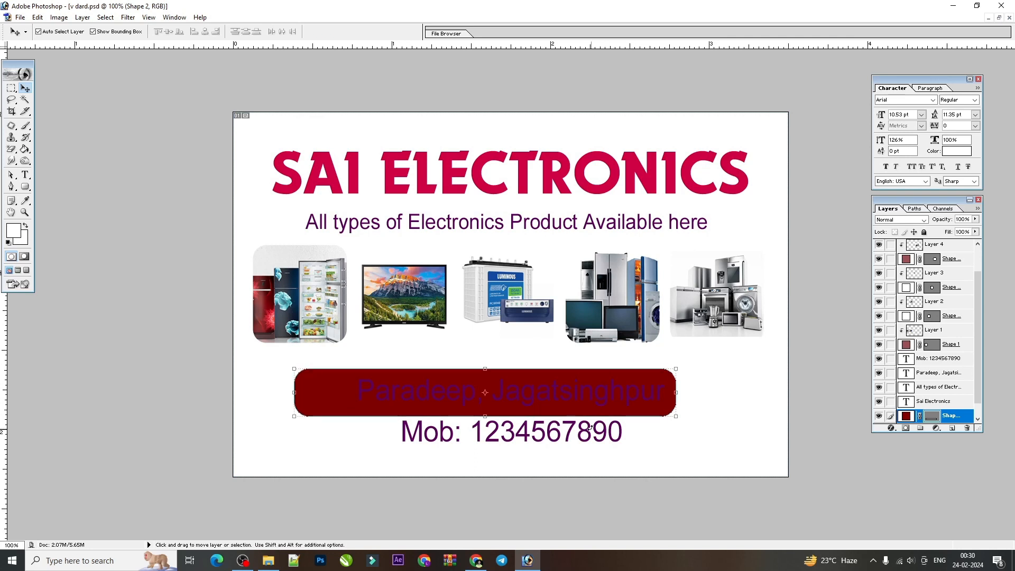
drag(619, 403, 628, 404)
Recolour the address line white so it stands out against the dark red bar.
click(629, 401)
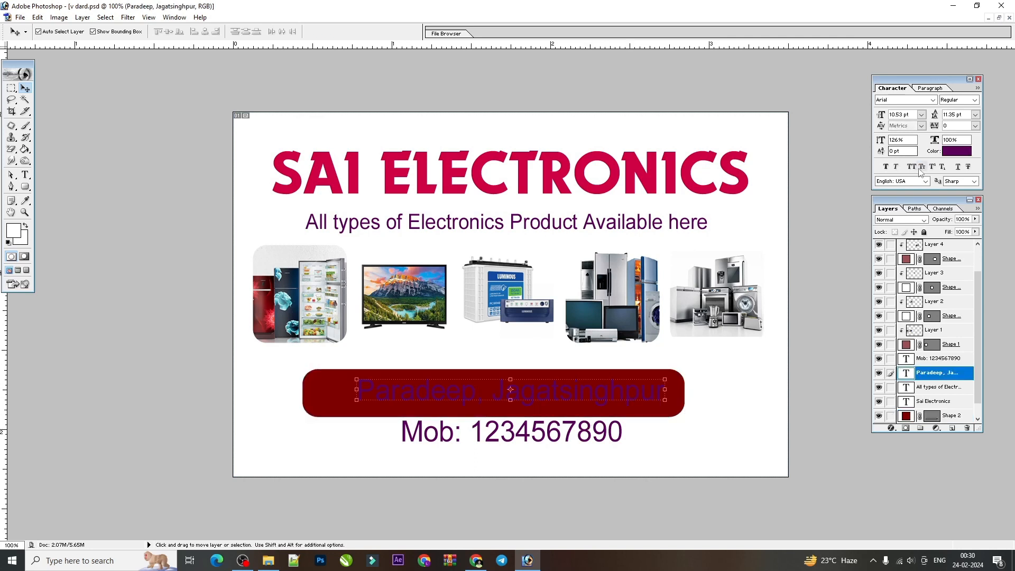
click(955, 153)
click(256, 236)
key(Return)
Centre the dark red bar and the address horizontally on the card, and nudge the mobile line down.
shift+right_click(673, 401)
click(698, 408)
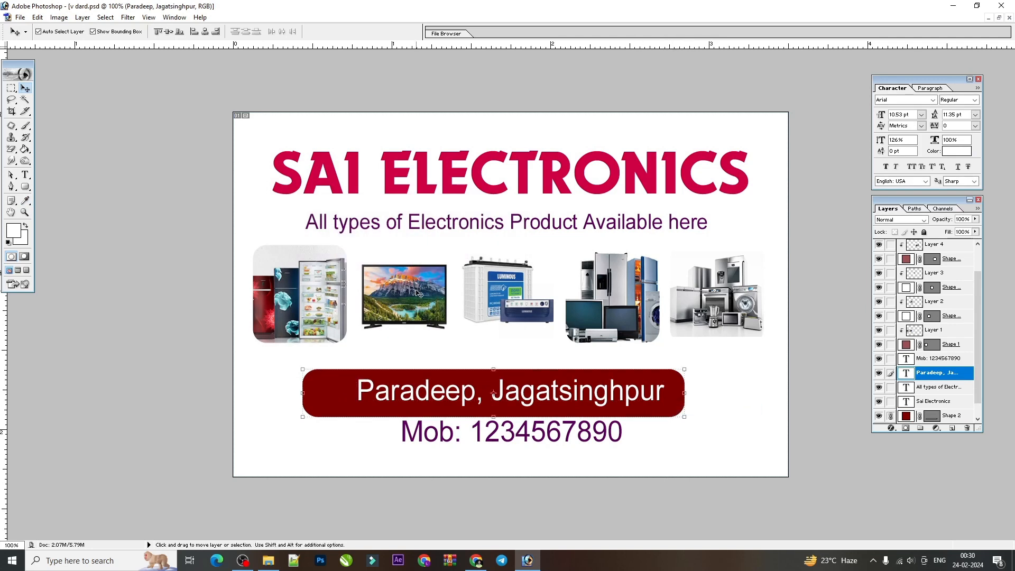
click(205, 31)
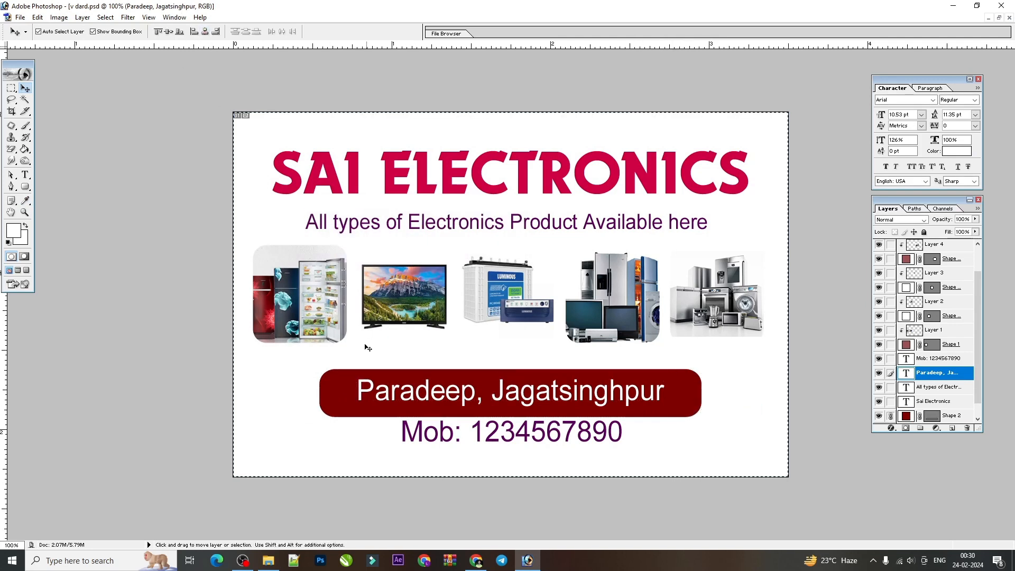
key(ctrl+t)
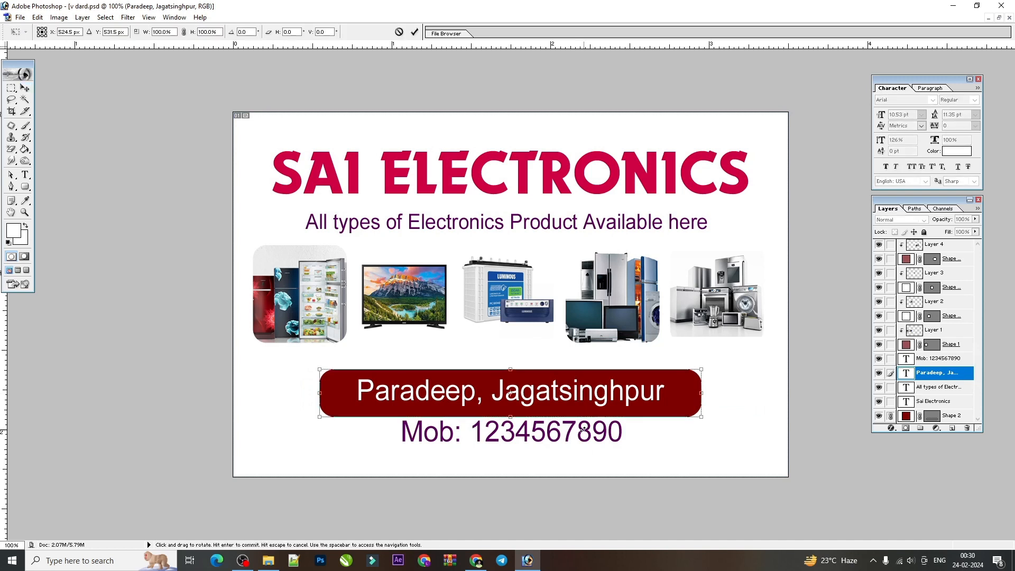
key(Return)
click(582, 446)
key(Down)
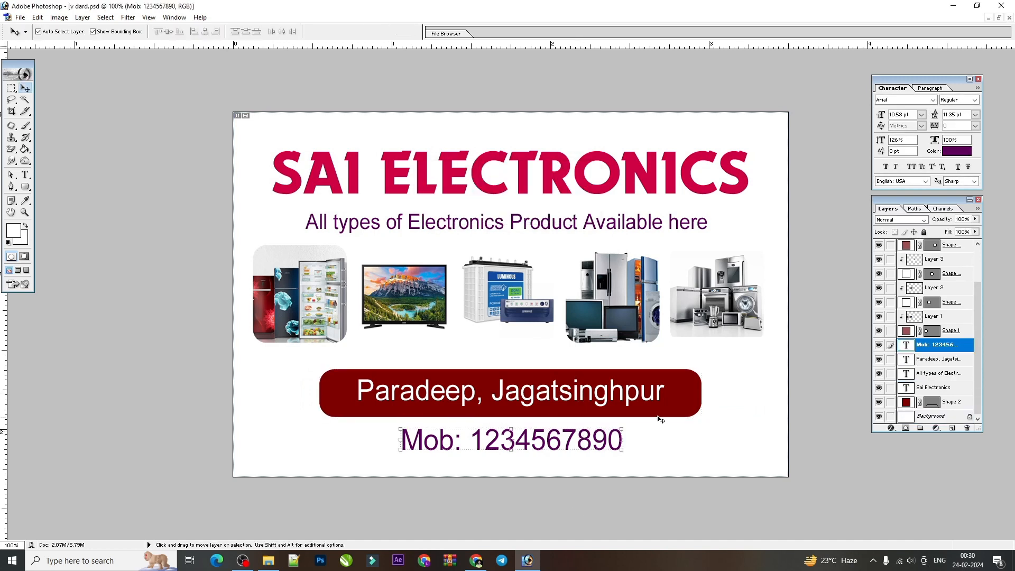
Duplicate the dark red bar behind the mobile number and shrink the copy to fit the text.
click(664, 410)
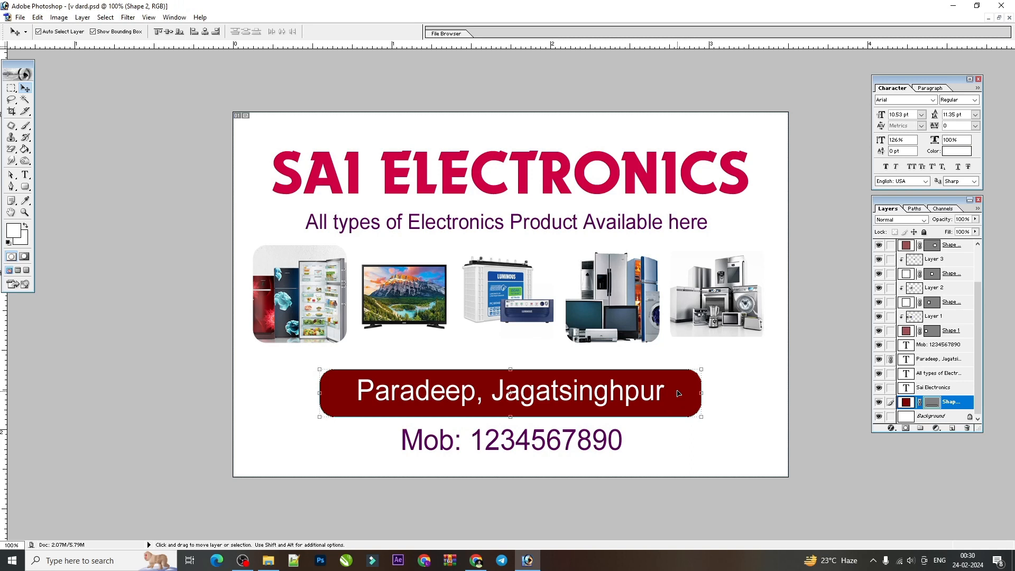
drag(678, 390, 676, 438)
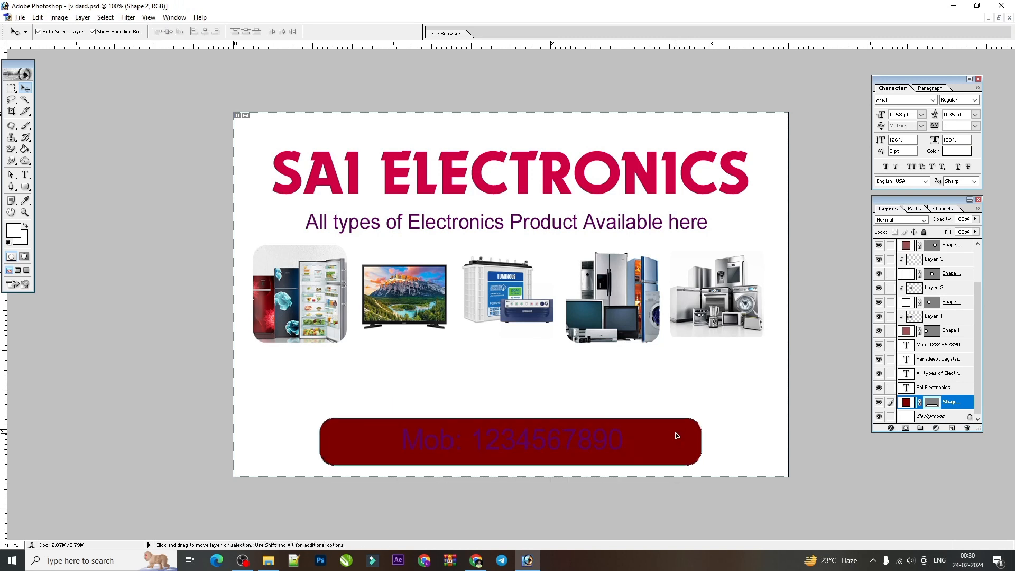
key(ctrl+z)
right_click(676, 409)
click(681, 412)
drag(678, 394, 675, 446)
key(ctrl+z)
drag(701, 463, 640, 445)
key(Return)
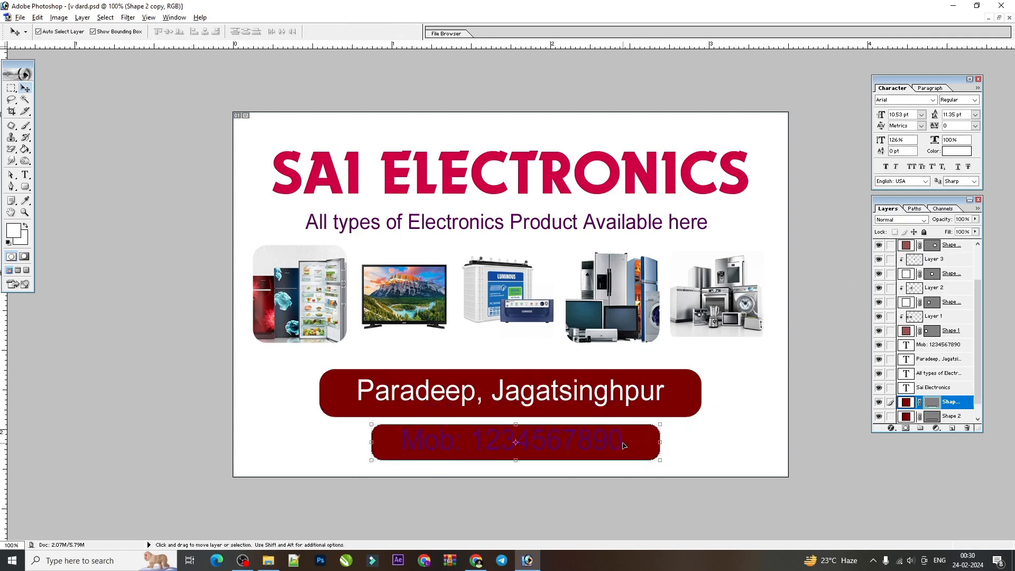
Recolour the mobile number line bright yellow with its magenta value set to 0%.
click(622, 444)
click(956, 152)
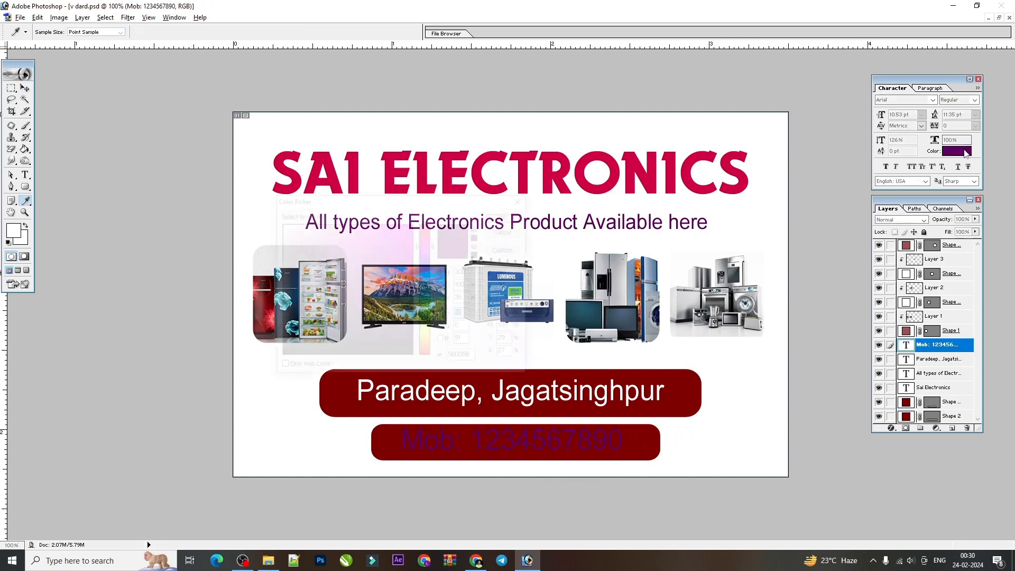
click(427, 338)
drag(405, 237, 448, 152)
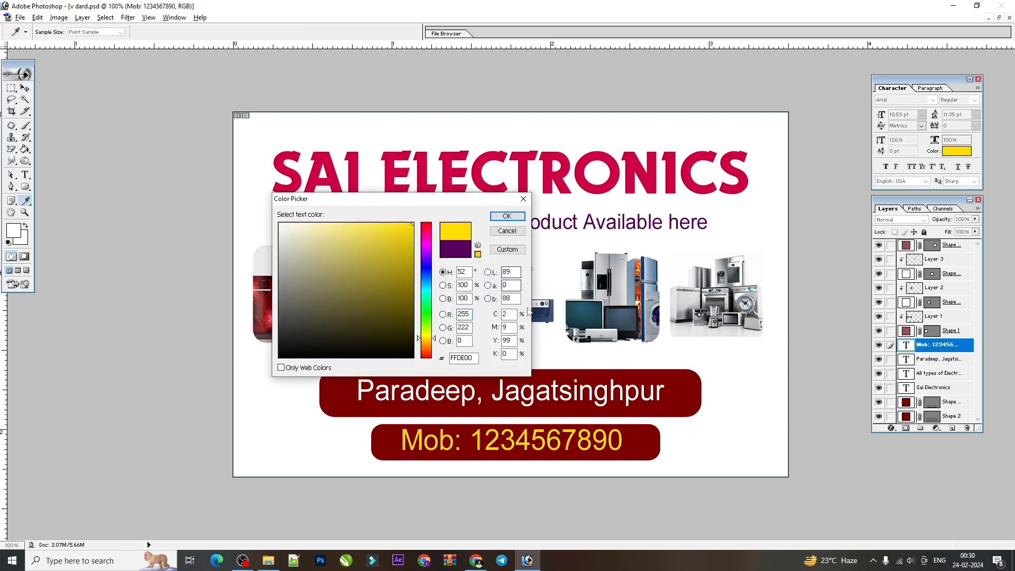
text(0)
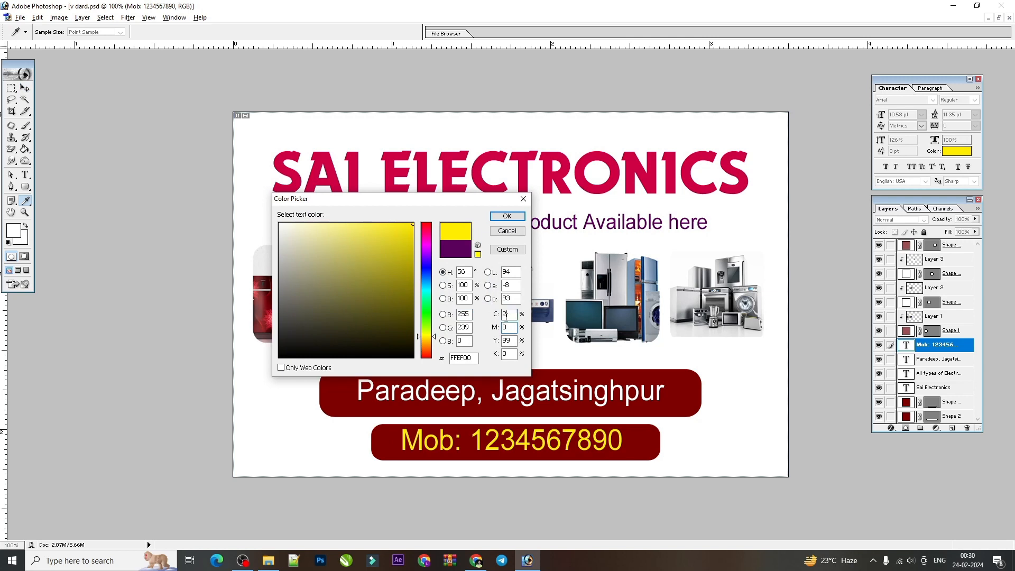
key(Return)
key(v)
click(655, 452)
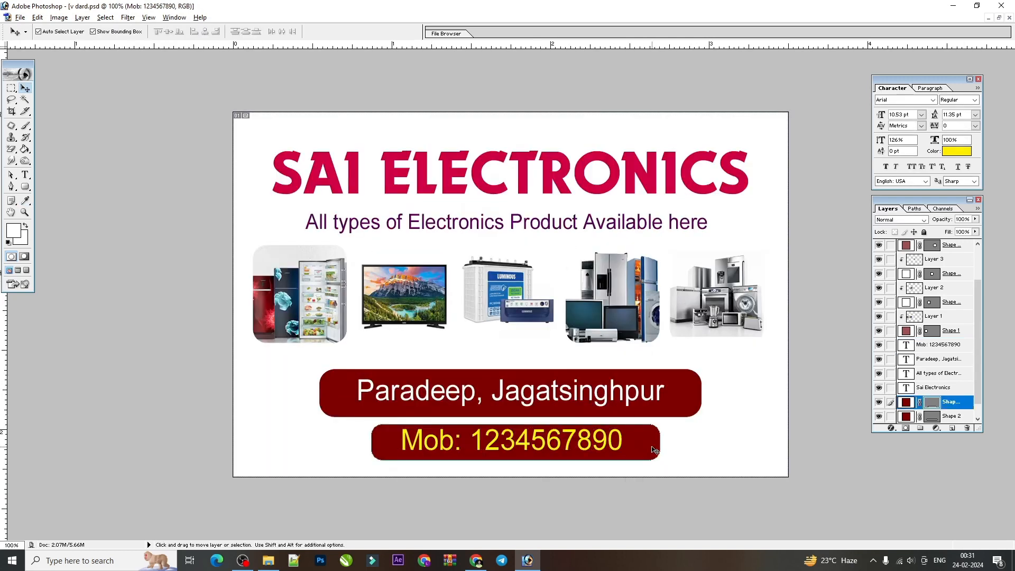
click(621, 445)
key(ctrl+minus)
Switch to Chrome and search Google Images for "pattern background".
click(476, 559)
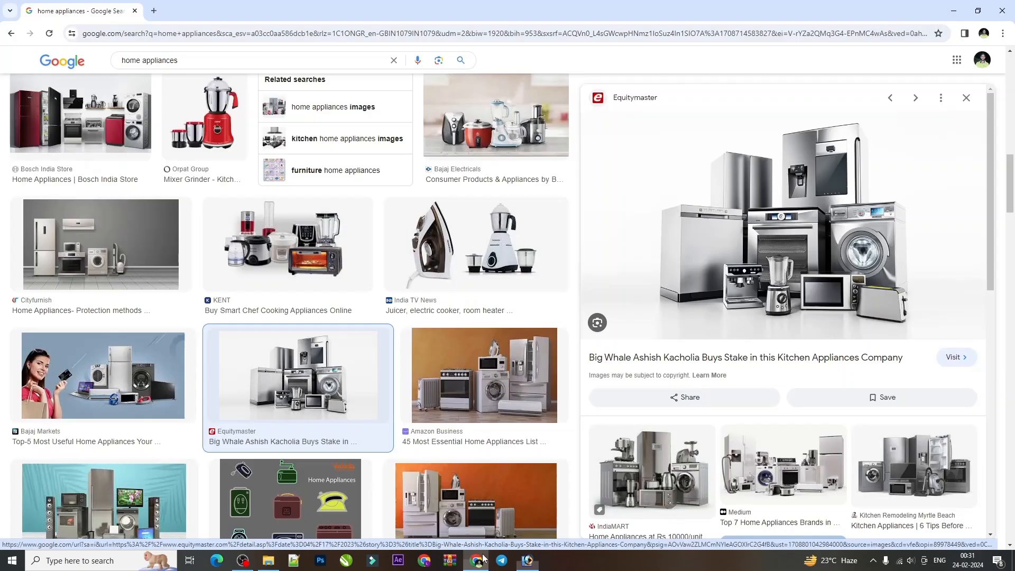
key(slash)
text(p)
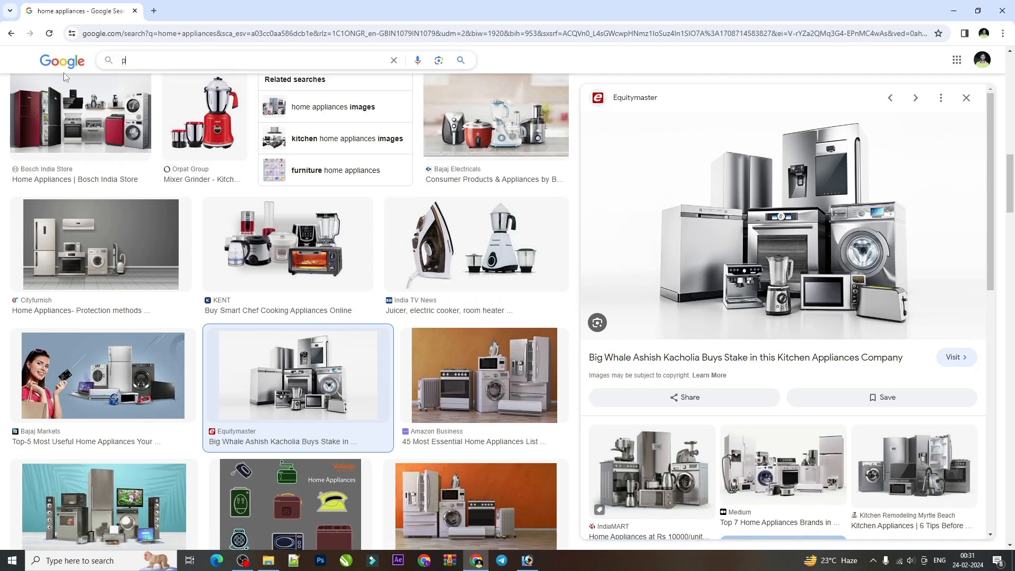
click(168, 83)
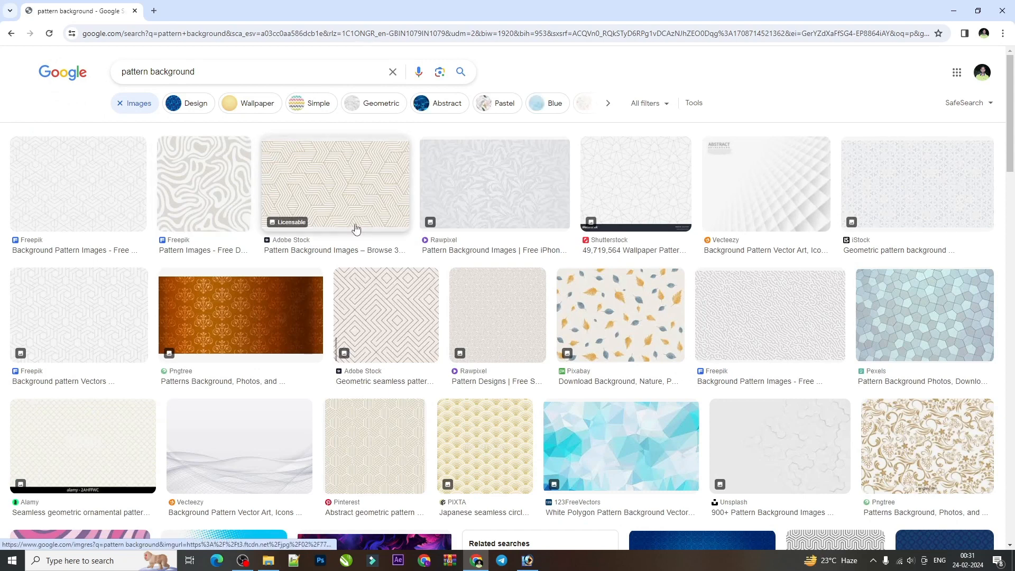
Look through the pattern backgrounds for a light design and open the light grey and white geometric floral pattern from iStock.
scroll(450, 204, down, 2)
scroll(450, 203, down, 3)
click(487, 194)
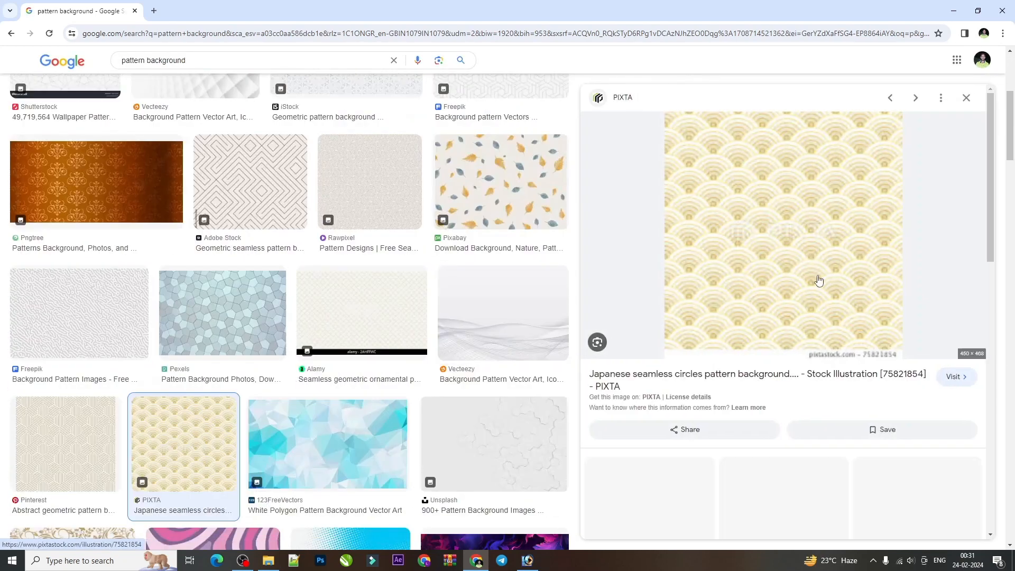
scroll(789, 272, down, 8)
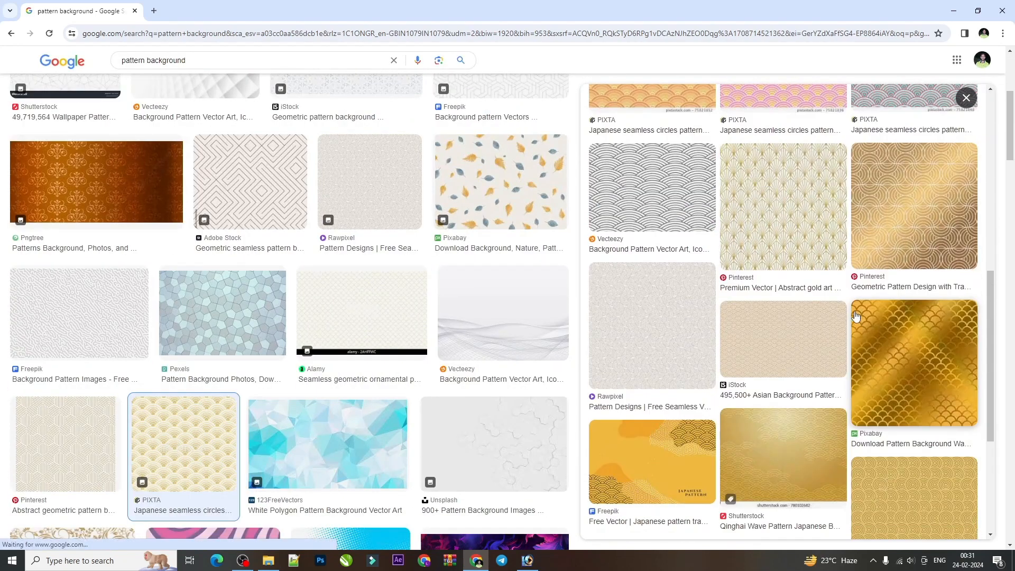
scroll(324, 224, down, 8)
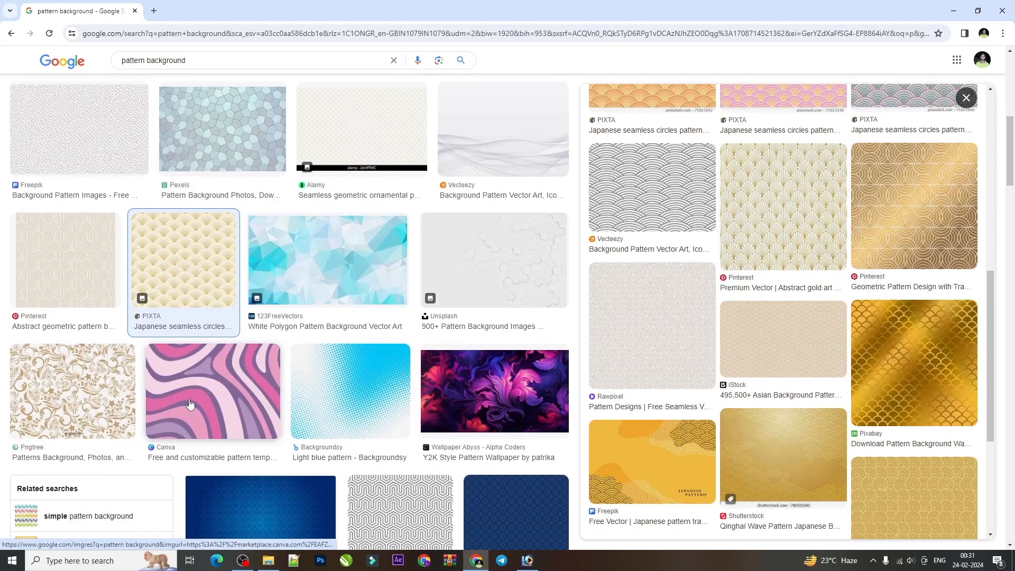
scroll(212, 264, down, 2)
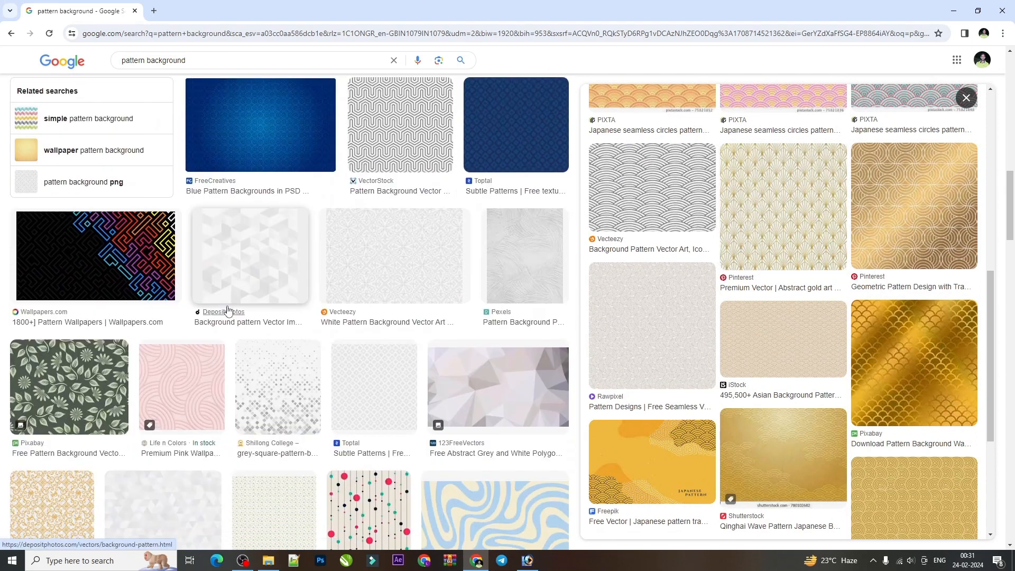
click(360, 272)
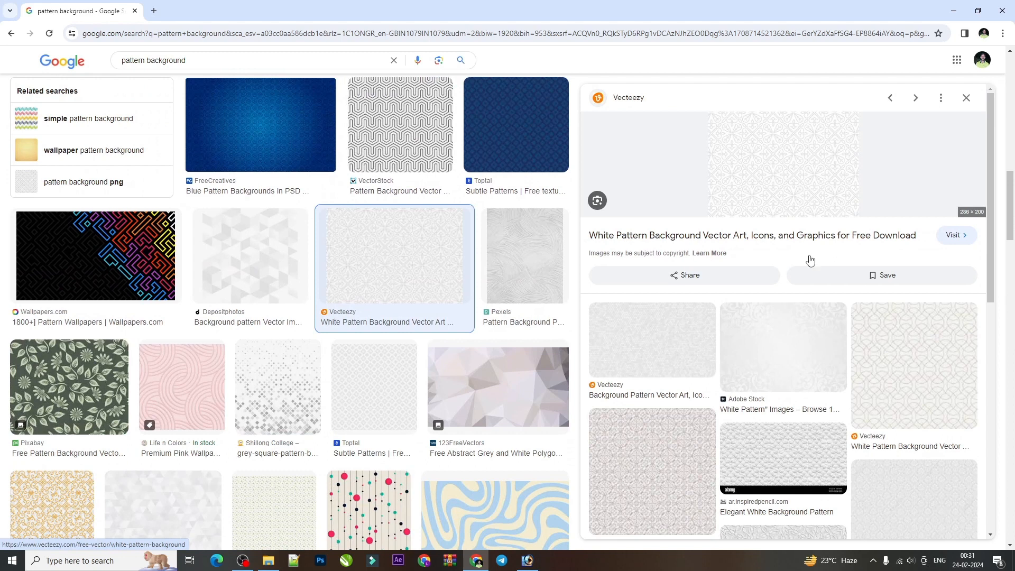
click(883, 373)
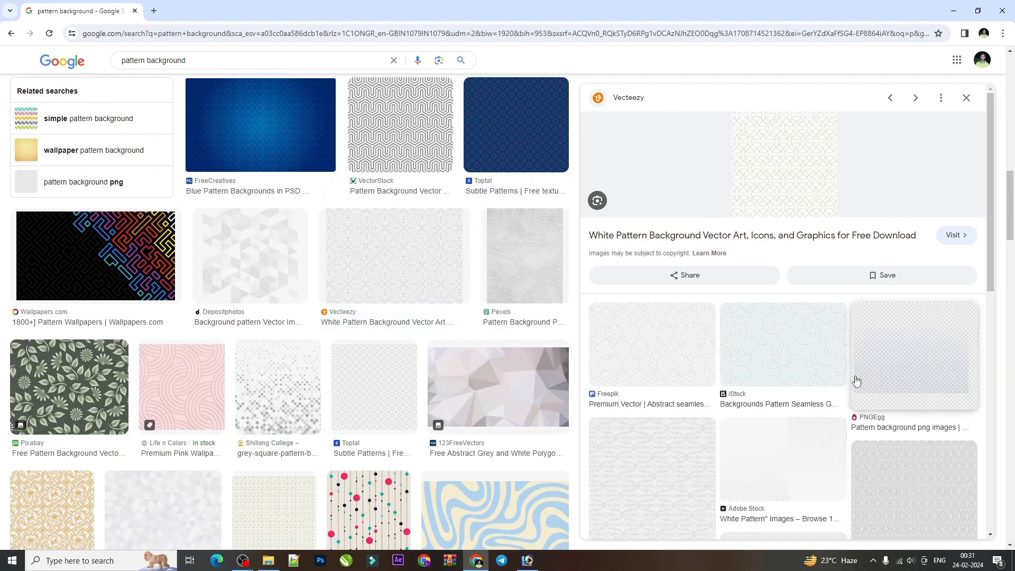
scroll(695, 319, down, 6)
click(659, 249)
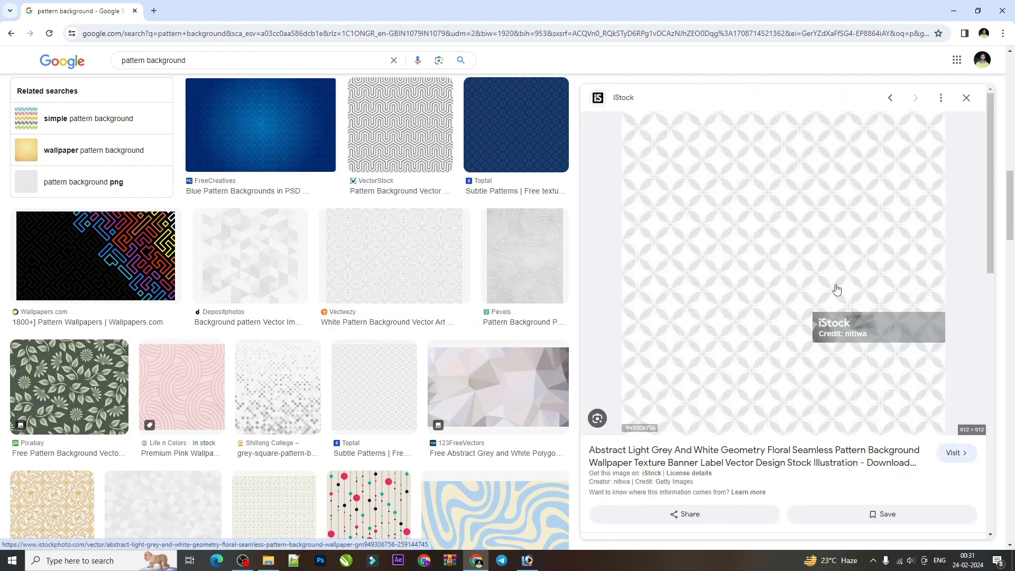
Look through more pattern backgrounds and open the dark magenta pattern wallpaper from Wallpapers.
scroll(833, 288, down, 7)
click(780, 228)
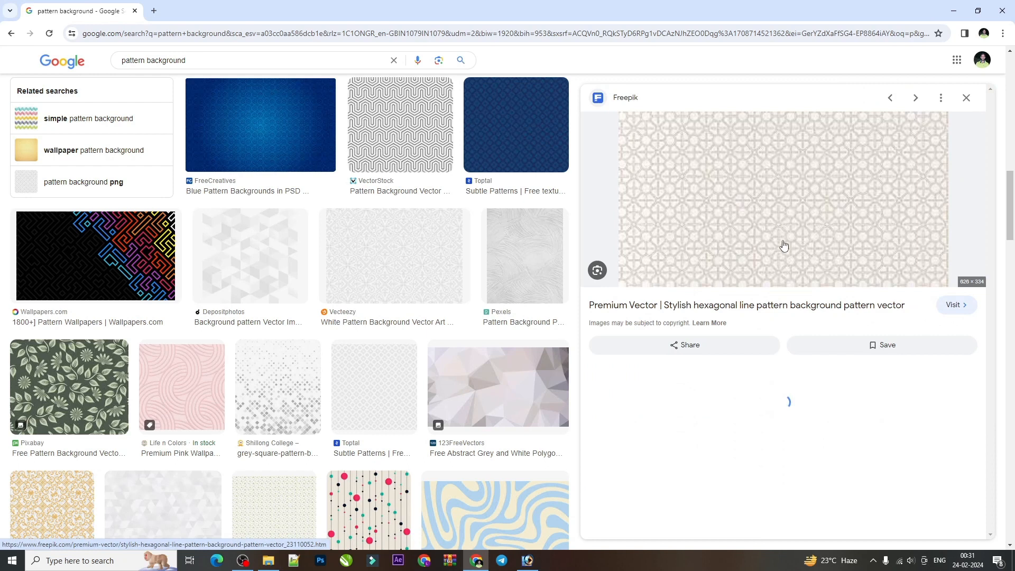
scroll(812, 370, down, 6)
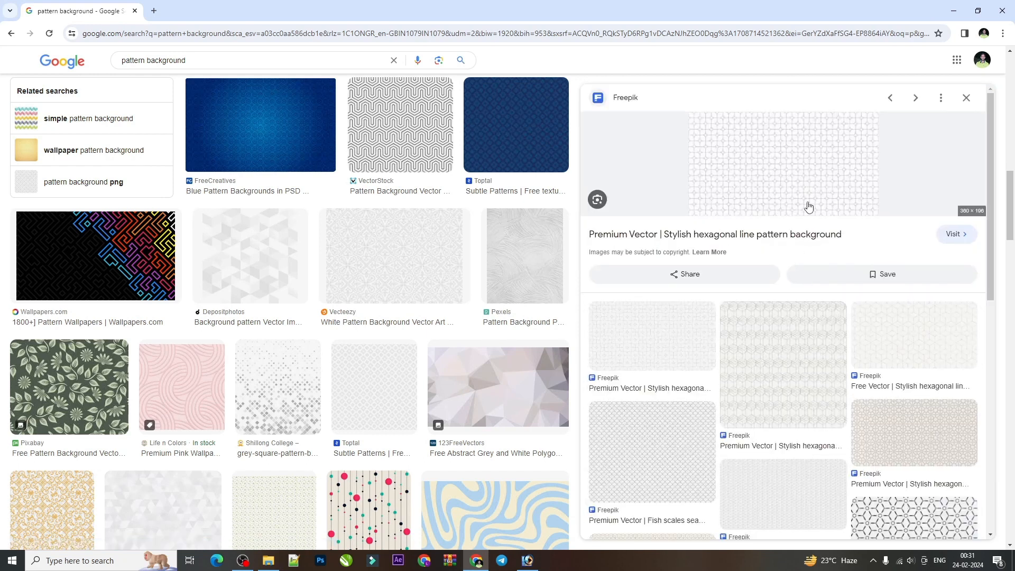
scroll(807, 299, down, 4)
scroll(182, 206, down, 6)
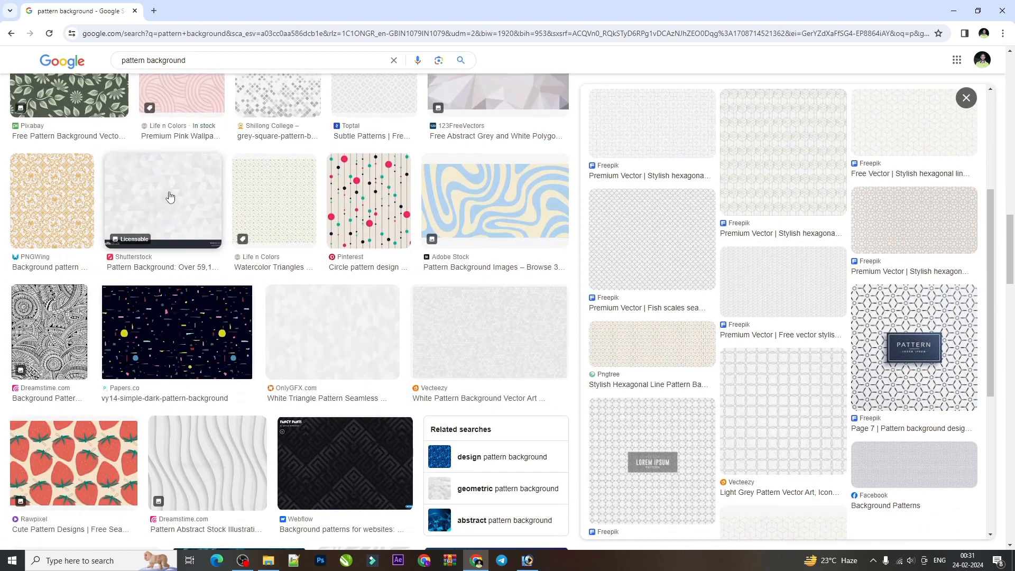
scroll(199, 222, down, 2)
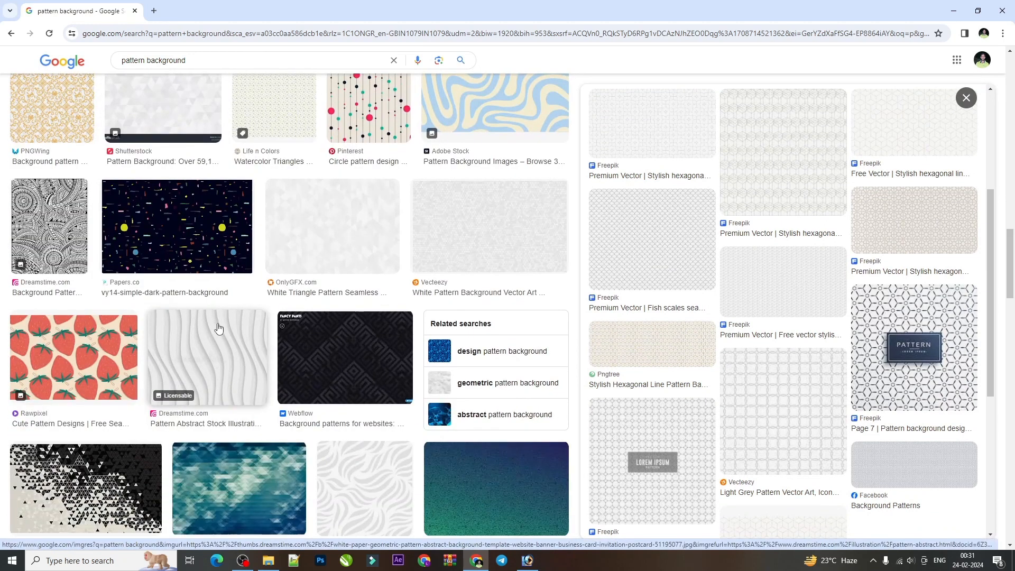
click(73, 114)
scroll(770, 348, down, 3)
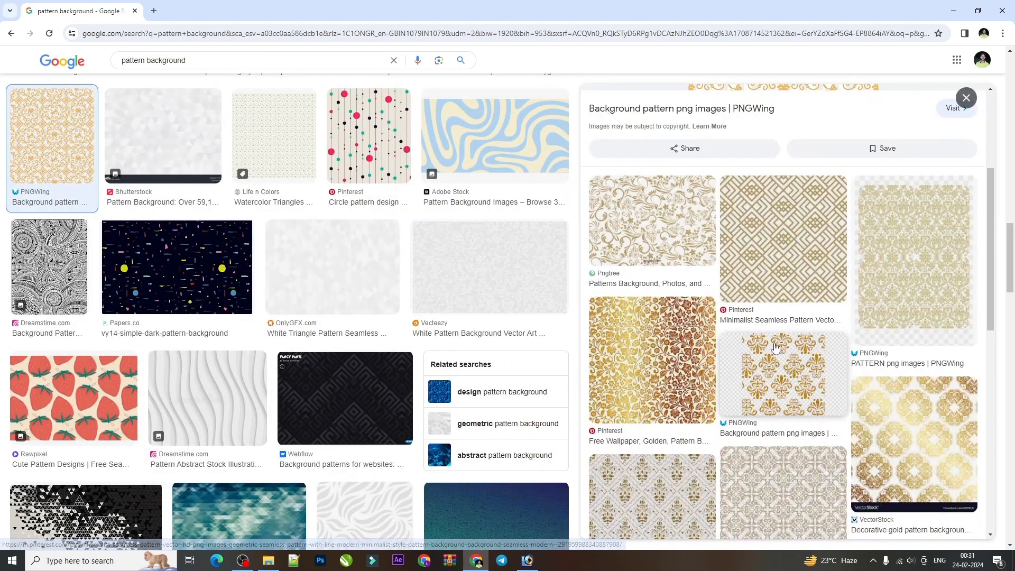
scroll(507, 327, down, 9)
click(504, 315)
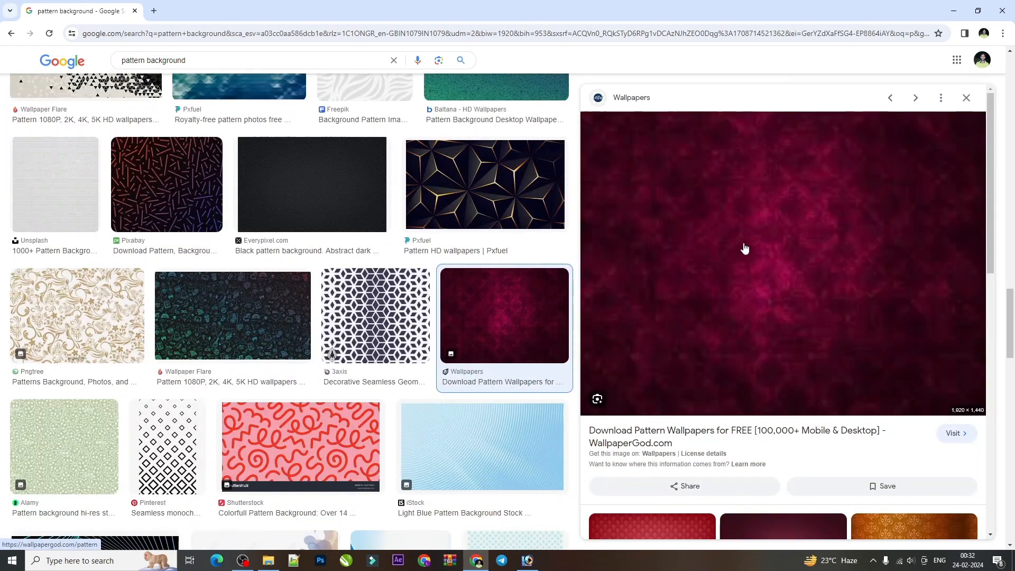
Copy the dark magenta pattern wallpaper image.
right_click(781, 255)
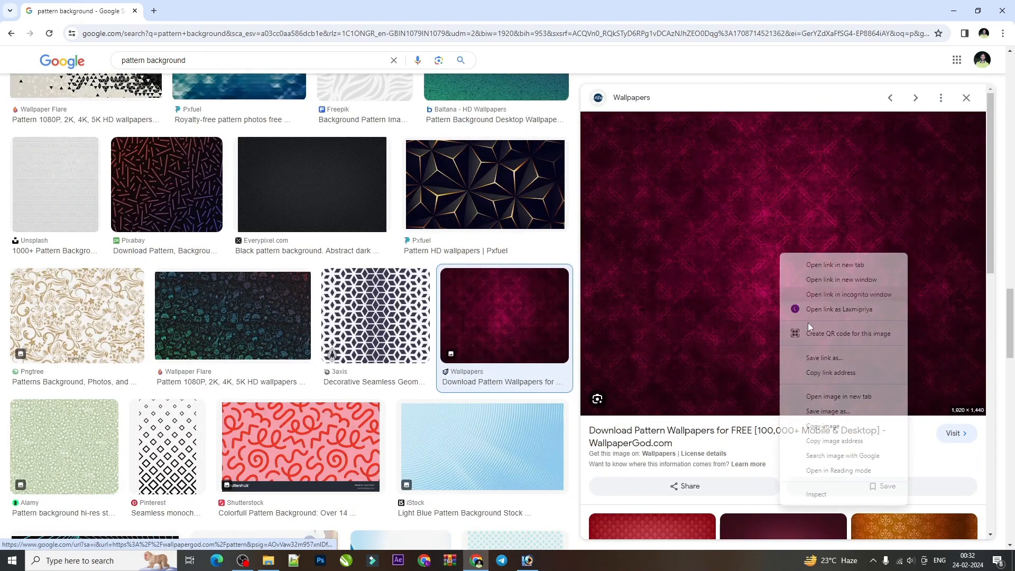
click(812, 413)
click(527, 560)
right_click(730, 260)
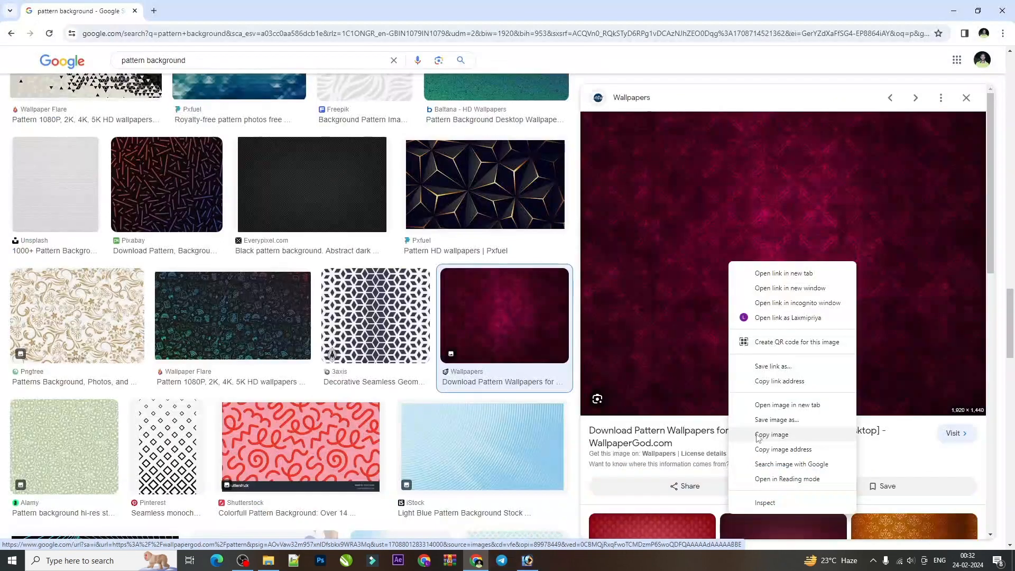
click(770, 433)
Open the red damask pattern background from Pxfuel among the related images and copy the image.
scroll(658, 419, down, 4)
click(669, 348)
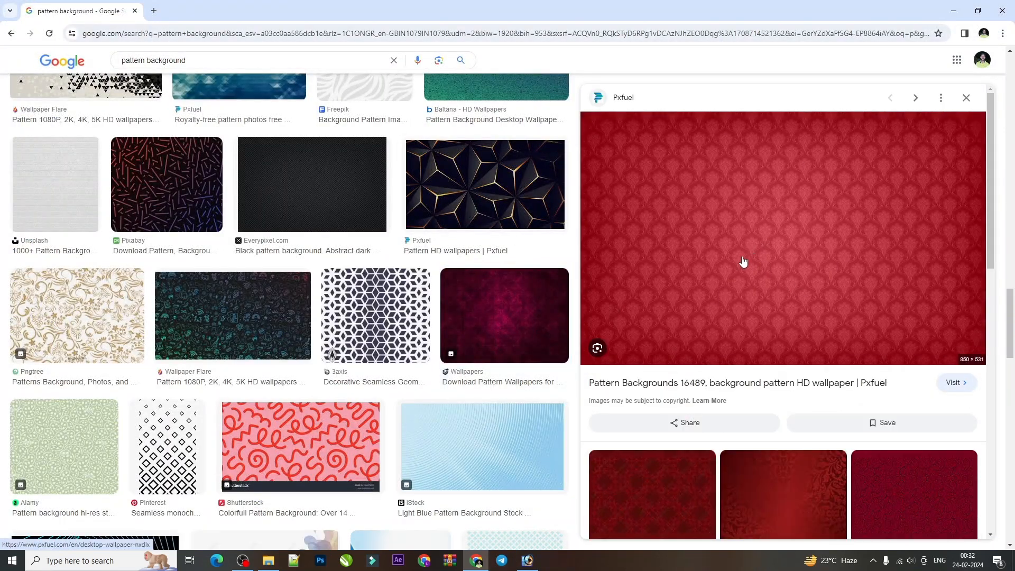
scroll(781, 305, down, 3)
scroll(777, 305, up, 2)
right_click(791, 204)
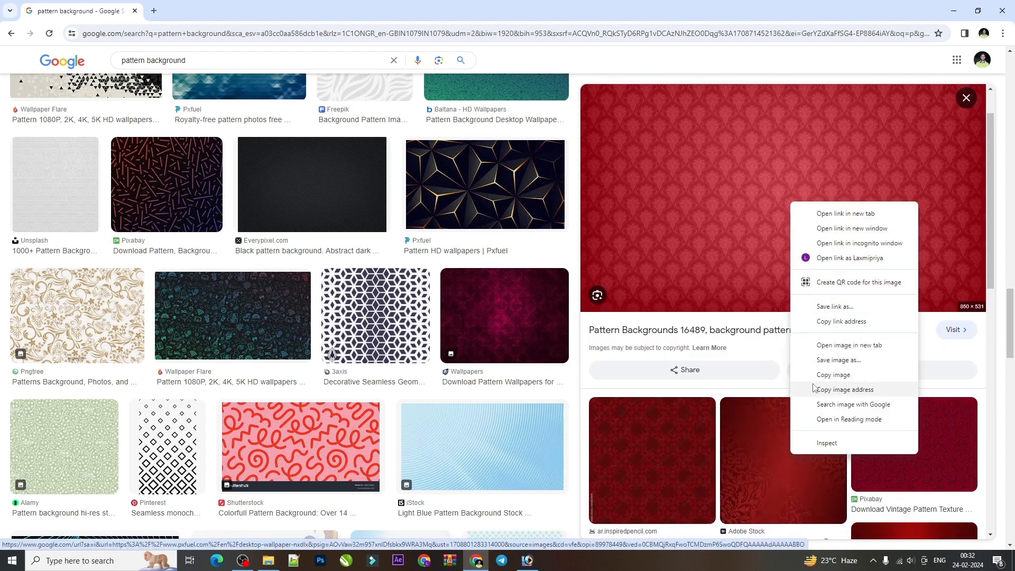
click(832, 375)
Switch to Photoshop, paste the red damask pattern just above the background layer and enlarge it to cover the whole card.
click(526, 560)
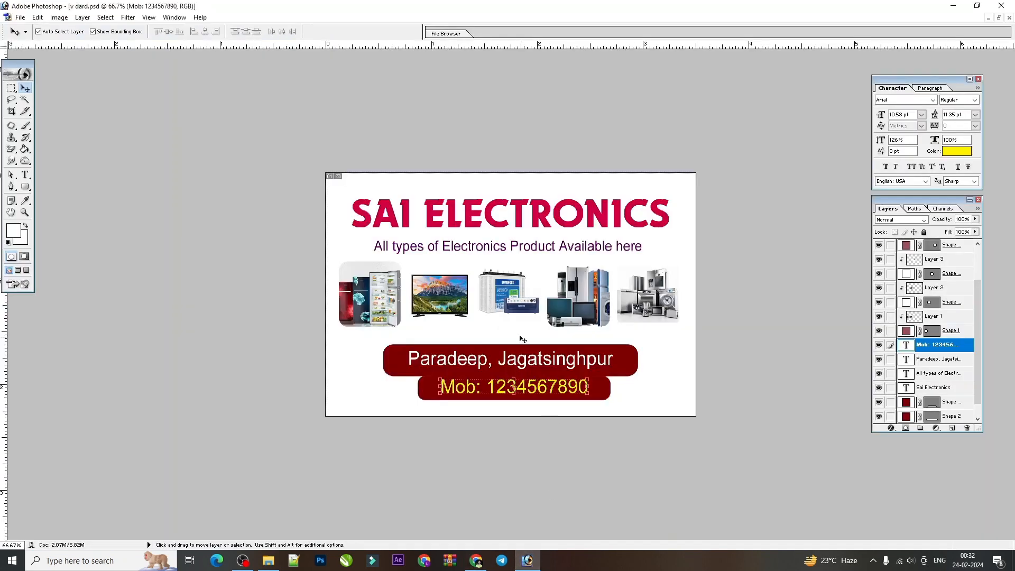
click(679, 387)
key(ctrl+v)
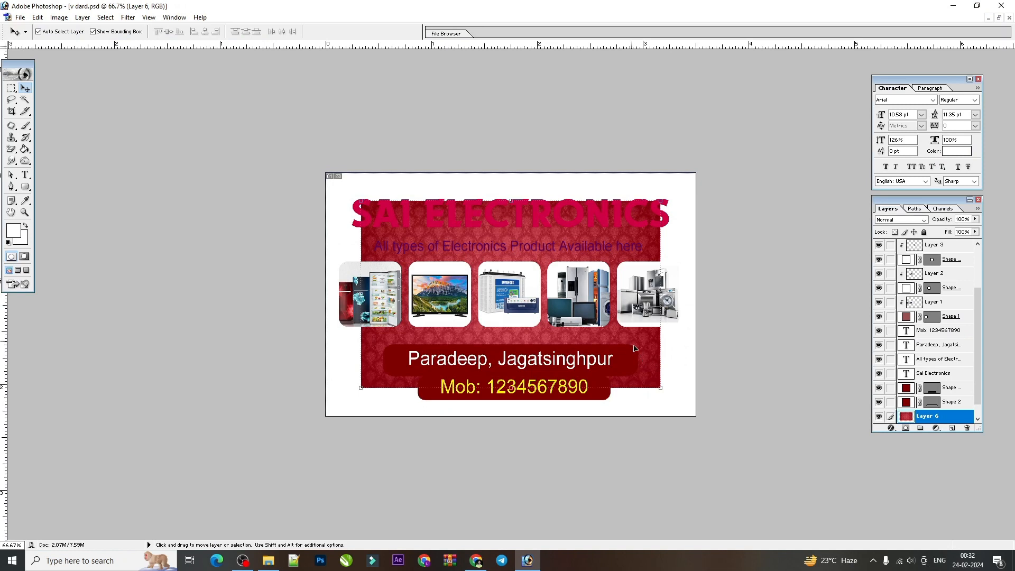
drag(660, 388, 702, 425)
Nudge the SAI ELECTRONICS title down and style it with a yellow-to-white gradient overlay, inner shadow, inner glow and bevel.
click(536, 216)
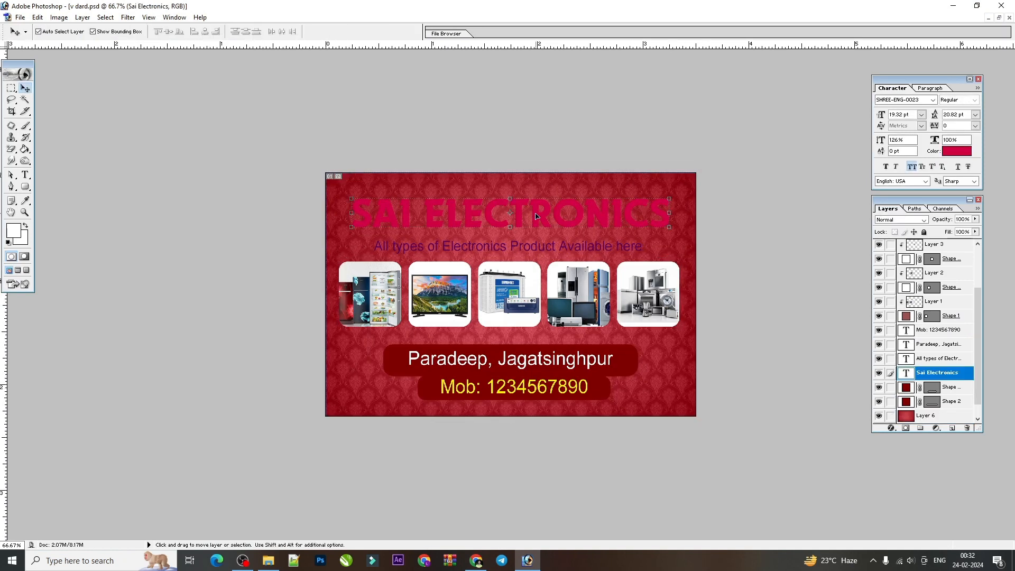
key(shift+Down)
click(891, 428)
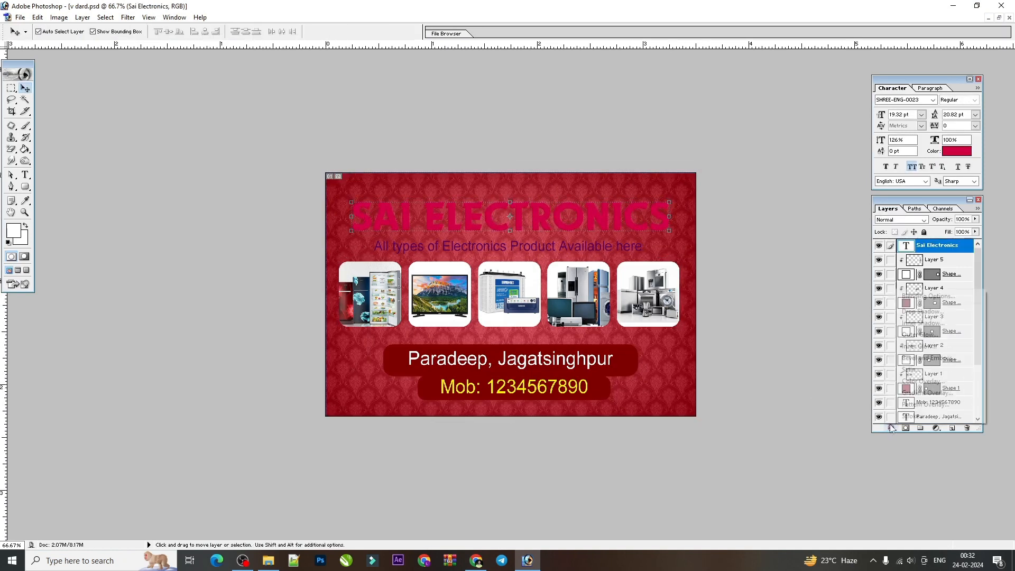
click(916, 404)
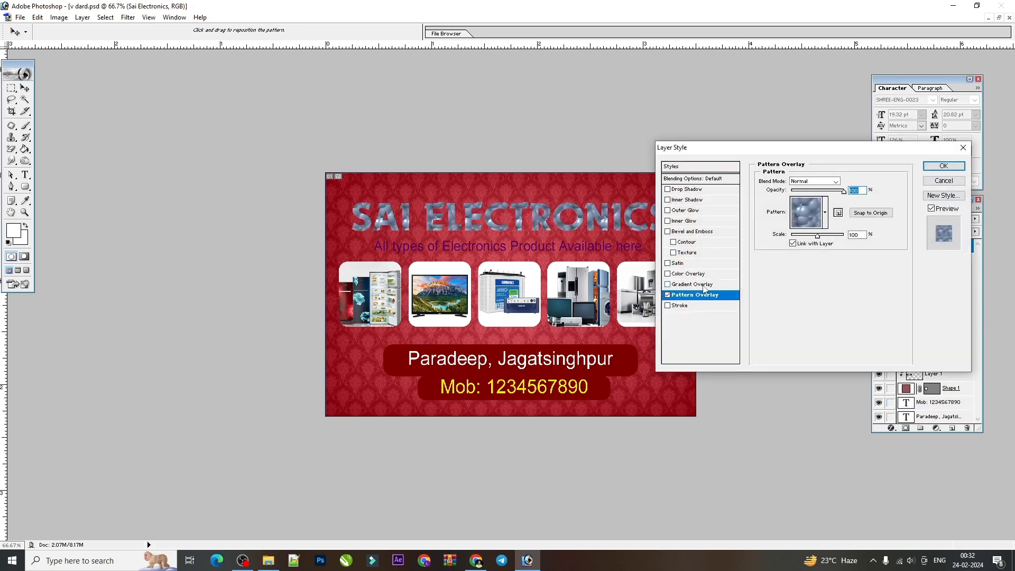
click(666, 294)
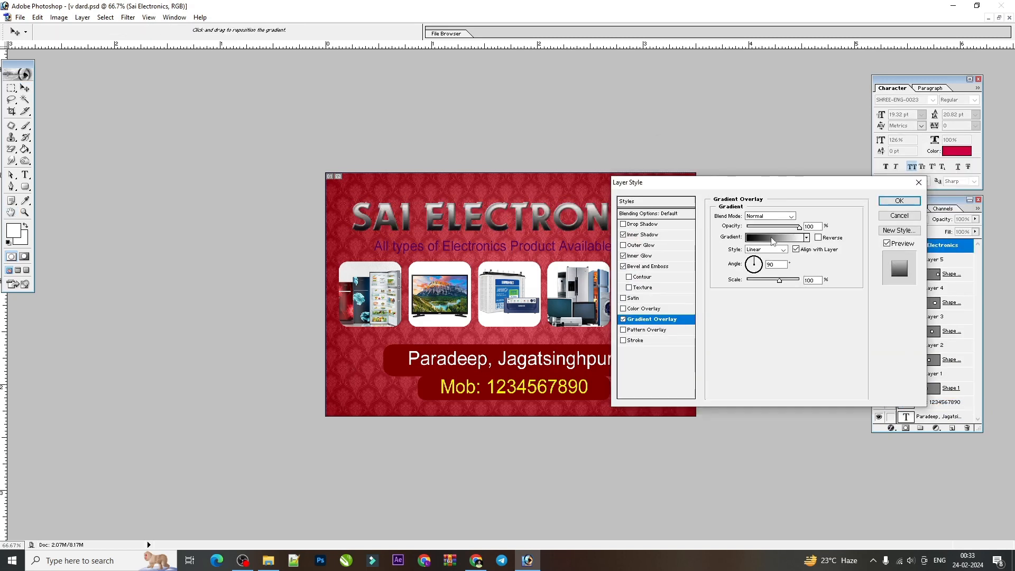
click(771, 238)
click(761, 119)
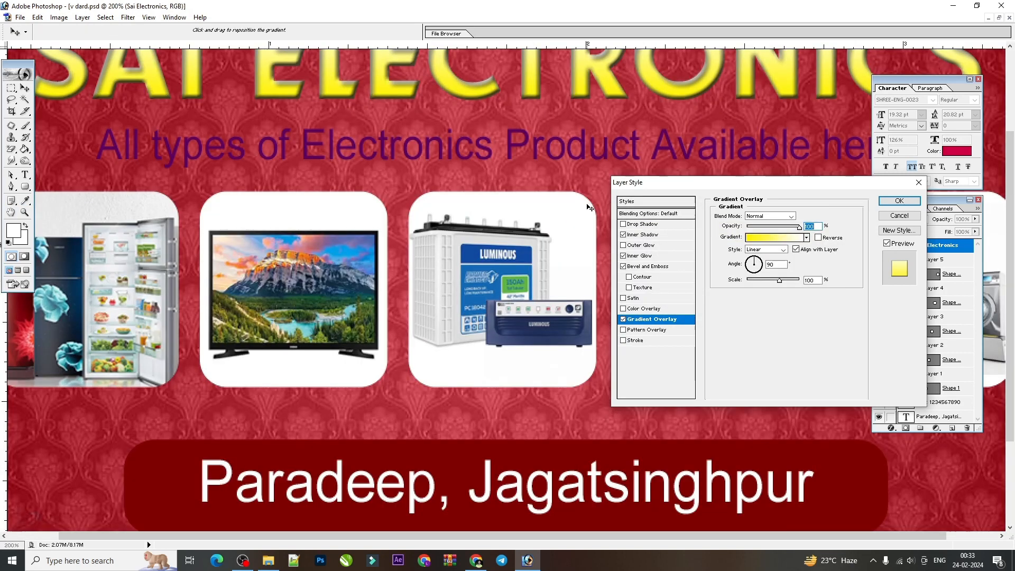
Turn off the title's Color Overlay, Stroke and Satin effects so the yellow gradient overlay shows.
key(ctrl+minus)
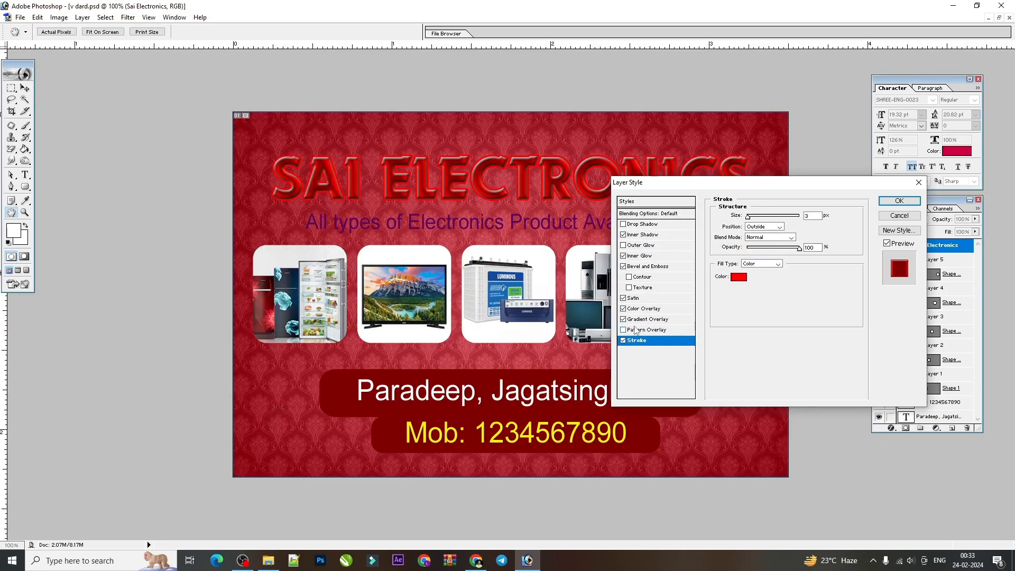
click(643, 320)
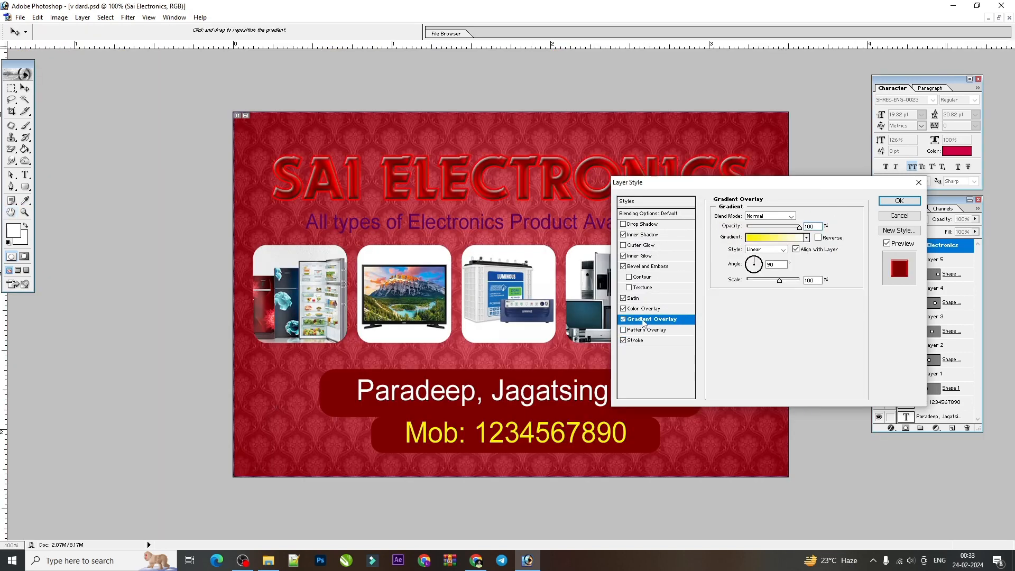
click(624, 308)
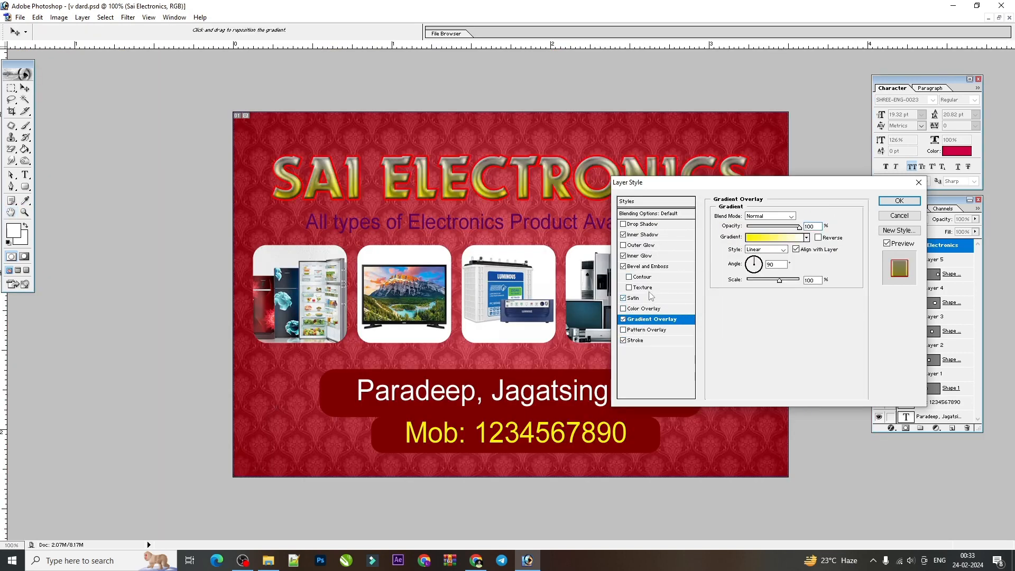
click(624, 341)
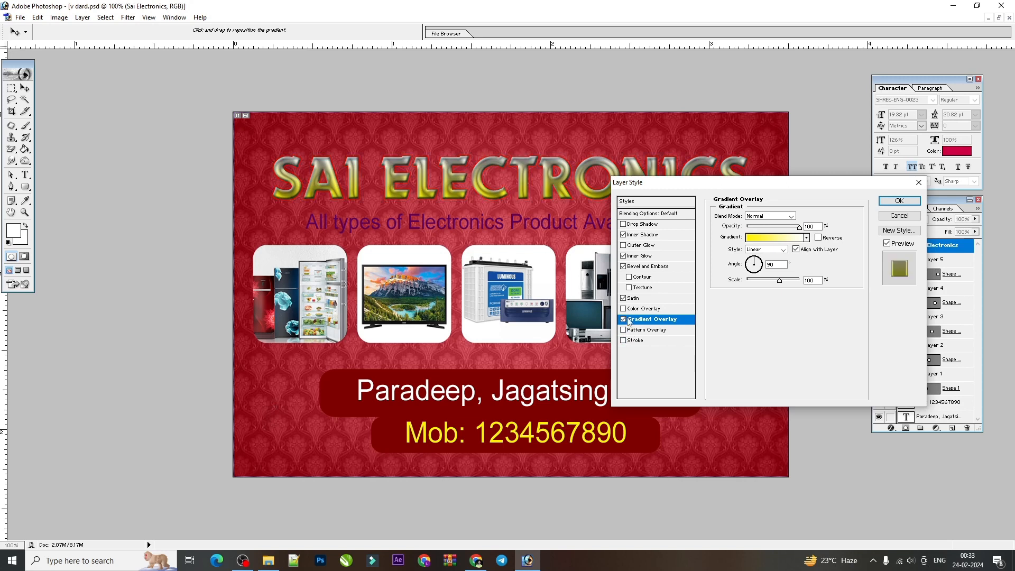
click(623, 298)
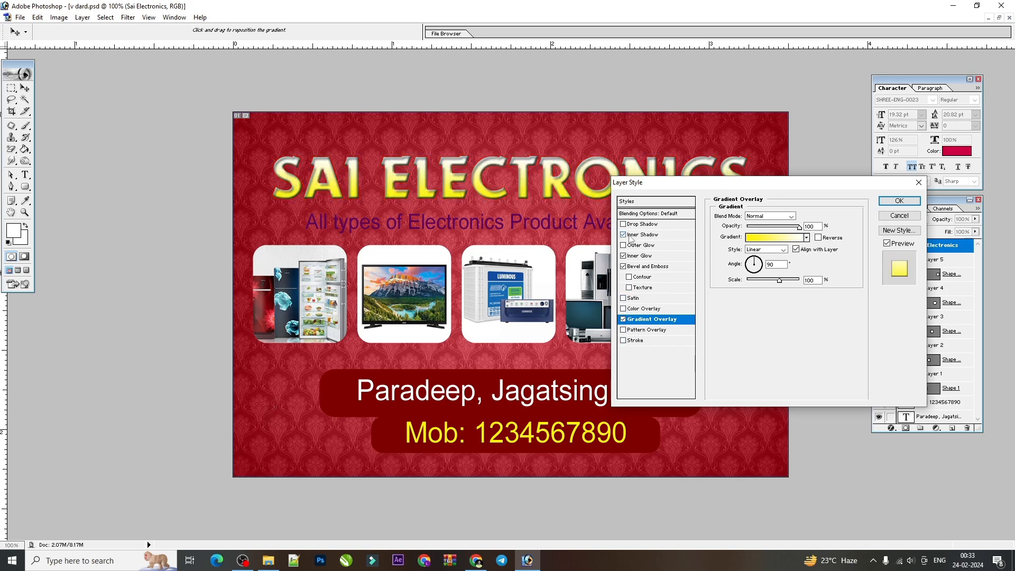
Set the colour of the title's Inner Glow to pure red.
click(641, 255)
click(735, 250)
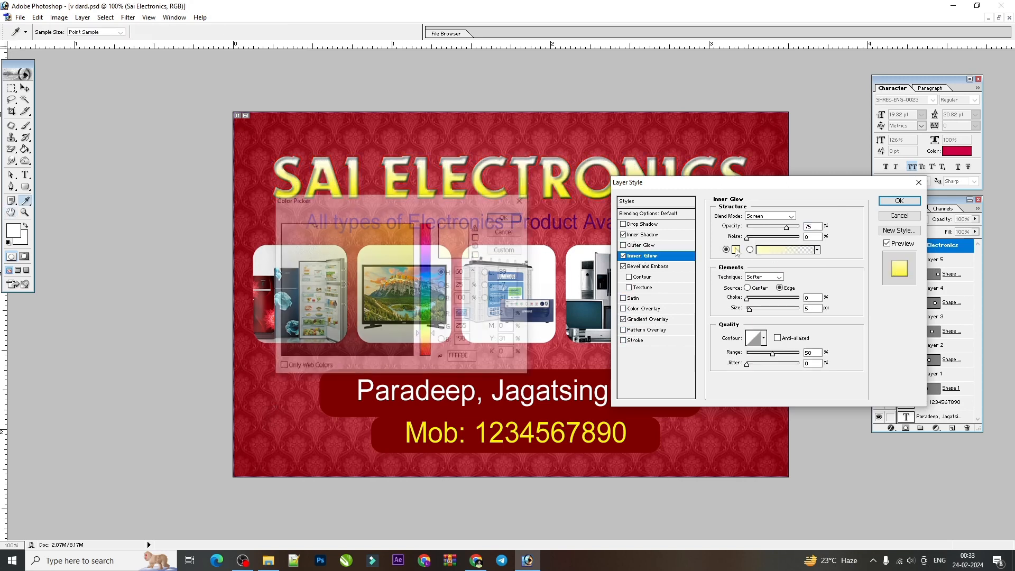
click(413, 223)
click(429, 224)
click(507, 216)
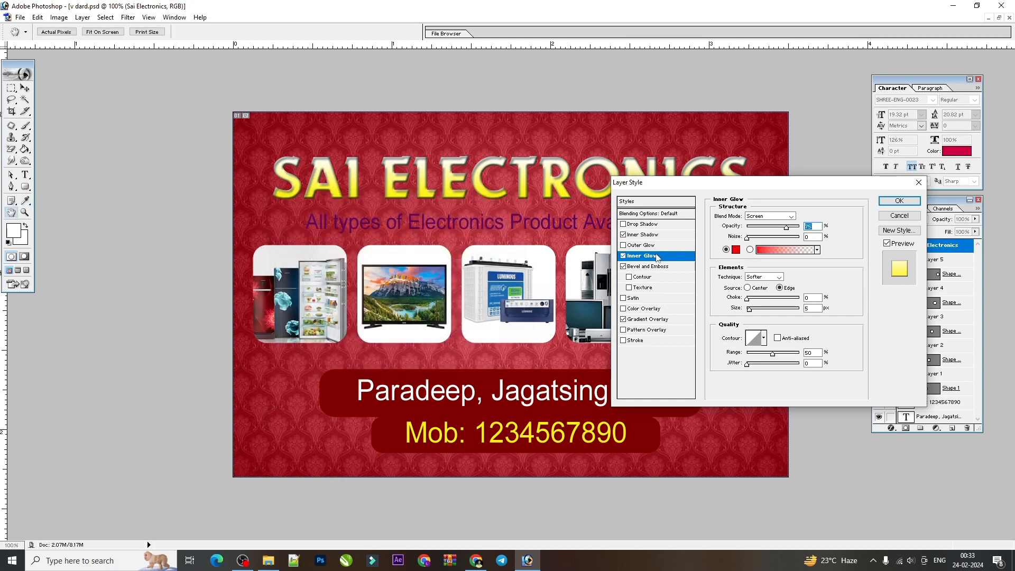
Add a dark red stroke to the title, turn off its Inner Shadow and apply the layer style.
click(637, 340)
click(738, 277)
click(403, 290)
click(507, 216)
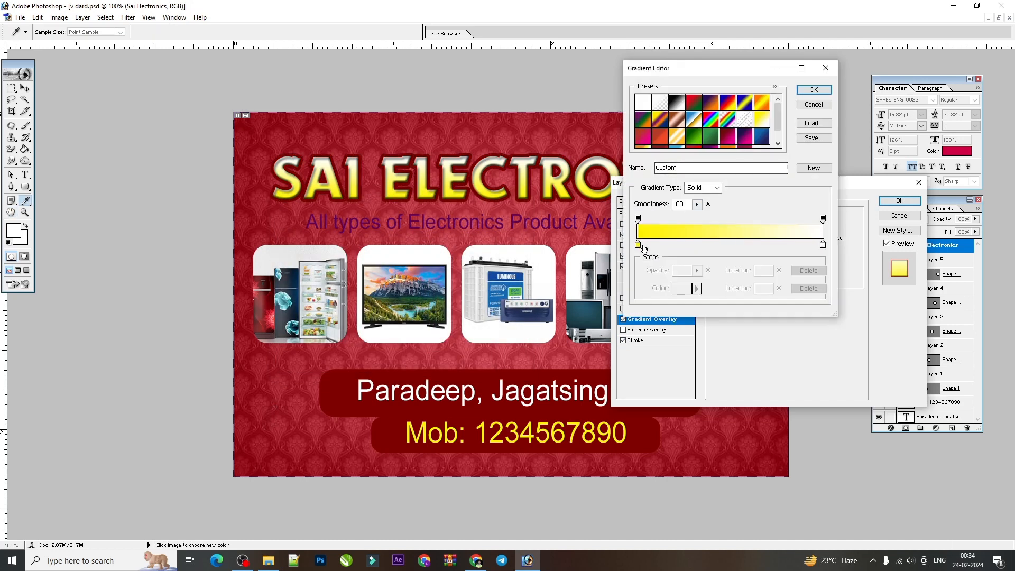
key(Return)
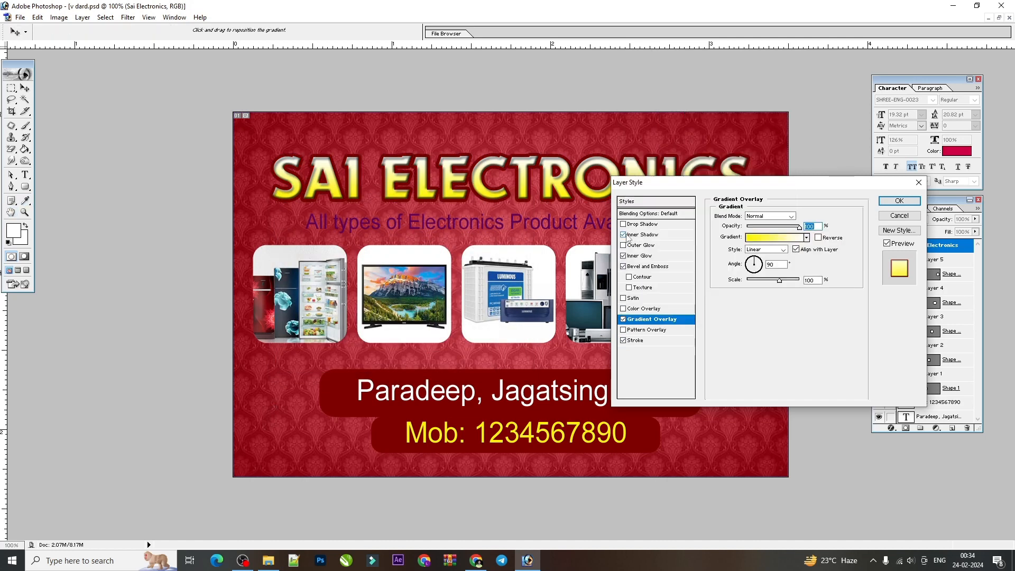
click(623, 235)
key(Return)
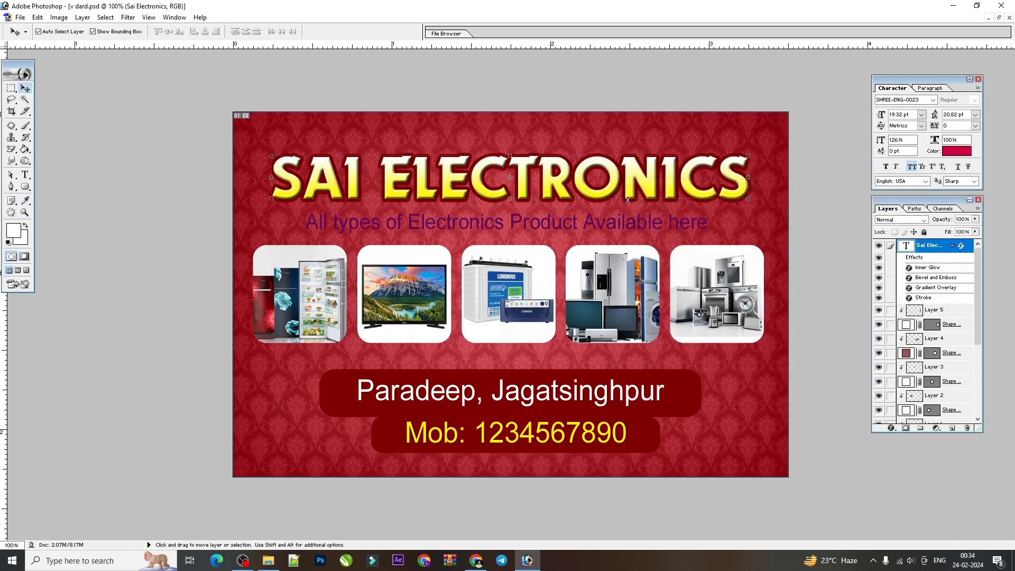
Recolour the tagline "All types of Electronics Product Available here" white.
click(645, 225)
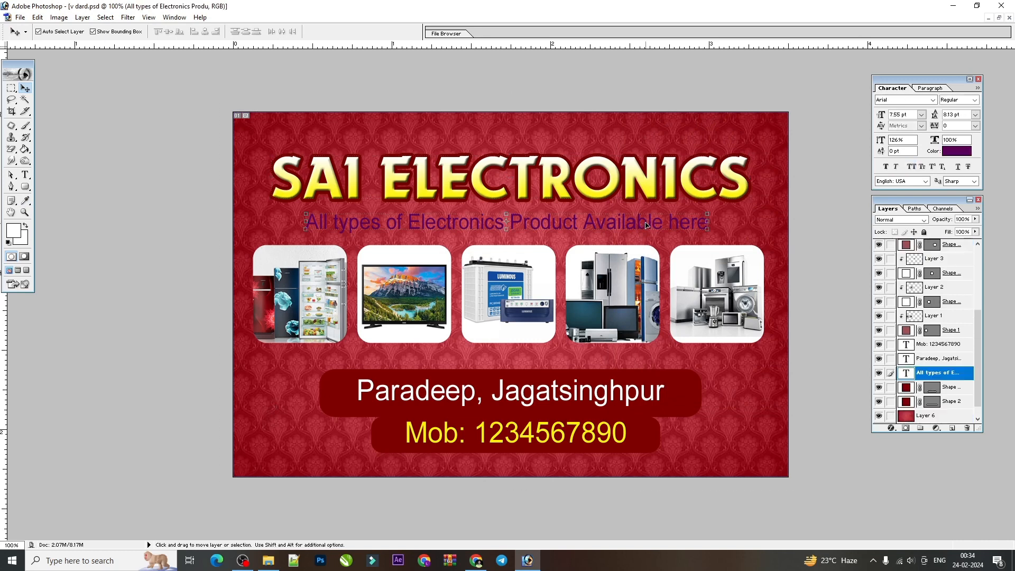
click(957, 151)
click(280, 222)
key(Return)
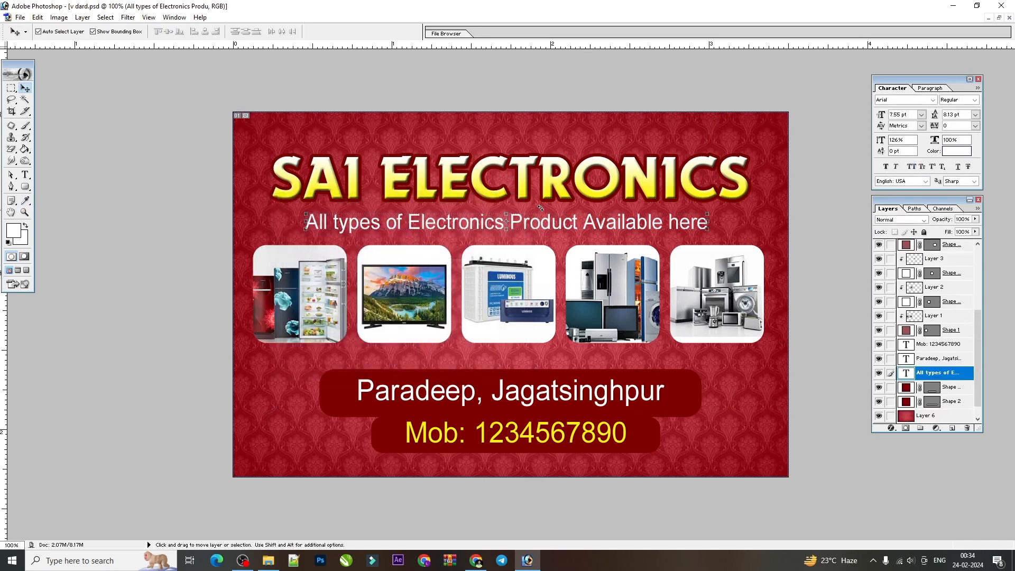
click(623, 97)
Move the mobile number line straight up onto the wider dark red bar.
key(ctrl+minus)
key(ctrl+plus)
key(ctrl+plus)
scroll(433, 382, down, 3)
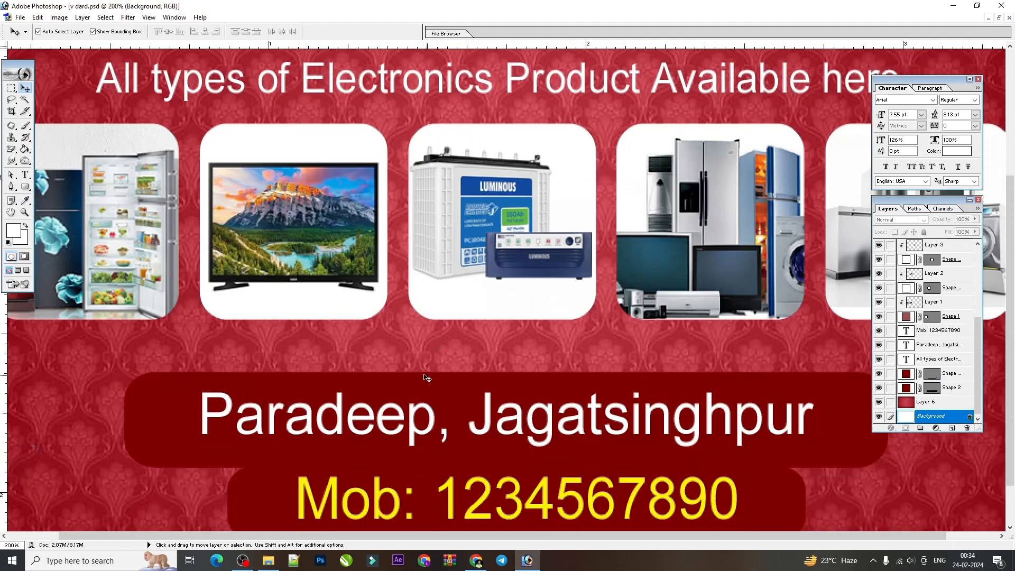
key(ctrl+minus)
click(366, 405)
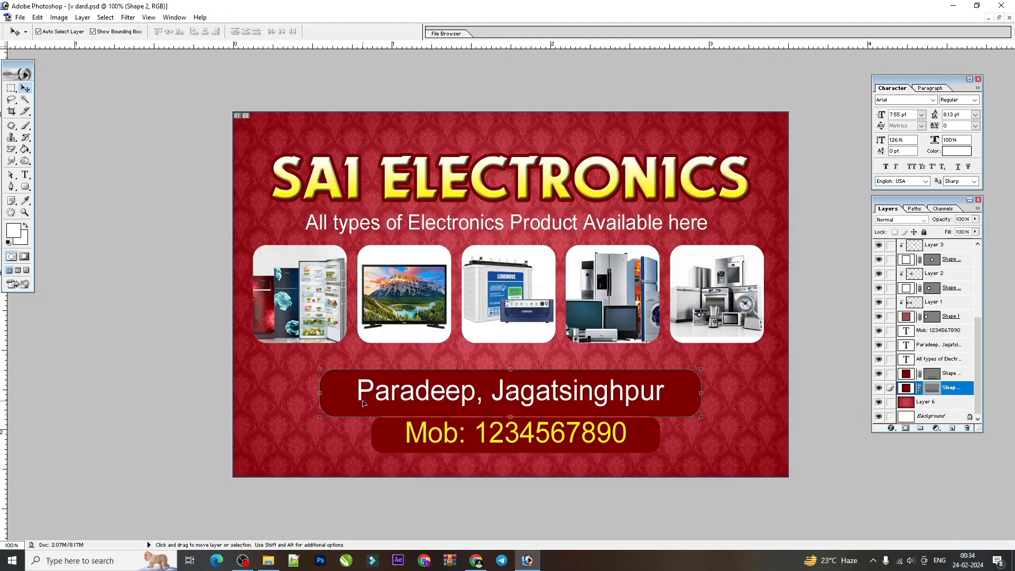
click(404, 446)
drag(404, 446, 440, 392)
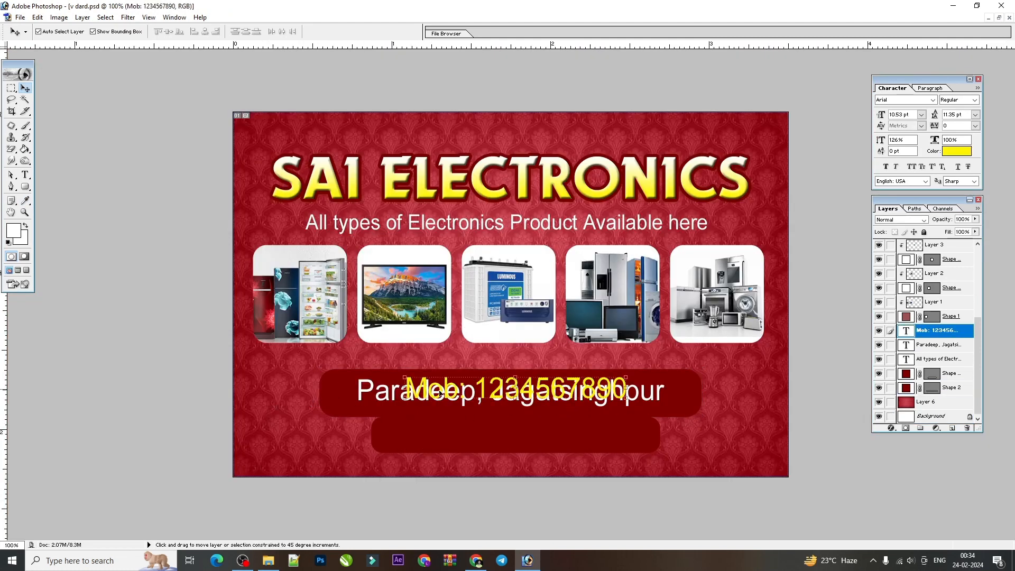
Place the address line below the mobile number, with the dark red bars rearranged behind both lines and centred on the card.
click(385, 393)
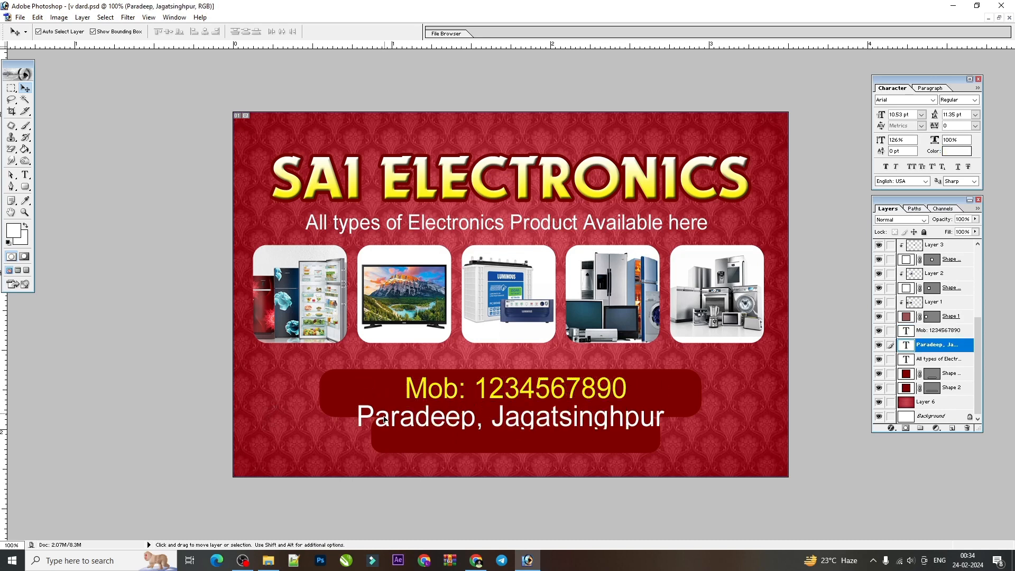
key(shift+Down)
key(shift+Down)
key(shift+Down)
key(shift+Down)
key(shift+Down)
key(shift+Down)
key(shift+Down)
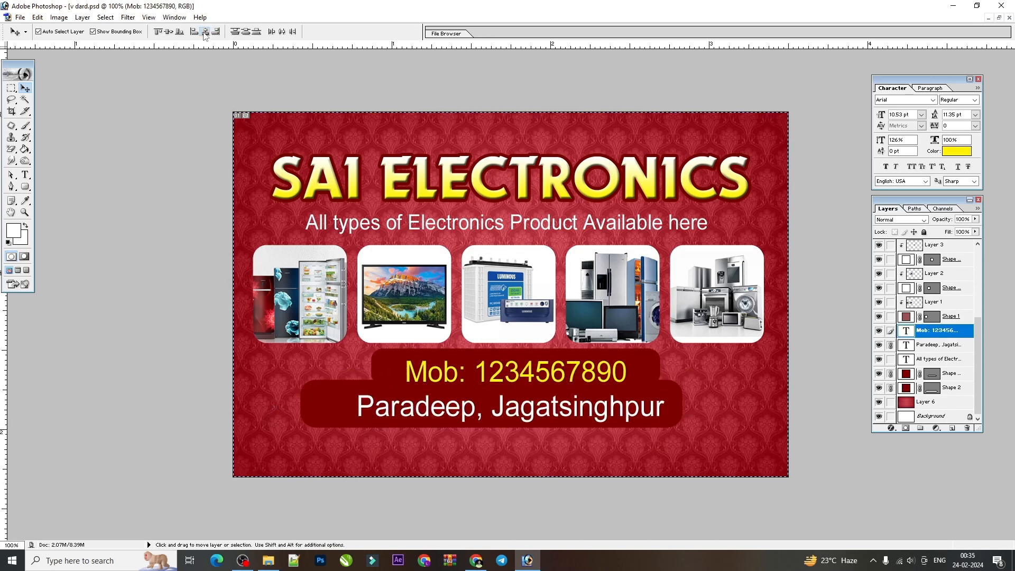
key(ctrl+minus)
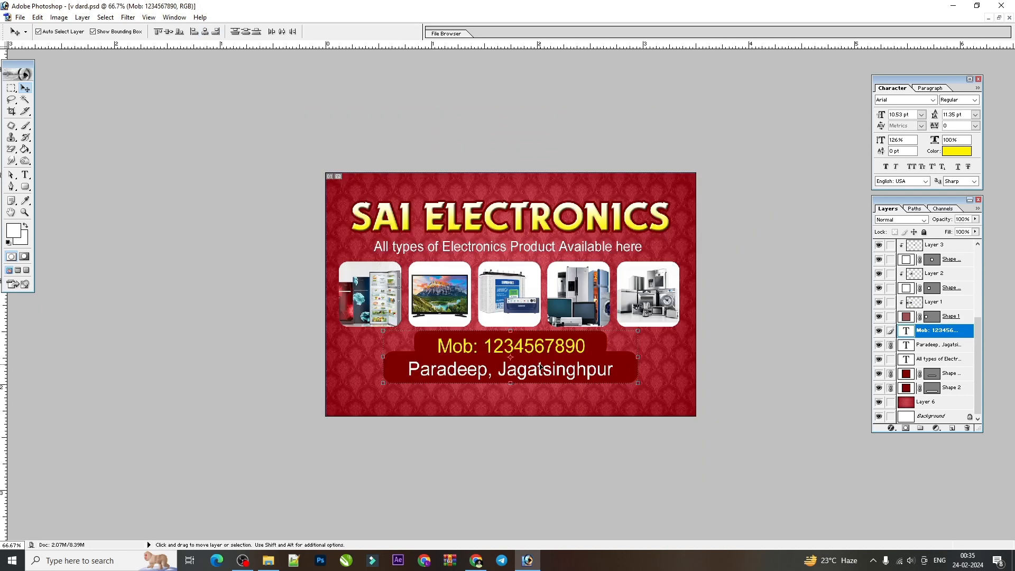
Copy the yellow phone and location icons from the Radha Rani card and place them beside the Sai Electronics contact lines.
key(ctrl+plus)
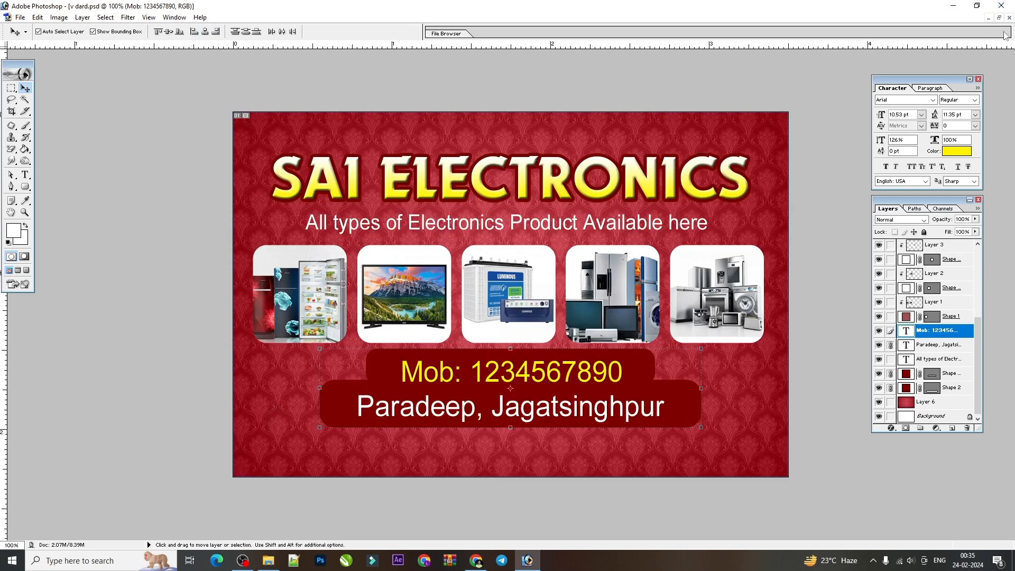
click(956, 6)
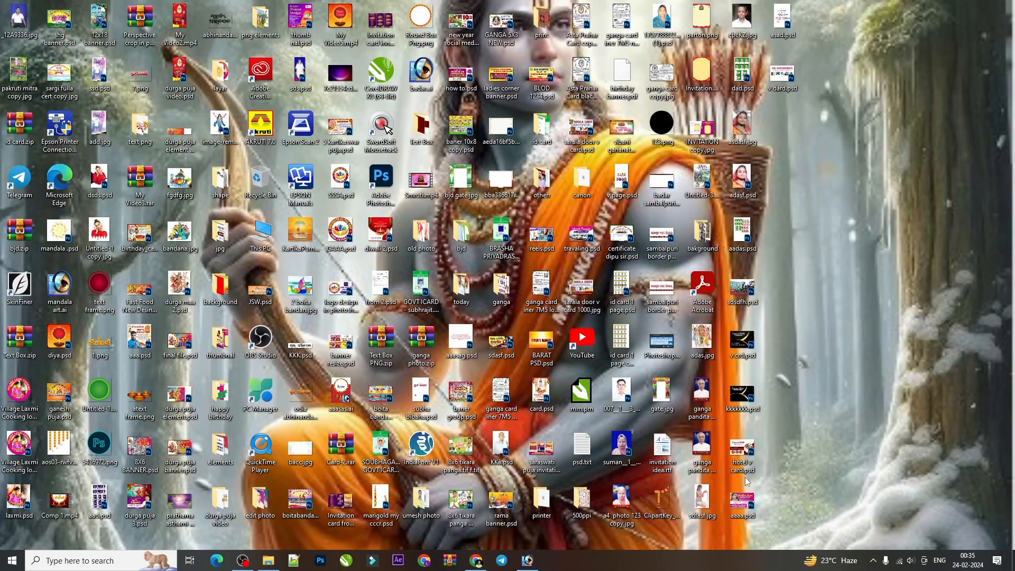
click(537, 564)
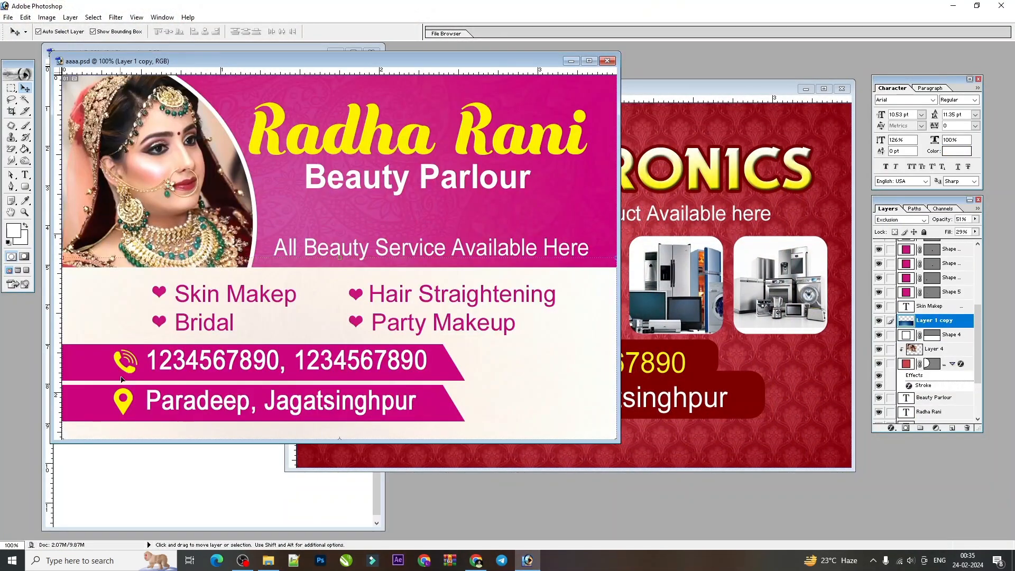
drag(121, 379, 452, 363)
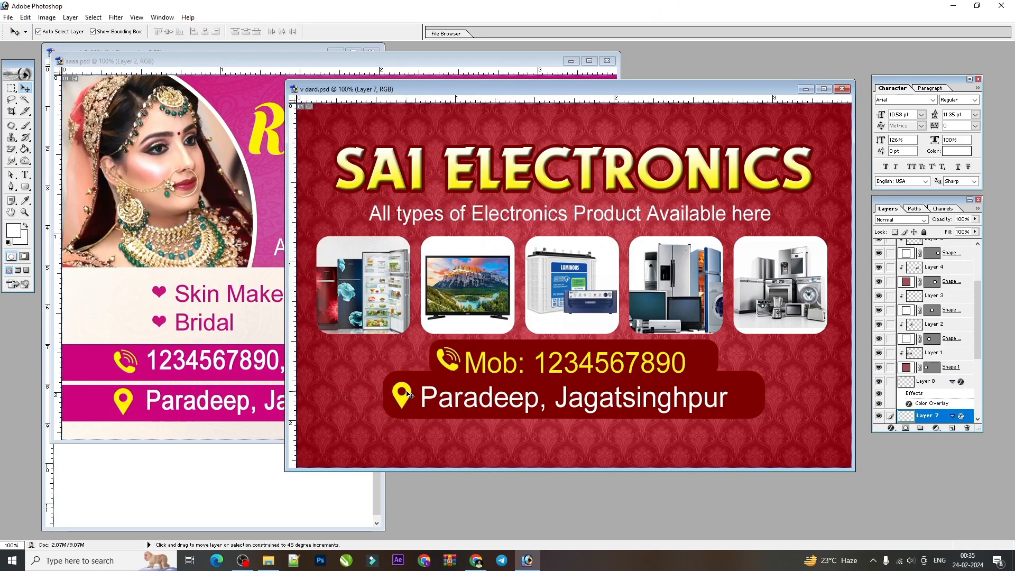
drag(406, 392, 409, 393)
click(453, 366)
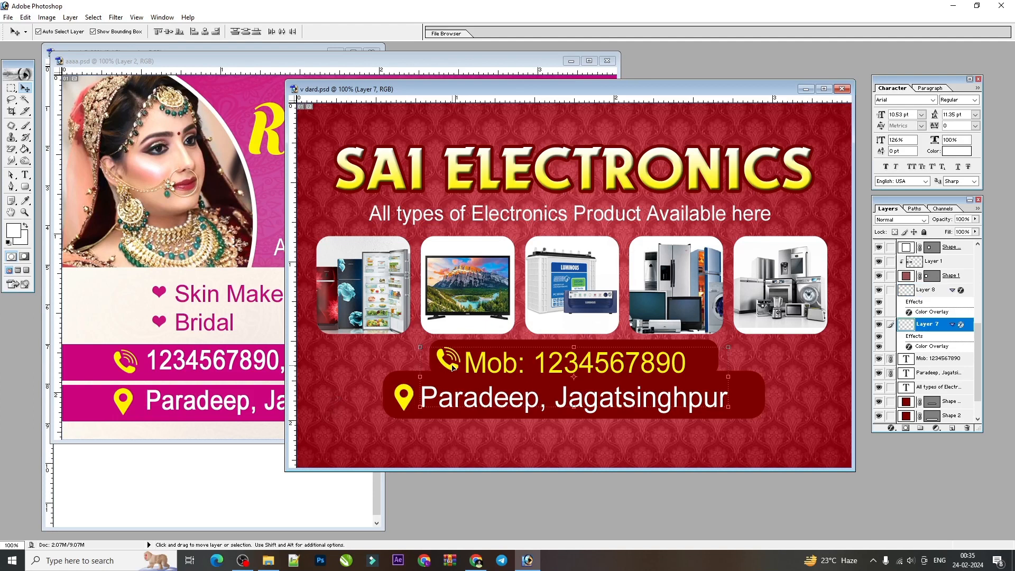
Remove the "Mob:" prefix from the mobile number line and set the phone icon directly beside the number.
click(25, 175)
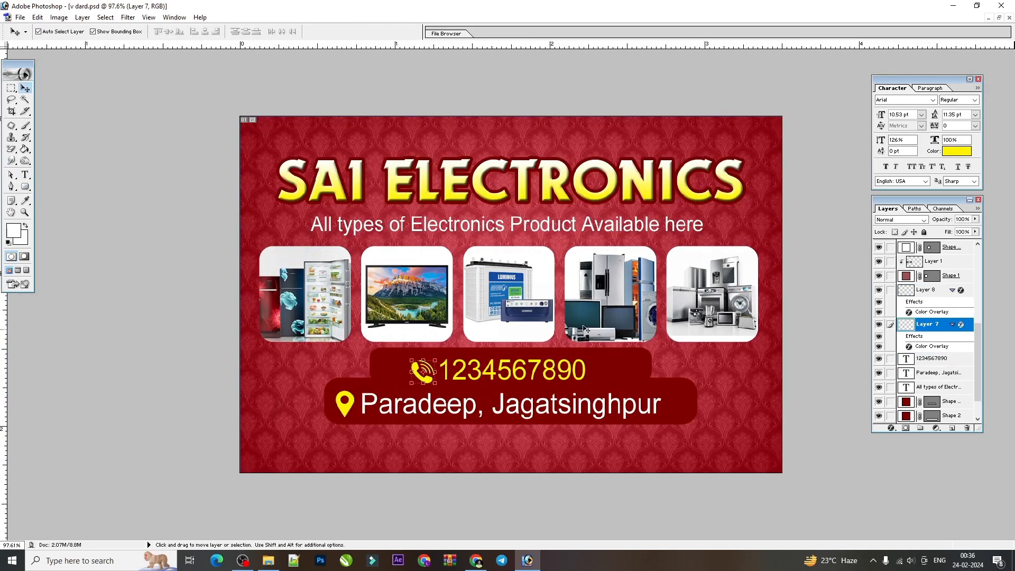
right_click(598, 321)
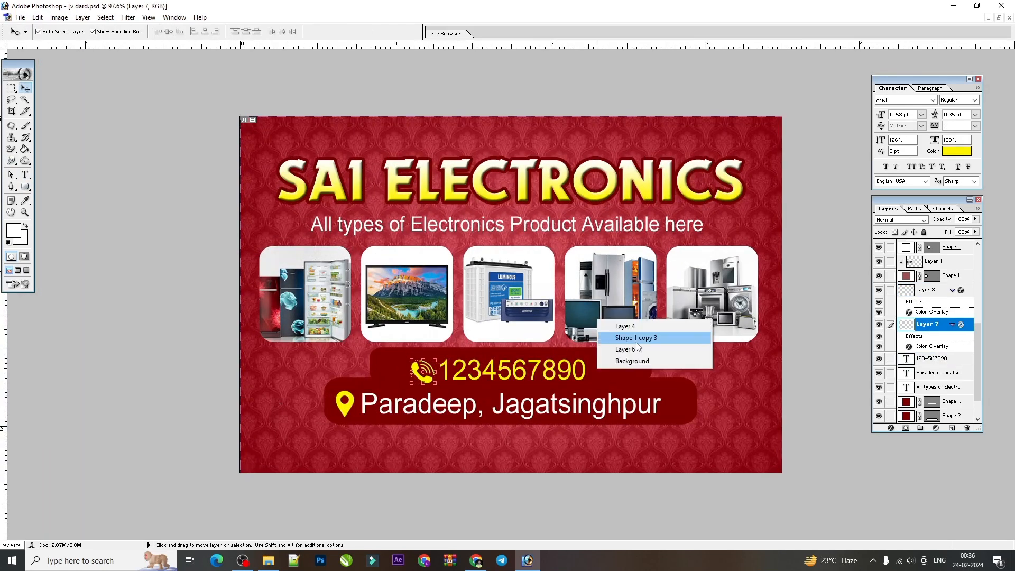
click(634, 361)
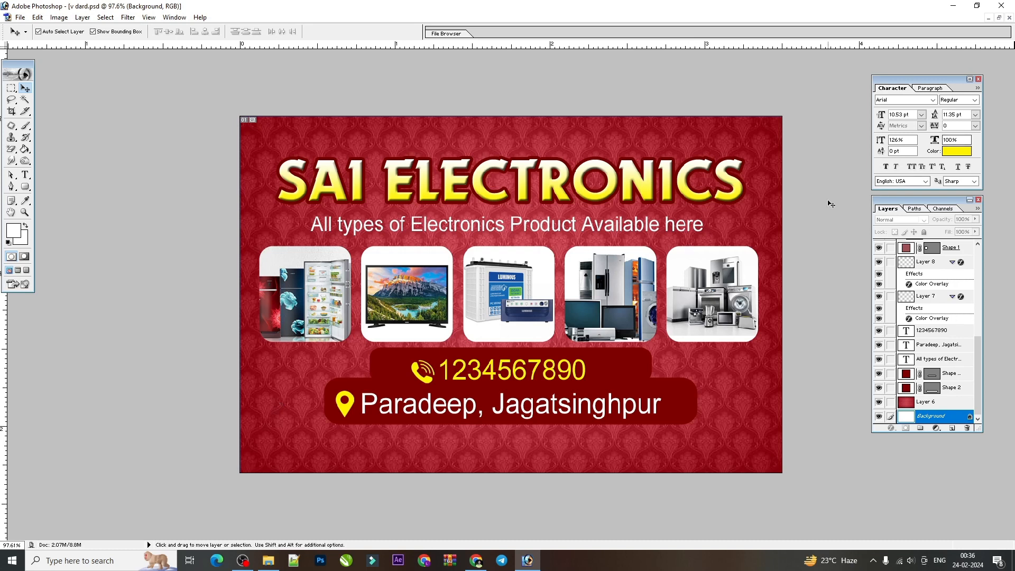
Try out the damask background layer's fill and opacity, and move the layer above the dark red bars.
click(762, 210)
click(975, 233)
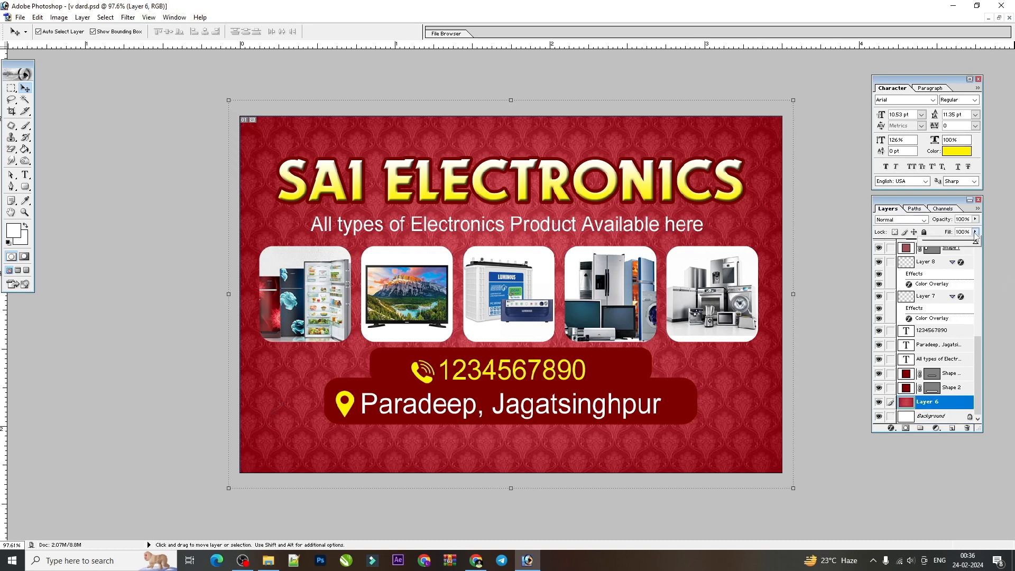
drag(958, 241, 979, 243)
click(975, 219)
drag(911, 400, 910, 367)
click(818, 227)
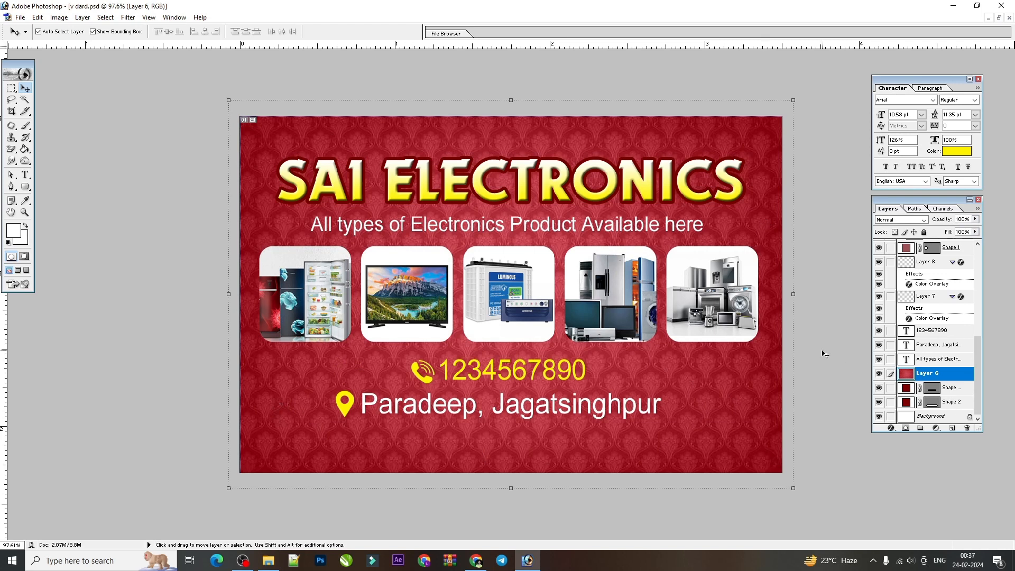
Brighten the damask background layer with Levels by lowering its white input level, then select the Background layer.
key(ctrl+l)
drag(710, 281, 756, 282)
key(Return)
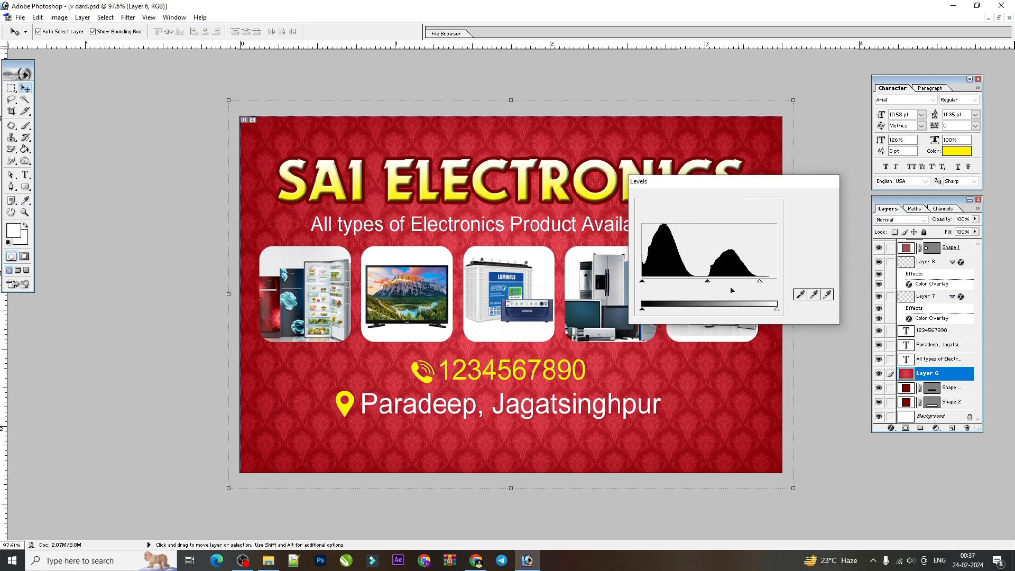
key(ctrl+minus)
key(ctrl+minus)
right_click(637, 316)
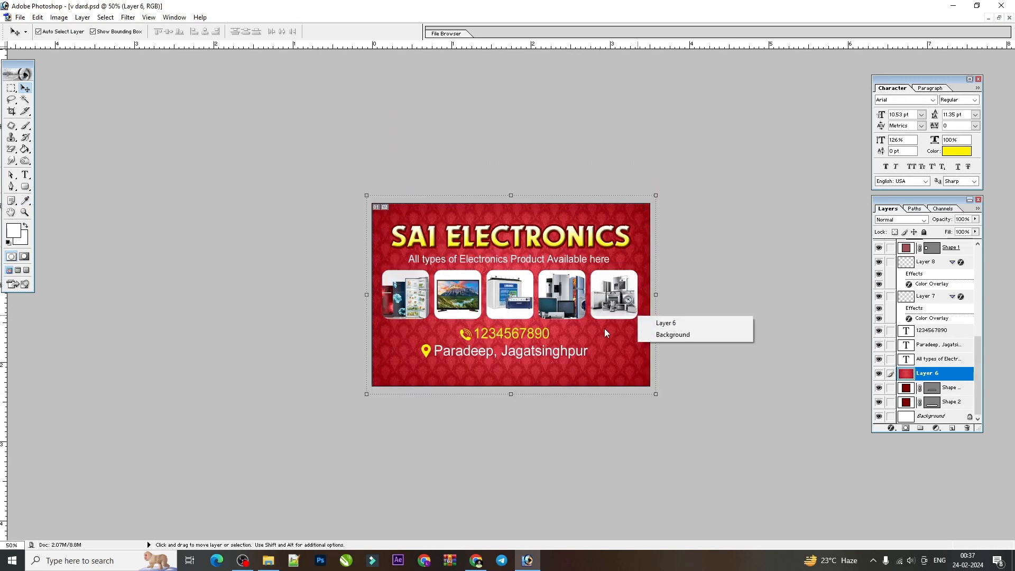
click(672, 334)
key(ctrl+0)
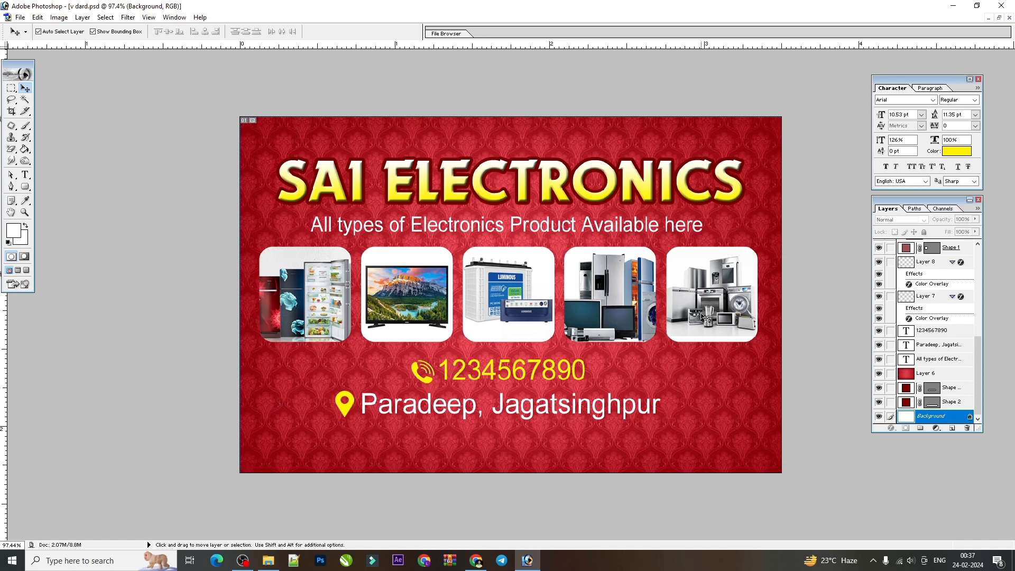
Send the damask background layer back behind the dark red bars and select the Background layer.
click(695, 422)
key(ctrl+shift+[)
click(677, 397)
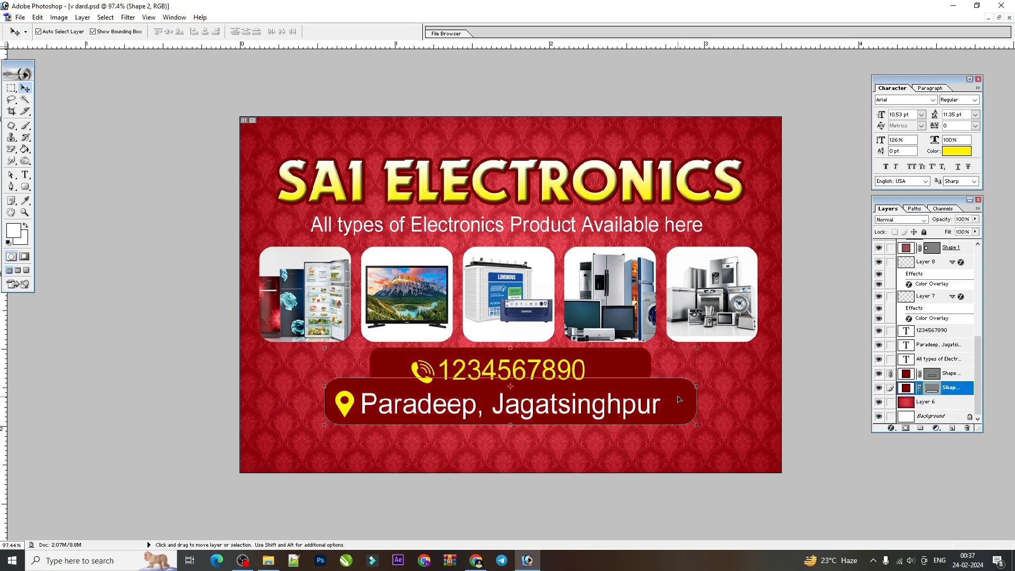
key(ctrl+minus)
right_click(661, 360)
click(684, 373)
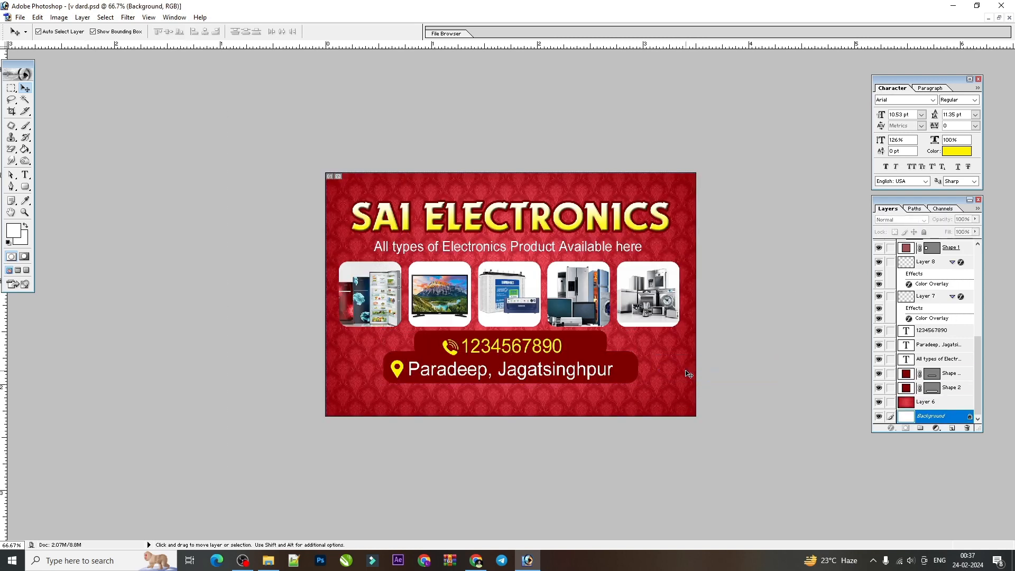